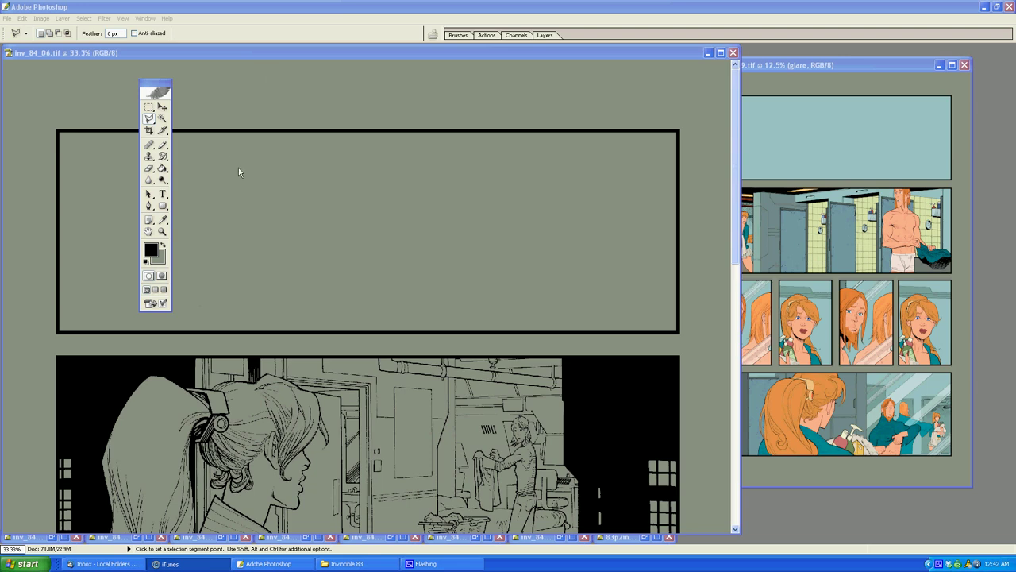
{"action": "left_click", "coordinate": [162, 169]}
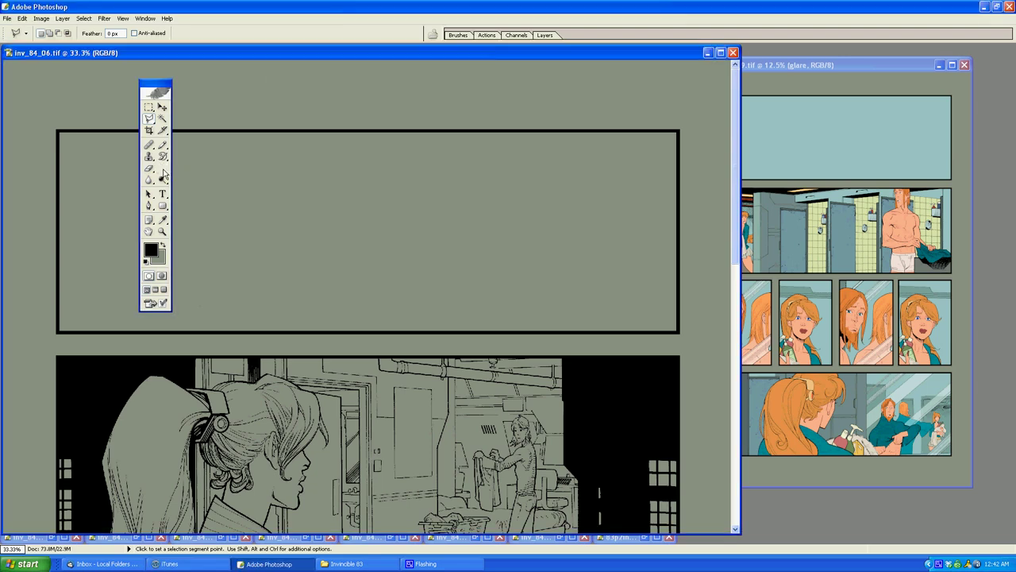
{"action": "left_click", "coordinate": [163, 168]}
{"action": "left_click", "coordinate": [149, 118]}
{"action": "key", "text": "g"}
{"action": "key", "text": "l"}
{"action": "key", "text": "g"}
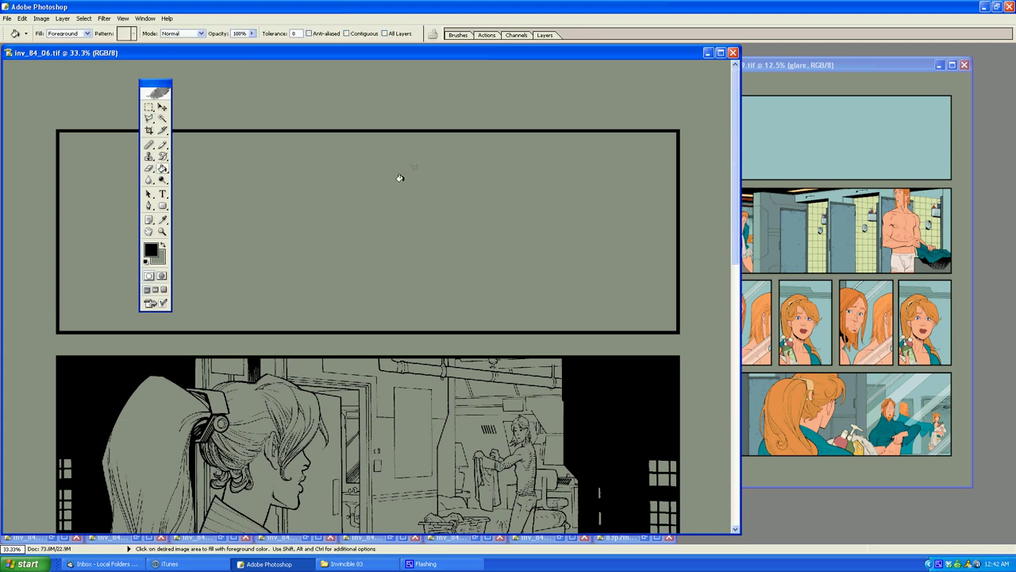
{"action": "key", "text": "l"}
{"action": "key", "text": "g"}
{"action": "key", "text": "l"}
{"action": "key", "text": "g"}
{"action": "key", "text": "l"}
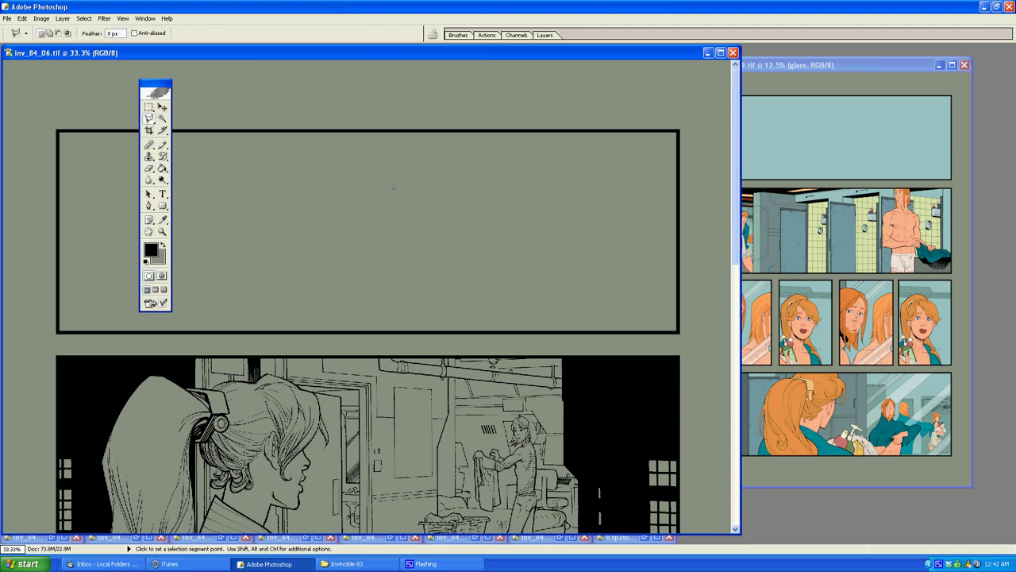
{"action": "key", "text": "g"}
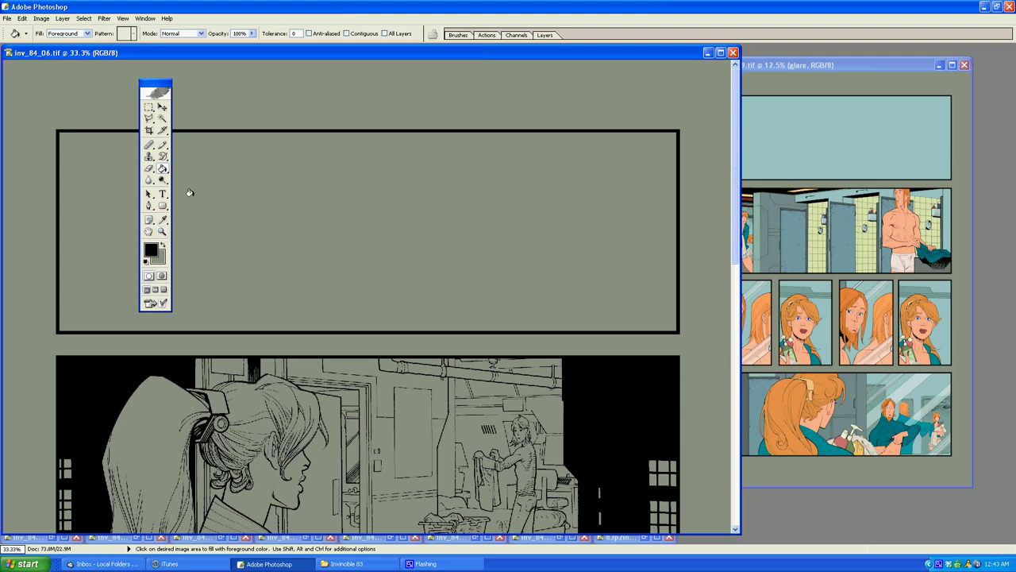
{"action": "left_click", "coordinate": [162, 232]}
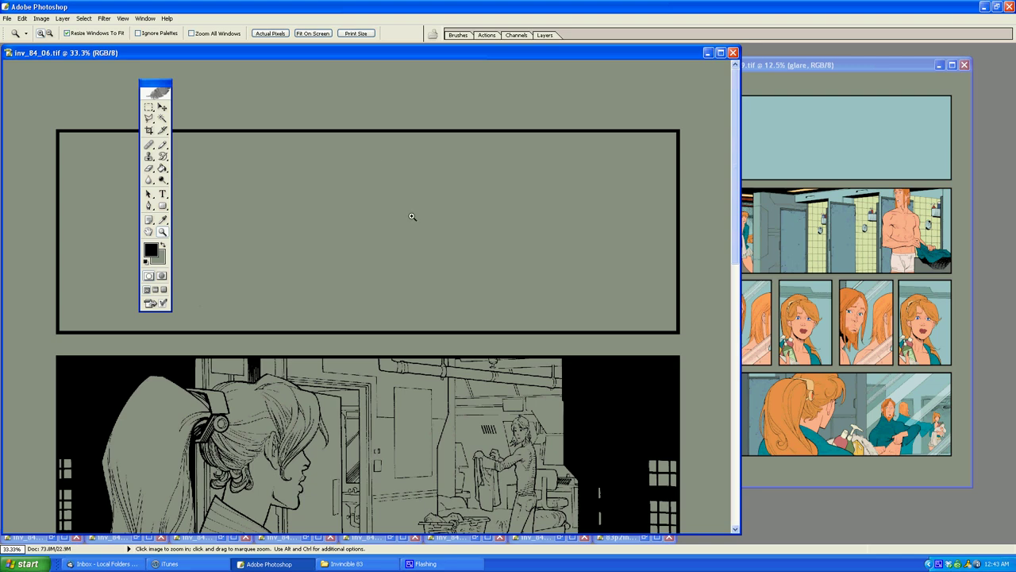
{"action": "left_click", "coordinate": [148, 119]}
Step: Sample the pale blue of the empty top panel in inv_83_19.tif as the foreground color for the Paint Bucket
{"action": "left_click", "coordinate": [162, 231]}
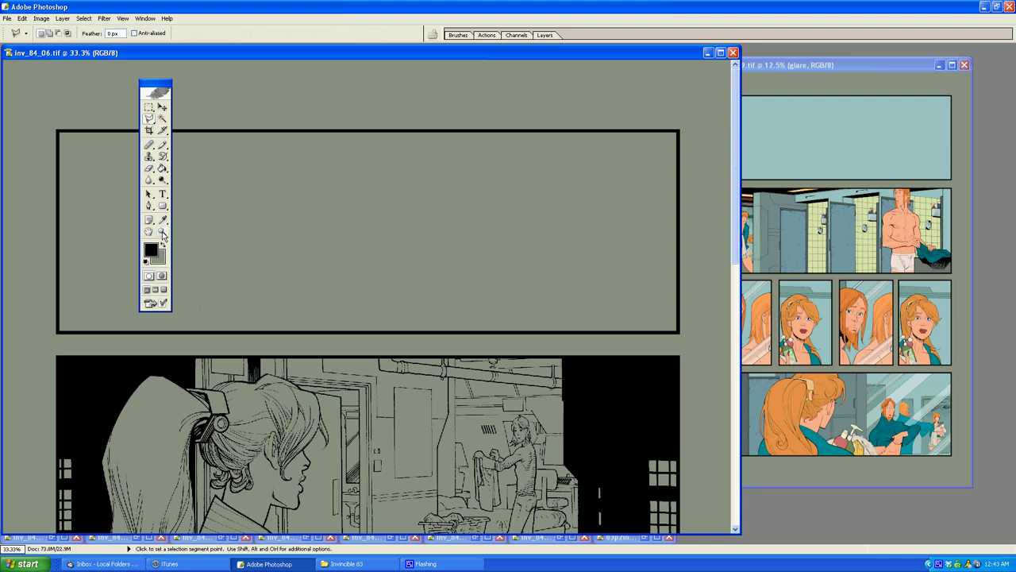
{"action": "left_click", "coordinate": [467, 220], "text": "alt"}
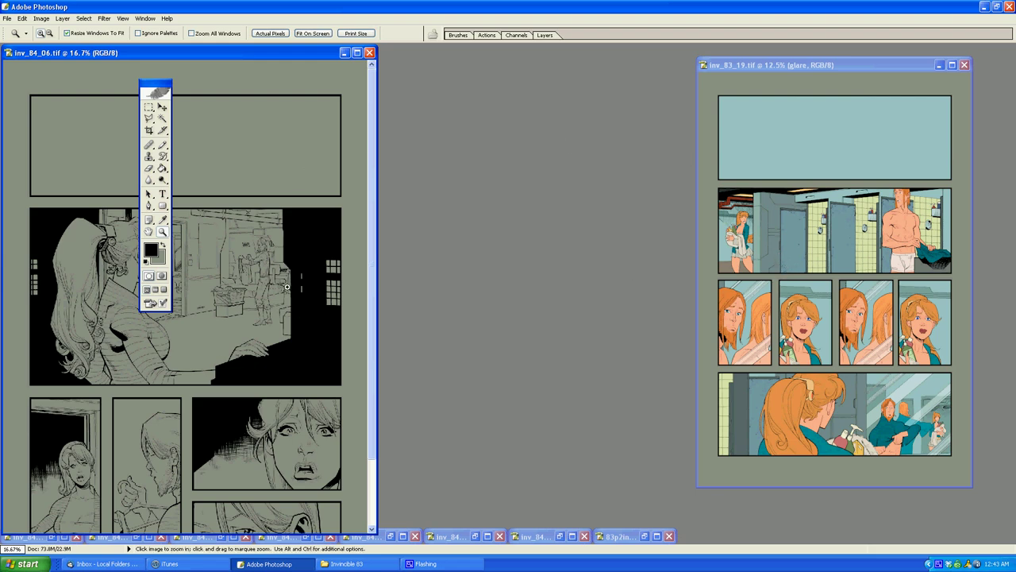
{"action": "key", "text": "g"}
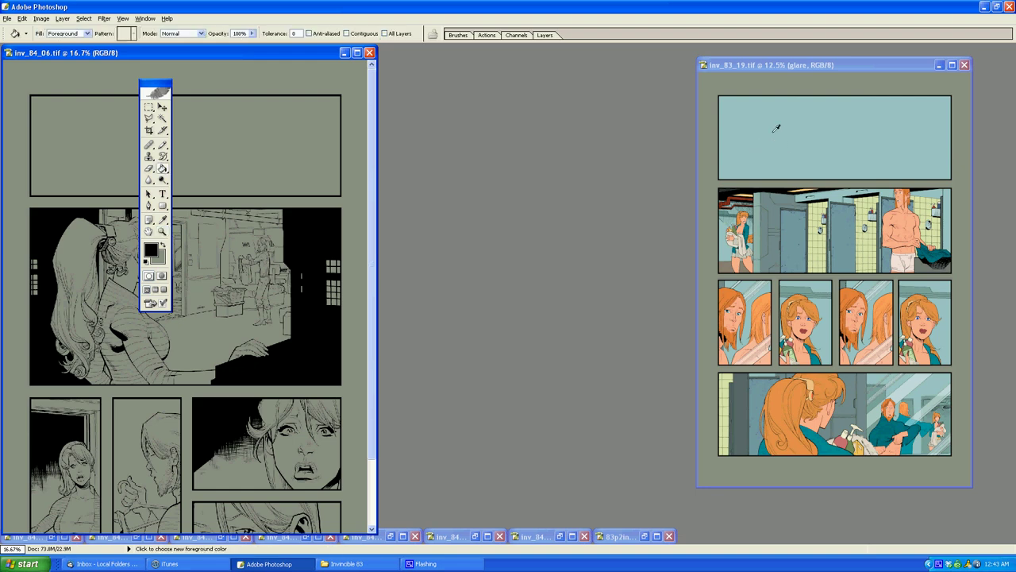
{"action": "left_click", "coordinate": [774, 129], "text": "alt"}
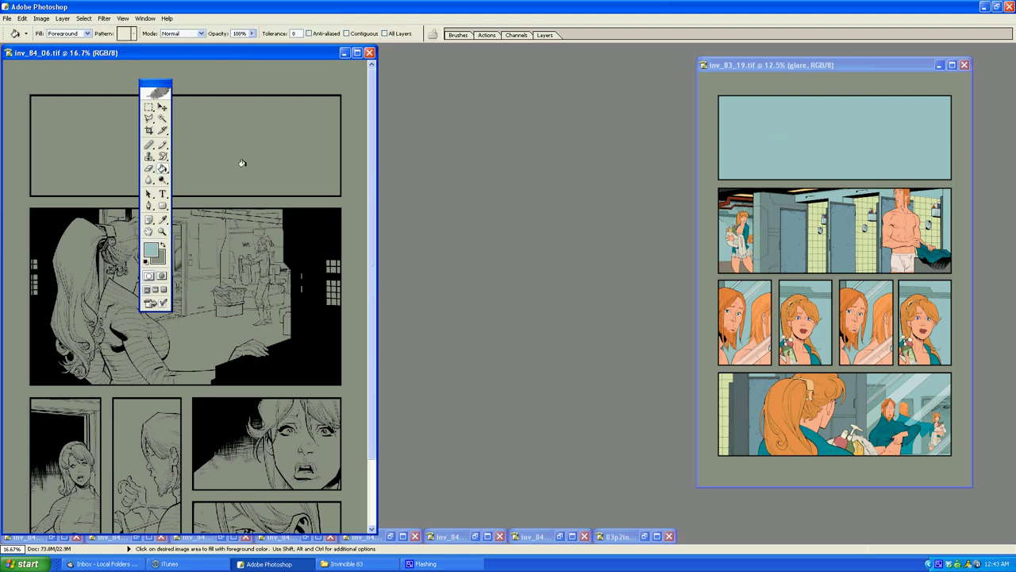
Step: Select the empty top panel of inv_84_06.tif with the Polygonal Lasso, tracing along its black border
{"action": "left_click", "coordinate": [162, 231]}
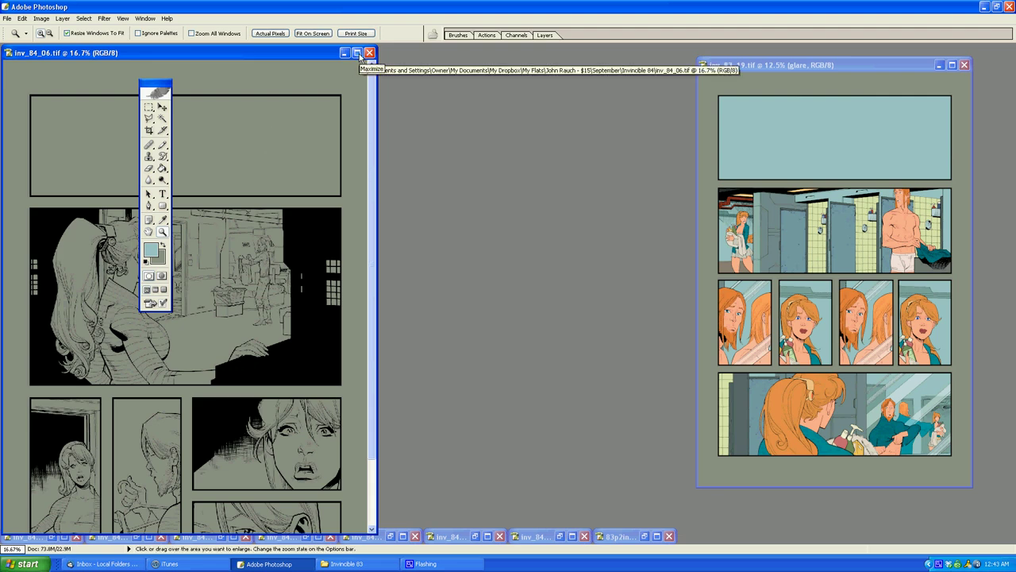
{"action": "left_click", "coordinate": [291, 173]}
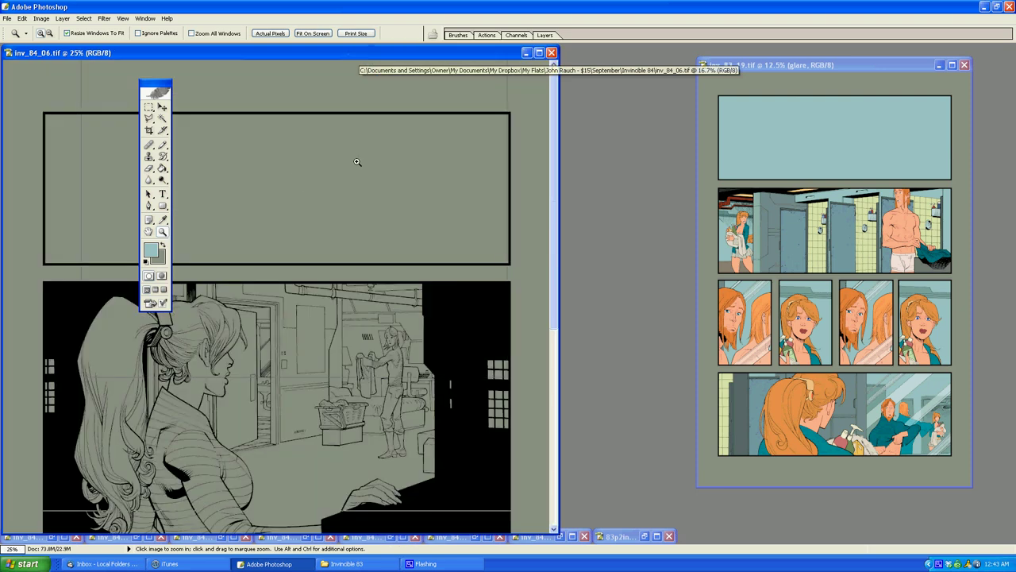
{"action": "left_click", "coordinate": [361, 167]}
{"action": "left_click", "coordinate": [359, 198]}
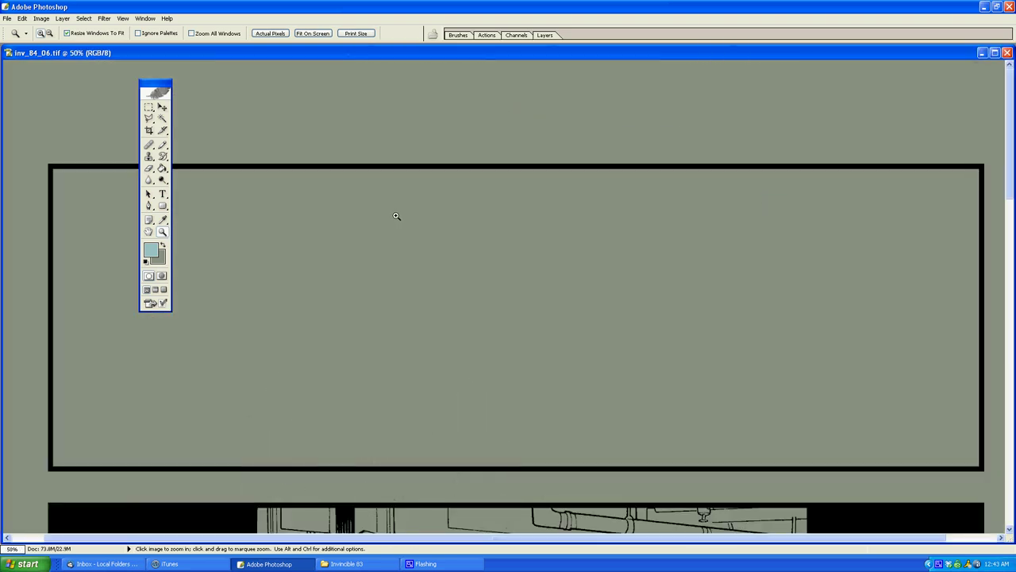
{"action": "key", "text": "l"}
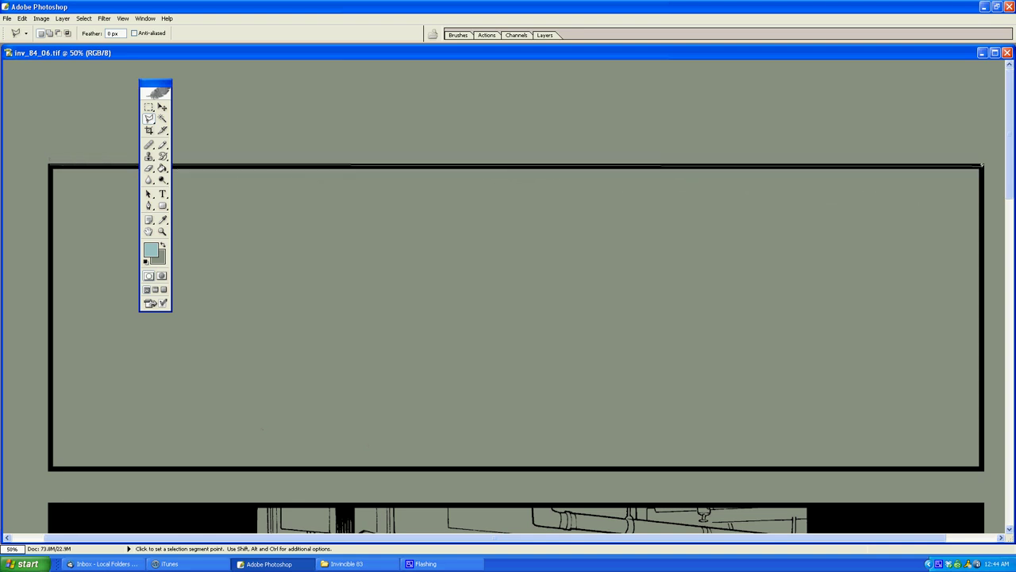
{"action": "left_click", "coordinate": [982, 166]}
{"action": "left_click", "coordinate": [925, 468]}
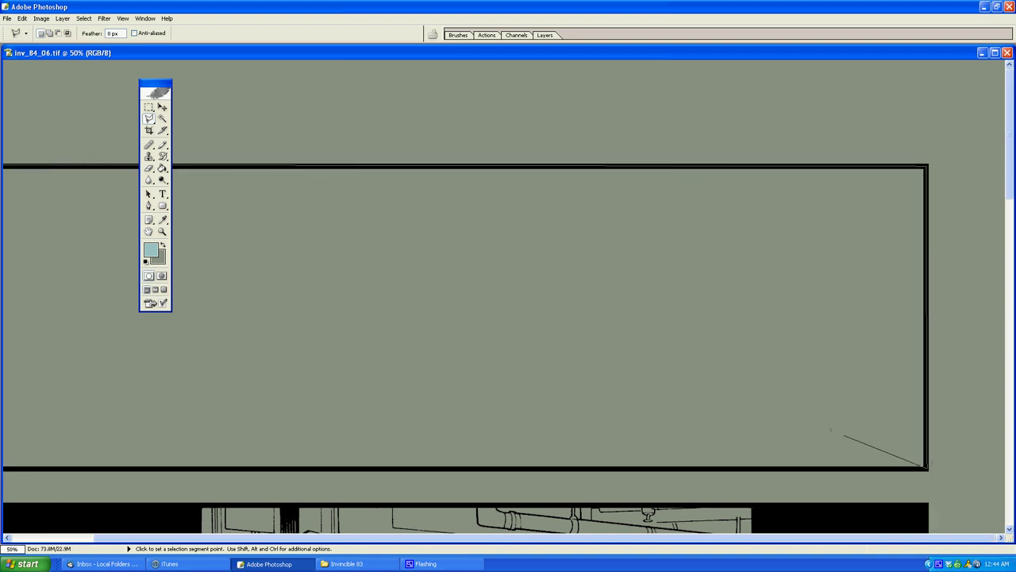
{"action": "left_click", "coordinate": [86, 467]}
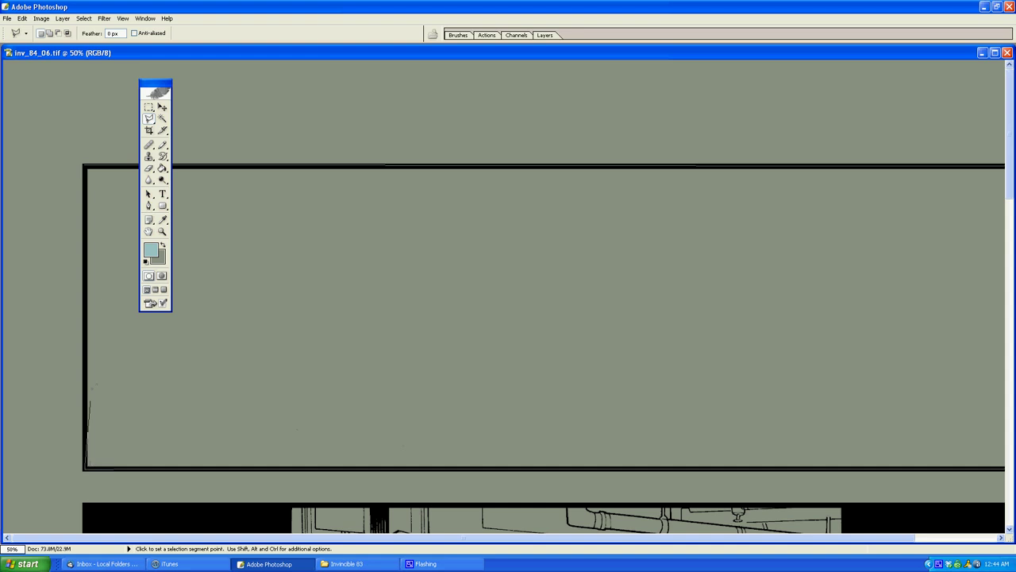
{"action": "left_click", "coordinate": [86, 166]}
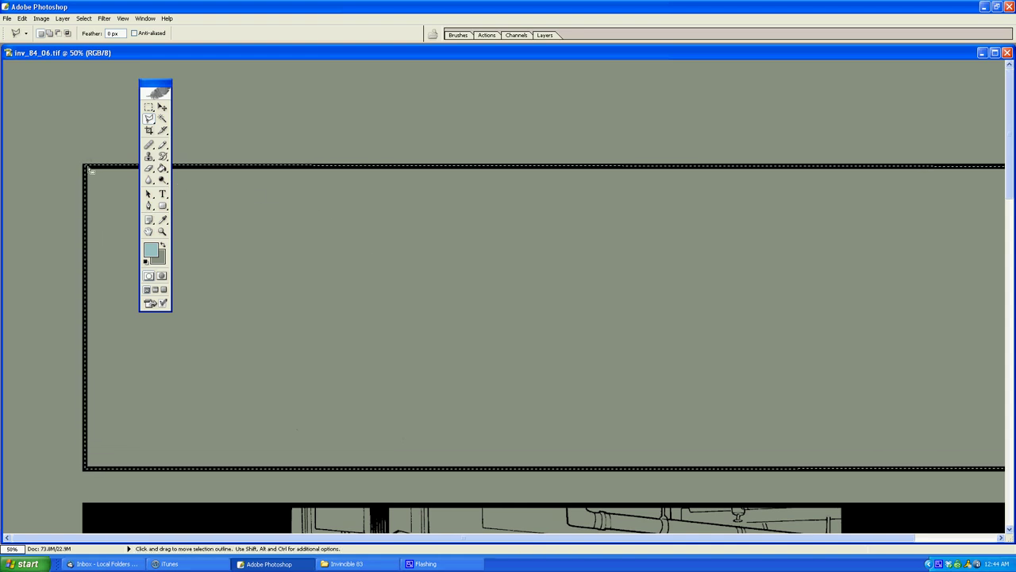
Step: Add the large second panel with the ponytailed woman to the selection, tracing along its border with straight lasso segments
{"action": "left_click_drag", "start_coordinate": [1010, 163], "coordinate": [1010, 175]}
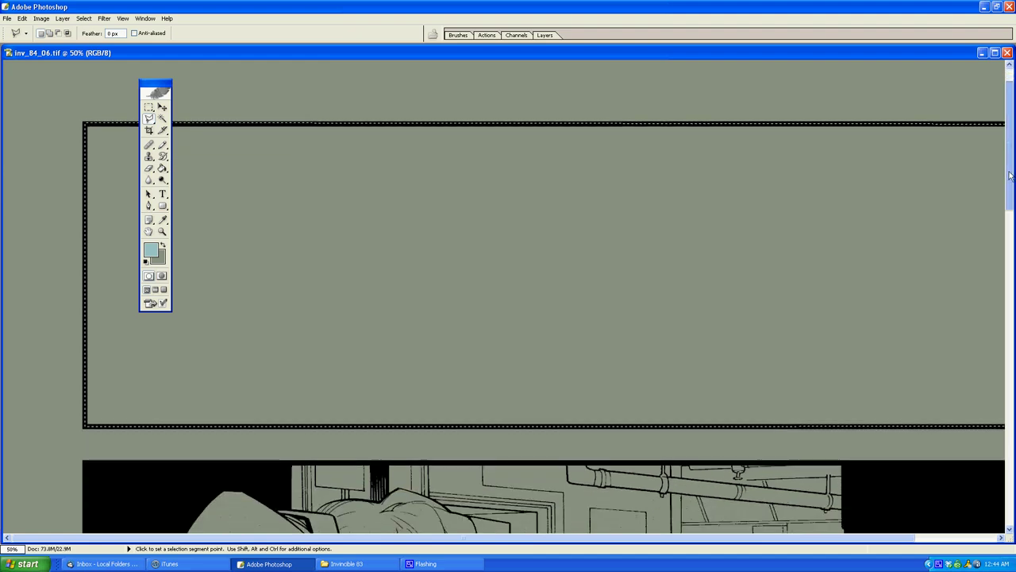
{"action": "scroll", "coordinate": [1010, 175], "scroll_direction": "down", "scroll_amount": 4}
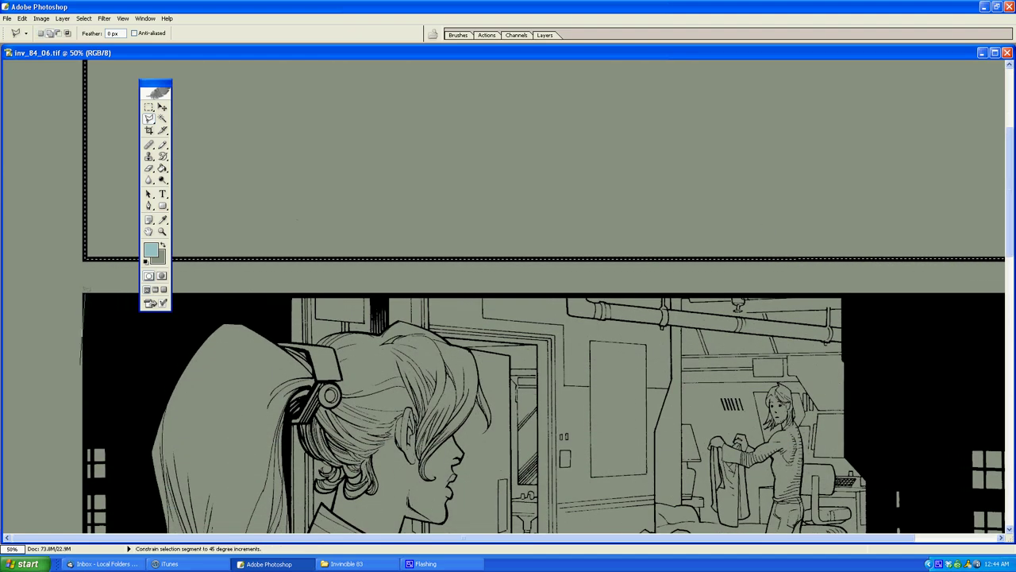
{"action": "scroll", "coordinate": [71, 520], "scroll_direction": "down", "scroll_amount": 10}
{"action": "left_click", "coordinate": [83, 370]}
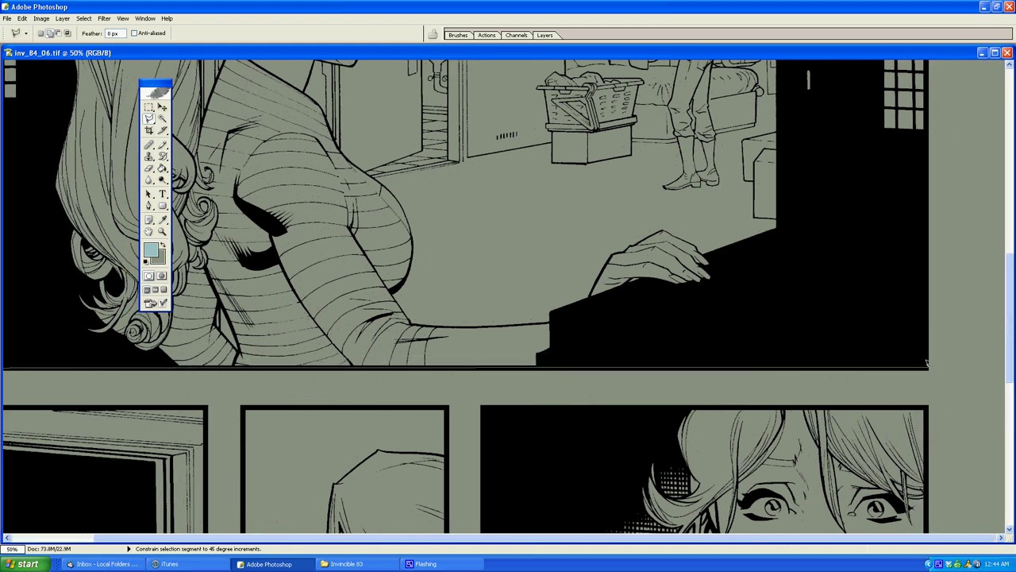
{"action": "left_click", "coordinate": [928, 367]}
{"action": "scroll", "coordinate": [929, 302], "scroll_direction": "up", "scroll_amount": 6}
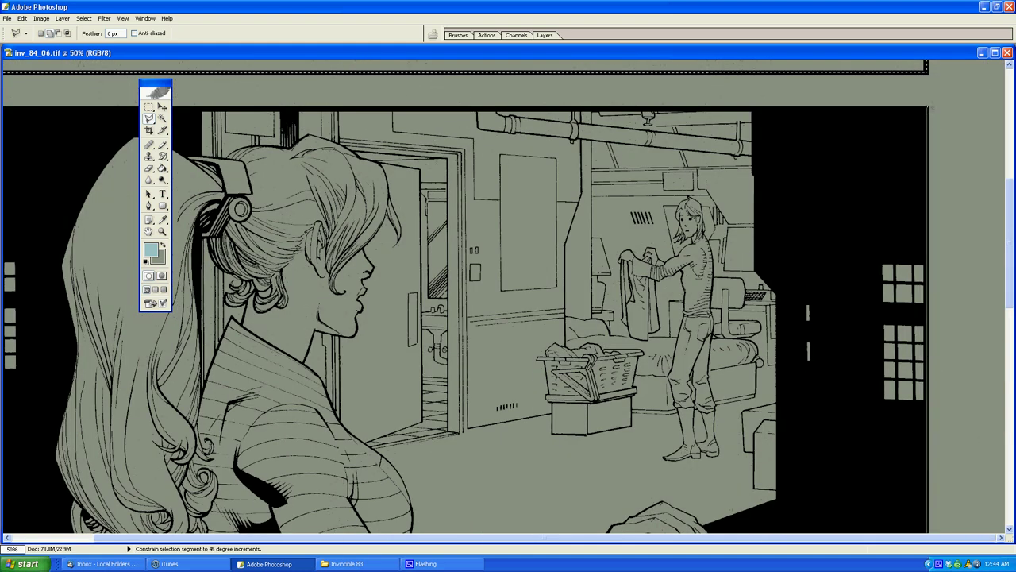
{"action": "left_click", "coordinate": [928, 108]}
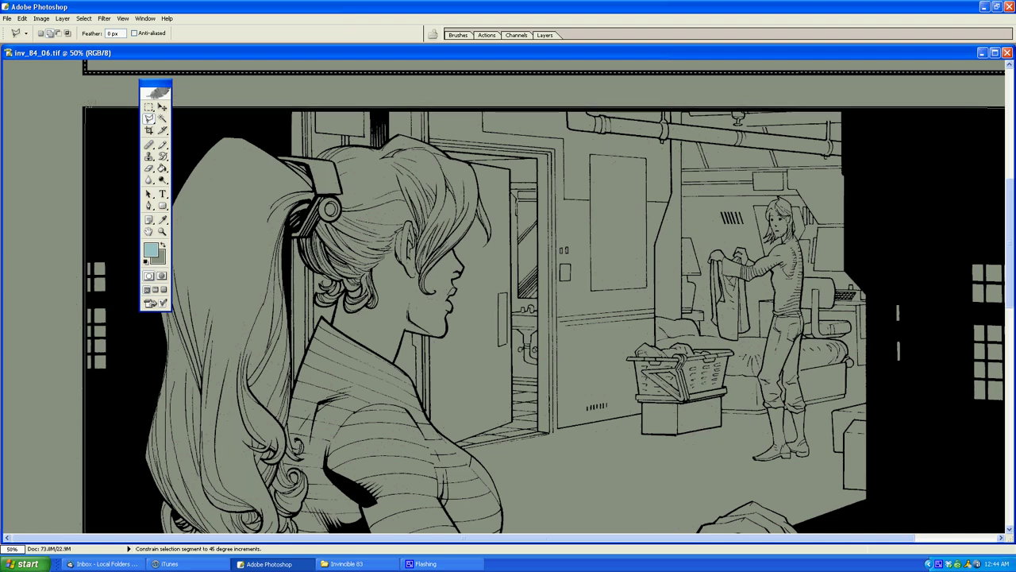
{"action": "left_click", "coordinate": [85, 107]}
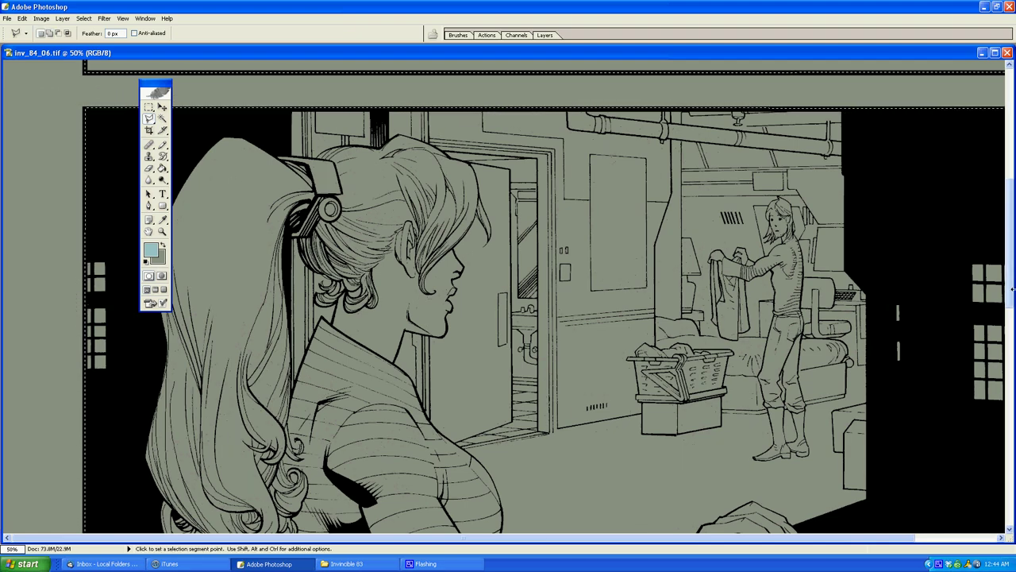
Step: Add the narrow panel of the shocked woman in the doorway to the lasso selection along its border
{"action": "left_click_drag", "start_coordinate": [1012, 290], "coordinate": [1007, 353]}
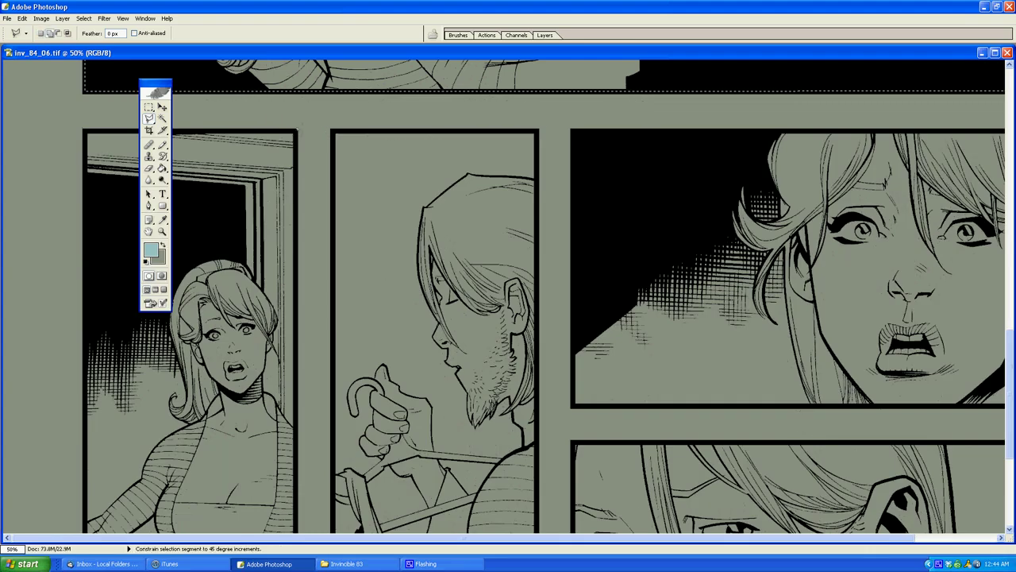
{"action": "left_click", "coordinate": [297, 132], "text": "shift"}
{"action": "scroll", "coordinate": [286, 492], "scroll_direction": "down", "scroll_amount": 4}
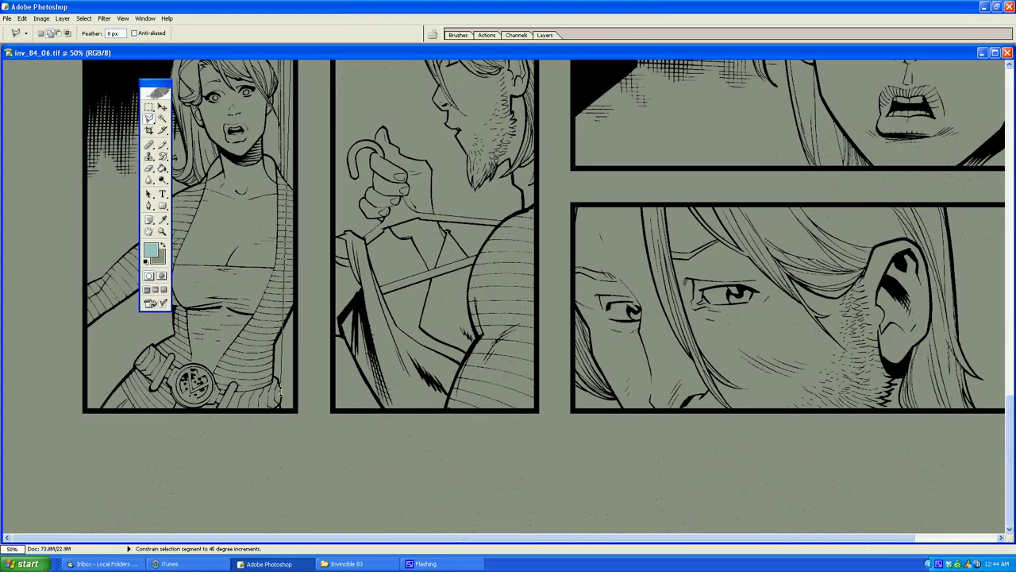
{"action": "left_click", "coordinate": [297, 410]}
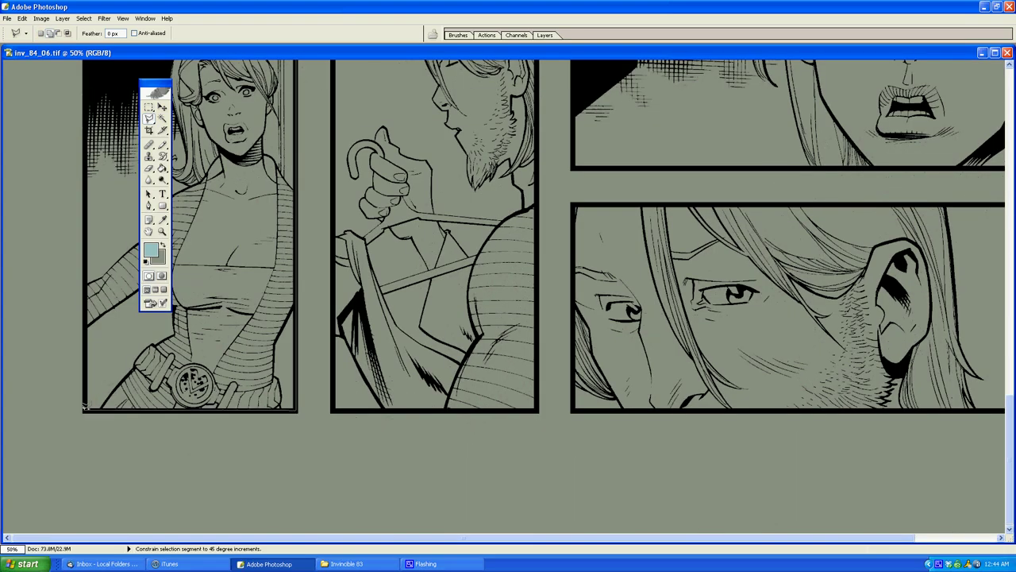
{"action": "left_click", "coordinate": [84, 410]}
{"action": "scroll", "coordinate": [86, 401], "scroll_direction": "up", "scroll_amount": 8}
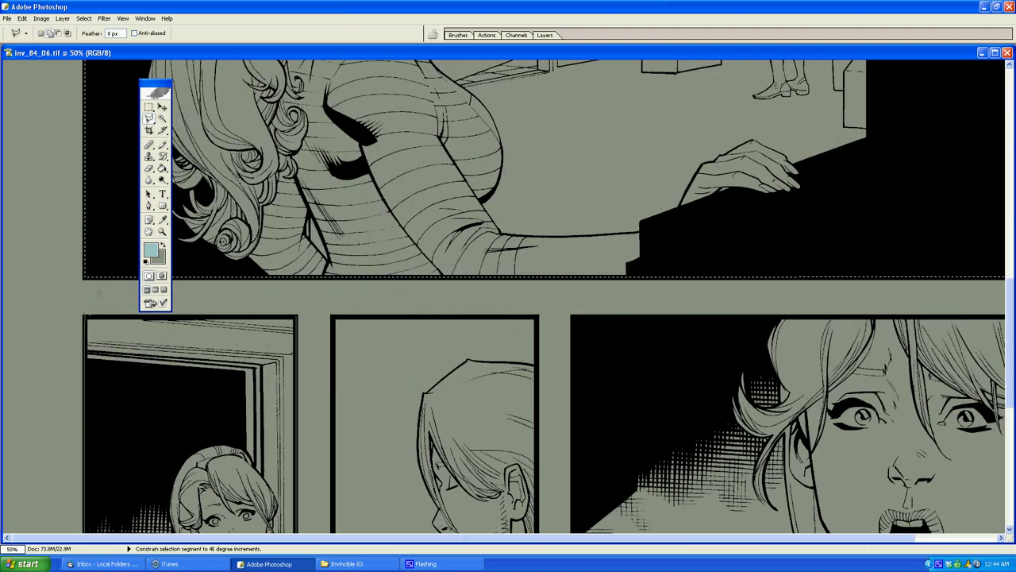
{"action": "left_click", "coordinate": [84, 316]}
{"action": "left_click", "coordinate": [297, 316]}
Step: Add the narrow panel of the bearded man holding a hanger to the lasso selection along its border
{"action": "scroll", "coordinate": [337, 405], "scroll_direction": "down", "scroll_amount": 5}
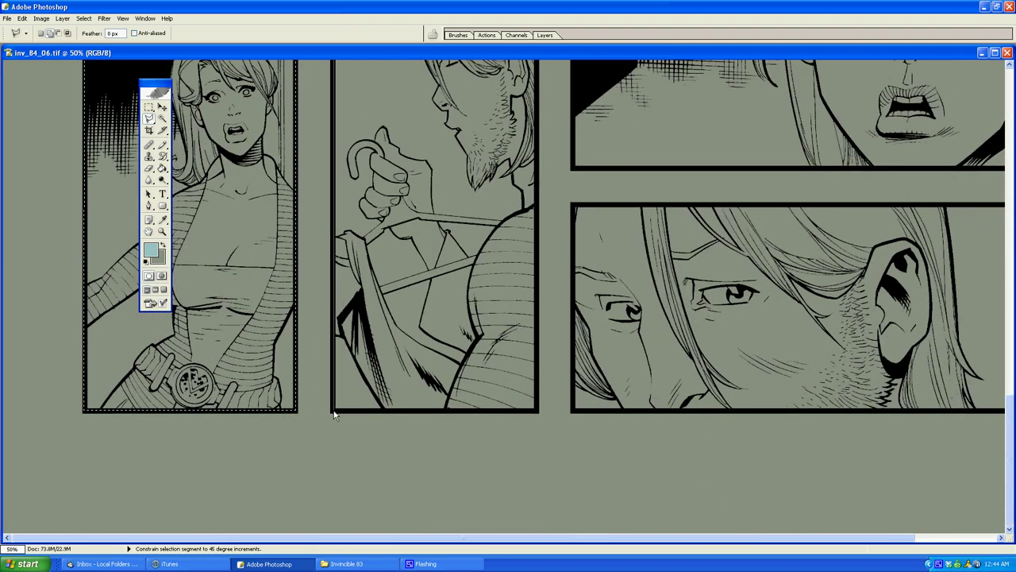
{"action": "left_click", "coordinate": [333, 412]}
{"action": "left_click", "coordinate": [539, 411]}
{"action": "scroll", "coordinate": [536, 156], "scroll_direction": "up", "scroll_amount": 3}
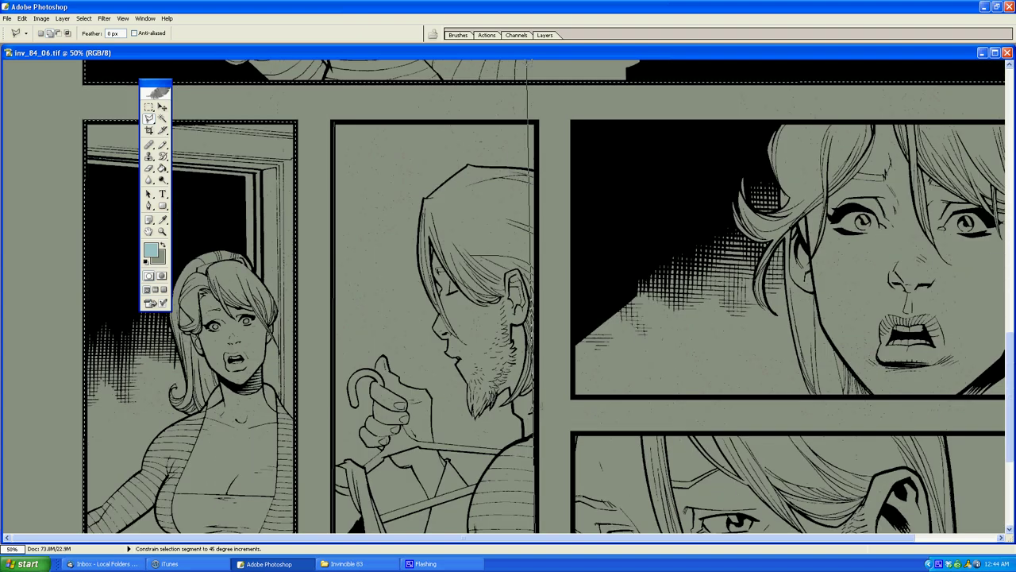
{"action": "left_click", "coordinate": [538, 121]}
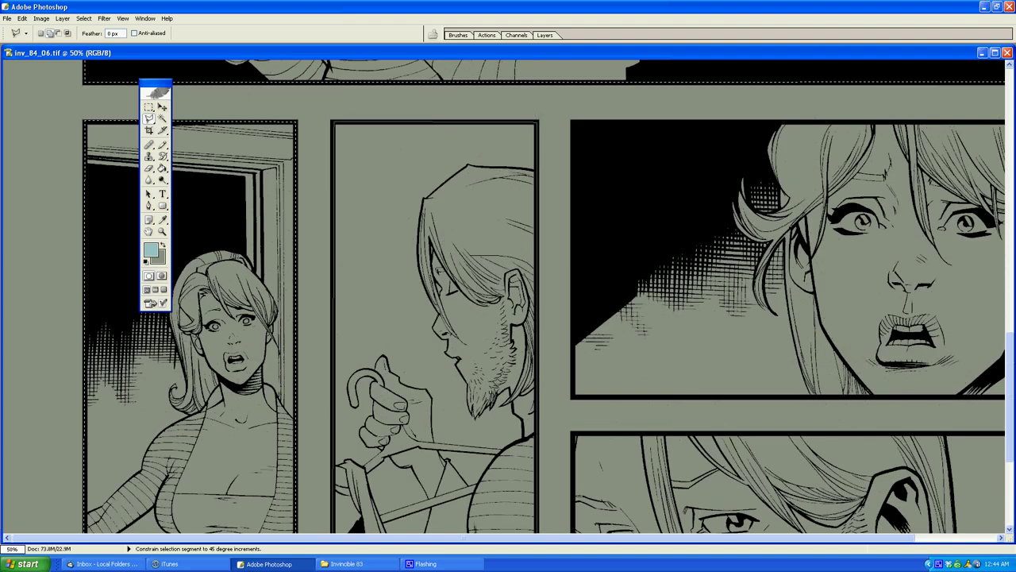
{"action": "left_click", "coordinate": [332, 121]}
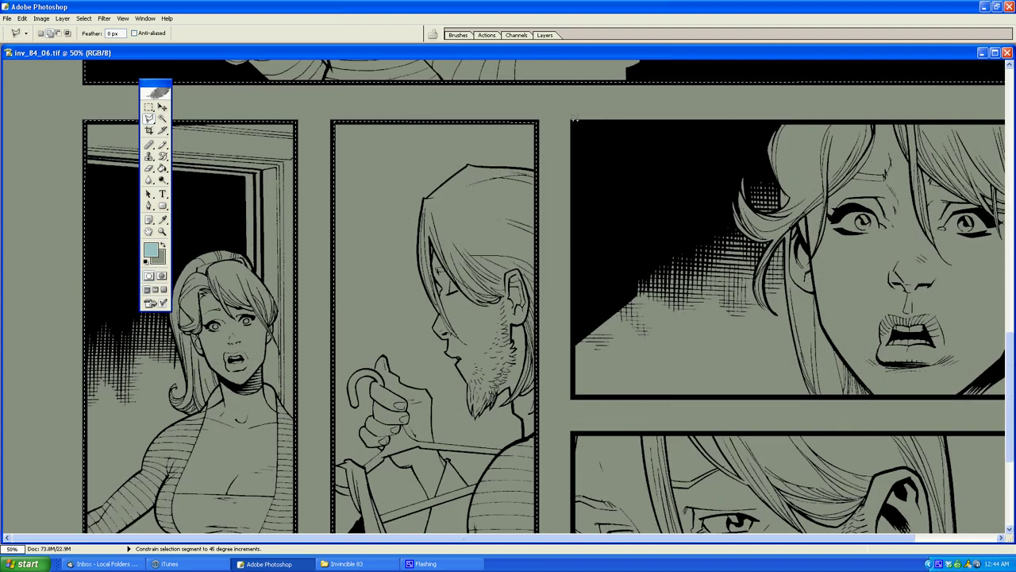
Step: Add the close-up panel of the woman's shocked face to the lasso selection along its border
{"action": "left_click", "coordinate": [572, 121], "text": "shift"}
{"action": "left_click", "coordinate": [571, 397]}
{"action": "scroll", "coordinate": [571, 397], "scroll_direction": "right", "scroll_amount": 3}
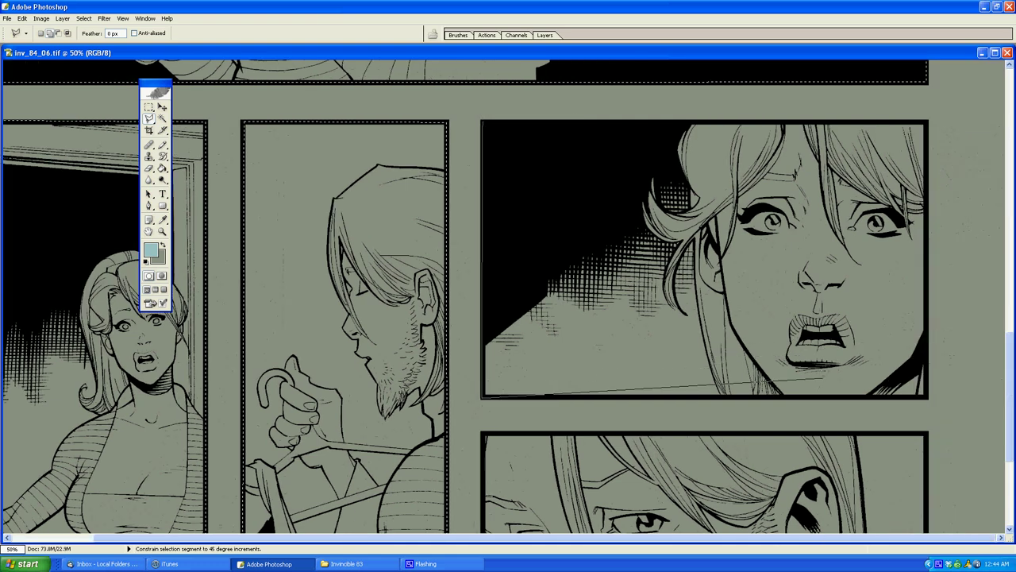
{"action": "left_click", "coordinate": [927, 397]}
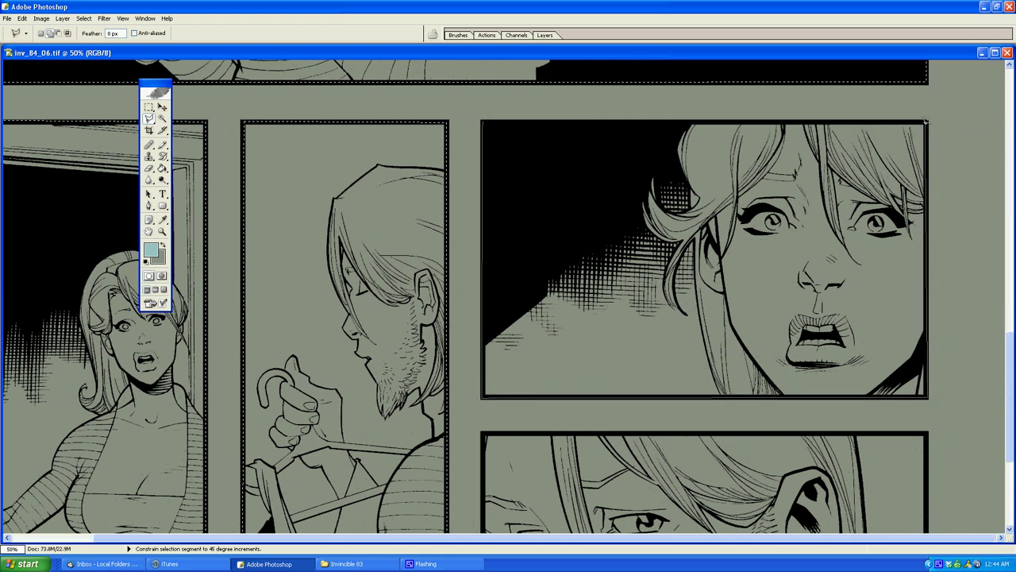
{"action": "left_click", "coordinate": [927, 120]}
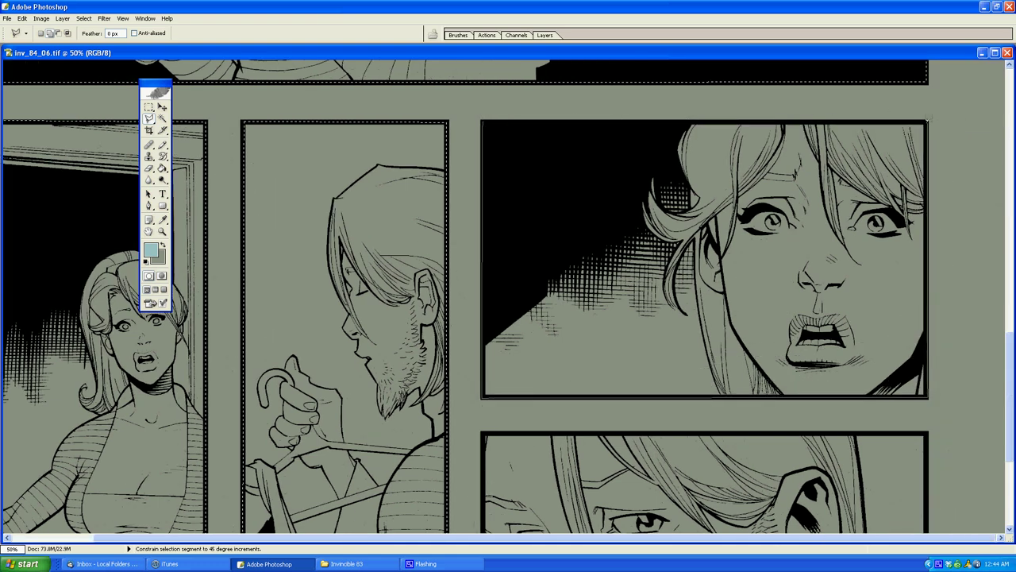
{"action": "left_click", "coordinate": [481, 121]}
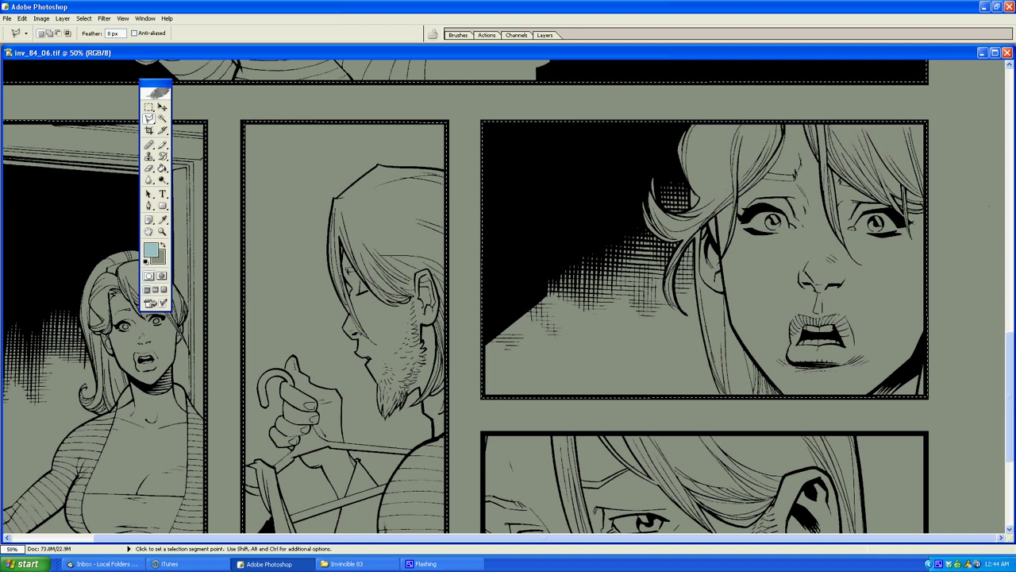
Step: Add the final panel, the close-up of the two faces' eyes, to the lasso selection along its border
{"action": "scroll", "coordinate": [508, 296], "scroll_direction": "down", "scroll_amount": 5}
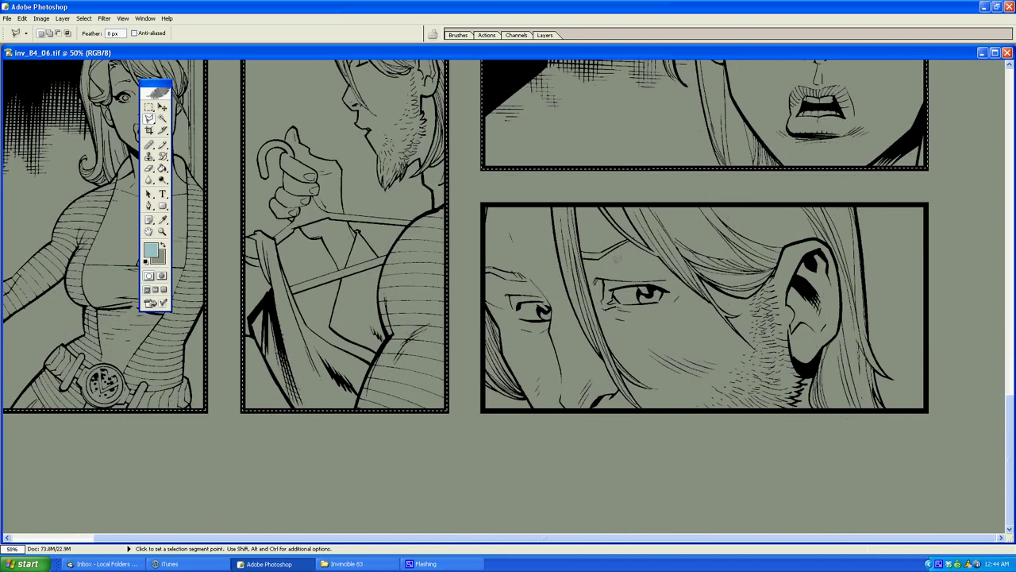
{"action": "left_click", "coordinate": [483, 204], "text": "shift"}
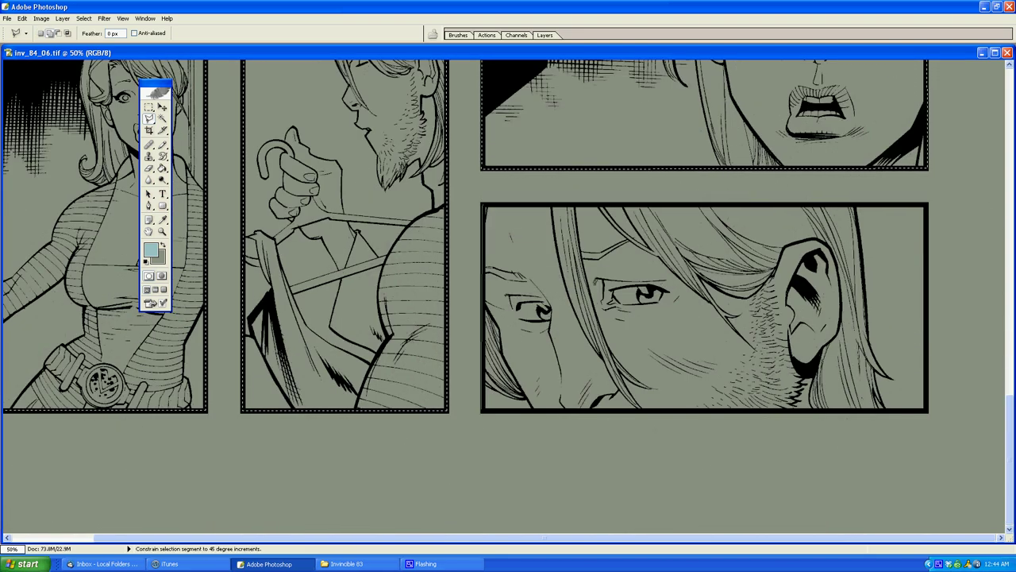
{"action": "left_click", "coordinate": [483, 409], "text": "shift"}
{"action": "left_click", "coordinate": [926, 410], "text": "shift"}
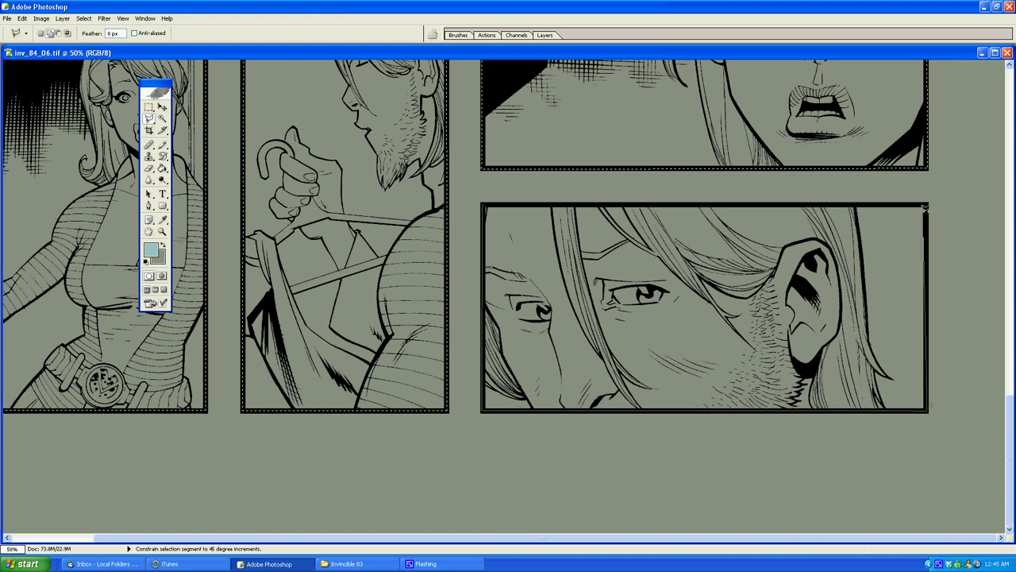
{"action": "left_click", "coordinate": [926, 205]}
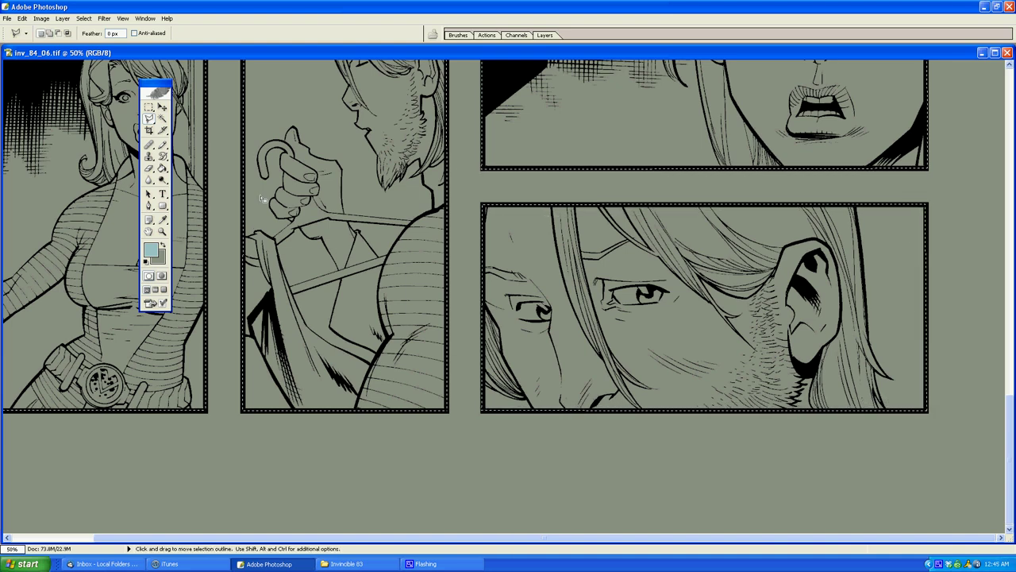
Step: Fill all the selected panels with the light blue foreground color using the Paint Bucket, and deselect
{"action": "key", "text": "z"}
{"action": "left_click", "coordinate": [525, 192], "text": "alt"}
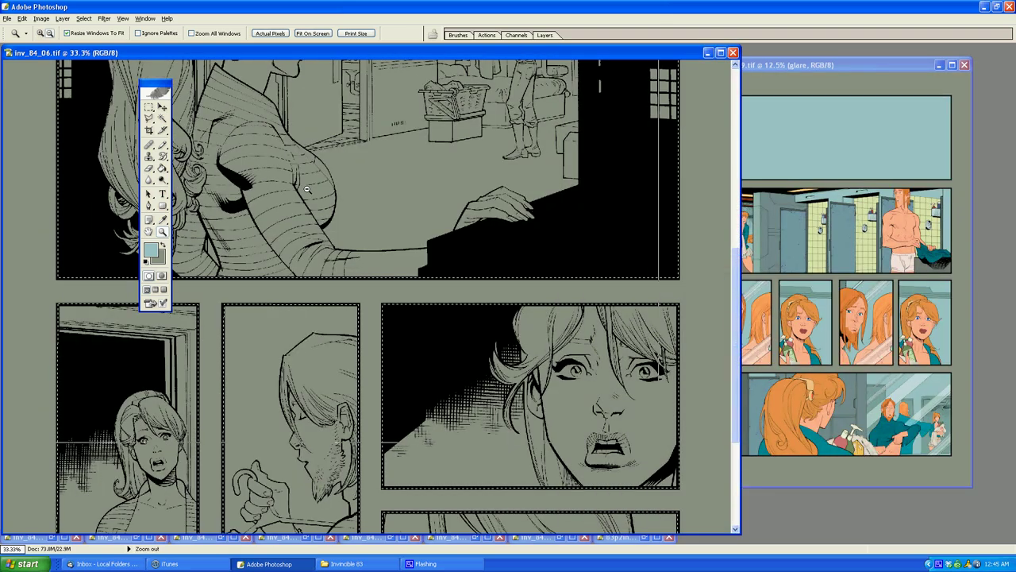
{"action": "left_click", "coordinate": [307, 189], "text": "alt"}
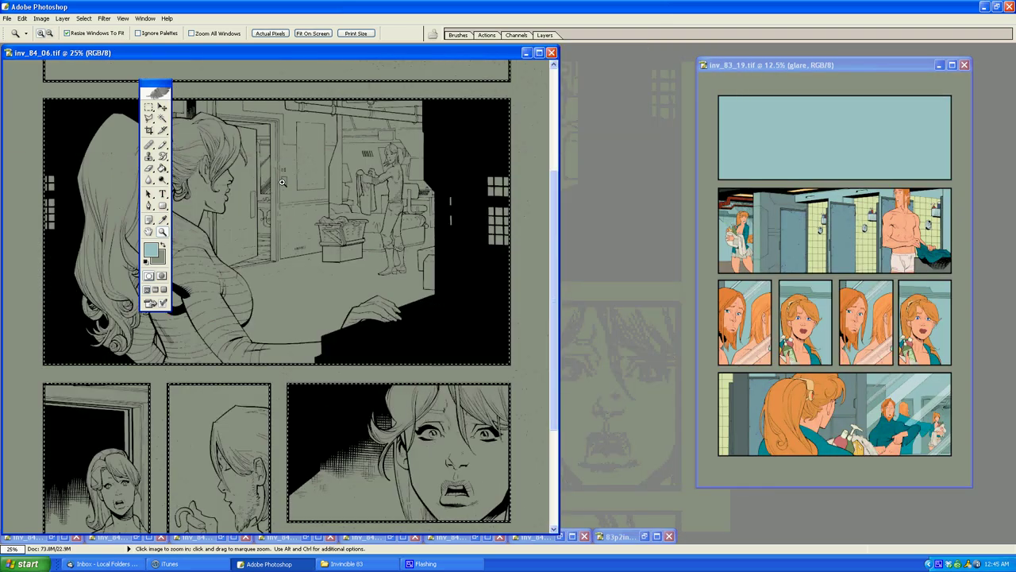
{"action": "key", "text": "g"}
{"action": "left_click", "coordinate": [290, 191]}
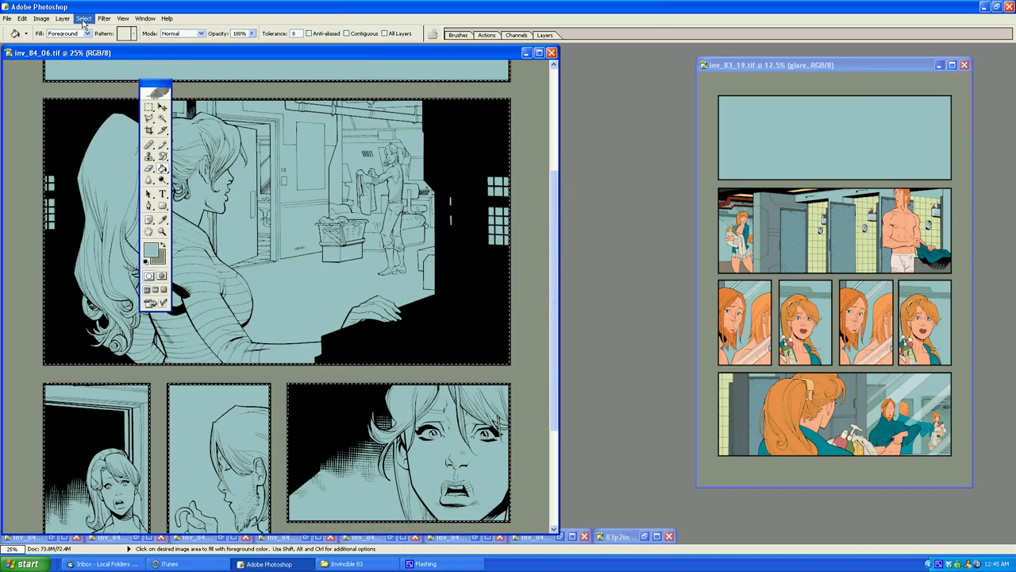
{"action": "left_click", "coordinate": [84, 18]}
{"action": "left_click", "coordinate": [95, 41]}
{"action": "key", "text": "l"}
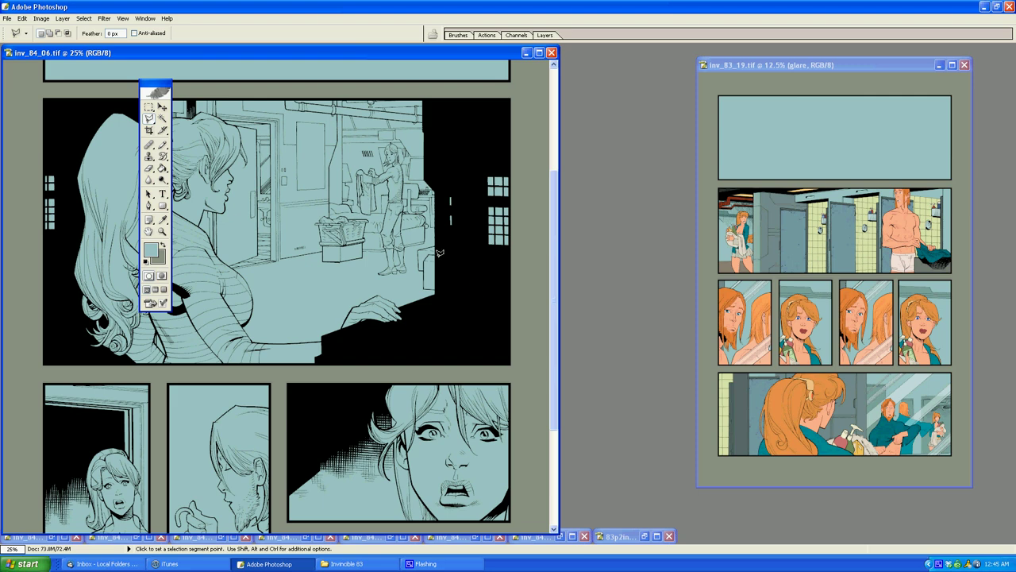
Step: Move the toolbox clear of the inv_84_06.tif page and sample the peach skin tone from the figure in inv_83_19.tif
{"action": "left_click", "coordinate": [161, 231]}
{"action": "left_click", "coordinate": [288, 219], "text": "alt"}
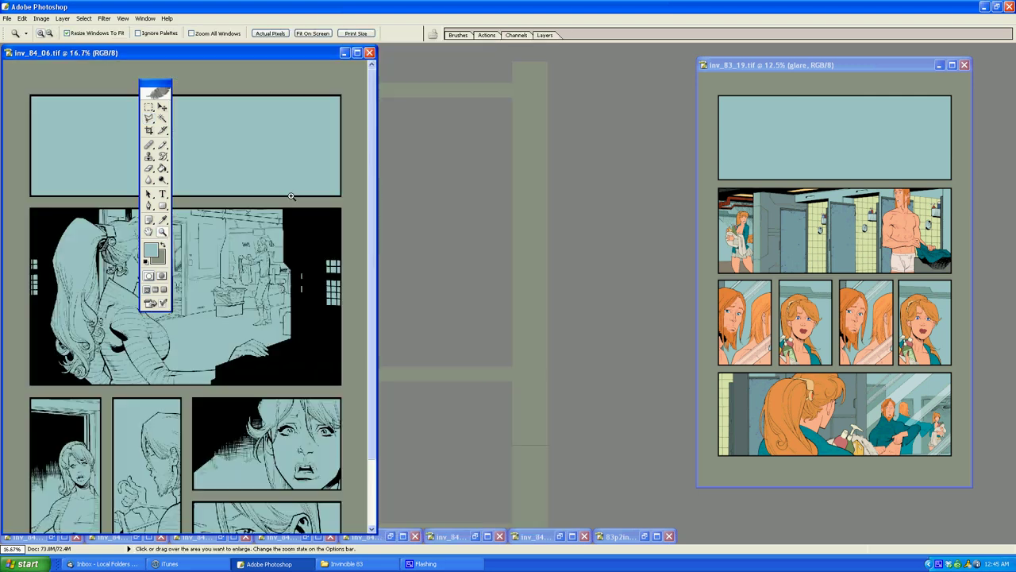
{"action": "left_click", "coordinate": [287, 219], "text": "alt"}
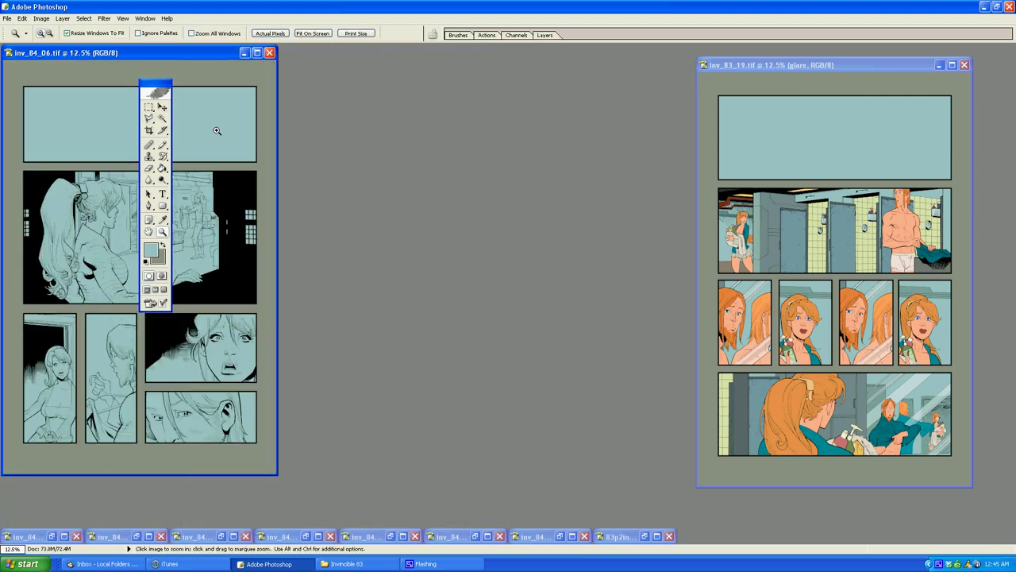
{"action": "left_click_drag", "start_coordinate": [549, 106], "coordinate": [916, 106]}
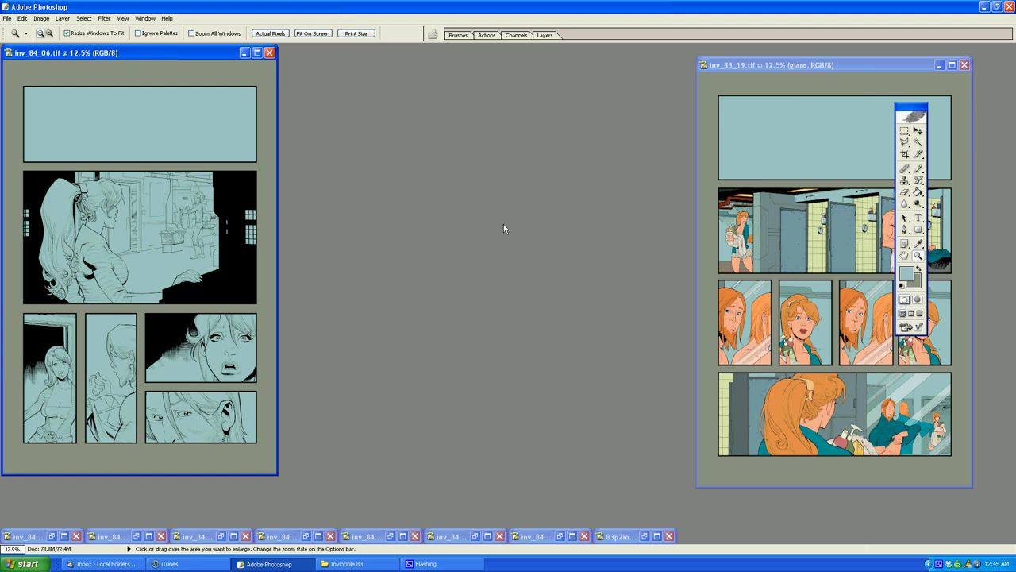
{"action": "key", "text": "g"}
{"action": "left_click", "coordinate": [758, 252], "text": "alt"}
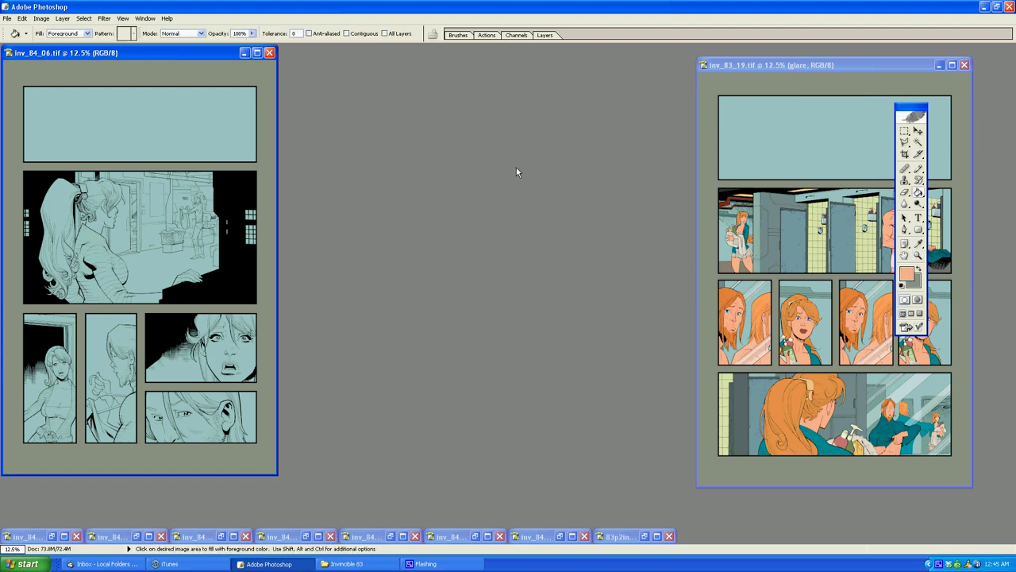
Step: Begin a lasso outline around the shocked woman in the close-up panel, tracing the outer edge of her hair and its flicked locks
{"action": "key", "text": "z"}
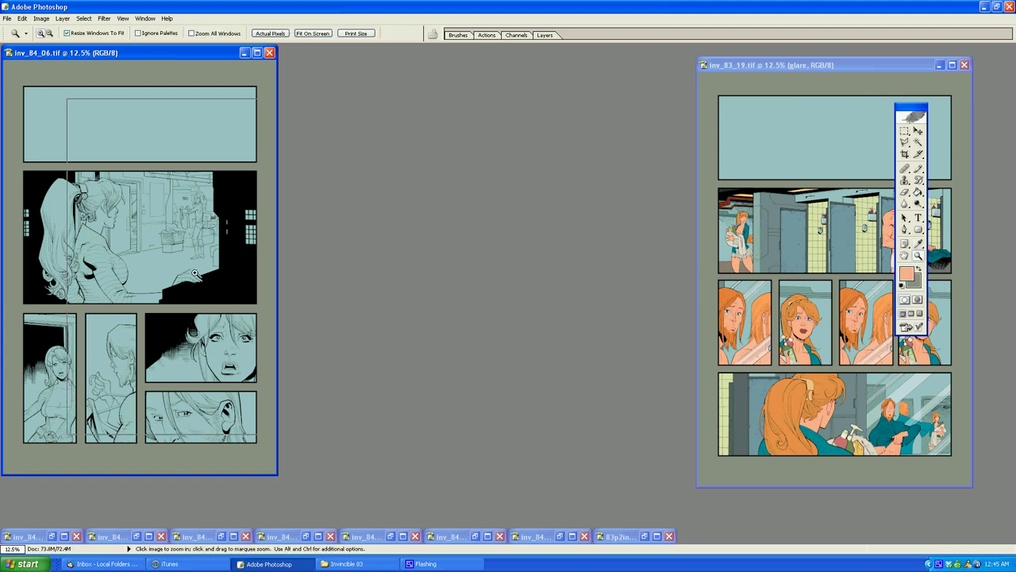
{"action": "key", "text": "ctrl+plus"}
{"action": "key", "text": "ctrl+plus"}
{"action": "key", "text": "ctrl+plus"}
{"action": "key", "text": "ctrl+plus"}
{"action": "key", "text": "ctrl+plus"}
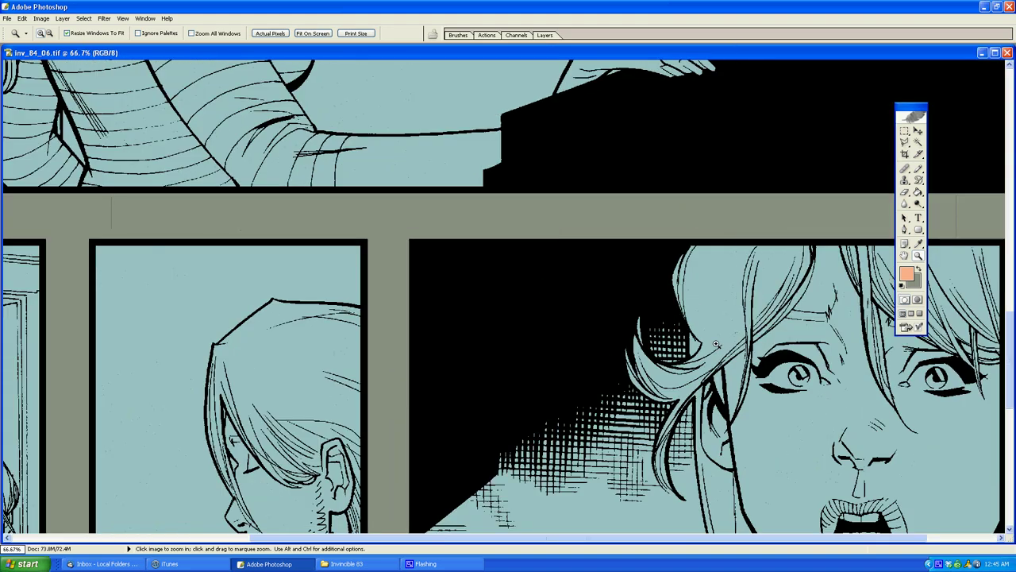
{"action": "left_click", "coordinate": [715, 343]}
{"action": "key", "text": "l"}
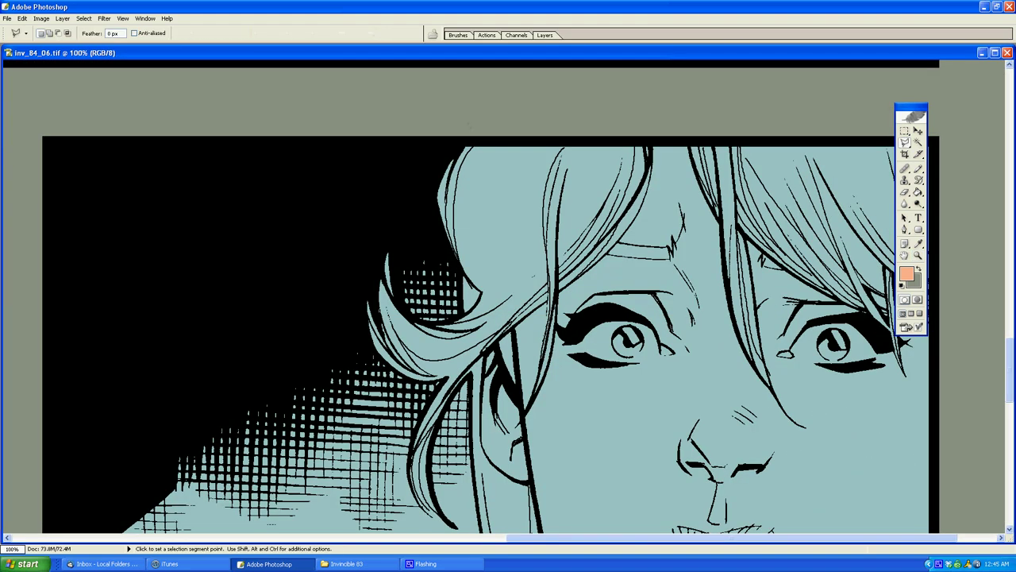
{"action": "left_click", "coordinate": [429, 200]}
{"action": "left_click", "coordinate": [459, 273]}
{"action": "left_click", "coordinate": [460, 316]}
{"action": "scroll", "coordinate": [393, 357], "scroll_direction": "down", "scroll_amount": 2}
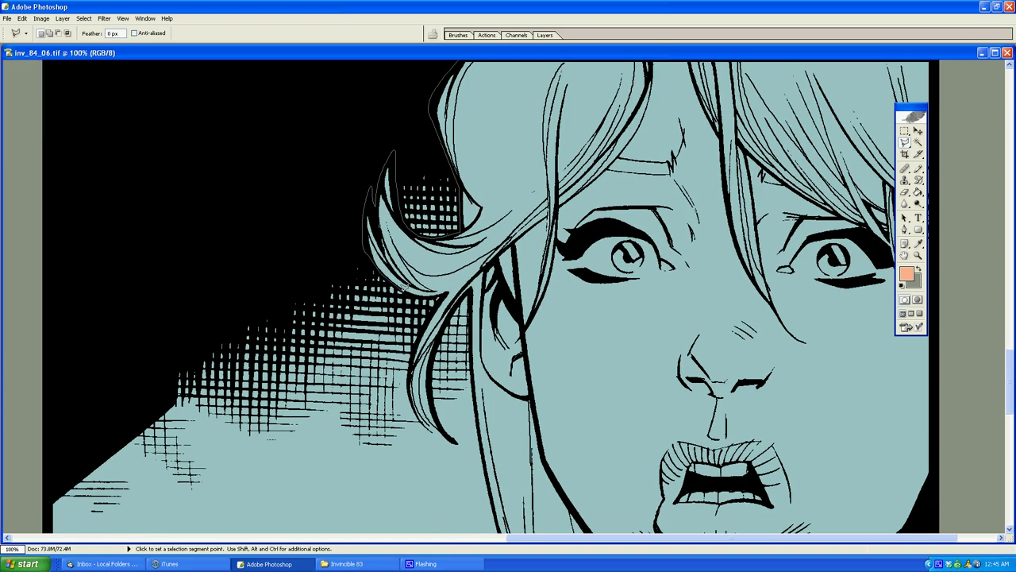
{"action": "scroll", "coordinate": [402, 253], "scroll_direction": "down", "scroll_amount": 5}
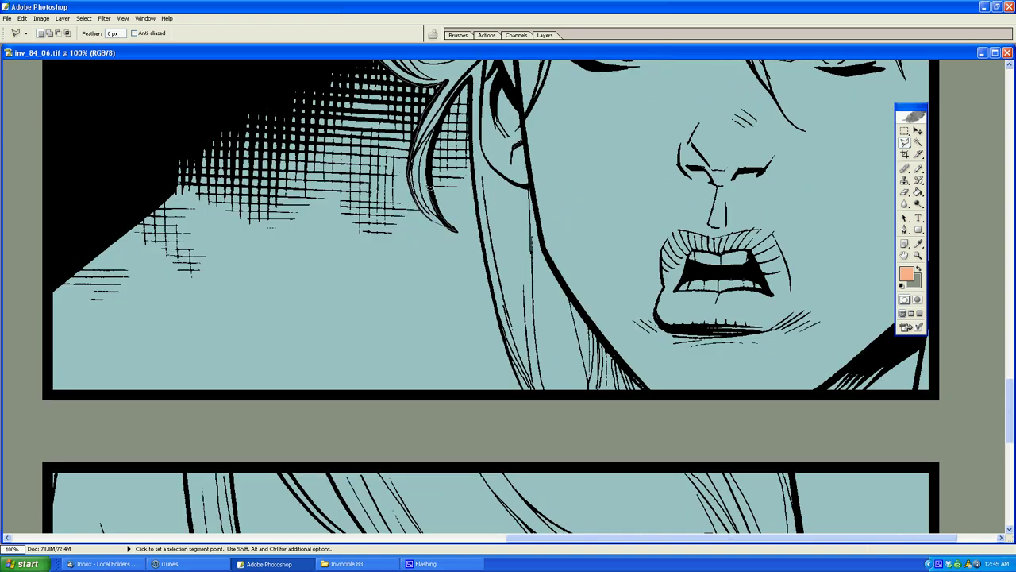
{"action": "scroll", "coordinate": [445, 111], "scroll_direction": "up", "scroll_amount": 2}
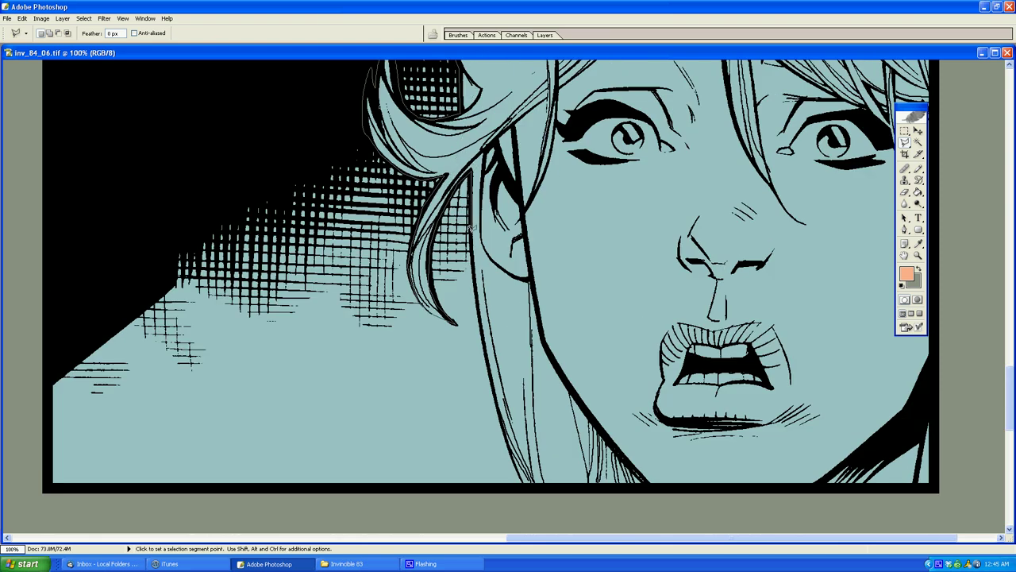
Step: Continue the outline down her long hair past the lower panel border and close it loosely around the outside of the panel
{"action": "left_click", "coordinate": [474, 276]}
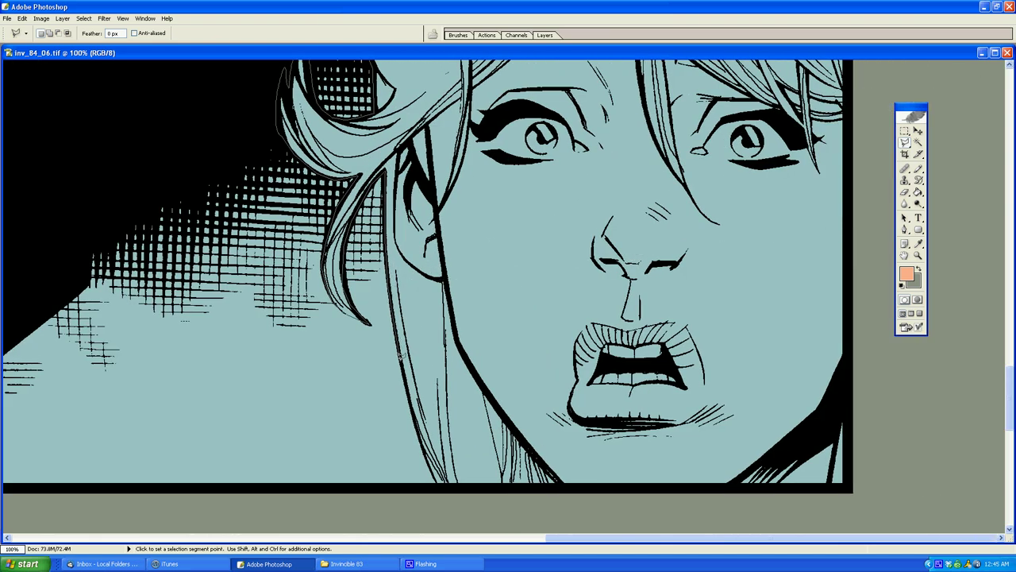
{"action": "left_click", "coordinate": [410, 371]}
{"action": "left_click", "coordinate": [418, 396]}
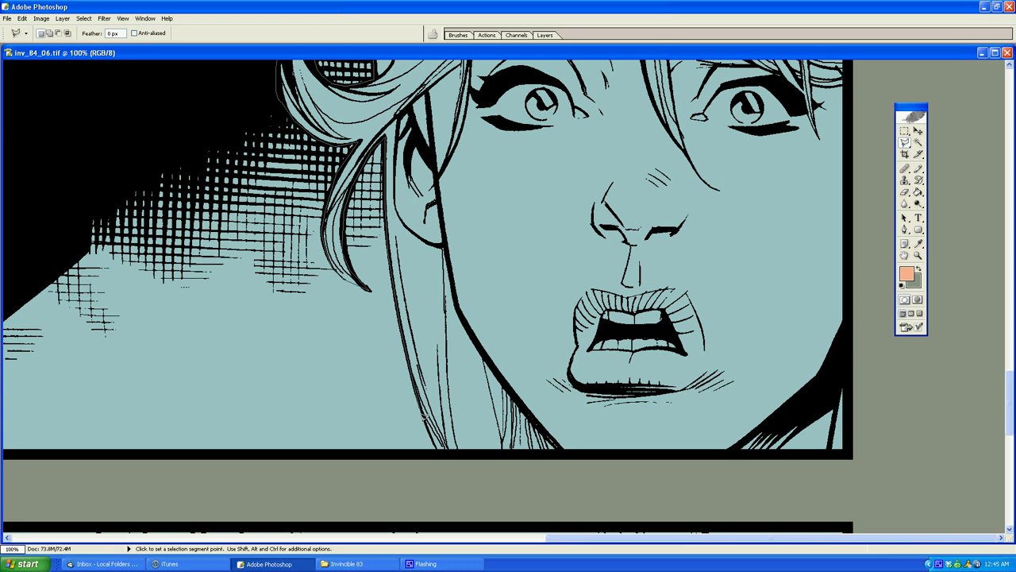
{"action": "left_click", "coordinate": [423, 413]}
{"action": "left_click", "coordinate": [903, 472]}
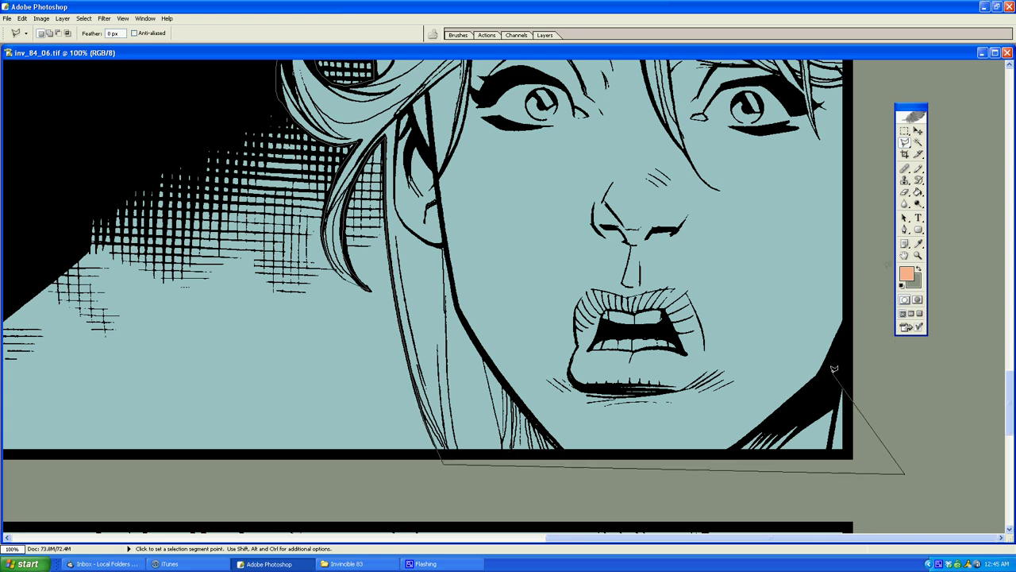
{"action": "scroll", "coordinate": [864, 238], "scroll_direction": "up", "scroll_amount": 10}
{"action": "left_click", "coordinate": [873, 214]}
{"action": "double_click", "coordinate": [827, 198]}
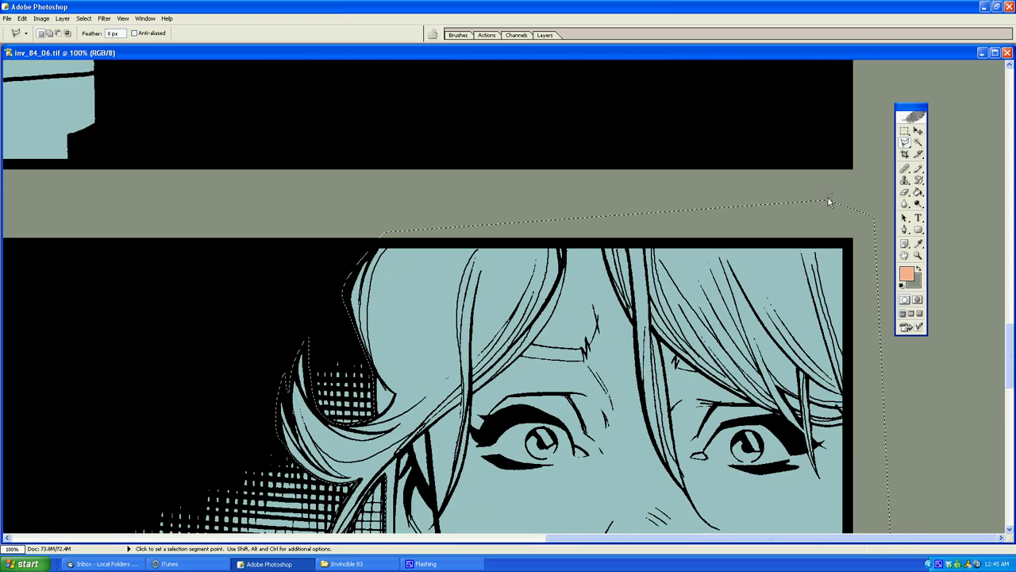
Step: Fill the selected woman's hair and face with the sampled peach skin tone, and deselect
{"action": "key", "text": "g"}
{"action": "left_click", "coordinate": [531, 349]}
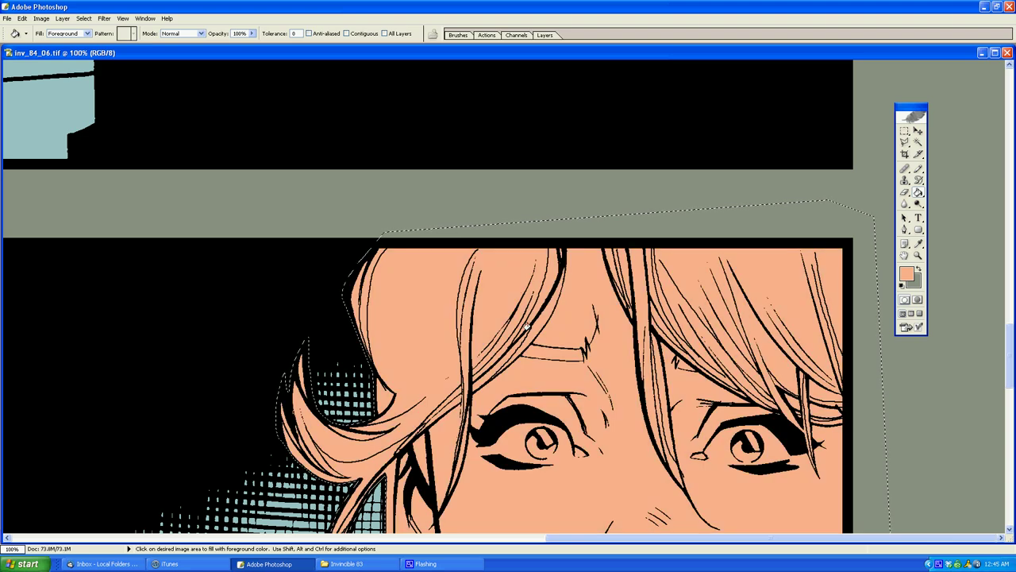
{"action": "key", "text": "l"}
{"action": "left_click", "coordinate": [516, 298]}
Step: Lasso both faces in the eye close-up panel, tracing the hair edges against the background and looping outside the panel border
{"action": "scroll", "coordinate": [492, 488], "scroll_direction": "down", "scroll_amount": 7}
{"action": "scroll", "coordinate": [492, 494], "scroll_direction": "down", "scroll_amount": 7}
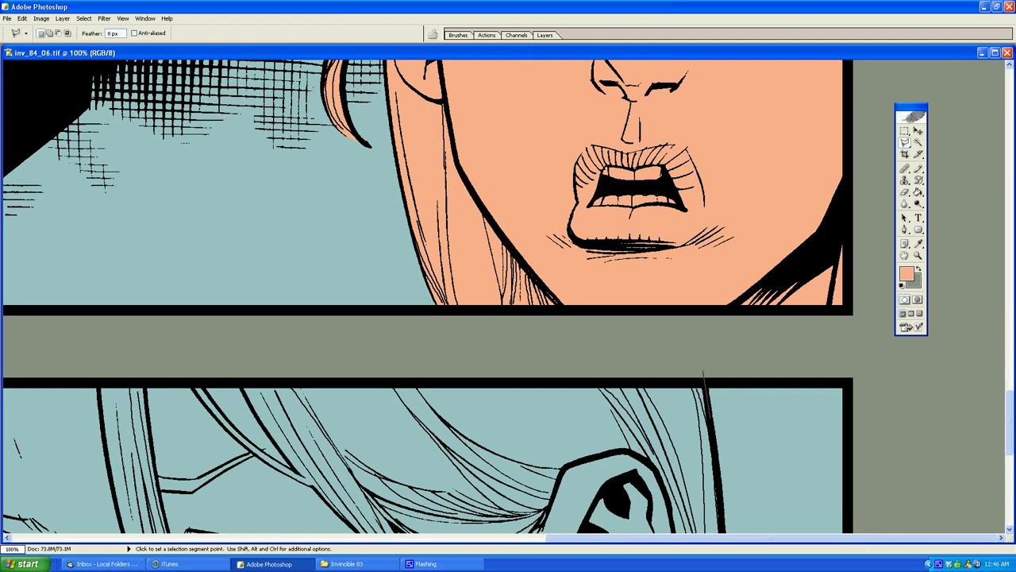
{"action": "scroll", "coordinate": [712, 426], "scroll_direction": "down", "scroll_amount": 4}
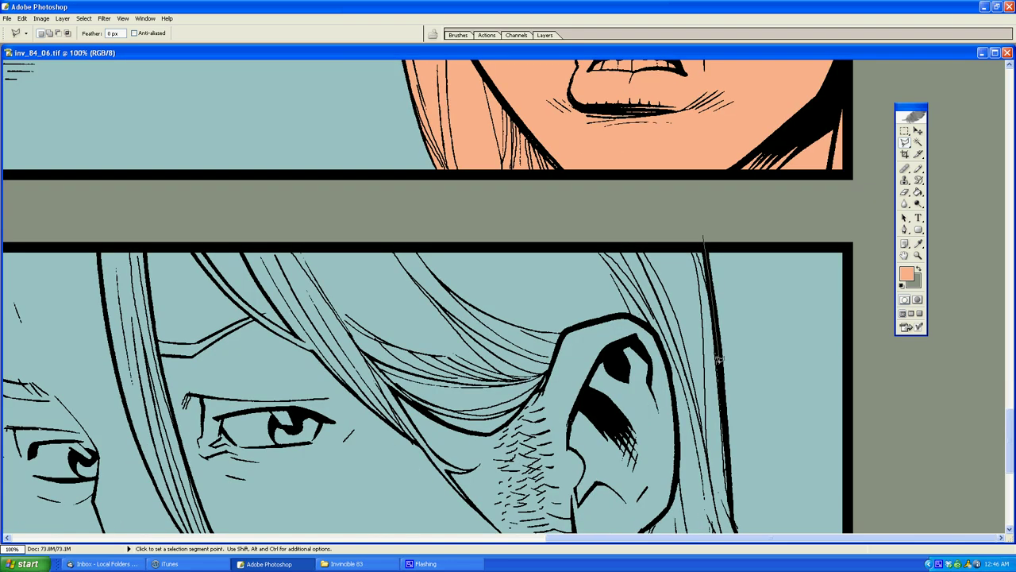
{"action": "scroll", "coordinate": [725, 435], "scroll_direction": "down", "scroll_amount": 7}
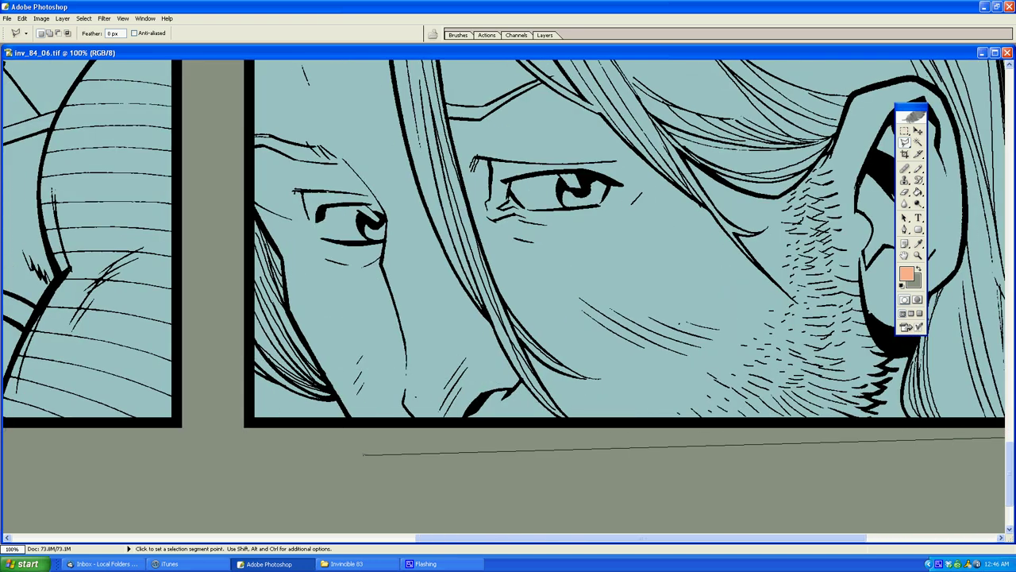
{"action": "left_click", "coordinate": [365, 451]}
{"action": "left_click", "coordinate": [325, 395]}
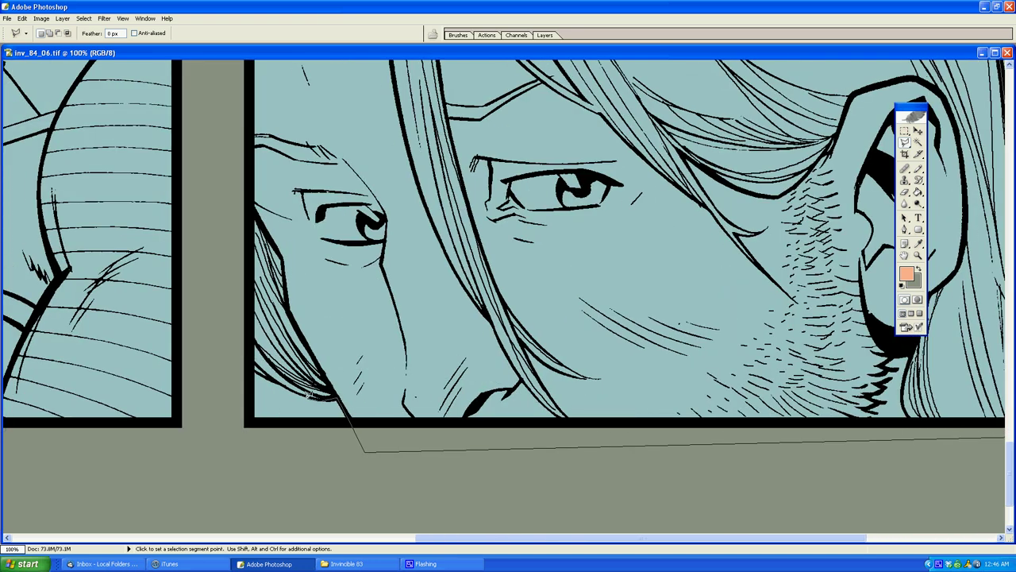
{"action": "left_click", "coordinate": [244, 360]}
{"action": "scroll", "coordinate": [231, 243], "scroll_direction": "up", "scroll_amount": 4}
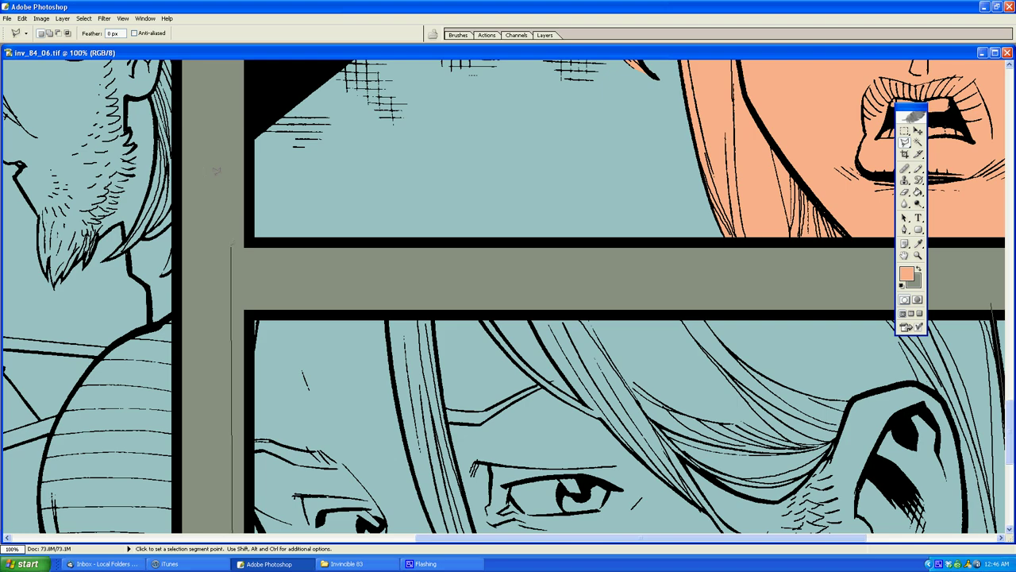
{"action": "left_click", "coordinate": [213, 287]}
{"action": "double_click", "coordinate": [436, 280]}
Step: Fill the two selected faces in the eye close-up panel with the peach skin tone
{"action": "key", "text": "g"}
{"action": "left_click", "coordinate": [556, 347]}
{"action": "key", "text": "l"}
{"action": "left_click", "coordinate": [702, 261]}
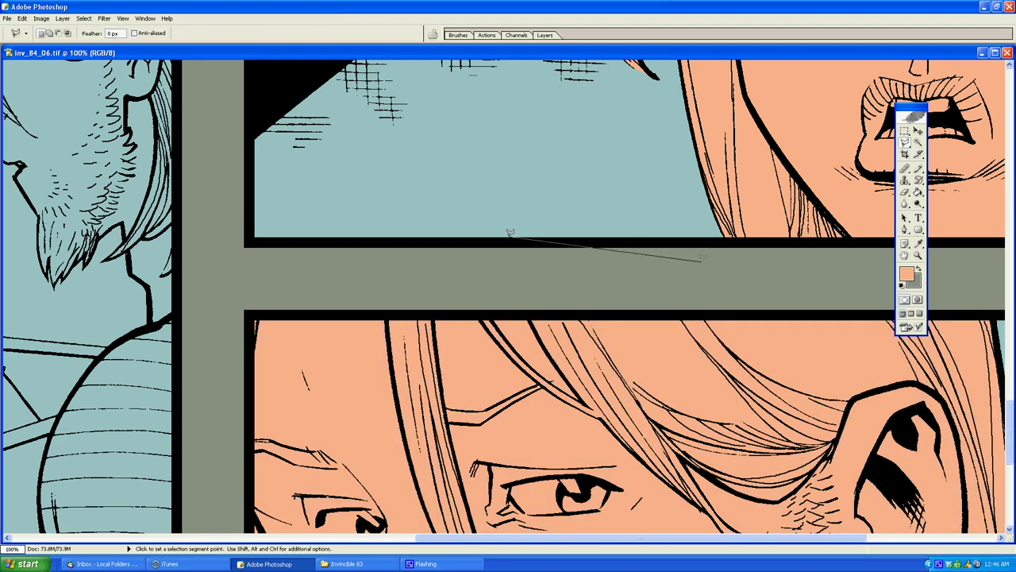
{"action": "scroll", "coordinate": [472, 230], "scroll_direction": "up", "scroll_amount": 6}
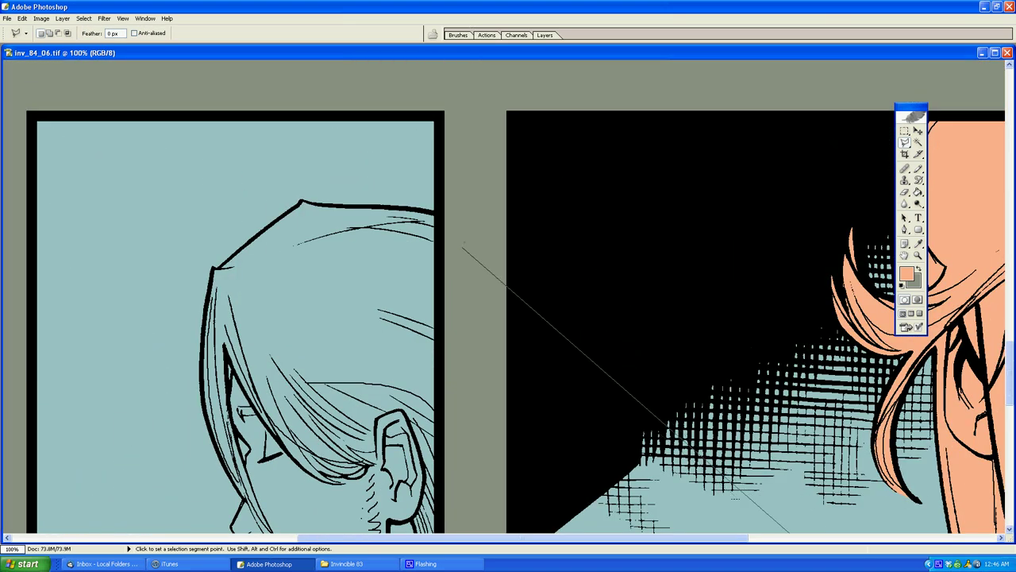
{"action": "left_click", "coordinate": [470, 236]}
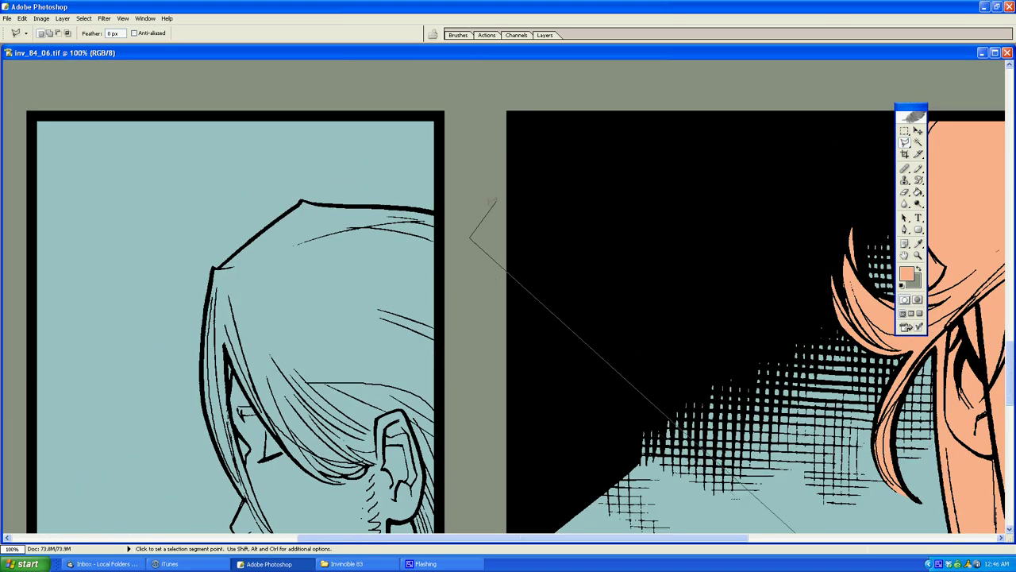
{"action": "double_click", "coordinate": [496, 202]}
Step: Start a lasso outline around the bearded man in the tall panel, tracing his hair, profile, beard, shoulder, hanger and raised hand
{"action": "left_click", "coordinate": [479, 247]}
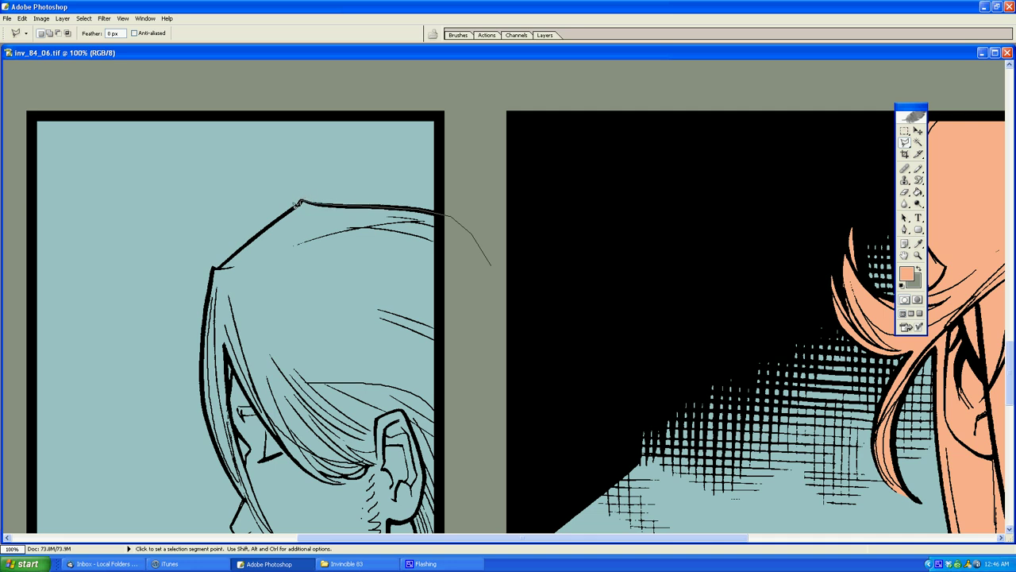
{"action": "left_click", "coordinate": [299, 204]}
{"action": "scroll", "coordinate": [204, 306], "scroll_direction": "down", "scroll_amount": 3}
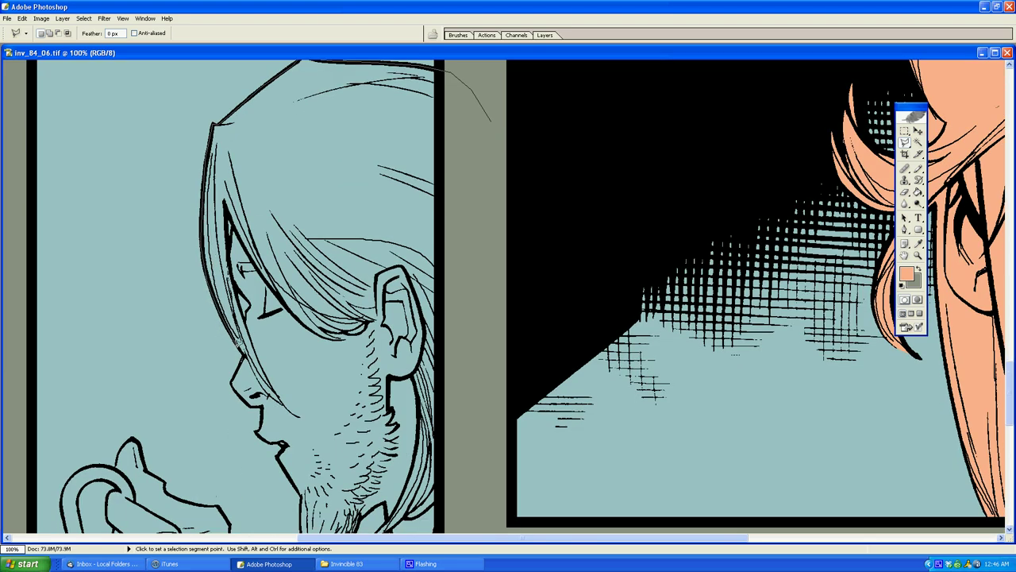
{"action": "scroll", "coordinate": [242, 353], "scroll_direction": "down", "scroll_amount": 4}
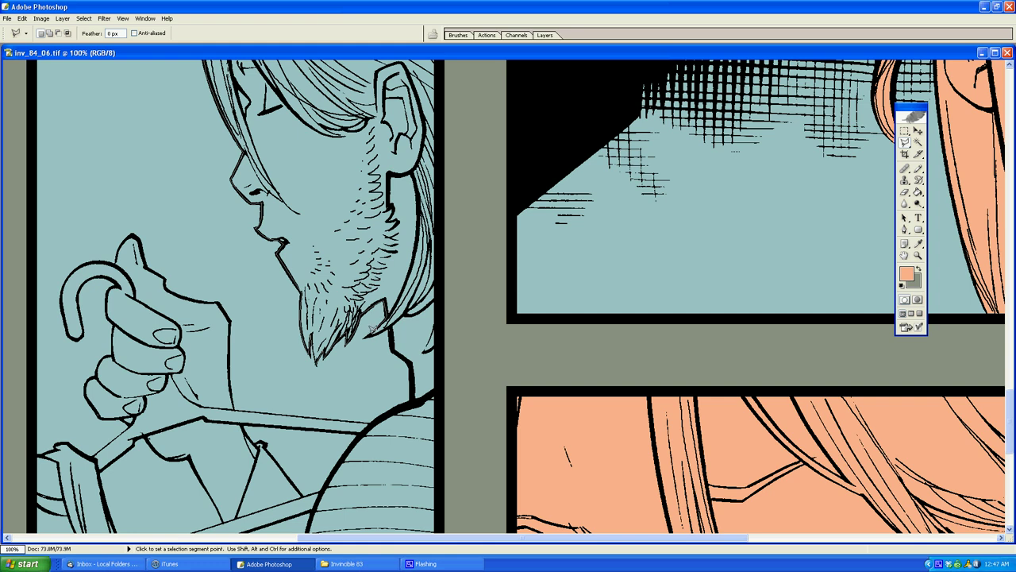
{"action": "scroll", "coordinate": [391, 337], "scroll_direction": "down", "scroll_amount": 3}
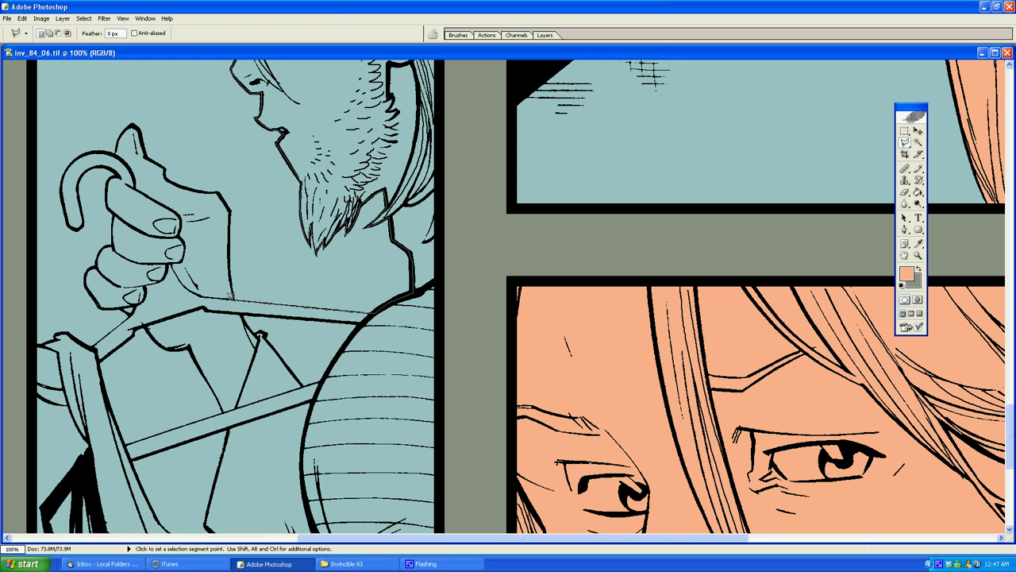
{"action": "scroll", "coordinate": [231, 296], "scroll_direction": "left", "scroll_amount": 5}
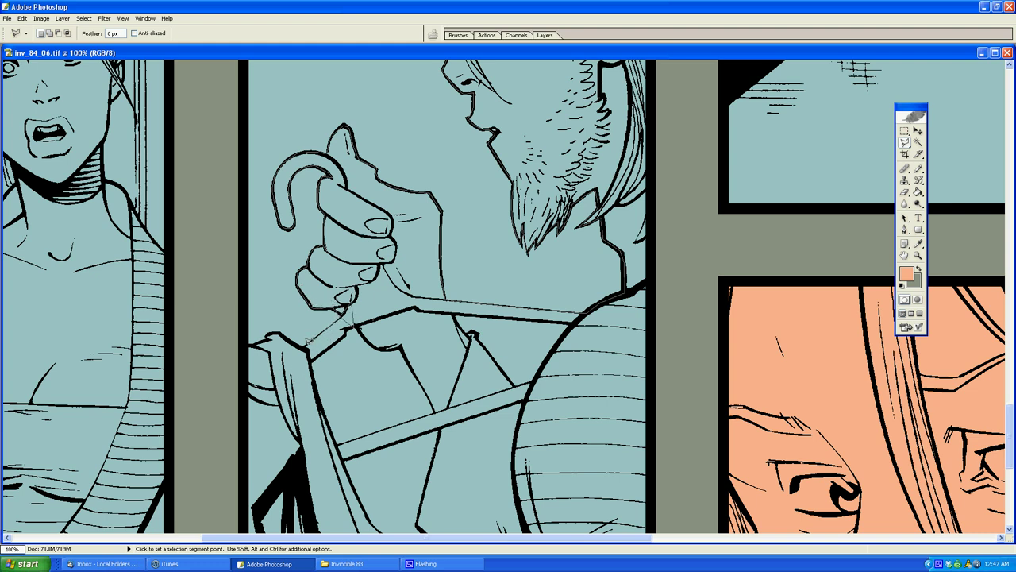
Step: Continue the outline along the hanging garment, loop outside the panel around its lower border, and close it beside the man's head
{"action": "left_click", "coordinate": [314, 348]}
{"action": "left_click", "coordinate": [214, 347]}
{"action": "scroll", "coordinate": [213, 347], "scroll_direction": "down", "scroll_amount": 3}
{"action": "left_click", "coordinate": [212, 447]}
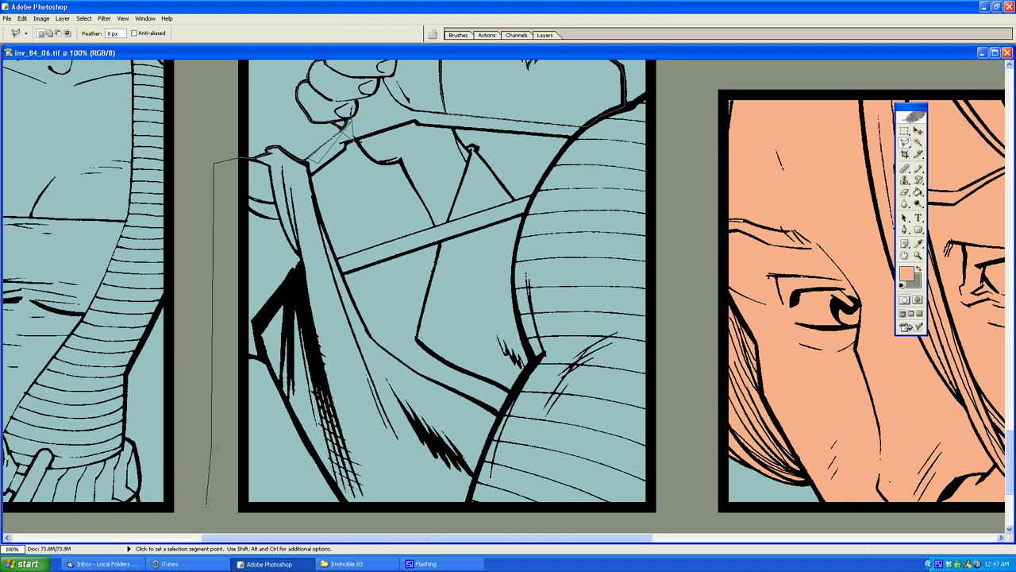
{"action": "left_click", "coordinate": [209, 527]}
{"action": "left_click", "coordinate": [672, 527]}
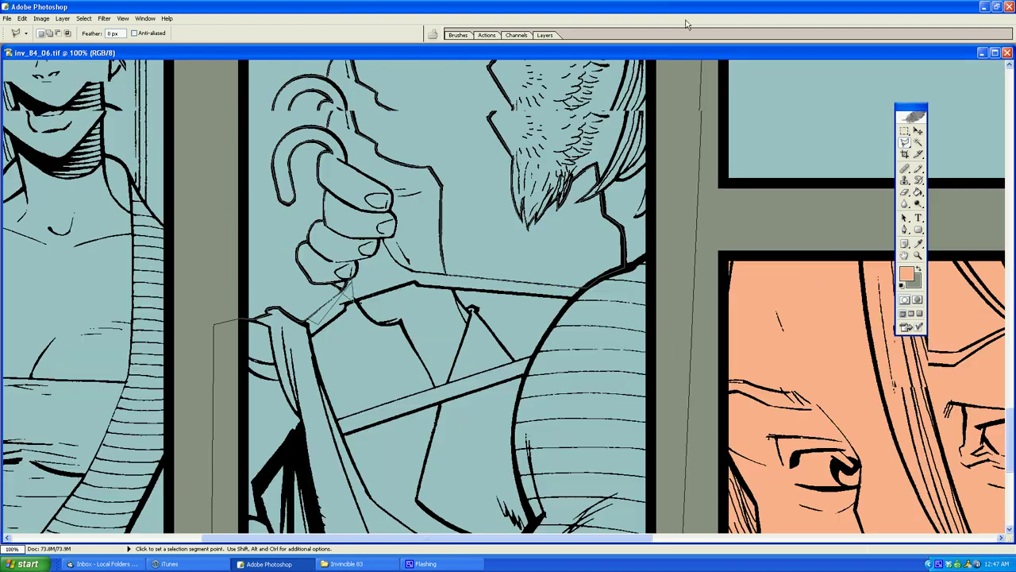
{"action": "scroll", "coordinate": [687, 179], "scroll_direction": "up", "scroll_amount": 5}
{"action": "double_click", "coordinate": [701, 206]}
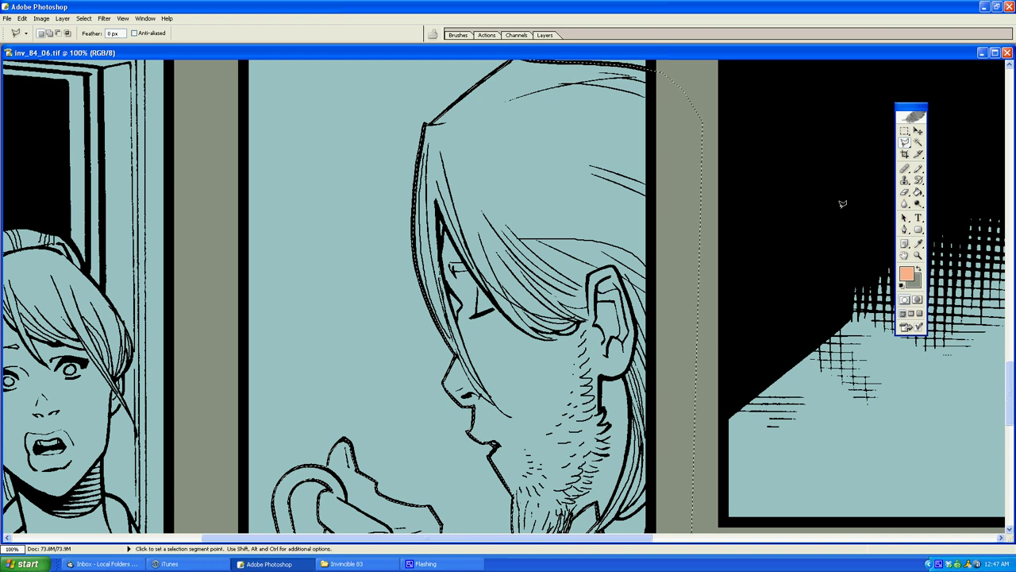
Step: Try the peach fill on the selected man and on the gutter strip inside the selection, undoing each fill
{"action": "key", "text": "g"}
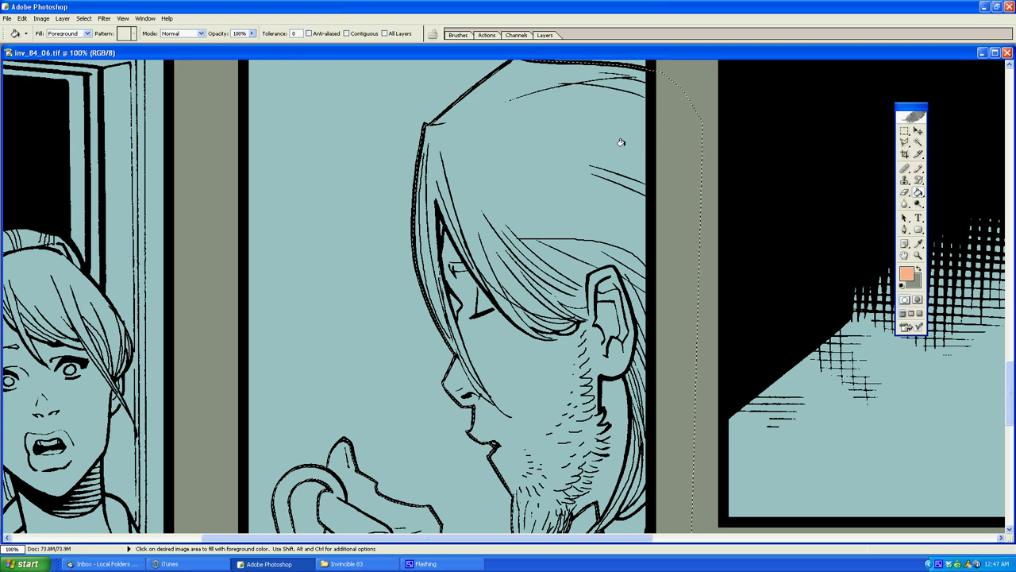
{"action": "left_click", "coordinate": [613, 174]}
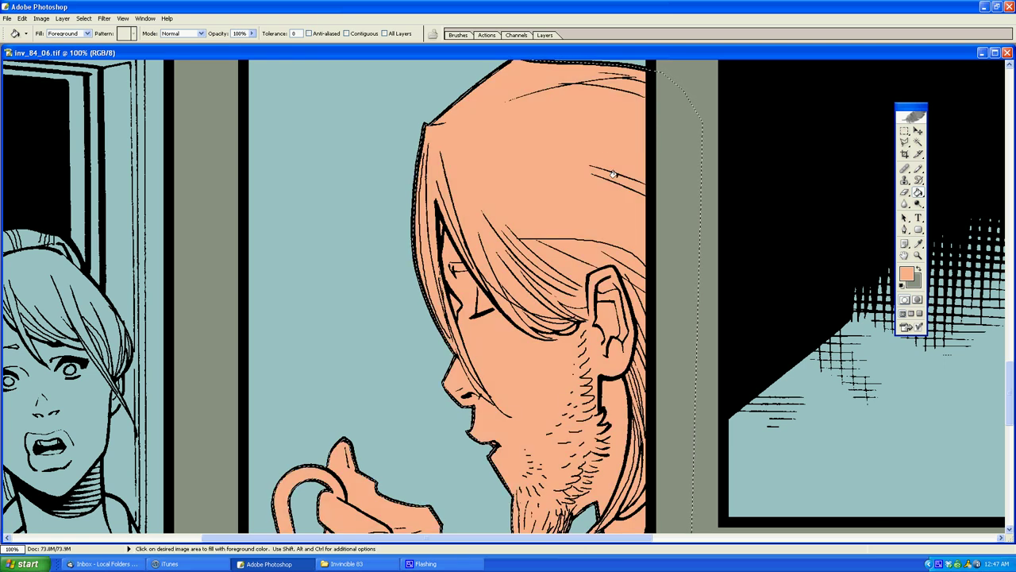
{"action": "left_click", "coordinate": [22, 18]}
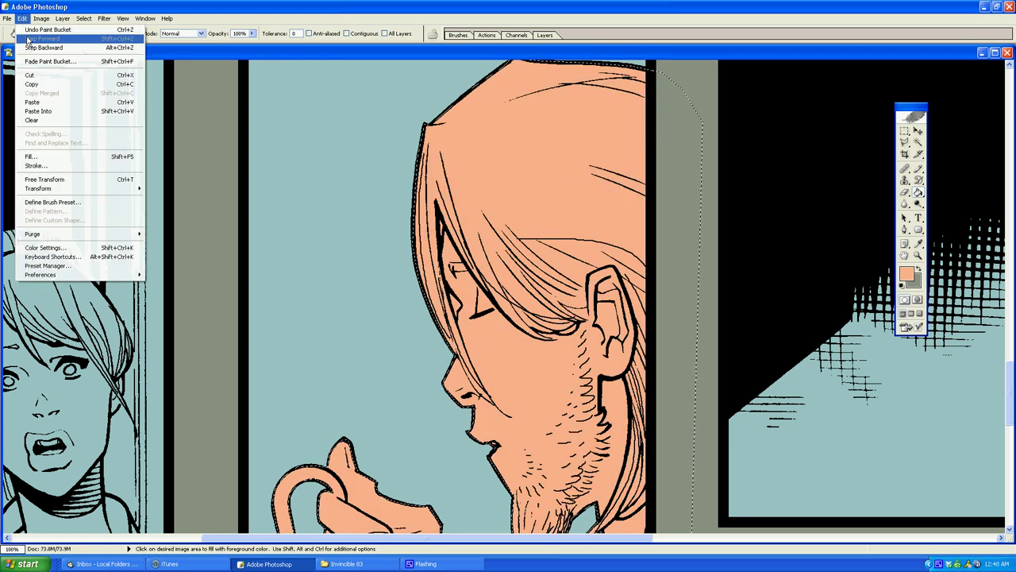
{"action": "left_click", "coordinate": [38, 48]}
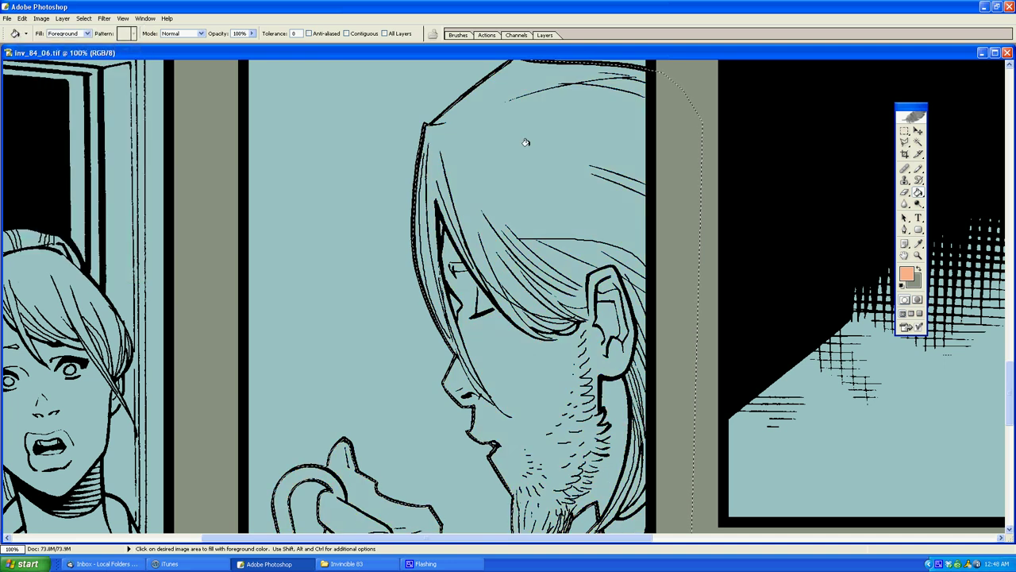
{"action": "left_click", "coordinate": [672, 166]}
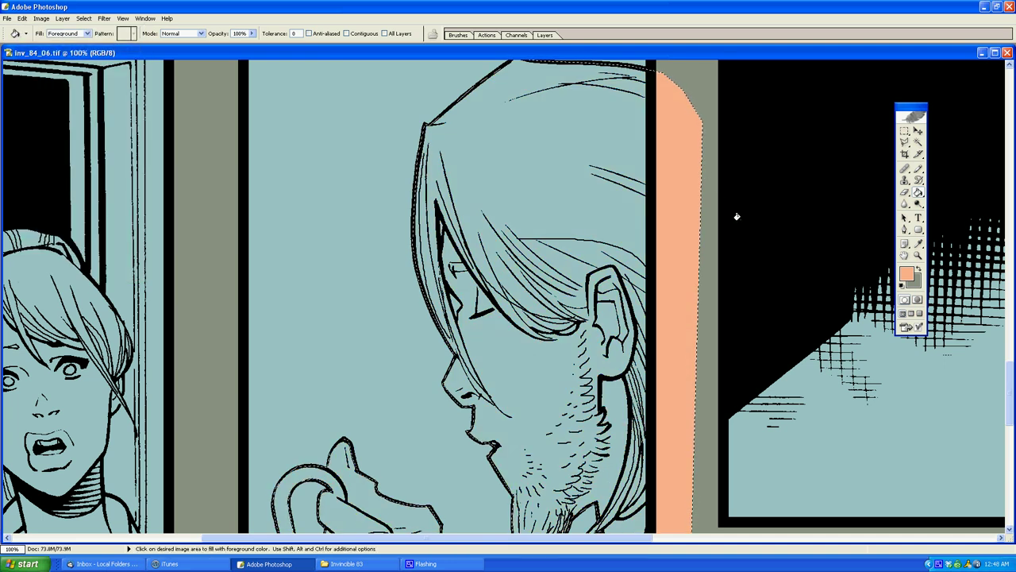
{"action": "left_click", "coordinate": [22, 18]}
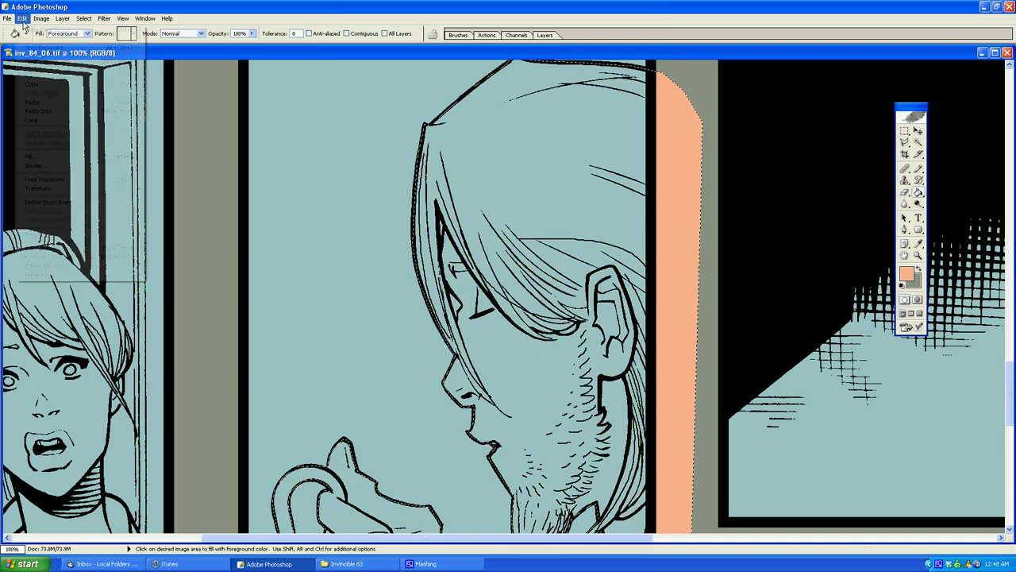
{"action": "left_click", "coordinate": [87, 48]}
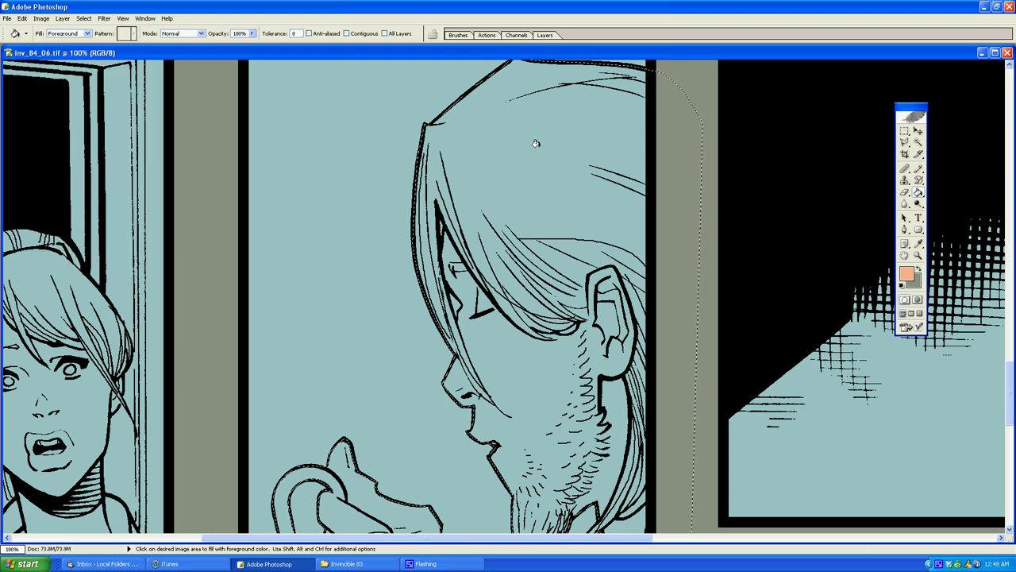
Step: Fill the selected bearded man, hanger and garment with the peach skin tone, and deselect
{"action": "left_click", "coordinate": [483, 124]}
{"action": "key", "text": "l"}
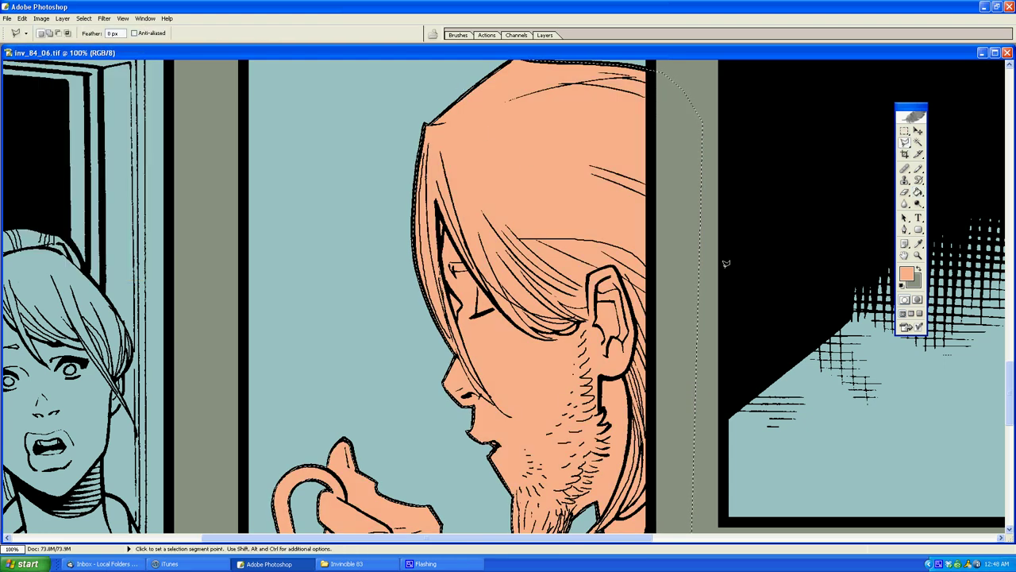
{"action": "left_click", "coordinate": [753, 297]}
Step: Sample the blue panel background and fill the small gap between the man's hair and face with it
{"action": "key", "text": "g"}
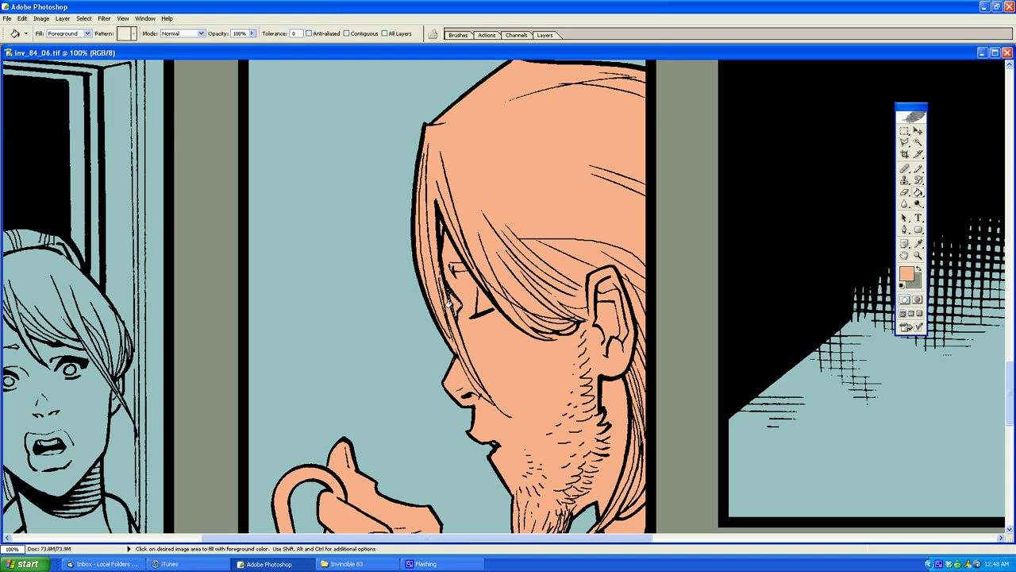
{"action": "left_click", "coordinate": [412, 341], "text": "alt"}
{"action": "left_click", "coordinate": [453, 300]}
Step: Lasso the background gap under the hanger beside the man's shoulder and fill it with the sampled blue
{"action": "key", "text": "l"}
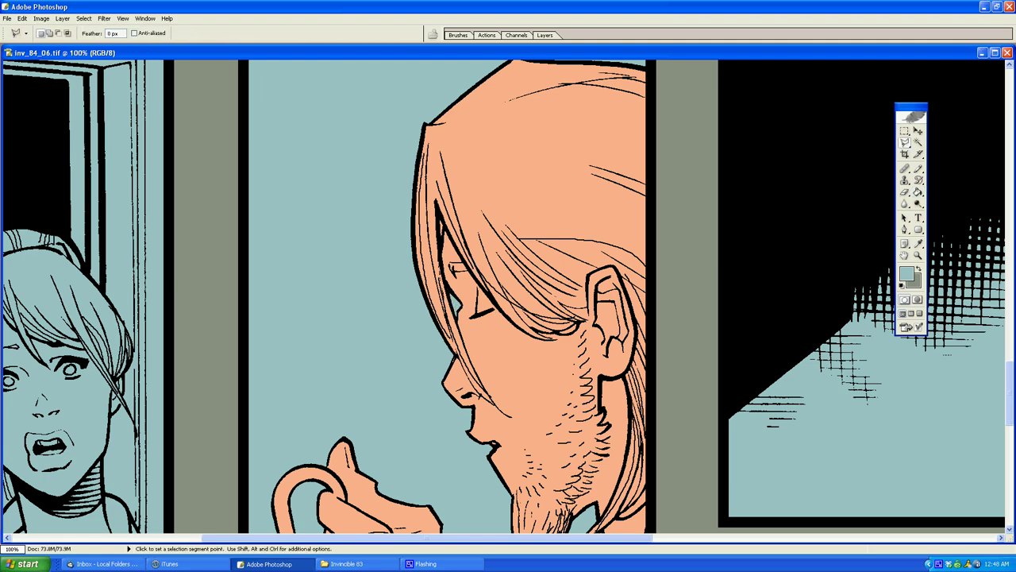
{"action": "left_click", "coordinate": [515, 353]}
{"action": "left_click", "coordinate": [519, 176]}
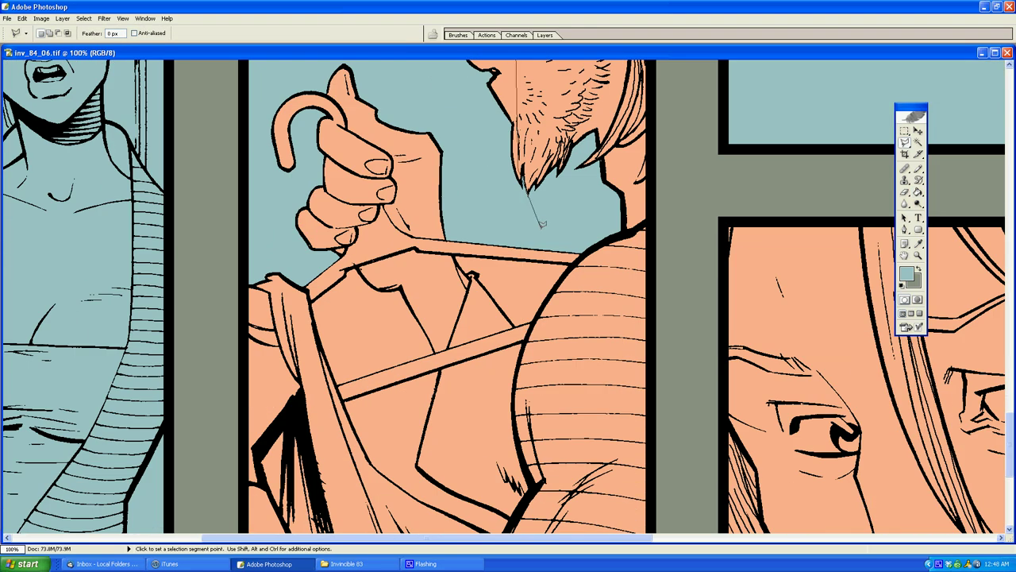
{"action": "left_click", "coordinate": [543, 229]}
{"action": "left_click", "coordinate": [454, 255]}
{"action": "key", "text": "g"}
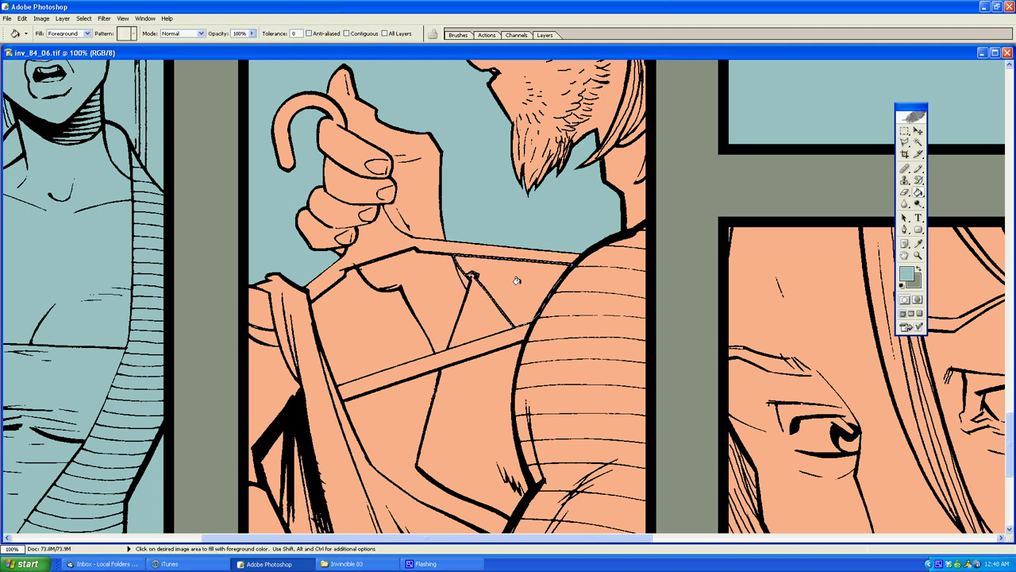
{"action": "left_click", "coordinate": [515, 283]}
Step: Lasso the gap between the hanging garment and forearm above the hanger's lower bar, fill it with blue, and drop that selection
{"action": "key", "text": "l"}
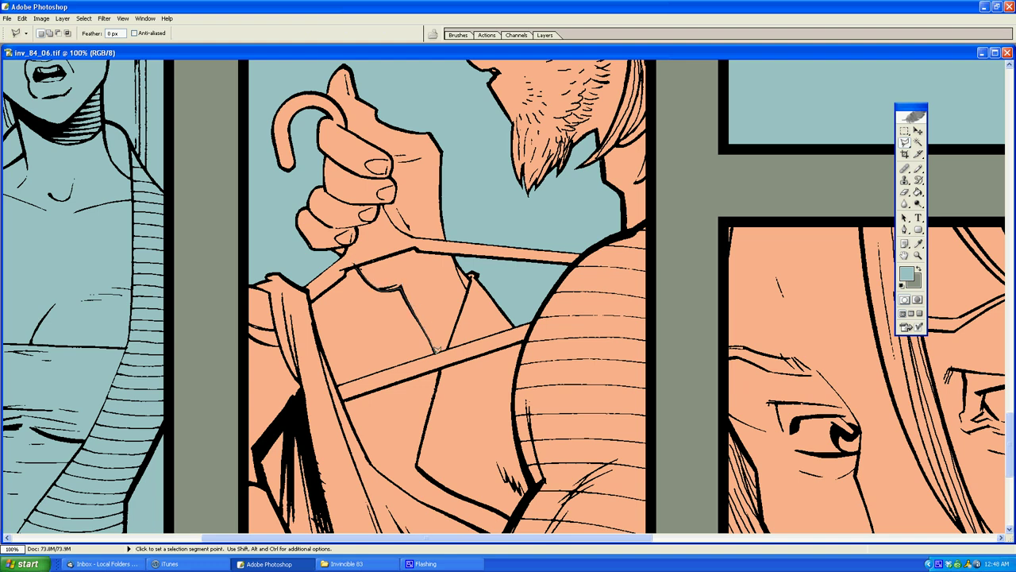
{"action": "left_click", "coordinate": [435, 350]}
{"action": "left_click", "coordinate": [357, 265]}
{"action": "key", "text": "g"}
{"action": "left_click", "coordinate": [365, 307]}
{"action": "key", "text": "l"}
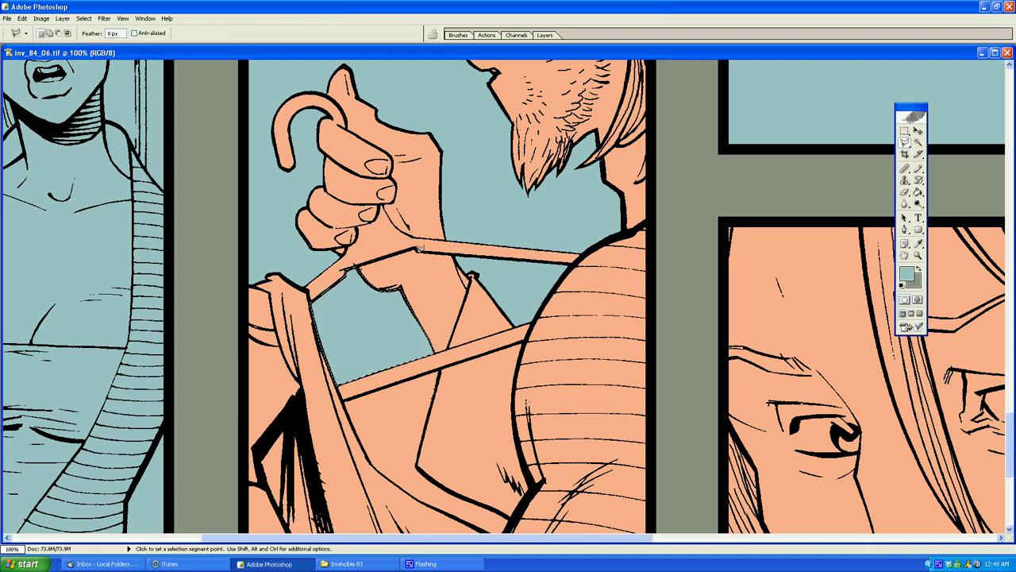
{"action": "left_click", "coordinate": [446, 250]}
{"action": "left_click", "coordinate": [465, 280]}
{"action": "double_click", "coordinate": [427, 269]}
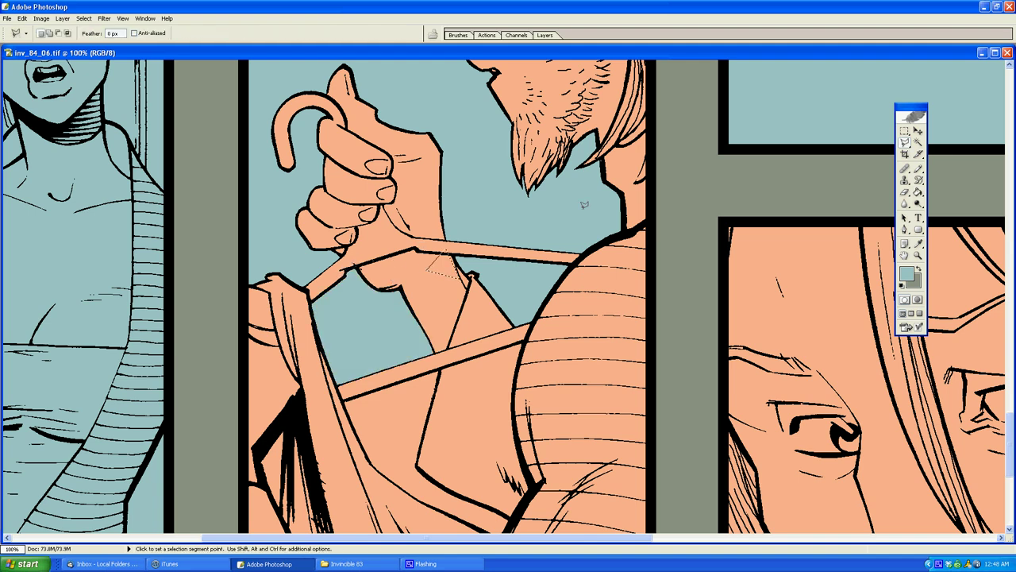
Step: Lasso the gap below the hanger's lower bar between the garment and the man's arm, fill it with blue, and drop that selection
{"action": "left_click", "coordinate": [441, 368]}
{"action": "scroll", "coordinate": [442, 368], "scroll_direction": "down", "scroll_amount": 4}
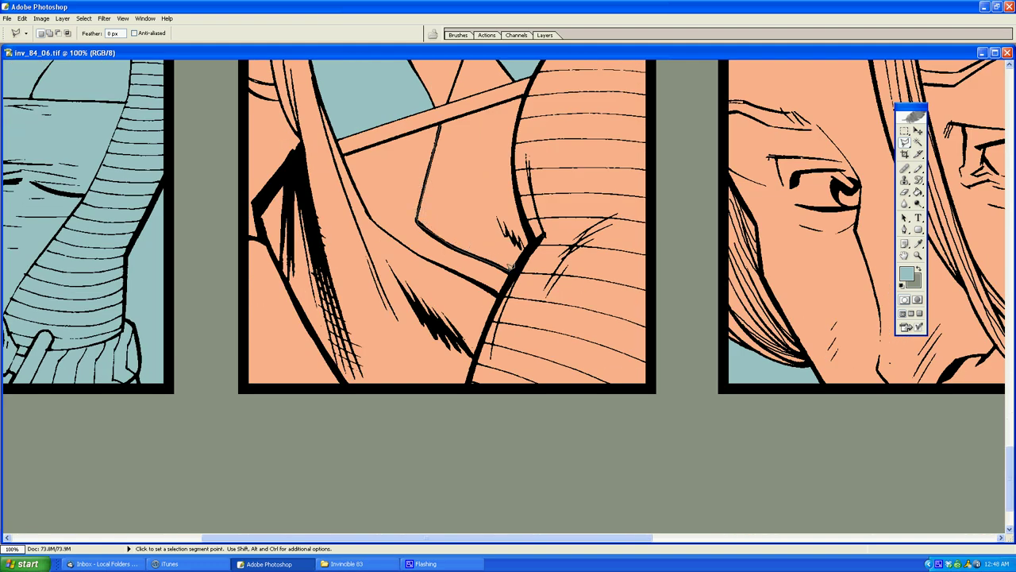
{"action": "scroll", "coordinate": [480, 278], "scroll_direction": "up", "scroll_amount": 2}
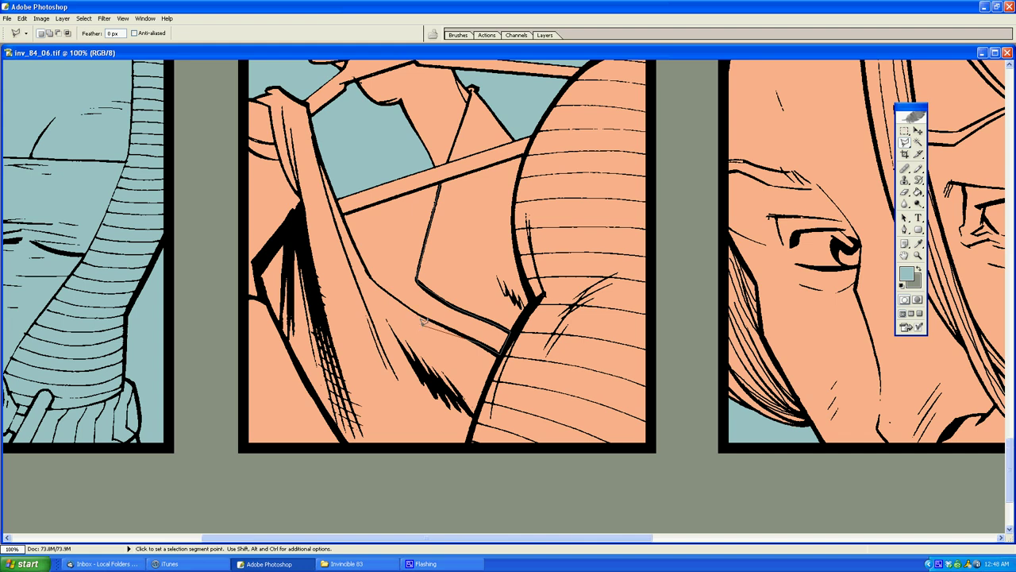
{"action": "scroll", "coordinate": [433, 318], "scroll_direction": "up", "scroll_amount": 3}
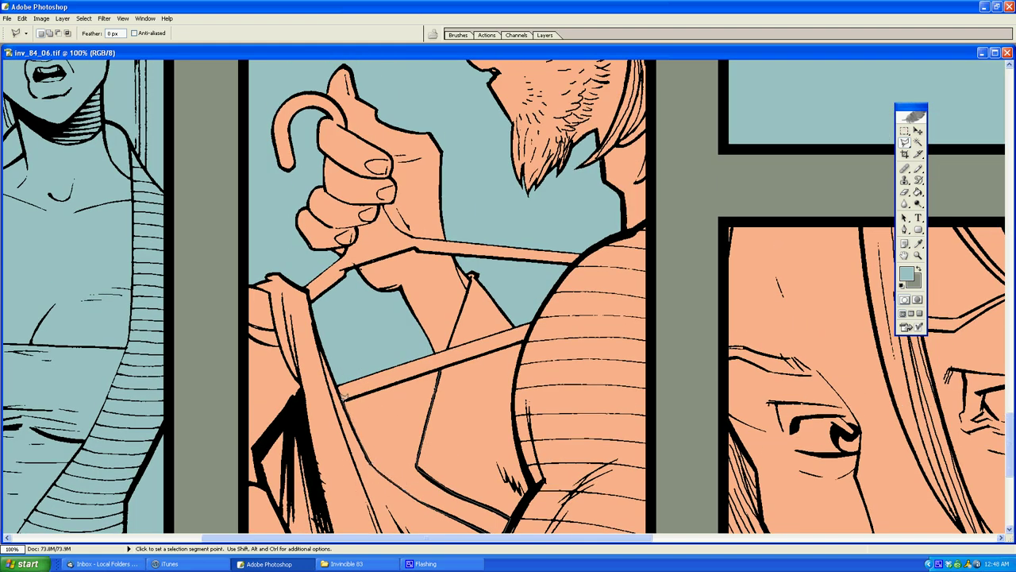
{"action": "double_click", "coordinate": [345, 400]}
{"action": "key", "text": "alt+BackSpace"}
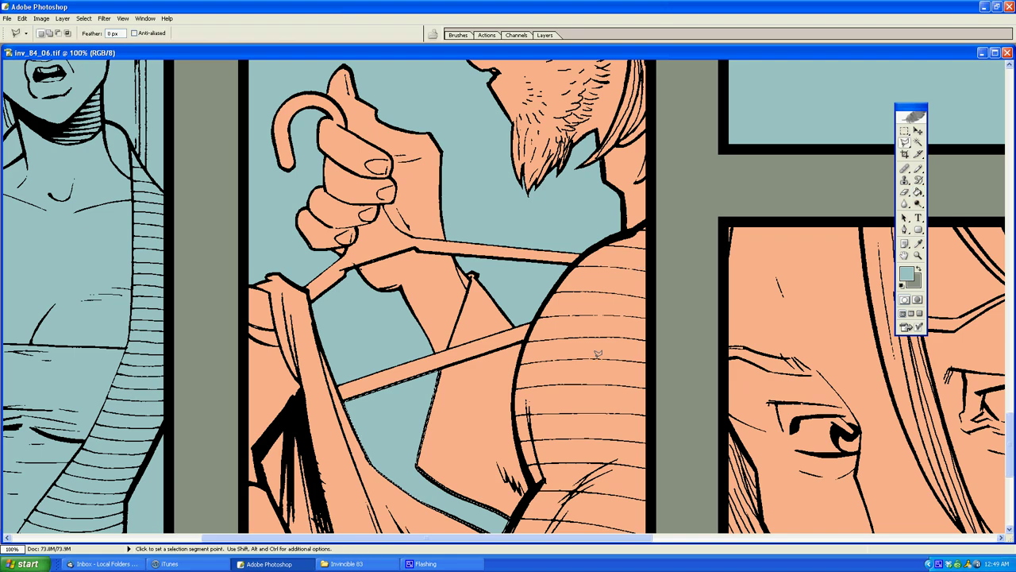
{"action": "left_click", "coordinate": [635, 378]}
{"action": "left_click", "coordinate": [649, 328]}
{"action": "double_click", "coordinate": [614, 308]}
Step: Sample the peach skin tone from the woman's face in the close-up panel as the foreground color
{"action": "left_click", "coordinate": [917, 255]}
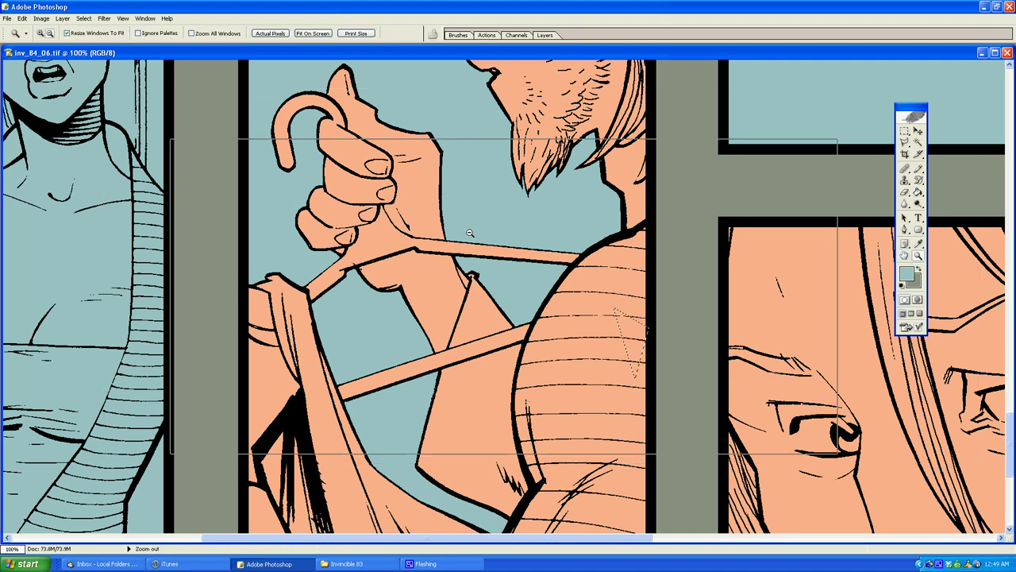
{"action": "left_click", "coordinate": [448, 306], "text": "alt"}
{"action": "left_click", "coordinate": [449, 305], "text": "alt"}
{"action": "left_click", "coordinate": [448, 307], "text": "alt"}
{"action": "key", "text": "g"}
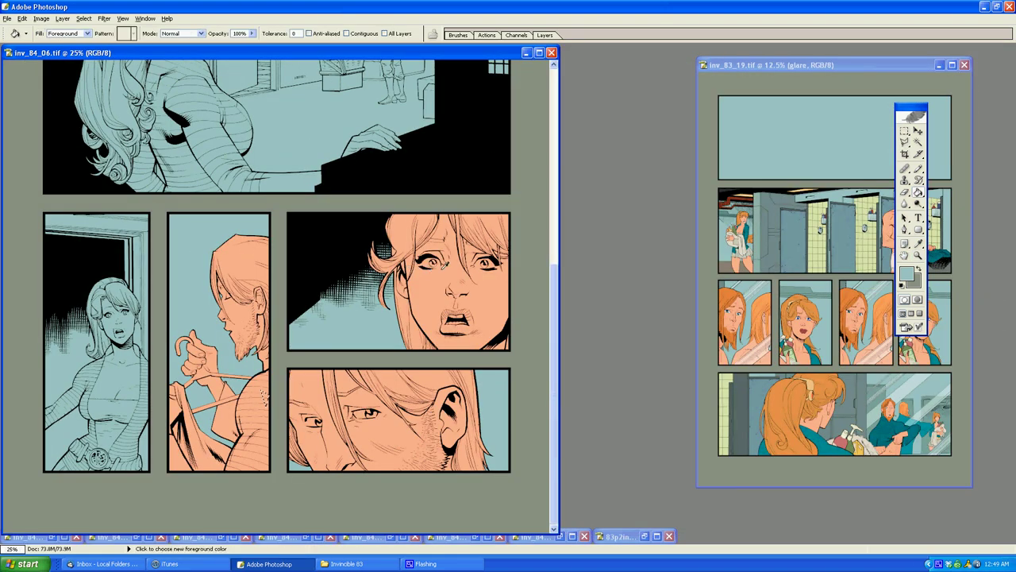
{"action": "left_click", "coordinate": [485, 251], "text": "alt"}
Step: Start a lasso outline of the woman in the narrow doorway panel, tracing her far shoulder, neck, ear and the hair nearest the doorframe
{"action": "left_click", "coordinate": [918, 255]}
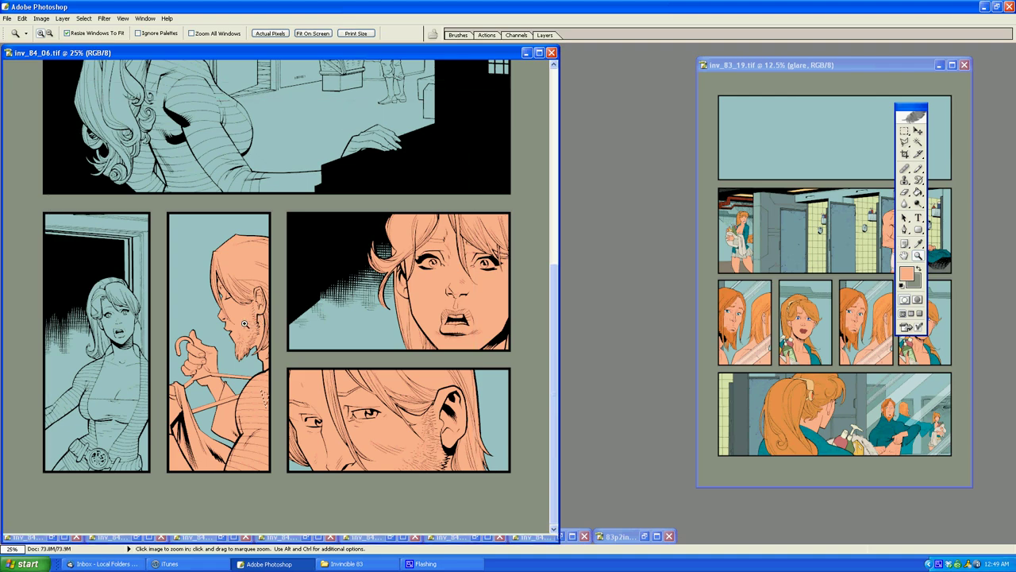
{"action": "left_click", "coordinate": [262, 294]}
{"action": "left_click", "coordinate": [336, 292]}
{"action": "left_click", "coordinate": [354, 321]}
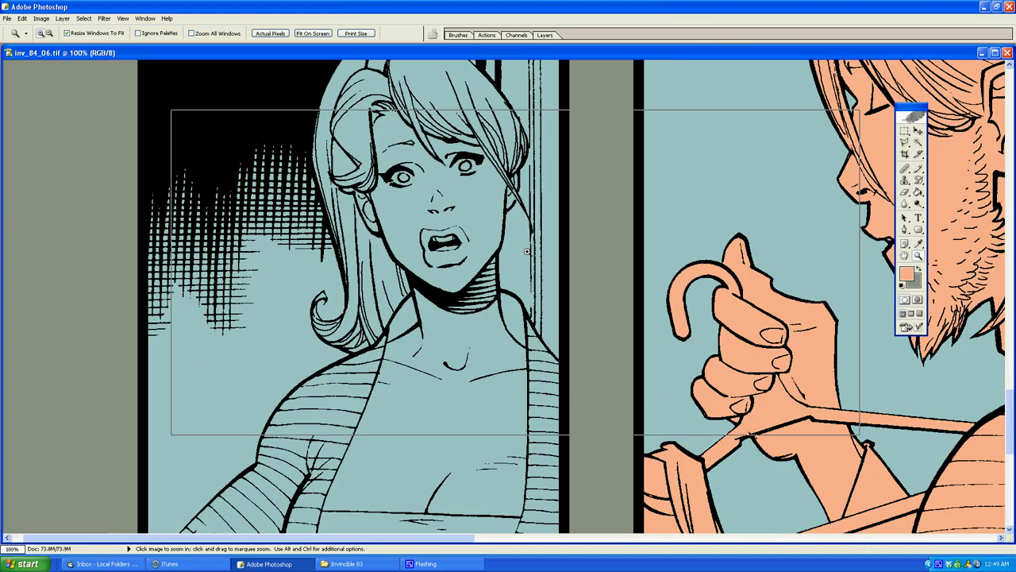
{"action": "left_click", "coordinate": [520, 273]}
{"action": "key", "text": "l"}
{"action": "left_click", "coordinate": [611, 487]}
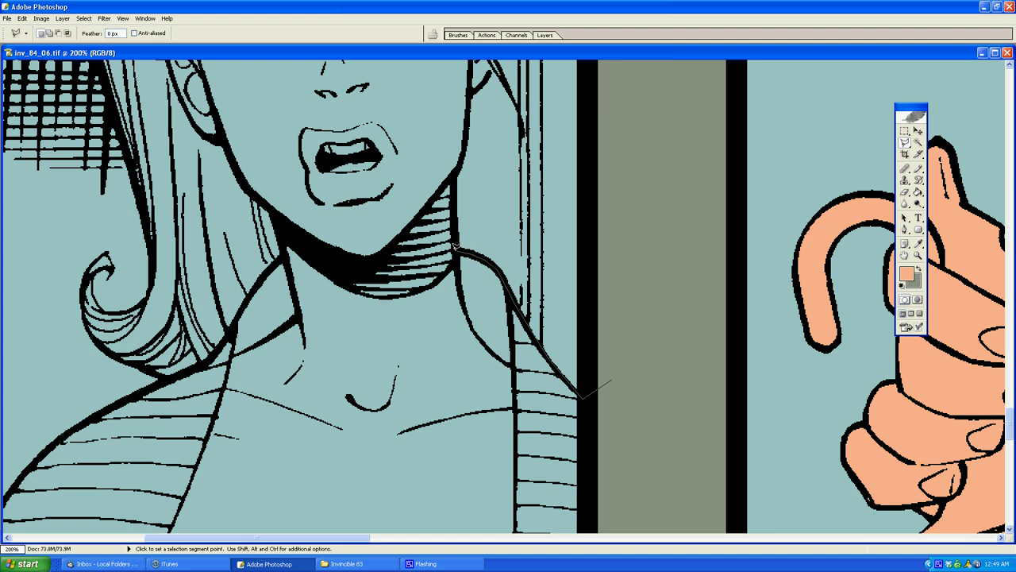
{"action": "scroll", "coordinate": [455, 248], "scroll_direction": "up", "scroll_amount": 3}
{"action": "scroll", "coordinate": [461, 270], "scroll_direction": "up", "scroll_amount": 3}
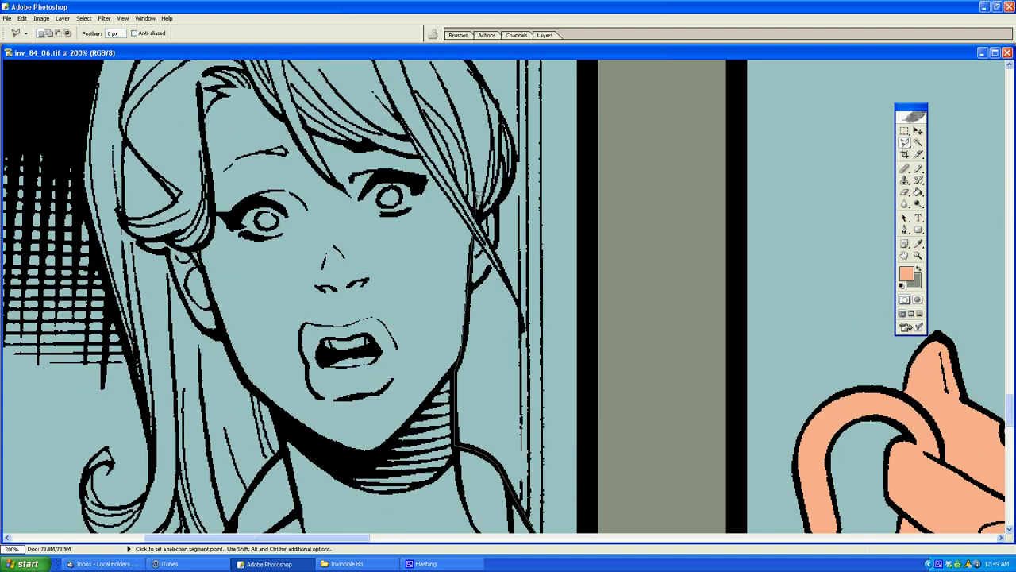
{"action": "left_click", "coordinate": [473, 287]}
{"action": "scroll", "coordinate": [500, 199], "scroll_direction": "up", "scroll_amount": 3}
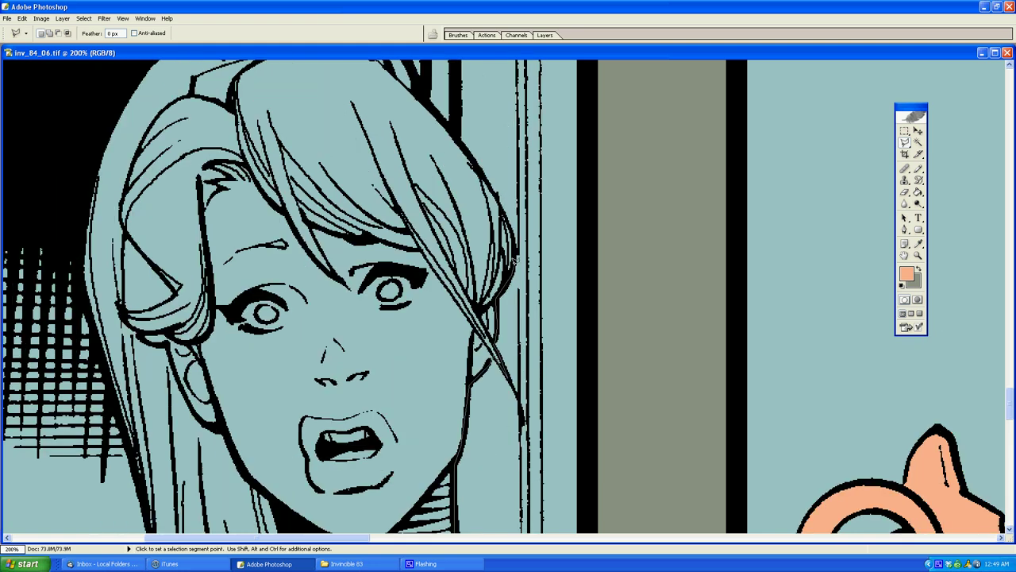
{"action": "scroll", "coordinate": [503, 203], "scroll_direction": "up", "scroll_amount": 6}
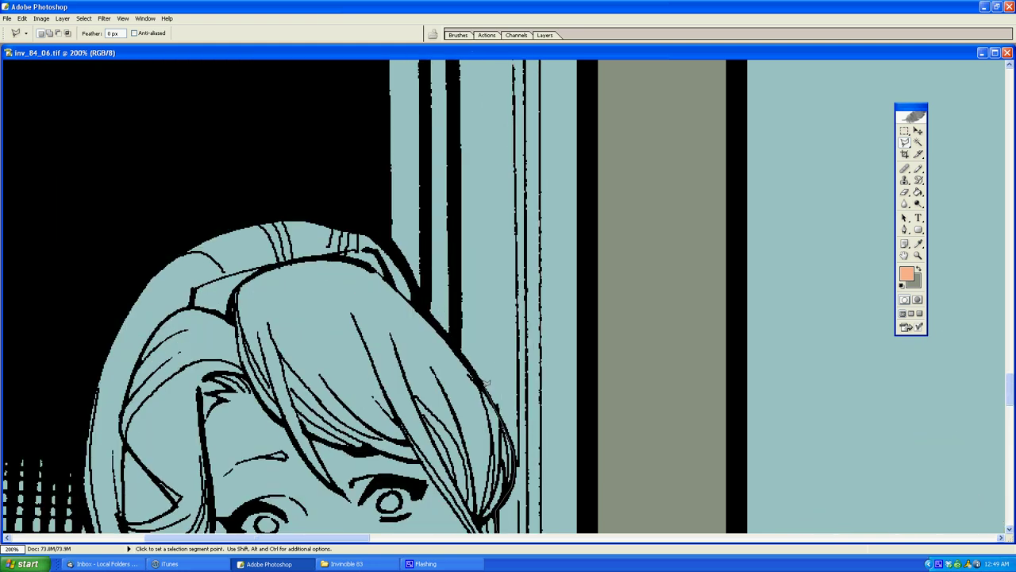
Step: Continue the lasso over the crown of the woman's hair, rounding it against the black doorway
{"action": "left_click", "coordinate": [459, 351]}
{"action": "left_click", "coordinate": [308, 211]}
{"action": "left_click", "coordinate": [269, 208]}
{"action": "left_click", "coordinate": [210, 224]}
{"action": "left_click", "coordinate": [173, 250]}
{"action": "left_click", "coordinate": [125, 298]}
Step: Extend the lasso down the long hair beside the crosshatched shadow and around the curl at its end
{"action": "left_click_drag", "start_coordinate": [43, 461], "coordinate": [93, 208]}
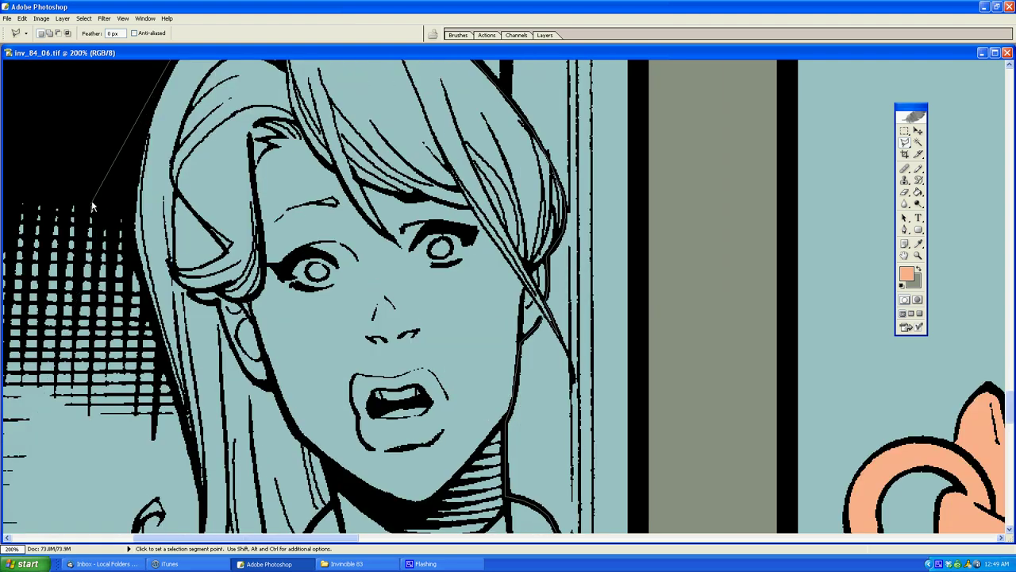
{"action": "left_click", "coordinate": [160, 80]}
{"action": "left_click", "coordinate": [134, 165]}
{"action": "left_click", "coordinate": [132, 228]}
{"action": "left_click", "coordinate": [136, 248]}
{"action": "scroll", "coordinate": [163, 290], "scroll_direction": "down", "scroll_amount": 5}
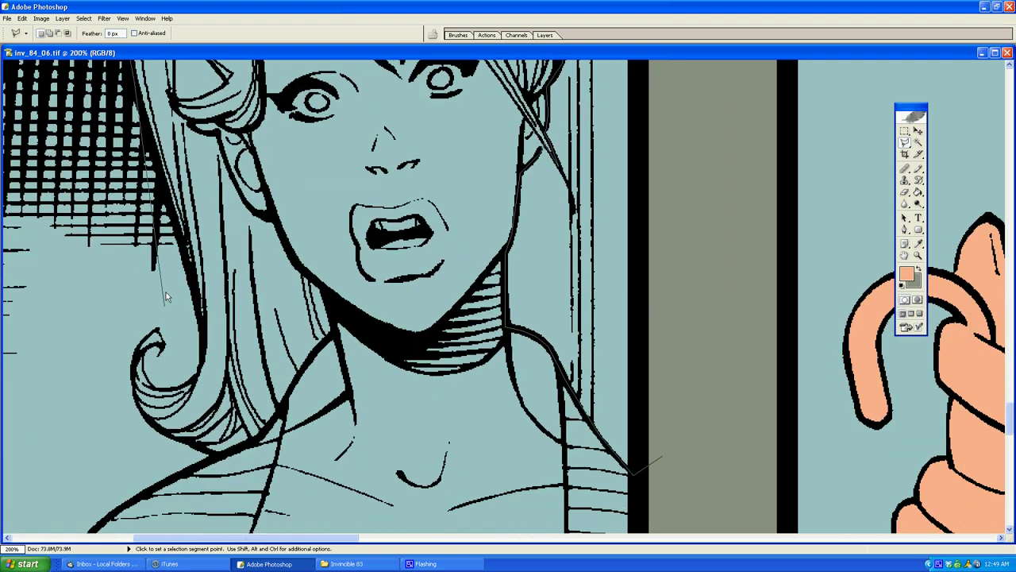
{"action": "left_click", "coordinate": [162, 172]}
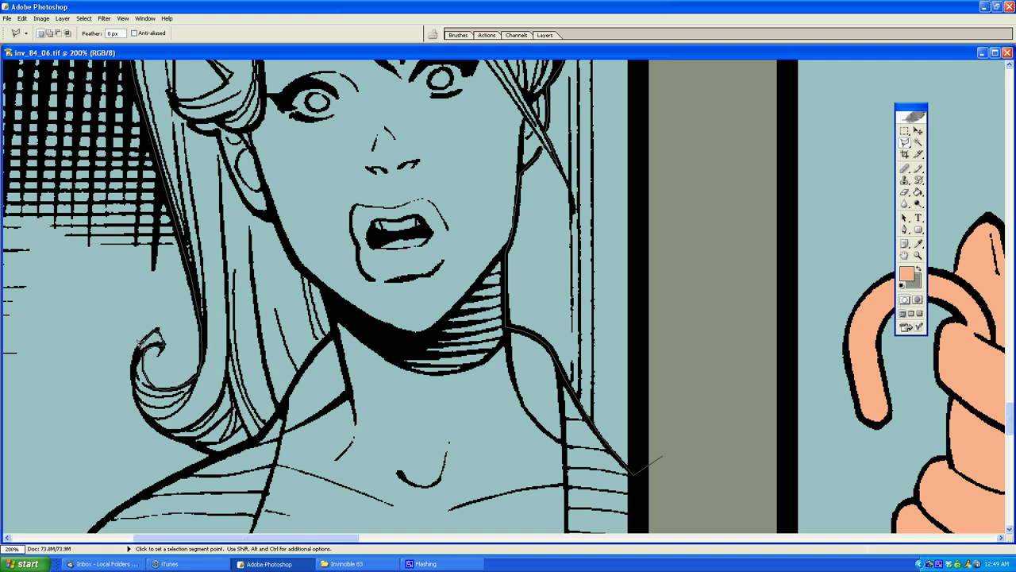
{"action": "scroll", "coordinate": [134, 385], "scroll_direction": "down", "scroll_amount": 6}
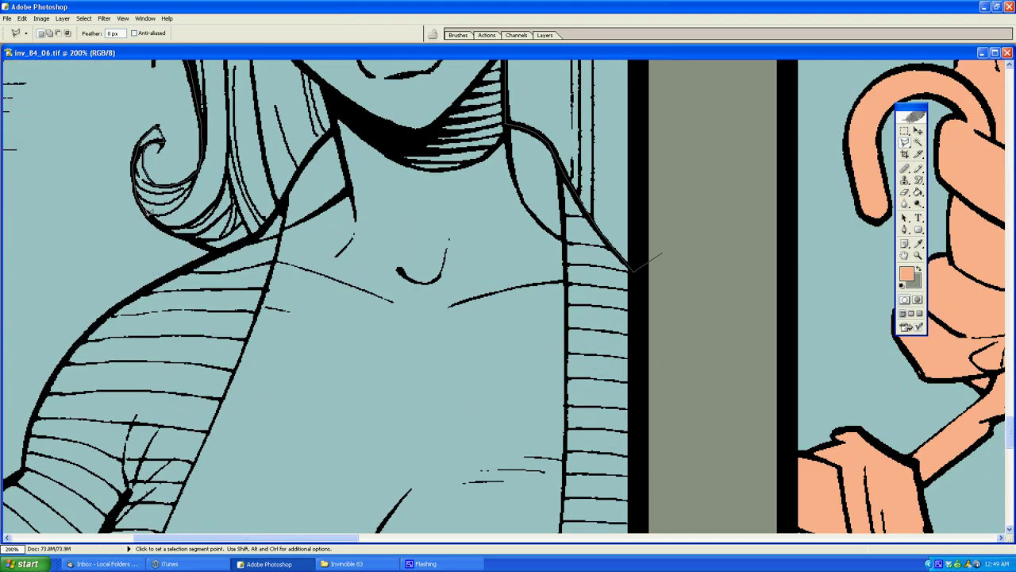
Step: Trace the lasso from the hair curl over the woman's striped shoulder and down her upper arm to the elbow
{"action": "left_click", "coordinate": [181, 267]}
{"action": "scroll", "coordinate": [261, 349], "scroll_direction": "left", "scroll_amount": 6}
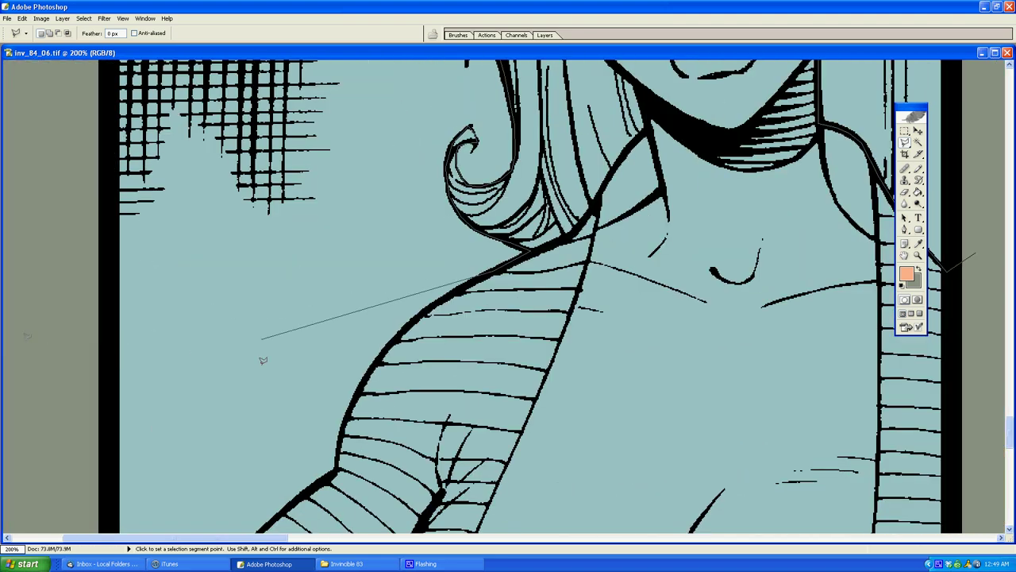
{"action": "scroll", "coordinate": [266, 349], "scroll_direction": "down", "scroll_amount": 3}
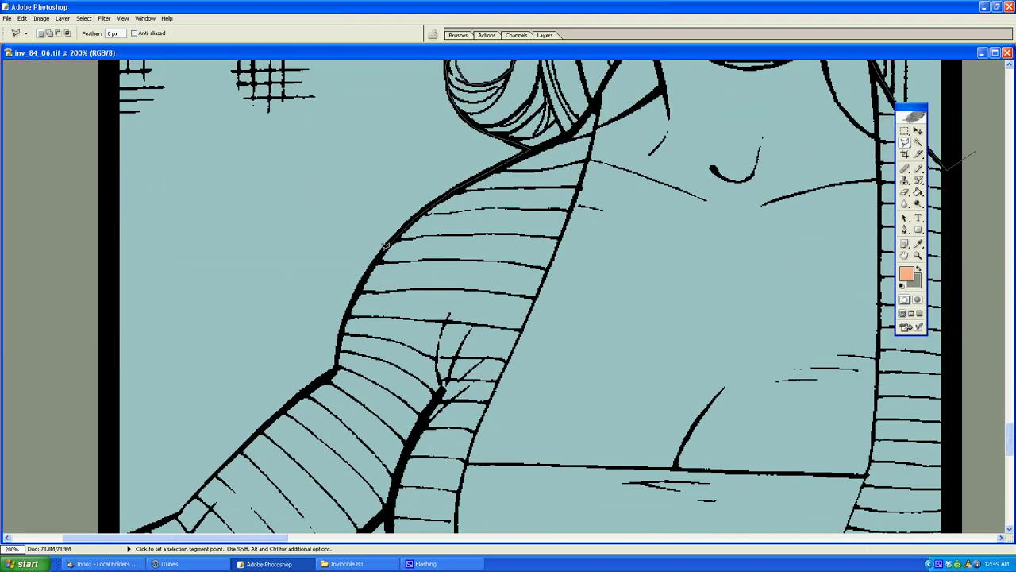
{"action": "scroll", "coordinate": [360, 278], "scroll_direction": "down", "scroll_amount": 2}
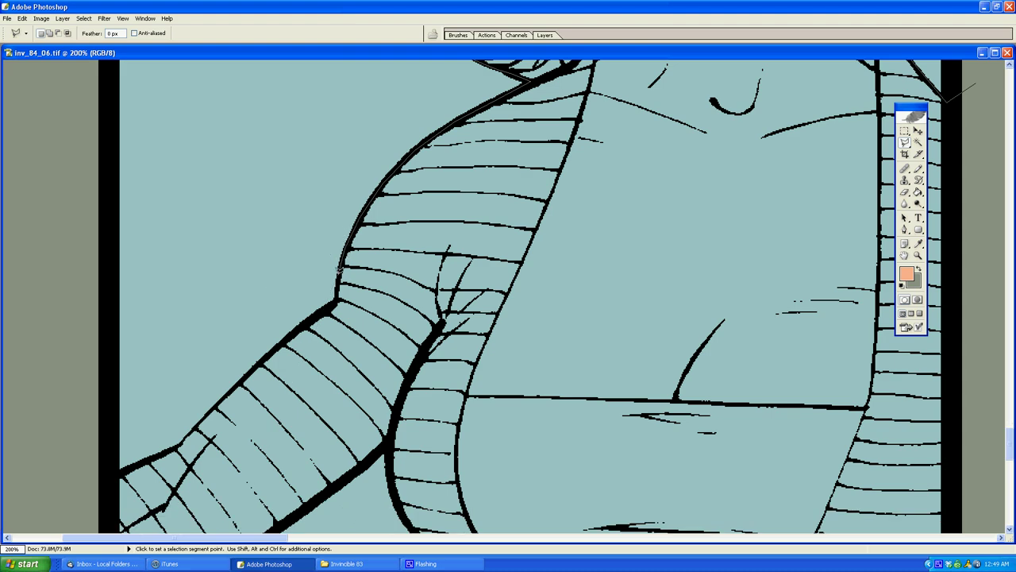
{"action": "left_click", "coordinate": [305, 330]}
{"action": "scroll", "coordinate": [165, 548], "scroll_direction": "down", "scroll_amount": 7}
{"action": "left_click", "coordinate": [339, 135]}
{"action": "scroll", "coordinate": [341, 131], "scroll_direction": "up", "scroll_amount": 4}
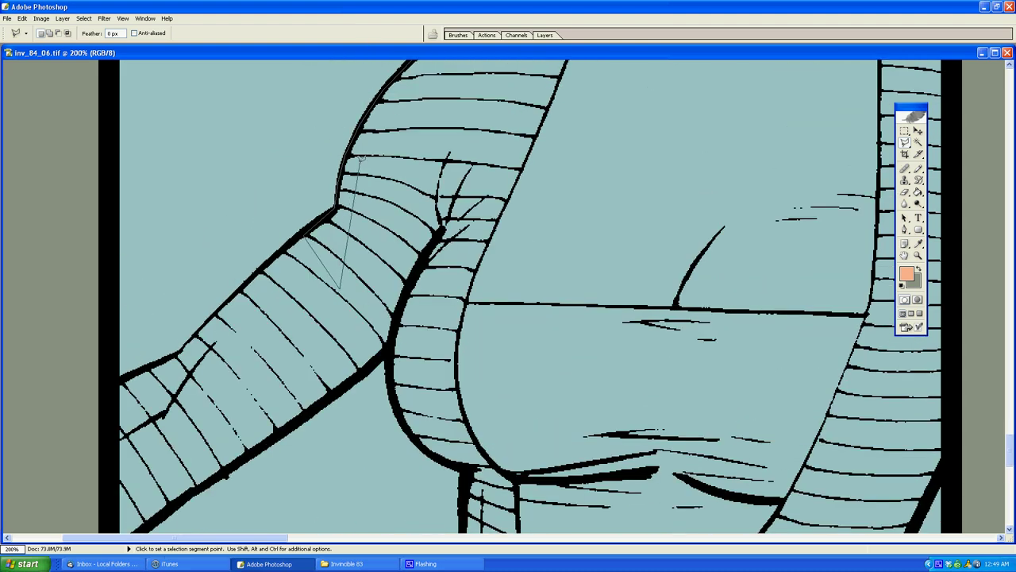
{"action": "left_click", "coordinate": [363, 168]}
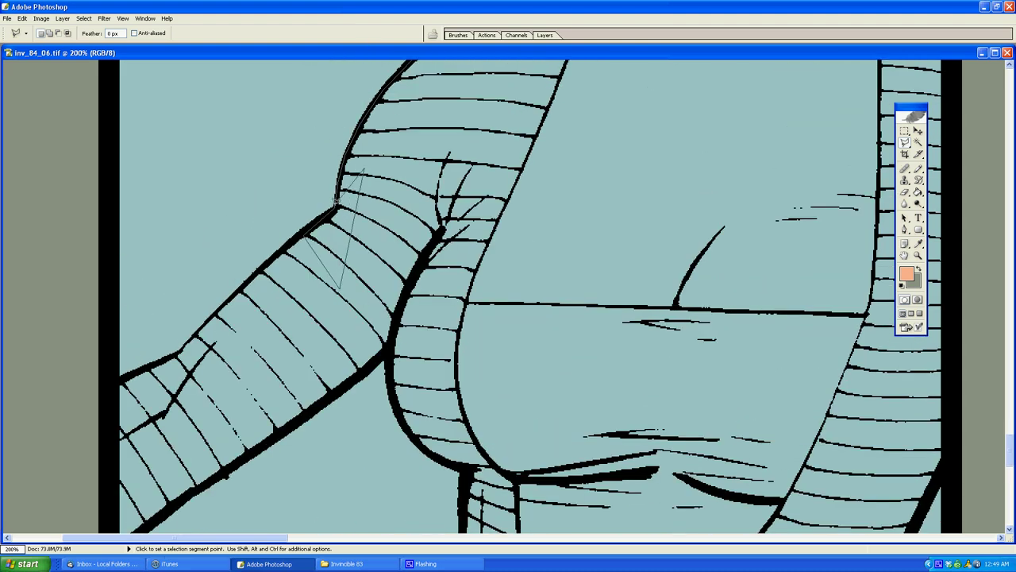
Step: Carry the lasso along the forearm, out past the panel border, and back along the arm's underside to the torso
{"action": "left_click", "coordinate": [181, 351]}
{"action": "left_click", "coordinate": [91, 388]}
{"action": "scroll", "coordinate": [91, 388], "scroll_direction": "down", "scroll_amount": 7}
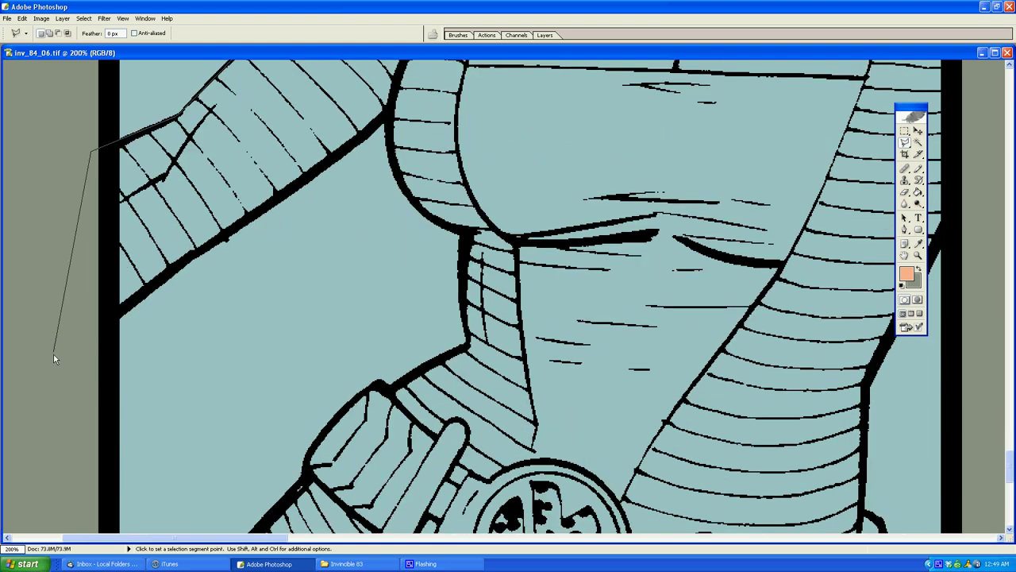
{"action": "left_click", "coordinate": [57, 353]}
{"action": "left_click", "coordinate": [390, 113]}
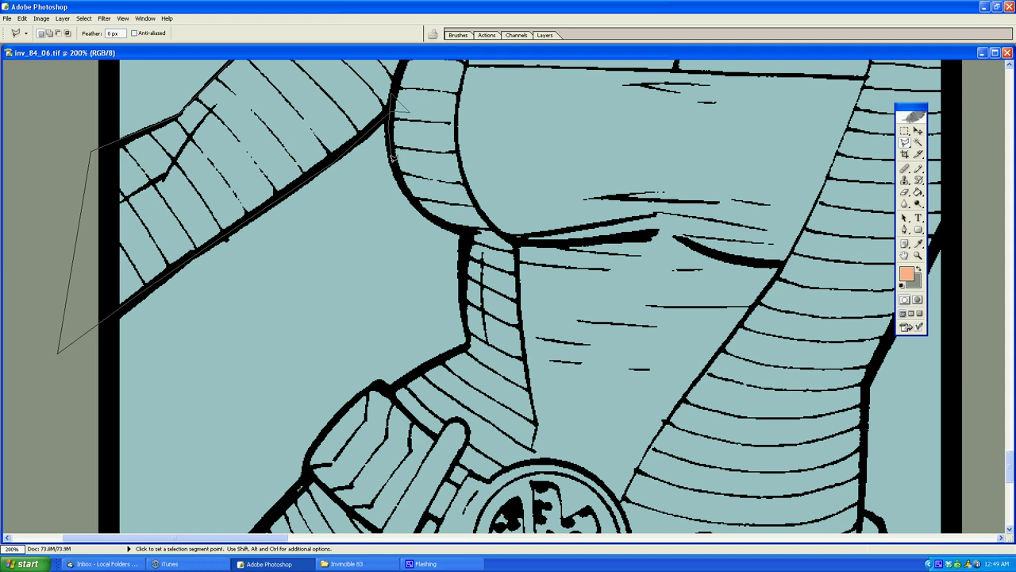
Step: Trace the lasso down the side of the woman's torso, in at the waist, and around the belt pouch to her hip
{"action": "left_click", "coordinate": [465, 233]}
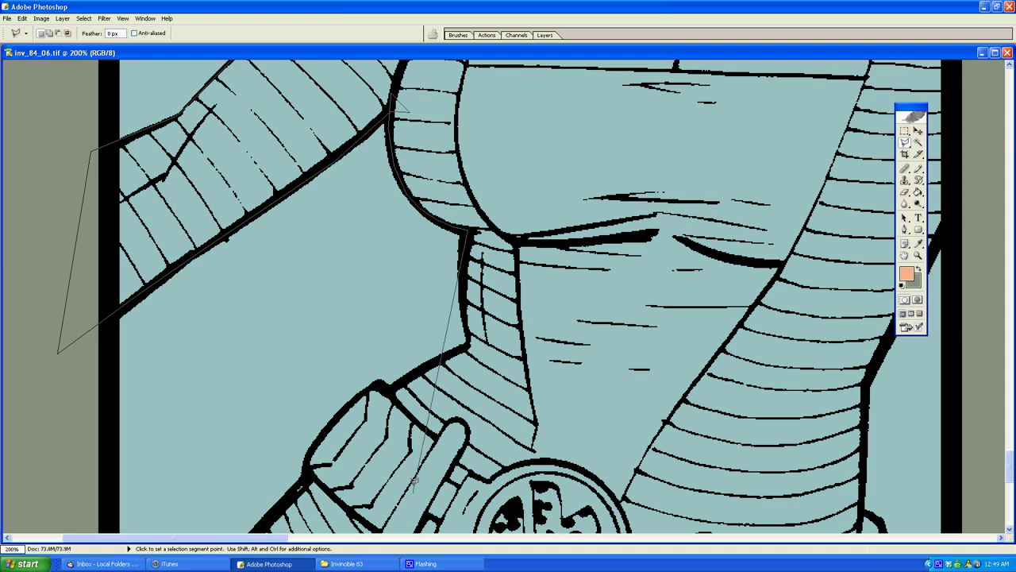
{"action": "left_click", "coordinate": [468, 344]}
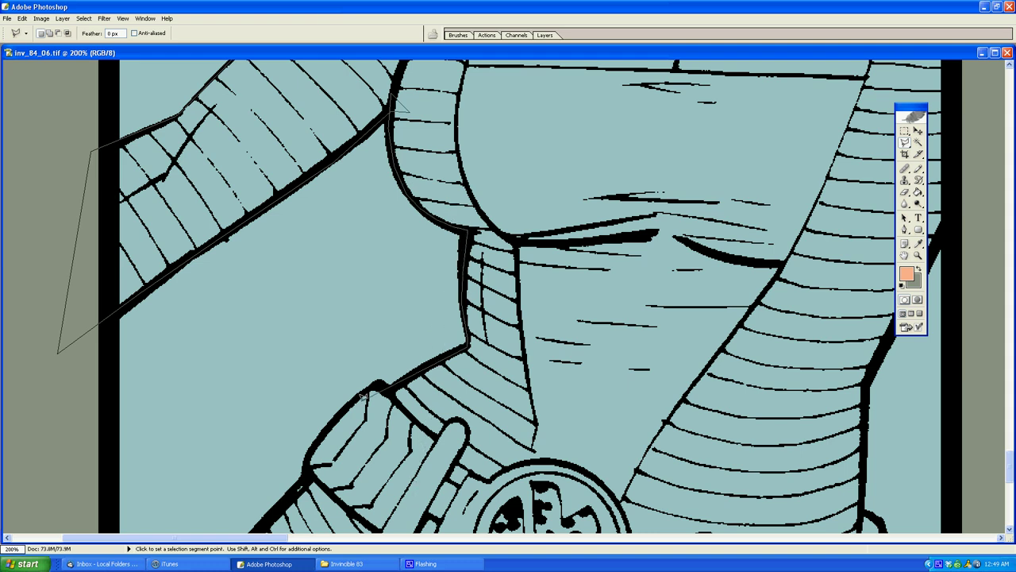
{"action": "left_click", "coordinate": [333, 418]}
{"action": "scroll", "coordinate": [307, 461], "scroll_direction": "down", "scroll_amount": 3}
{"action": "left_click", "coordinate": [308, 208]}
{"action": "left_click", "coordinate": [306, 228]}
{"action": "left_click", "coordinate": [249, 292]}
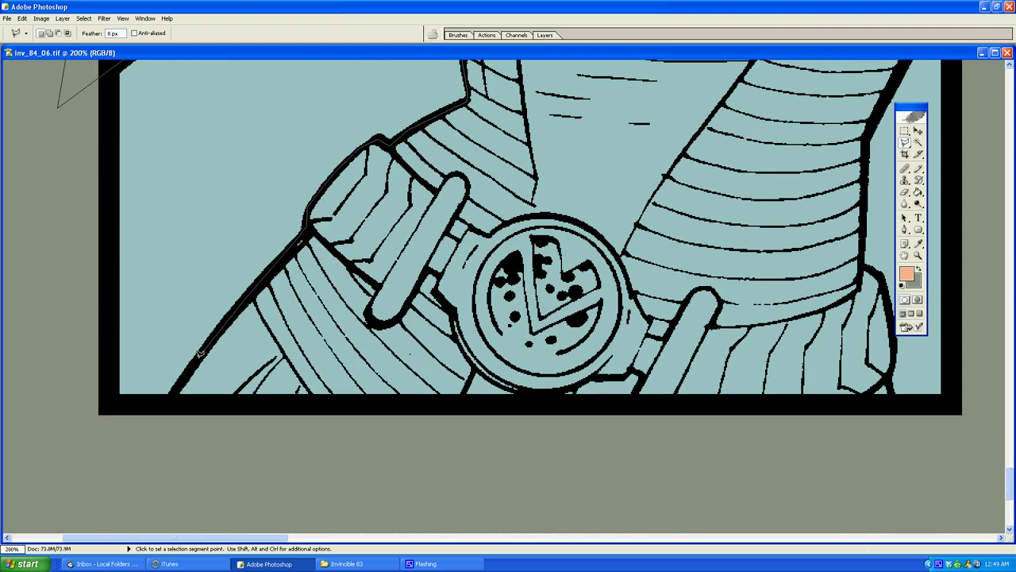
Step: Run the lasso beneath the panel's lower border, then up the woman's opposite hip, waist and sleeve into the gutter
{"action": "left_click", "coordinate": [153, 426]}
{"action": "left_click", "coordinate": [738, 445]}
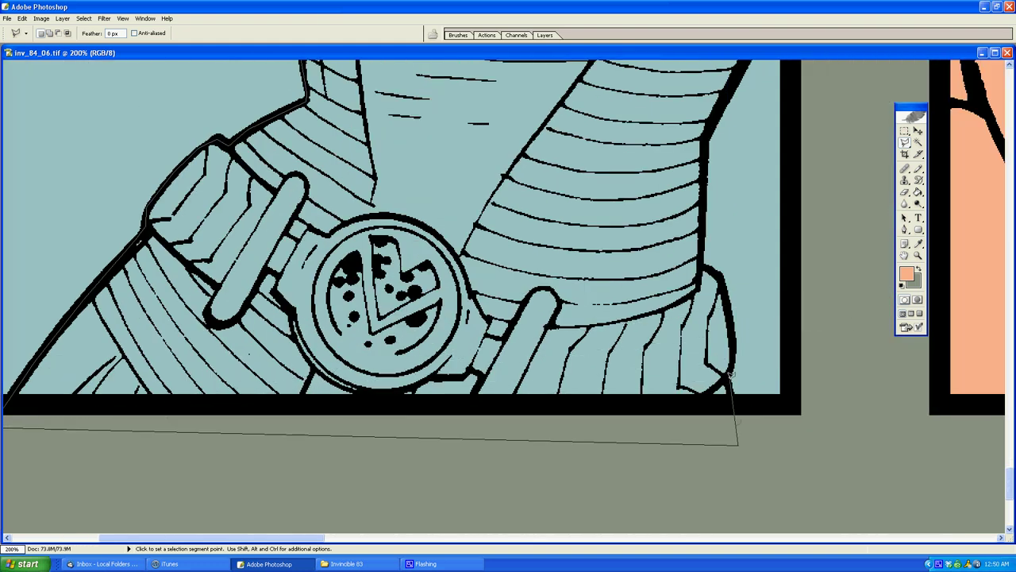
{"action": "left_click", "coordinate": [727, 377]}
{"action": "left_click", "coordinate": [732, 347]}
{"action": "scroll", "coordinate": [703, 151], "scroll_direction": "up", "scroll_amount": 3}
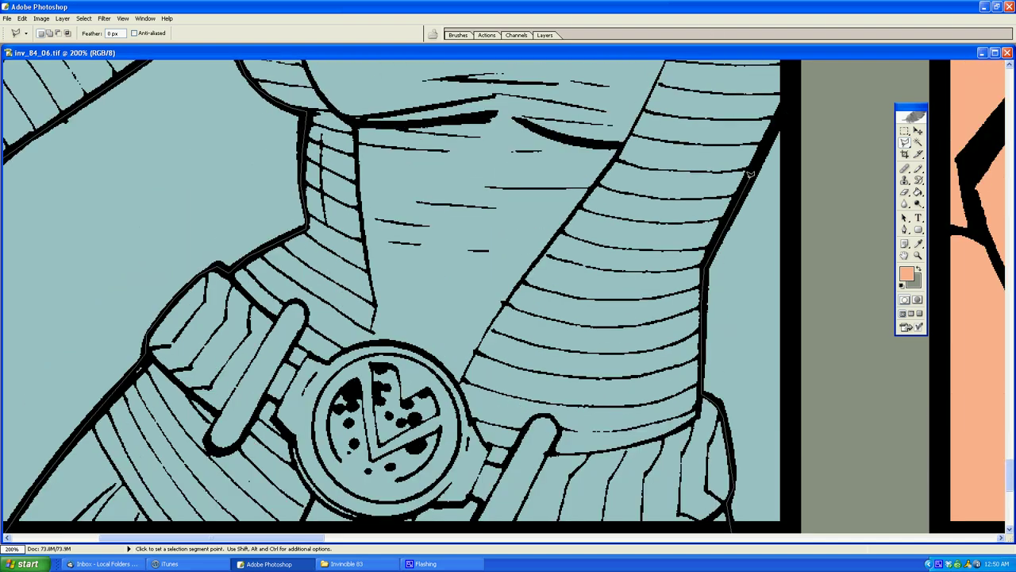
{"action": "scroll", "coordinate": [839, 91], "scroll_direction": "up", "scroll_amount": 10}
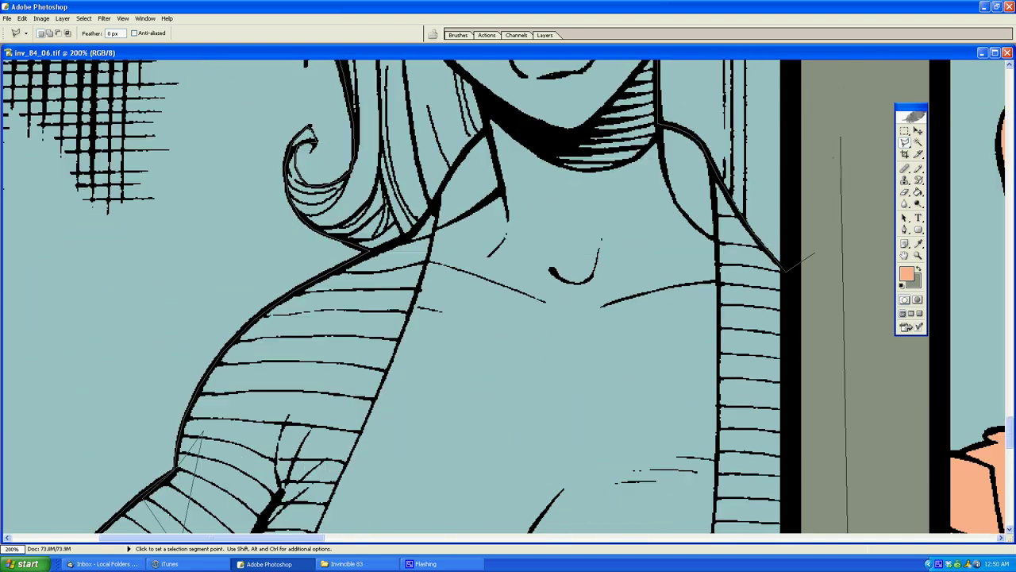
Step: Close the lasso around the woman and fill the selected figure with the peach skin tone
{"action": "scroll", "coordinate": [840, 136], "scroll_direction": "up", "scroll_amount": 6}
{"action": "scroll", "coordinate": [840, 127], "scroll_direction": "down", "scroll_amount": 12}
{"action": "double_click", "coordinate": [850, 111]}
{"action": "key", "text": "g"}
{"action": "left_click", "coordinate": [754, 233]}
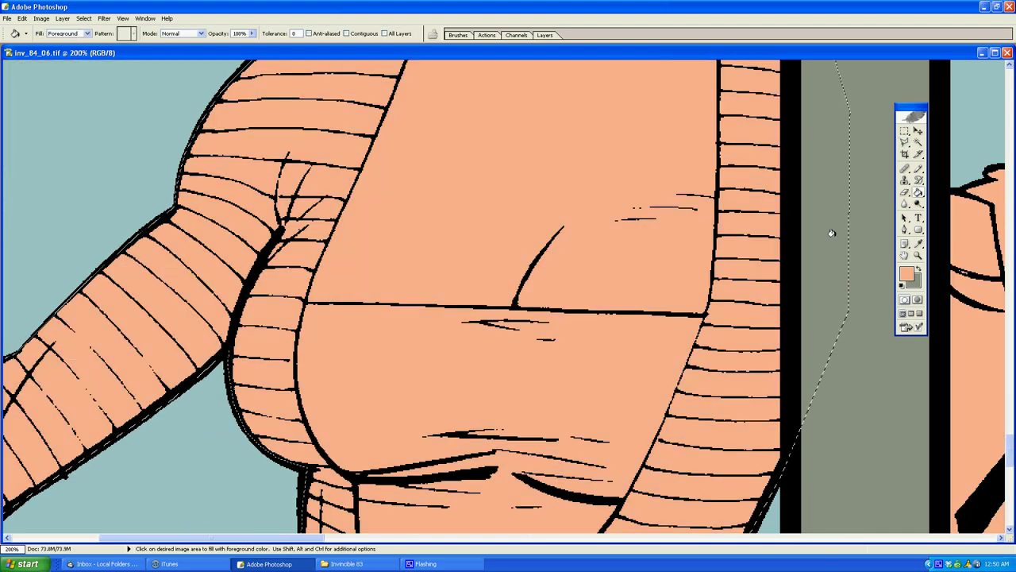
Step: Replace the woman's selection with a small throwaway lasso triangle in the gutter beside the bearded man's panel
{"action": "key", "text": "z"}
{"action": "left_click", "coordinate": [410, 291], "text": "alt"}
{"action": "left_click", "coordinate": [404, 285], "text": "alt"}
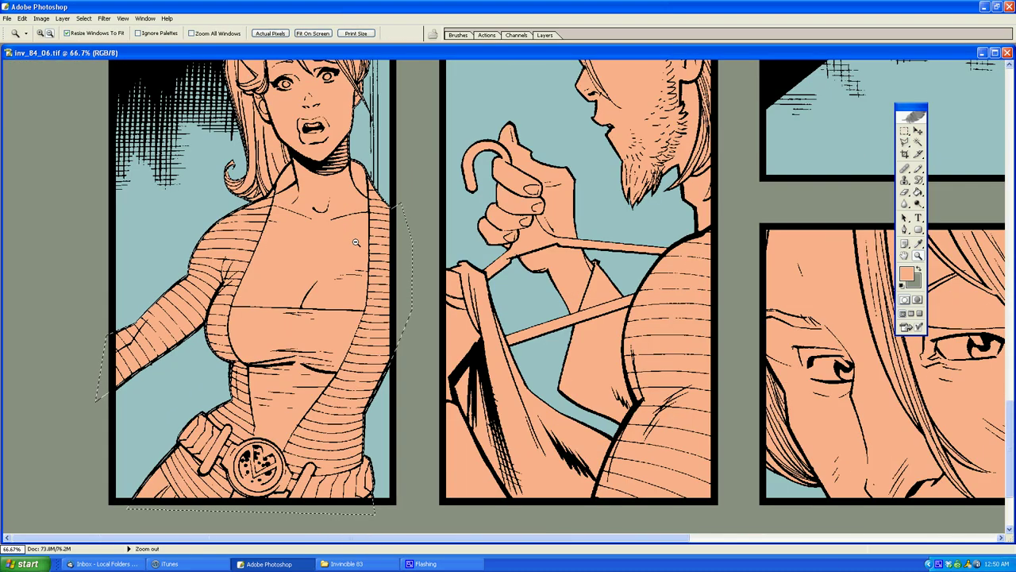
{"action": "left_click", "coordinate": [368, 256], "text": "alt"}
{"action": "left_click", "coordinate": [367, 267], "text": "alt"}
{"action": "key", "text": "l"}
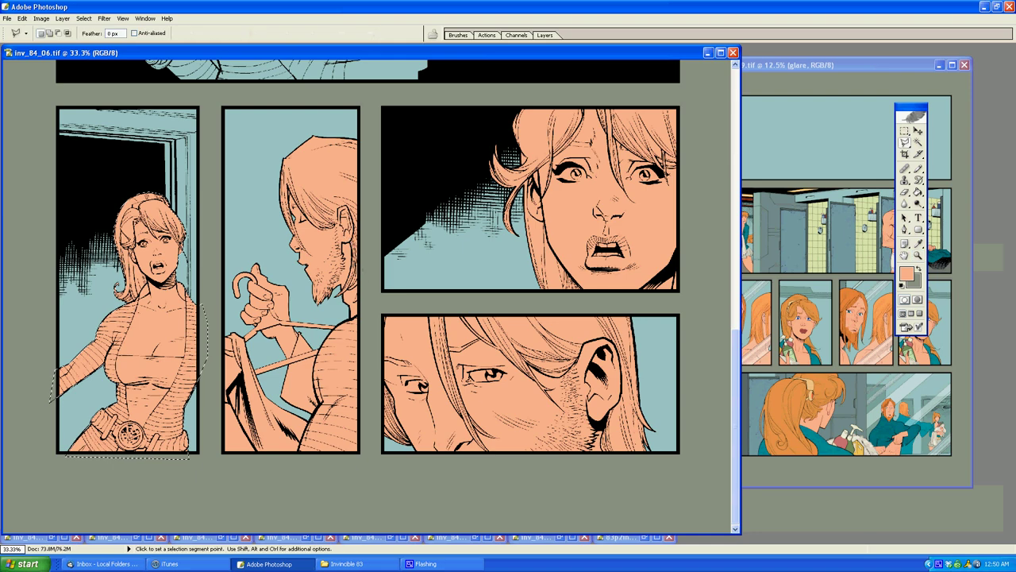
{"action": "left_click", "coordinate": [363, 235]}
{"action": "left_click", "coordinate": [392, 247]}
{"action": "double_click", "coordinate": [382, 277]}
Step: Start a lasso outline of the woman in the large upper panel, from the lower border around her lowest hair curls
{"action": "left_click", "coordinate": [919, 254]}
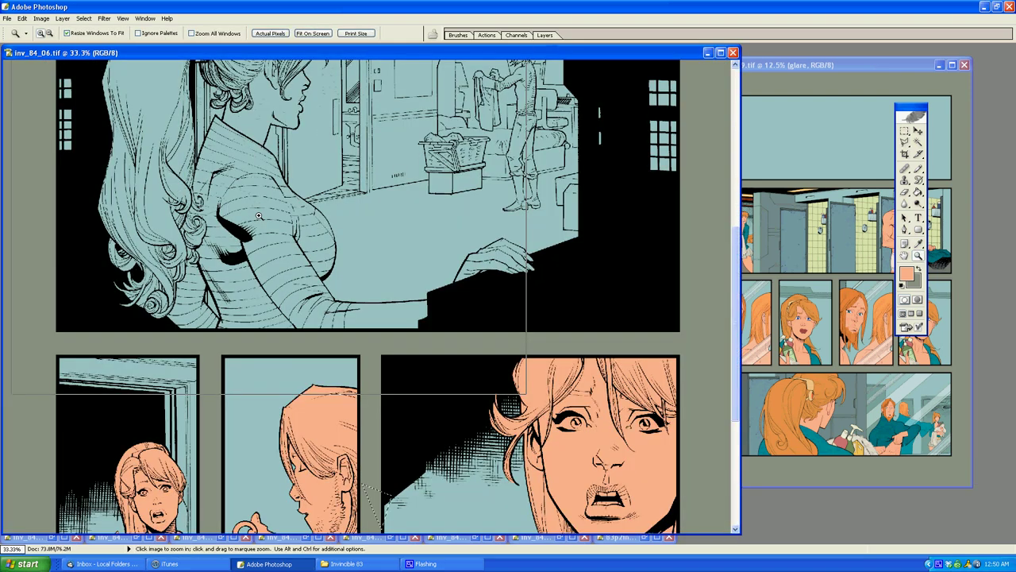
{"action": "left_click", "coordinate": [259, 216]}
{"action": "left_click", "coordinate": [376, 382]}
{"action": "left_click", "coordinate": [395, 389]}
{"action": "key", "text": "l"}
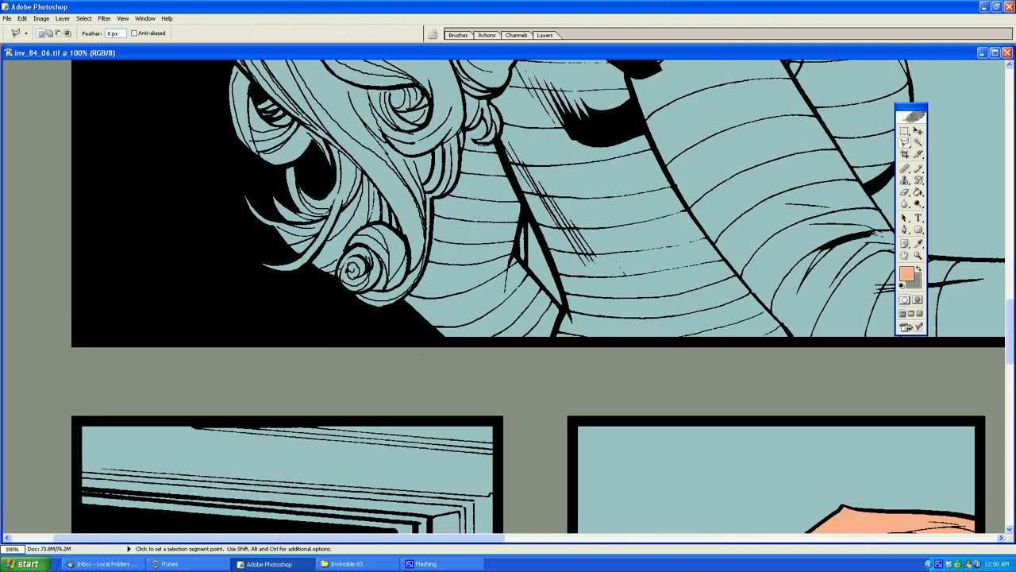
{"action": "left_click", "coordinate": [461, 367]}
{"action": "left_click", "coordinate": [406, 306]}
{"action": "scroll", "coordinate": [229, 193], "scroll_direction": "up", "scroll_amount": 3}
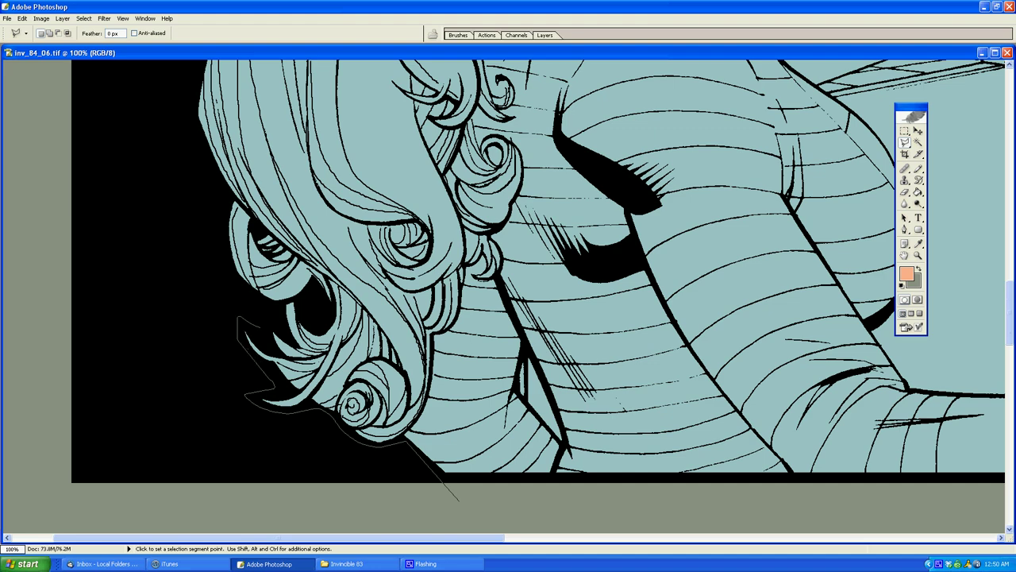
Step: Continue the lasso up the outer edge of the woman's long ponytail to its peak against the black background
{"action": "scroll", "coordinate": [221, 249], "scroll_direction": "up", "scroll_amount": 6}
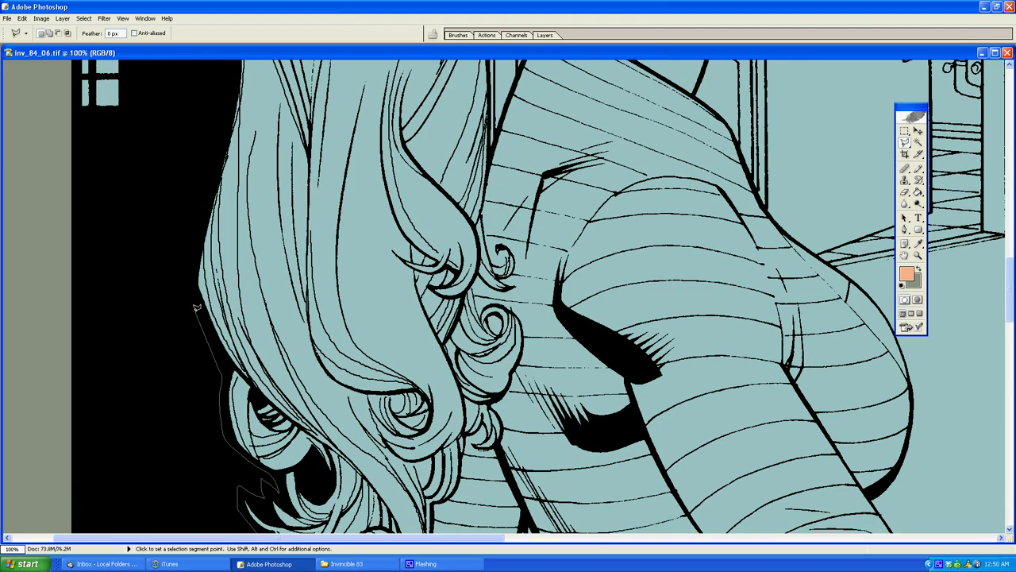
{"action": "scroll", "coordinate": [212, 222], "scroll_direction": "up", "scroll_amount": 2}
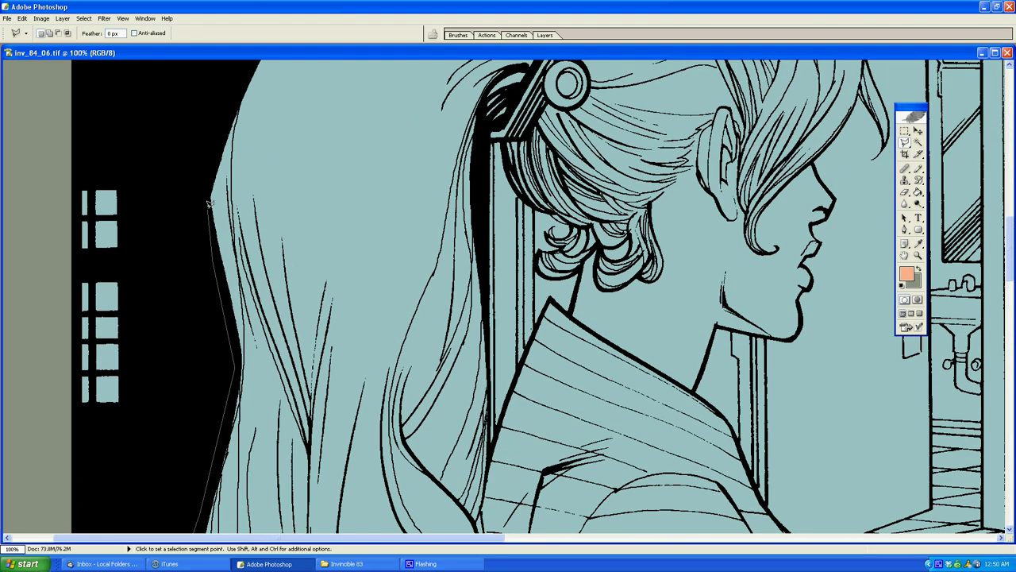
{"action": "scroll", "coordinate": [205, 186], "scroll_direction": "up", "scroll_amount": 2}
{"action": "scroll", "coordinate": [266, 143], "scroll_direction": "up", "scroll_amount": 1}
{"action": "scroll", "coordinate": [294, 191], "scroll_direction": "up", "scroll_amount": 2}
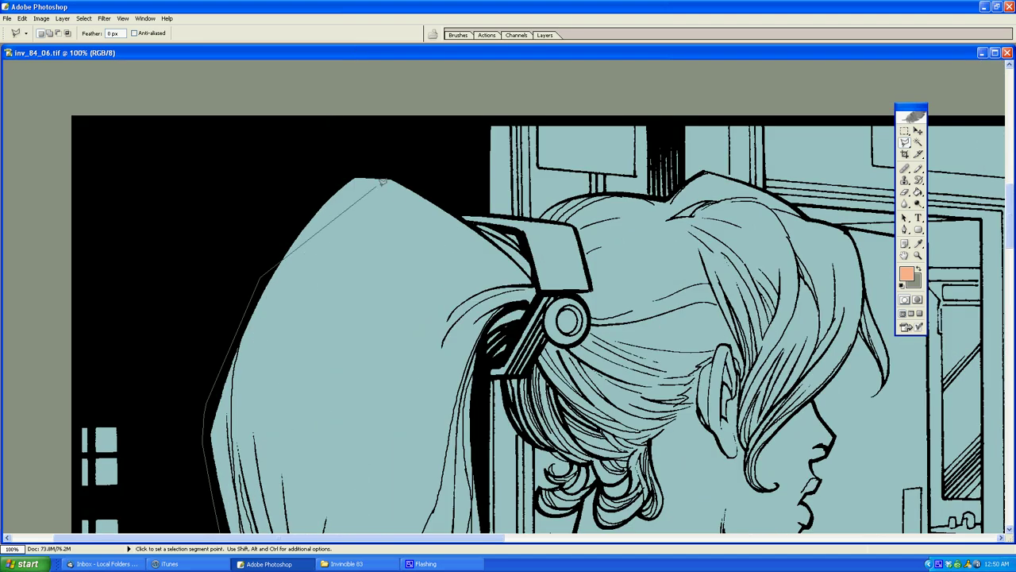
Step: Continue the lasso from the ponytail's peak over the hair clip and crown, down the fringe to the woman's forehead
{"action": "scroll", "coordinate": [480, 213], "scroll_direction": "right", "scroll_amount": 2}
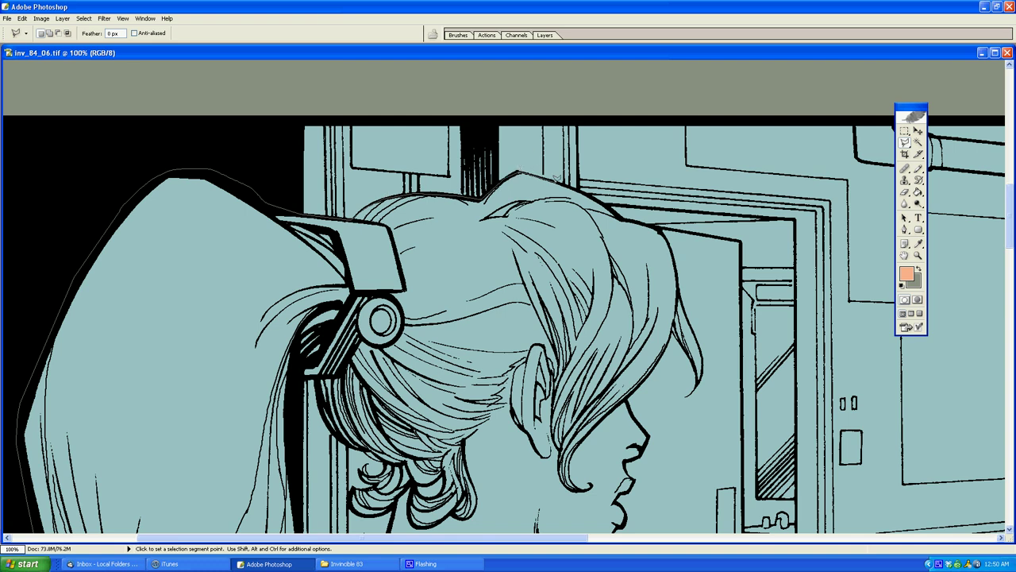
{"action": "scroll", "coordinate": [554, 176], "scroll_direction": "right", "scroll_amount": 1}
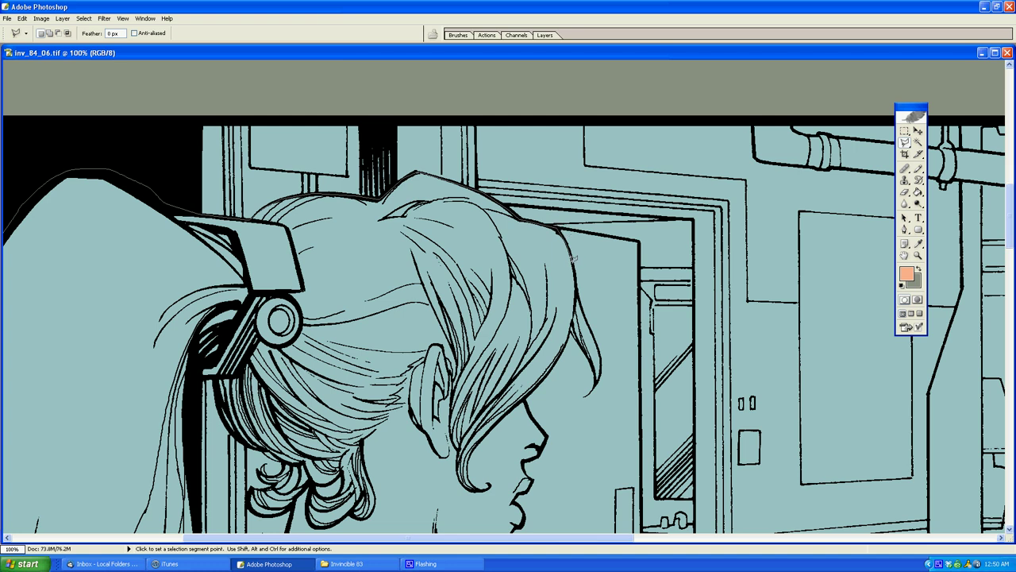
{"action": "scroll", "coordinate": [584, 338], "scroll_direction": "down", "scroll_amount": 2}
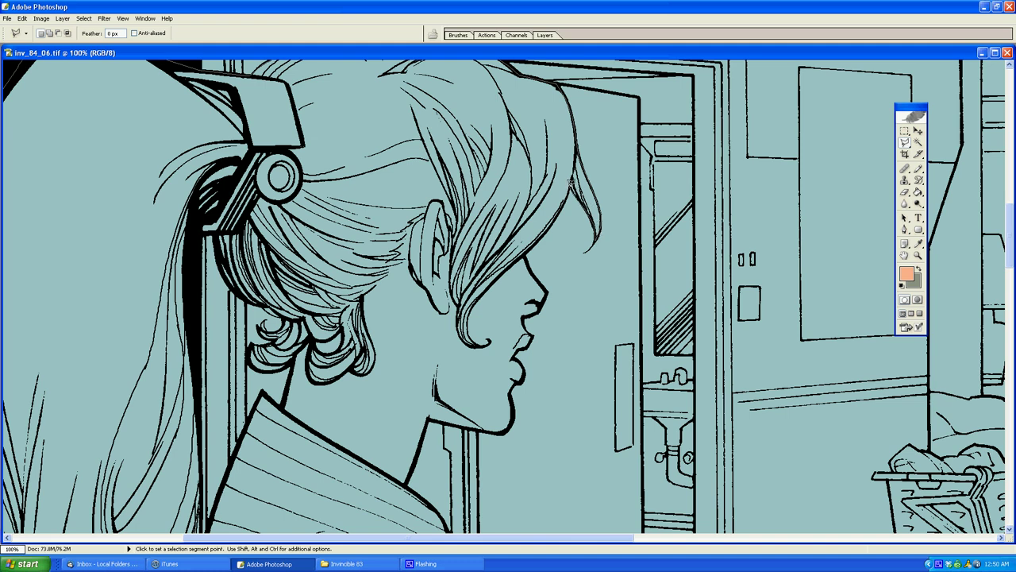
{"action": "left_click", "coordinate": [525, 256]}
{"action": "left_click", "coordinate": [490, 285]}
{"action": "left_click", "coordinate": [508, 231]}
Step: Extend the lasso down the woman's face and neck, then along her shoulder and chest to the forearm
{"action": "scroll", "coordinate": [547, 289], "scroll_direction": "down", "scroll_amount": 3}
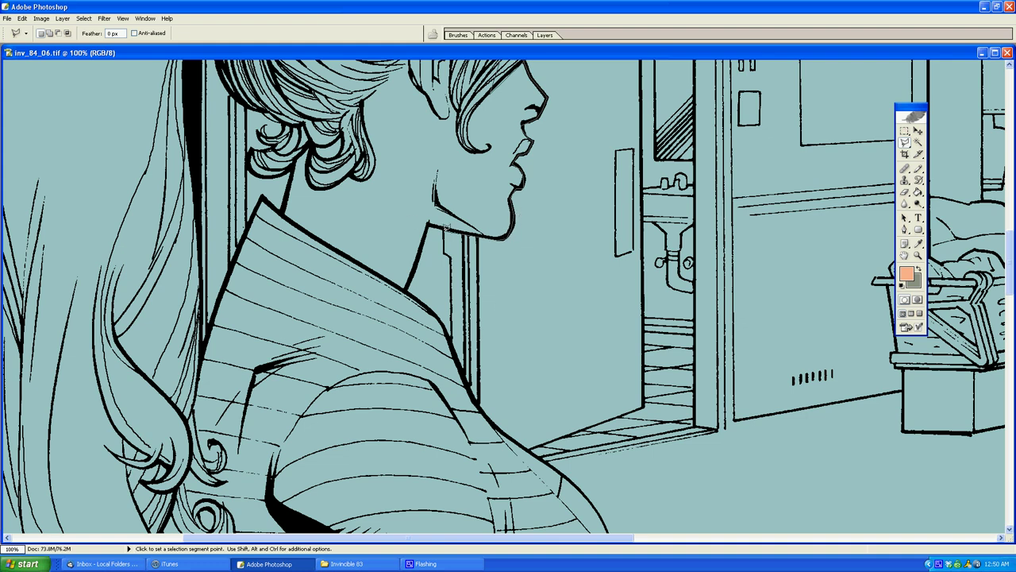
{"action": "left_click", "coordinate": [427, 225]}
{"action": "scroll", "coordinate": [408, 284], "scroll_direction": "down", "scroll_amount": 3}
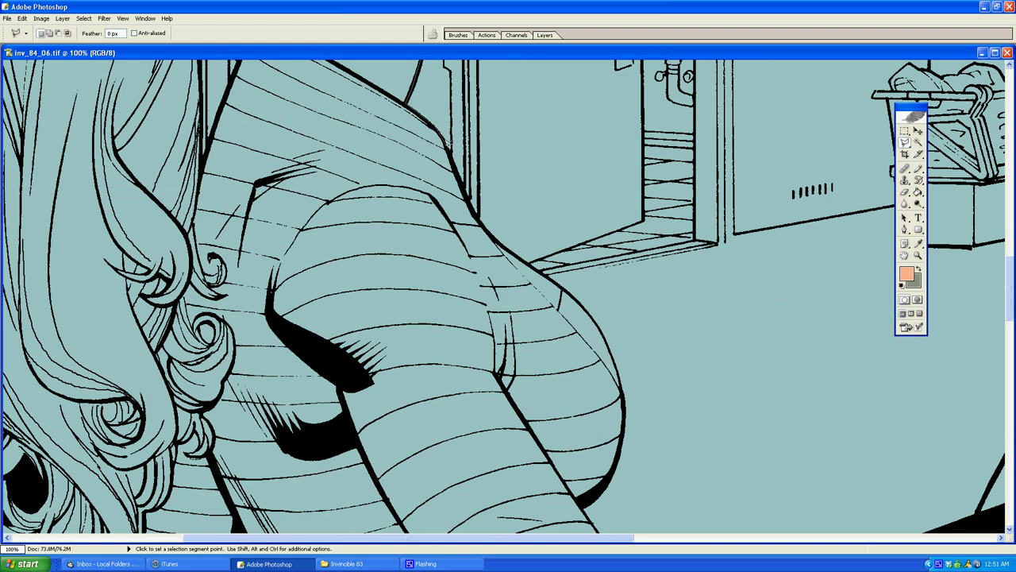
{"action": "left_click", "coordinate": [457, 178]}
{"action": "left_click_drag", "start_coordinate": [909, 116], "coordinate": [789, 184]}
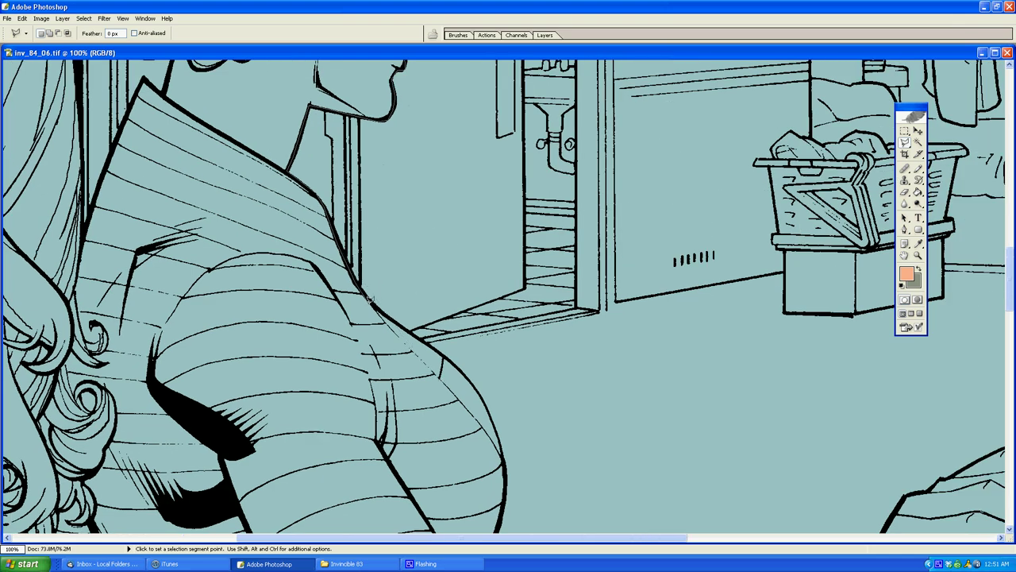
{"action": "scroll", "coordinate": [373, 298], "scroll_direction": "down", "scroll_amount": 1}
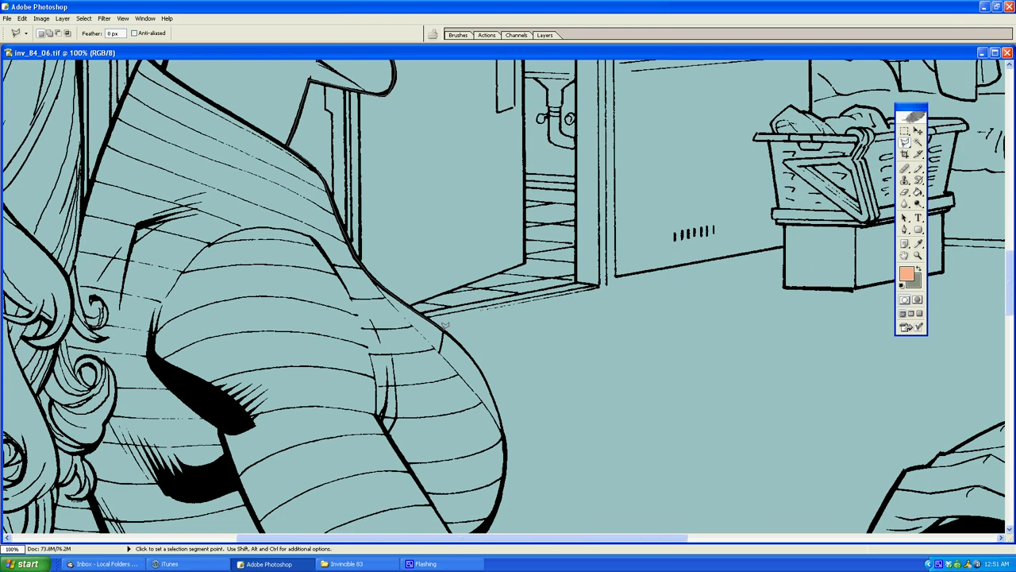
{"action": "scroll", "coordinate": [444, 323], "scroll_direction": "down", "scroll_amount": 3}
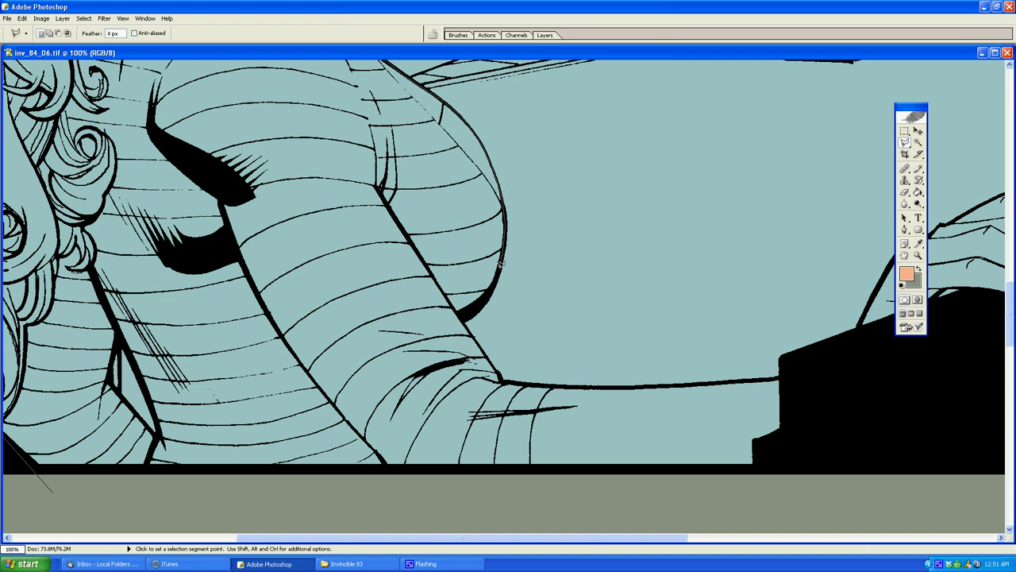
{"action": "left_click", "coordinate": [461, 312]}
Step: Carry the lasso along the top of the woman's forearm and around her hand into the black foreground shape
{"action": "scroll", "coordinate": [675, 342], "scroll_direction": "right", "scroll_amount": 3}
{"action": "scroll", "coordinate": [548, 373], "scroll_direction": "right", "scroll_amount": 3}
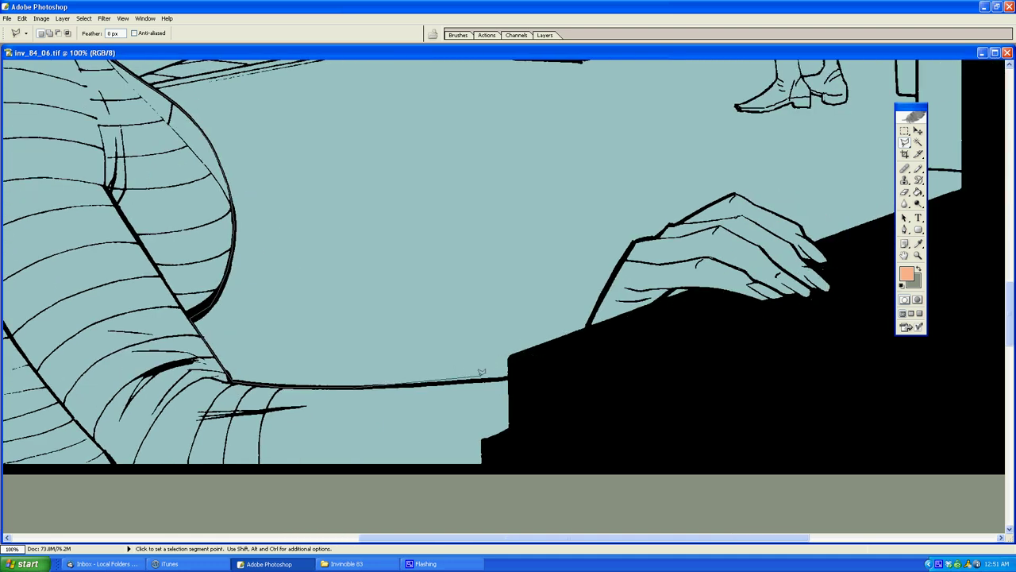
{"action": "left_click", "coordinate": [524, 370]}
{"action": "left_click", "coordinate": [578, 348]}
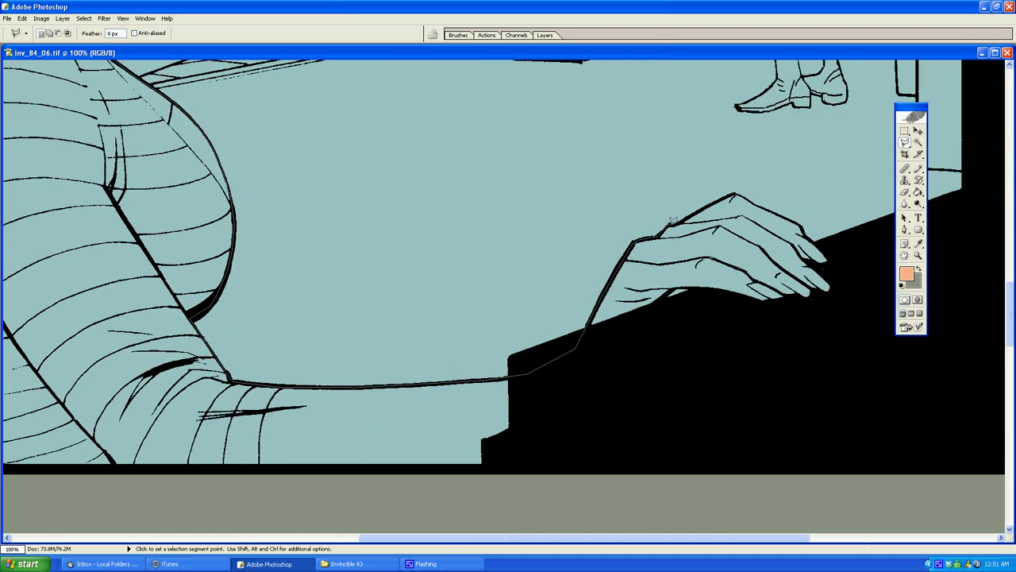
{"action": "left_click", "coordinate": [671, 221]}
{"action": "left_click_drag", "start_coordinate": [837, 268], "coordinate": [736, 304]}
{"action": "left_click", "coordinate": [537, 379]}
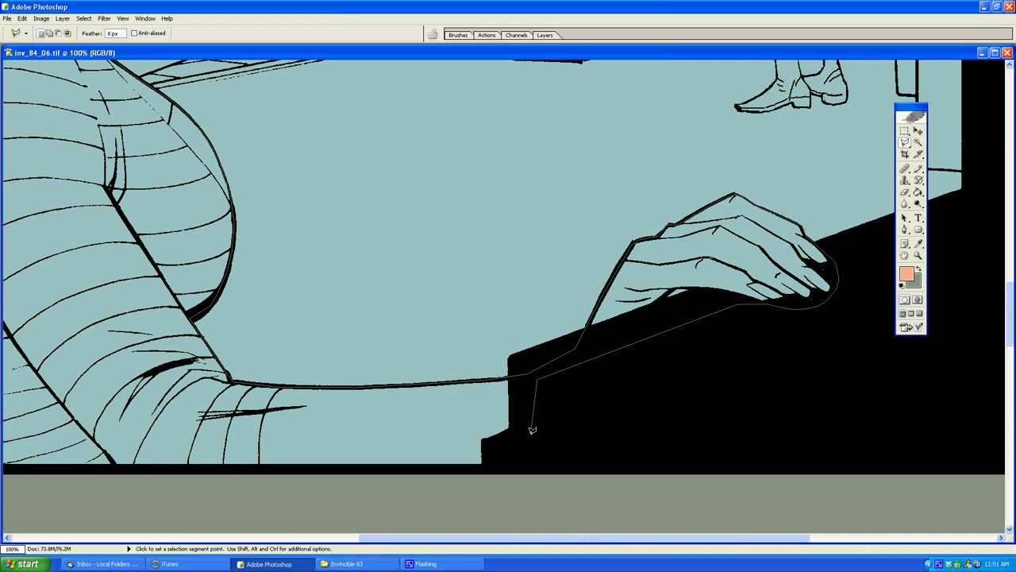
Step: Close the lasso beneath the large panel's lower border and fill the selected woman with the peach skin tone
{"action": "left_click_drag", "start_coordinate": [520, 413], "coordinate": [461, 501]}
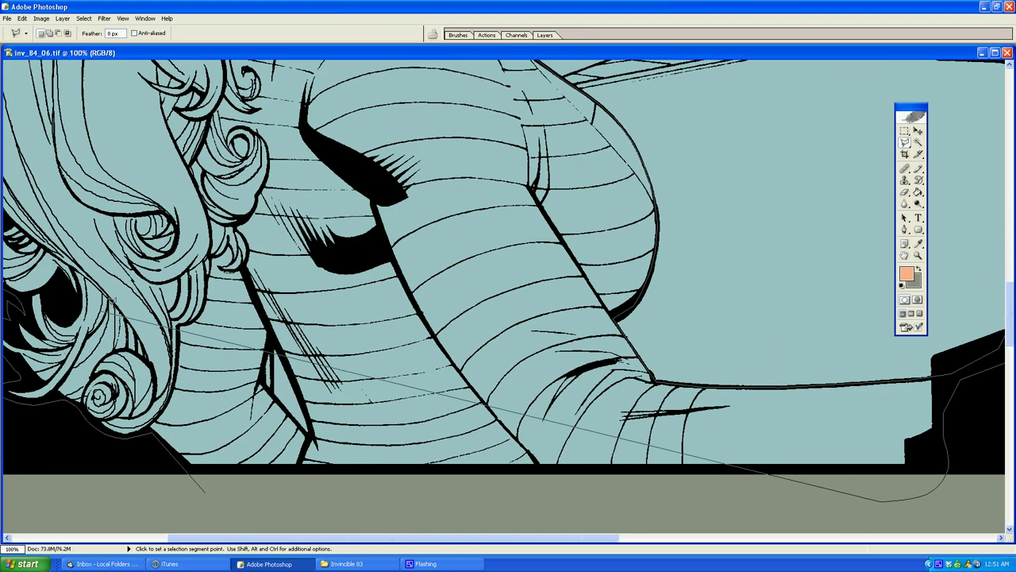
{"action": "left_click", "coordinate": [292, 498]}
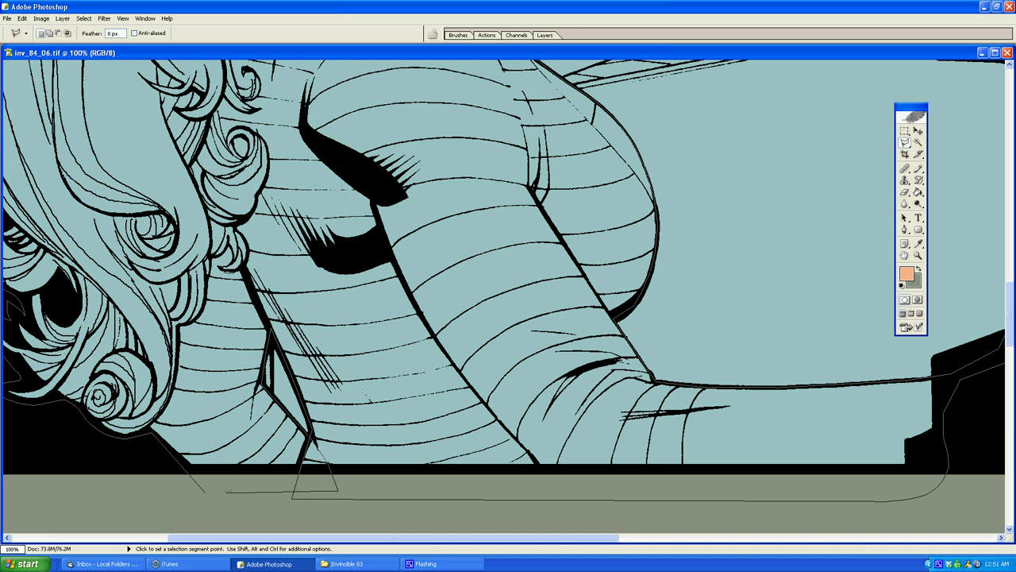
{"action": "double_click", "coordinate": [207, 512]}
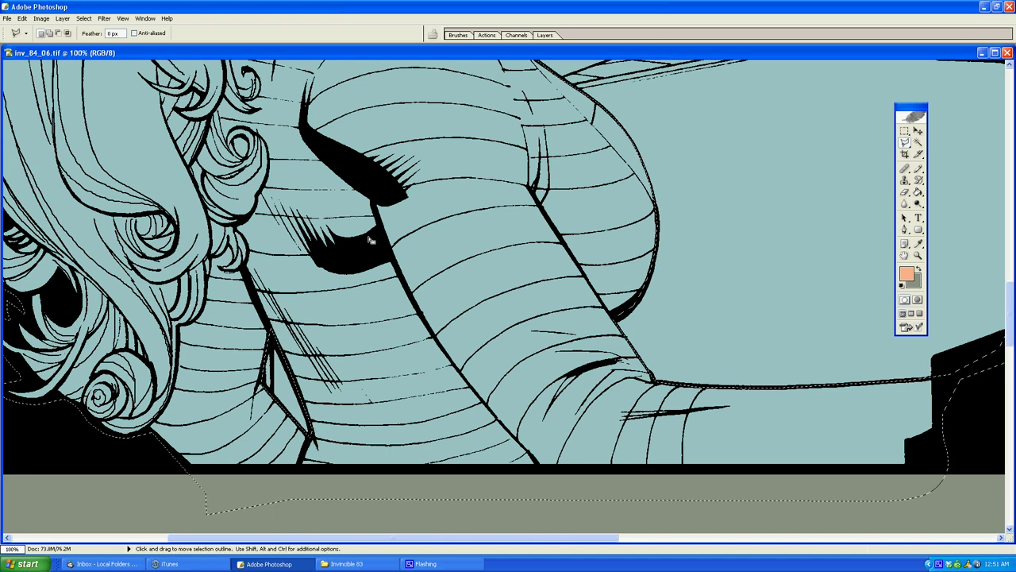
{"action": "key", "text": "g"}
{"action": "left_click", "coordinate": [388, 286]}
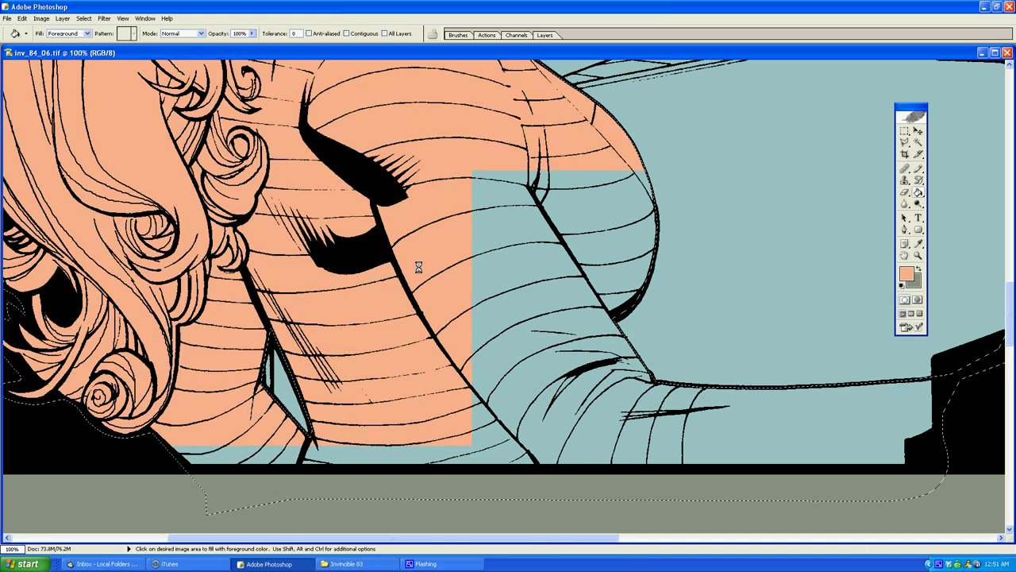
Step: Sample the pale blue of the large panel's background as the foreground color
{"action": "key", "text": "z"}
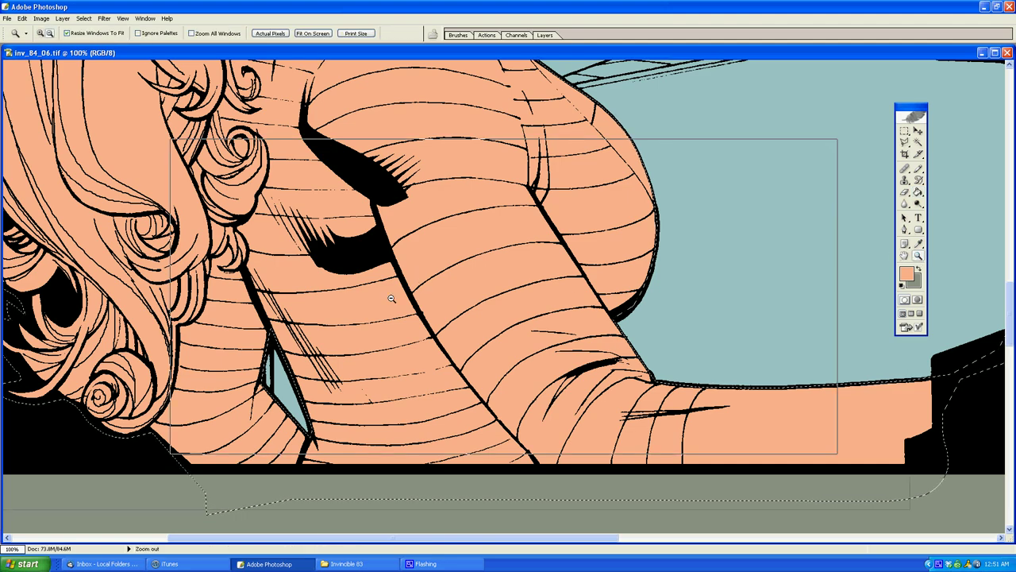
{"action": "left_click", "coordinate": [410, 274], "text": "alt"}
{"action": "key", "text": "l"}
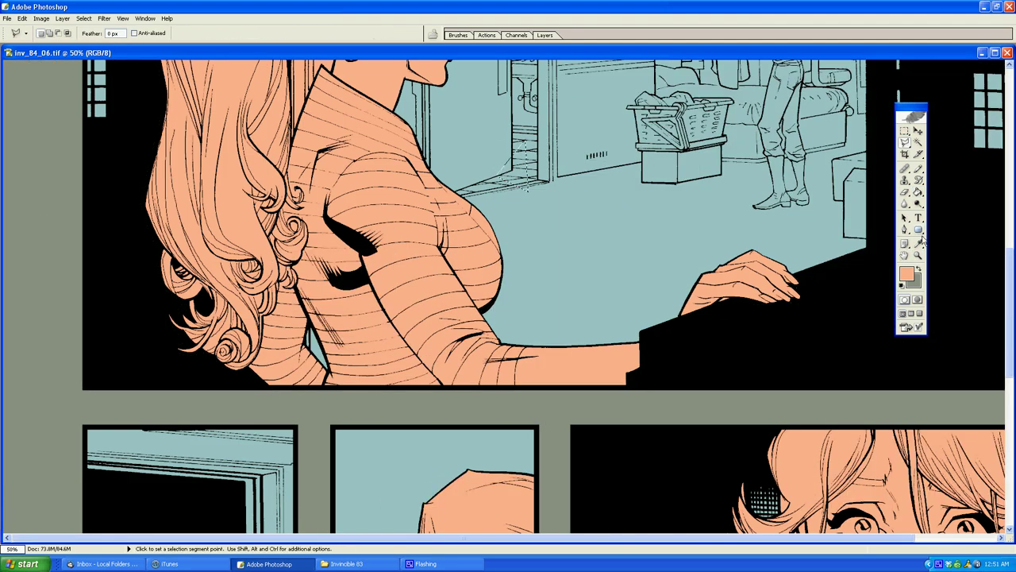
{"action": "left_click", "coordinate": [918, 254]}
{"action": "left_click", "coordinate": [352, 174], "text": "alt"}
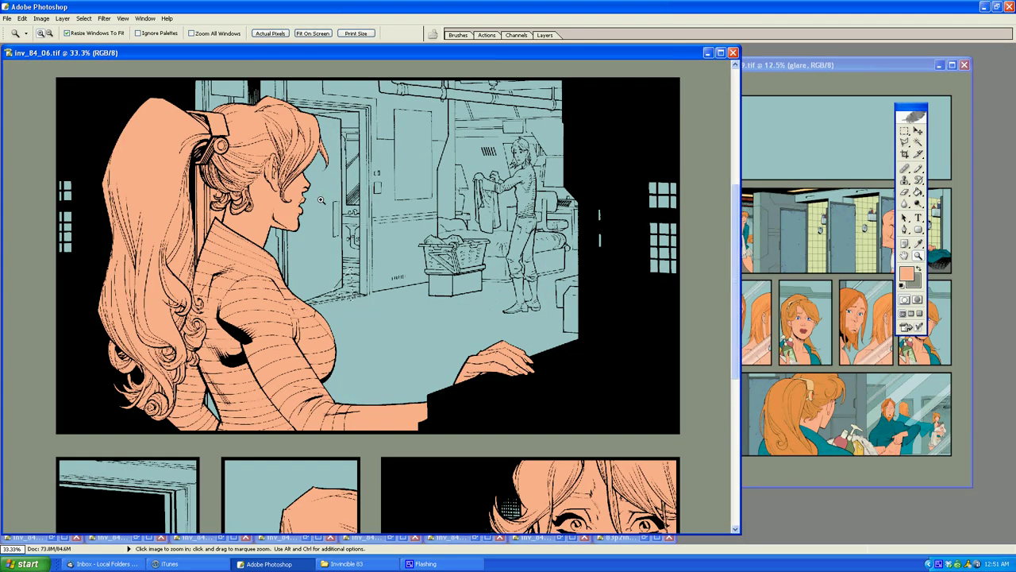
{"action": "key", "text": "g"}
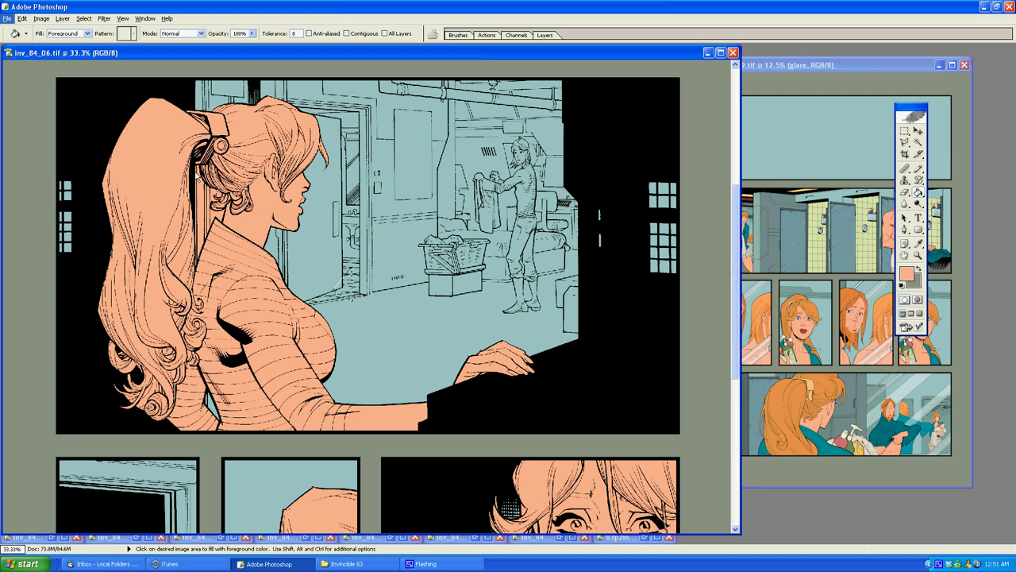
{"action": "left_click", "coordinate": [386, 307], "text": "alt"}
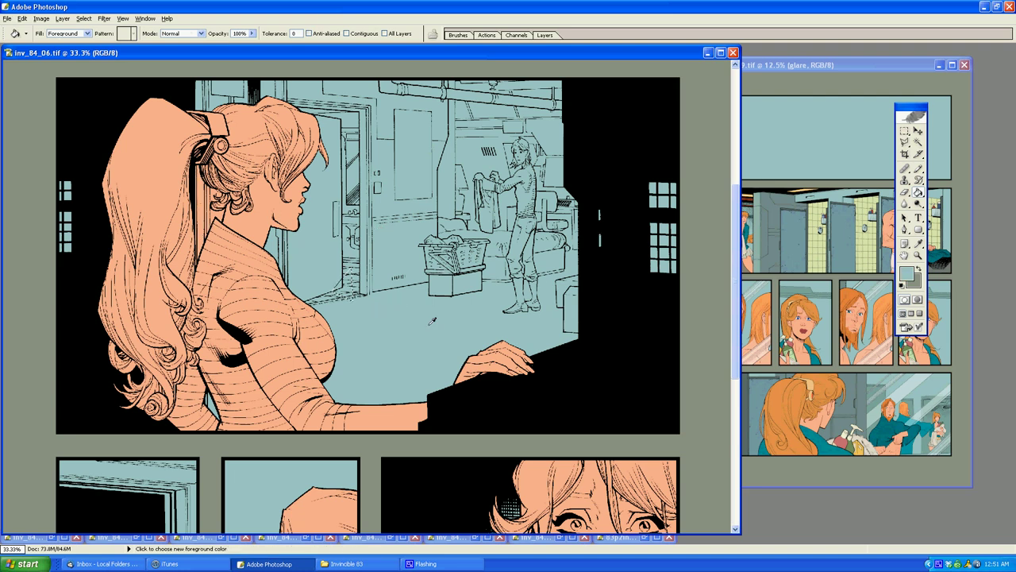
Step: Lasso the background gap between the woman's ponytail, neck curls and collar, and fill it with the sampled pale blue
{"action": "left_click", "coordinate": [918, 255]}
{"action": "left_click", "coordinate": [306, 231]}
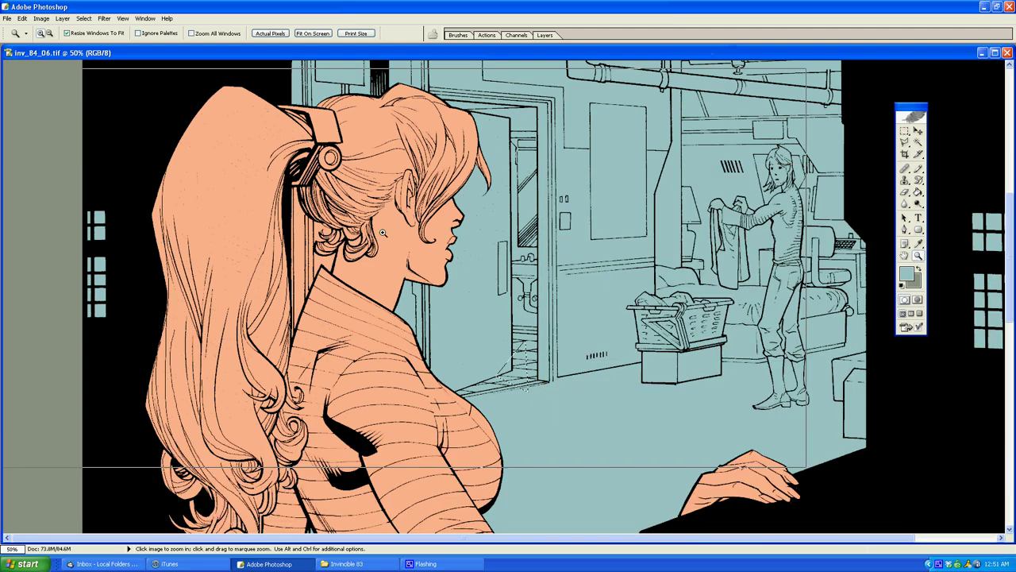
{"action": "left_click", "coordinate": [308, 237]}
{"action": "left_click", "coordinate": [519, 298]}
{"action": "key", "text": "l"}
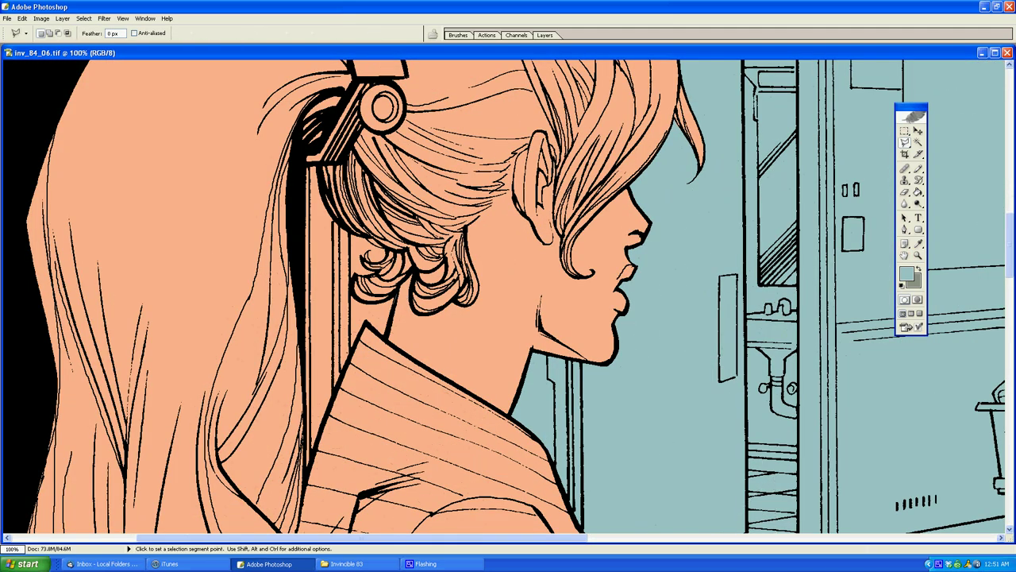
{"action": "left_click", "coordinate": [355, 344]}
{"action": "left_click", "coordinate": [335, 394]}
{"action": "left_click", "coordinate": [322, 429]}
{"action": "left_click", "coordinate": [305, 479]}
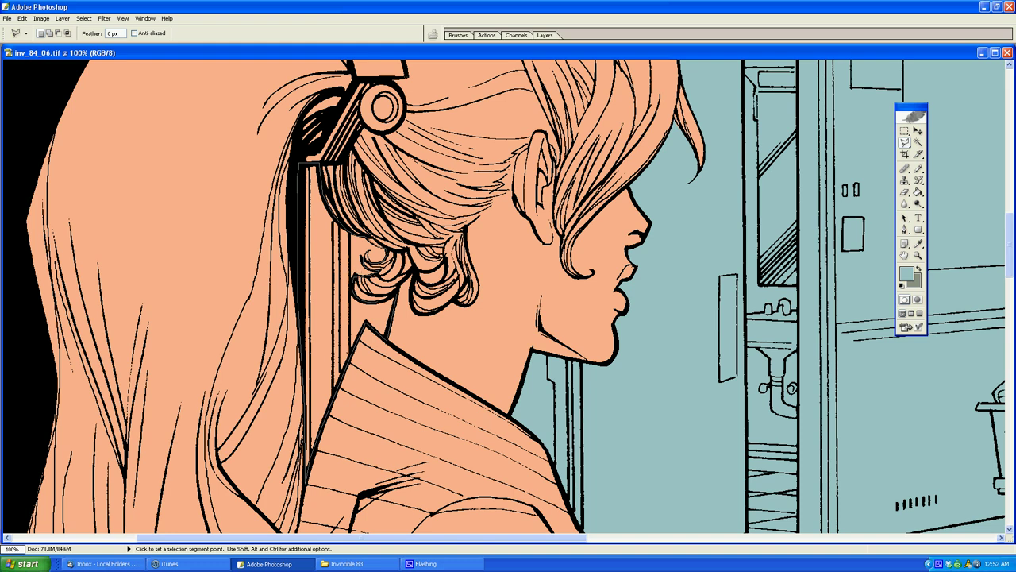
{"action": "double_click", "coordinate": [400, 284]}
{"action": "key", "text": "g"}
{"action": "left_click", "coordinate": [356, 299]}
Step: Replace the gap selection with a small lasso on the woman's neck, deselect it, and sample her peach skin tone
{"action": "key", "text": "l"}
{"action": "left_click", "coordinate": [471, 347]}
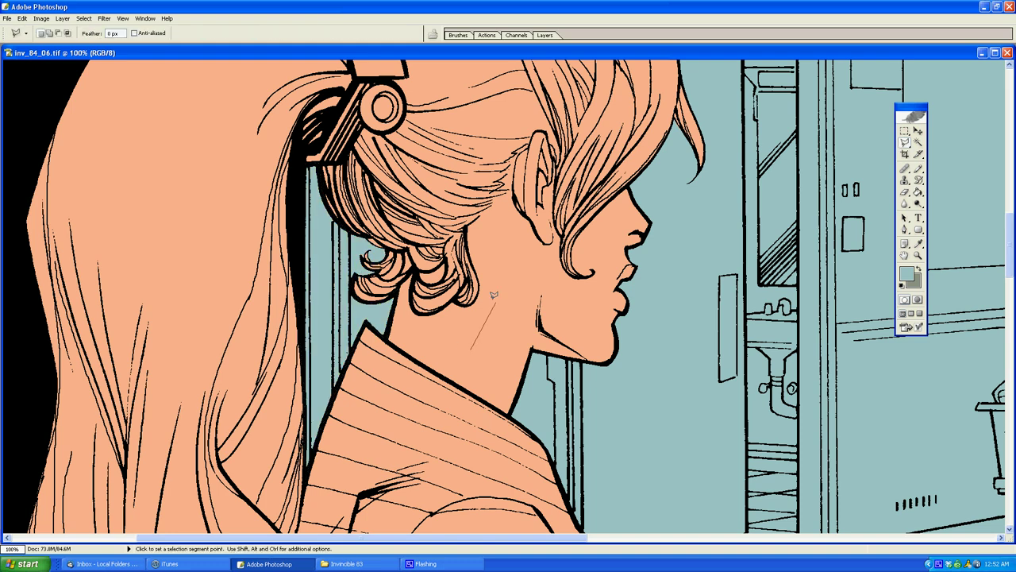
{"action": "left_click", "coordinate": [481, 293]}
{"action": "double_click", "coordinate": [446, 283]}
{"action": "key", "text": "ctrl+d"}
{"action": "key", "text": "g"}
{"action": "left_click", "coordinate": [461, 311], "text": "alt"}
{"action": "key", "text": "l"}
{"action": "left_click", "coordinate": [520, 314]}
{"action": "left_click", "coordinate": [514, 259]}
{"action": "key", "text": "Escape"}
{"action": "key", "text": "g"}
{"action": "key", "text": "l"}
{"action": "left_click", "coordinate": [514, 336]}
{"action": "left_click", "coordinate": [525, 281]}
{"action": "double_click", "coordinate": [490, 271]}
Step: Start a lasso outline of the standing figure in the panel's background, from the neckline down the upper back
{"action": "left_click", "coordinate": [917, 256]}
{"action": "left_click", "coordinate": [543, 299], "text": "alt"}
{"action": "left_click", "coordinate": [504, 294], "text": "alt"}
{"action": "left_click", "coordinate": [453, 281], "text": "alt"}
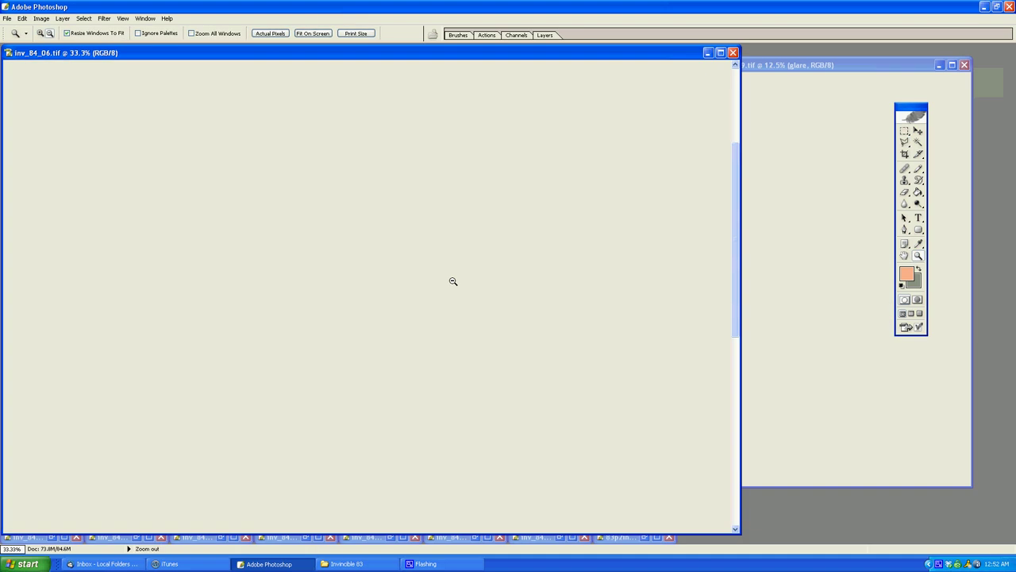
{"action": "left_click", "coordinate": [453, 281], "text": "alt"}
{"action": "left_click", "coordinate": [431, 349]}
{"action": "left_click", "coordinate": [455, 315]}
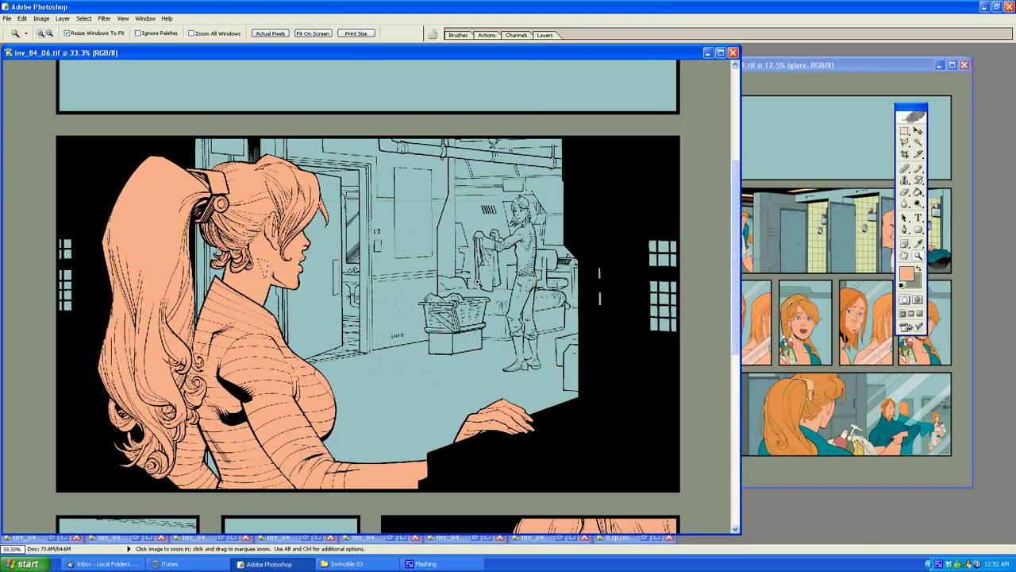
{"action": "left_click", "coordinate": [592, 299]}
{"action": "left_click", "coordinate": [593, 300]}
{"action": "left_click", "coordinate": [508, 253]}
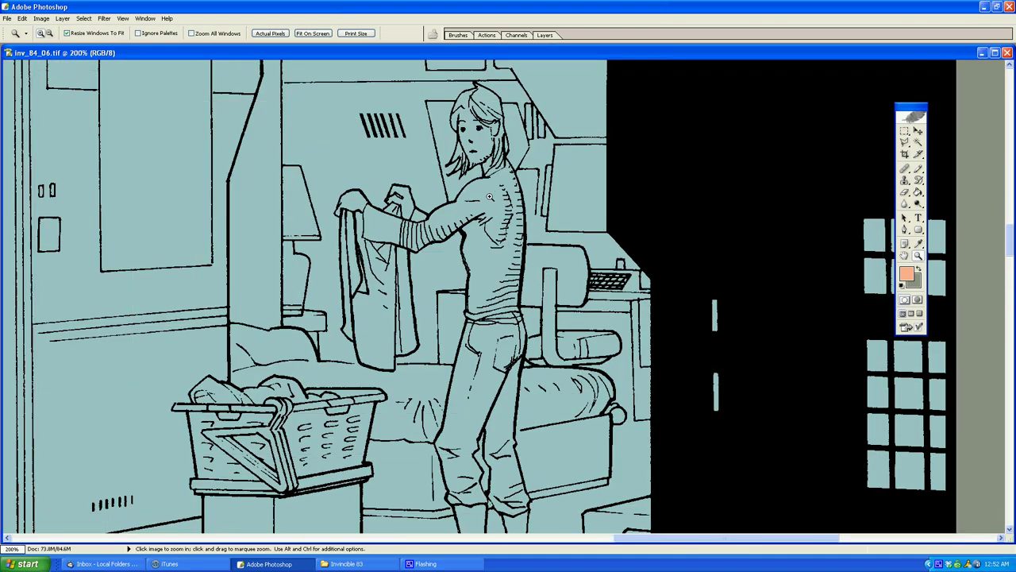
{"action": "left_click", "coordinate": [494, 211]}
{"action": "key", "text": "l"}
{"action": "left_click", "coordinate": [474, 192]}
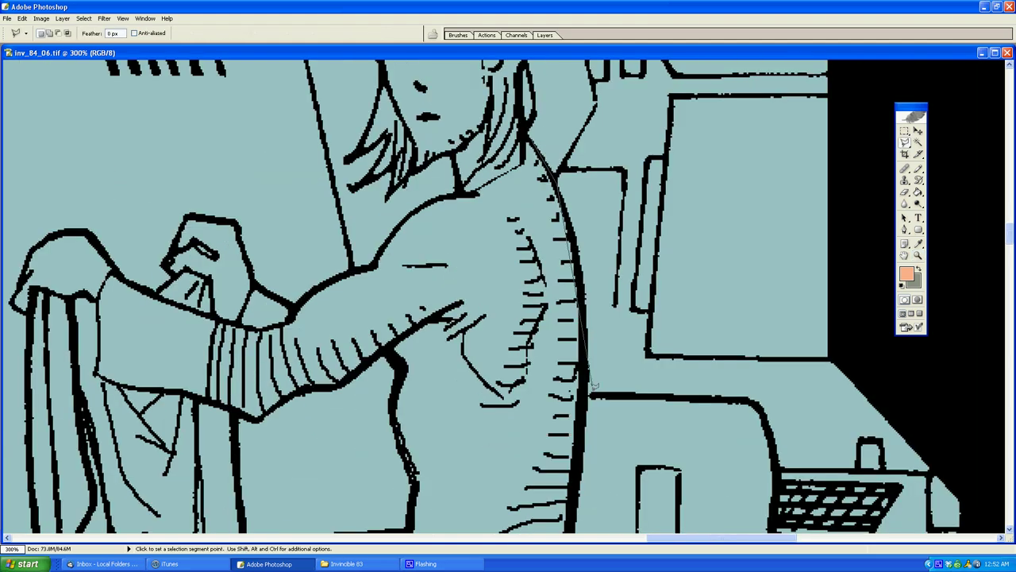
Step: Continue the lasso down the standing figure's lower back, hip and rear trouser leg to the cuff
{"action": "scroll", "coordinate": [576, 185], "scroll_direction": "down", "scroll_amount": 3}
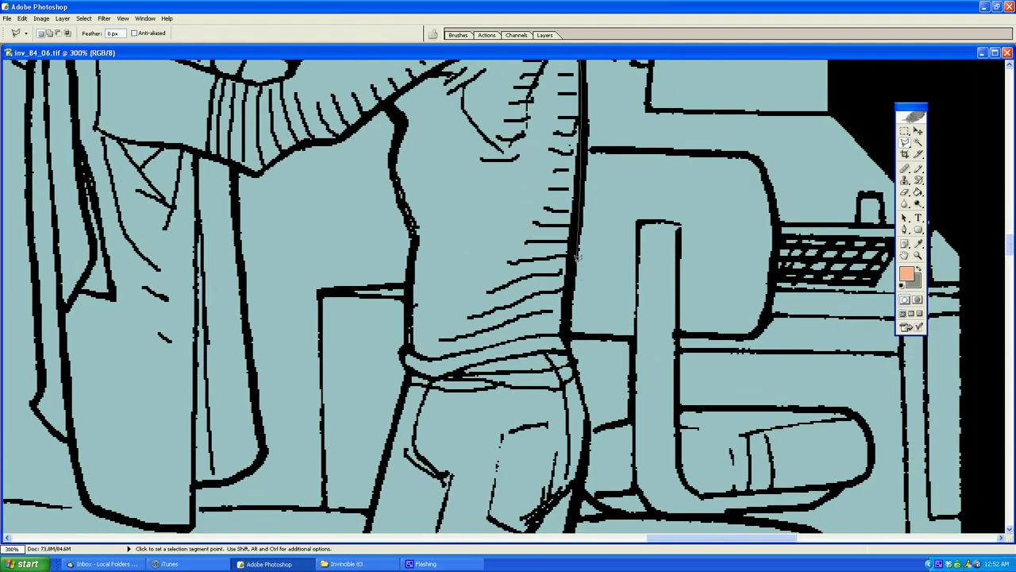
{"action": "scroll", "coordinate": [565, 325], "scroll_direction": "down", "scroll_amount": 3}
{"action": "left_click", "coordinate": [574, 73]}
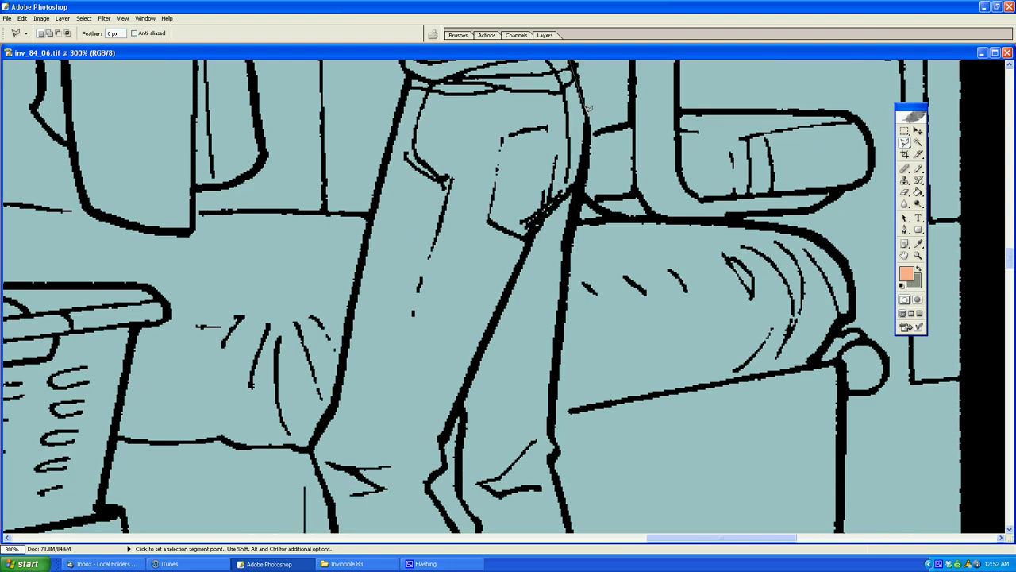
{"action": "scroll", "coordinate": [523, 498], "scroll_direction": "down", "scroll_amount": 3}
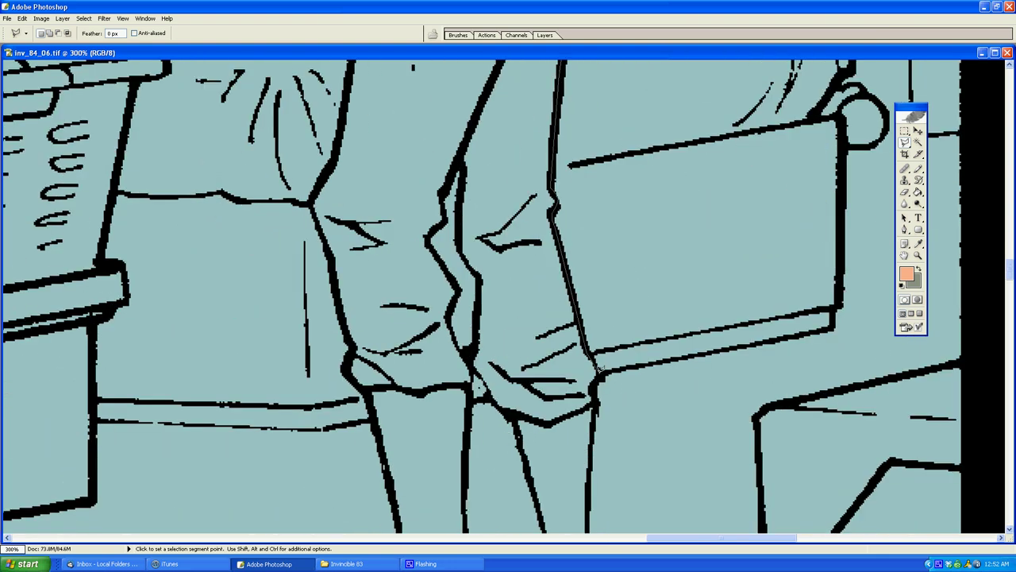
{"action": "left_click", "coordinate": [597, 374]}
Step: Extend the lasso down the rear boot and along the heels and soles of both boots toward the front toe
{"action": "scroll", "coordinate": [597, 373], "scroll_direction": "down", "scroll_amount": 3}
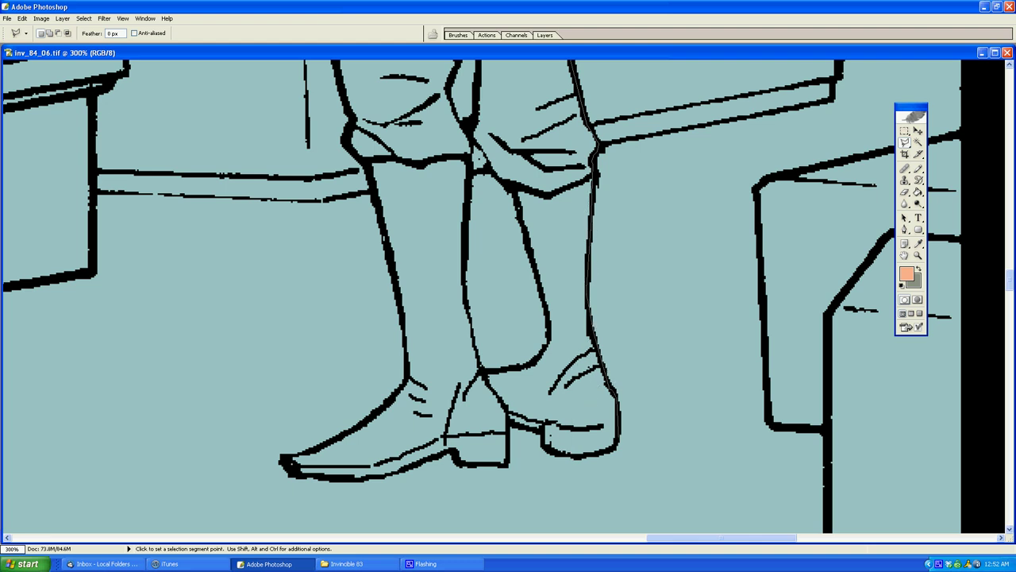
{"action": "left_click", "coordinate": [605, 453]}
{"action": "left_click", "coordinate": [578, 457]}
{"action": "left_click", "coordinate": [507, 462]}
{"action": "left_click", "coordinate": [403, 470]}
{"action": "left_click", "coordinate": [366, 478]}
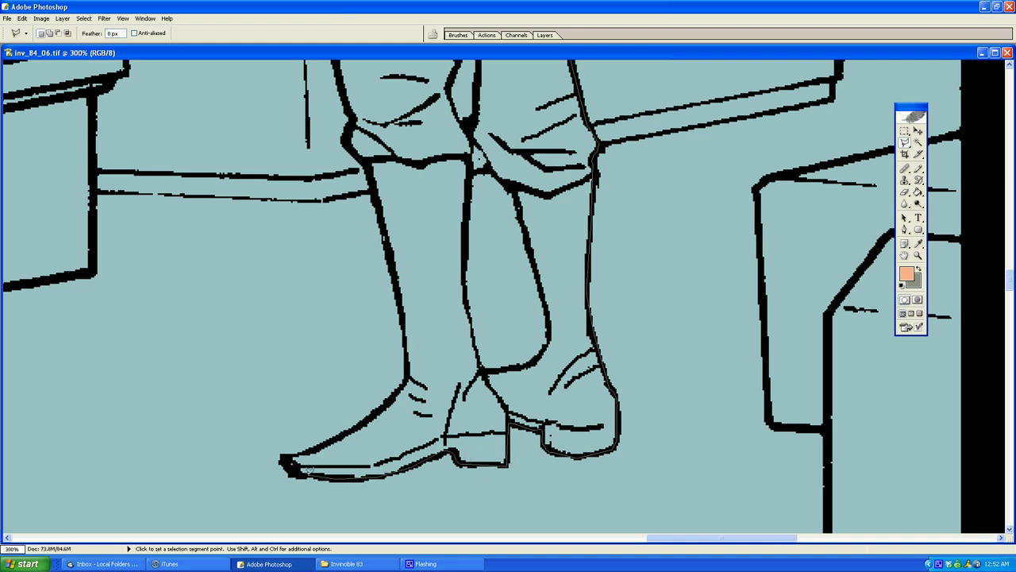
Step: Continue the standing figure's lasso from the front toe up the instep, boot shaft and knee to the front thigh
{"action": "left_click", "coordinate": [386, 404]}
{"action": "left_click", "coordinate": [408, 376]}
{"action": "left_click", "coordinate": [422, 348]}
{"action": "left_click", "coordinate": [413, 392]}
{"action": "left_click", "coordinate": [398, 287]}
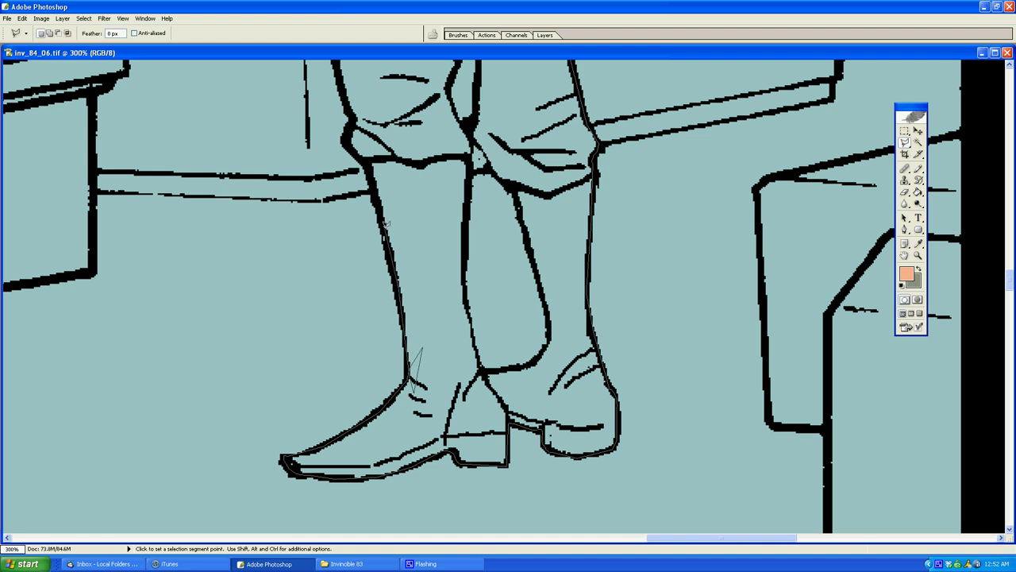
{"action": "left_click", "coordinate": [384, 228]}
{"action": "scroll", "coordinate": [421, 349], "scroll_direction": "up", "scroll_amount": 5}
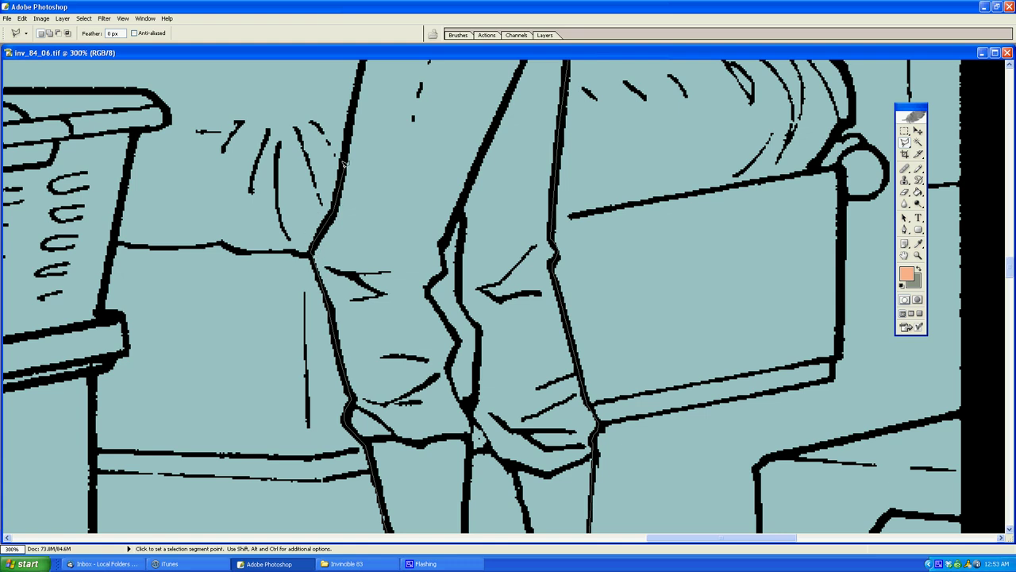
{"action": "left_click", "coordinate": [352, 101]}
Step: Route the lasso across the thigh, around the gap between the legs, and back to the front thigh line
{"action": "left_click", "coordinate": [472, 170]}
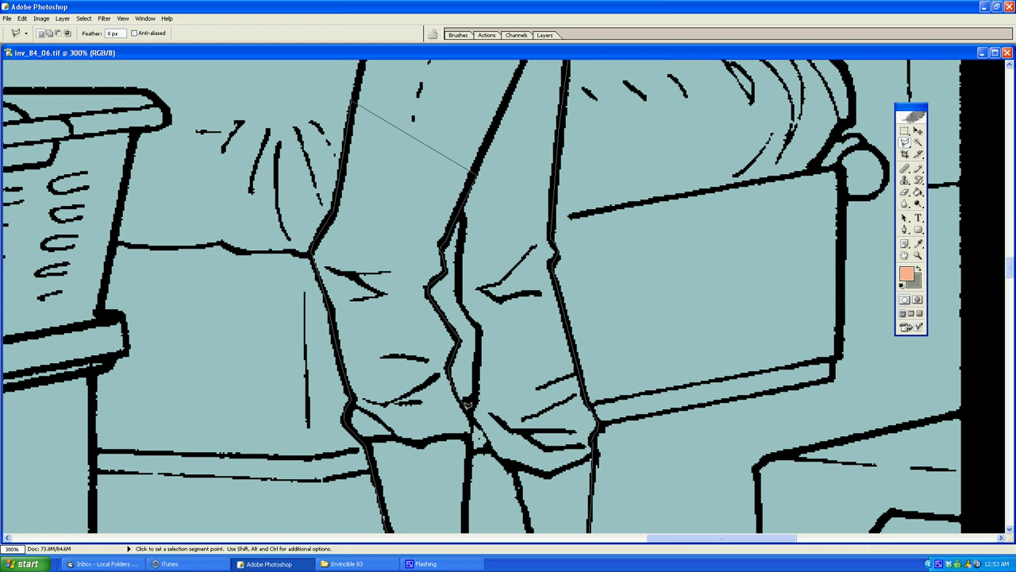
{"action": "left_click_drag", "start_coordinate": [468, 405], "coordinate": [468, 198]}
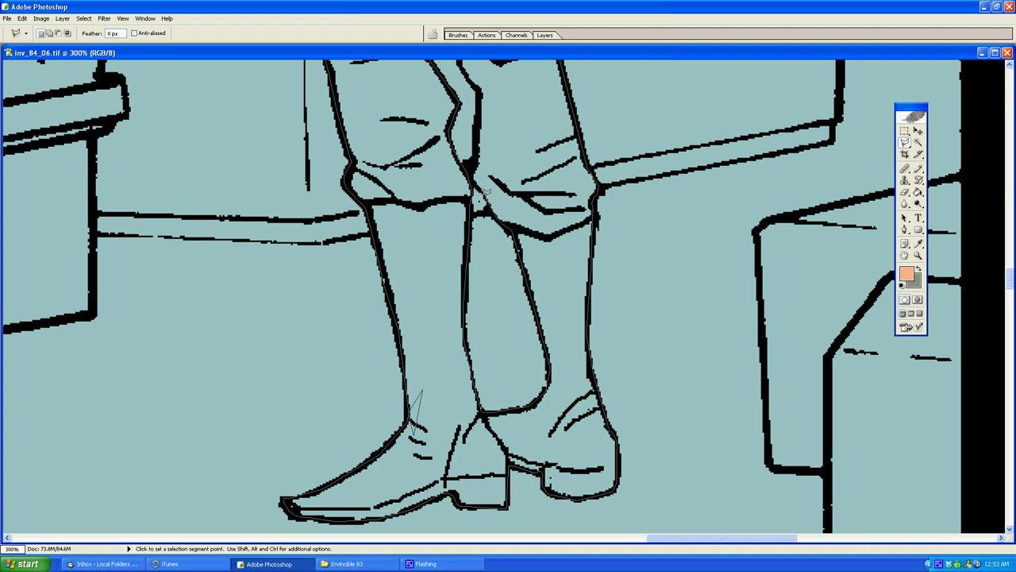
{"action": "scroll", "coordinate": [474, 152], "scroll_direction": "up", "scroll_amount": 3}
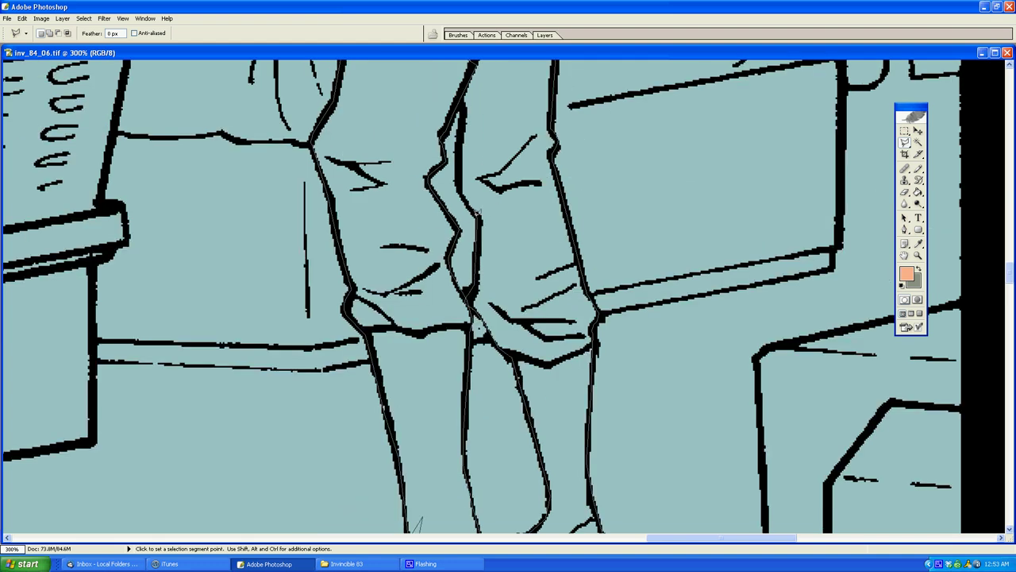
{"action": "scroll", "coordinate": [464, 190], "scroll_direction": "up", "scroll_amount": 3}
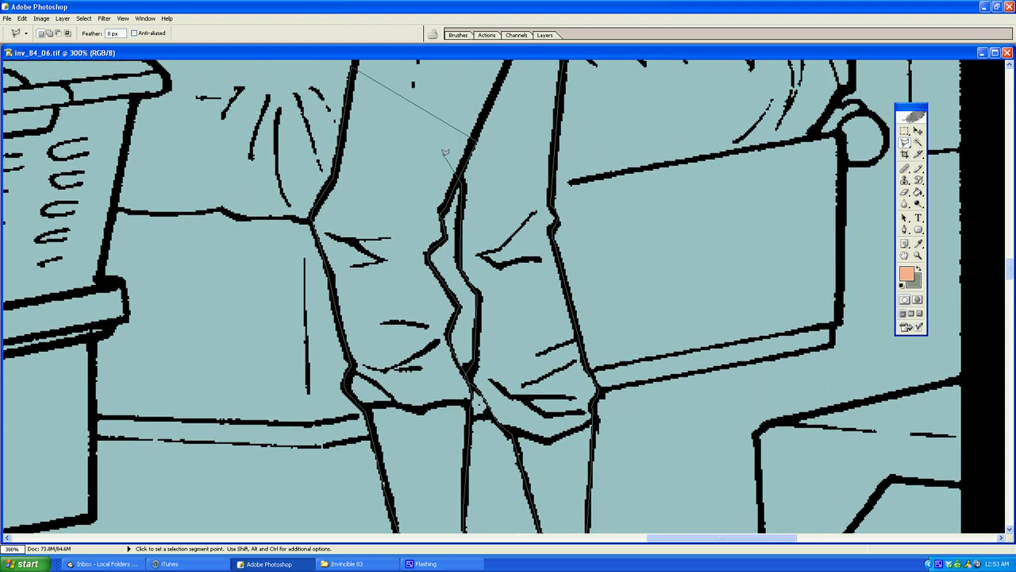
{"action": "scroll", "coordinate": [453, 142], "scroll_direction": "up", "scroll_amount": 3}
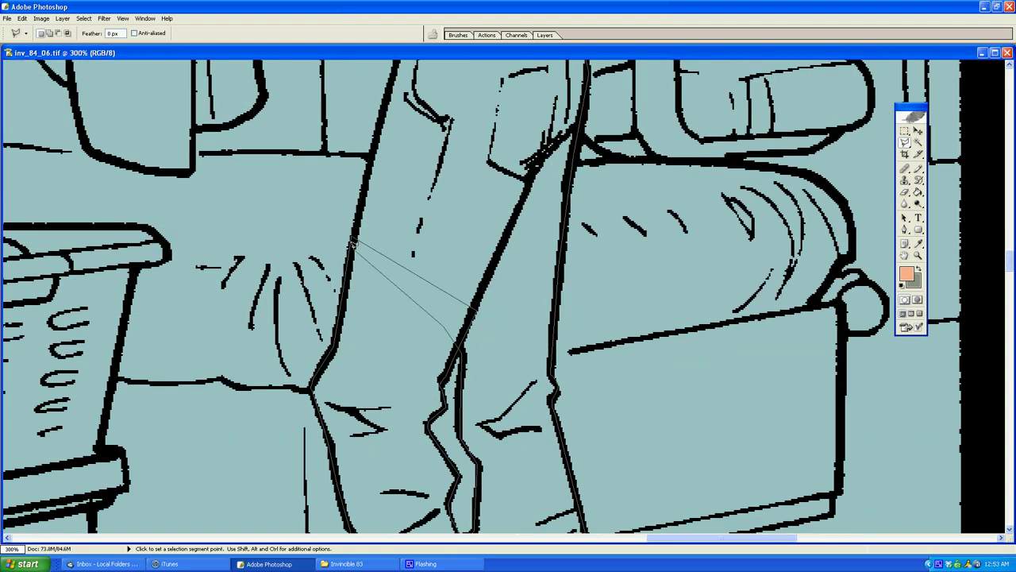
{"action": "left_click", "coordinate": [355, 238]}
Step: Extend the lasso up the front of the hip and torso, along the arm's underside, and down the held garment's near edge
{"action": "scroll", "coordinate": [377, 154], "scroll_direction": "up", "scroll_amount": 5}
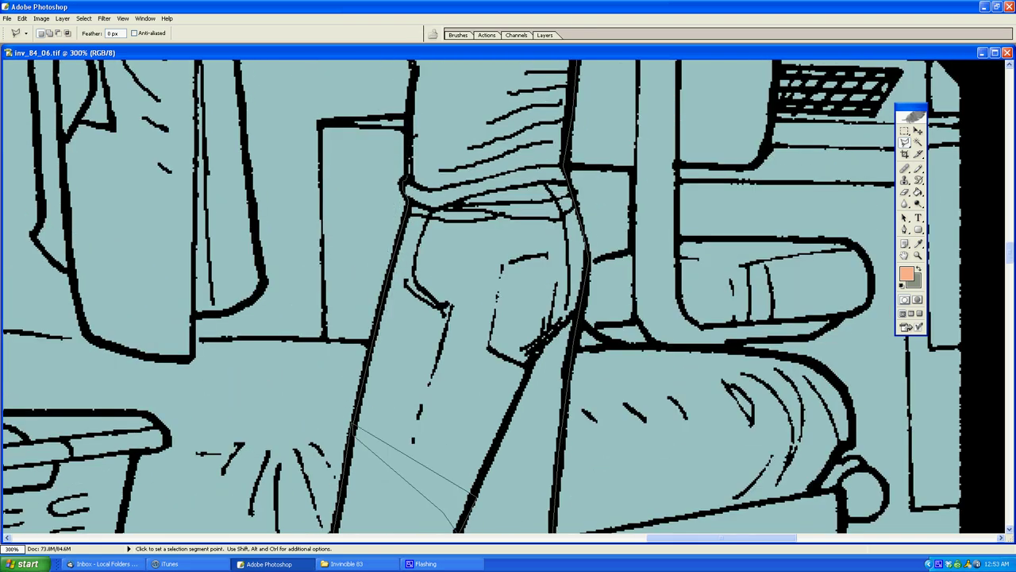
{"action": "scroll", "coordinate": [413, 381], "scroll_direction": "up", "scroll_amount": 7}
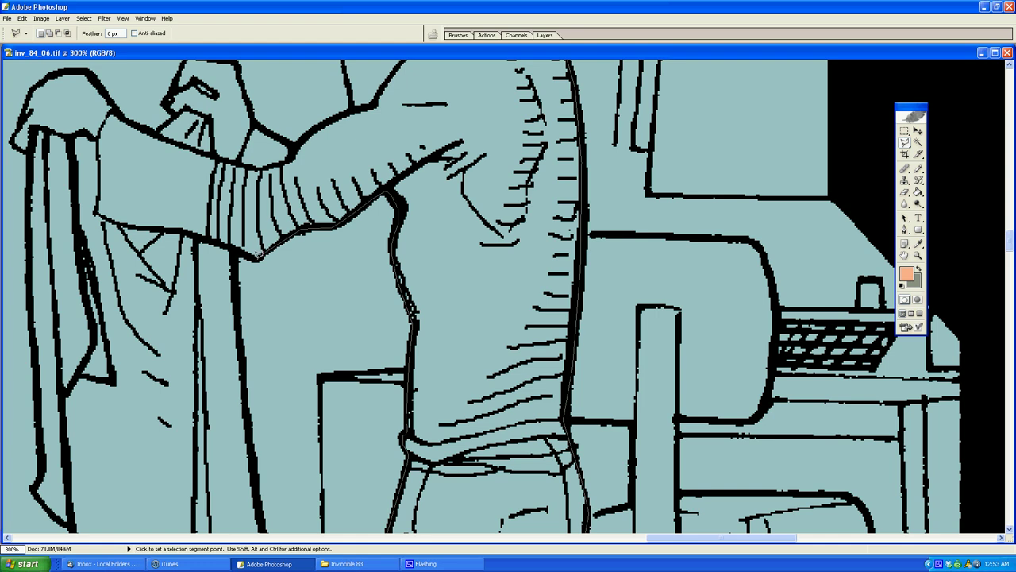
{"action": "scroll", "coordinate": [258, 270], "scroll_direction": "down", "scroll_amount": 5}
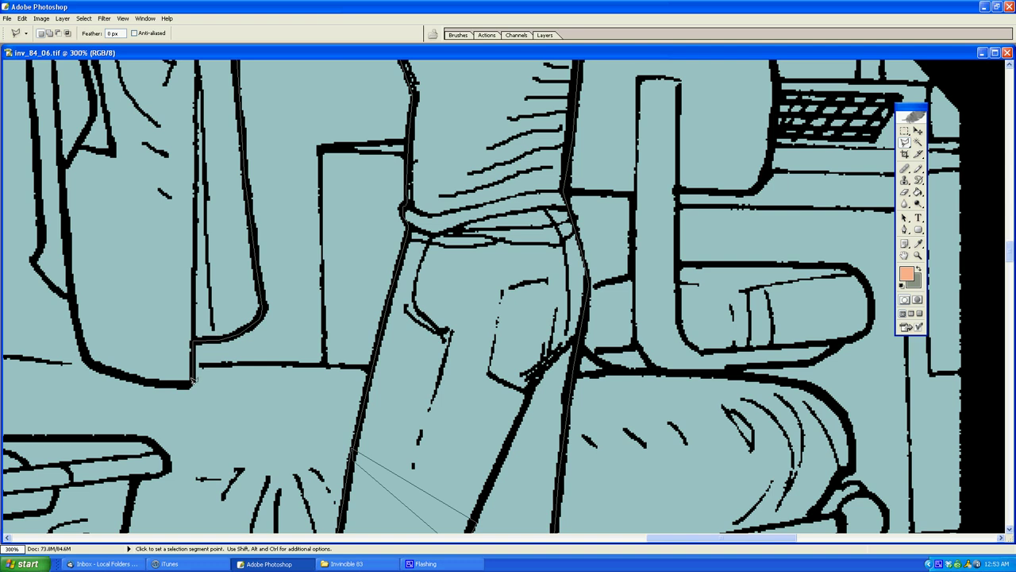
Step: Trace the lasso around the held garment's hem and far edge, then over the outstretched hand to the second fist
{"action": "scroll", "coordinate": [192, 381], "scroll_direction": "left", "scroll_amount": 6}
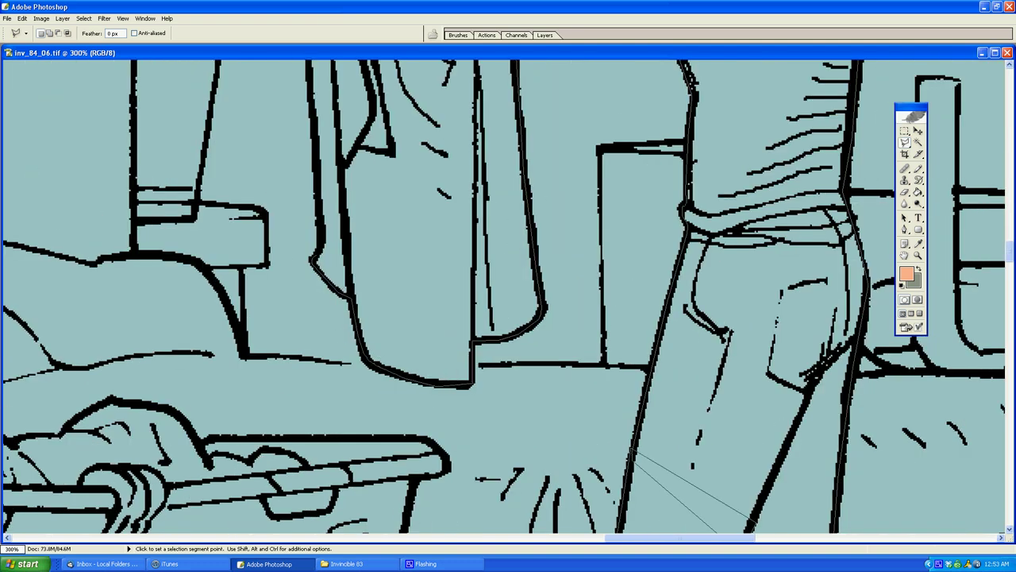
{"action": "scroll", "coordinate": [316, 143], "scroll_direction": "up", "scroll_amount": 5}
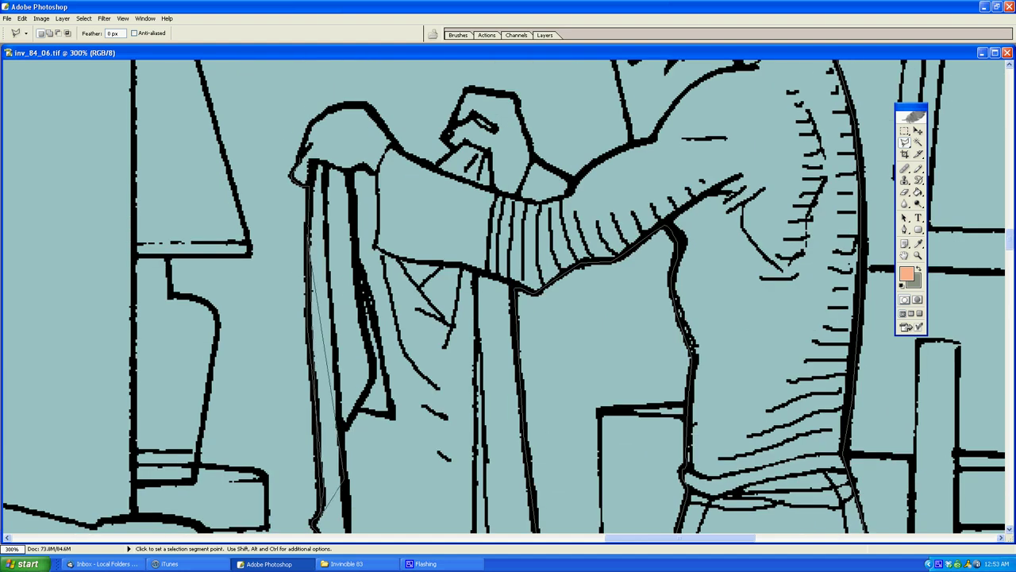
{"action": "scroll", "coordinate": [305, 173], "scroll_direction": "up", "scroll_amount": 1}
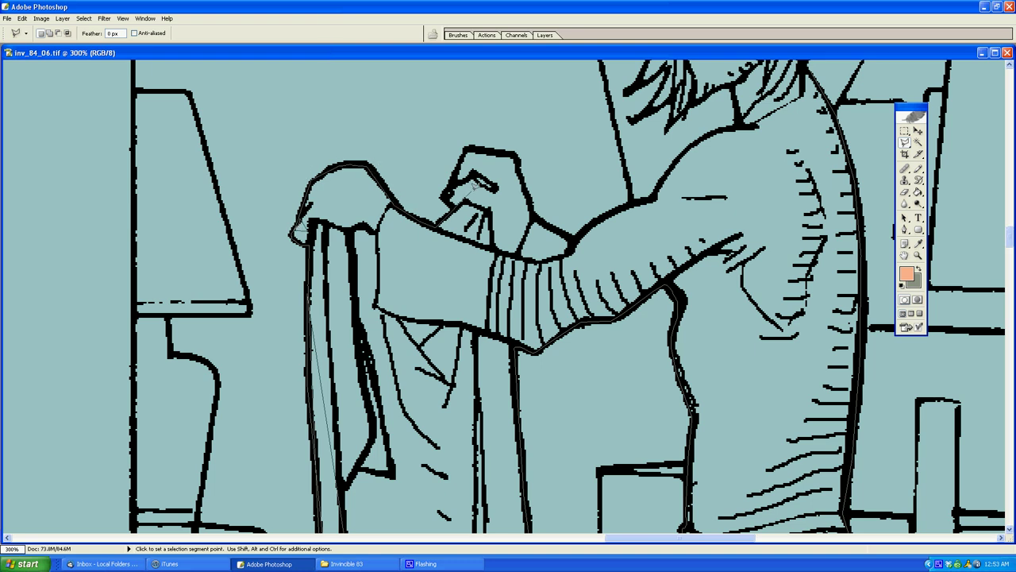
{"action": "left_click", "coordinate": [469, 148]}
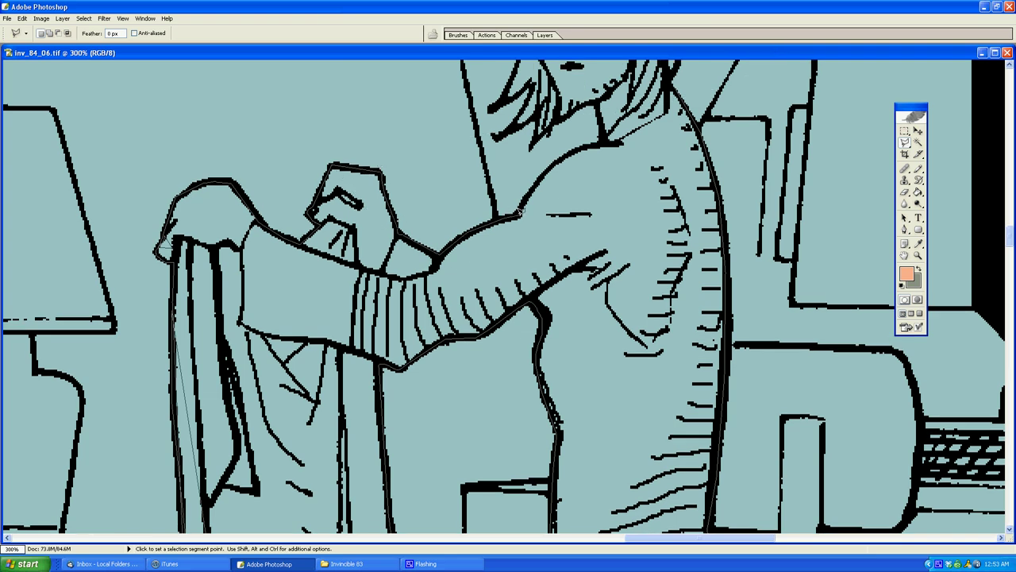
Step: Finish the figure's lasso along the arm, shoulder, neck and hair, close it at the neckline, and fill it with peach skin tone
{"action": "scroll", "coordinate": [603, 174], "scroll_direction": "up", "scroll_amount": 3}
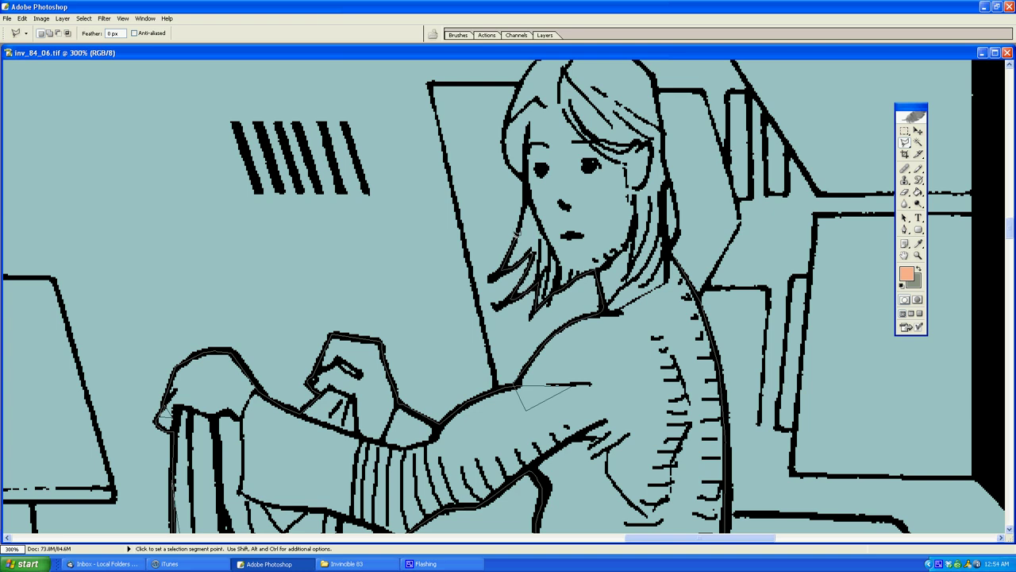
{"action": "scroll", "coordinate": [515, 254], "scroll_direction": "up", "scroll_amount": 2}
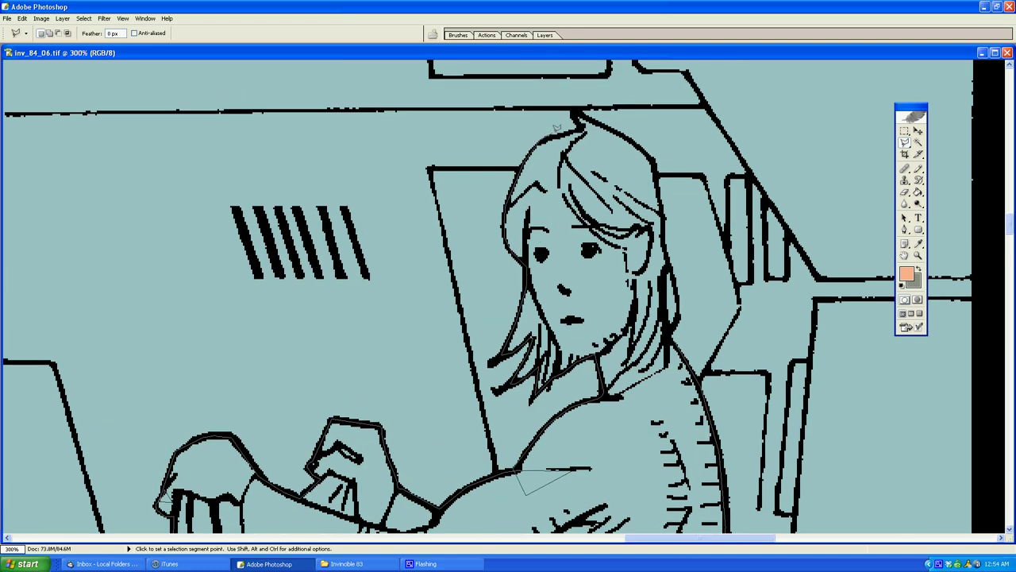
{"action": "left_click", "coordinate": [633, 142]}
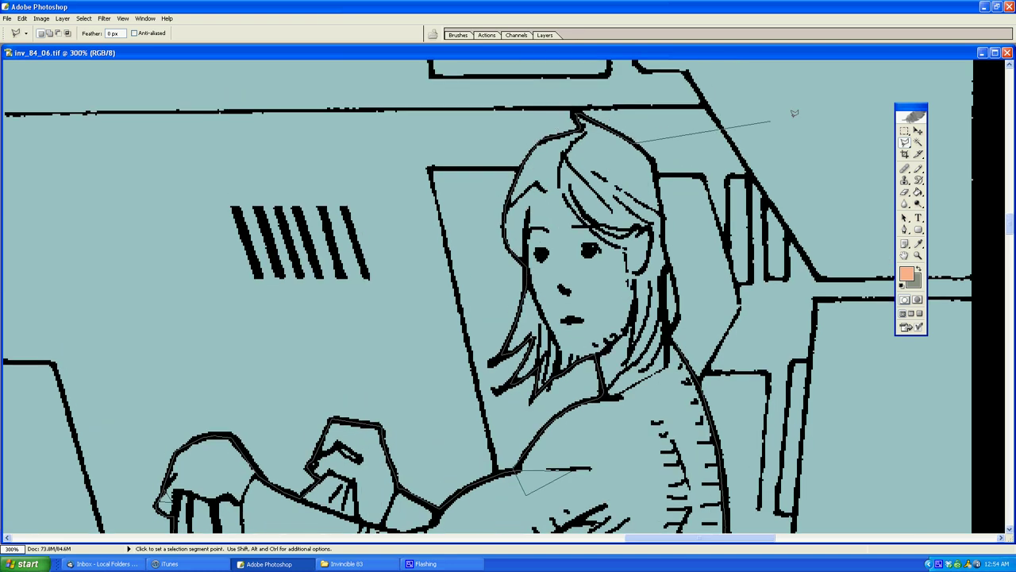
{"action": "left_click_drag", "start_coordinate": [1001, 134], "coordinate": [891, 158]}
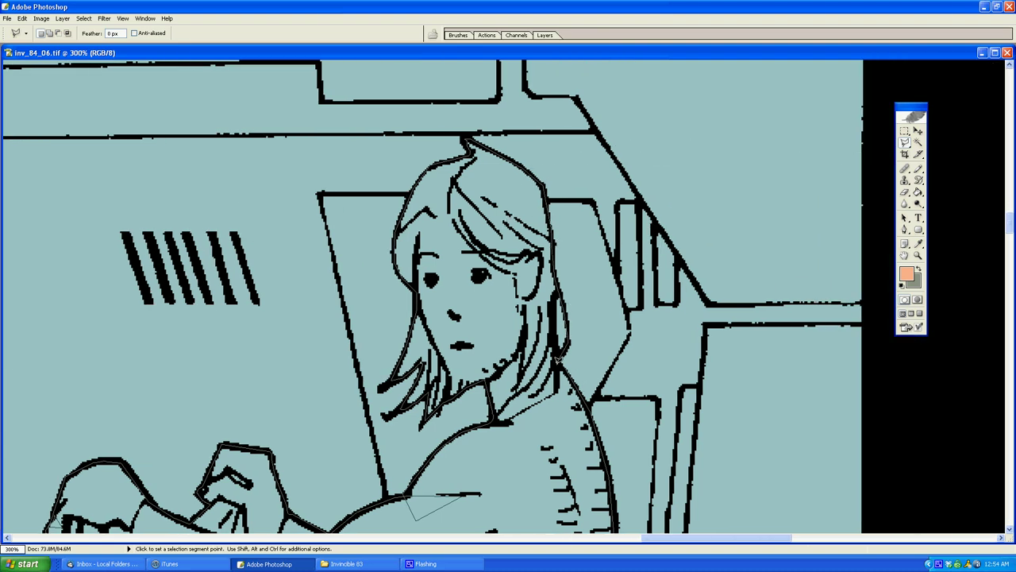
{"action": "double_click", "coordinate": [548, 403]}
{"action": "key", "text": "alt+BackSpace"}
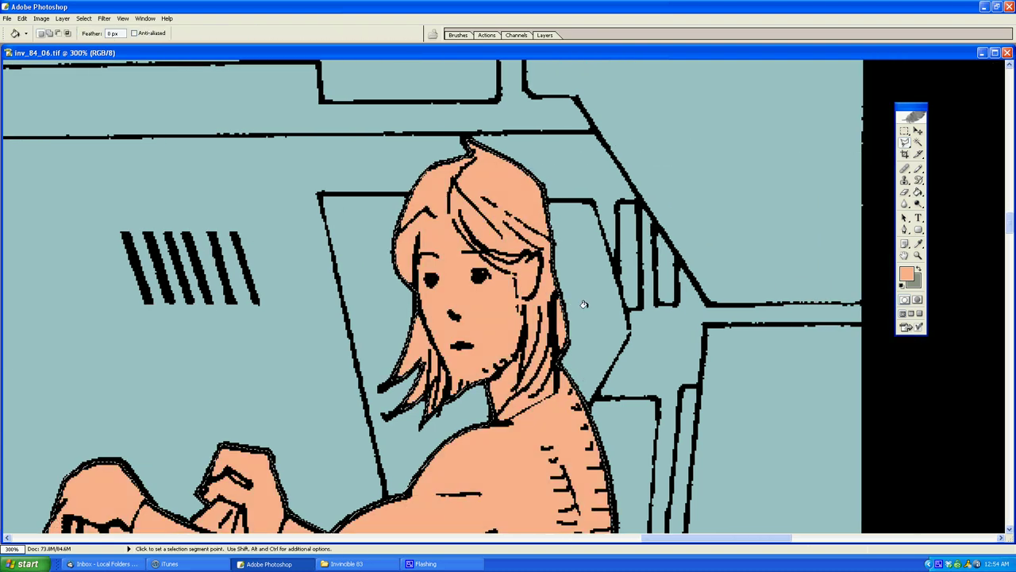
Step: Replace the figure's selection with a small lasso in the background, and review the flats across the whole page
{"action": "left_click", "coordinate": [641, 300]}
{"action": "left_click", "coordinate": [675, 373]}
{"action": "double_click", "coordinate": [684, 312]}
{"action": "left_click", "coordinate": [918, 256]}
{"action": "left_click", "coordinate": [508, 264], "text": "alt"}
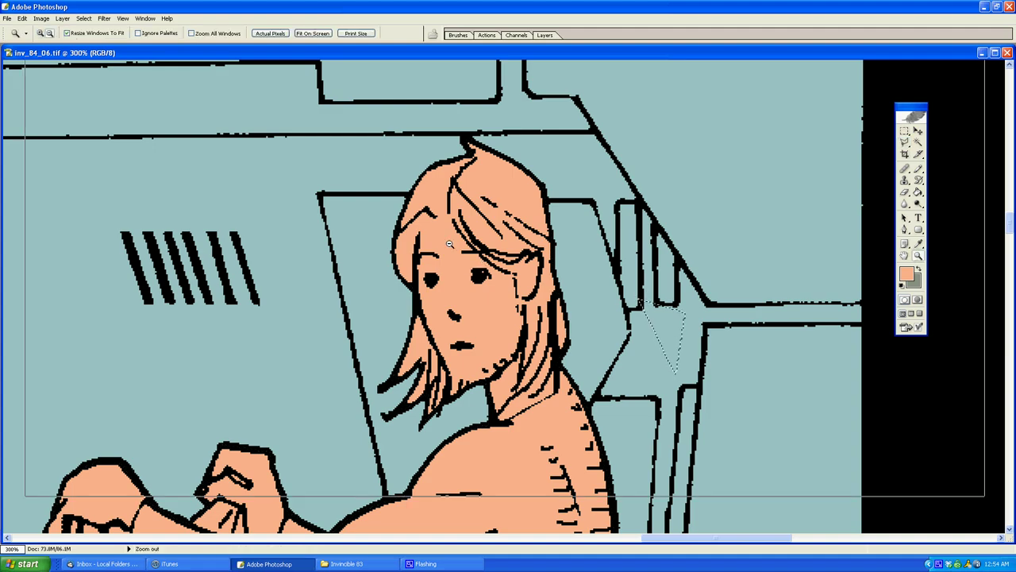
{"action": "left_click", "coordinate": [348, 224], "text": "alt"}
{"action": "left_click", "coordinate": [360, 291], "text": "alt"}
{"action": "left_click", "coordinate": [360, 295], "text": "alt"}
{"action": "left_click", "coordinate": [382, 315], "text": "alt"}
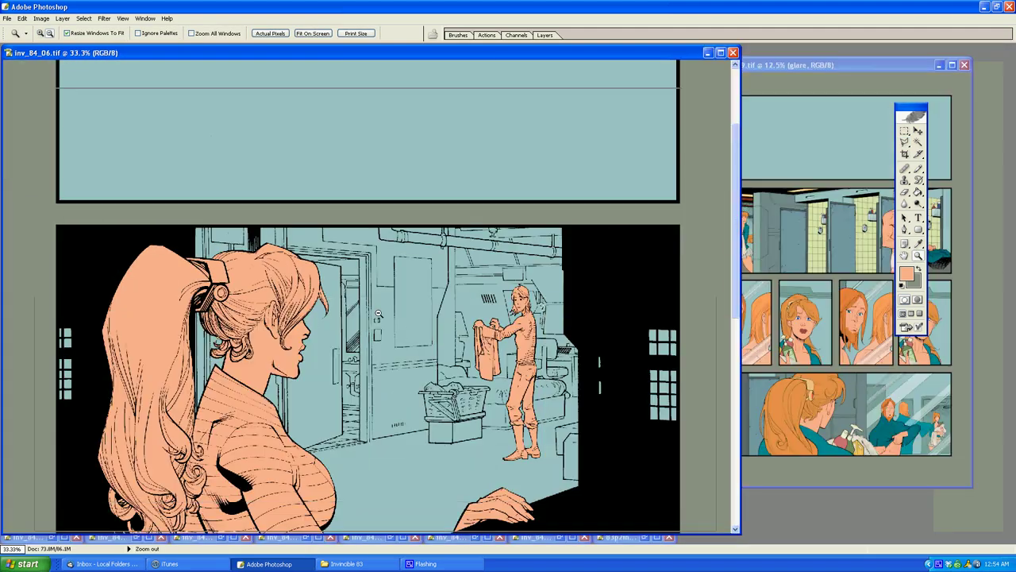
{"action": "left_click", "coordinate": [351, 306], "text": "alt"}
{"action": "left_click", "coordinate": [326, 229], "text": "alt"}
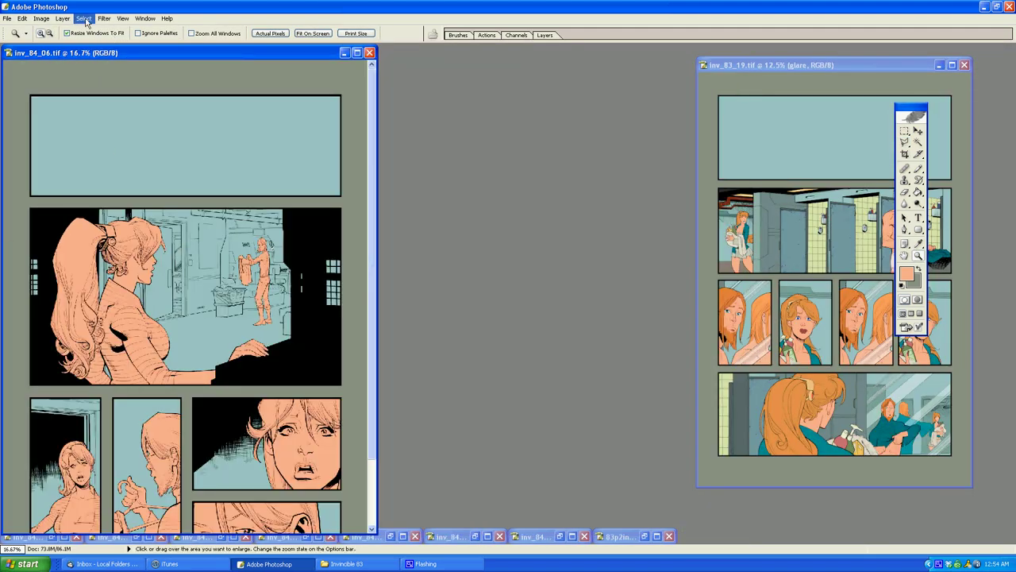
{"action": "left_click", "coordinate": [221, 244], "text": "alt"}
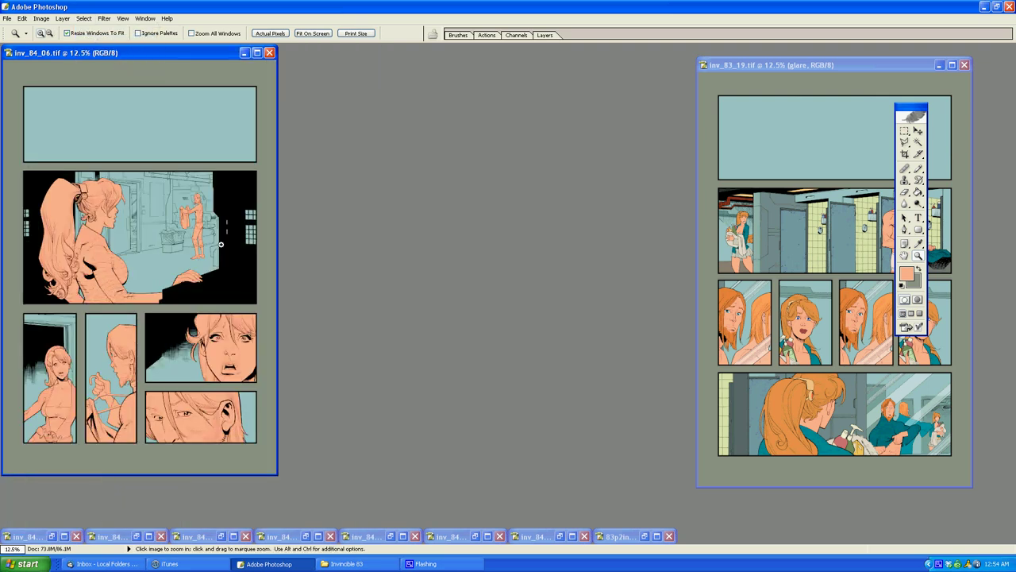
{"action": "left_click", "coordinate": [156, 282]}
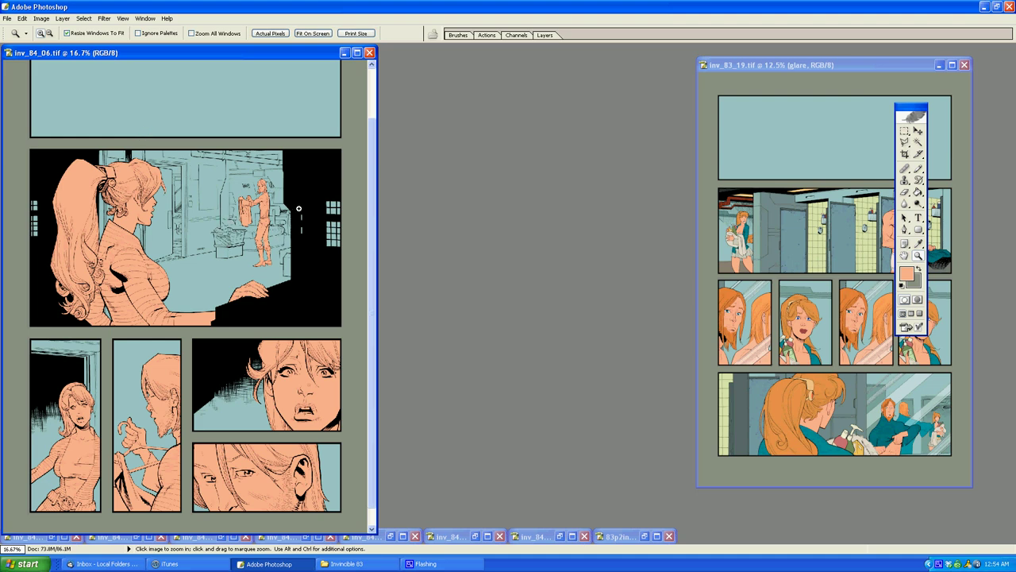
Step: Start a lasso around the open doorway behind the ponytailed woman, from her hair along the lintel and down the jamb to the floor
{"action": "left_click", "coordinate": [298, 209]}
{"action": "left_click", "coordinate": [257, 388]}
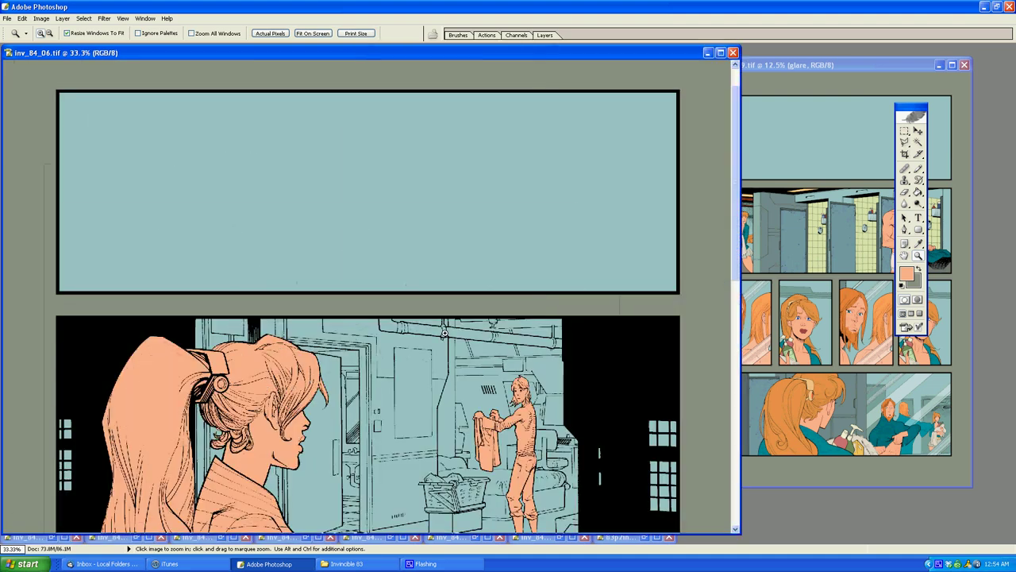
{"action": "left_click", "coordinate": [312, 384]}
{"action": "left_click", "coordinate": [502, 338]}
{"action": "left_click", "coordinate": [473, 192]}
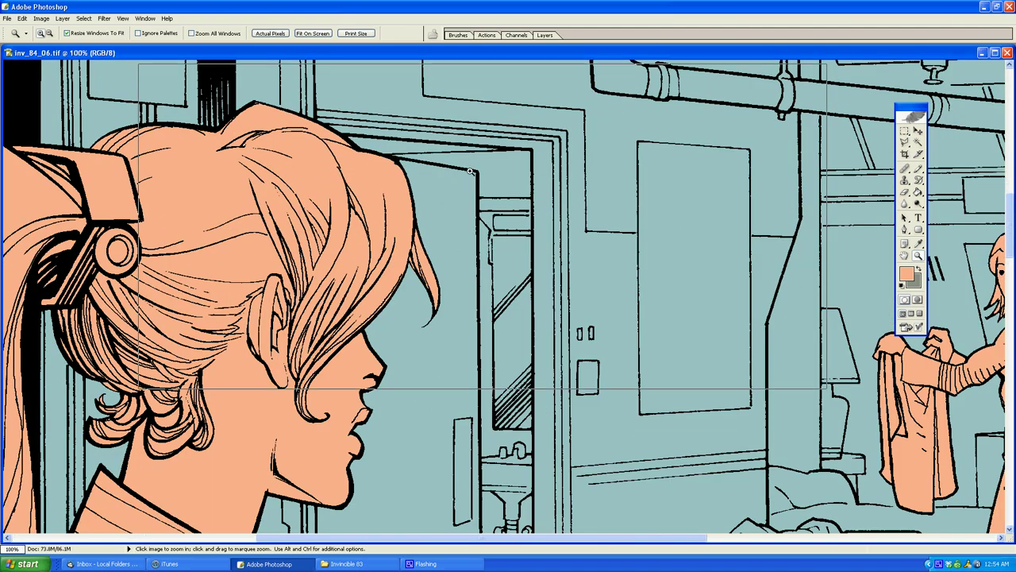
{"action": "left_click", "coordinate": [473, 192]}
{"action": "key", "text": "l"}
{"action": "left_click", "coordinate": [249, 192]}
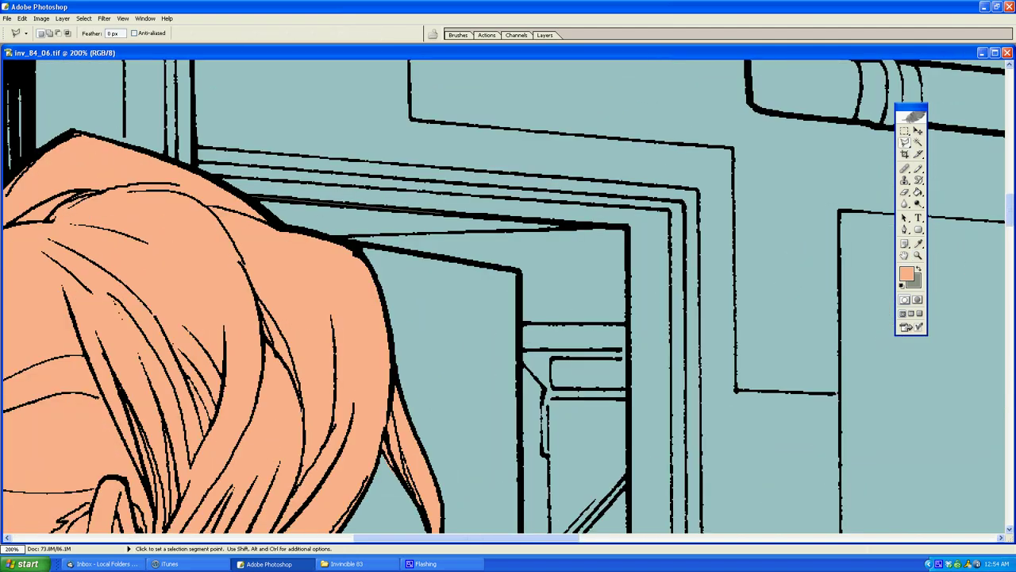
{"action": "left_click", "coordinate": [628, 225]}
{"action": "scroll", "coordinate": [635, 302], "scroll_direction": "down", "scroll_amount": 10}
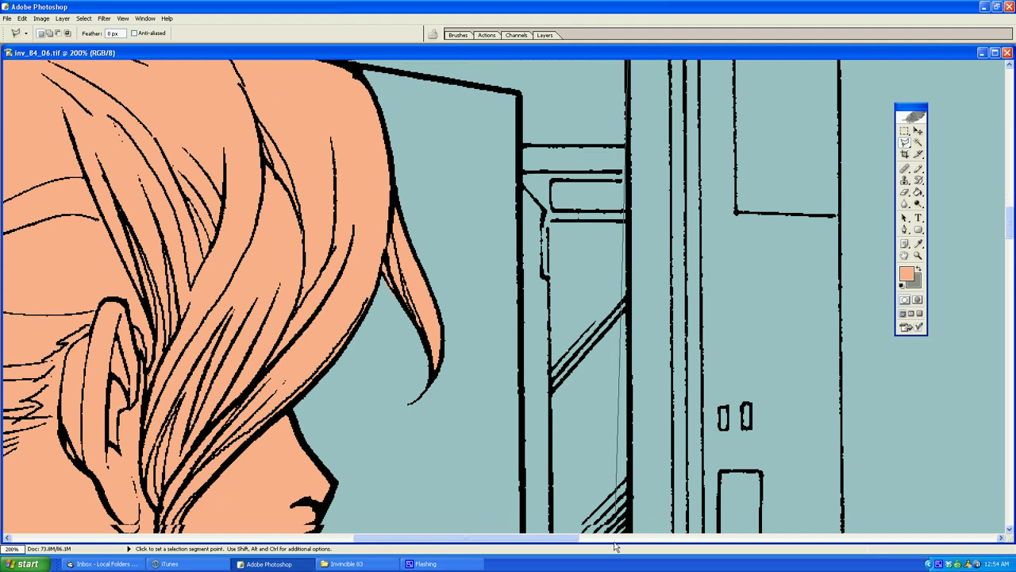
{"action": "left_click", "coordinate": [630, 285]}
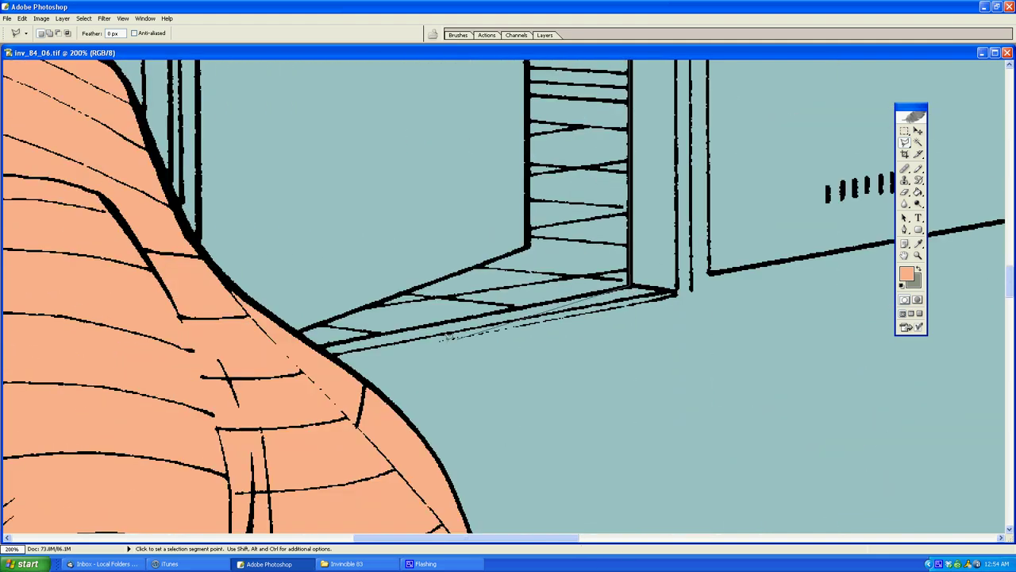
Step: Continue the doorway lasso along the threshold, through the woman's shoulder, and back along the door's lower edge
{"action": "left_click", "coordinate": [362, 338]}
{"action": "left_click", "coordinate": [271, 358]}
{"action": "left_click", "coordinate": [272, 347]}
{"action": "left_click", "coordinate": [298, 332]}
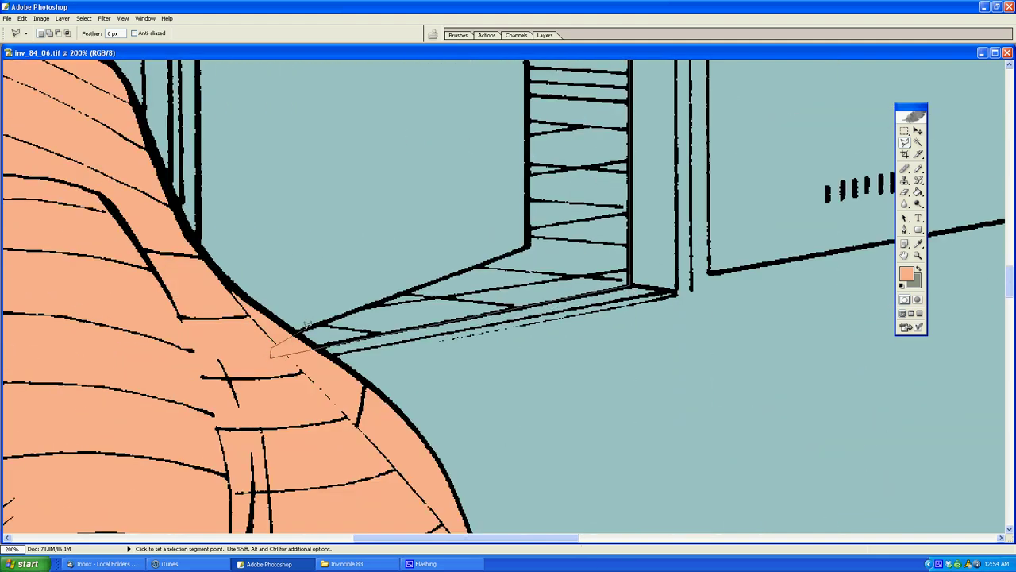
{"action": "left_click", "coordinate": [528, 243]}
Step: Run the doorway lasso up the door's vertical edge and along its top, closing the selection through the woman's hair
{"action": "scroll", "coordinate": [530, 207], "scroll_direction": "up", "scroll_amount": 8}
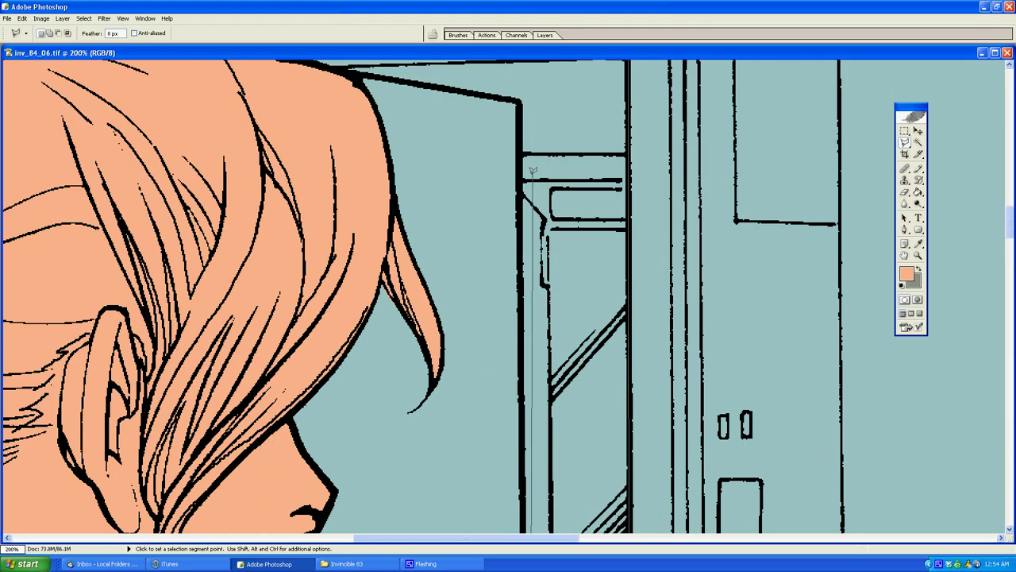
{"action": "scroll", "coordinate": [520, 158], "scroll_direction": "up", "scroll_amount": 3}
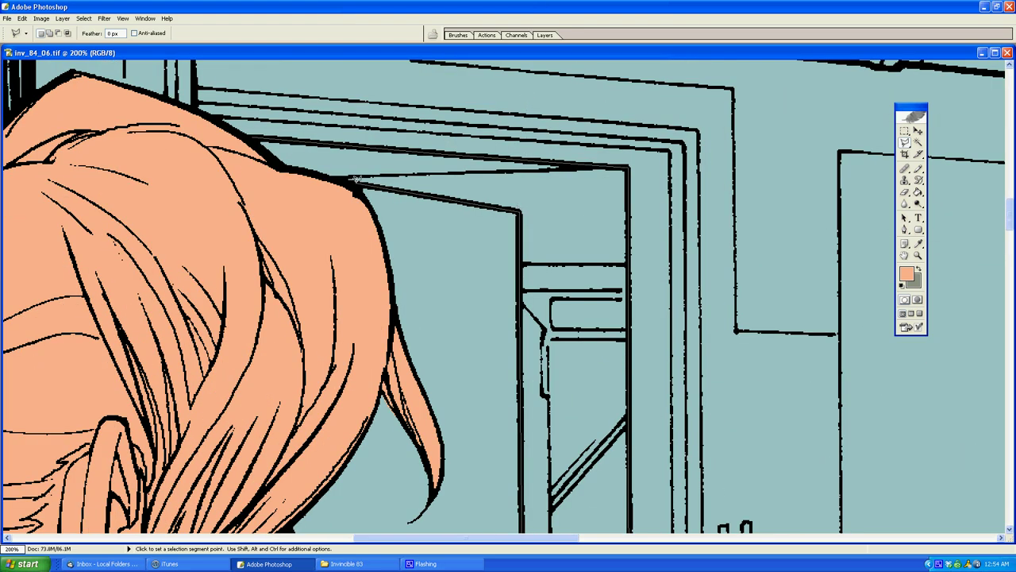
{"action": "left_click", "coordinate": [214, 156]}
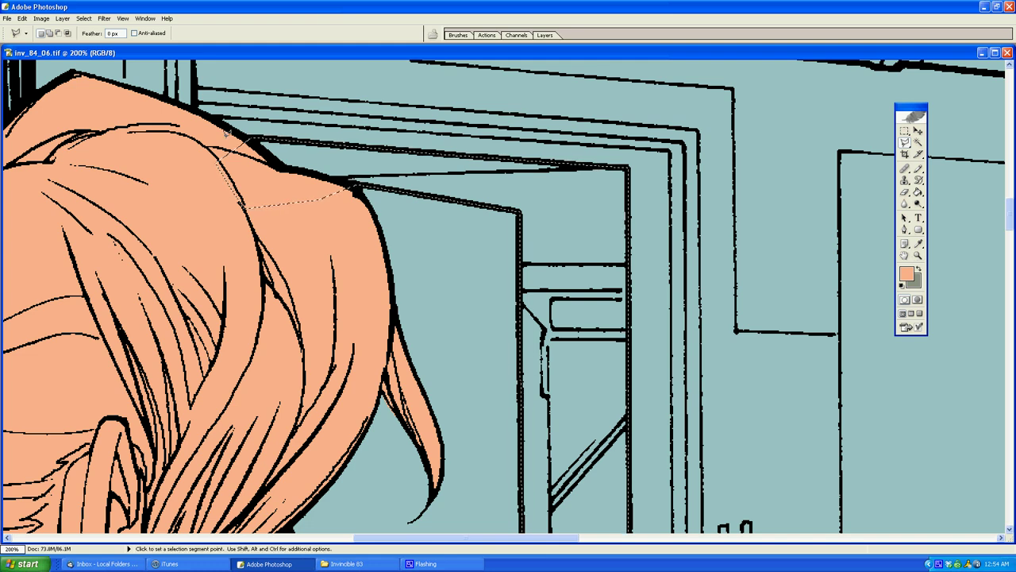
Step: Fill the selected doorway with a light green
{"action": "left_click", "coordinate": [907, 274]}
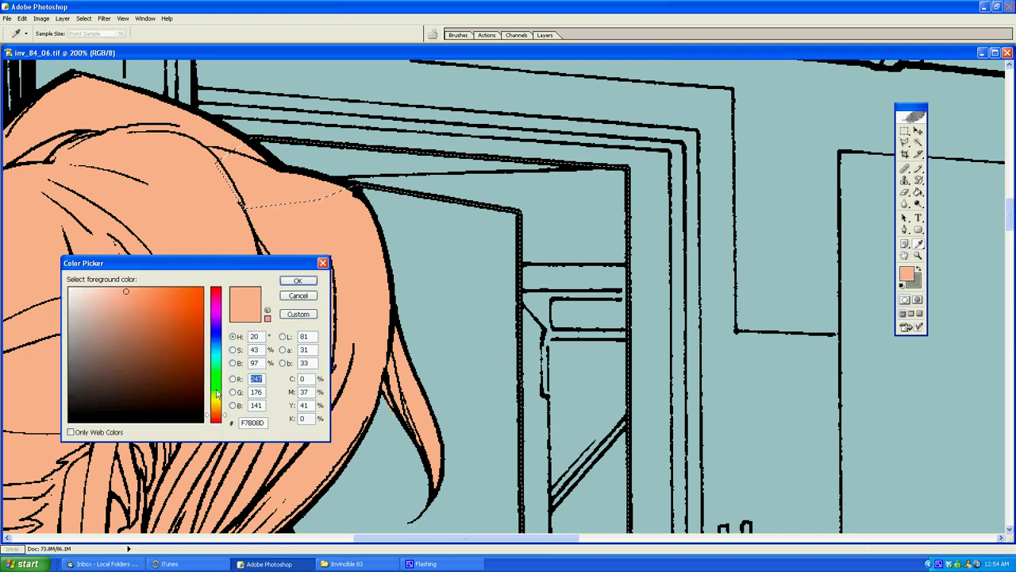
{"action": "left_click", "coordinate": [215, 391]}
{"action": "left_click", "coordinate": [298, 281]}
{"action": "key", "text": "g"}
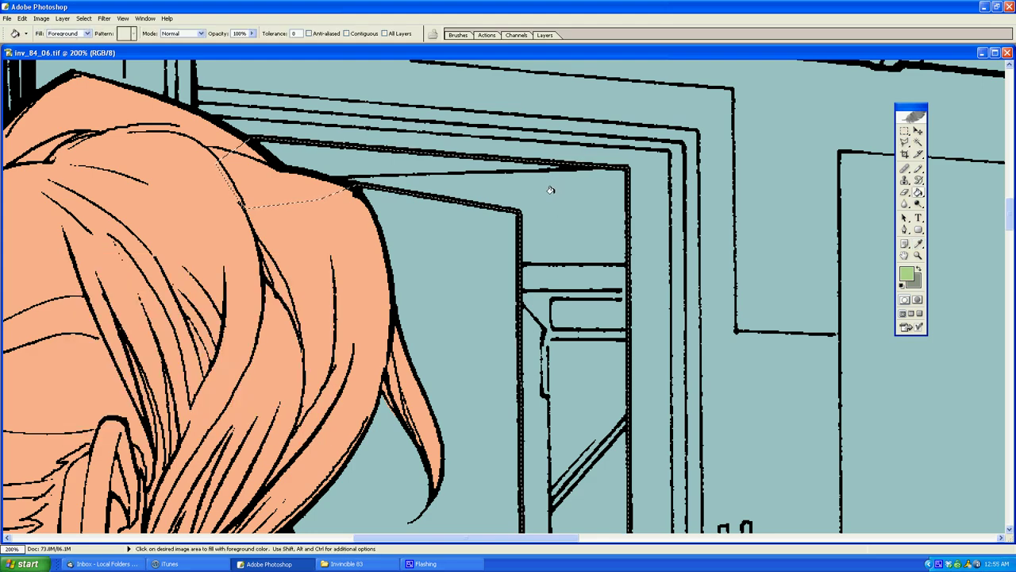
Step: Lasso the tiled floor area inside the doorway, looping across the door, the woman's shoulder and the wall beyond the jamb
{"action": "key", "text": "l"}
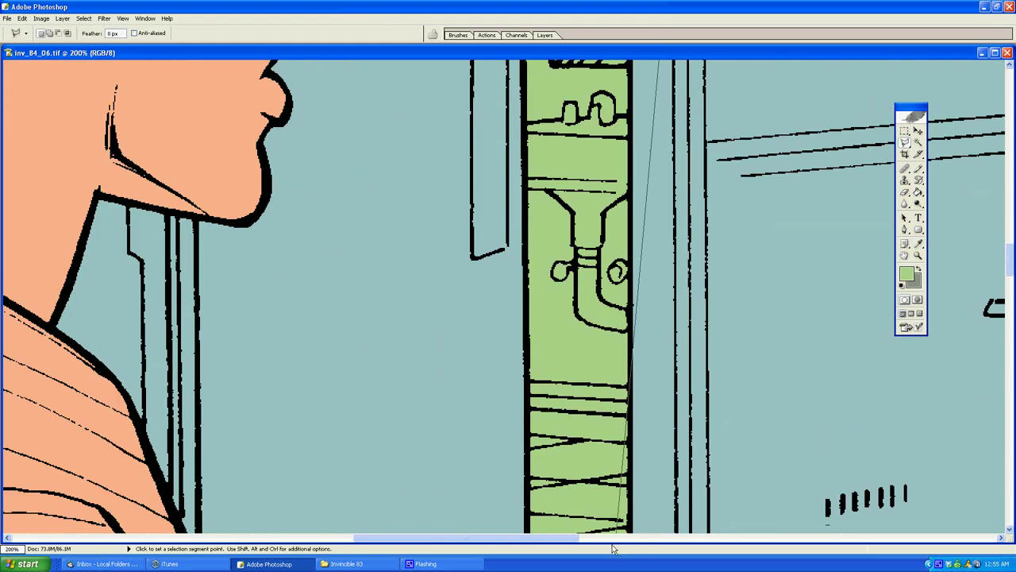
{"action": "left_click", "coordinate": [641, 214]}
{"action": "left_click", "coordinate": [662, 293]}
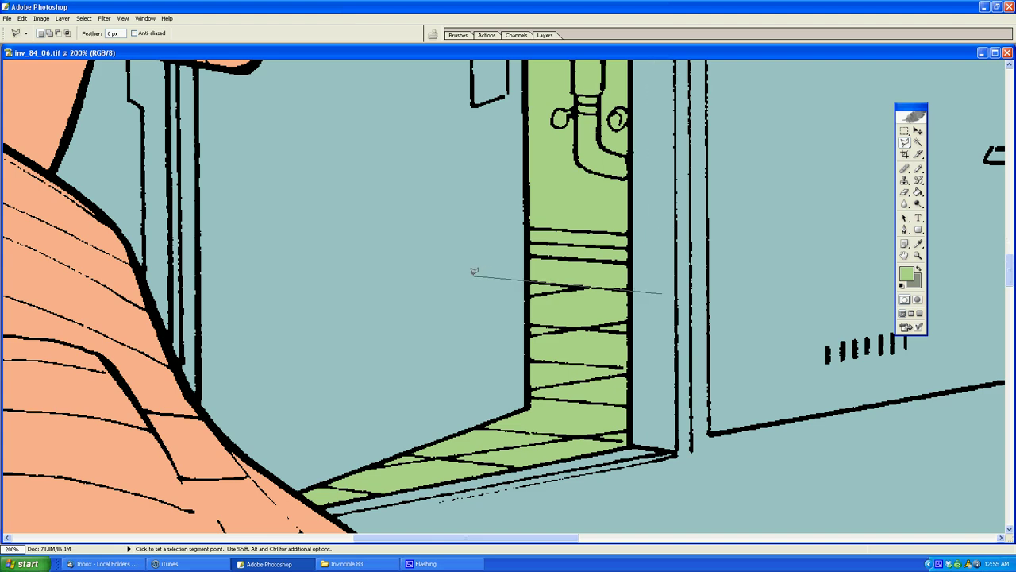
{"action": "left_click", "coordinate": [246, 399]}
{"action": "left_click", "coordinate": [236, 482]}
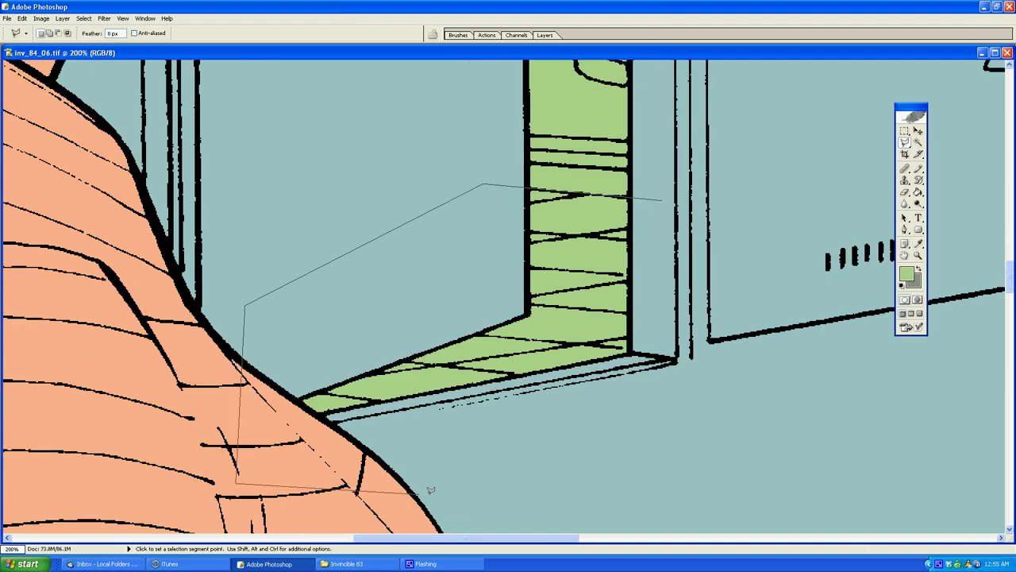
{"action": "left_click", "coordinate": [441, 494]}
{"action": "left_click", "coordinate": [640, 458]}
{"action": "left_click", "coordinate": [768, 318]}
{"action": "double_click", "coordinate": [753, 220]}
Step: Fill the doorway's tiled floor with a pale cream
{"action": "left_click", "coordinate": [906, 273]}
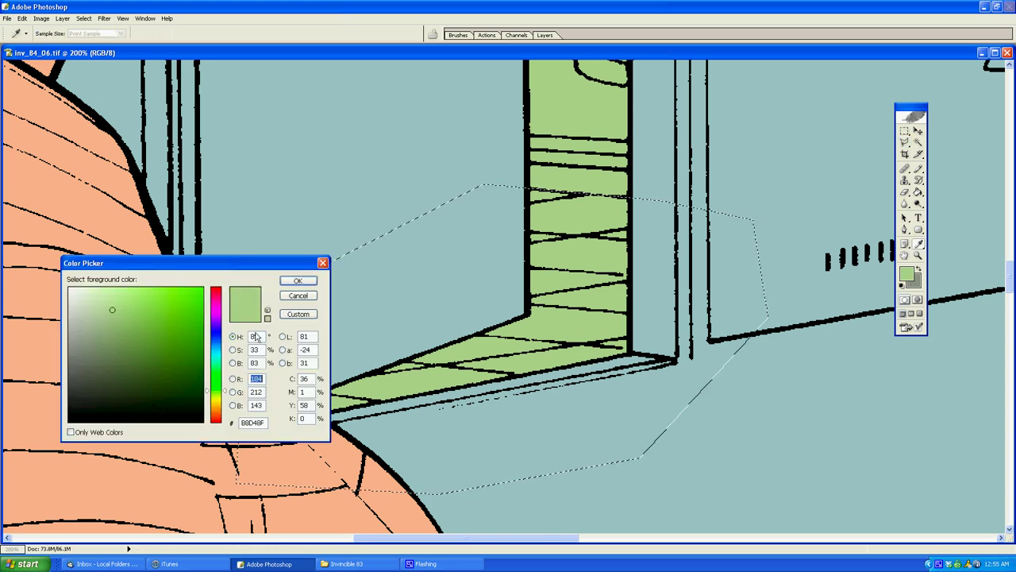
{"action": "left_click", "coordinate": [98, 292]}
{"action": "left_click", "coordinate": [298, 281]}
{"action": "key", "text": "g"}
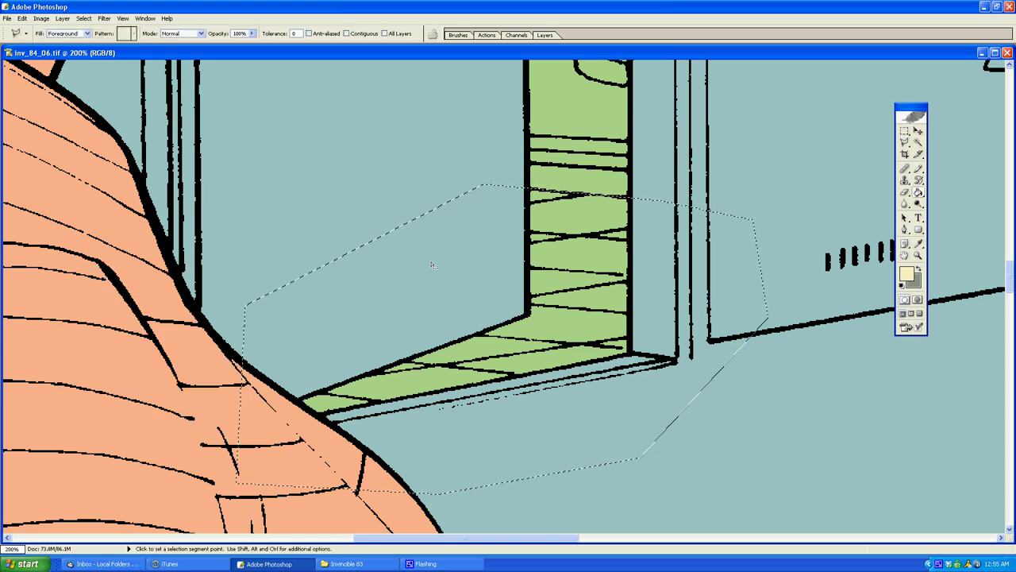
{"action": "left_click", "coordinate": [571, 258]}
Step: Lasso the baseboard strip between the tiled floor and the green wall in the doorway
{"action": "key", "text": "l"}
{"action": "scroll", "coordinate": [699, 358], "scroll_direction": "up", "scroll_amount": 3}
{"action": "left_click", "coordinate": [717, 385]}
{"action": "left_click", "coordinate": [633, 348]}
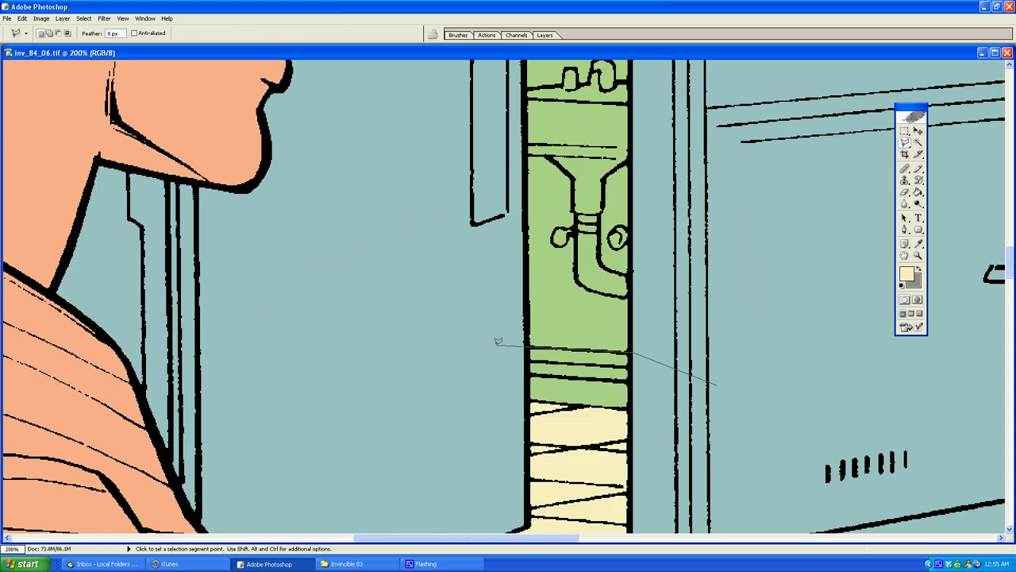
{"action": "double_click", "coordinate": [478, 412]}
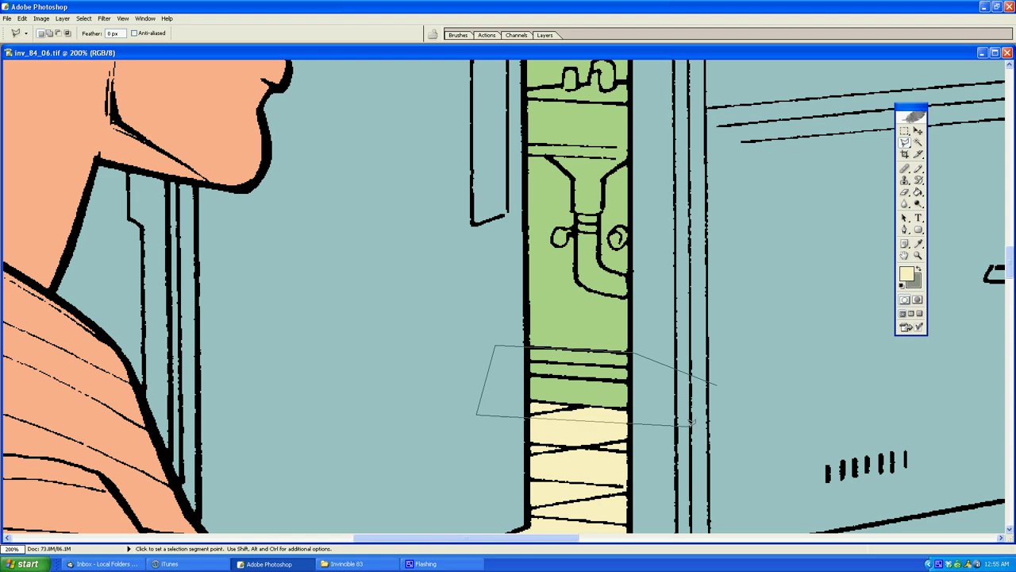
Step: Fill the baseboard strip with brown 826B3E
{"action": "left_click", "coordinate": [905, 273]}
{"action": "left_click", "coordinate": [219, 409]}
{"action": "left_click", "coordinate": [137, 352]}
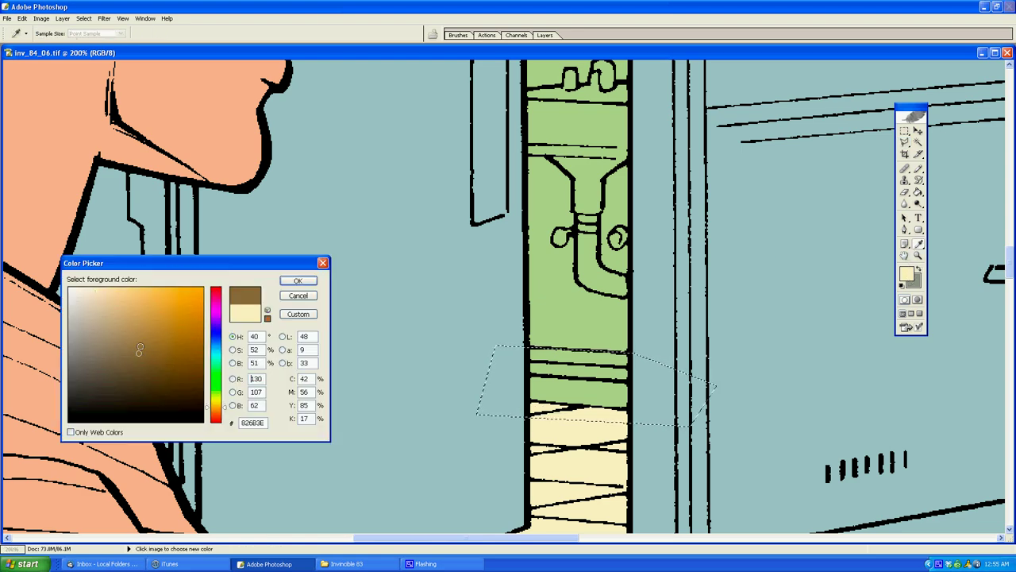
{"action": "left_click", "coordinate": [314, 280]}
{"action": "key", "text": "g"}
{"action": "left_click", "coordinate": [581, 389]}
Step: Lasso the sink in the doorway together with its faucet, drain and curved pipe
{"action": "key", "text": "l"}
{"action": "left_click", "coordinate": [745, 310]}
{"action": "scroll", "coordinate": [631, 329], "scroll_direction": "up", "scroll_amount": 9}
{"action": "scroll", "coordinate": [610, 389], "scroll_direction": "down", "scroll_amount": 10}
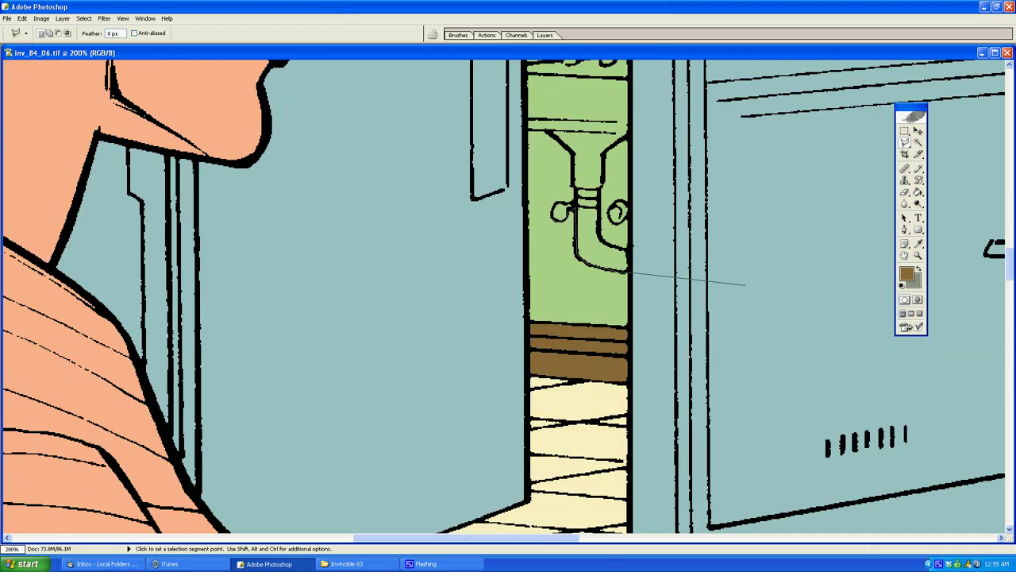
{"action": "scroll", "coordinate": [745, 284], "scroll_direction": "up", "scroll_amount": 3}
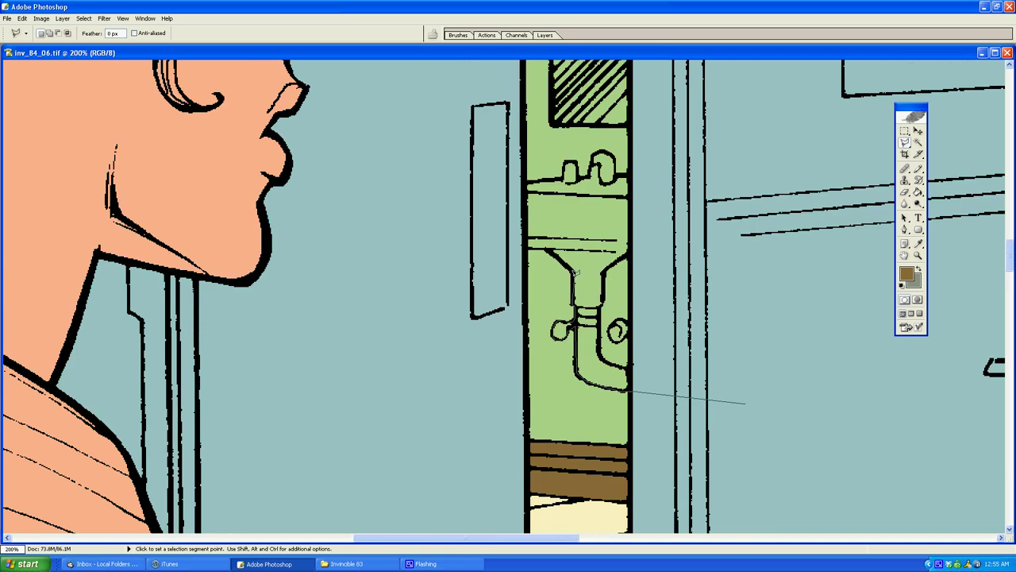
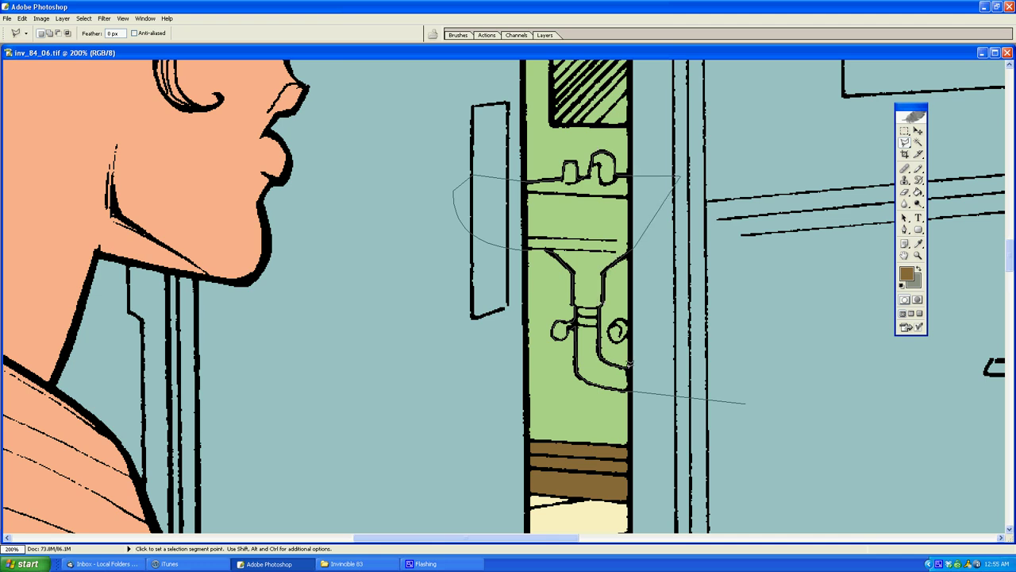
{"action": "double_click", "coordinate": [744, 403]}
Step: Fill the sink and its pipe with light beige F3DDB1 and clear the selection
{"action": "left_click", "coordinate": [906, 273]}
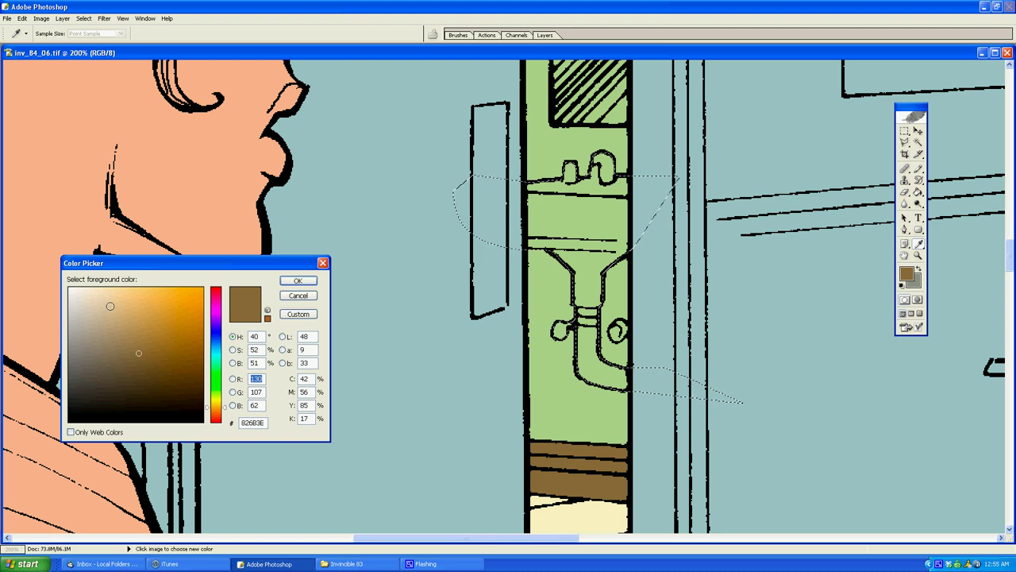
{"action": "left_click", "coordinate": [104, 294]}
{"action": "left_click", "coordinate": [296, 282]}
{"action": "key", "text": "alt+BackSpace"}
{"action": "key", "text": "ctrl+d"}
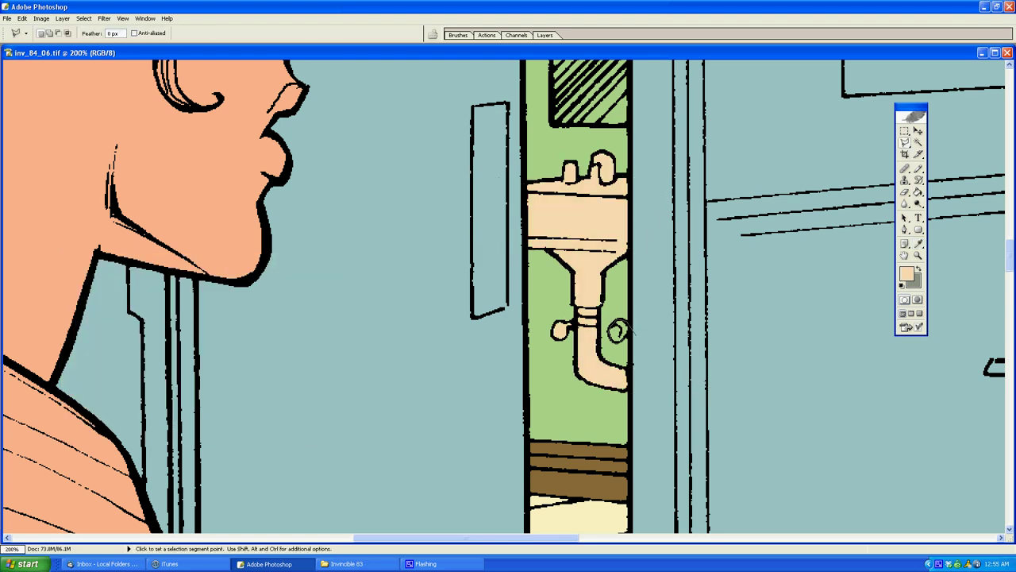
Step: Lasso the remaining valve knob beside the drainpipe and fill it with the sink's beige
{"action": "double_click", "coordinate": [645, 315]}
{"action": "key", "text": "g"}
{"action": "left_click", "coordinate": [620, 330]}
Step: Lasso the plumbing below the sink basin, including the drain, curved pipe and both valve knobs
{"action": "key", "text": "l"}
{"action": "left_click", "coordinate": [535, 252]}
{"action": "left_click", "coordinate": [505, 389]}
{"action": "left_click", "coordinate": [575, 462]}
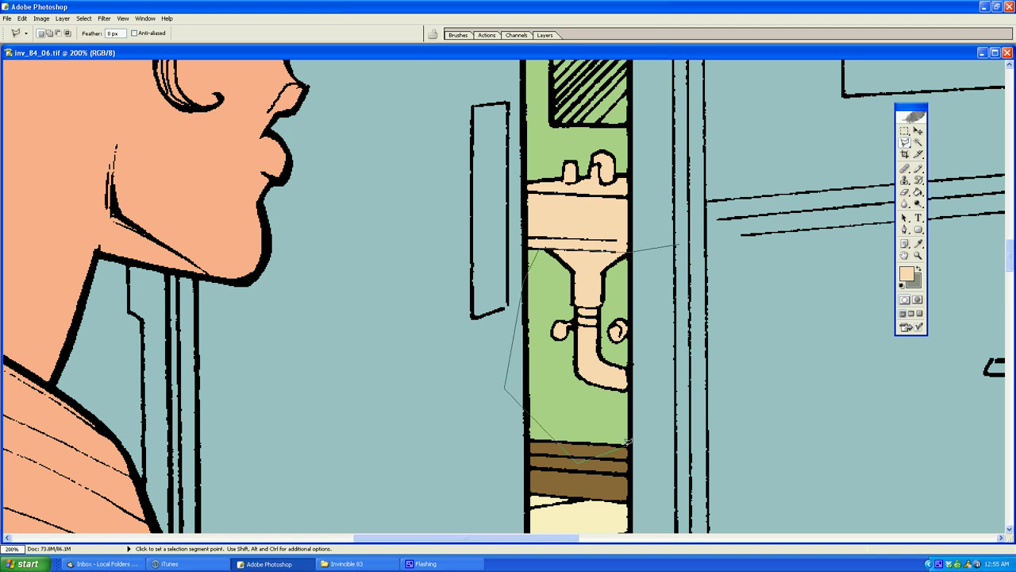
{"action": "double_click", "coordinate": [722, 298]}
Step: Fill the pipe and valve knobs below the sink with a dark warm grey
{"action": "left_click", "coordinate": [906, 274]}
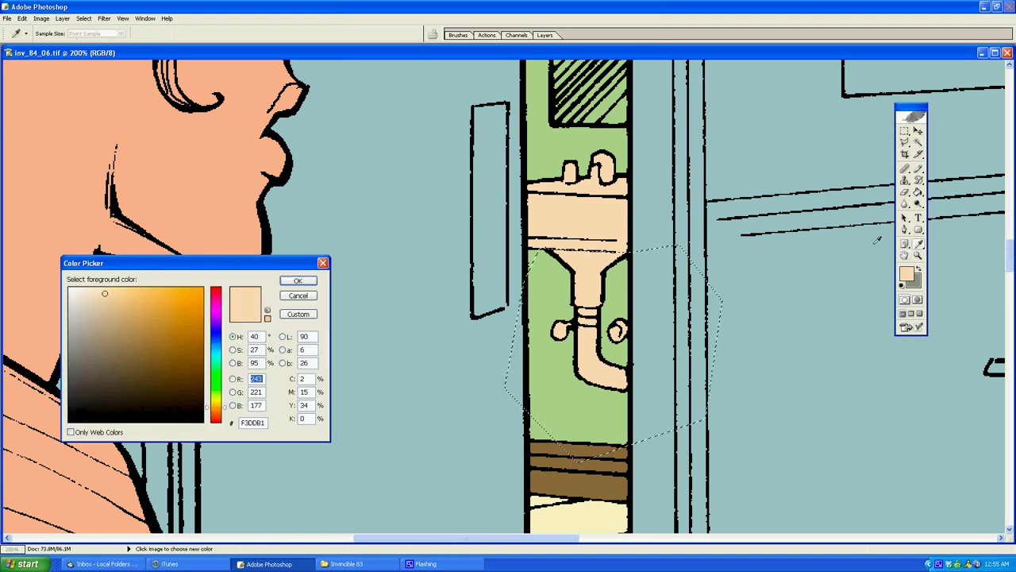
{"action": "left_click", "coordinate": [84, 351]}
{"action": "left_click", "coordinate": [300, 280]}
{"action": "key", "text": "g"}
{"action": "left_click", "coordinate": [589, 275]}
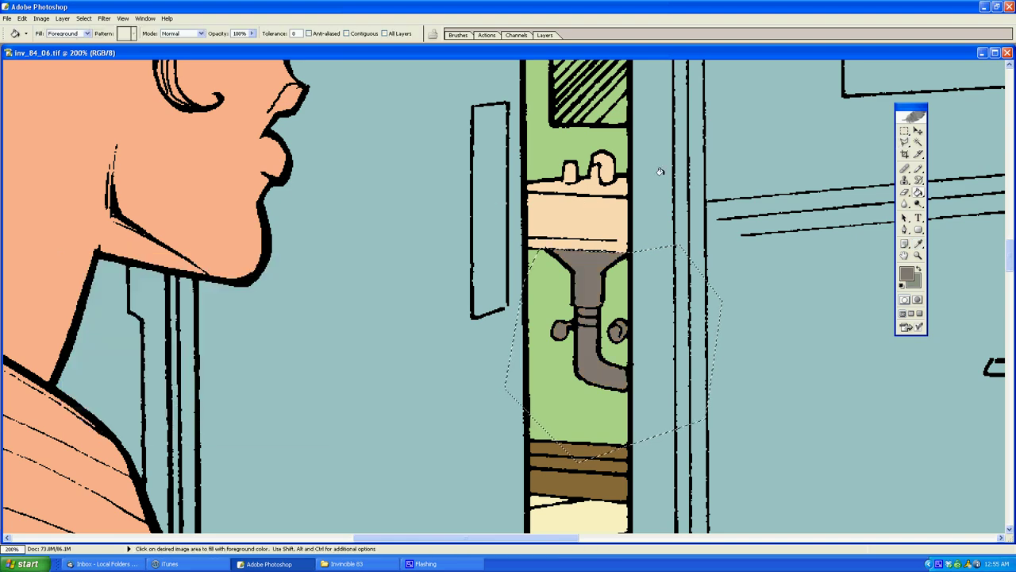
Step: Lasso the funnel-shaped upper part of the drain and fill it with the beige sampled from the sink
{"action": "key", "text": "l"}
{"action": "scroll", "coordinate": [710, 185], "scroll_direction": "up", "scroll_amount": 1}
{"action": "left_click", "coordinate": [594, 327]}
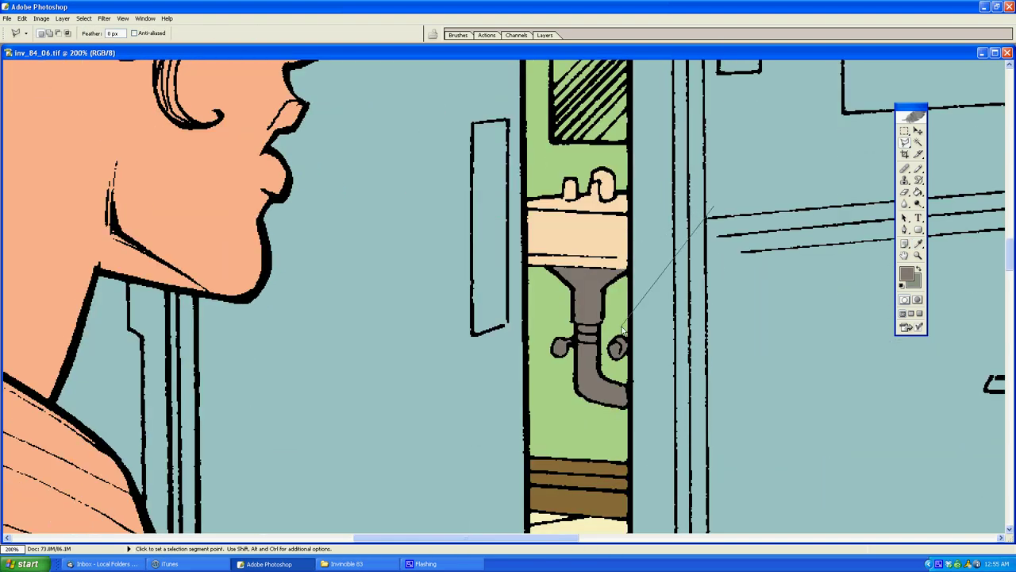
{"action": "left_click", "coordinate": [536, 241]}
{"action": "double_click", "coordinate": [671, 228]}
{"action": "key", "text": "g"}
{"action": "left_click", "coordinate": [589, 240], "text": "alt"}
{"action": "left_click", "coordinate": [586, 285]}
Step: Lasso the mirror above the sink together with the light fixture over it, following the mirror's lower and side edges
{"action": "key", "text": "l"}
{"action": "left_click", "coordinate": [720, 186]}
{"action": "scroll", "coordinate": [708, 6], "scroll_direction": "up", "scroll_amount": 3}
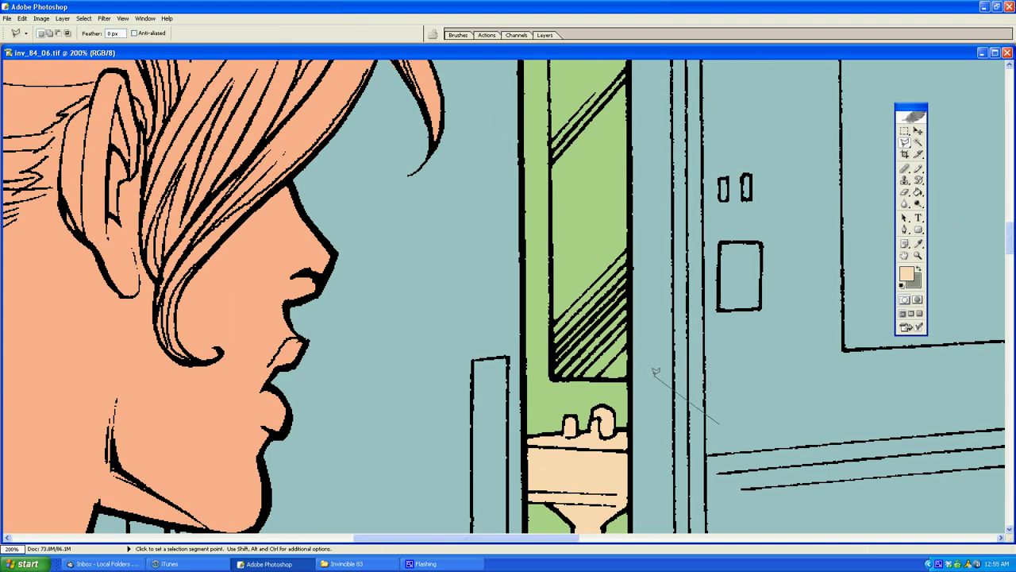
{"action": "left_click", "coordinate": [551, 376]}
{"action": "scroll", "coordinate": [551, 171], "scroll_direction": "up", "scroll_amount": 2}
{"action": "scroll", "coordinate": [549, 143], "scroll_direction": "up", "scroll_amount": 2}
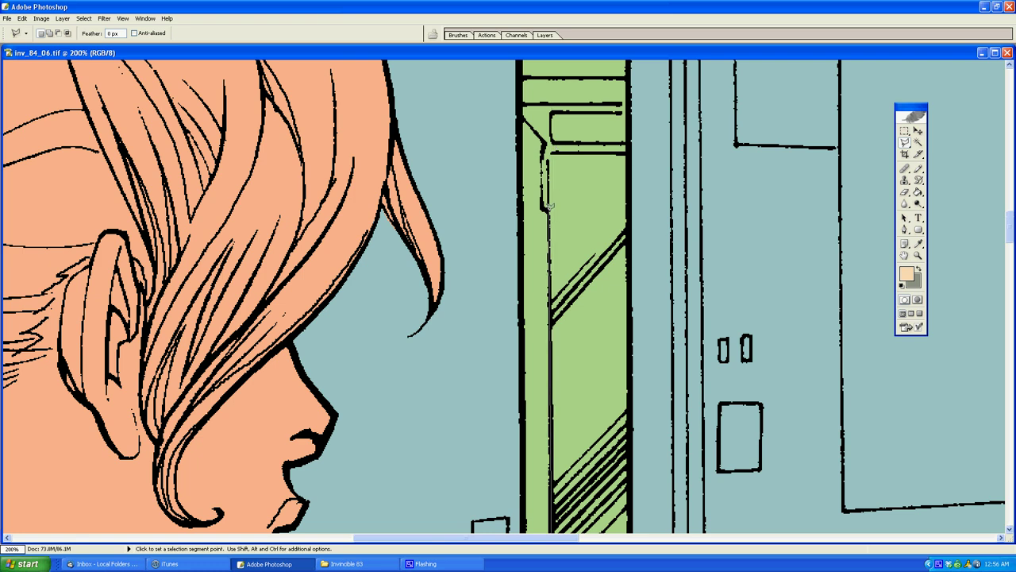
{"action": "scroll", "coordinate": [540, 118], "scroll_direction": "up", "scroll_amount": 1}
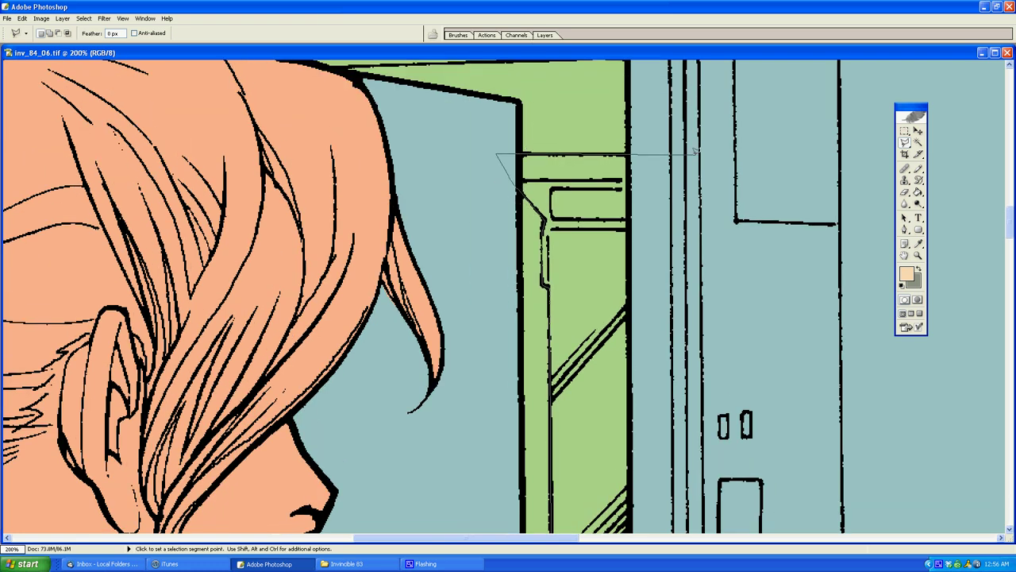
{"action": "scroll", "coordinate": [738, 222], "scroll_direction": "down", "scroll_amount": 3}
{"action": "double_click", "coordinate": [722, 253]}
Step: Fill the selected mirror and light fixture with pale blue D6EEEA
{"action": "left_click", "coordinate": [906, 273]}
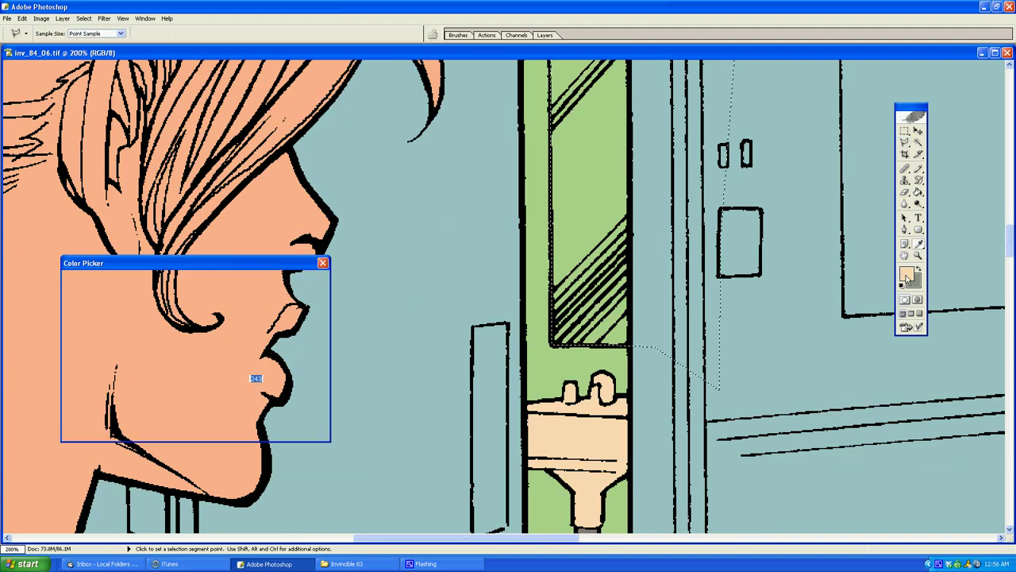
{"action": "left_click", "coordinate": [718, 134]}
{"action": "left_click", "coordinate": [85, 295]}
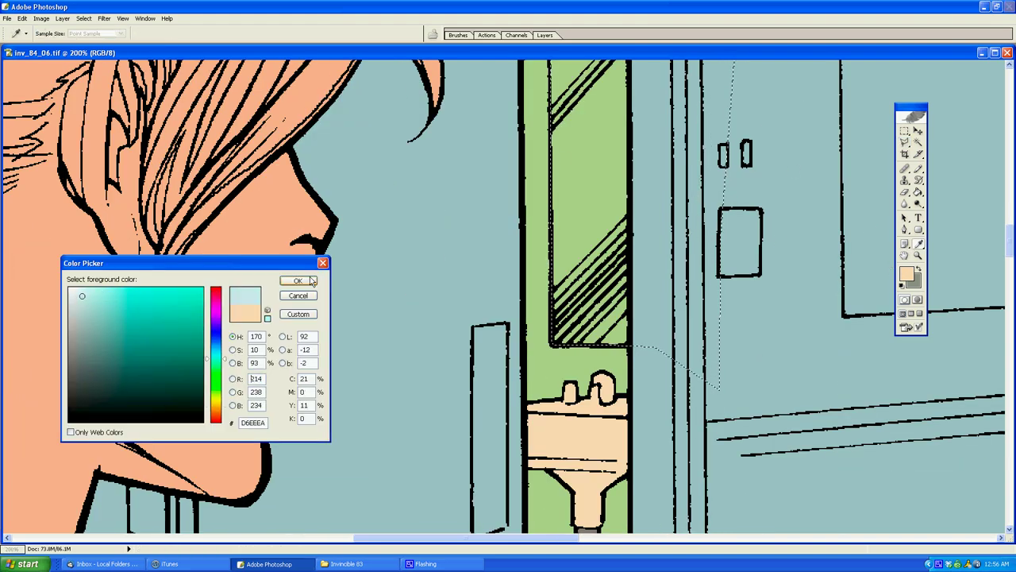
{"action": "left_click", "coordinate": [305, 281]}
{"action": "key", "text": "g"}
{"action": "left_click", "coordinate": [577, 225]}
Step: Lasso the light fixture above the mirror, including its narrow side bracket
{"action": "key", "text": "l"}
{"action": "left_click", "coordinate": [776, 203]}
{"action": "scroll", "coordinate": [770, 200], "scroll_direction": "up", "scroll_amount": 4}
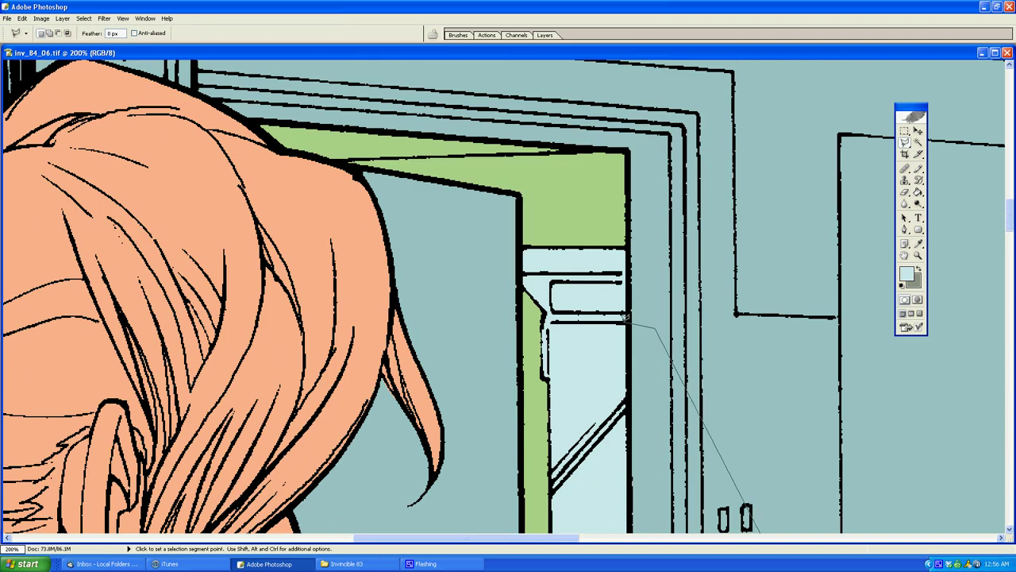
{"action": "left_click_drag", "start_coordinate": [547, 376], "coordinate": [608, 184]}
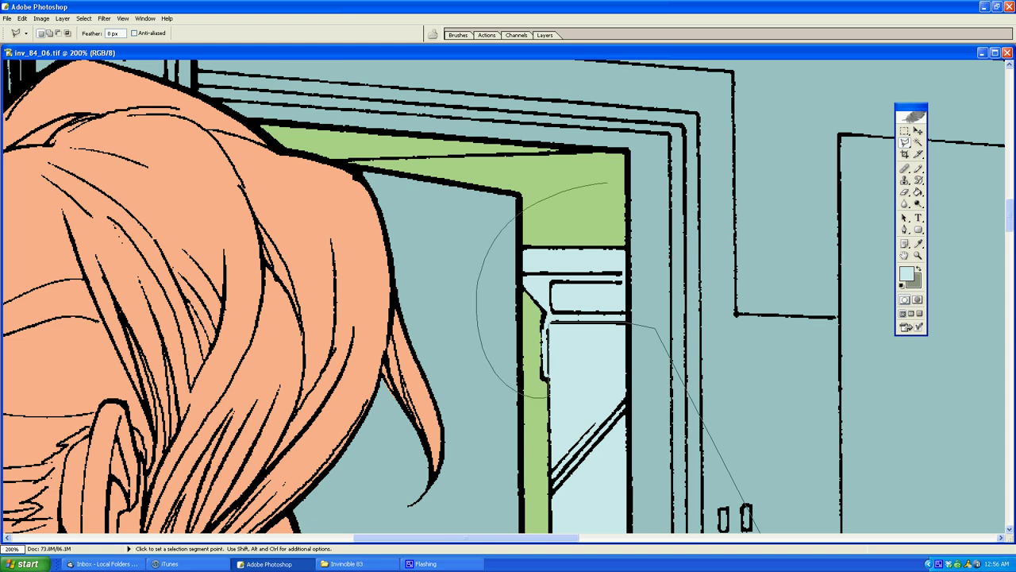
{"action": "double_click", "coordinate": [726, 208]}
Step: Fill the light fixture with grey-green 738683
{"action": "left_click", "coordinate": [907, 273]}
{"action": "left_click", "coordinate": [107, 344]}
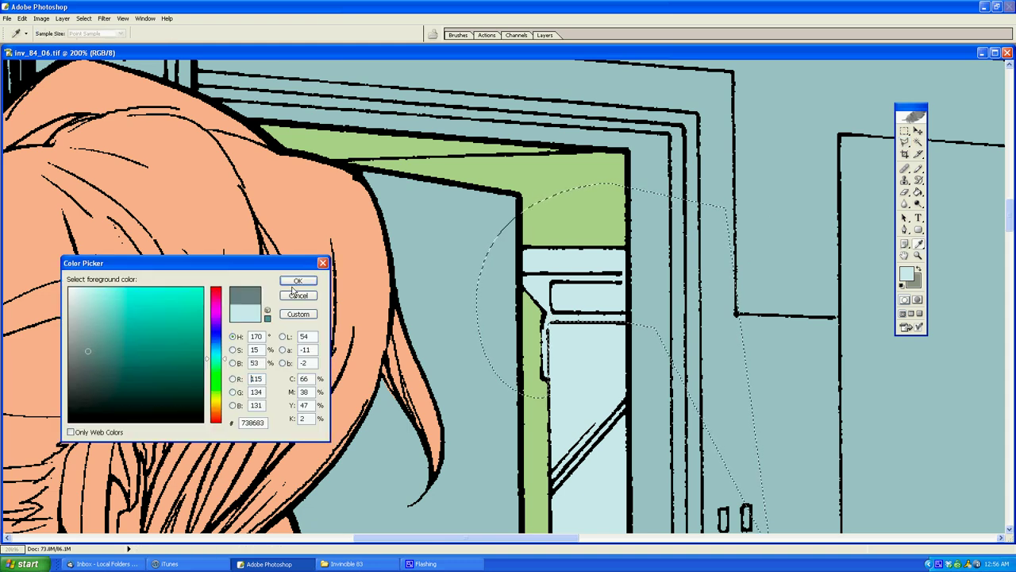
{"action": "left_click", "coordinate": [295, 282]}
{"action": "key", "text": "g"}
{"action": "left_click", "coordinate": [588, 297]}
Step: Lasso the ceiling wedge at the top of the doorway and fill it with lighter green DEF2C0, derived from the sampled wall green
{"action": "key", "text": "l"}
{"action": "left_click", "coordinate": [776, 204]}
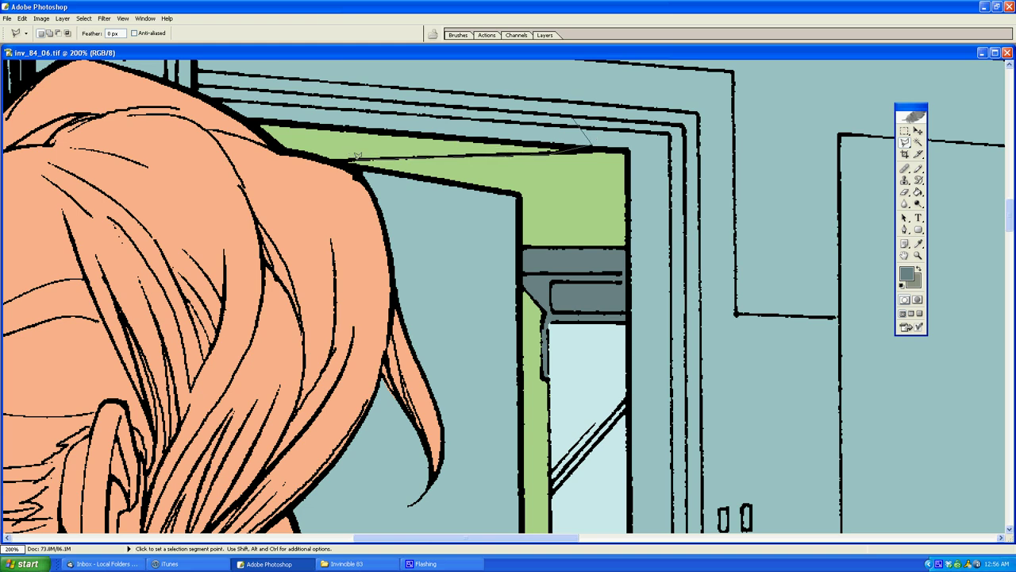
{"action": "left_click_drag", "start_coordinate": [235, 104], "coordinate": [574, 115]}
{"action": "key", "text": "g"}
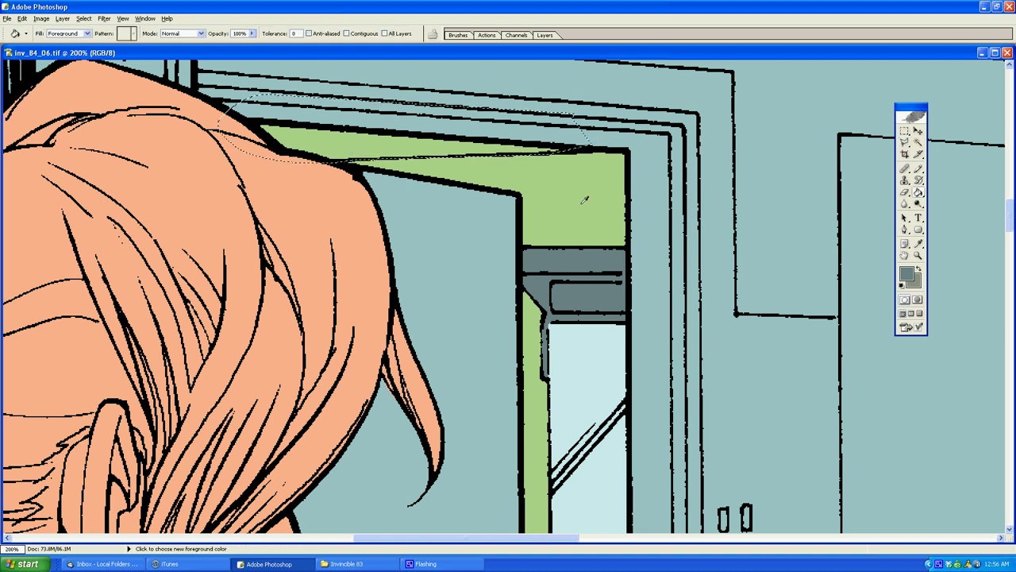
{"action": "left_click", "coordinate": [585, 199], "text": "alt"}
{"action": "left_click", "coordinate": [907, 273]}
{"action": "left_click", "coordinate": [97, 293]}
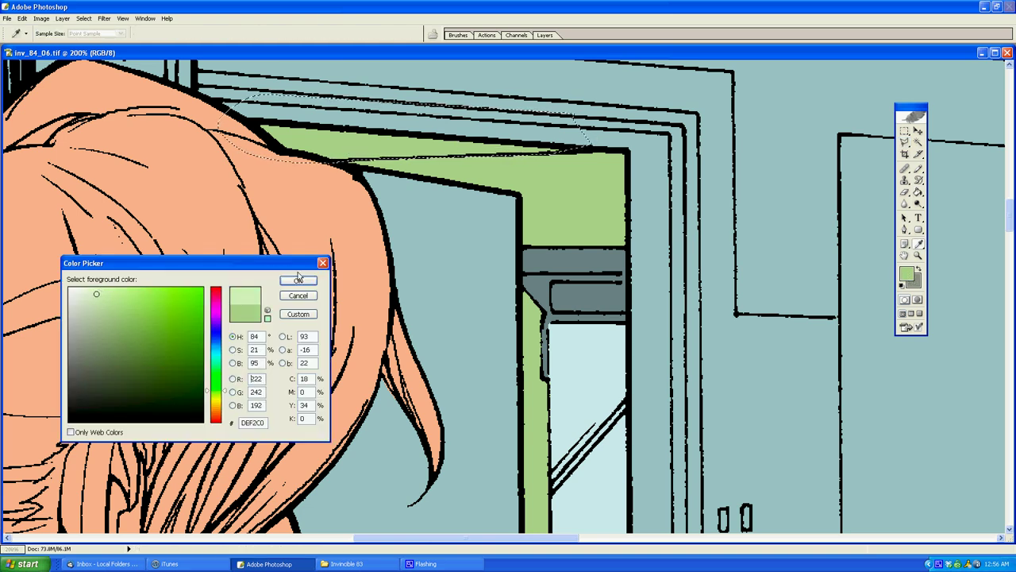
{"action": "left_click", "coordinate": [299, 280]}
{"action": "left_click", "coordinate": [493, 149]}
Step: Lasso the rectangular lamp panel inside the light fixture above the mirror
{"action": "key", "text": "l"}
{"action": "left_click", "coordinate": [636, 280]}
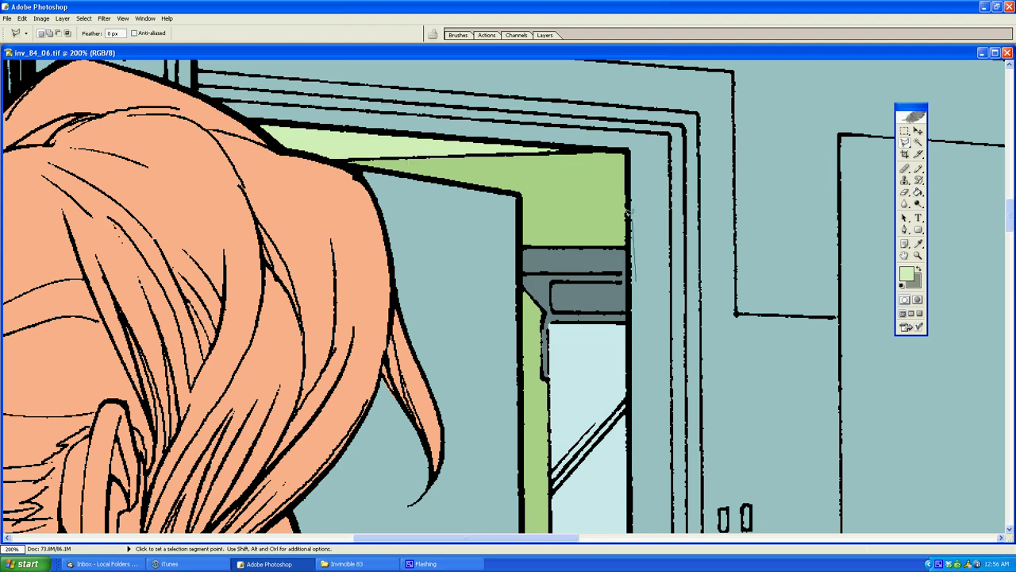
{"action": "left_click", "coordinate": [918, 255]}
{"action": "left_click", "coordinate": [509, 295], "text": "alt"}
{"action": "left_click", "coordinate": [509, 295], "text": "alt"}
{"action": "left_click", "coordinate": [509, 295], "text": "alt"}
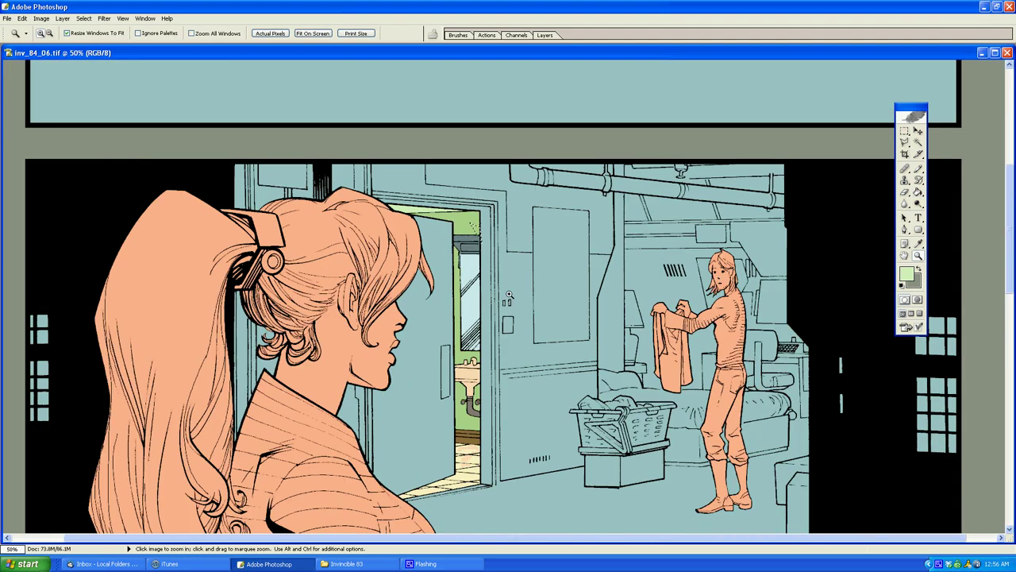
{"action": "left_click", "coordinate": [508, 295]}
{"action": "left_click", "coordinate": [508, 295]}
{"action": "left_click", "coordinate": [501, 234]}
{"action": "key", "text": "l"}
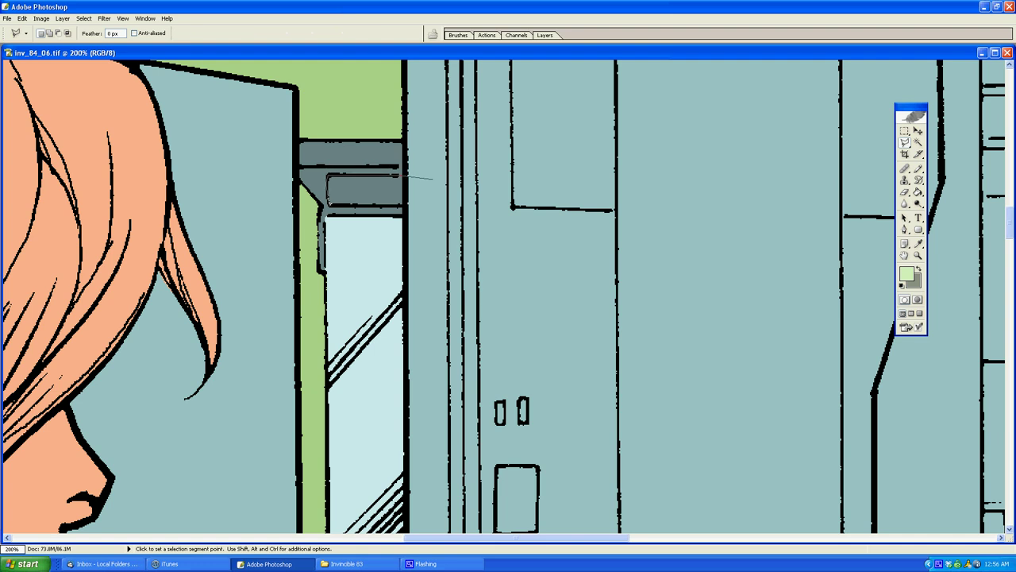
Step: Fill the fixture's lamp panel with a light yellow
{"action": "left_click", "coordinate": [910, 271]}
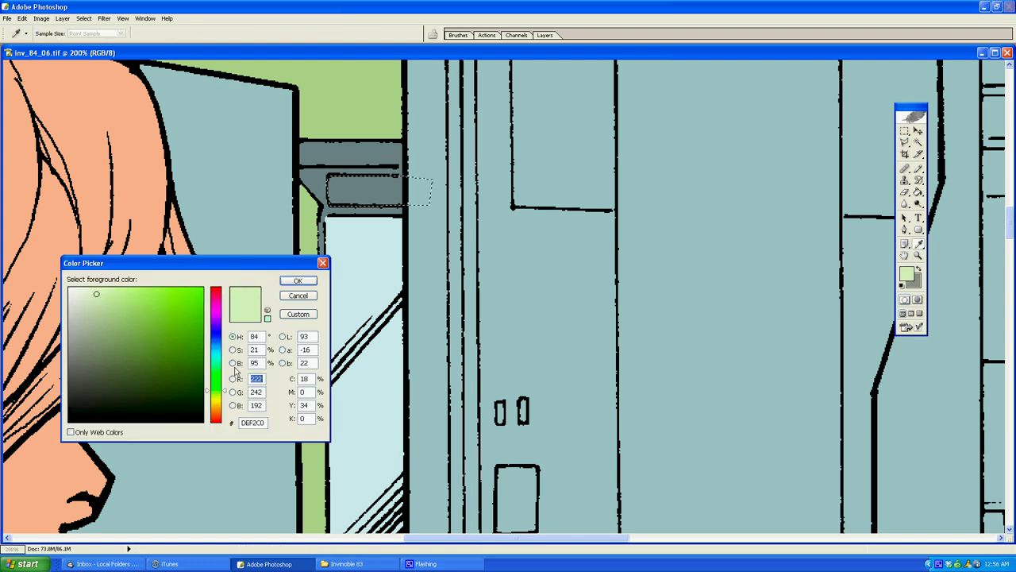
{"action": "left_click", "coordinate": [215, 402]}
{"action": "left_click", "coordinate": [122, 292]}
{"action": "left_click", "coordinate": [302, 282]}
{"action": "key", "text": "g"}
{"action": "left_click", "coordinate": [381, 193]}
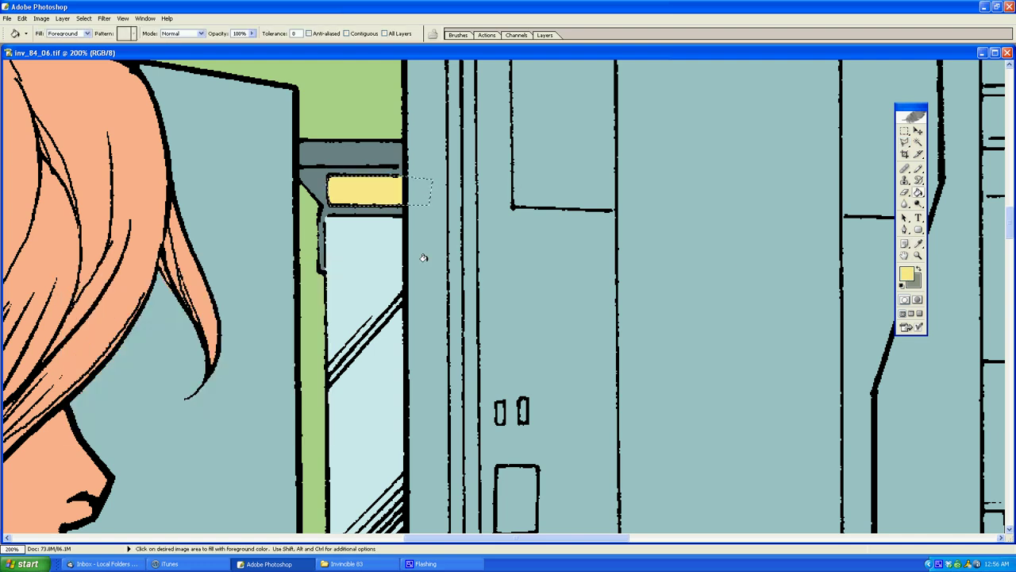
Step: Lasso the faucet and tap handle on top of the sink and fill them with a light warm grey
{"action": "key", "text": "l"}
{"action": "scroll", "coordinate": [460, 190], "scroll_direction": "down", "scroll_amount": 5}
{"action": "left_click", "coordinate": [489, 116]}
{"action": "left_click", "coordinate": [408, 341]}
{"action": "double_click", "coordinate": [421, 381]}
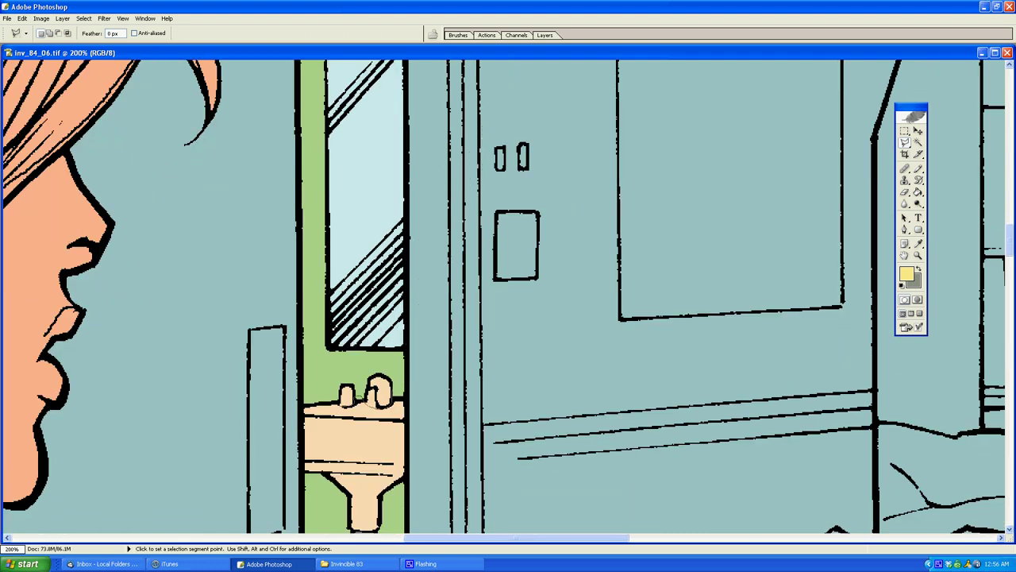
{"action": "key", "text": "shift"}
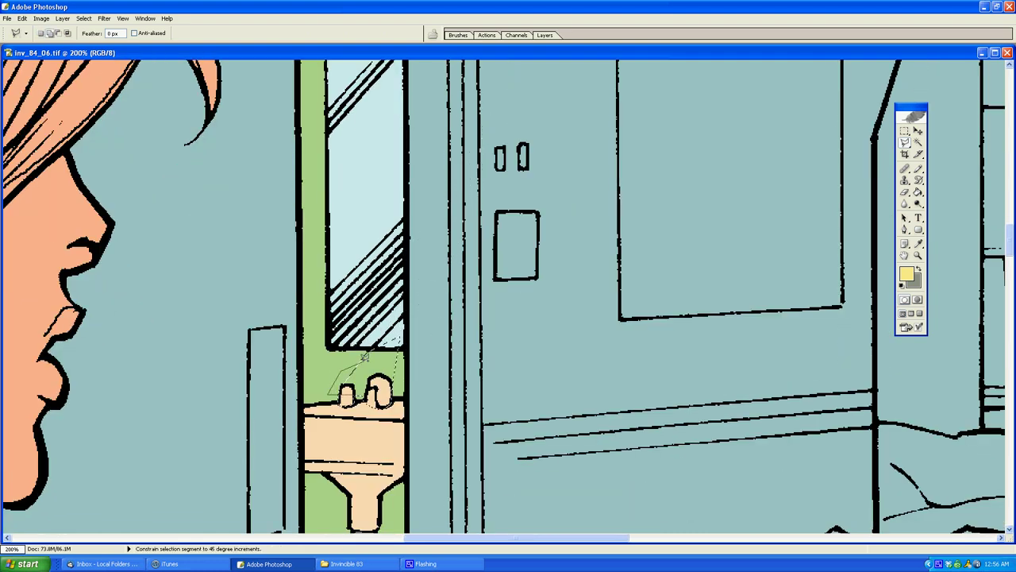
{"action": "double_click", "coordinate": [364, 357]}
{"action": "left_click", "coordinate": [906, 273]}
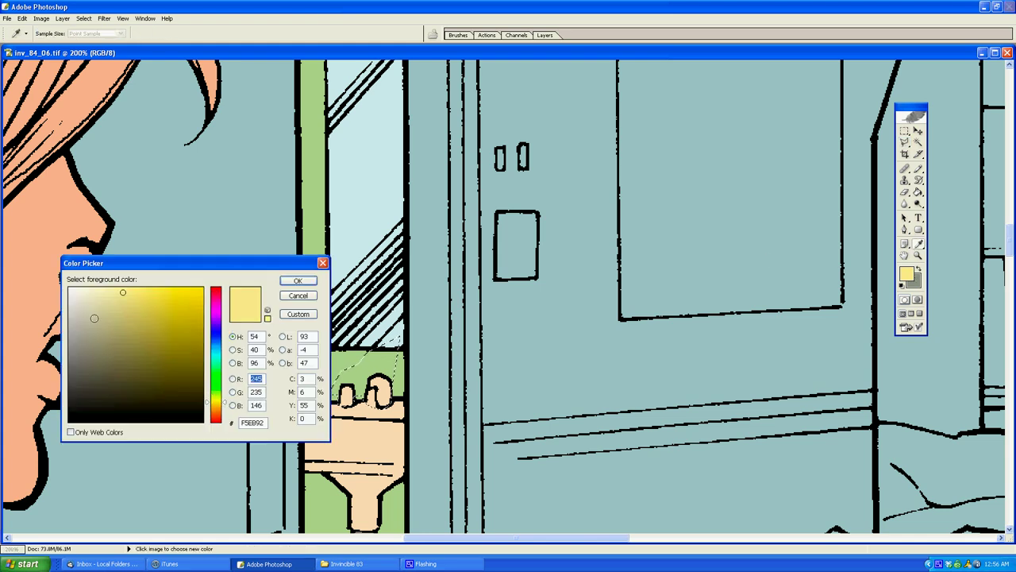
{"action": "left_click", "coordinate": [85, 326]}
{"action": "left_click", "coordinate": [299, 281]}
{"action": "key", "text": "g"}
{"action": "left_click", "coordinate": [379, 389]}
Step: Lasso the tall narrow plate on the open door's edge and fill it with light beige
{"action": "key", "text": "l"}
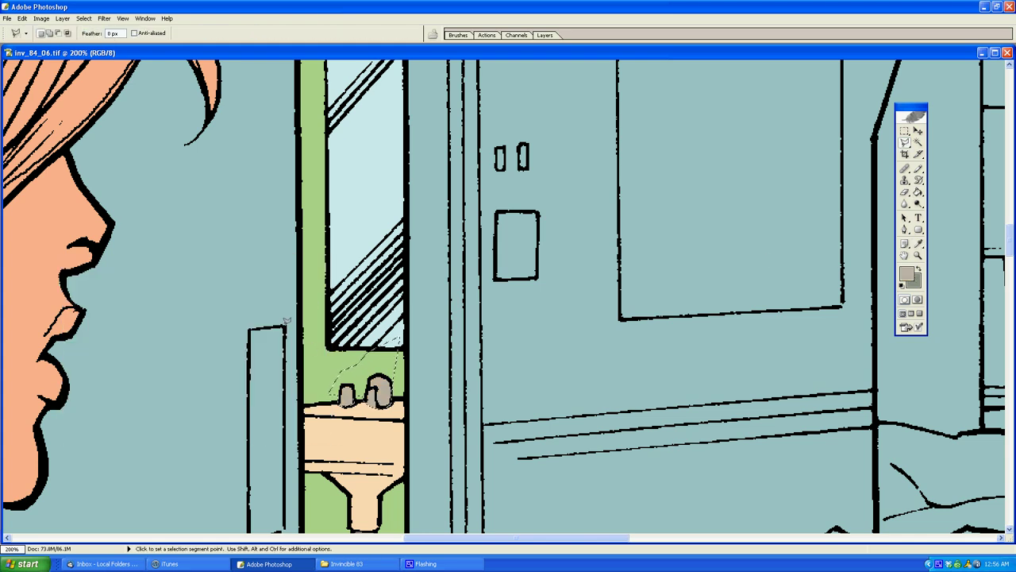
{"action": "scroll", "coordinate": [284, 321], "scroll_direction": "down", "scroll_amount": 5}
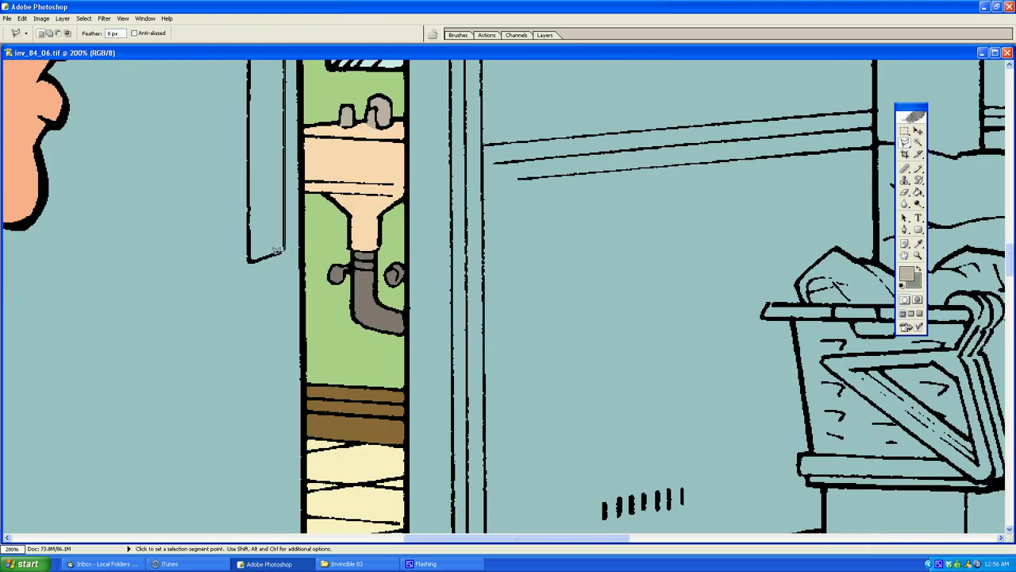
{"action": "scroll", "coordinate": [252, 258], "scroll_direction": "up", "scroll_amount": 2}
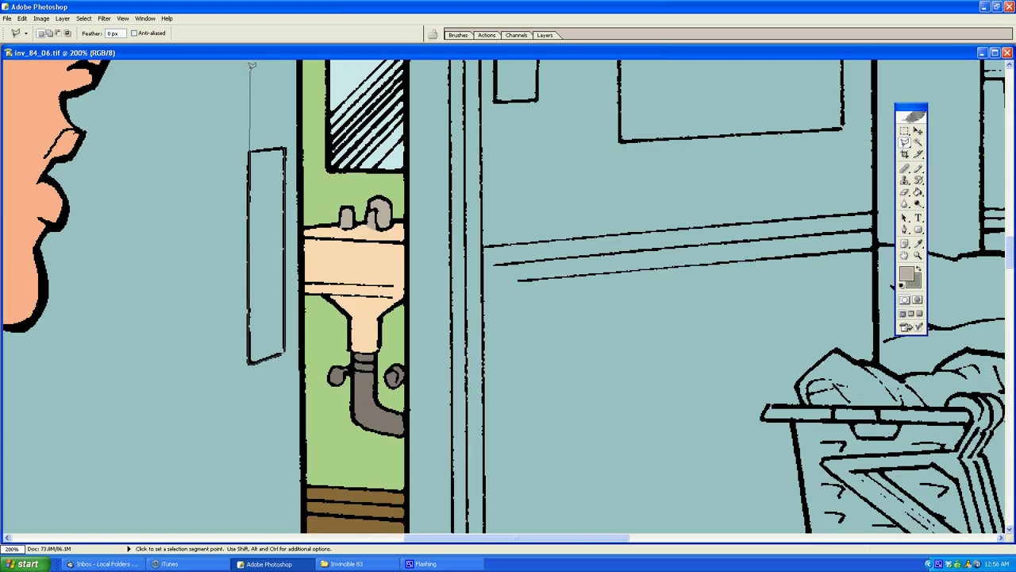
{"action": "left_click", "coordinate": [284, 147]}
{"action": "key", "text": "g"}
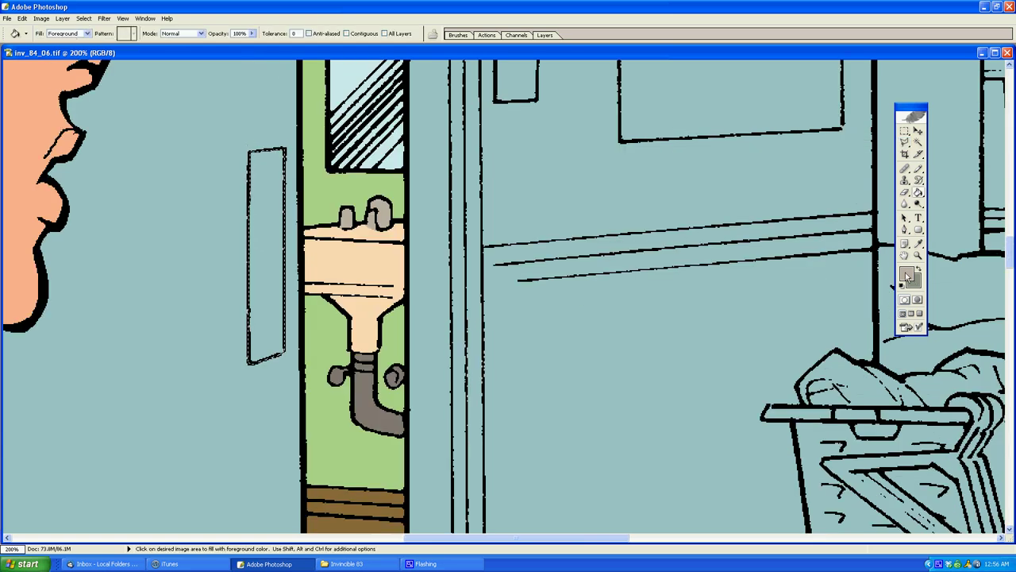
{"action": "left_click", "coordinate": [907, 277]}
{"action": "left_click", "coordinate": [86, 315]}
{"action": "left_click", "coordinate": [297, 282]}
{"action": "left_click", "coordinate": [275, 270]}
Step: Lasso the whole open door, running the outline through the woman's figure and the already coloured bathroom area
{"action": "key", "text": "l"}
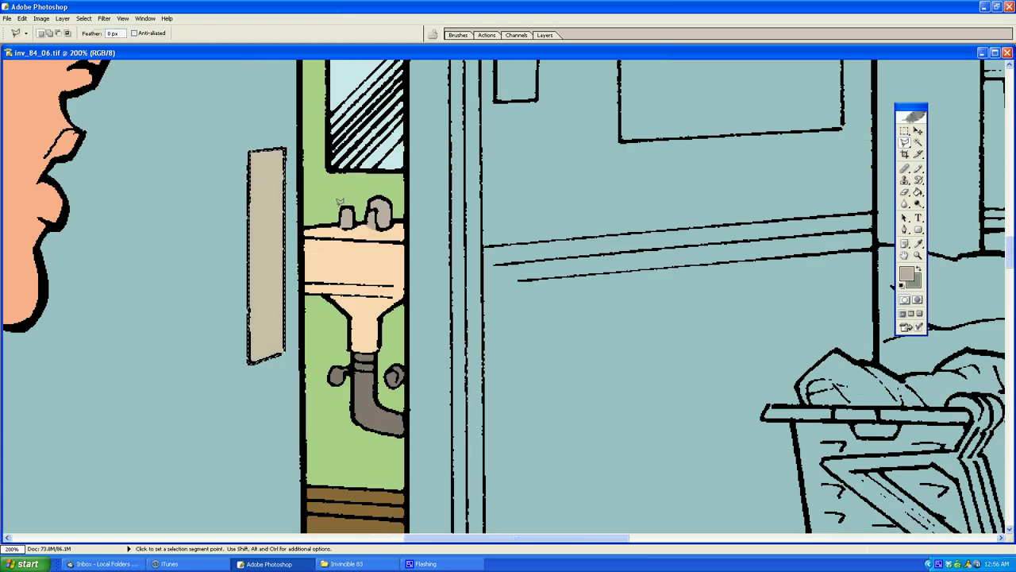
{"action": "scroll", "coordinate": [349, 295], "scroll_direction": "down", "scroll_amount": 7}
{"action": "left_click", "coordinate": [349, 337]}
{"action": "left_click", "coordinate": [61, 431]}
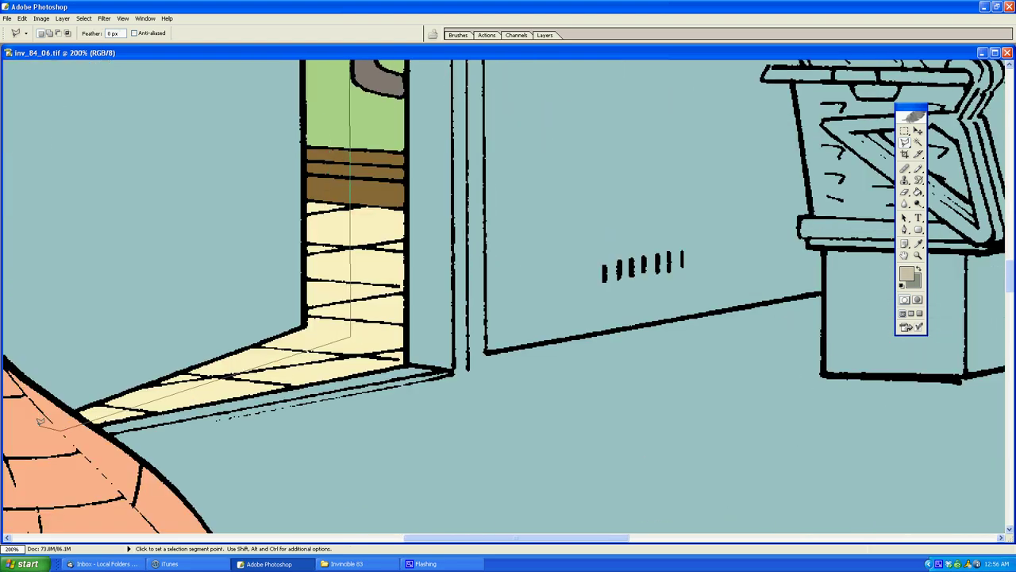
{"action": "scroll", "coordinate": [38, 423], "scroll_direction": "left", "scroll_amount": 3}
{"action": "left_click", "coordinate": [17, 409]}
{"action": "left_click_drag", "start_coordinate": [16, 410], "coordinate": [76, 461]}
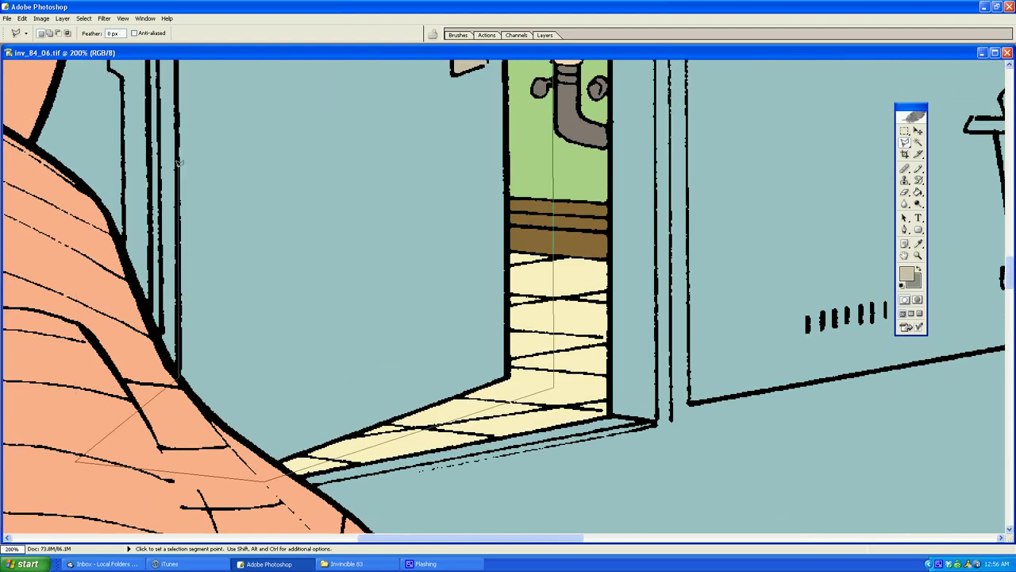
{"action": "scroll", "coordinate": [180, 162], "scroll_direction": "up", "scroll_amount": 10}
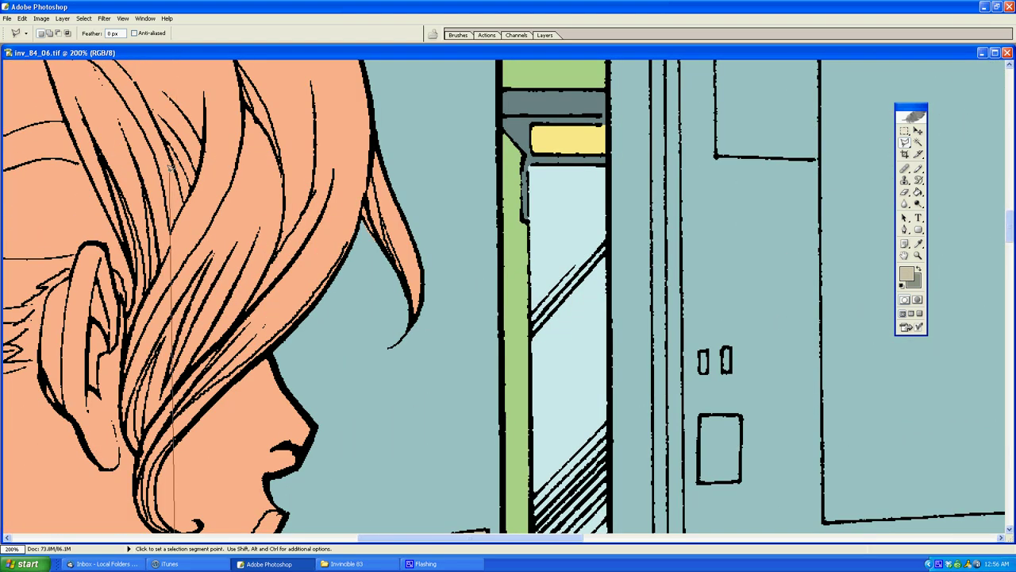
{"action": "scroll", "coordinate": [170, 164], "scroll_direction": "up", "scroll_amount": 5}
{"action": "left_click", "coordinate": [551, 253]}
{"action": "scroll", "coordinate": [540, 381], "scroll_direction": "down", "scroll_amount": 12}
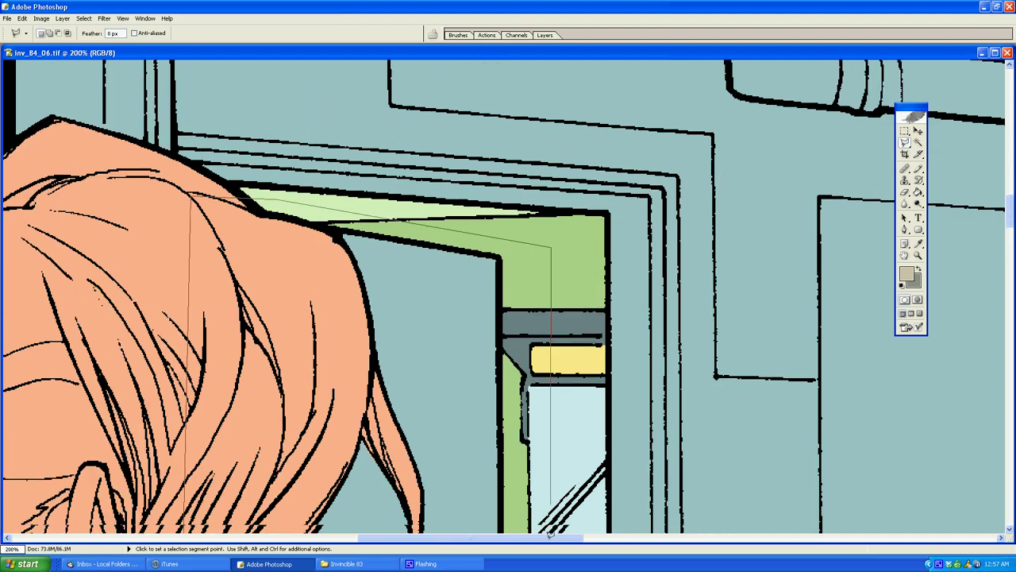
{"action": "double_click", "coordinate": [548, 161]}
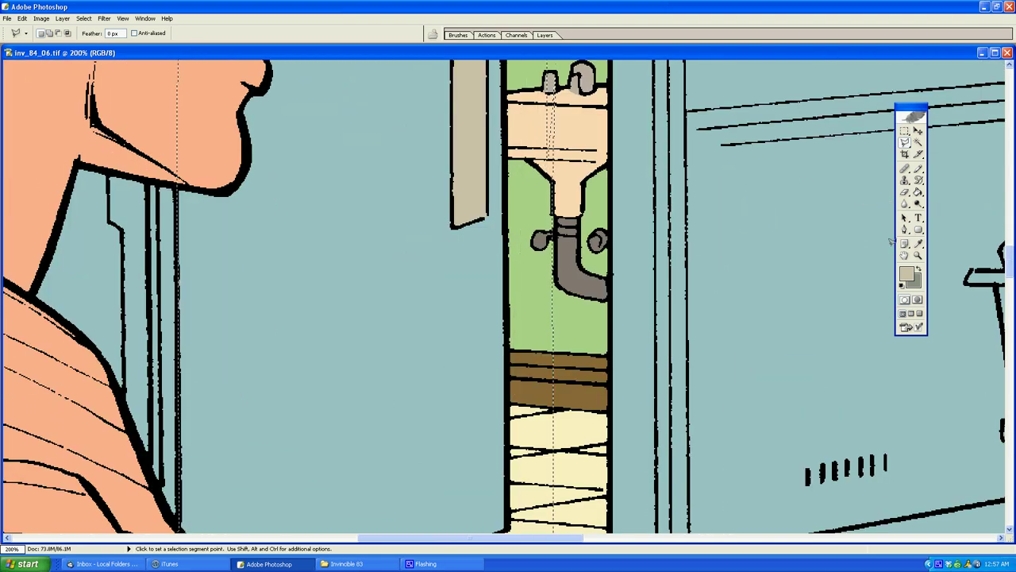
Step: Fill the open door with brown A1643B and clear the selection
{"action": "left_click", "coordinate": [920, 257]}
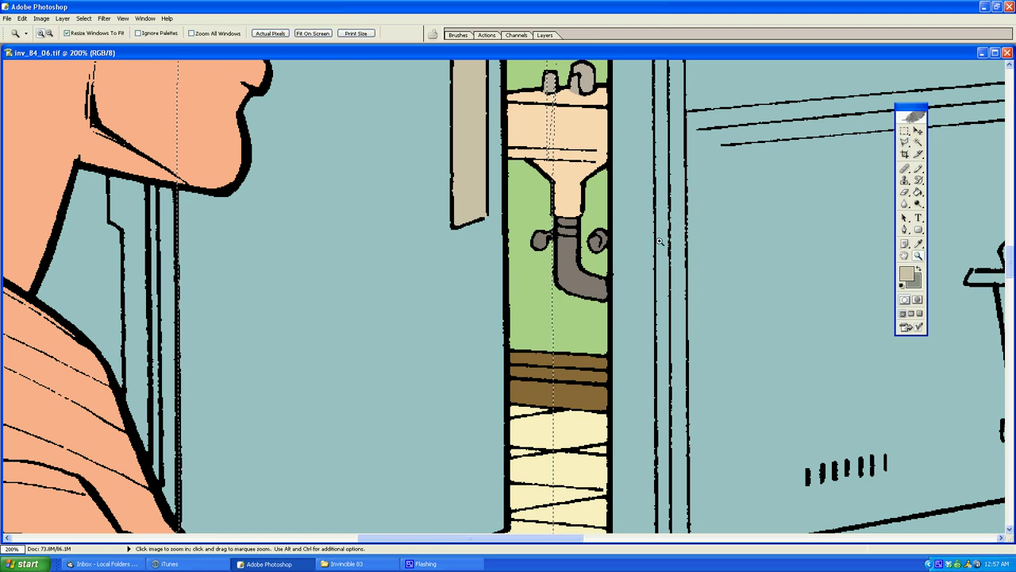
{"action": "left_click", "coordinate": [388, 270], "text": "alt"}
{"action": "left_click", "coordinate": [413, 266], "text": "alt"}
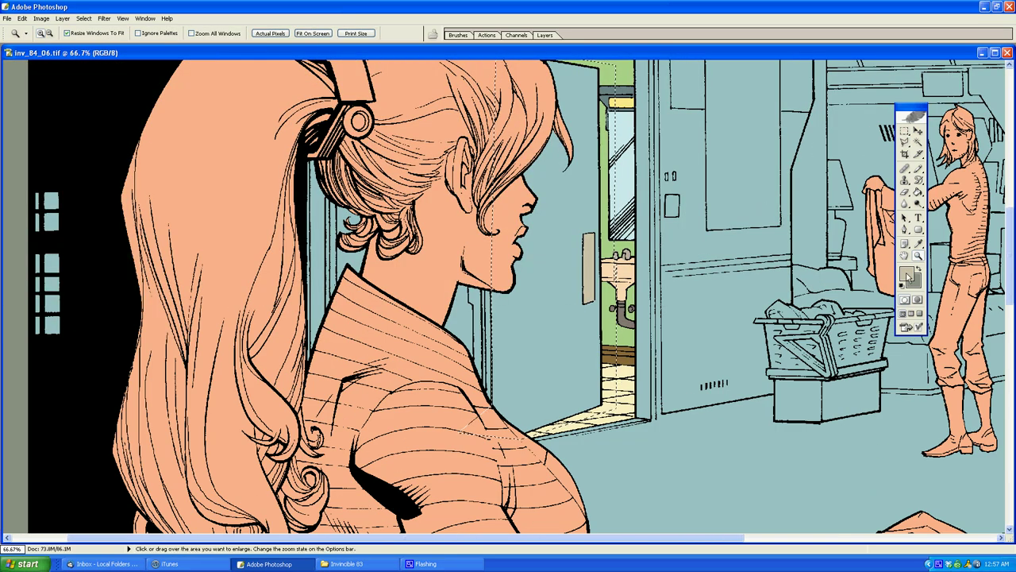
{"action": "left_click", "coordinate": [918, 243]}
{"action": "left_click", "coordinate": [907, 274]}
{"action": "left_click", "coordinate": [169, 330]}
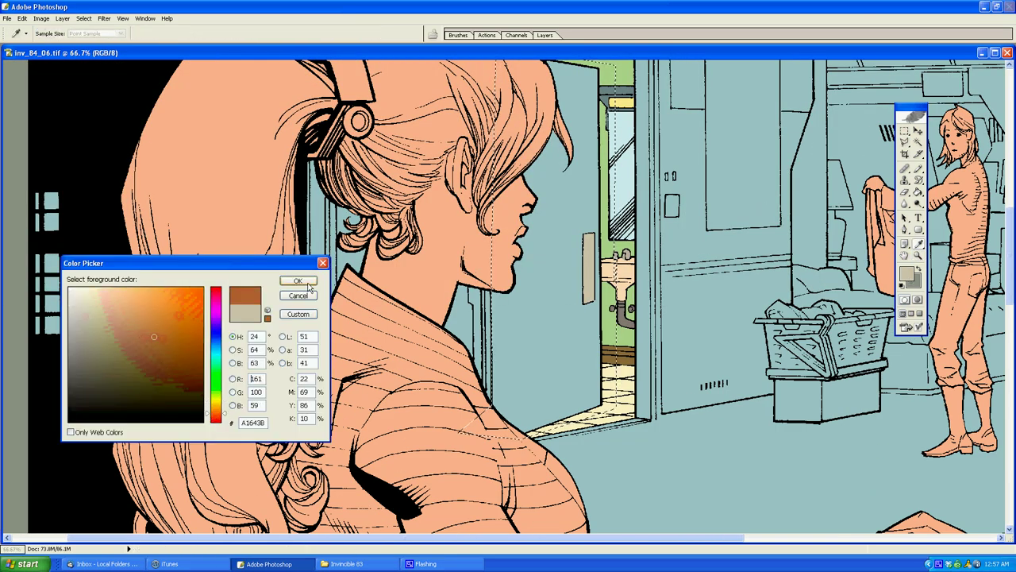
{"action": "left_click", "coordinate": [303, 282]}
{"action": "key", "text": "g"}
{"action": "left_click", "coordinate": [538, 344]}
{"action": "key", "text": "ctrl+d"}
{"action": "key", "text": "l"}
{"action": "left_click", "coordinate": [709, 319]}
{"action": "left_click", "coordinate": [720, 263]}
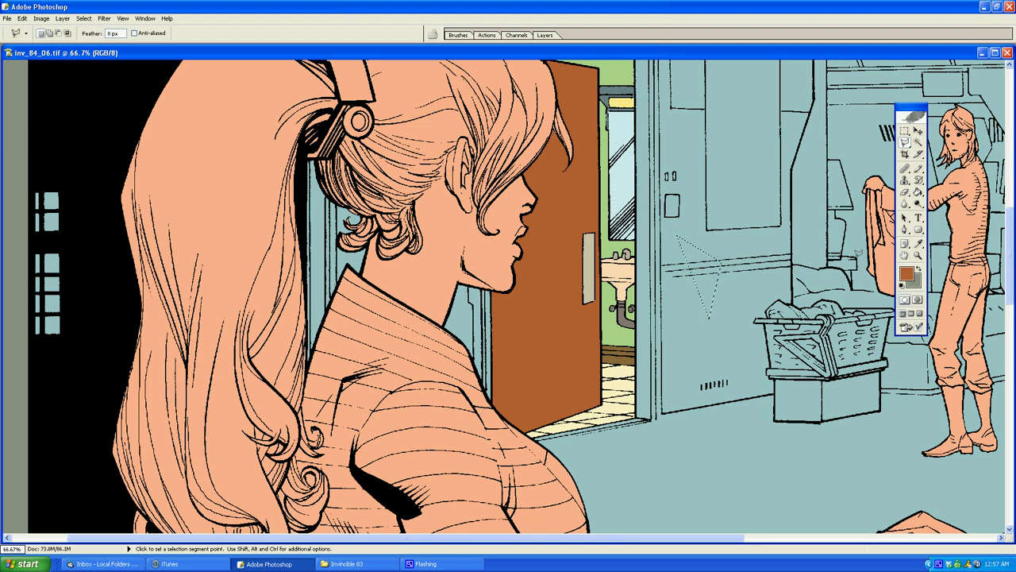
{"action": "double_click", "coordinate": [677, 232]}
Step: Lasso the door frame strip below the woman's chin, between her neck and the brown door
{"action": "key", "text": "z"}
{"action": "left_click", "coordinate": [535, 314]}
{"action": "left_click", "coordinate": [475, 327]}
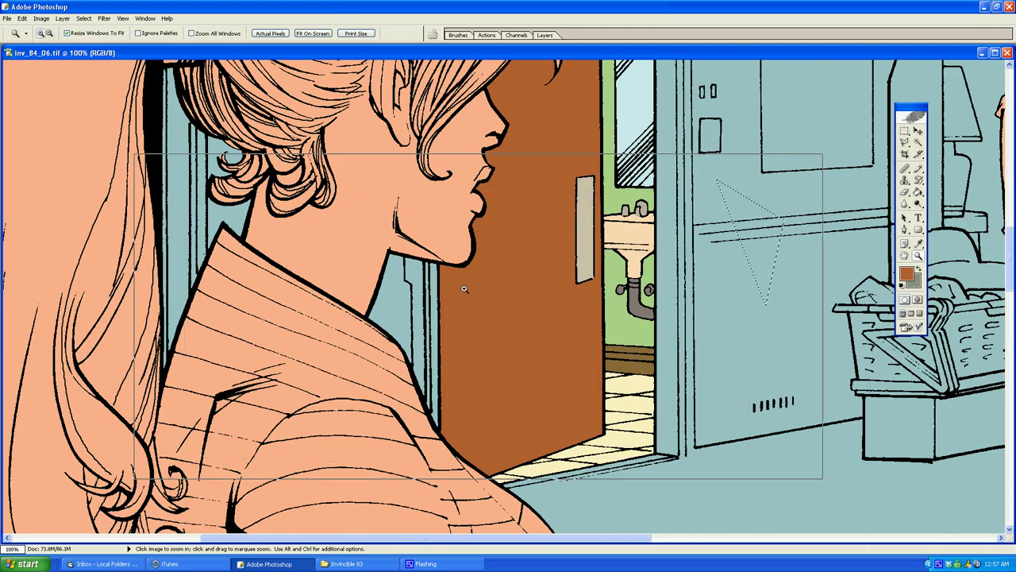
{"action": "key", "text": "l"}
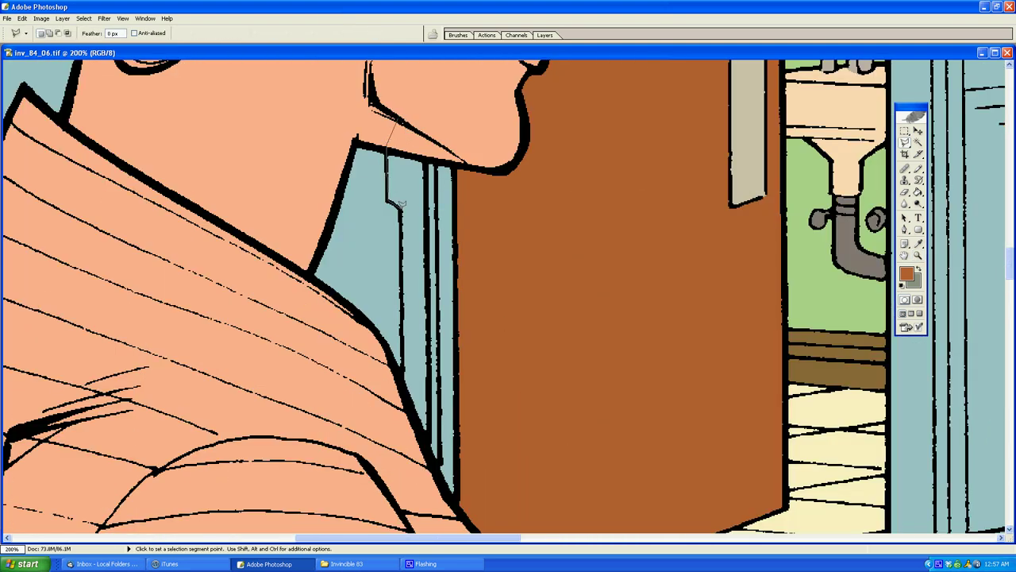
{"action": "scroll", "coordinate": [431, 431], "scroll_direction": "down", "scroll_amount": 3}
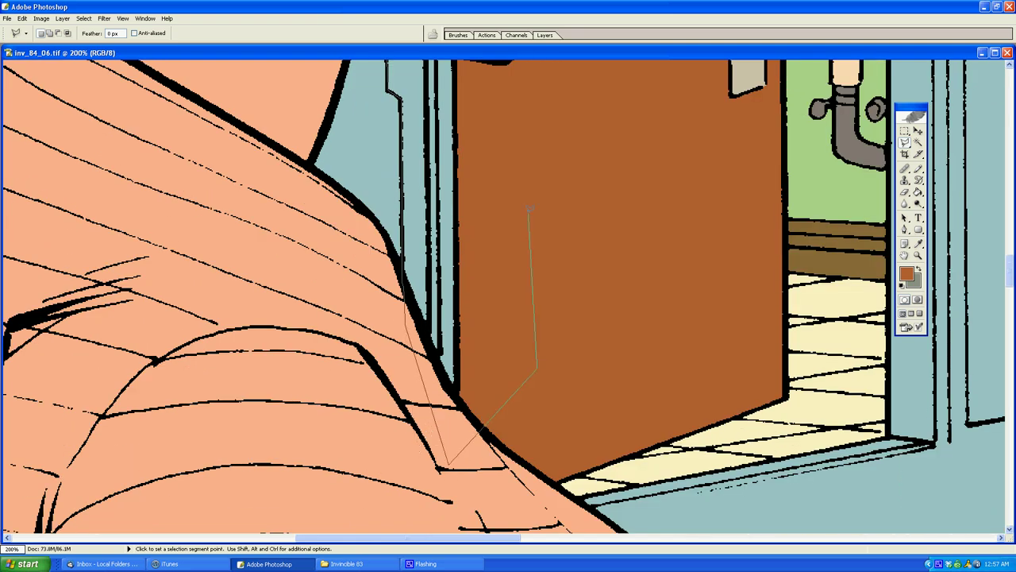
{"action": "scroll", "coordinate": [528, 209], "scroll_direction": "up", "scroll_amount": 7}
{"action": "double_click", "coordinate": [492, 193]}
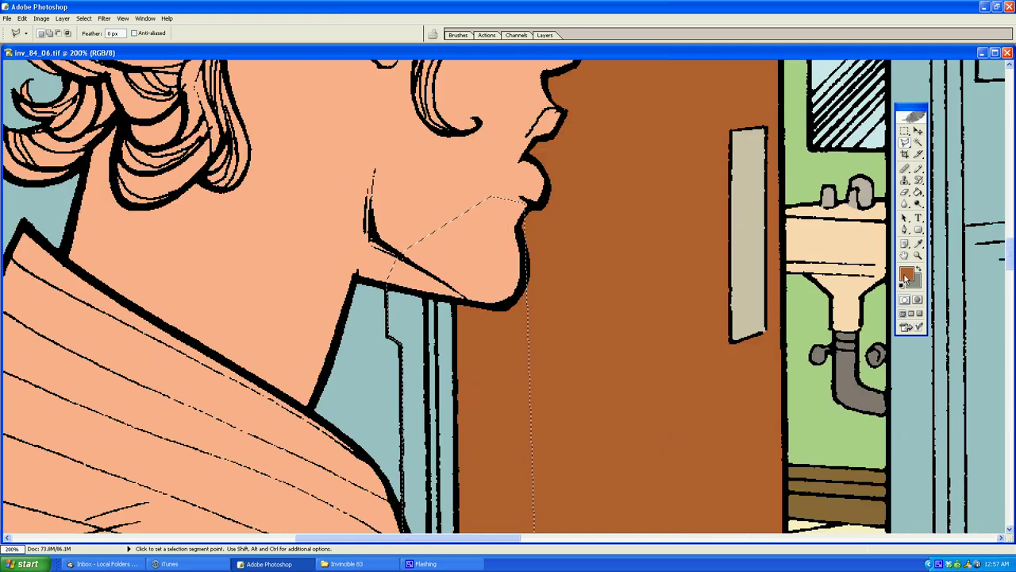
Step: Try filling the door frame strip below the chin with a dark brown
{"action": "left_click", "coordinate": [905, 273]}
{"action": "left_click", "coordinate": [116, 376]}
{"action": "left_click", "coordinate": [298, 280]}
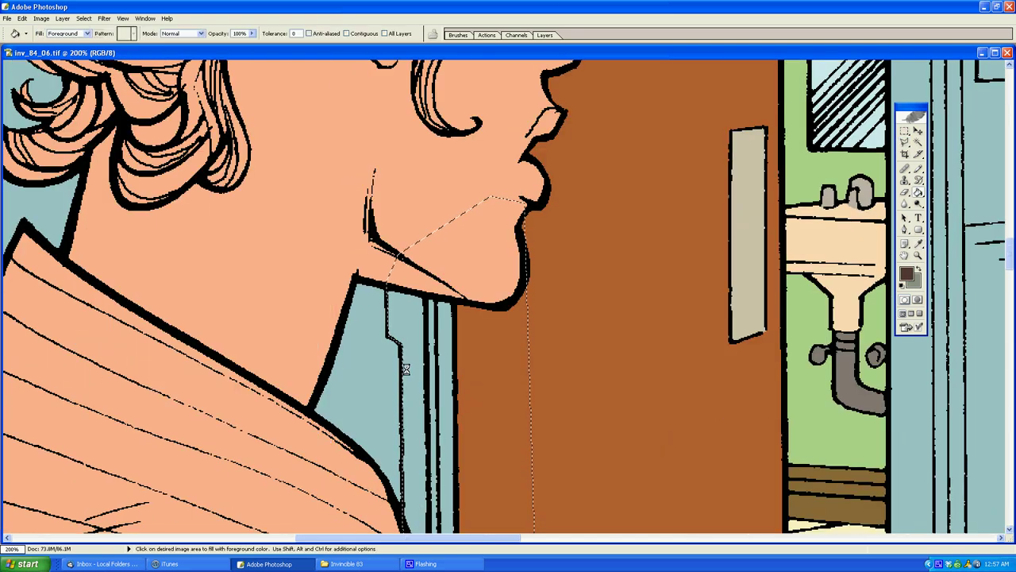
{"action": "key", "text": "alt+BackSpace"}
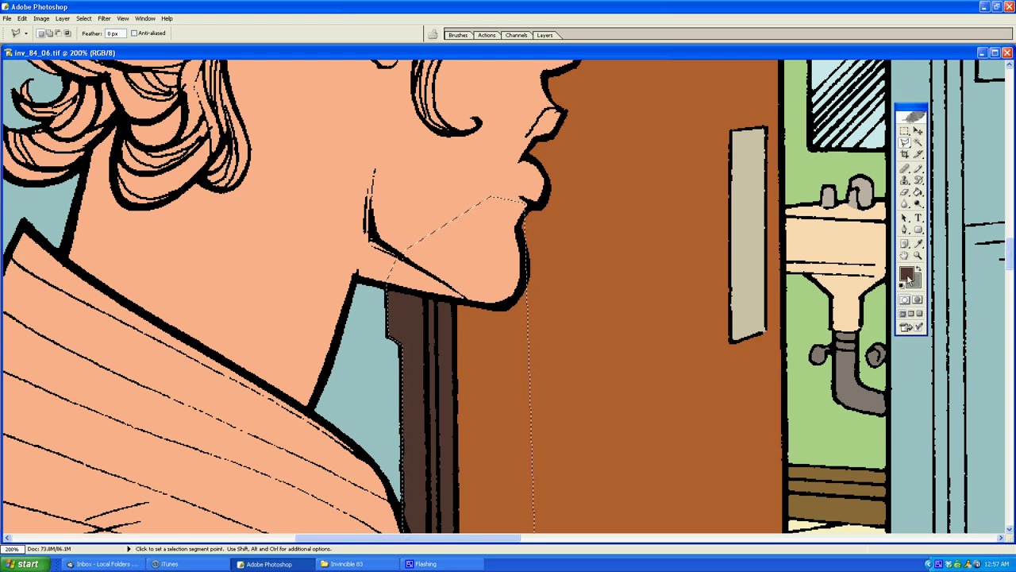
Step: Fill the door frame strip below the chin with a dark teal derived from the sampled wall blue
{"action": "key", "text": "g"}
{"action": "left_click", "coordinate": [370, 379], "text": "alt"}
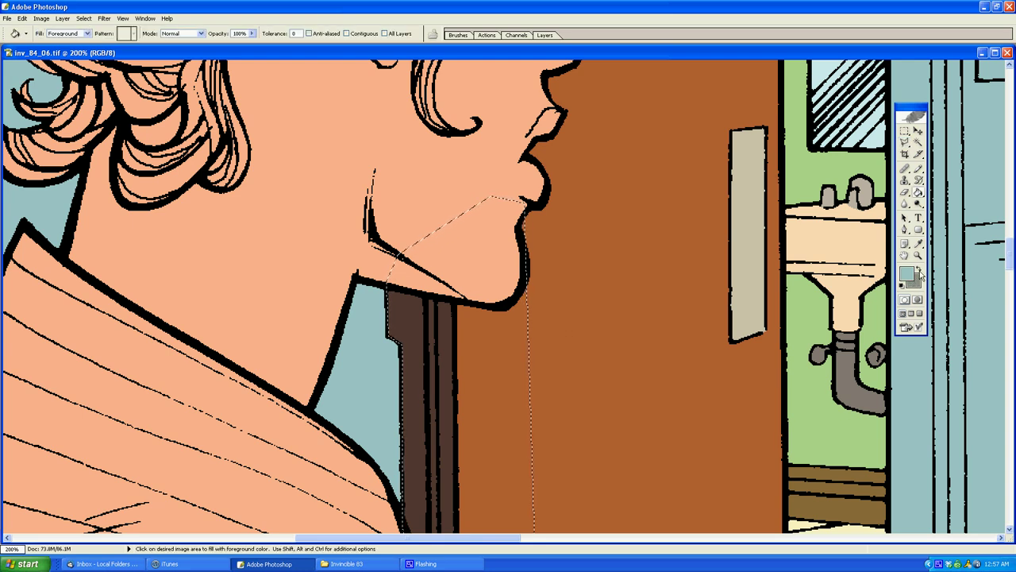
{"action": "left_click", "coordinate": [908, 274]}
{"action": "left_click", "coordinate": [102, 364]}
{"action": "left_click", "coordinate": [298, 280]}
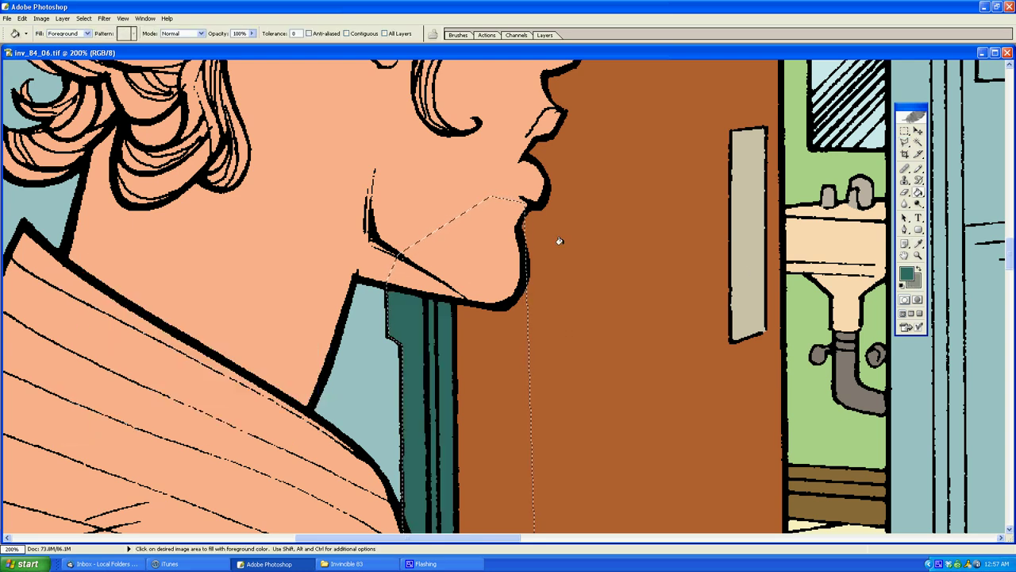
Step: Lasso the section of the door frame above the woman's head and fill it with the same dark teal
{"action": "scroll", "coordinate": [558, 241], "scroll_direction": "up", "scroll_amount": 10}
{"action": "scroll", "coordinate": [630, 20], "scroll_direction": "up", "scroll_amount": 5}
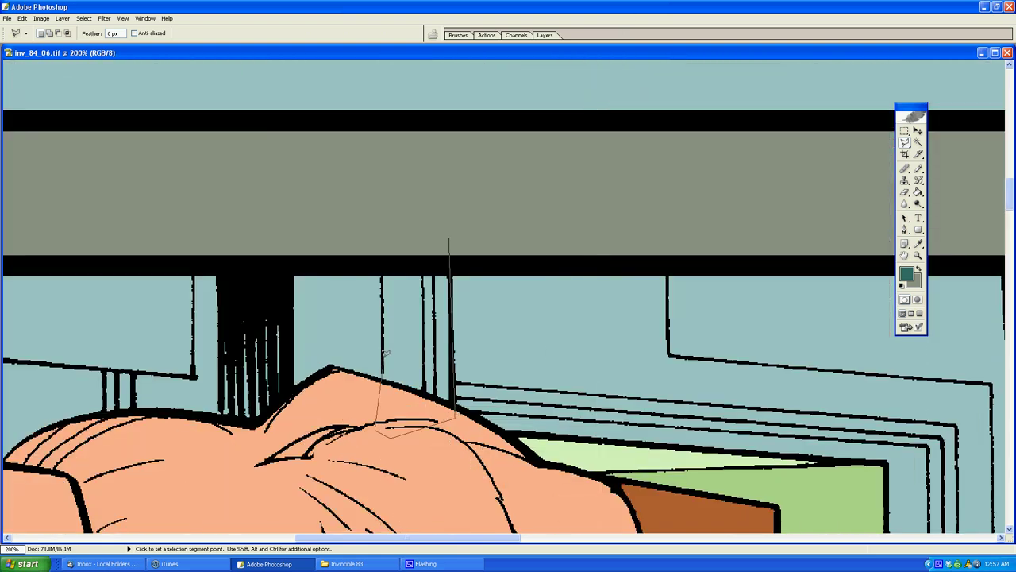
{"action": "double_click", "coordinate": [404, 220]}
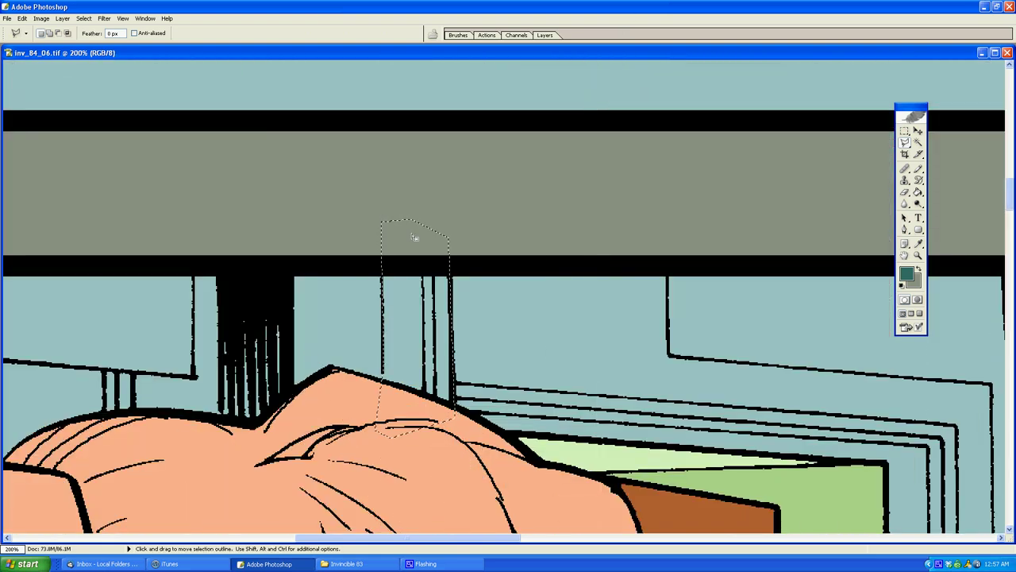
{"action": "key", "text": "g"}
{"action": "left_click", "coordinate": [413, 295]}
{"action": "key", "text": "l"}
{"action": "left_click", "coordinate": [264, 202]}
{"action": "scroll", "coordinate": [315, 264], "scroll_direction": "left", "scroll_amount": 5}
{"action": "left_click", "coordinate": [571, 442]}
{"action": "left_click", "coordinate": [565, 369]}
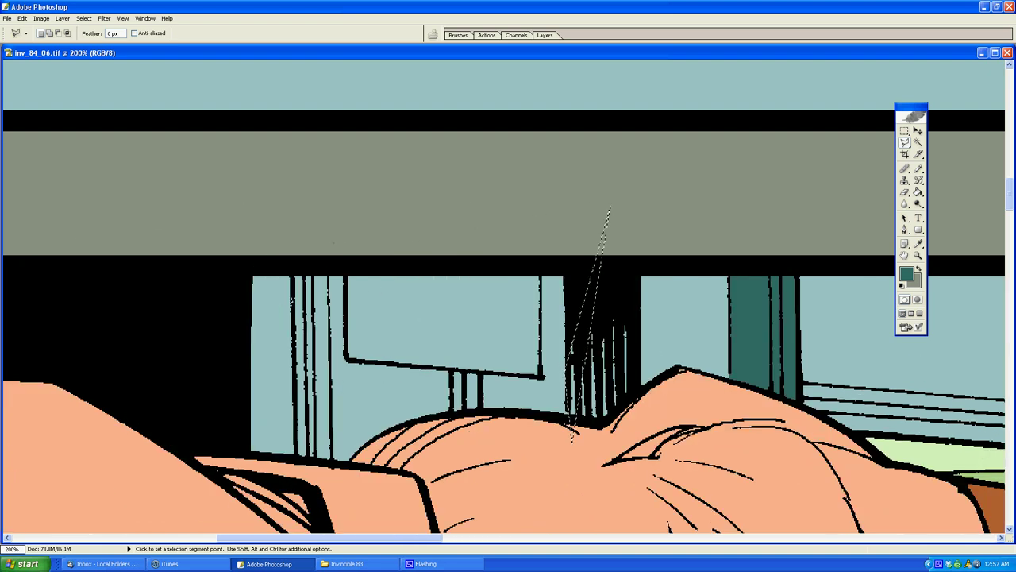
{"action": "double_click", "coordinate": [607, 218]}
Step: Lasso the lined vertical post beside the black area and the short post under the wall panel, filling both with dark teal
{"action": "left_click", "coordinate": [327, 272]}
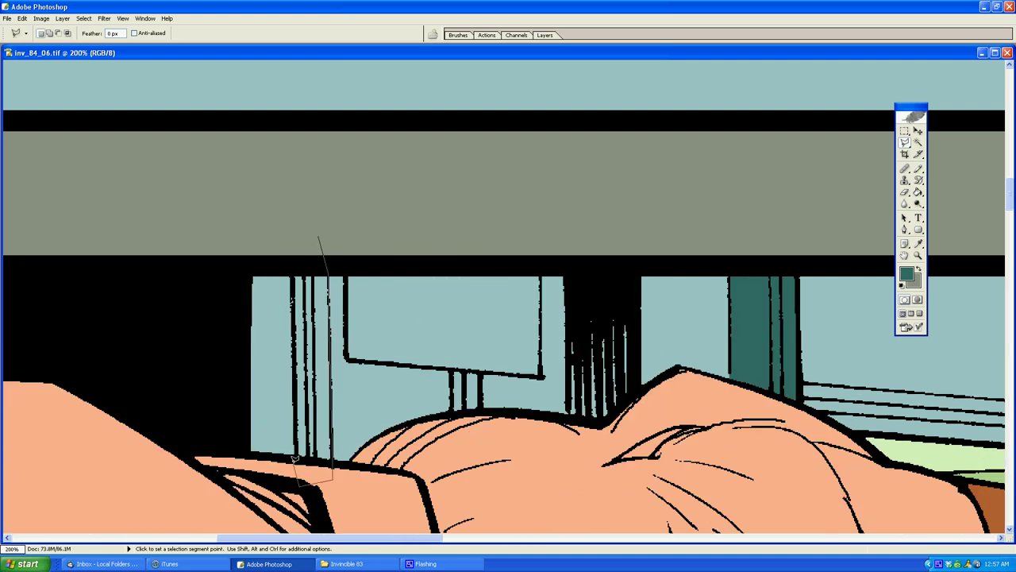
{"action": "double_click", "coordinate": [319, 236]}
{"action": "key", "text": "alt+BackSpace"}
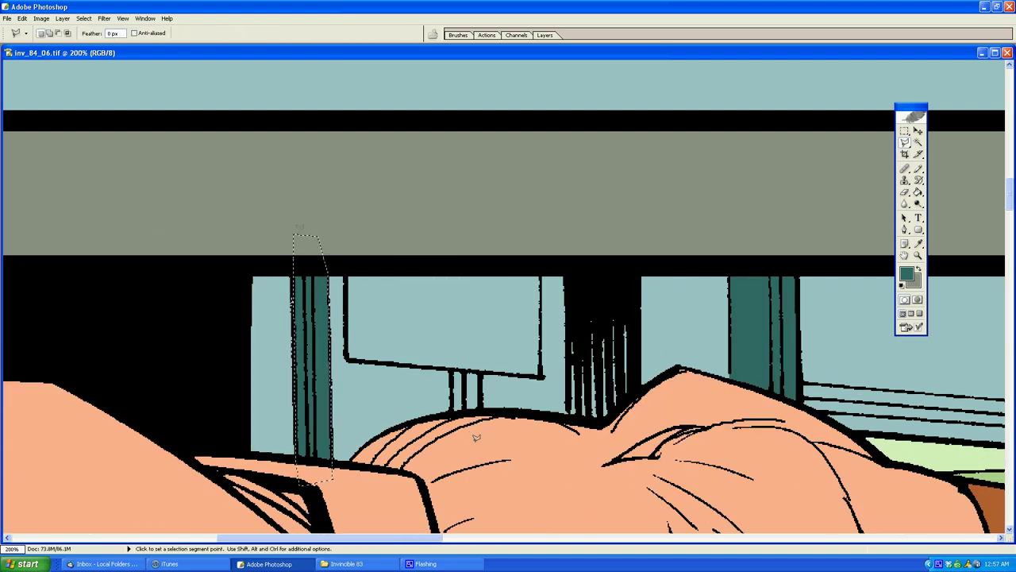
{"action": "double_click", "coordinate": [451, 443]}
{"action": "key", "text": "alt+BackSpace"}
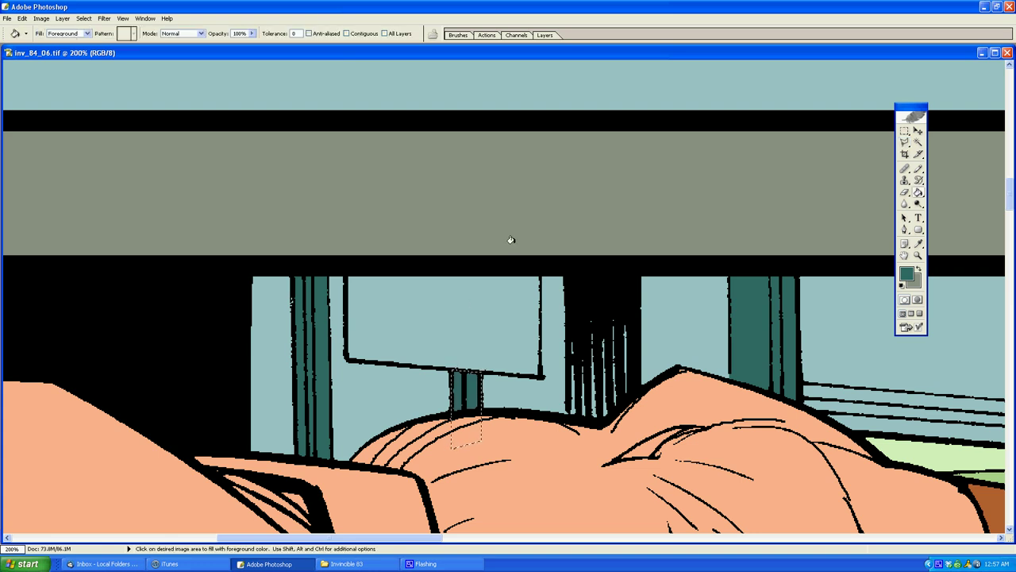
Step: Lasso the rectangular wall panel above the woman's hair and fill it with a lighter tint of the sampled wall blue
{"action": "left_click", "coordinate": [536, 229]}
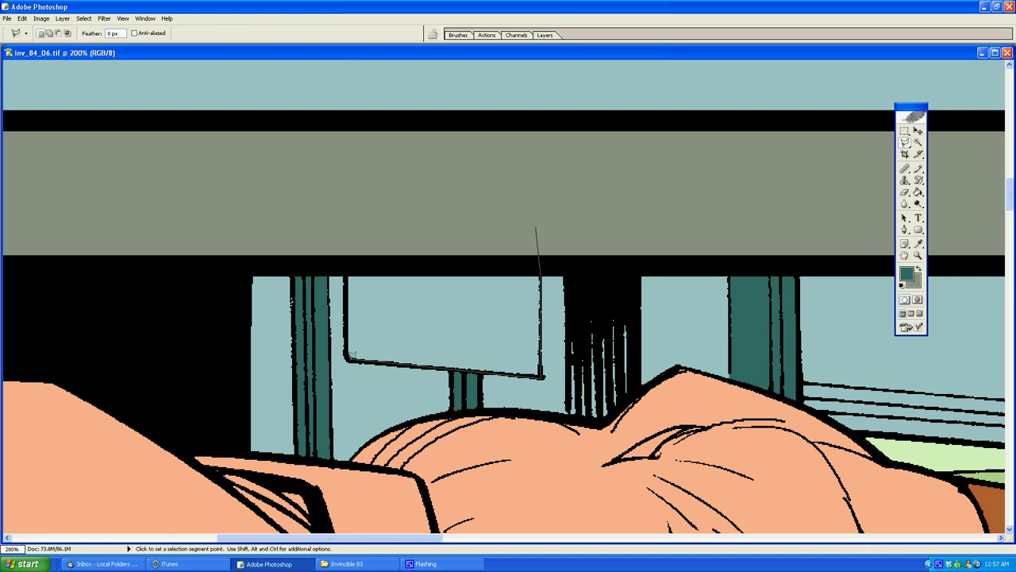
{"action": "double_click", "coordinate": [345, 227]}
{"action": "key", "text": "g"}
{"action": "left_click", "coordinate": [551, 399], "text": "alt"}
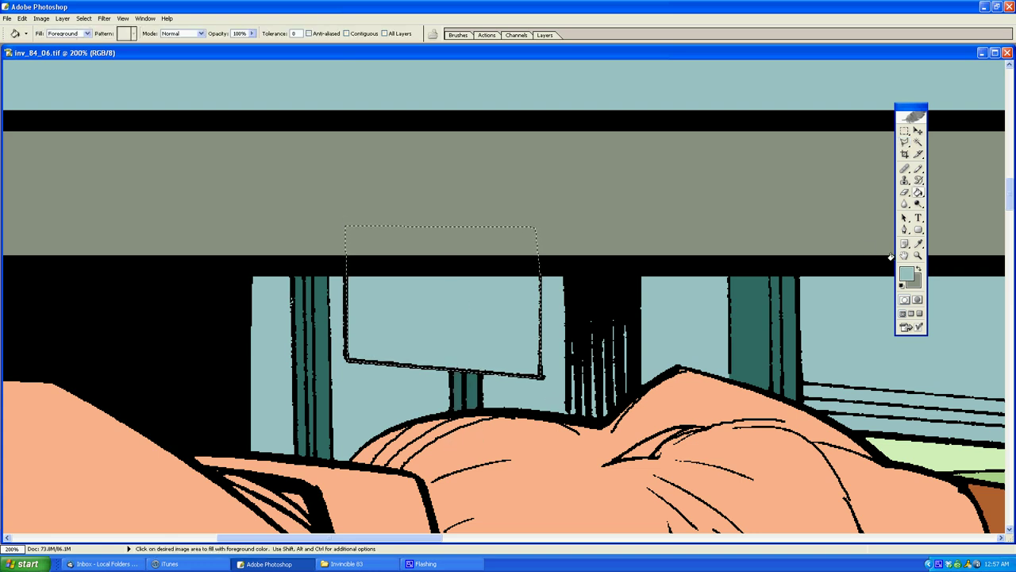
{"action": "left_click", "coordinate": [905, 273]}
{"action": "left_click", "coordinate": [84, 304]}
{"action": "left_click", "coordinate": [297, 280]}
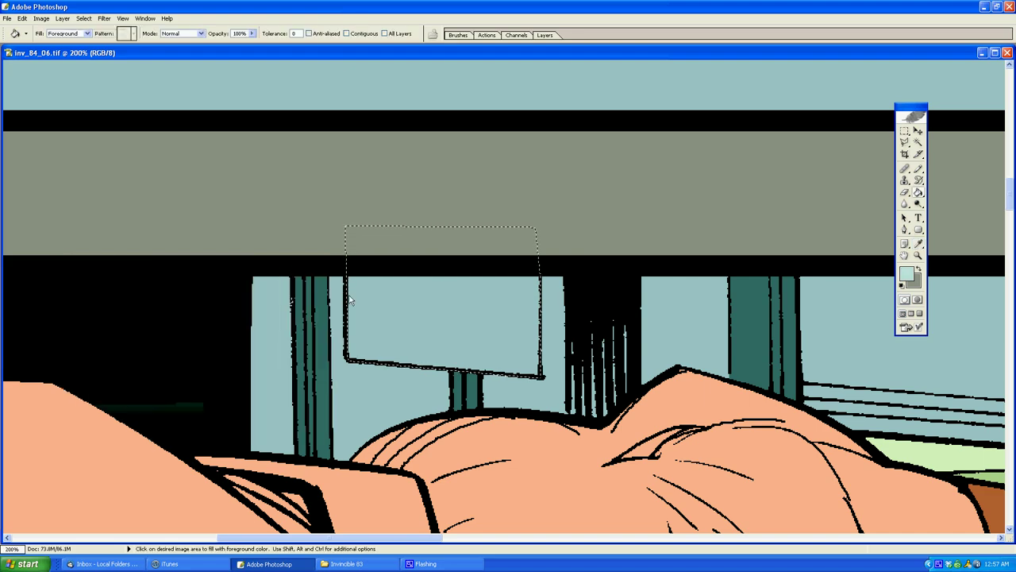
{"action": "left_click", "coordinate": [362, 298]}
{"action": "left_click", "coordinate": [917, 254]}
{"action": "left_click", "coordinate": [388, 305], "text": "alt"}
{"action": "left_click", "coordinate": [389, 305], "text": "alt"}
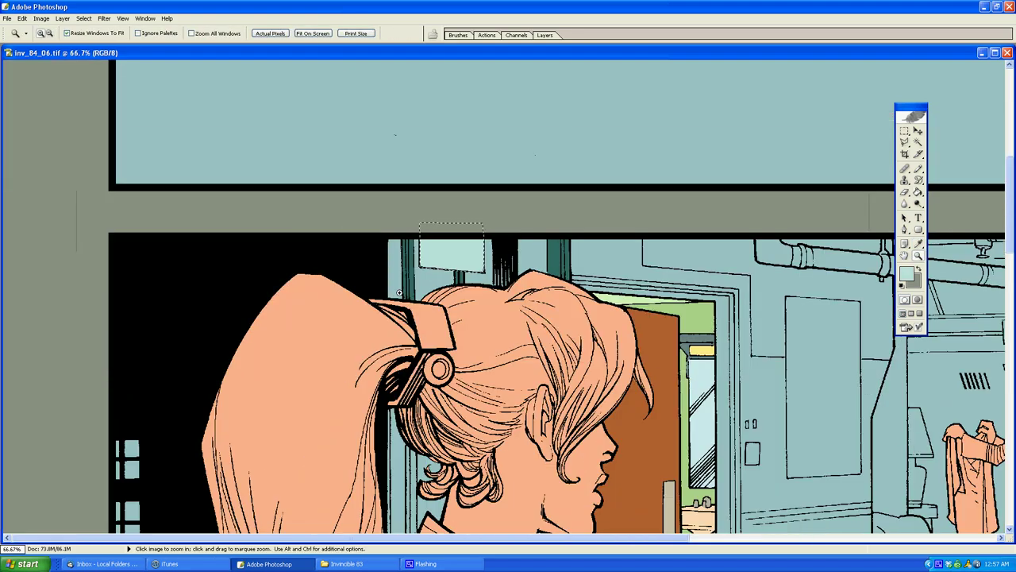
Step: Lasso the door frame strip between the black area and the woman's ponytail and fill it with the sampled dark teal
{"action": "left_click", "coordinate": [388, 305], "text": "alt"}
{"action": "key", "text": "g"}
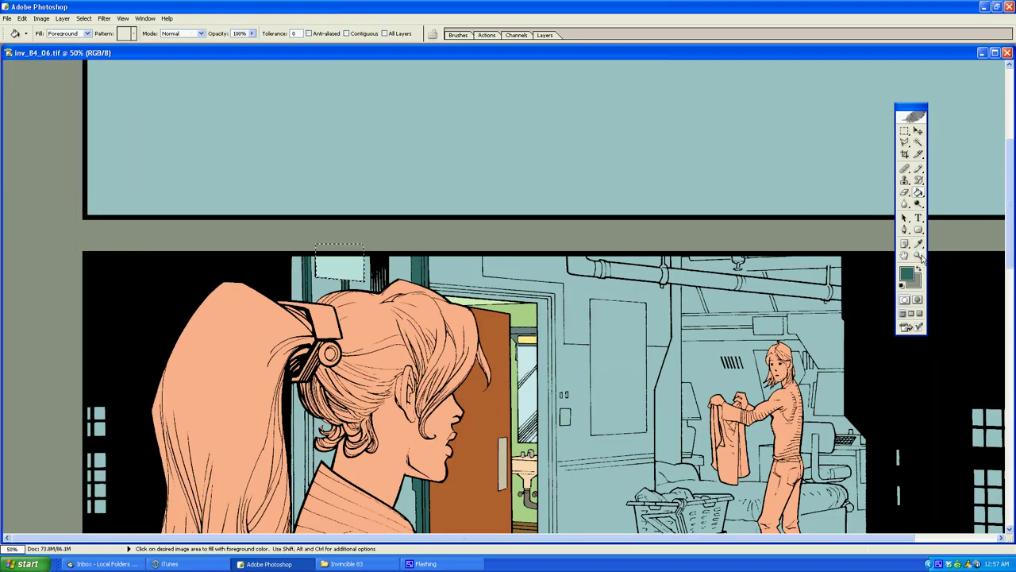
{"action": "left_click", "coordinate": [920, 256]}
{"action": "left_click", "coordinate": [375, 383]}
{"action": "left_click", "coordinate": [473, 344]}
{"action": "key", "text": "l"}
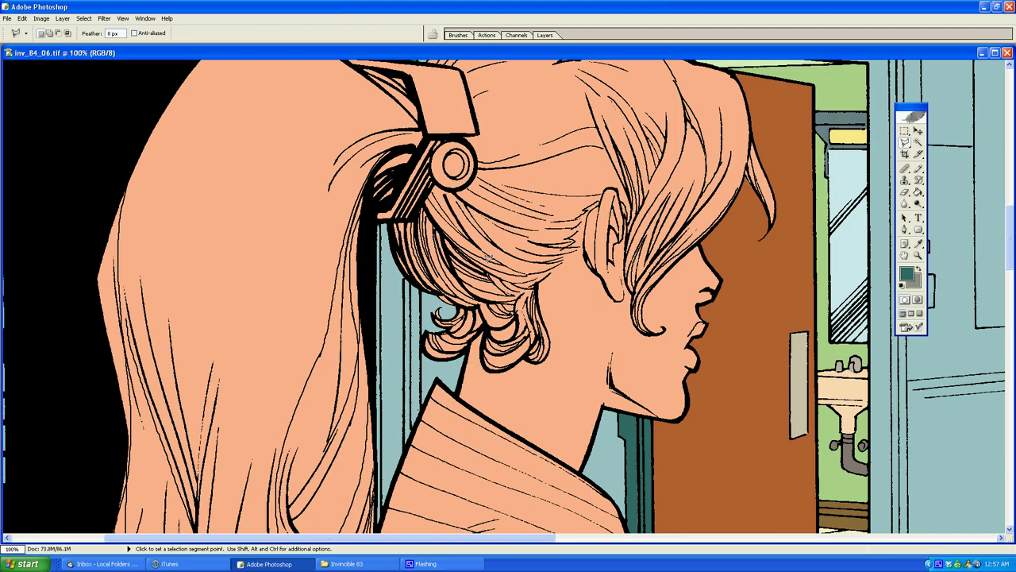
{"action": "left_click", "coordinate": [422, 427]}
{"action": "scroll", "coordinate": [422, 389], "scroll_direction": "down", "scroll_amount": 3}
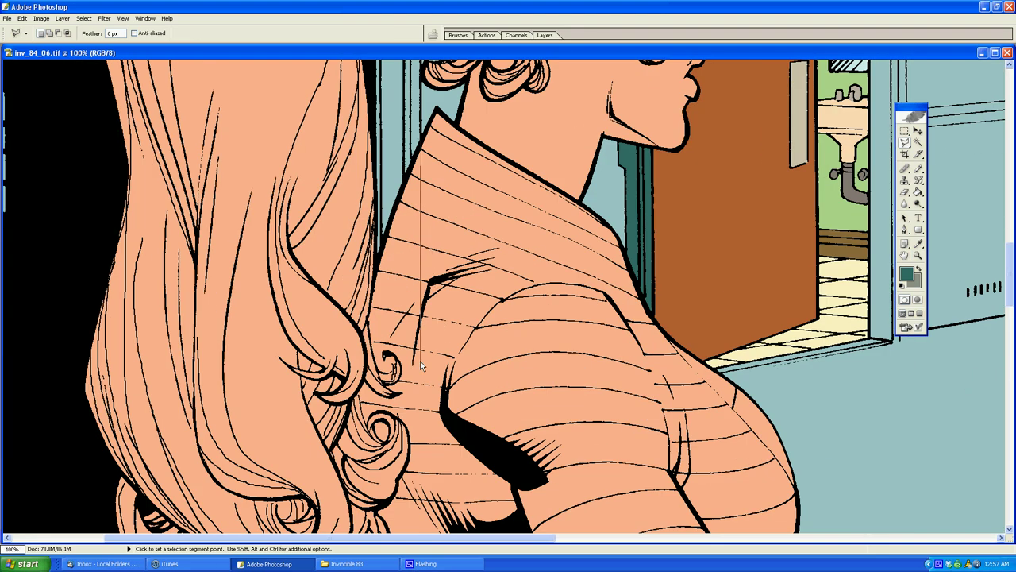
{"action": "scroll", "coordinate": [365, 143], "scroll_direction": "up", "scroll_amount": 5}
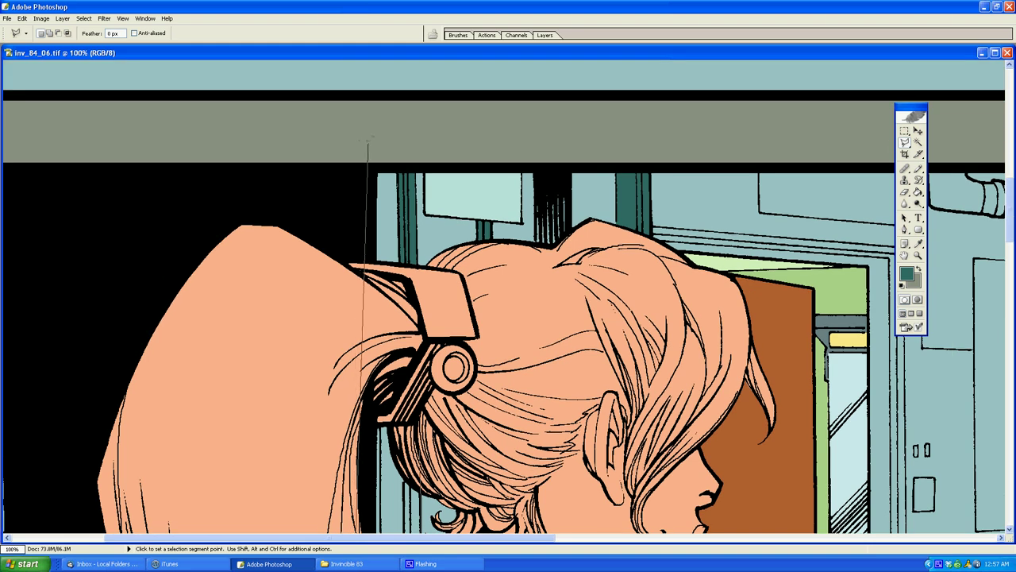
{"action": "double_click", "coordinate": [411, 273]}
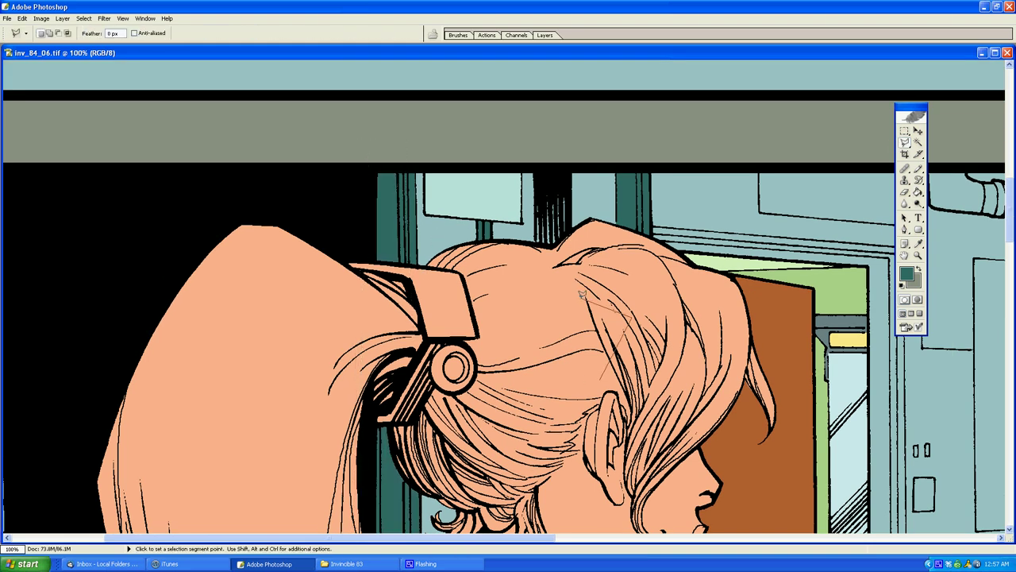
{"action": "left_click", "coordinate": [701, 261]}
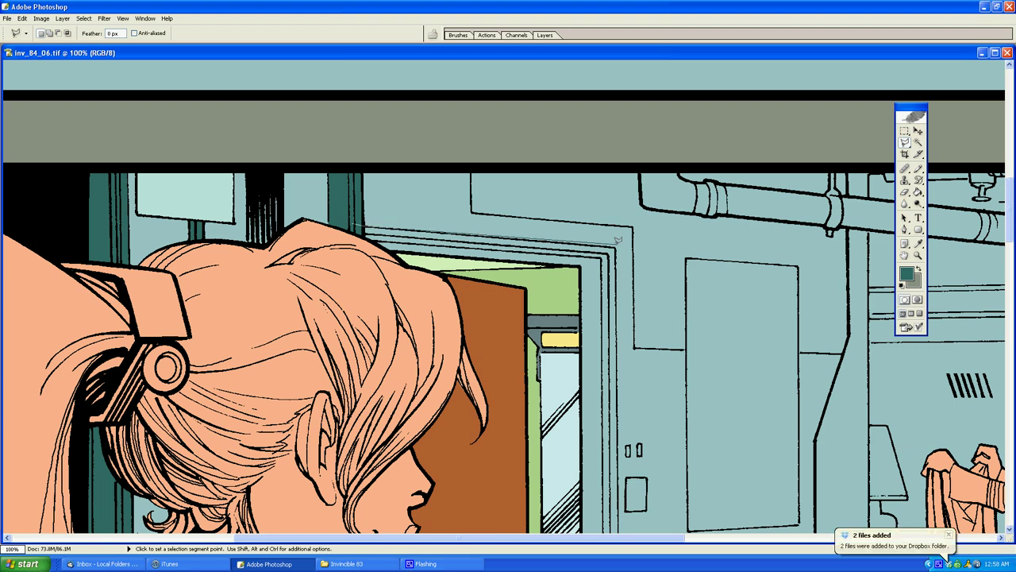
{"action": "scroll", "coordinate": [618, 327], "scroll_direction": "down", "scroll_amount": 5}
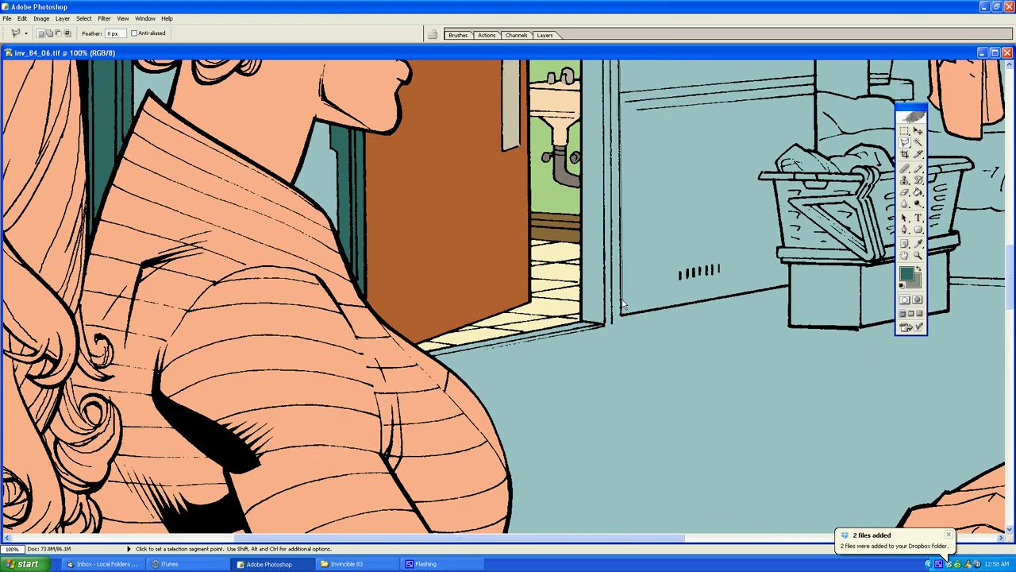
{"action": "scroll", "coordinate": [613, 299], "scroll_direction": "up", "scroll_amount": 5}
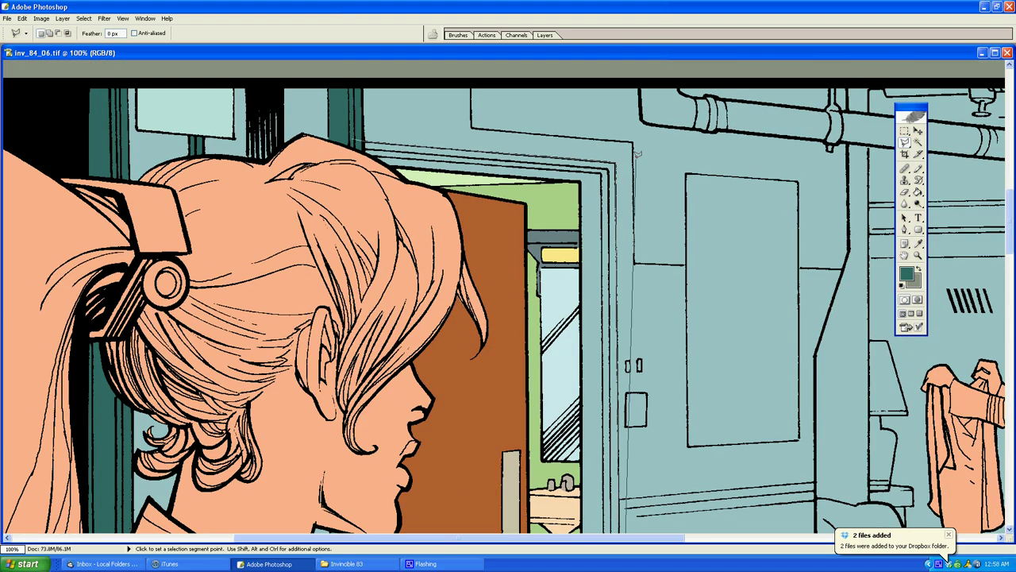
{"action": "key", "text": "Escape"}
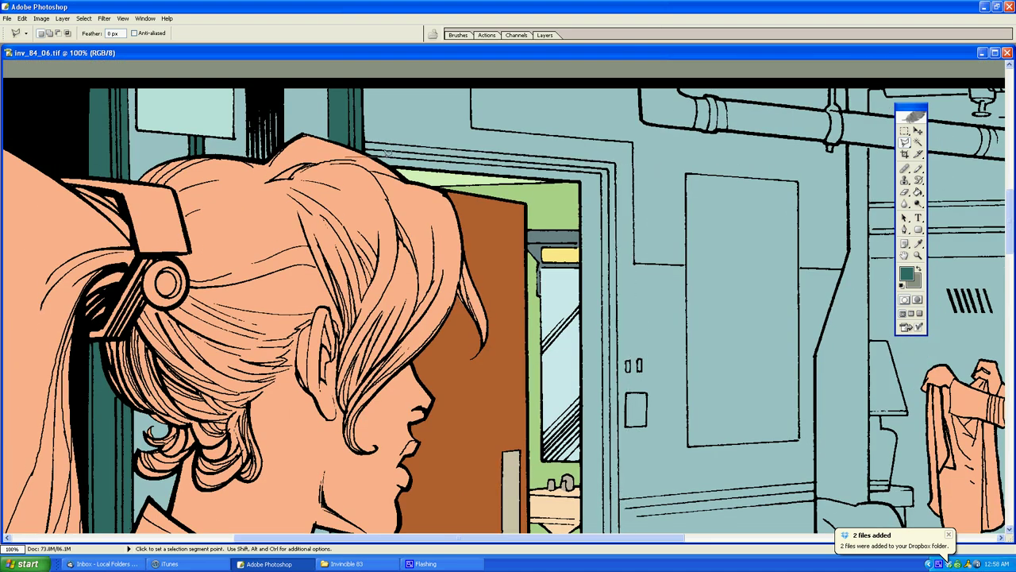
Step: Lasso the inner frame around the bathroom doorway and fill it with the muted grey-teal 859A96, derived from the sampled wall blue
{"action": "scroll", "coordinate": [603, 334], "scroll_direction": "down", "scroll_amount": 5}
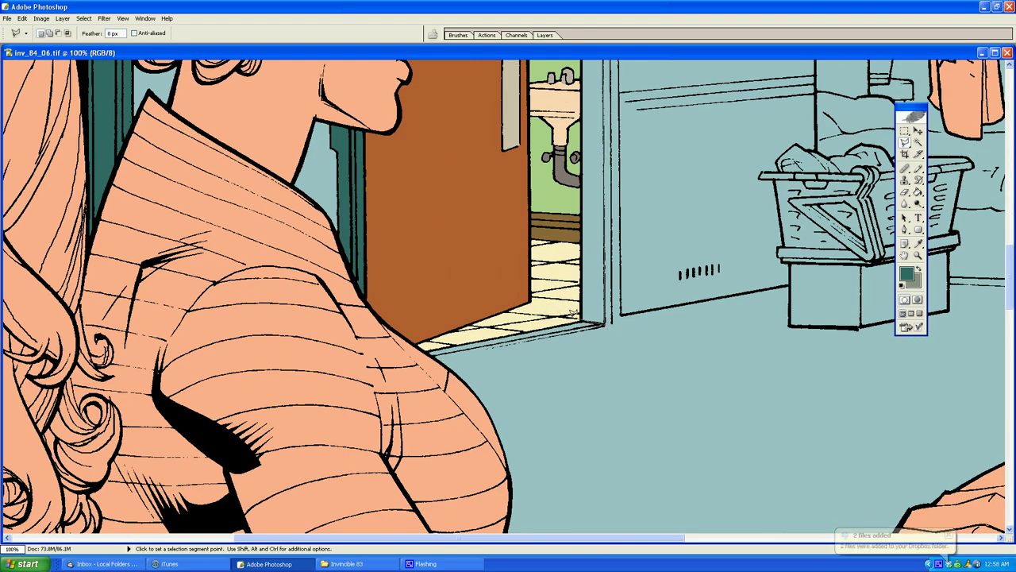
{"action": "scroll", "coordinate": [605, 330], "scroll_direction": "up", "scroll_amount": 2}
{"action": "key", "text": "g"}
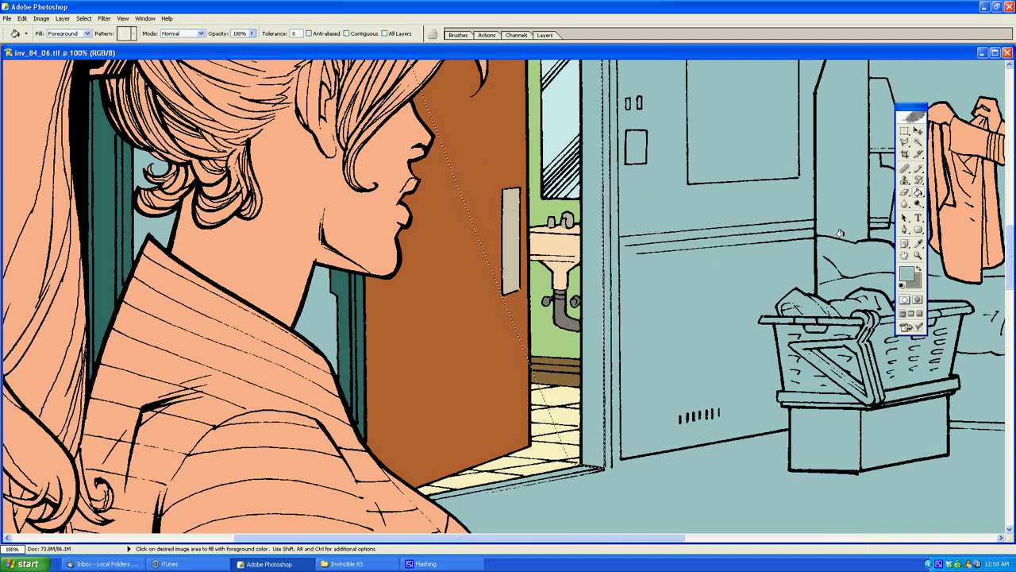
{"action": "left_click", "coordinate": [714, 264], "text": "alt"}
{"action": "left_click", "coordinate": [906, 274]}
{"action": "left_click", "coordinate": [85, 341]}
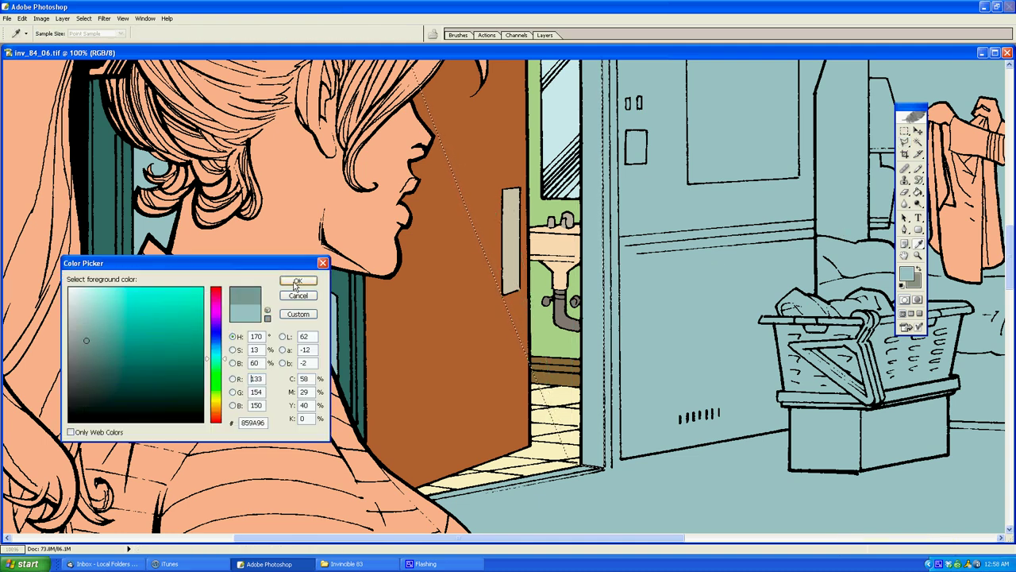
{"action": "left_click", "coordinate": [298, 280]}
{"action": "left_click", "coordinate": [597, 264]}
{"action": "key", "text": "l"}
{"action": "left_click", "coordinate": [692, 274]}
{"action": "scroll", "coordinate": [667, 122], "scroll_direction": "up", "scroll_amount": 5}
{"action": "left_click", "coordinate": [632, 277]}
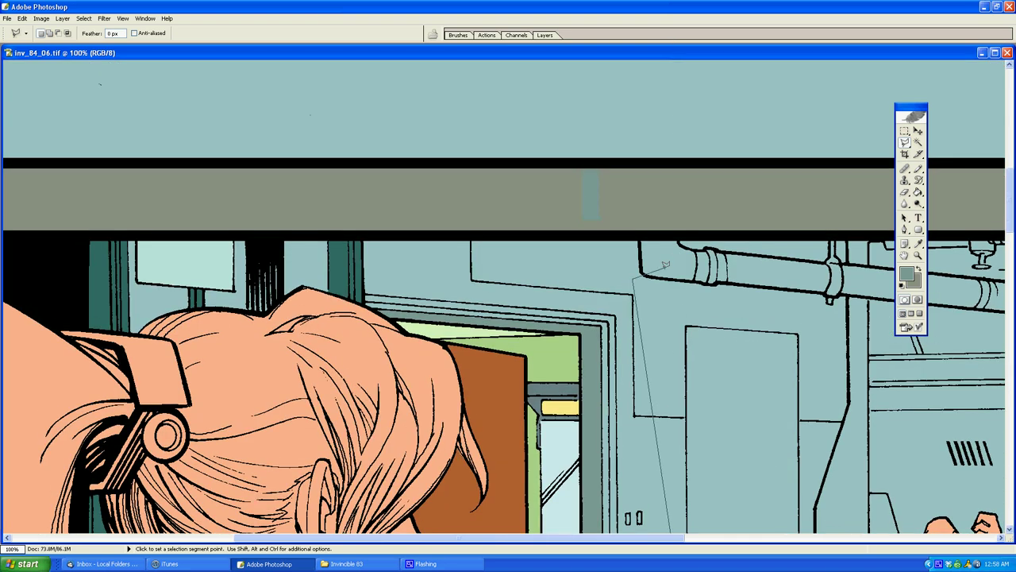
{"action": "left_click", "coordinate": [918, 257]}
{"action": "left_click", "coordinate": [539, 305], "text": "alt"}
{"action": "left_click", "coordinate": [540, 304], "text": "alt"}
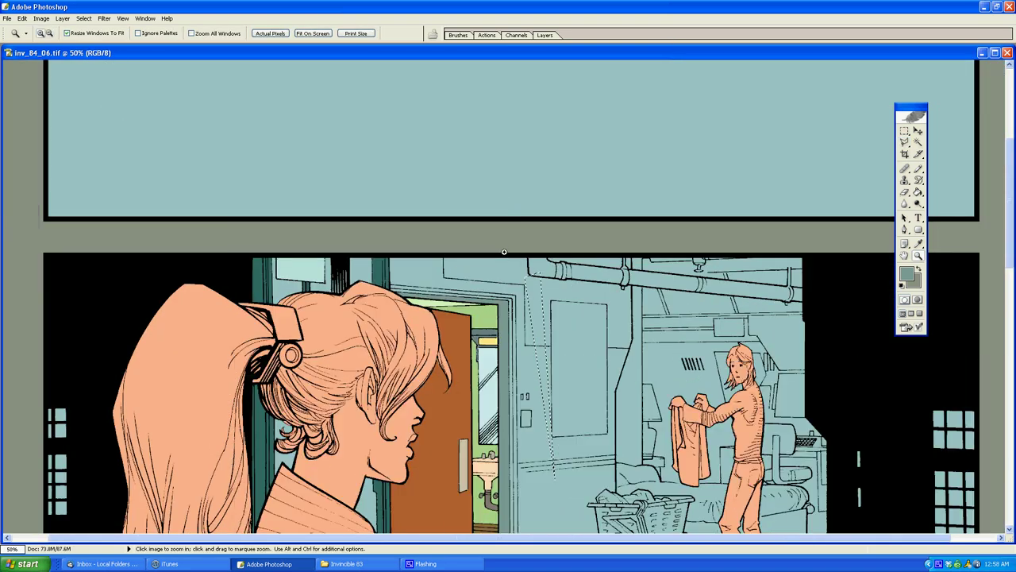
{"action": "left_click", "coordinate": [560, 315], "text": "alt"}
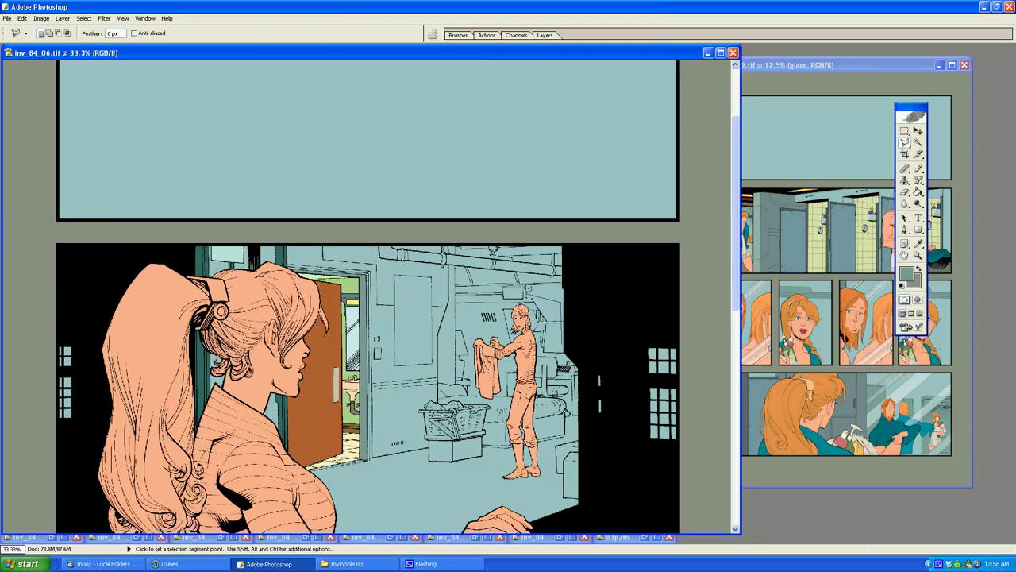
Step: Lasso the tall rectangular panel on the wall beside the doorway and fill it with a pale tint of the wall blue
{"action": "key", "text": "z"}
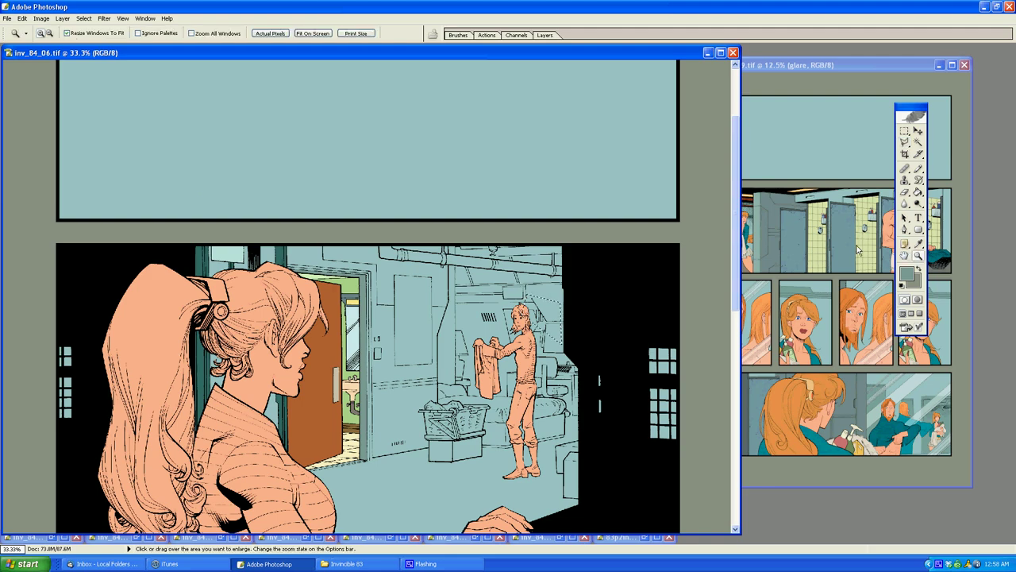
{"action": "left_click", "coordinate": [511, 285]}
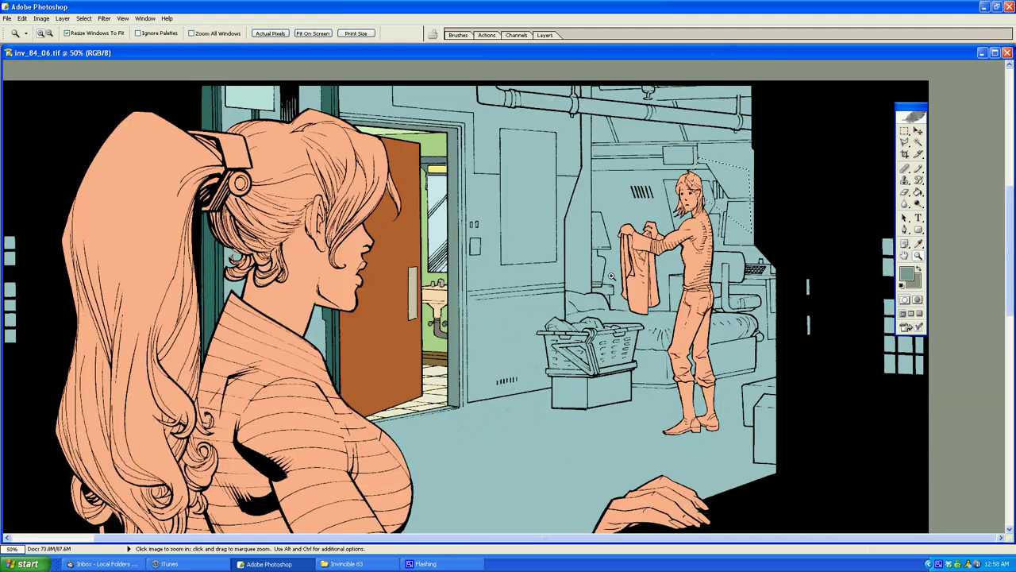
{"action": "left_click", "coordinate": [512, 286]}
{"action": "left_click", "coordinate": [313, 227]}
{"action": "key", "text": "l"}
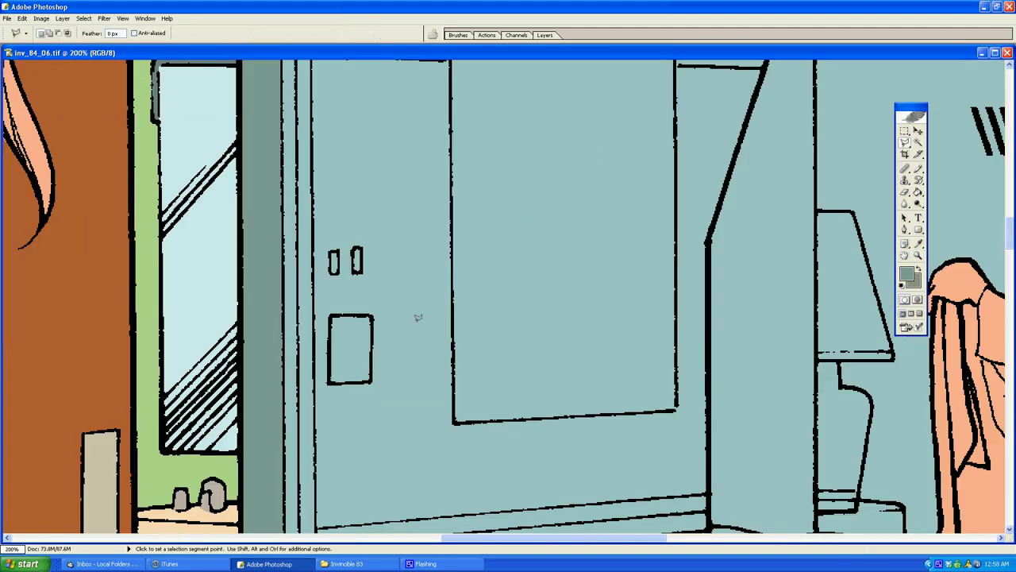
{"action": "left_click", "coordinate": [454, 420]}
{"action": "scroll", "coordinate": [455, 420], "scroll_direction": "up", "scroll_amount": 10}
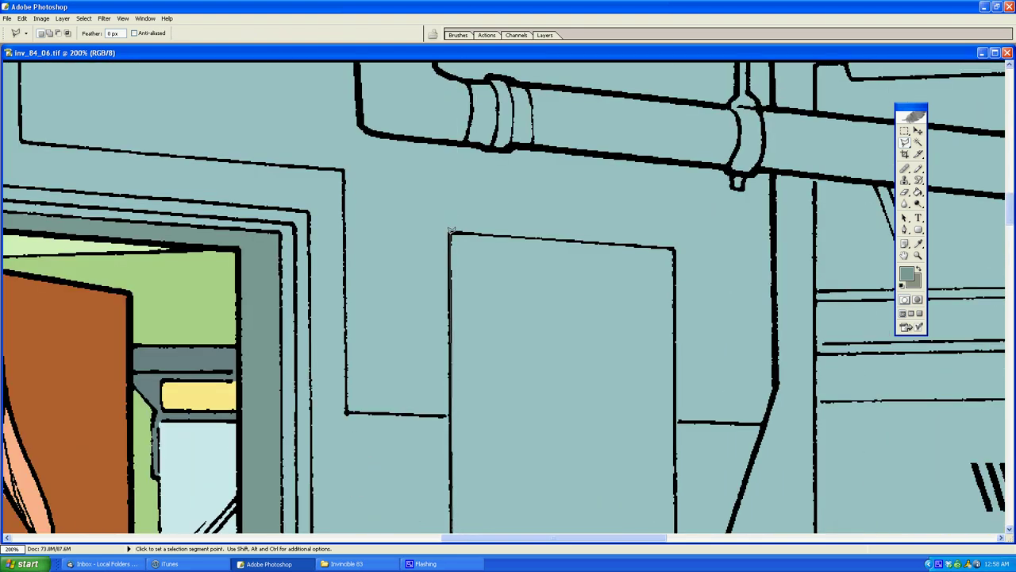
{"action": "left_click", "coordinate": [459, 230]}
{"action": "left_click", "coordinate": [675, 248]}
{"action": "scroll", "coordinate": [676, 262], "scroll_direction": "down", "scroll_amount": 5}
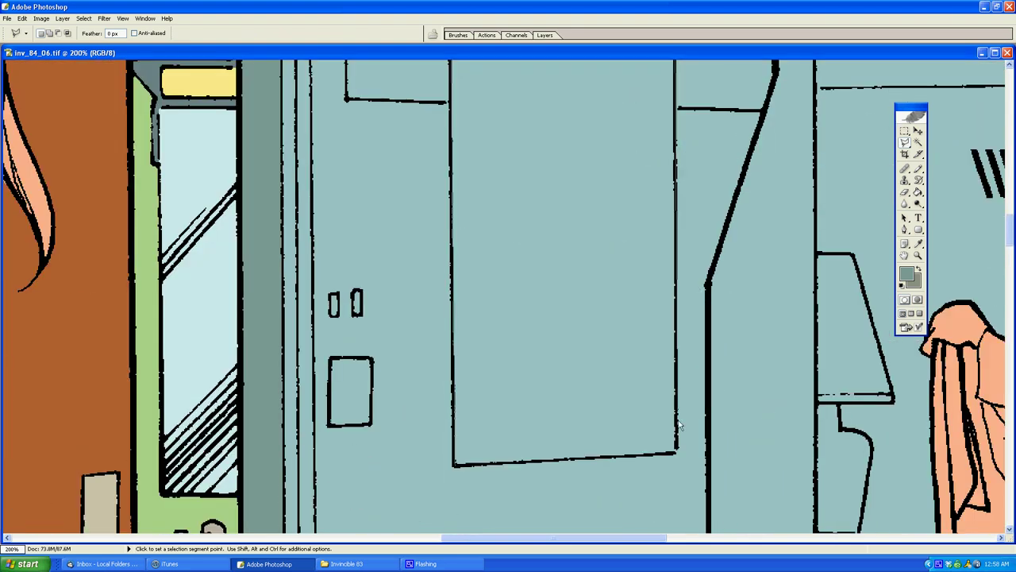
{"action": "left_click", "coordinate": [675, 292]}
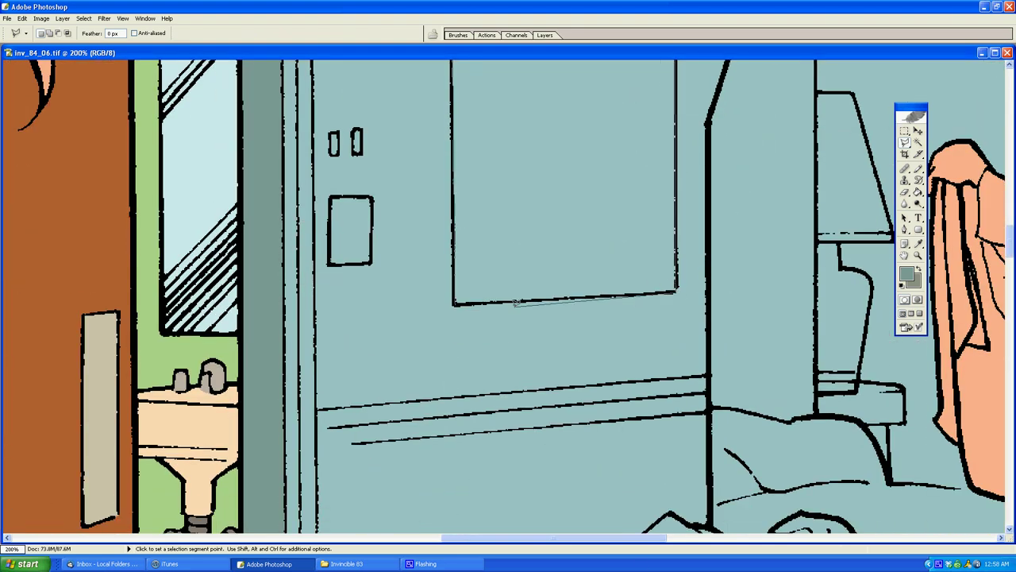
{"action": "left_click", "coordinate": [454, 302]}
{"action": "key", "text": "g"}
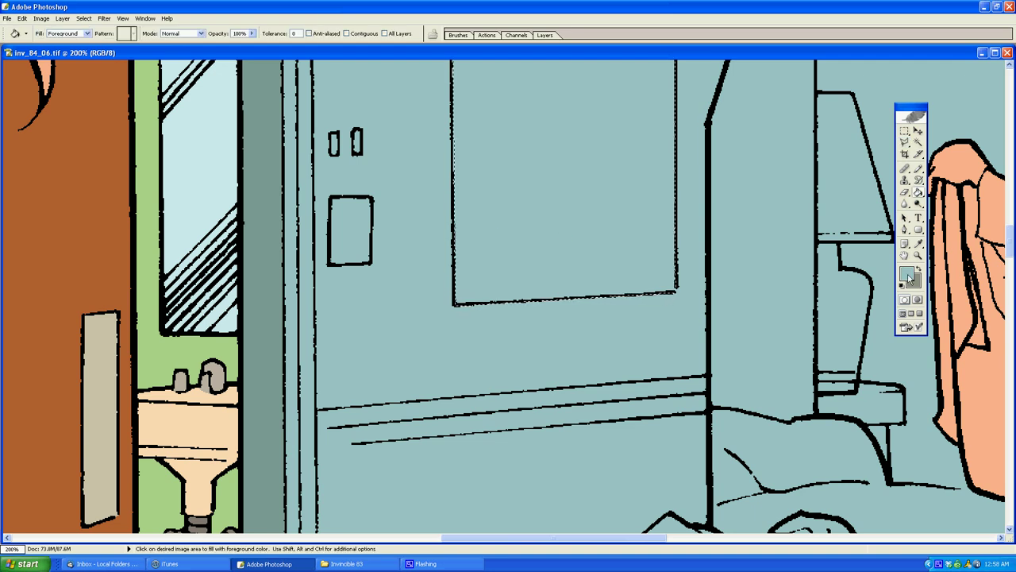
{"action": "left_click", "coordinate": [907, 274]}
{"action": "left_click", "coordinate": [85, 295]}
{"action": "left_click", "coordinate": [301, 283]}
{"action": "left_click", "coordinate": [298, 283]}
{"action": "left_click", "coordinate": [460, 230]}
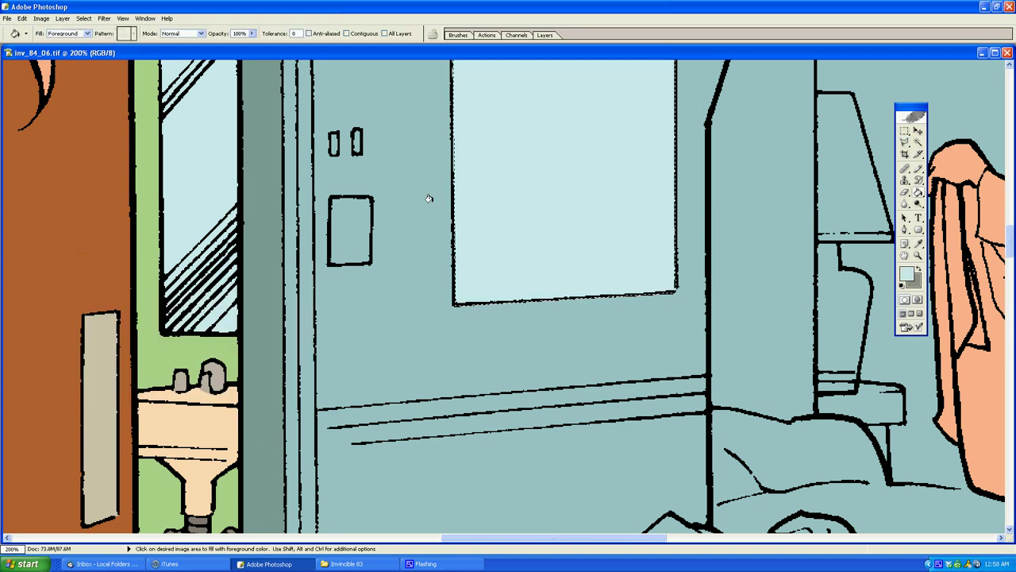
{"action": "key", "text": "l"}
{"action": "left_click", "coordinate": [410, 241]}
{"action": "scroll", "coordinate": [410, 242], "scroll_direction": "up", "scroll_amount": 5}
{"action": "scroll", "coordinate": [428, 301], "scroll_direction": "down", "scroll_amount": 4}
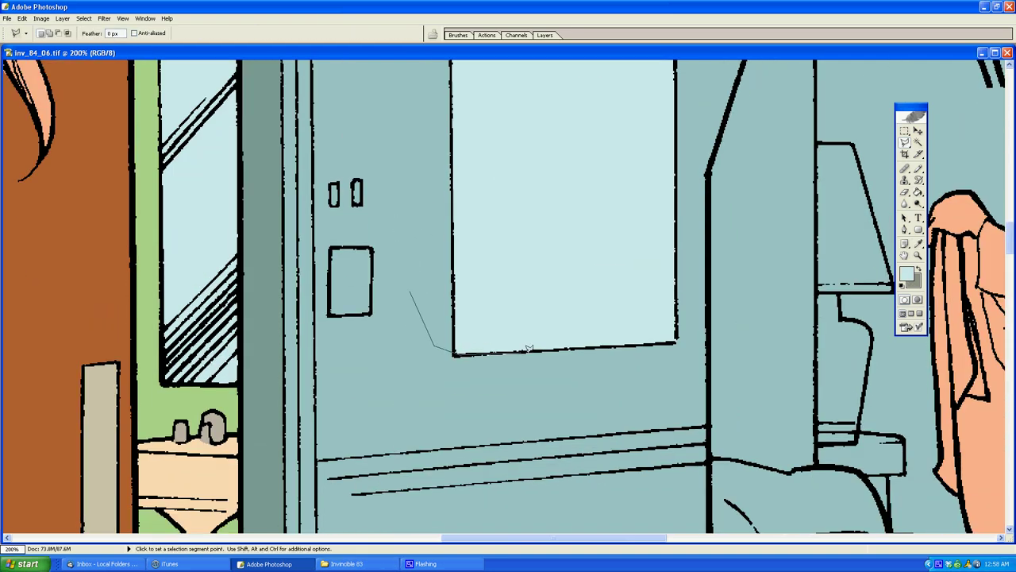
{"action": "left_click", "coordinate": [594, 370]}
{"action": "double_click", "coordinate": [521, 390]}
{"action": "key", "text": "g"}
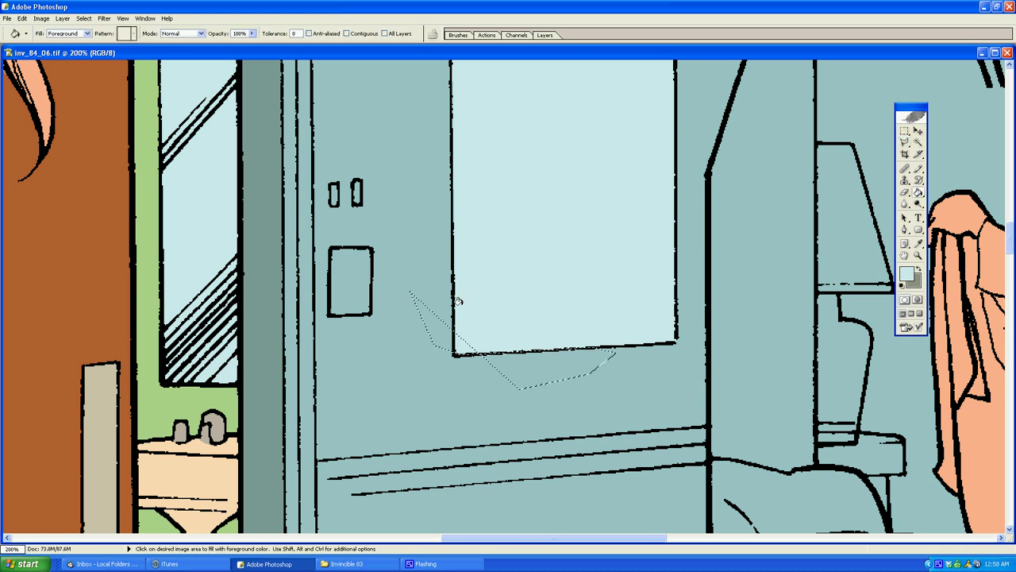
Step: Lasso the wall strip directly under the pale panel's lower edge and sample the wall blue for it
{"action": "key", "text": "l"}
{"action": "left_click", "coordinate": [436, 358]}
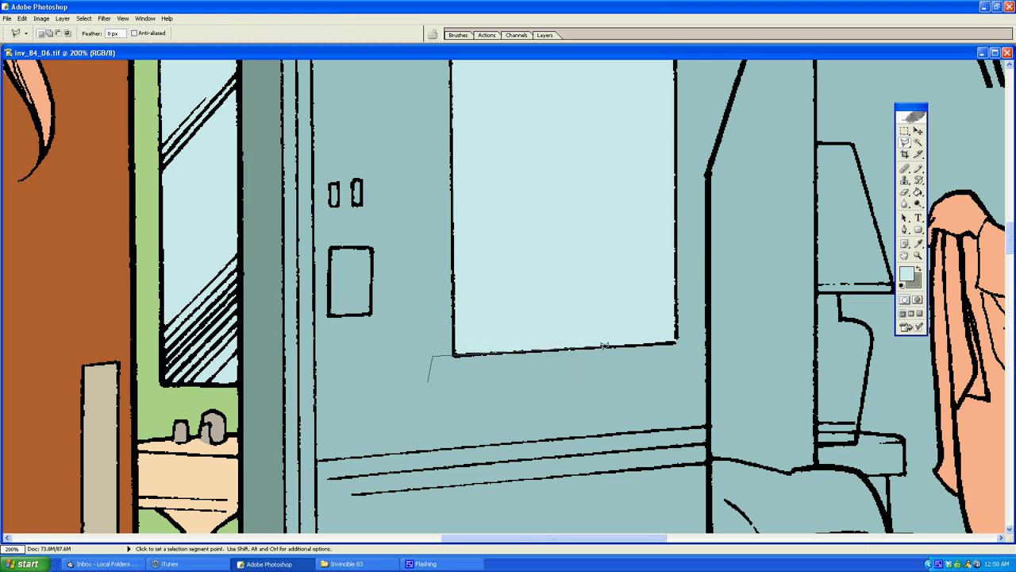
{"action": "double_click", "coordinate": [599, 379]}
{"action": "key", "text": "g"}
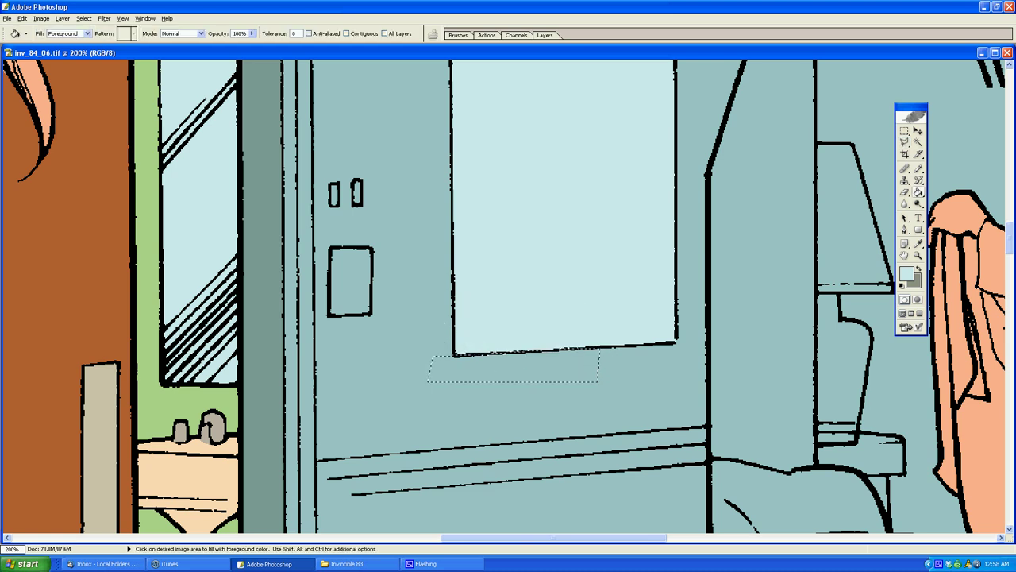
{"action": "left_click", "coordinate": [575, 367], "text": "alt"}
{"action": "key", "text": "l"}
{"action": "left_click", "coordinate": [576, 281]}
{"action": "left_click", "coordinate": [511, 247]}
{"action": "double_click", "coordinate": [548, 223]}
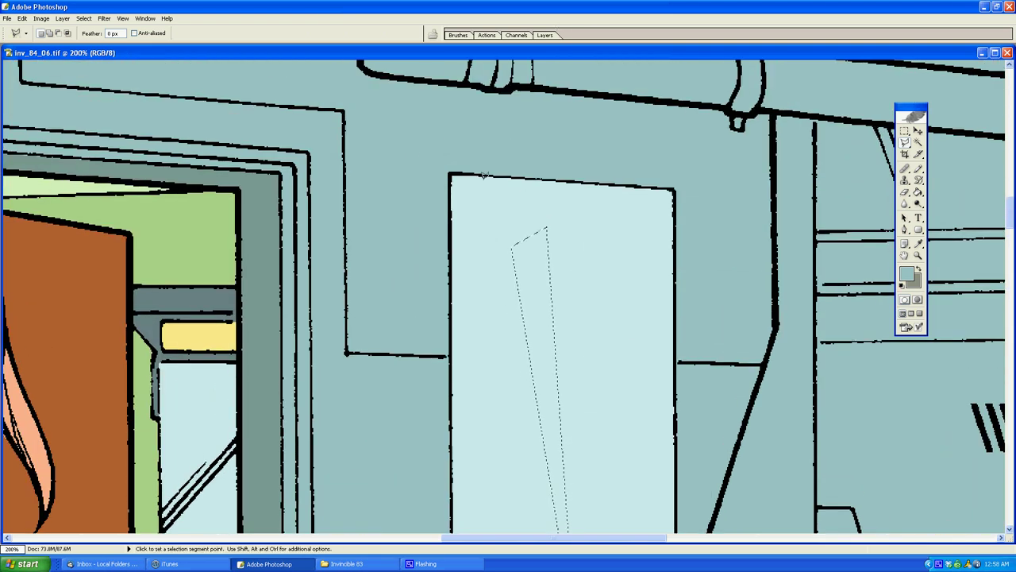
{"action": "left_click", "coordinate": [408, 148]}
{"action": "scroll", "coordinate": [409, 148], "scroll_direction": "up", "scroll_amount": 5}
{"action": "left_click", "coordinate": [333, 282]}
{"action": "double_click", "coordinate": [362, 195]}
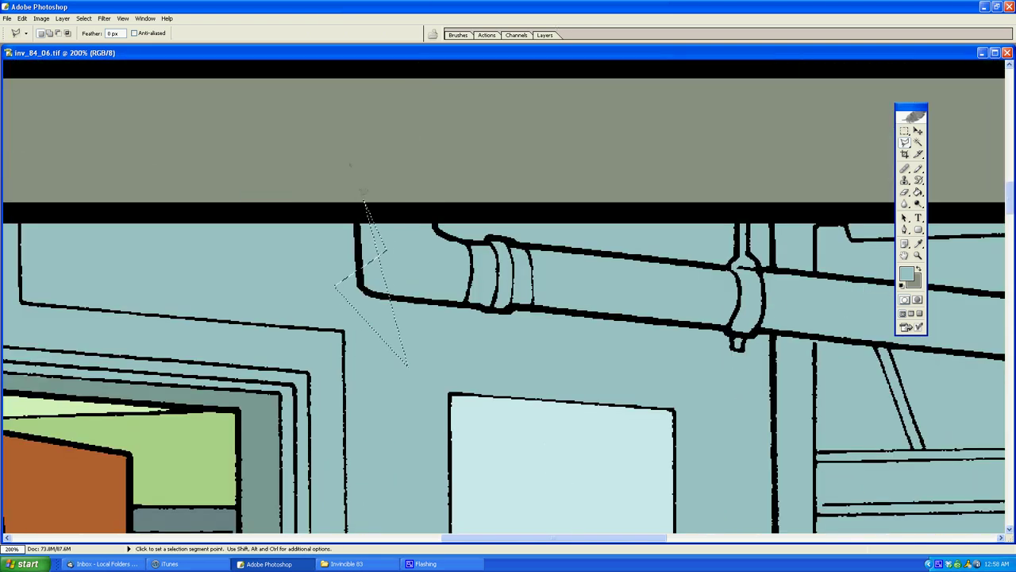
Step: Lasso along the underside of the ceiling pipe, from its bend near the doorway to its far end by the black area
{"action": "left_click", "coordinate": [351, 169]}
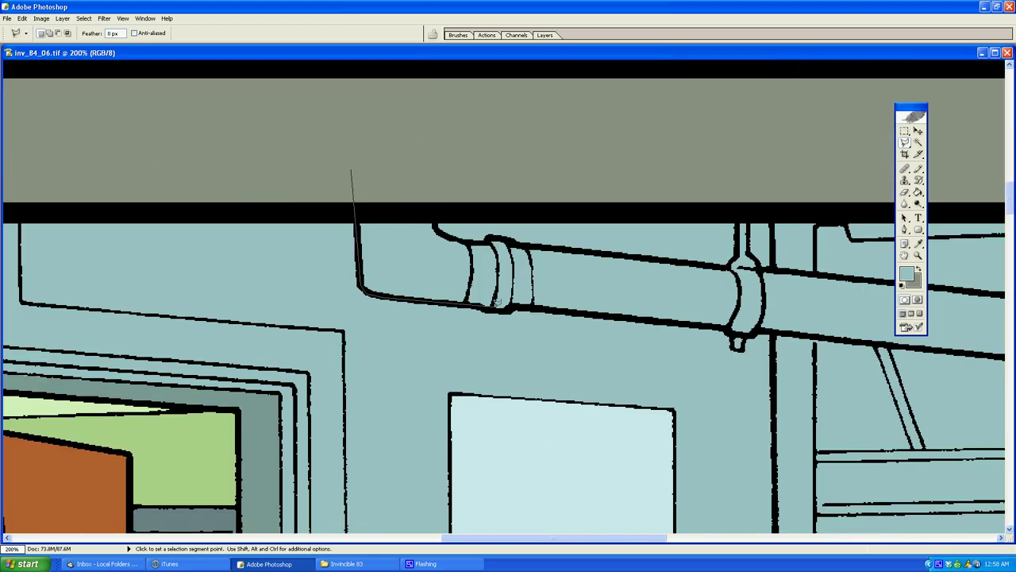
{"action": "left_click", "coordinate": [487, 309]}
{"action": "left_click", "coordinate": [509, 311]}
{"action": "left_click", "coordinate": [517, 306]}
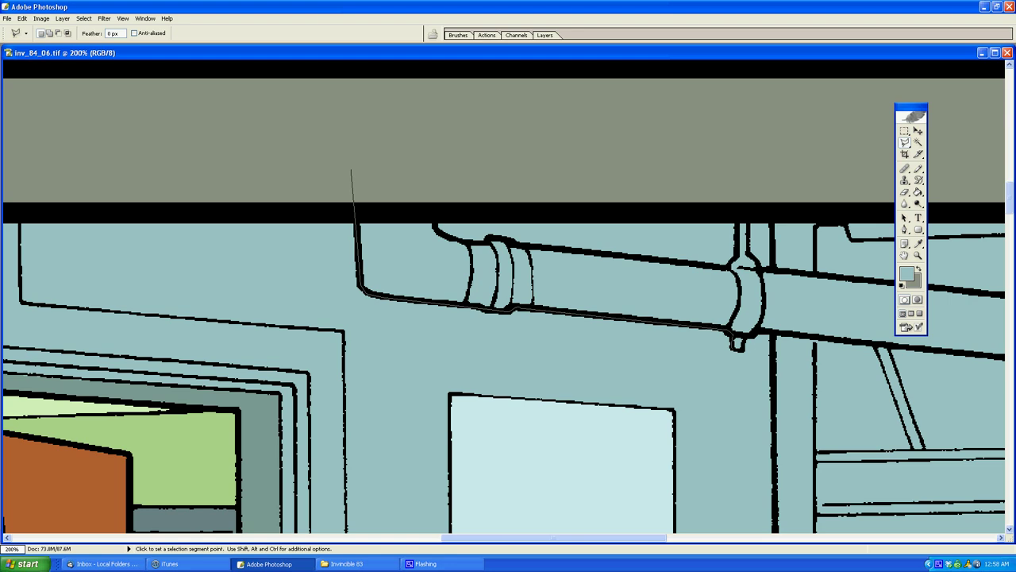
{"action": "left_click", "coordinate": [760, 328]}
{"action": "scroll", "coordinate": [948, 340], "scroll_direction": "right", "scroll_amount": 4}
{"action": "left_click", "coordinate": [800, 367]}
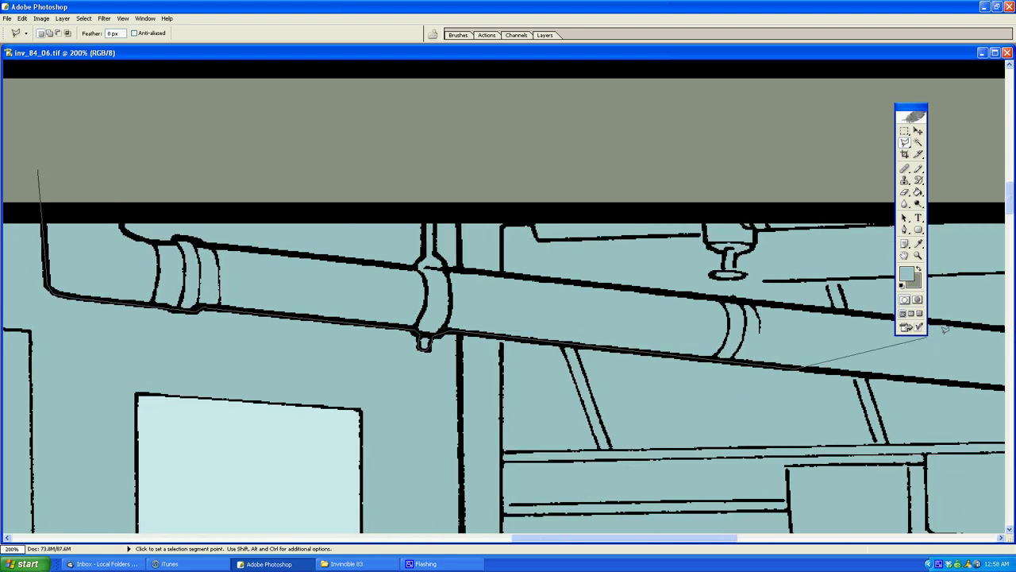
{"action": "scroll", "coordinate": [943, 333], "scroll_direction": "right", "scroll_amount": 5}
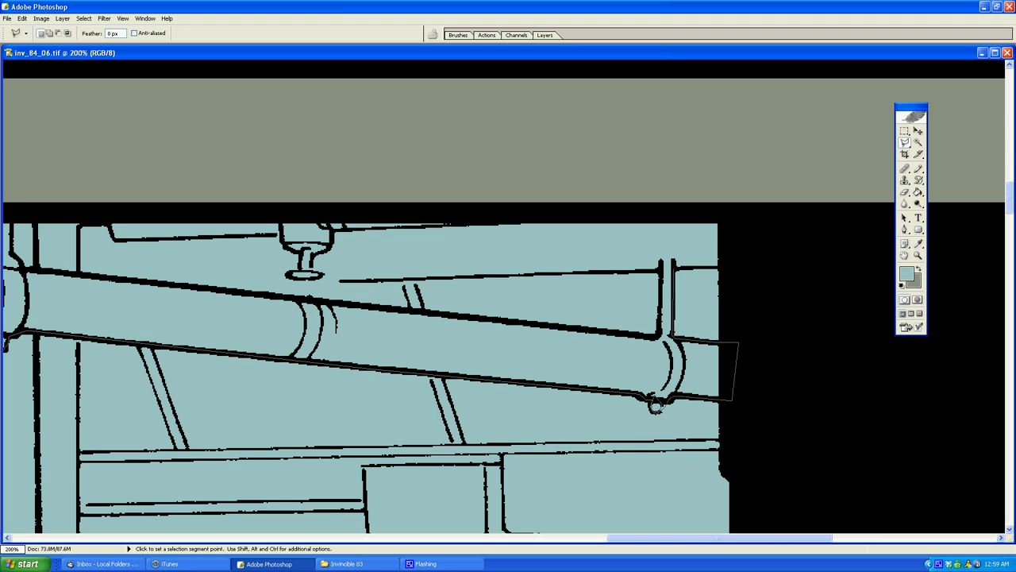
Step: Finish the lasso around the pipe's far end, the ceiling area above it and the pipe hanger, closing it above the bend near the doorway
{"action": "left_click", "coordinate": [734, 267]}
{"action": "left_click", "coordinate": [745, 254]}
{"action": "left_click", "coordinate": [745, 201]}
{"action": "left_click", "coordinate": [737, 197]}
{"action": "left_click", "coordinate": [458, 225]}
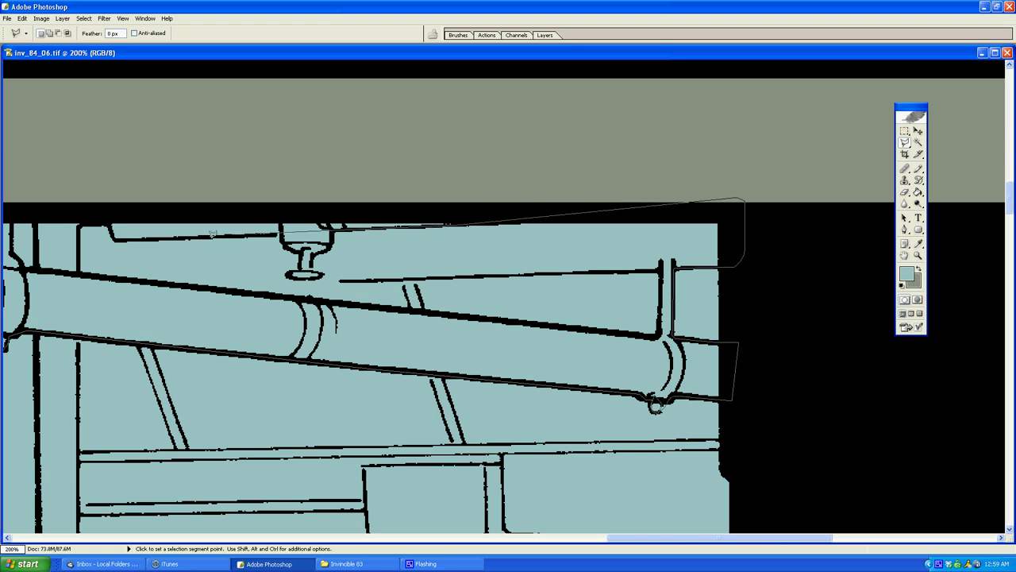
{"action": "scroll", "coordinate": [65, 290], "scroll_direction": "left", "scroll_amount": 1}
{"action": "scroll", "coordinate": [367, 193], "scroll_direction": "left", "scroll_amount": 6}
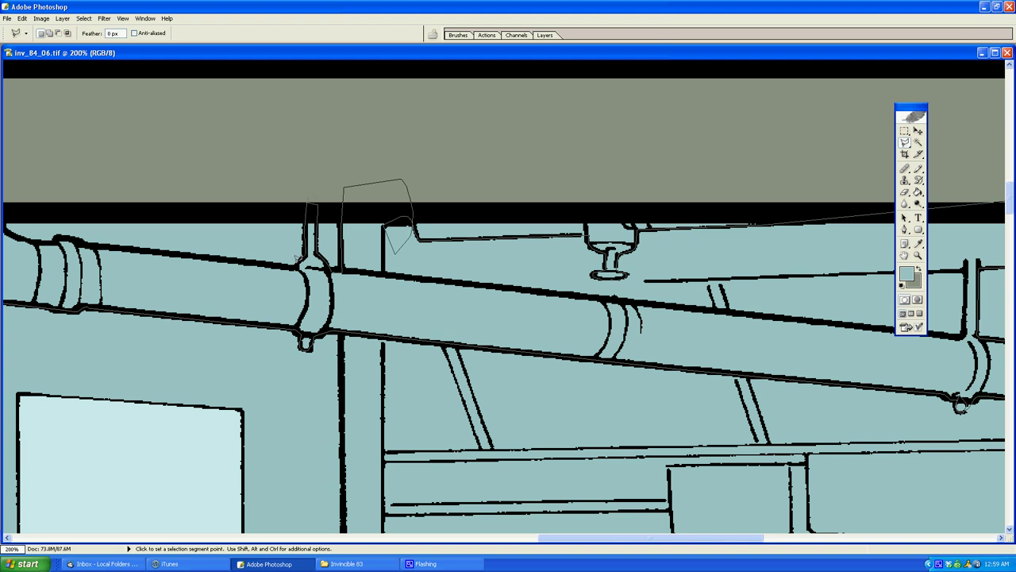
{"action": "left_click", "coordinate": [298, 264]}
{"action": "left_click_drag", "start_coordinate": [74, 231], "coordinate": [243, 231]}
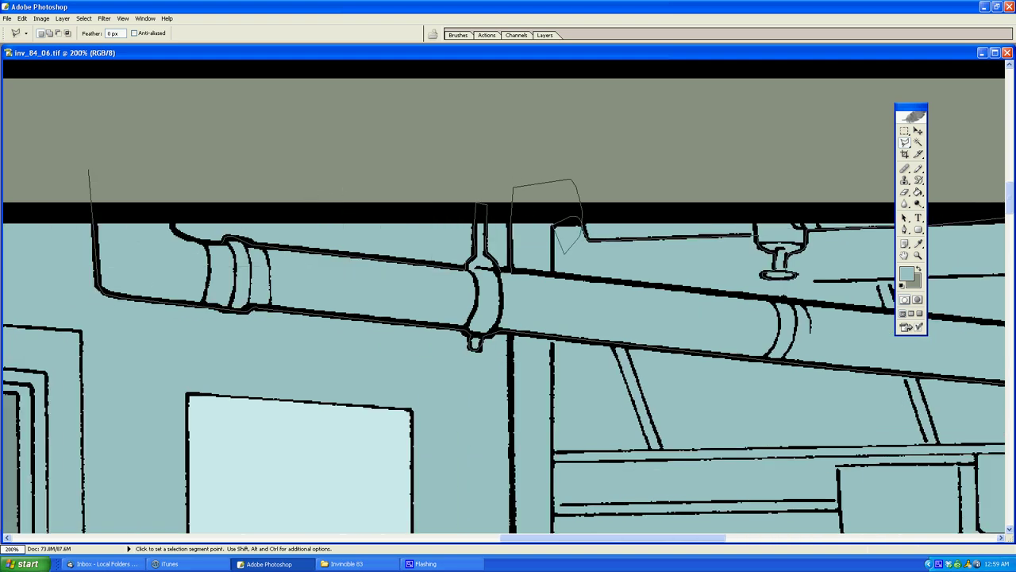
{"action": "double_click", "coordinate": [172, 188]}
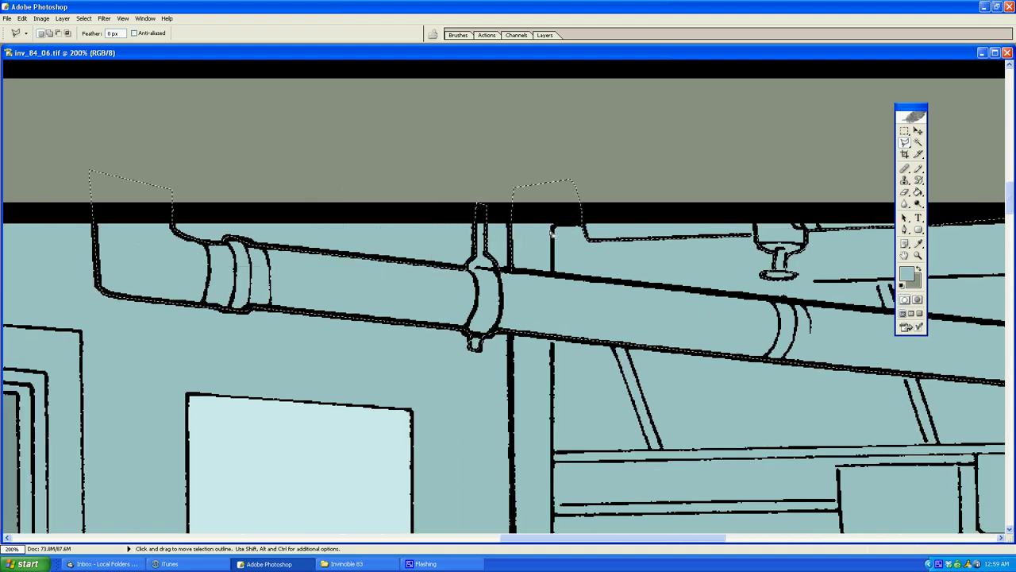
Step: Fill the selected pipe and ceiling area with the darker teal 69817D, derived from the wall blue, and deselect
{"action": "left_click", "coordinate": [511, 268]}
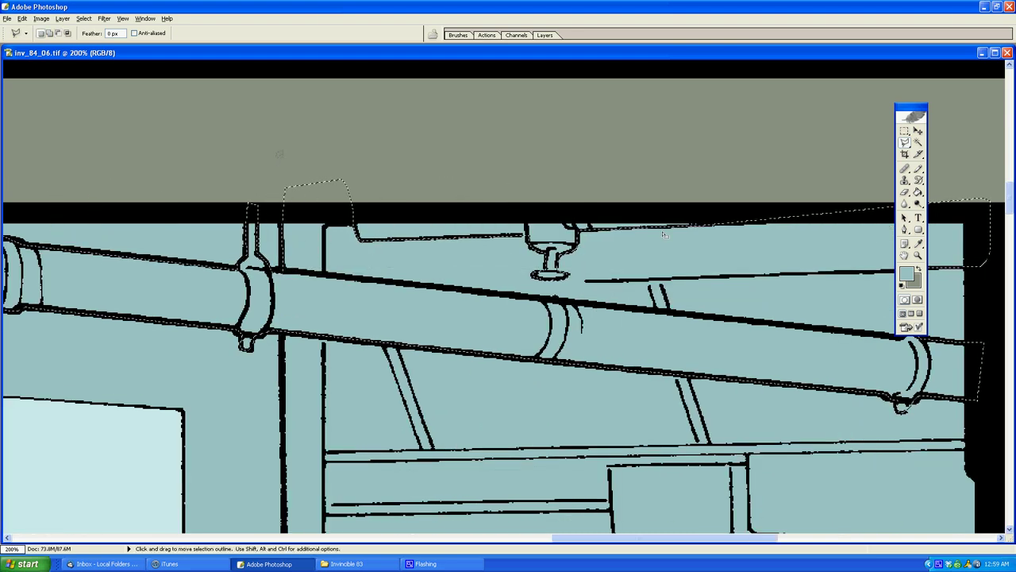
{"action": "left_click", "coordinate": [909, 277]}
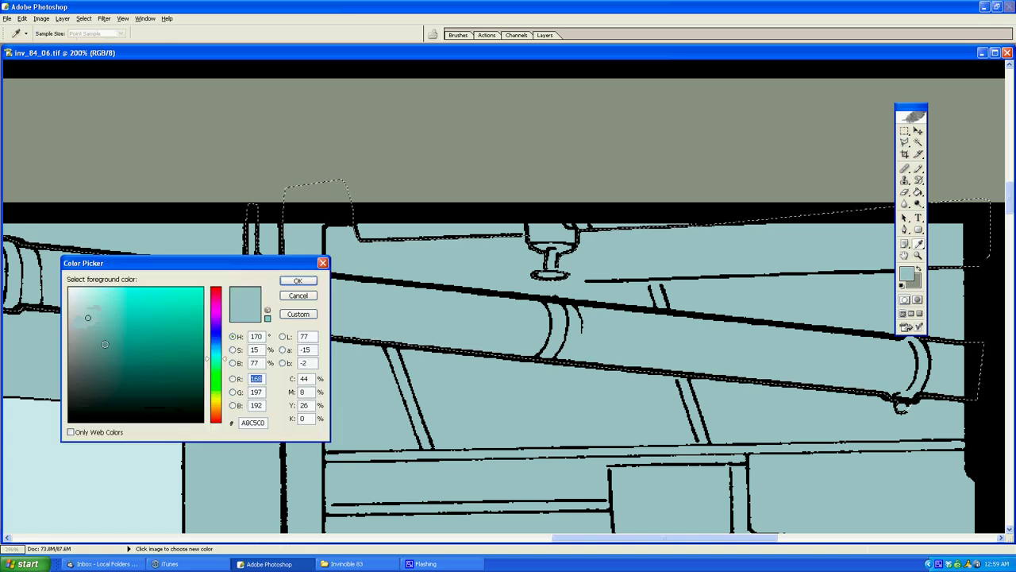
{"action": "left_click", "coordinate": [114, 354]}
{"action": "left_click", "coordinate": [298, 281]}
{"action": "key", "text": "g"}
{"action": "left_click", "coordinate": [413, 293]}
{"action": "key", "text": "ctrl+d"}
{"action": "key", "text": "l"}
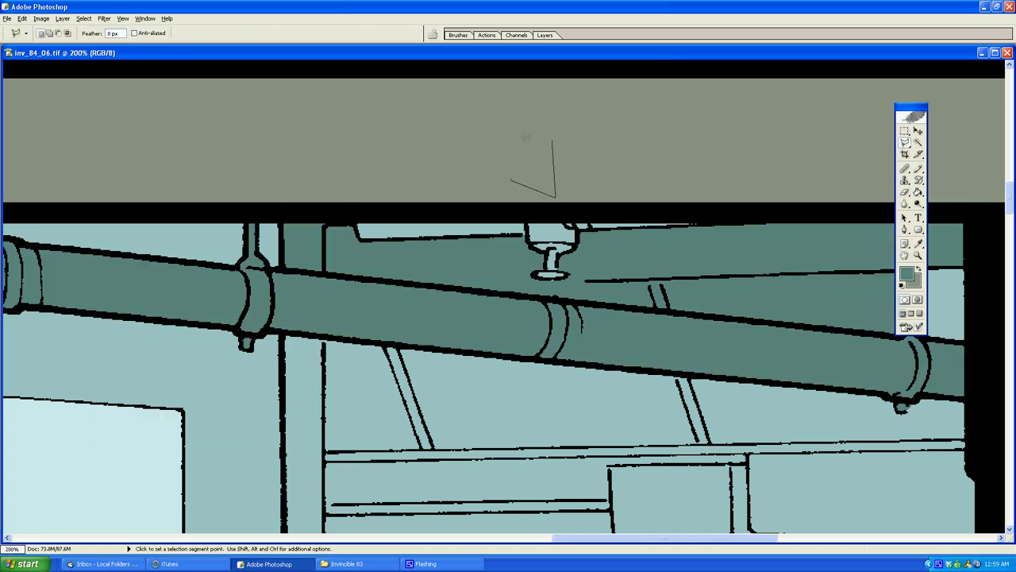
Step: Lasso the ceiling fixture with its hanging nozzle and adjoining trim, and fill it with a very dark green-grey
{"action": "double_click", "coordinate": [532, 293]}
{"action": "key", "text": "g"}
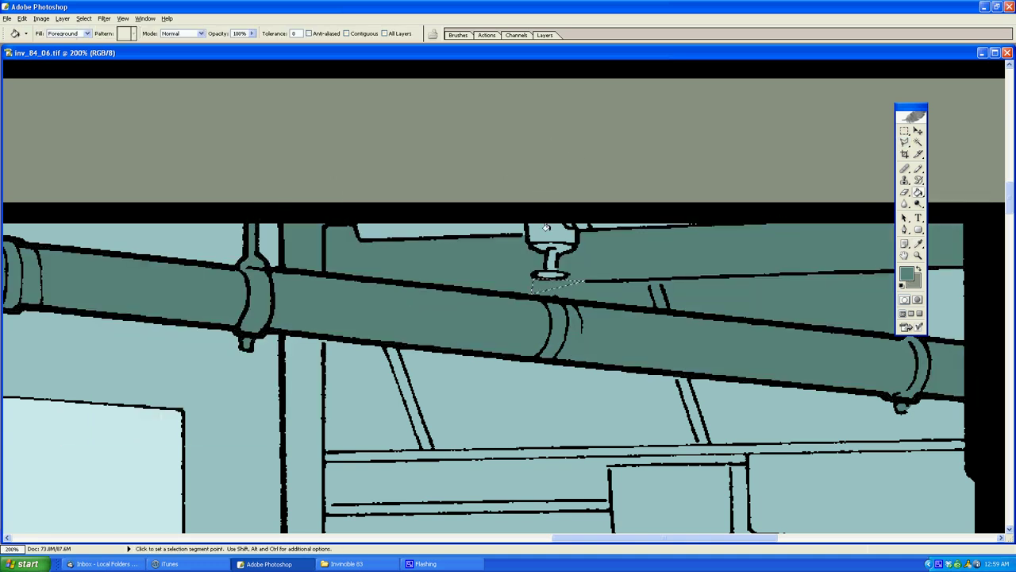
{"action": "key", "text": "l"}
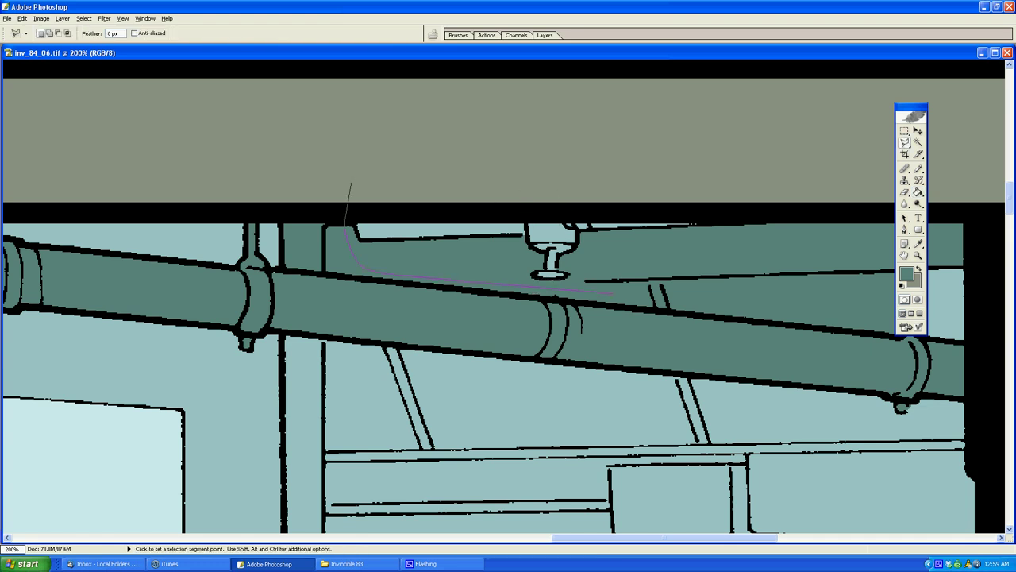
{"action": "double_click", "coordinate": [841, 148]}
{"action": "left_click", "coordinate": [905, 273]}
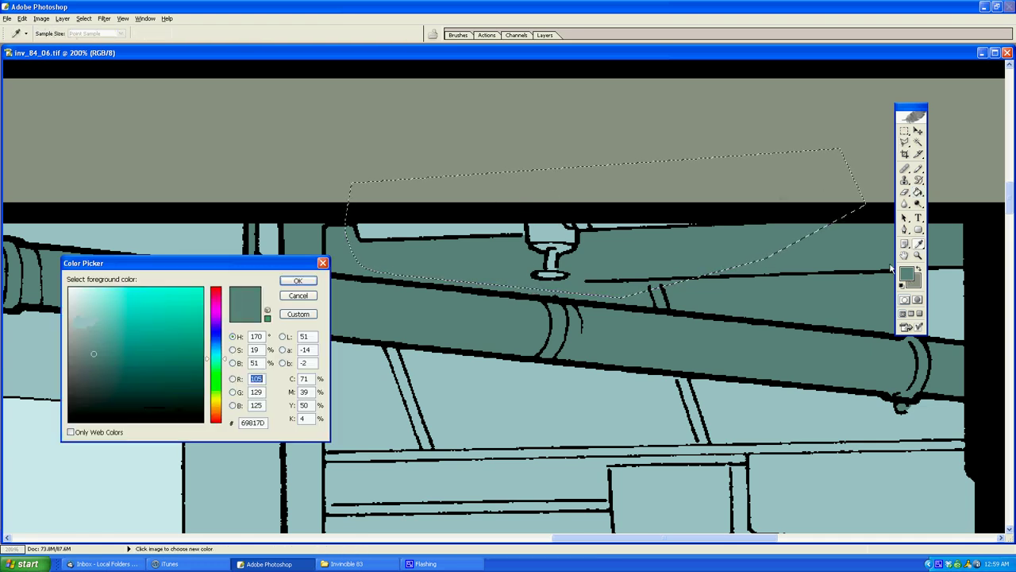
{"action": "left_click", "coordinate": [77, 396]}
{"action": "left_click", "coordinate": [303, 280]}
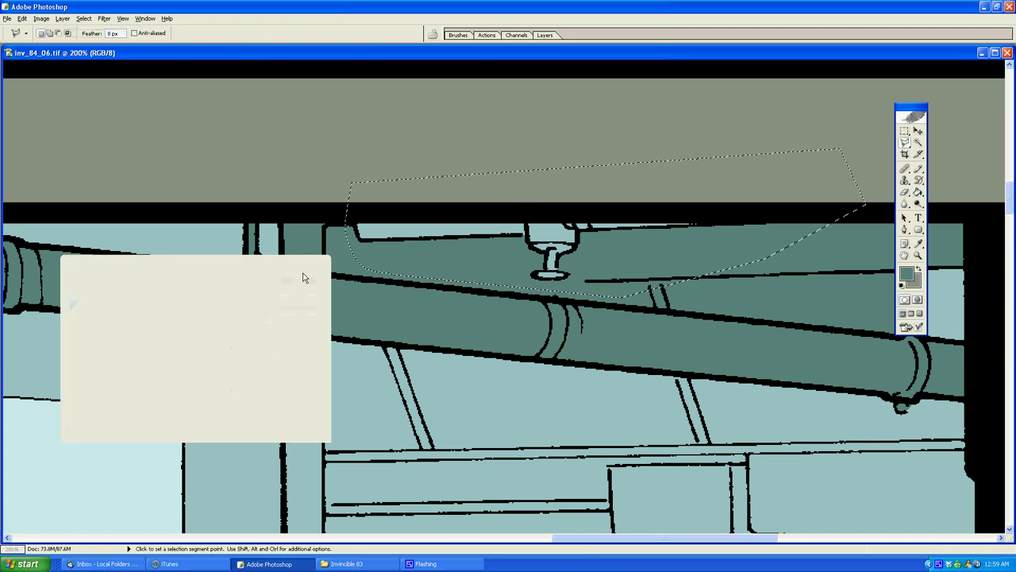
{"action": "key", "text": "g"}
{"action": "left_click", "coordinate": [544, 227]}
Step: Lasso the small spot where the pipe meets the pillar and fill it with the teal sampled from the pipe
{"action": "key", "text": "l"}
{"action": "left_click", "coordinate": [551, 363]}
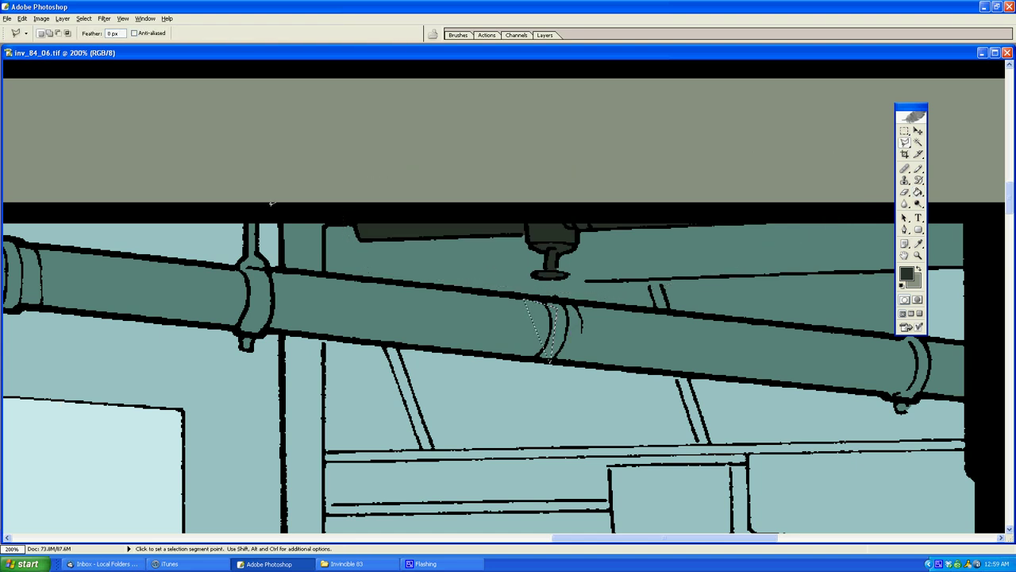
{"action": "left_click", "coordinate": [270, 204]}
{"action": "double_click", "coordinate": [278, 278]}
{"action": "key", "text": "g"}
{"action": "left_click", "coordinate": [279, 283], "text": "alt"}
{"action": "left_click", "coordinate": [279, 275]}
Step: Lasso the short piece of pillar above the pipe and fill it with a dark, slightly greenish grey
{"action": "key", "text": "l"}
{"action": "left_click", "coordinate": [272, 183]}
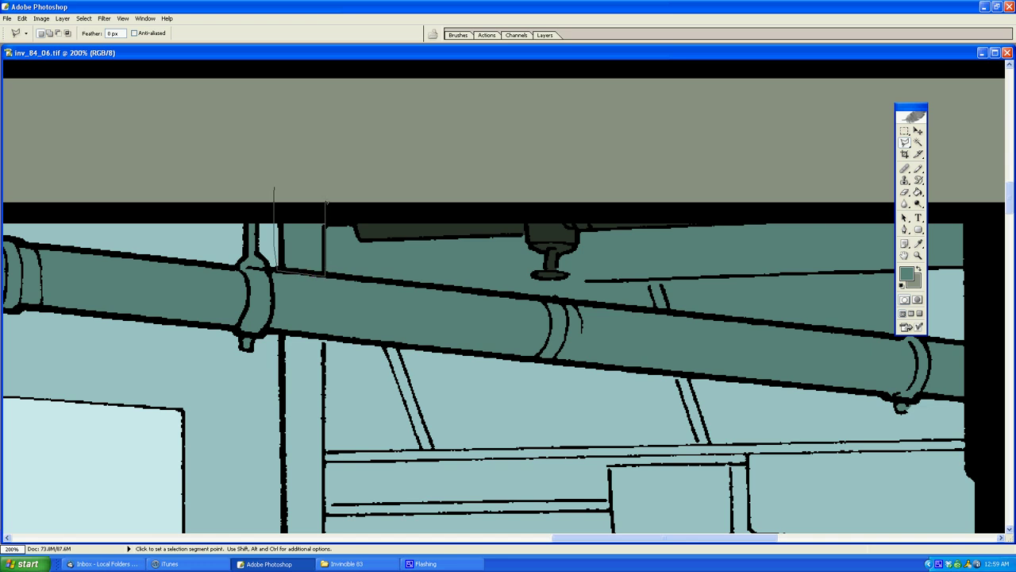
{"action": "left_click", "coordinate": [318, 183]}
{"action": "left_click", "coordinate": [275, 187]}
{"action": "left_click", "coordinate": [906, 274]}
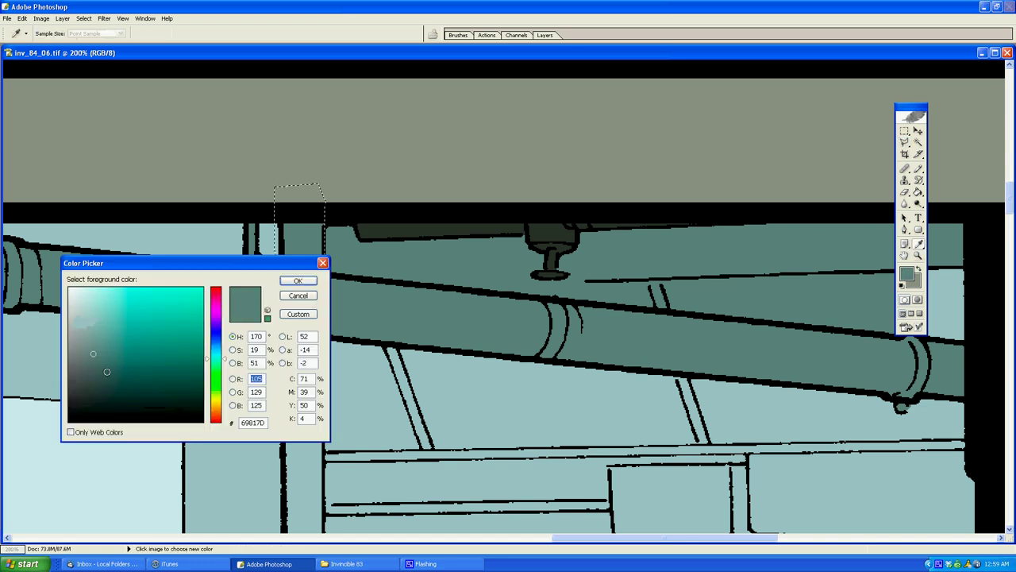
{"action": "left_click", "coordinate": [216, 370]}
{"action": "left_click", "coordinate": [107, 329]}
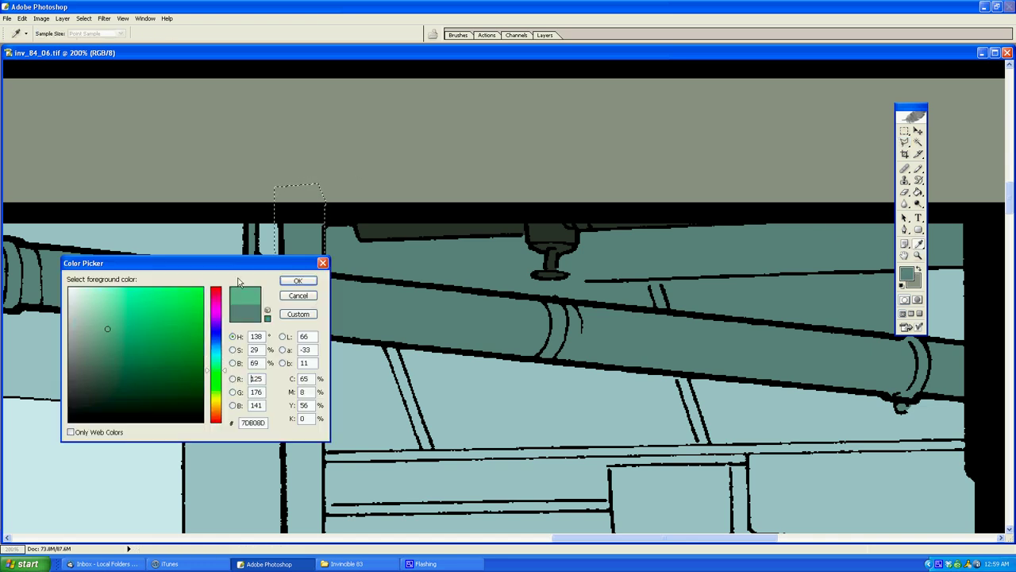
{"action": "left_click", "coordinate": [80, 360]}
{"action": "key", "text": "Return"}
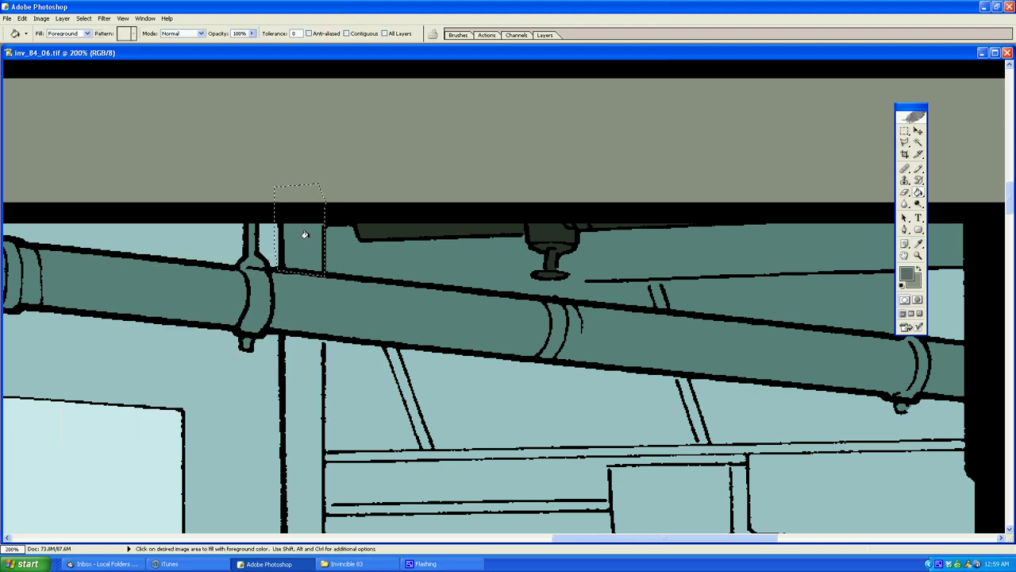
{"action": "key", "text": "alt+BackSpace"}
Step: Lasso the tall pillar from the underside of the pipe down to the couch and fill it with the same dark grey
{"action": "left_click", "coordinate": [324, 321]}
{"action": "scroll", "coordinate": [317, 334], "scroll_direction": "down", "scroll_amount": 15}
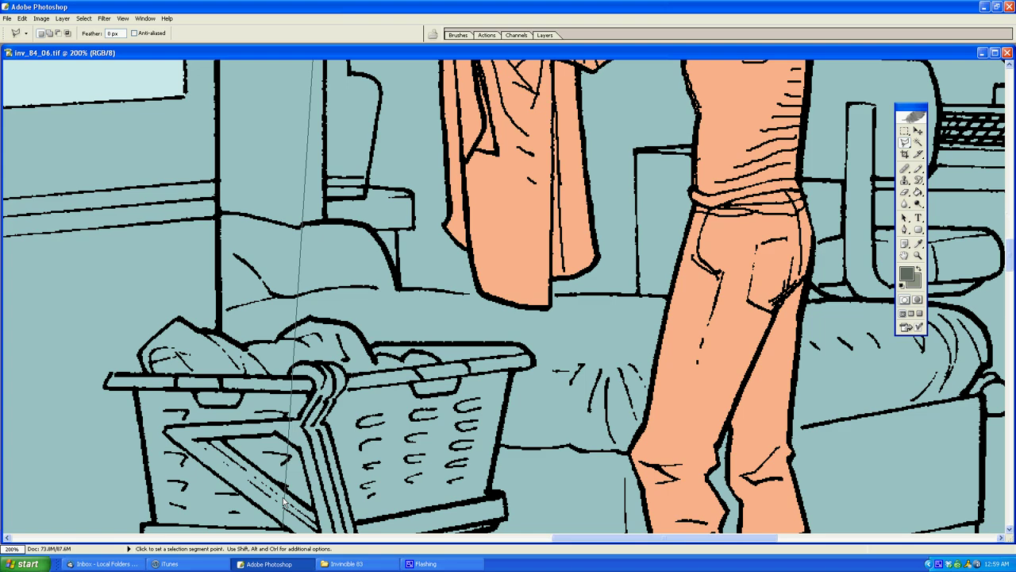
{"action": "left_click", "coordinate": [324, 220]}
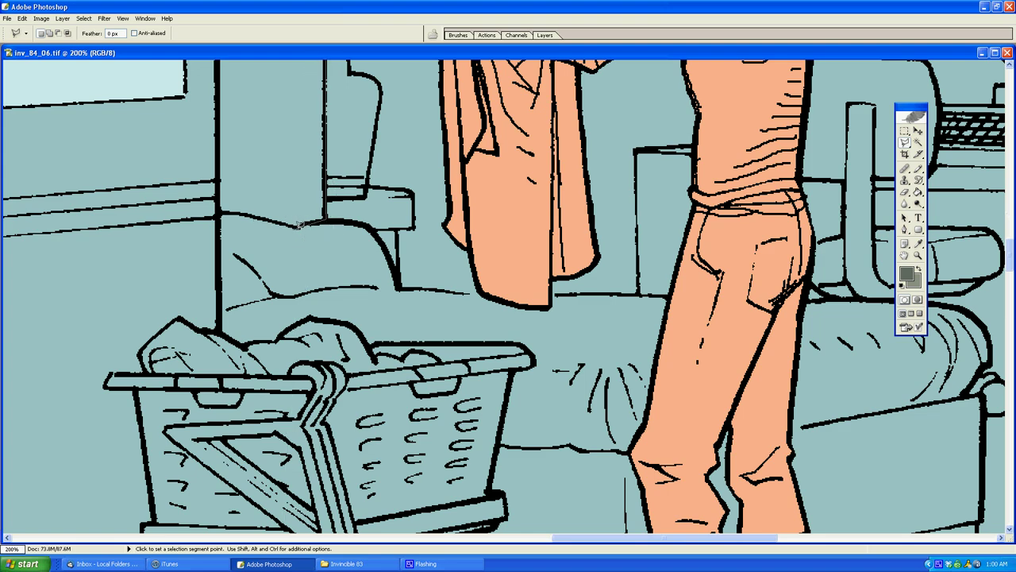
{"action": "scroll", "coordinate": [300, 227], "scroll_direction": "up", "scroll_amount": 8}
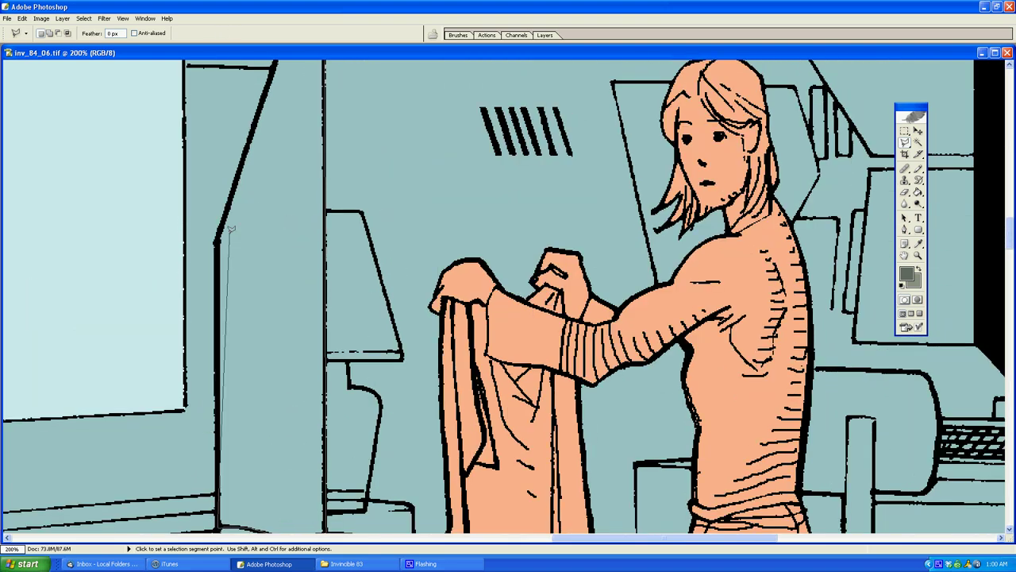
{"action": "scroll", "coordinate": [290, 238], "scroll_direction": "up", "scroll_amount": 3}
{"action": "left_click", "coordinate": [285, 248]}
{"action": "scroll", "coordinate": [284, 245], "scroll_direction": "up", "scroll_amount": 3}
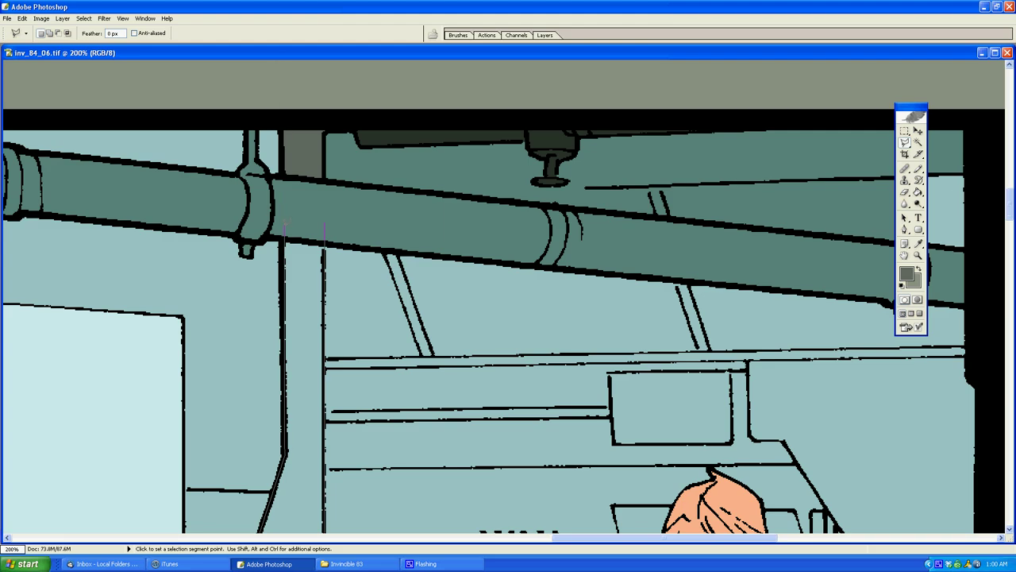
{"action": "double_click", "coordinate": [284, 233]}
{"action": "key", "text": "g"}
{"action": "left_click", "coordinate": [311, 295]}
{"action": "key", "text": "l"}
{"action": "left_click", "coordinate": [411, 350]}
{"action": "scroll", "coordinate": [351, 236], "scroll_direction": "down", "scroll_amount": 6}
{"action": "scroll", "coordinate": [351, 236], "scroll_direction": "down", "scroll_amount": 4}
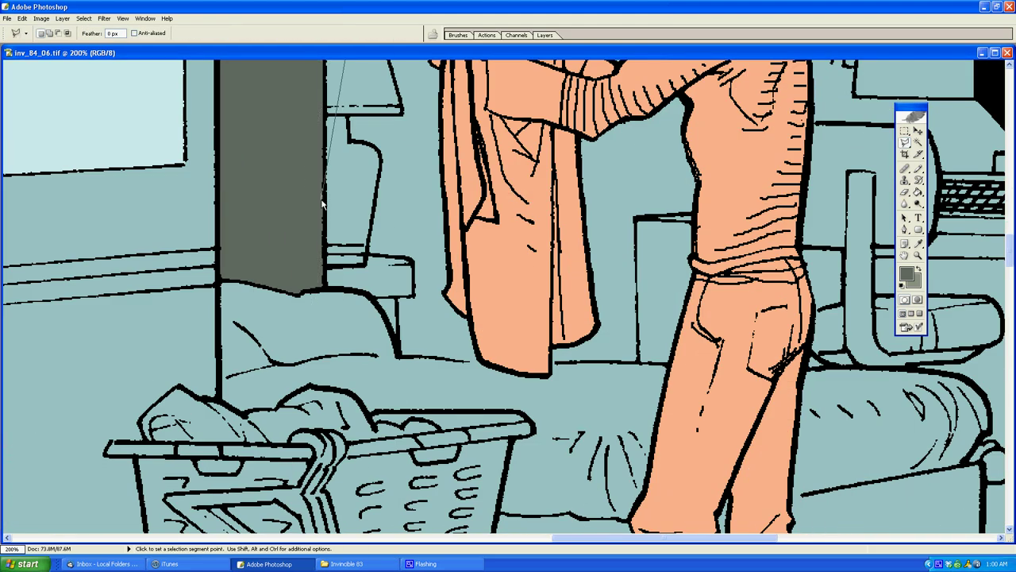
{"action": "left_click", "coordinate": [331, 211]}
{"action": "double_click", "coordinate": [355, 248]}
{"action": "left_click", "coordinate": [917, 255]}
{"action": "left_click", "coordinate": [694, 216], "text": "alt"}
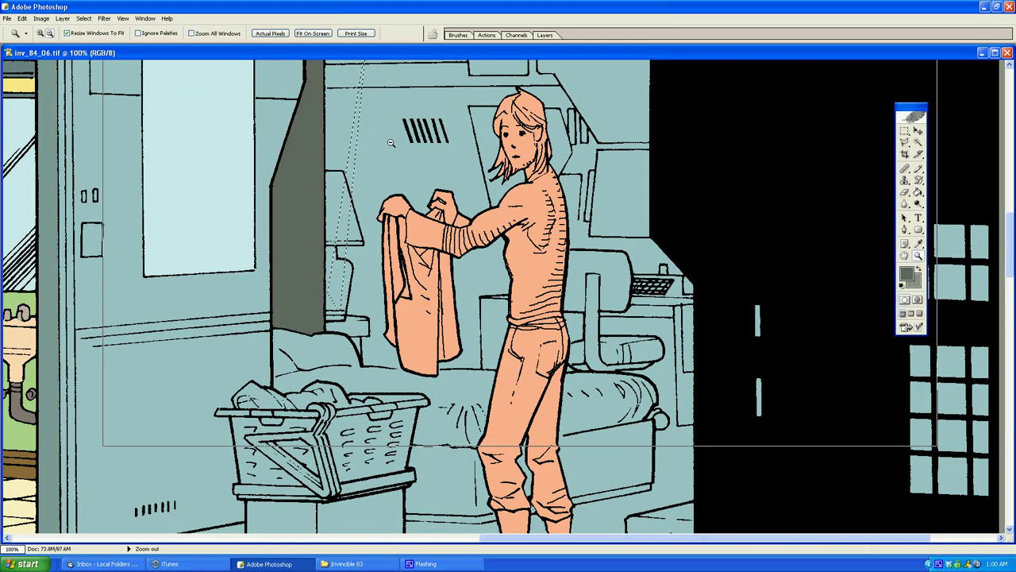
{"action": "left_click", "coordinate": [692, 210], "text": "alt"}
{"action": "left_click", "coordinate": [690, 176], "text": "alt"}
{"action": "left_click", "coordinate": [663, 284]}
{"action": "left_click", "coordinate": [706, 300]}
{"action": "double_click", "coordinate": [663, 286]}
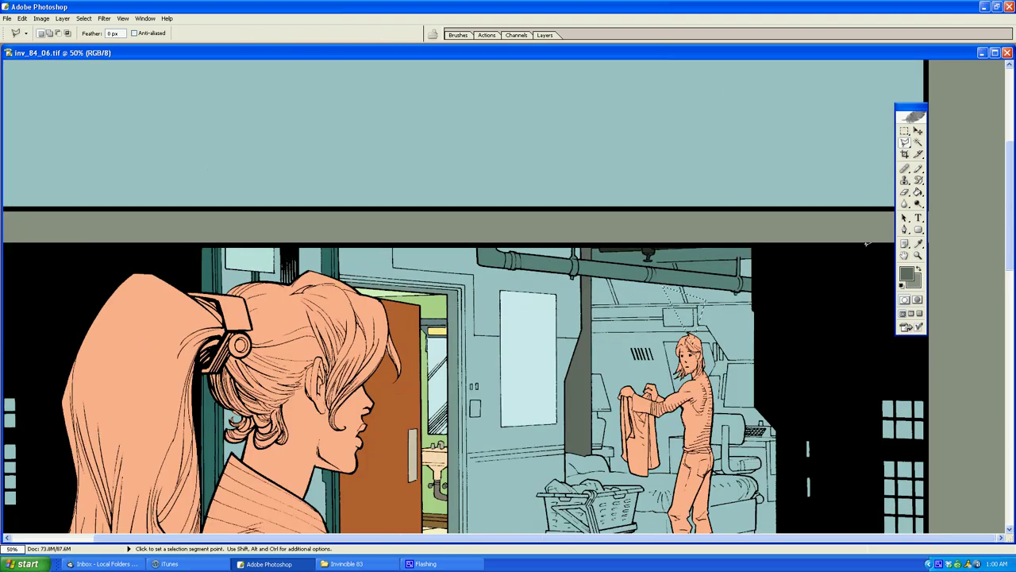
Step: Lasso the narrow wedge between the ceiling line and the pipe's upper edge, ending at the vertical hanger near the black area
{"action": "left_click", "coordinate": [918, 255]}
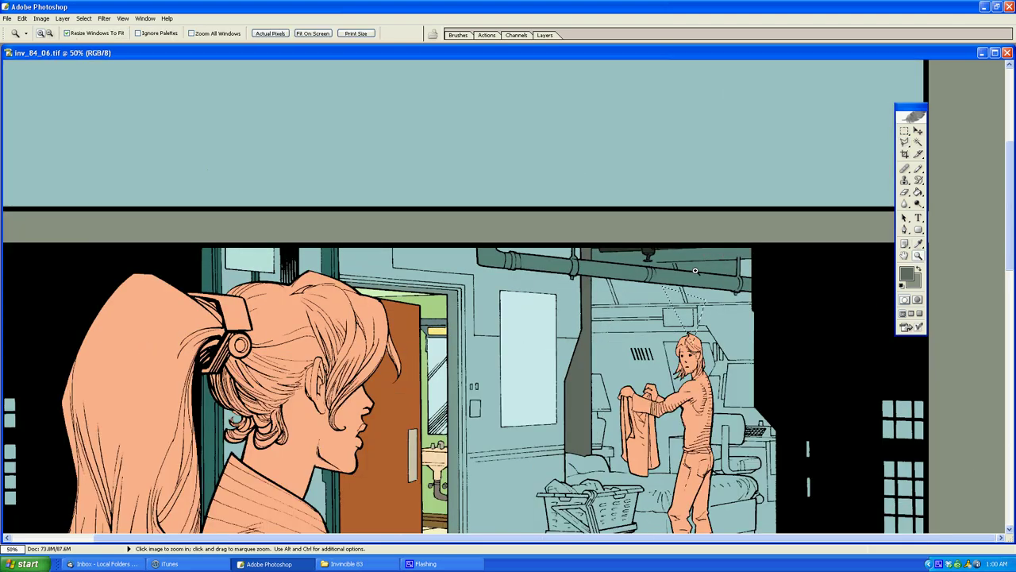
{"action": "left_click", "coordinate": [692, 271]}
{"action": "left_click", "coordinate": [691, 304]}
{"action": "left_click", "coordinate": [423, 288]}
{"action": "key", "text": "l"}
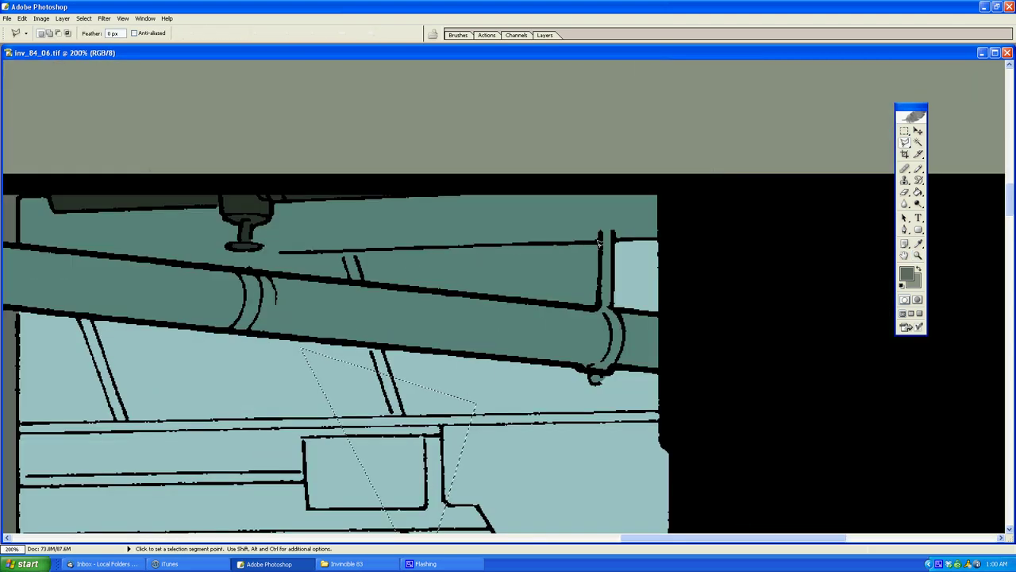
{"action": "left_click", "coordinate": [601, 241]}
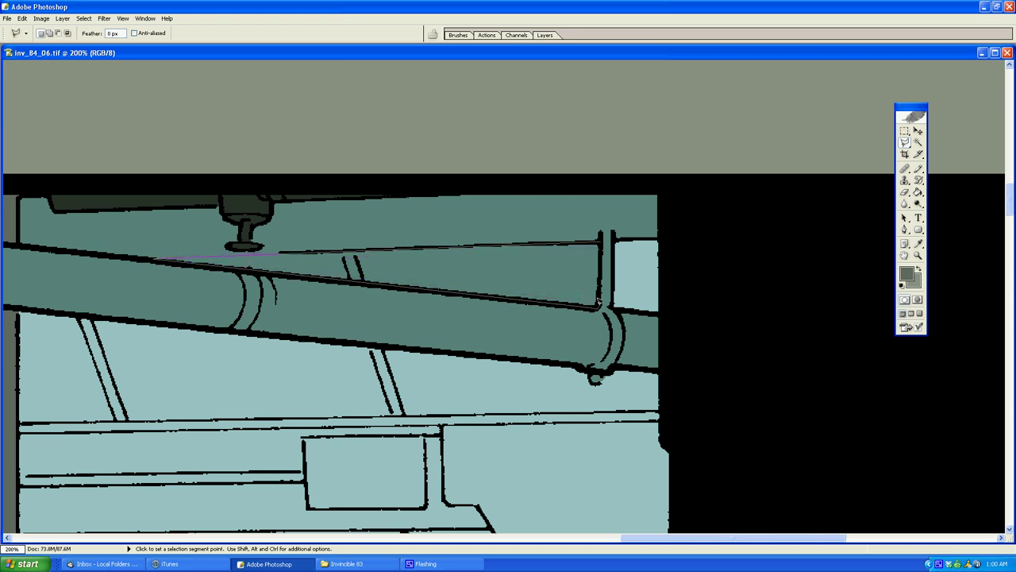
Step: Finish selecting the triangular window area above the pipe and fill it with the light blue sampled beside it
{"action": "left_click", "coordinate": [600, 242]}
{"action": "key", "text": "g"}
{"action": "left_click", "coordinate": [640, 262], "text": "alt"}
{"action": "left_click", "coordinate": [548, 270]}
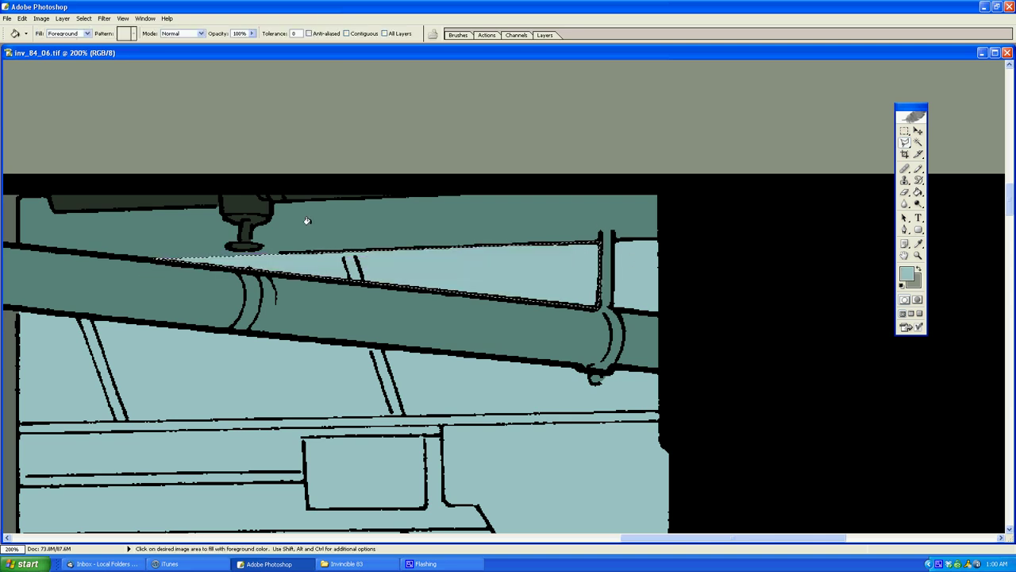
Step: Select the diagonal window bars and the long horizontal sill, and fill them with dark grey 4A5251
{"action": "key", "text": "l"}
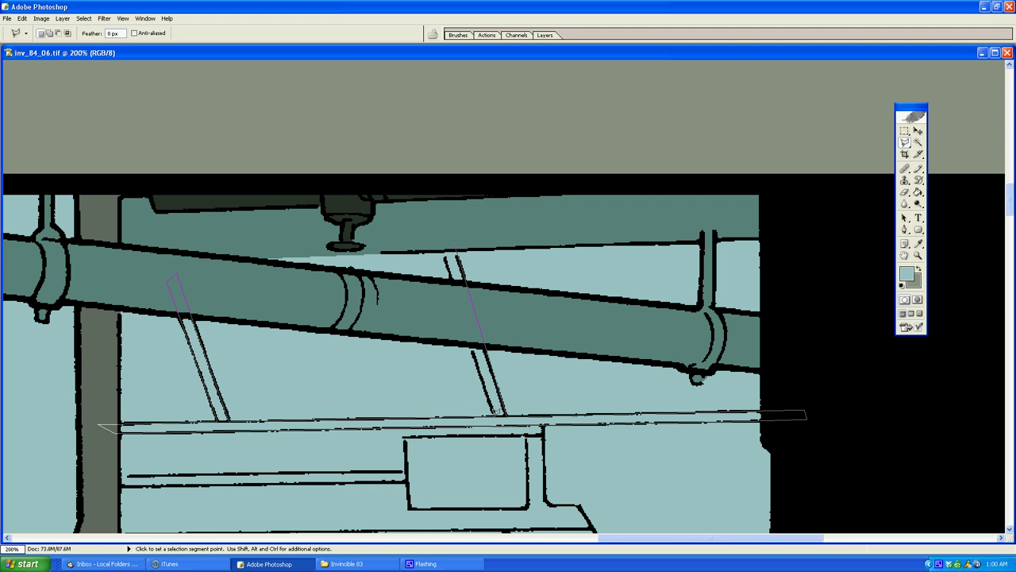
{"action": "double_click", "coordinate": [440, 234]}
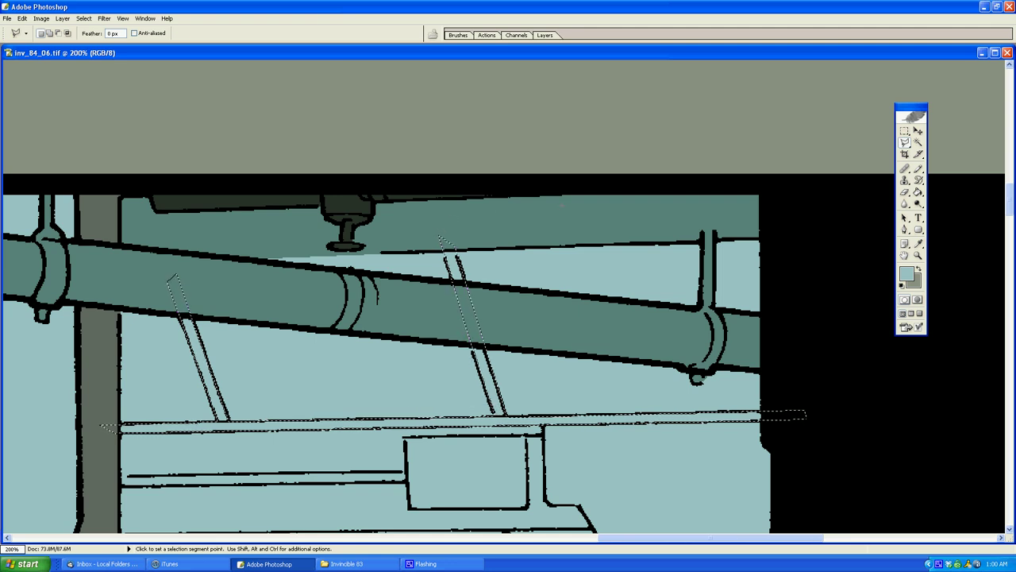
{"action": "left_click", "coordinate": [907, 274]}
{"action": "left_click", "coordinate": [80, 375]}
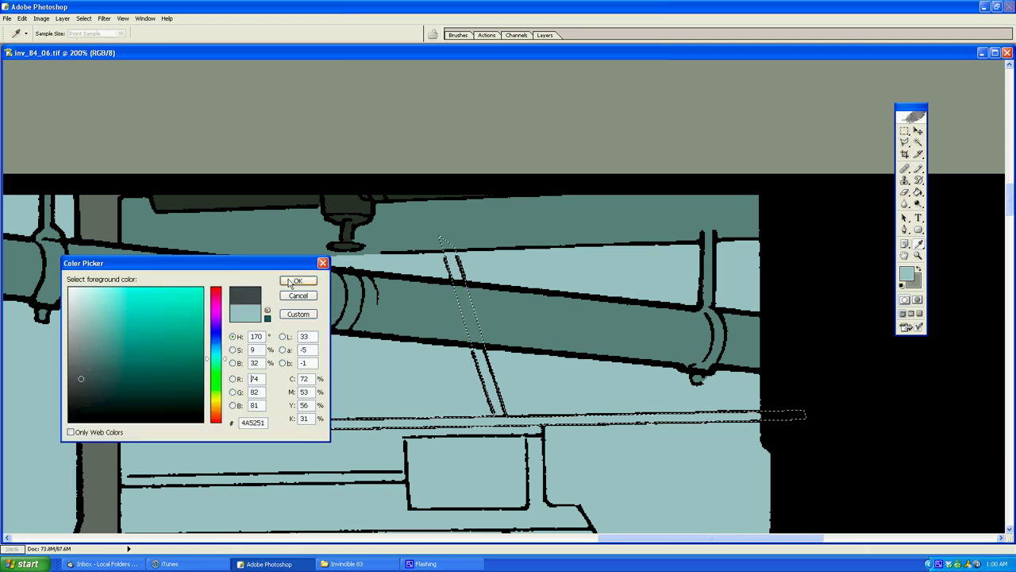
{"action": "left_click", "coordinate": [298, 282]}
{"action": "key", "text": "g"}
{"action": "left_click", "coordinate": [456, 270]}
{"action": "key", "text": "l"}
{"action": "left_click", "coordinate": [543, 325]}
{"action": "left_click", "coordinate": [609, 347]}
{"action": "double_click", "coordinate": [562, 277]}
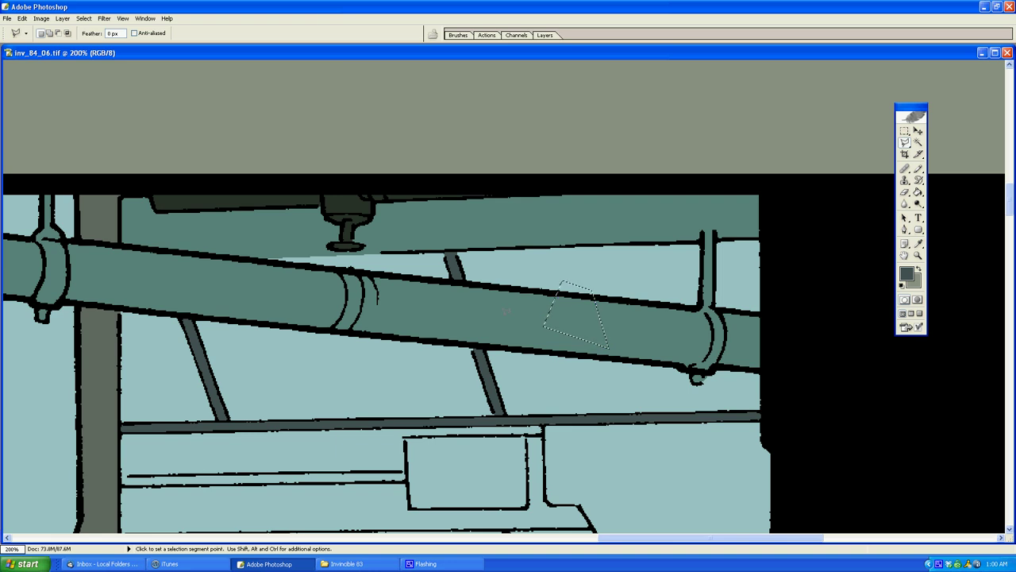
{"action": "key", "text": "alt+BackSpace"}
{"action": "key", "text": "ctrl+d"}
Step: Select the window area between the ceiling edge and the sill, and fill the glass panes with a light aqua
{"action": "left_click", "coordinate": [155, 144]}
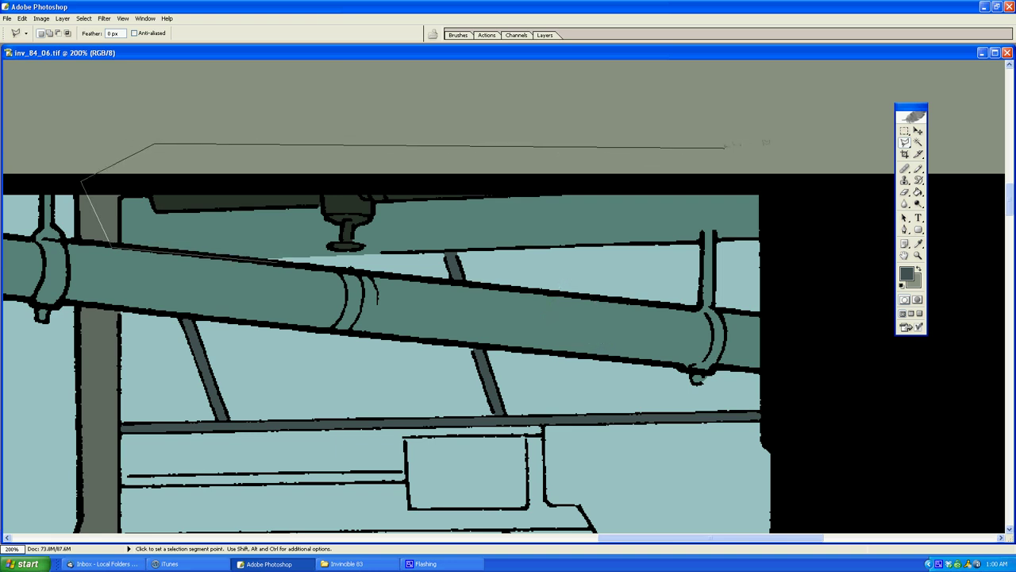
{"action": "left_click", "coordinate": [395, 203]}
{"action": "key", "text": "BackSpace"}
{"action": "left_click", "coordinate": [373, 204]}
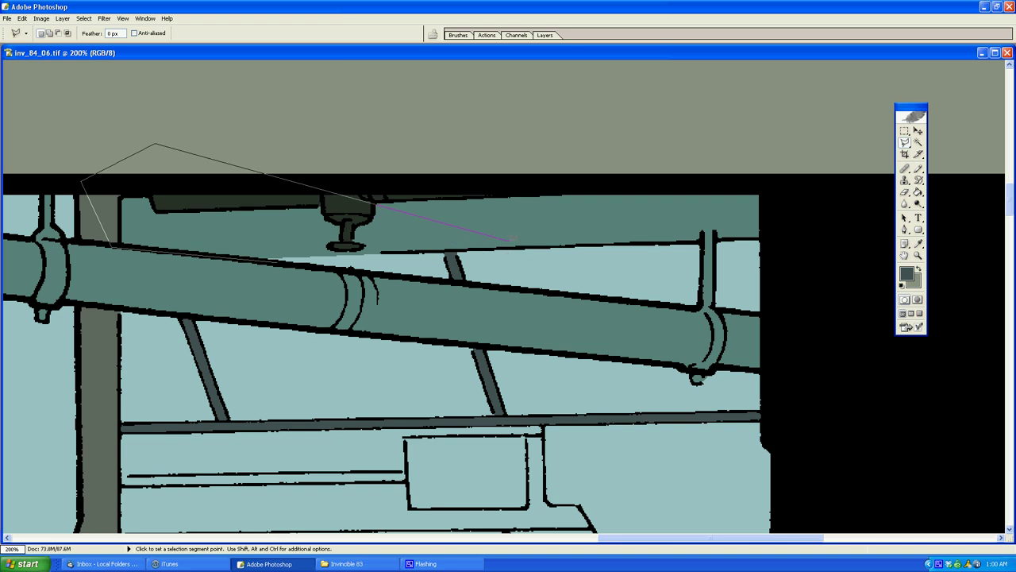
{"action": "left_click", "coordinate": [522, 290]}
{"action": "left_click", "coordinate": [782, 411]}
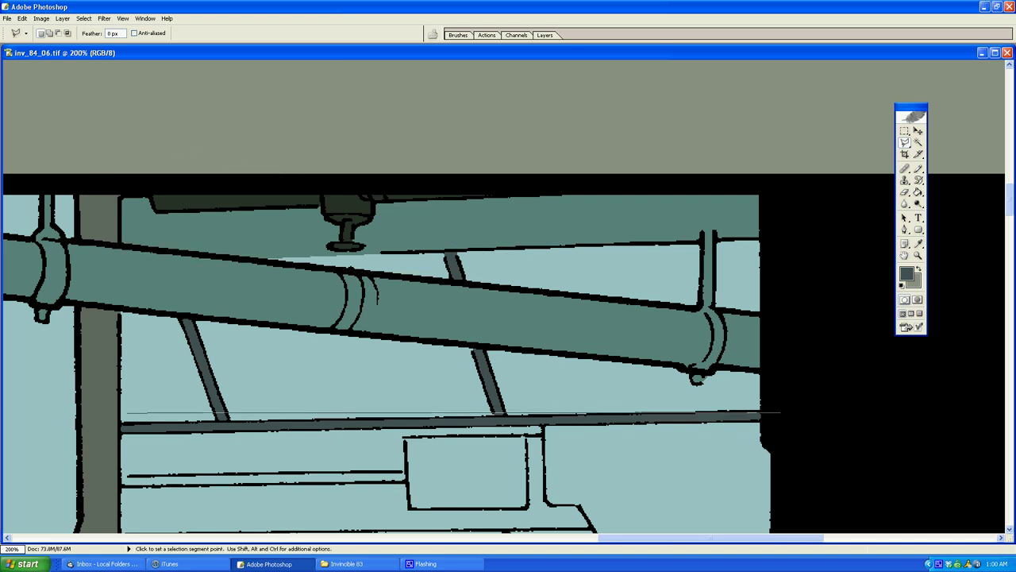
{"action": "left_click", "coordinate": [107, 431]}
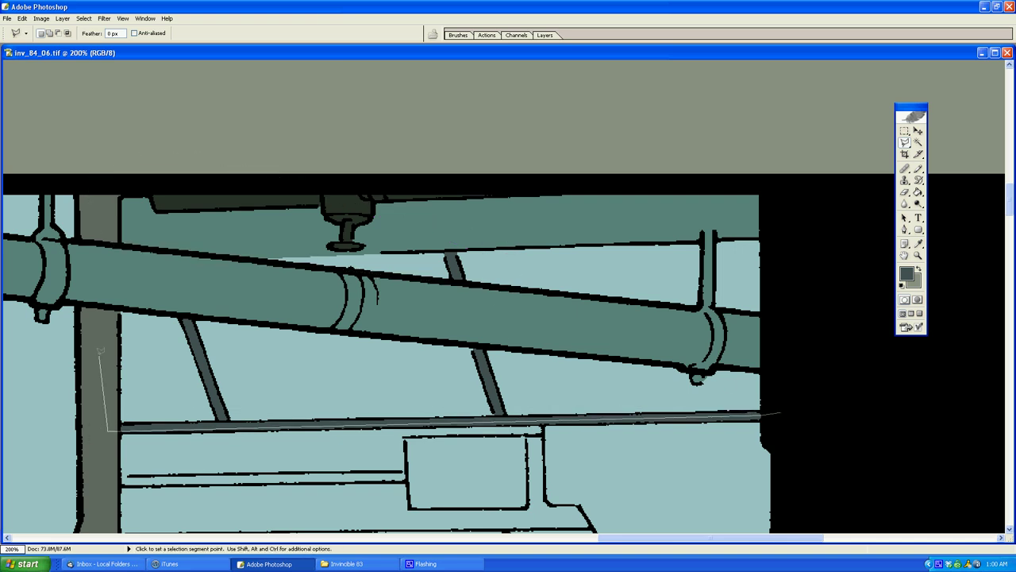
{"action": "left_click", "coordinate": [100, 268]}
{"action": "left_click", "coordinate": [784, 215]}
{"action": "left_click", "coordinate": [906, 273]}
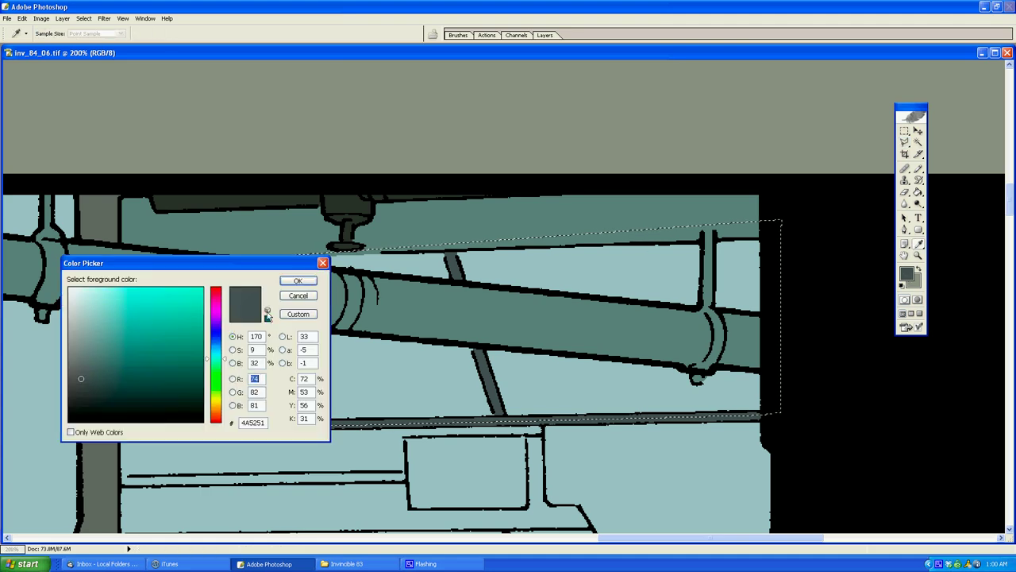
{"action": "left_click", "coordinate": [100, 307]}
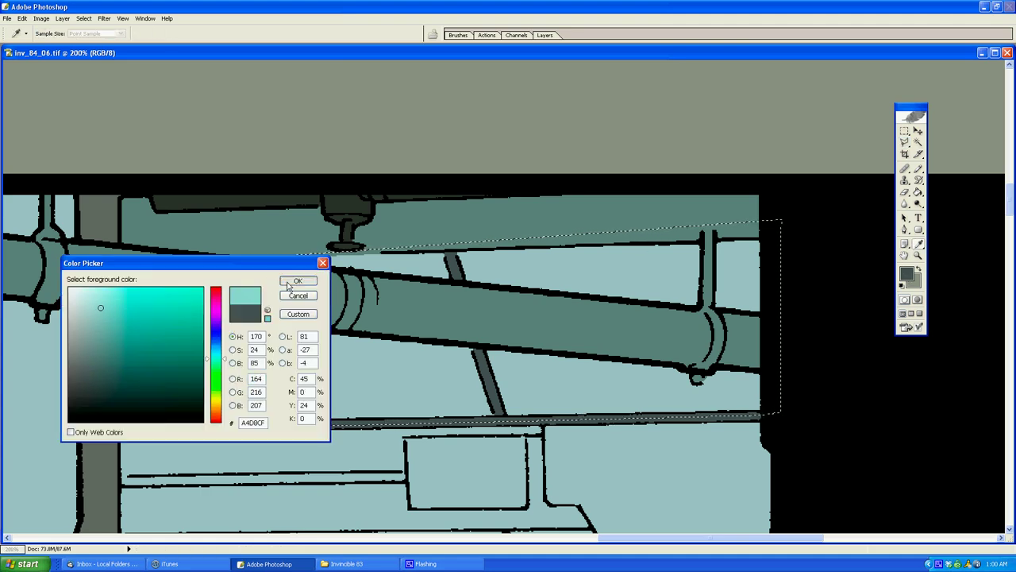
{"action": "left_click", "coordinate": [290, 282]}
{"action": "key", "text": "g"}
{"action": "left_click", "coordinate": [288, 394]}
{"action": "key", "text": "l"}
{"action": "scroll", "coordinate": [317, 285], "scroll_direction": "down", "scroll_amount": 5}
{"action": "left_click", "coordinate": [342, 177]}
{"action": "scroll", "coordinate": [390, 215], "scroll_direction": "up", "scroll_amount": 2}
{"action": "left_click", "coordinate": [444, 243]}
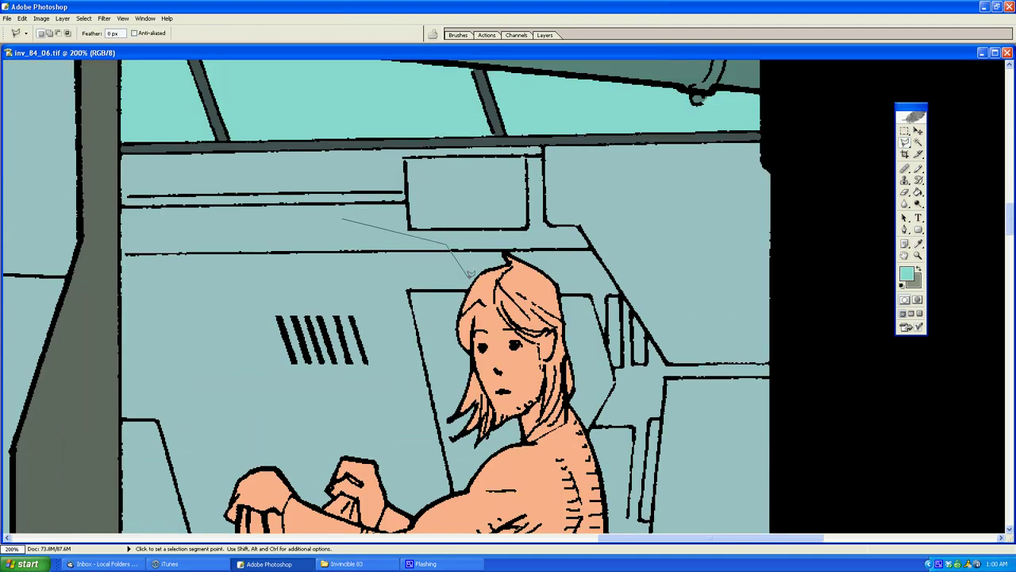
{"action": "double_click", "coordinate": [468, 277]}
{"action": "left_click", "coordinate": [917, 256]}
{"action": "left_click", "coordinate": [588, 338], "text": "alt"}
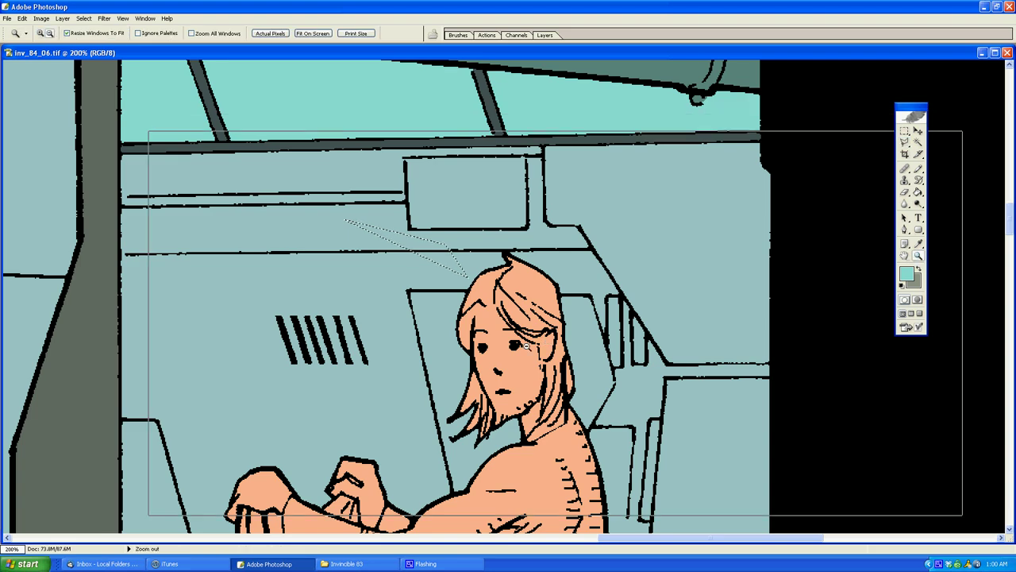
{"action": "left_click", "coordinate": [536, 341], "text": "alt"}
{"action": "left_click", "coordinate": [527, 316], "text": "alt"}
{"action": "key", "text": "l"}
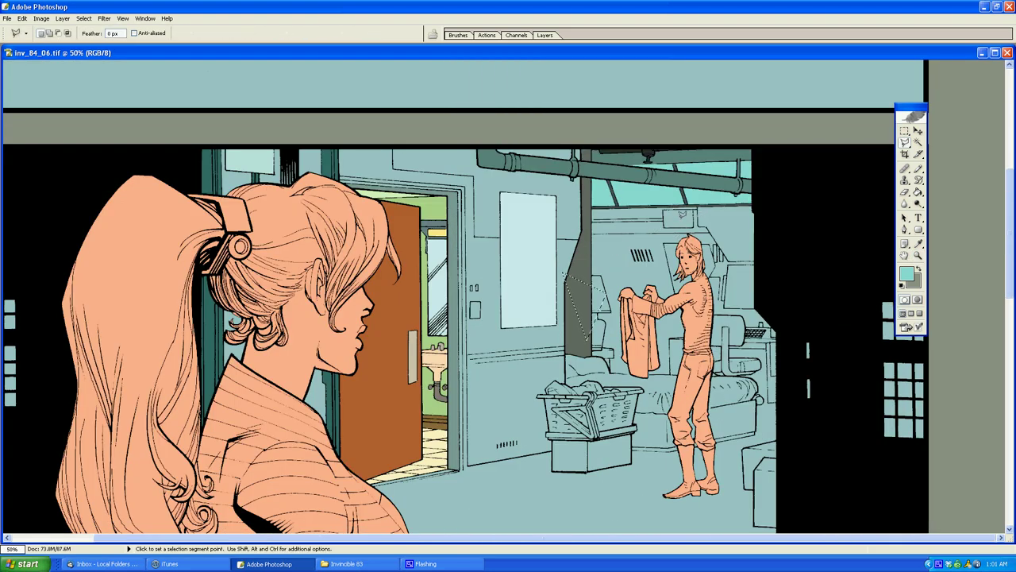
{"action": "left_click", "coordinate": [918, 256]}
{"action": "left_click", "coordinate": [596, 320]}
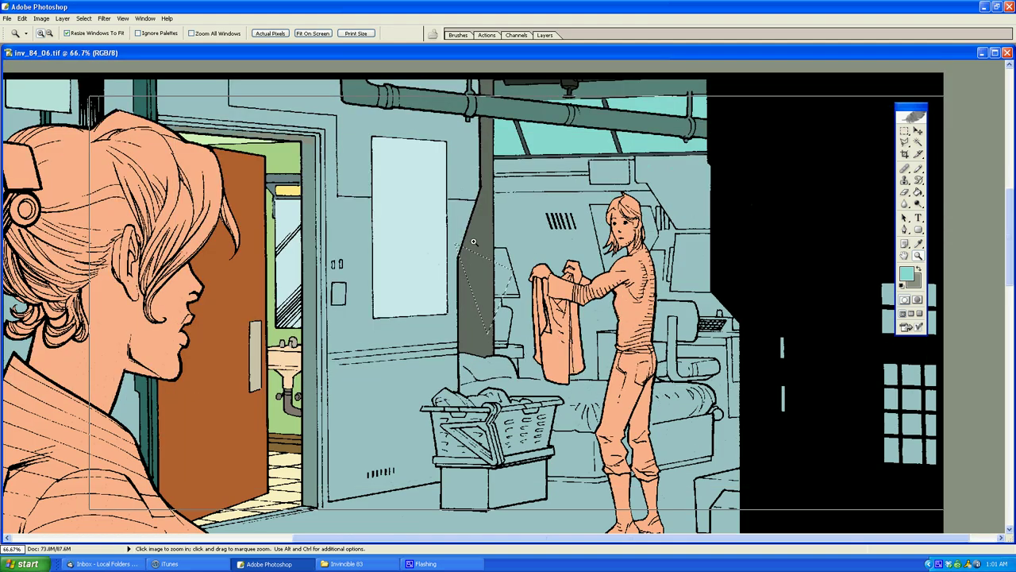
{"action": "left_click", "coordinate": [571, 303]}
{"action": "left_click", "coordinate": [259, 276]}
{"action": "key", "text": "l"}
{"action": "key", "text": "ctrl+d"}
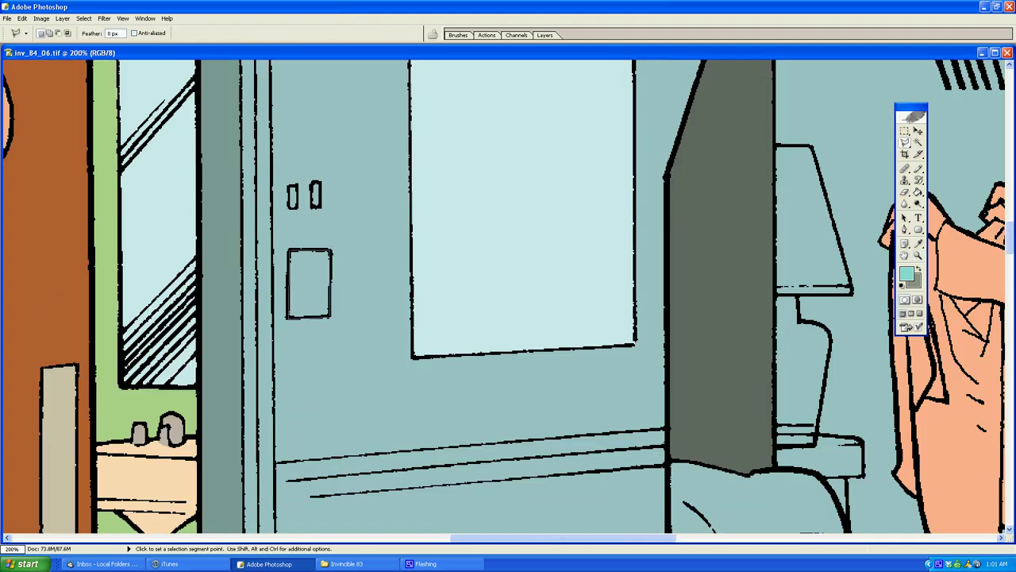
Step: Select the two small wall switches and the rectangular plate beneath them, and fill them with pale yellow
{"action": "key", "text": "shift"}
{"action": "left_click", "coordinate": [289, 221], "text": "alt"}
{"action": "double_click", "coordinate": [268, 169]}
{"action": "left_click", "coordinate": [906, 275]}
{"action": "left_click", "coordinate": [215, 400]}
{"action": "left_click", "coordinate": [111, 293]}
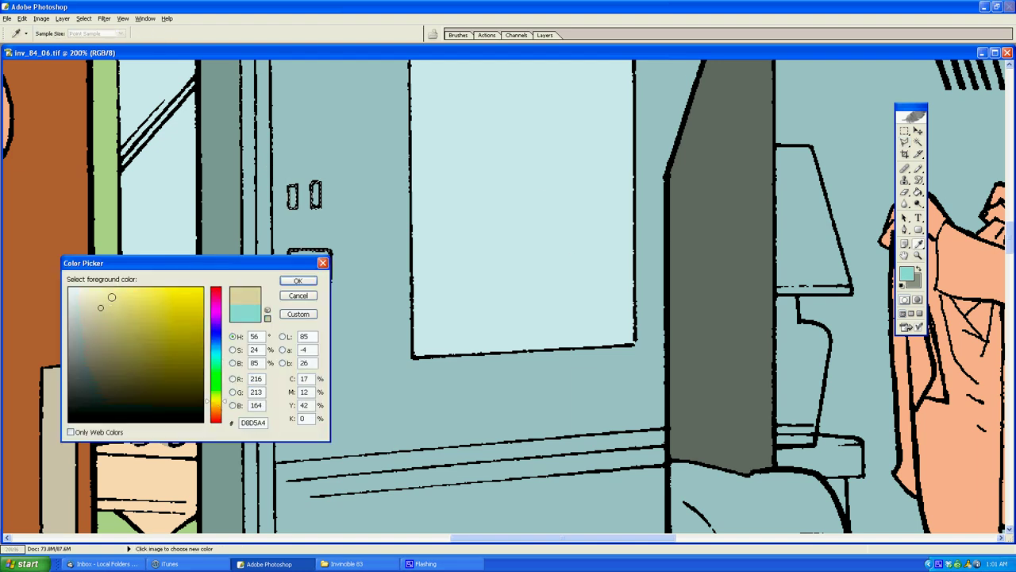
{"action": "left_click", "coordinate": [298, 282]}
{"action": "key", "text": "g"}
{"action": "left_click", "coordinate": [302, 289]}
{"action": "key", "text": "l"}
{"action": "left_click", "coordinate": [487, 379]}
{"action": "left_click", "coordinate": [465, 244]}
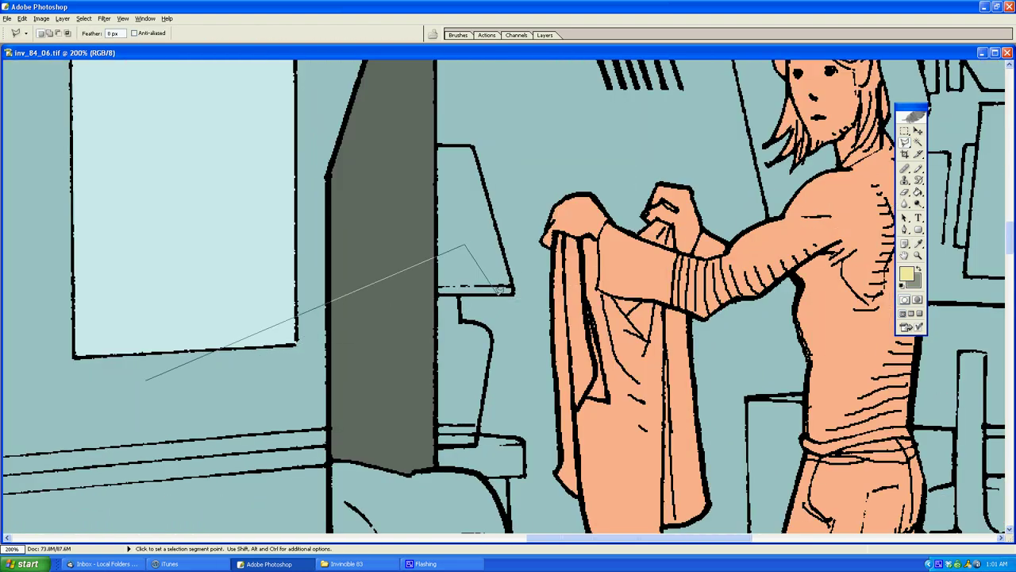
{"action": "double_click", "coordinate": [498, 295]}
Step: Select the whole lamp beside the grey pillar and fill it with a light orange-tan
{"action": "left_click", "coordinate": [435, 146]}
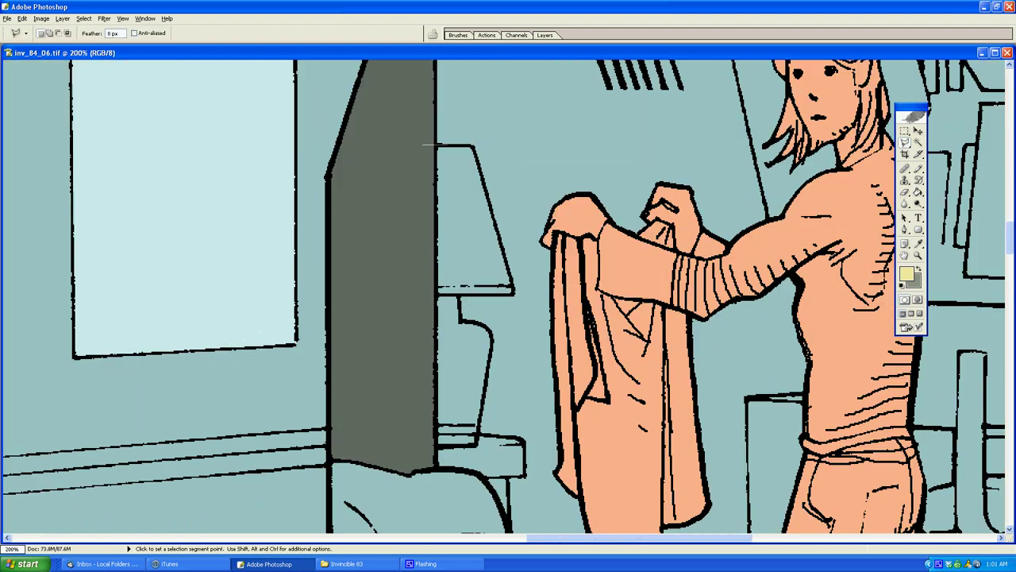
{"action": "left_click", "coordinate": [474, 144]}
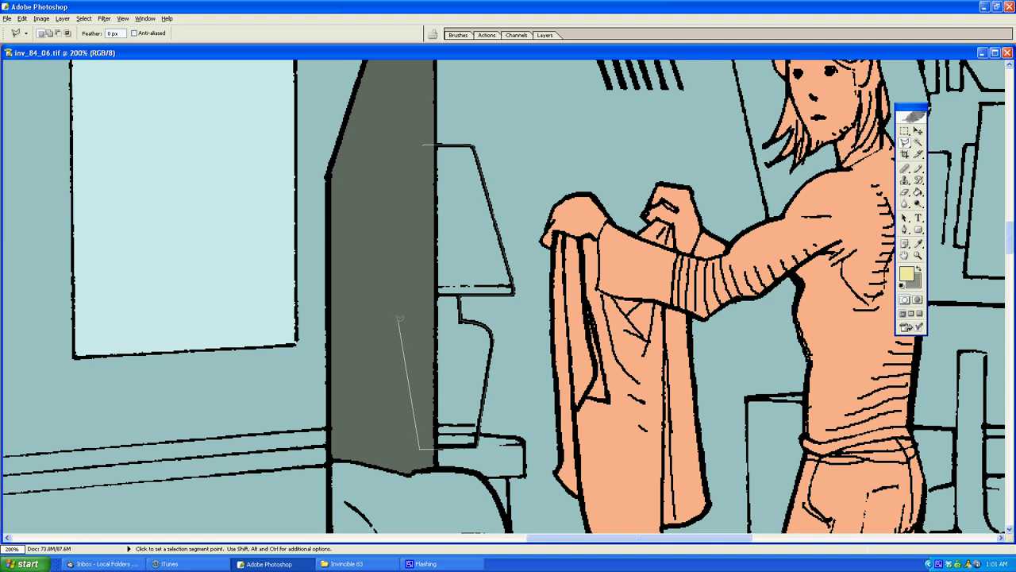
{"action": "double_click", "coordinate": [399, 317]}
{"action": "left_click", "coordinate": [906, 274]}
{"action": "left_click", "coordinate": [213, 411]}
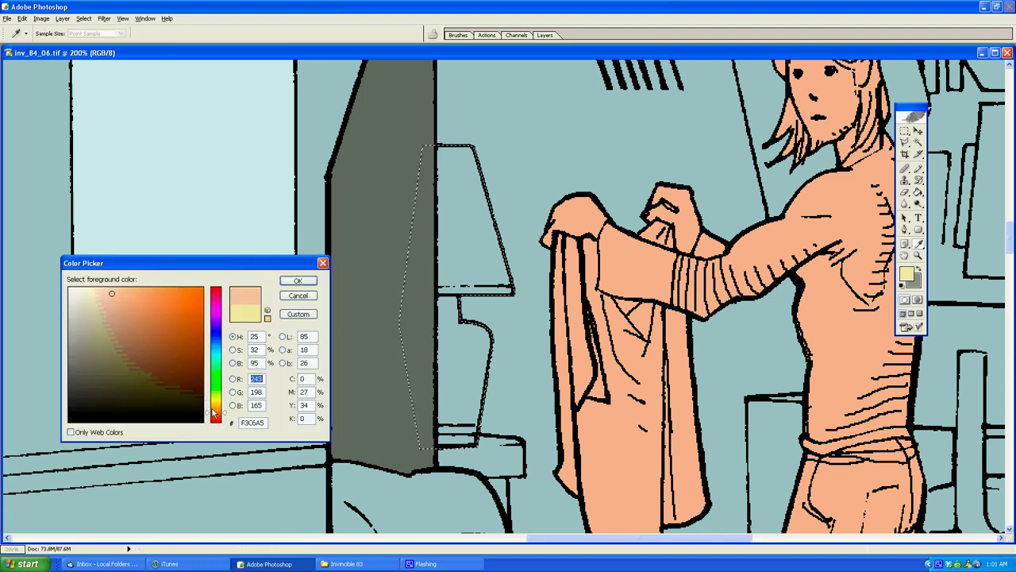
{"action": "left_click", "coordinate": [130, 306]}
{"action": "left_click", "coordinate": [298, 280]}
{"action": "key", "text": "g"}
{"action": "left_click", "coordinate": [461, 225]}
Step: Select the lamp base below the shade and fill it with a muted green
{"action": "key", "text": "l"}
{"action": "left_click", "coordinate": [470, 299]}
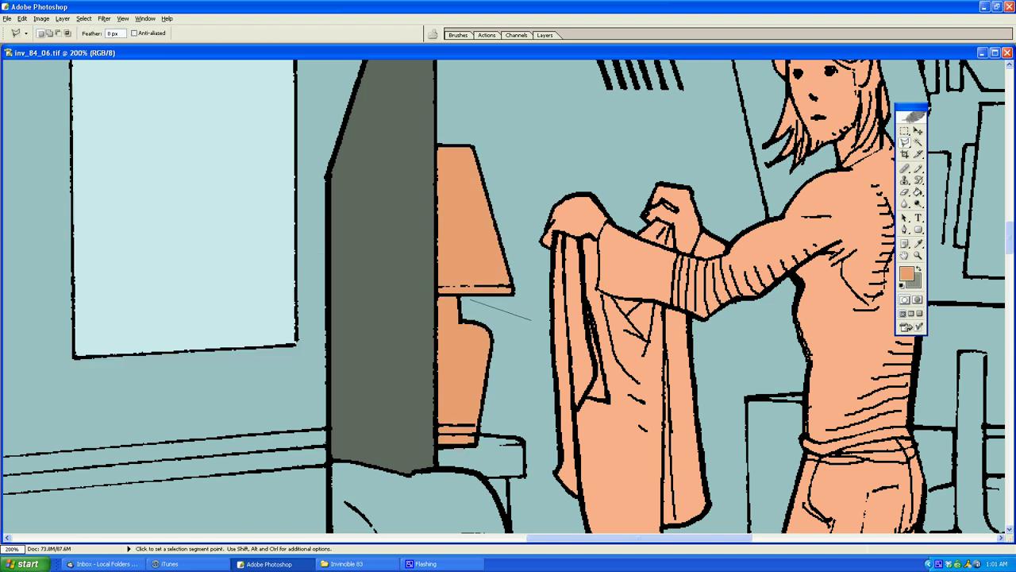
{"action": "mouse_move", "coordinate": [429, 294]}
{"action": "left_mouse_down"}
{"action": "mouse_move", "coordinate": [393, 435]}
{"action": "mouse_move", "coordinate": [541, 366]}
{"action": "left_mouse_up"}
{"action": "left_click", "coordinate": [906, 274]}
{"action": "left_click", "coordinate": [215, 378]}
{"action": "left_click", "coordinate": [131, 349]}
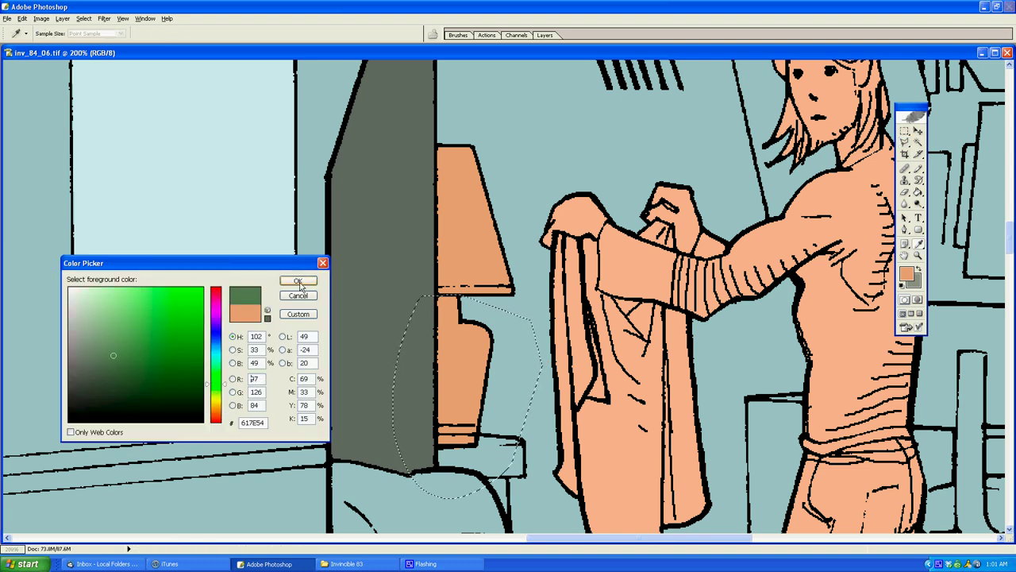
{"action": "left_click", "coordinate": [298, 280]}
{"action": "key", "text": "g"}
{"action": "left_click", "coordinate": [457, 395]}
Step: Select the area just beneath the lamp base and refill it with the sampled wall blue
{"action": "key", "text": "l"}
{"action": "left_click", "coordinate": [590, 466]}
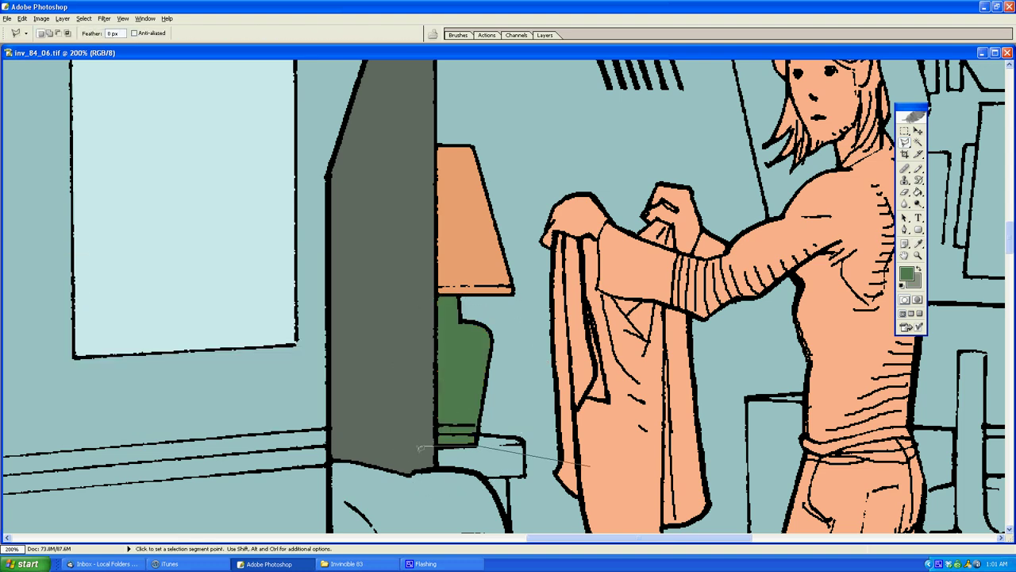
{"action": "double_click", "coordinate": [466, 481]}
{"action": "key", "text": "g"}
{"action": "left_click", "coordinate": [459, 459], "text": "alt"}
Step: Select the nightstand under the lamp, fill it with brown 978765, and clear the selection
{"action": "key", "text": "l"}
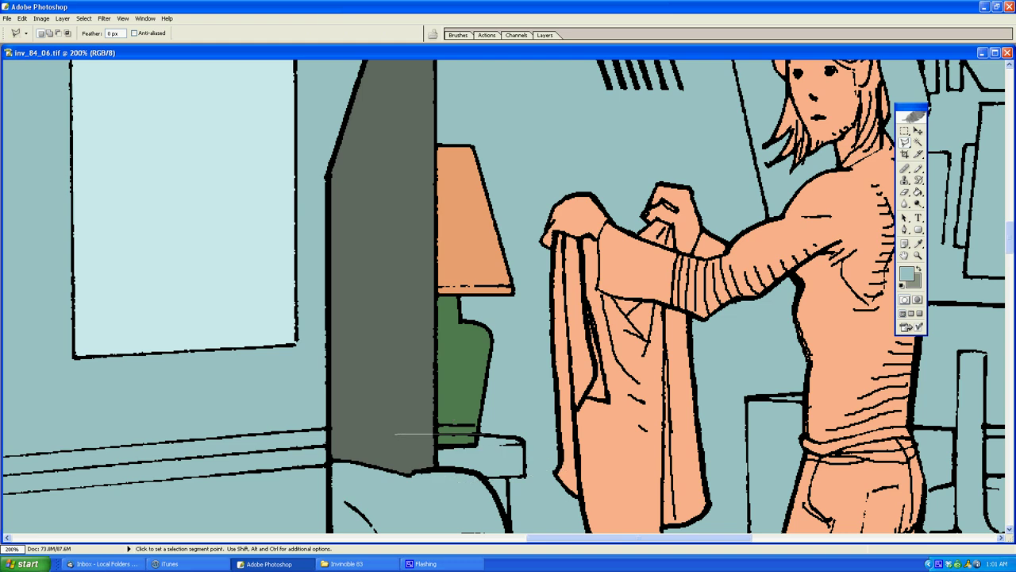
{"action": "scroll", "coordinate": [525, 436], "scroll_direction": "down", "scroll_amount": 3}
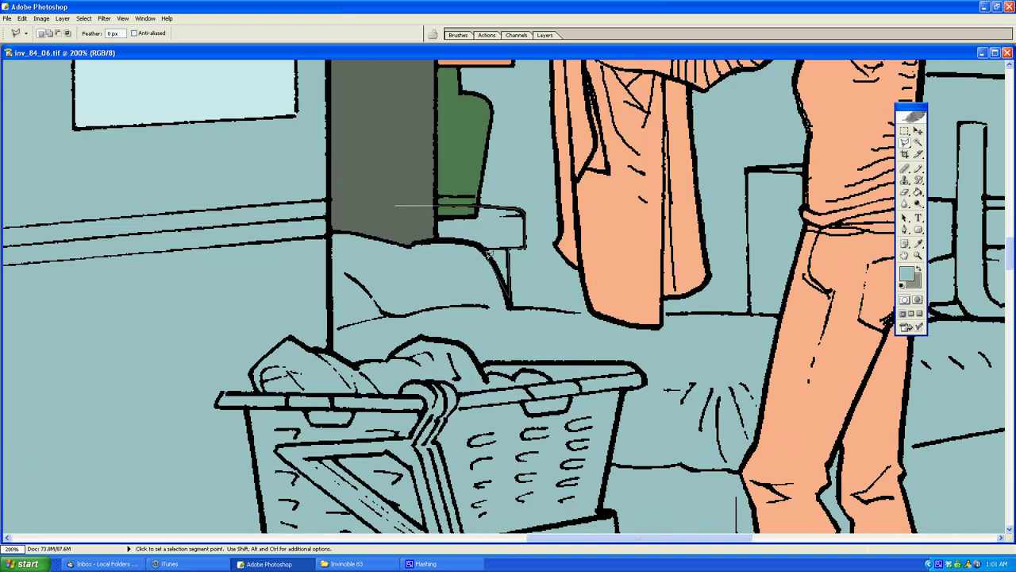
{"action": "left_click", "coordinate": [399, 209]}
{"action": "left_click", "coordinate": [906, 273]}
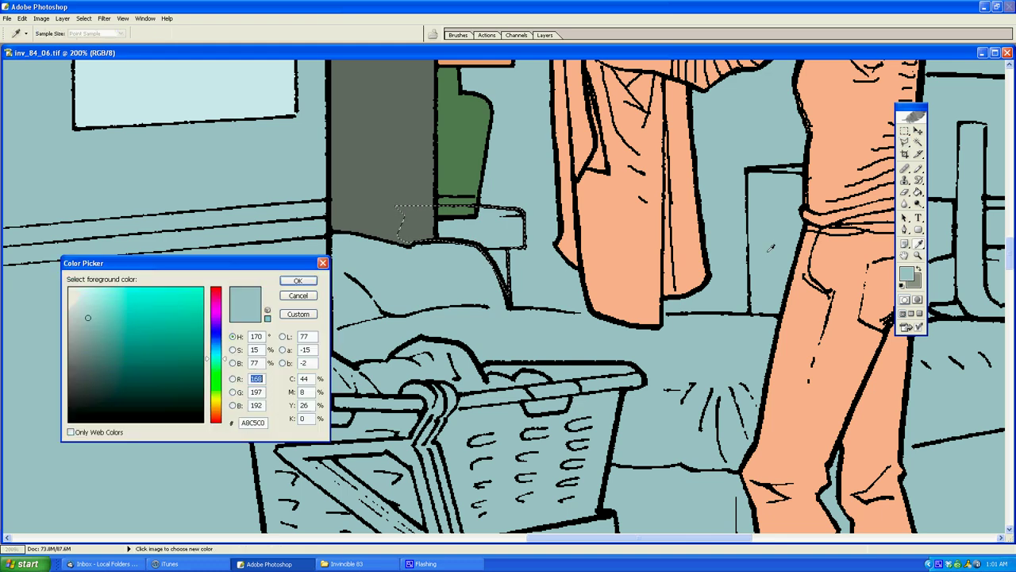
{"action": "left_click", "coordinate": [218, 408]}
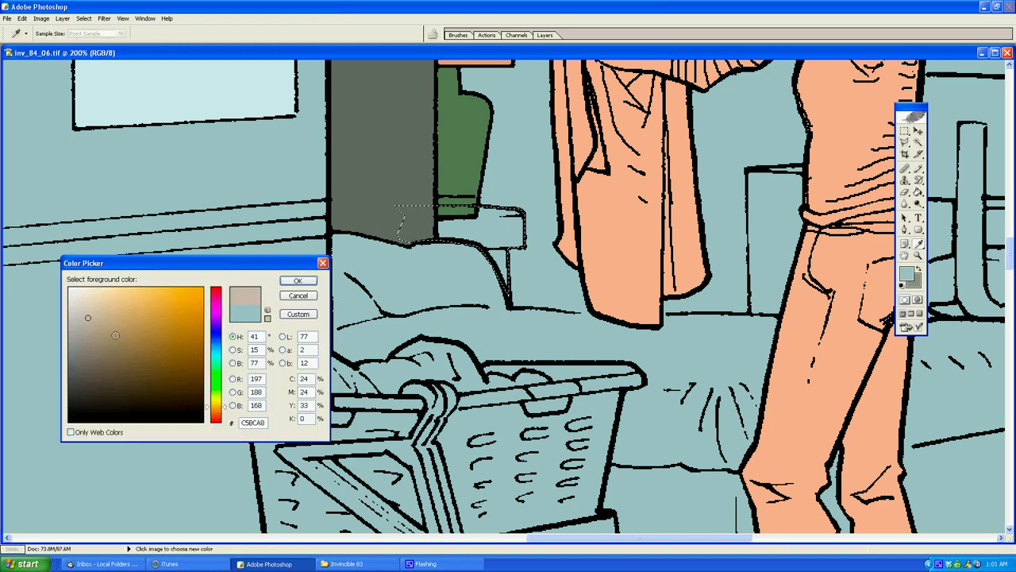
{"action": "left_click", "coordinate": [113, 341]}
{"action": "left_click", "coordinate": [296, 281]}
{"action": "key", "text": "g"}
{"action": "left_click", "coordinate": [501, 244]}
{"action": "key", "text": "ctrl+d"}
Step: Select the area around the lampshade and recolor the shade with a lighter yellow-orange
{"action": "key", "text": "l"}
{"action": "left_click", "coordinate": [603, 308]}
{"action": "scroll", "coordinate": [605, 306], "scroll_direction": "up", "scroll_amount": 3}
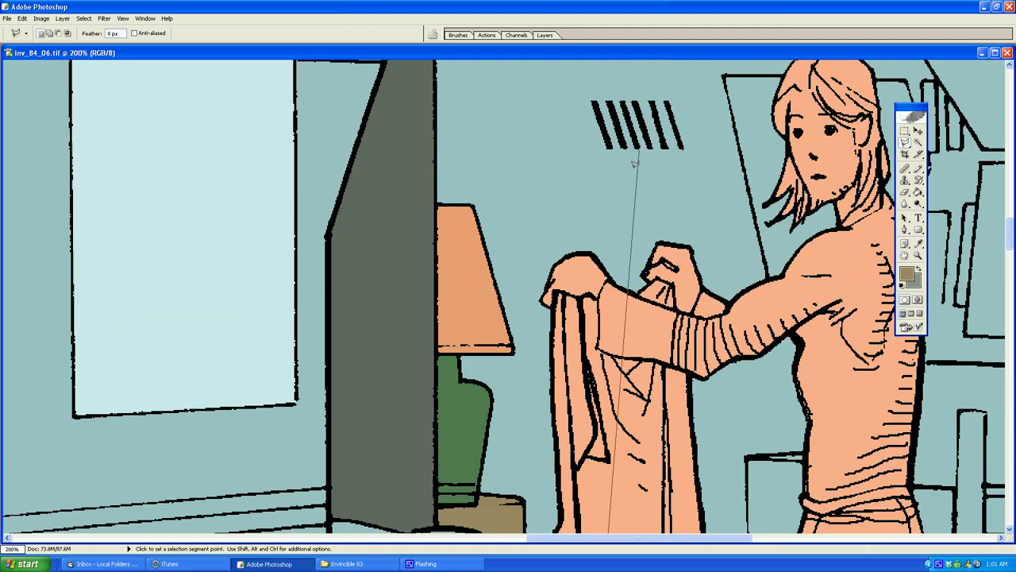
{"action": "scroll", "coordinate": [539, 309], "scroll_direction": "down", "scroll_amount": 5}
{"action": "left_click", "coordinate": [564, 258]}
{"action": "left_click", "coordinate": [357, 220]}
{"action": "scroll", "coordinate": [361, 220], "scroll_direction": "up", "scroll_amount": 6}
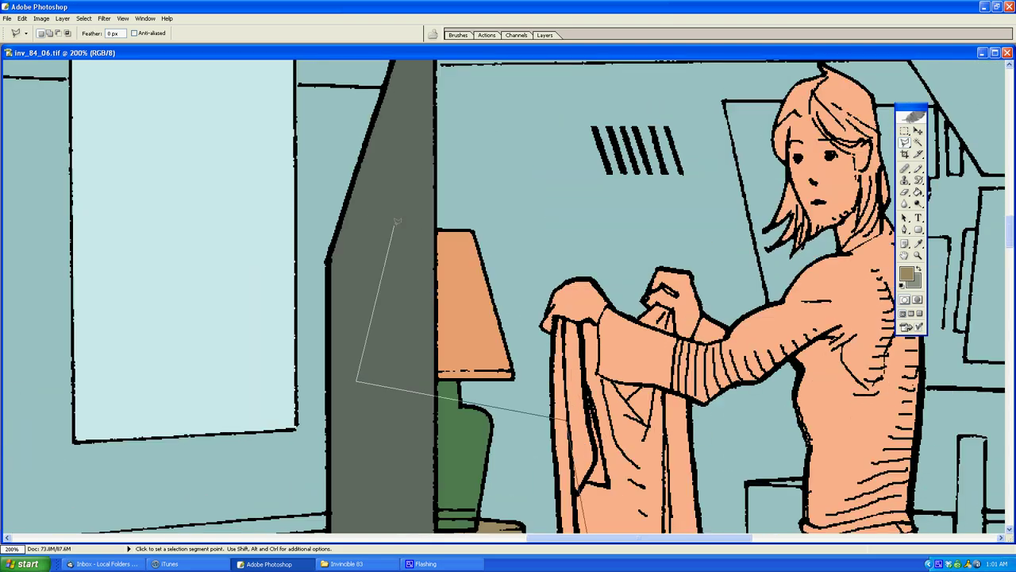
{"action": "left_click", "coordinate": [397, 193]}
{"action": "double_click", "coordinate": [456, 179]}
{"action": "left_click", "coordinate": [906, 273]}
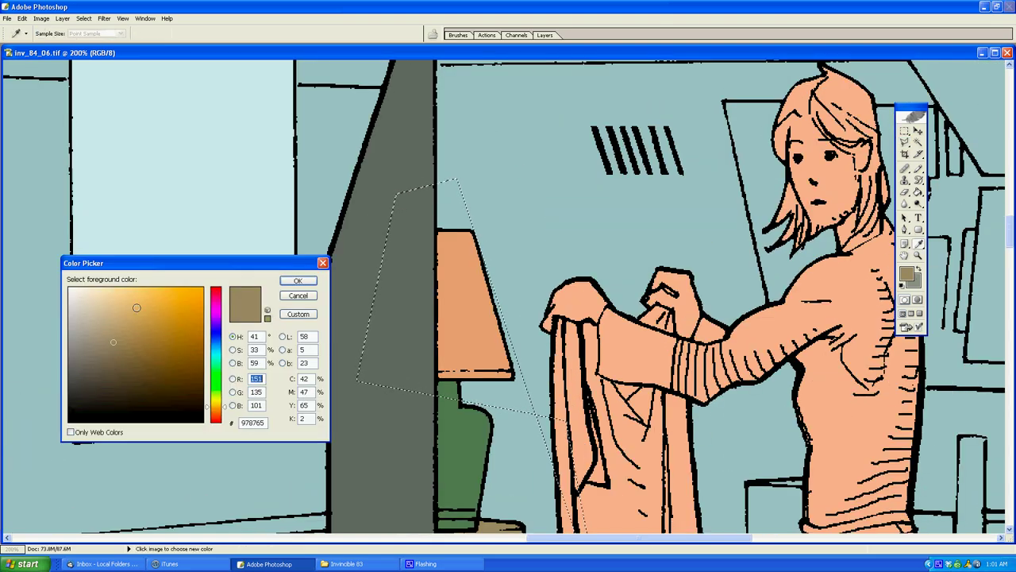
{"action": "left_click", "coordinate": [125, 300]}
{"action": "left_click", "coordinate": [356, 280]}
{"action": "left_click", "coordinate": [83, 19]}
{"action": "left_click", "coordinate": [94, 38]}
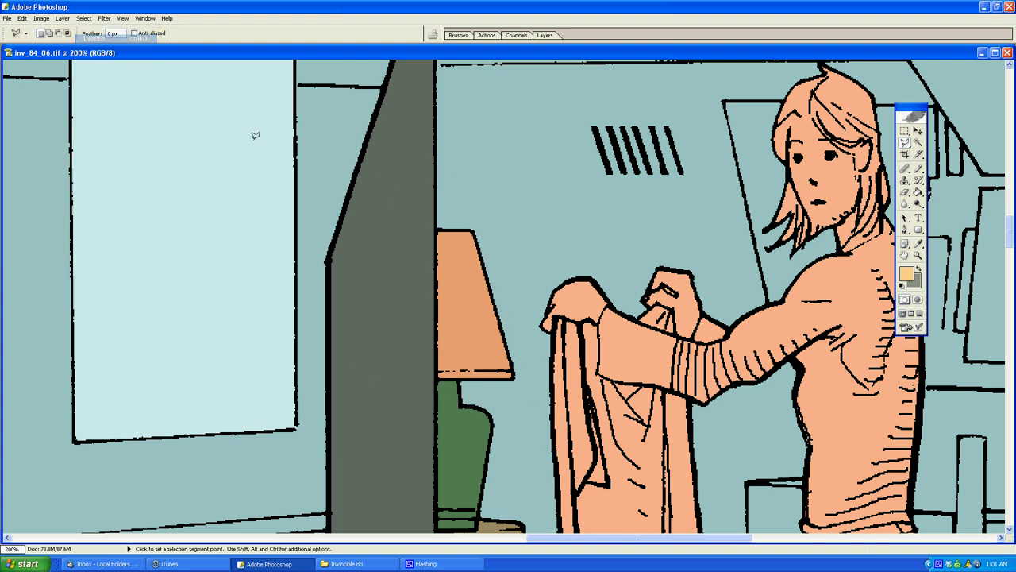
{"action": "key", "text": "g"}
{"action": "left_click", "coordinate": [476, 296]}
Step: Outline the laundry basket, the clothes in it and the box beneath it as one lasso selection
{"action": "key", "text": "l"}
{"action": "scroll", "coordinate": [608, 150], "scroll_direction": "down", "scroll_amount": 5}
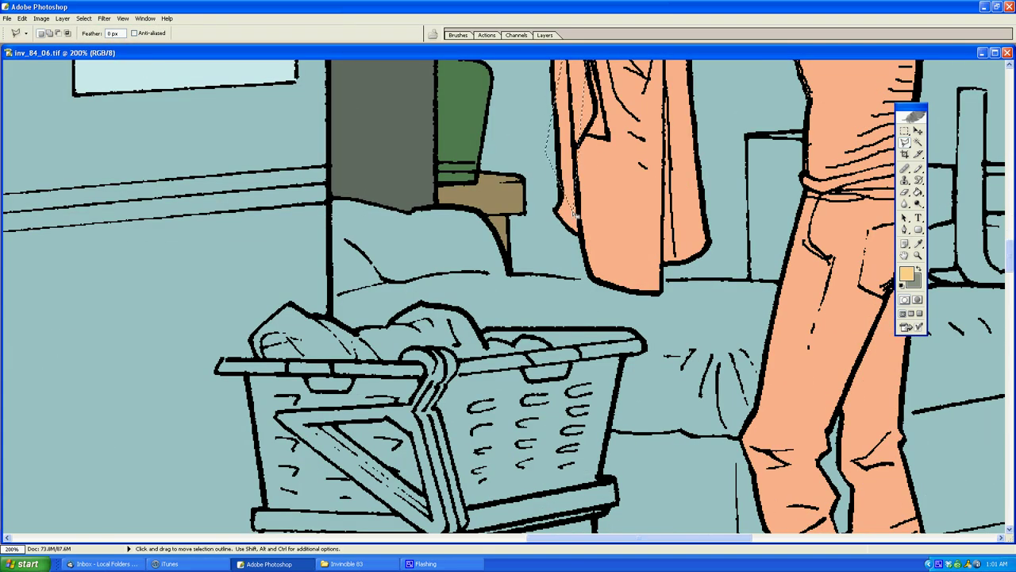
{"action": "key", "text": "ctrl+d"}
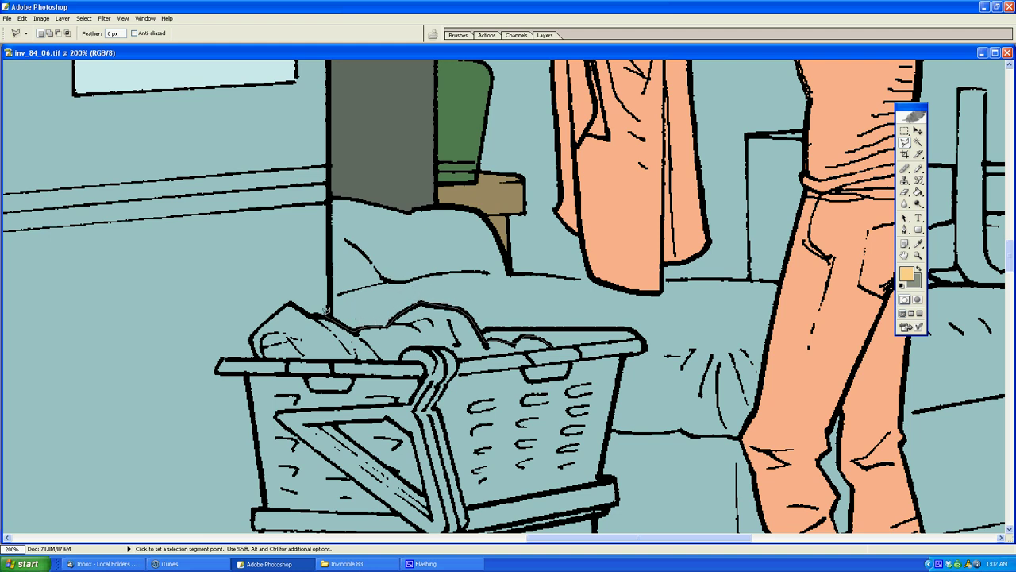
{"action": "left_click", "coordinate": [291, 298]}
{"action": "key", "text": "Escape"}
{"action": "scroll", "coordinate": [248, 369], "scroll_direction": "down", "scroll_amount": 5}
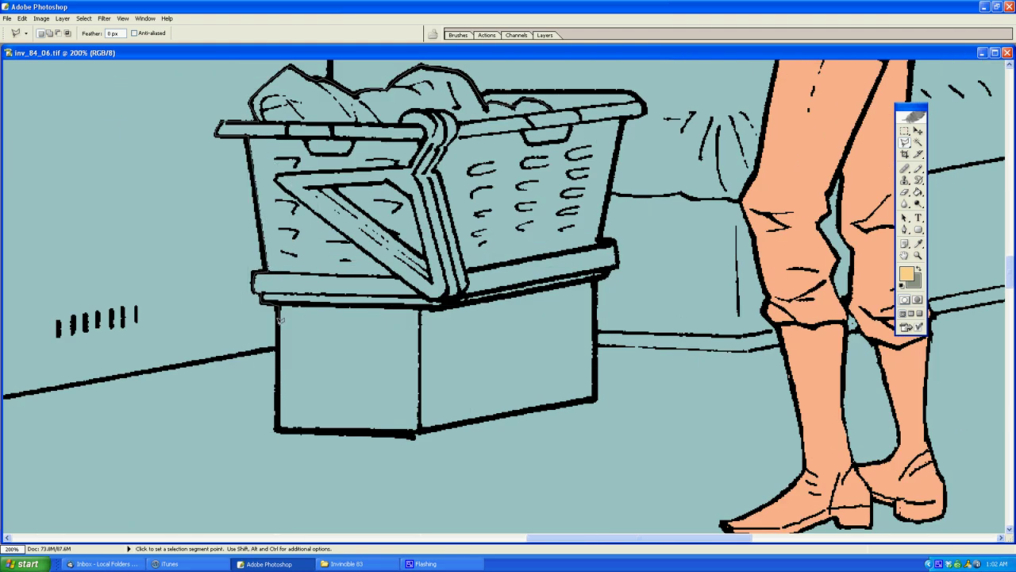
{"action": "left_click", "coordinate": [279, 318]}
{"action": "left_click", "coordinate": [275, 431]}
{"action": "left_click", "coordinate": [416, 435]}
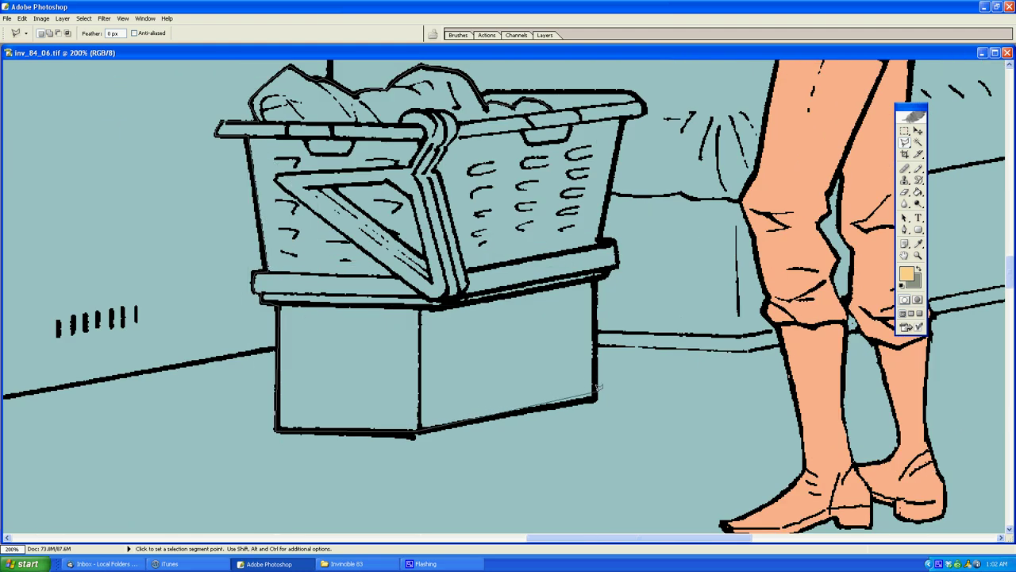
{"action": "left_click", "coordinate": [597, 396]}
{"action": "left_click", "coordinate": [616, 265]}
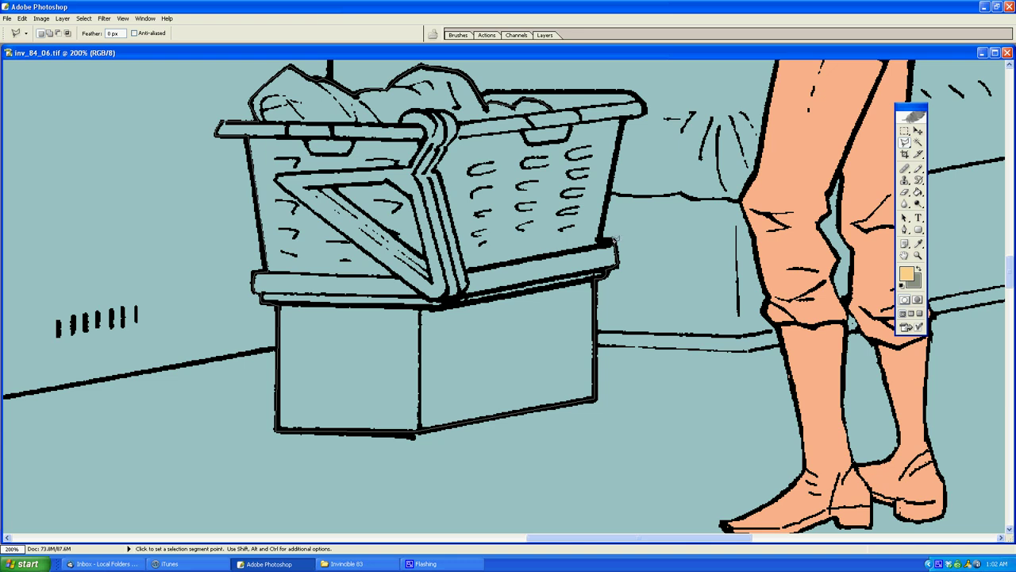
{"action": "scroll", "coordinate": [610, 238], "scroll_direction": "up", "scroll_amount": 3}
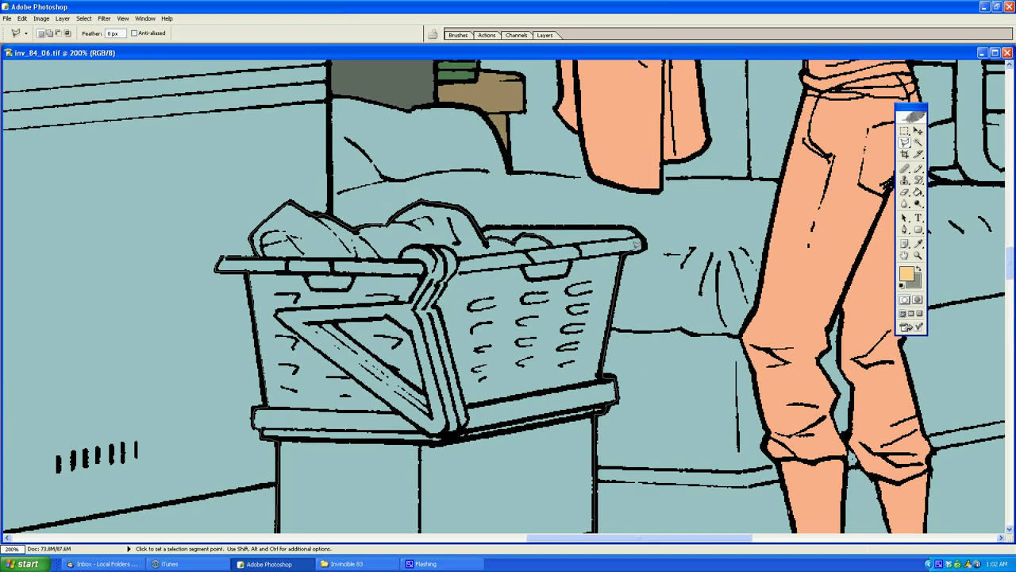
{"action": "left_click", "coordinate": [485, 227]}
{"action": "left_click", "coordinate": [473, 252]}
{"action": "double_click", "coordinate": [494, 271]}
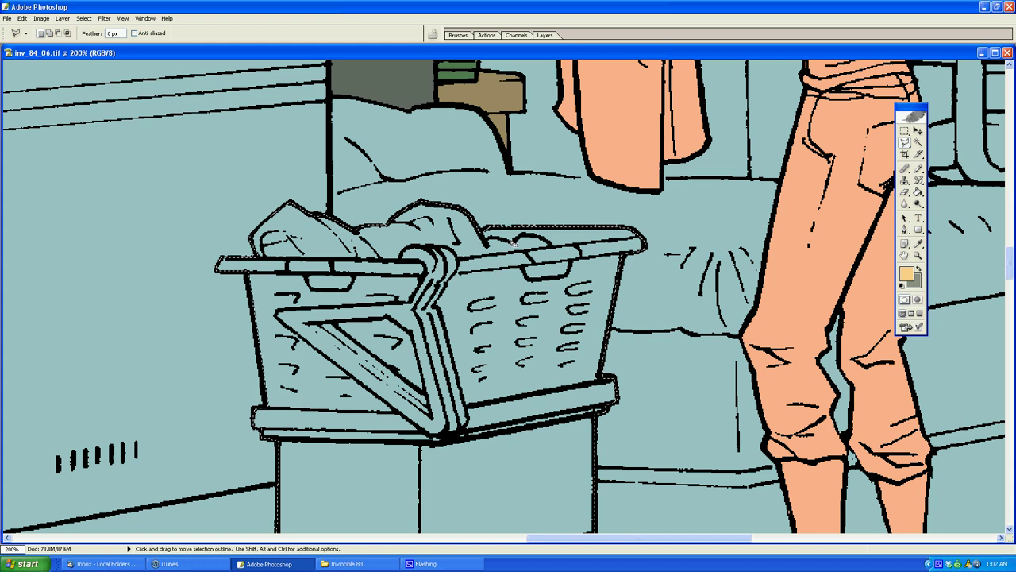
Step: Fill the selected basket, clothes and box with muted red A5766E and clear the selection
{"action": "left_click", "coordinate": [906, 273]}
{"action": "left_click", "coordinate": [82, 337]}
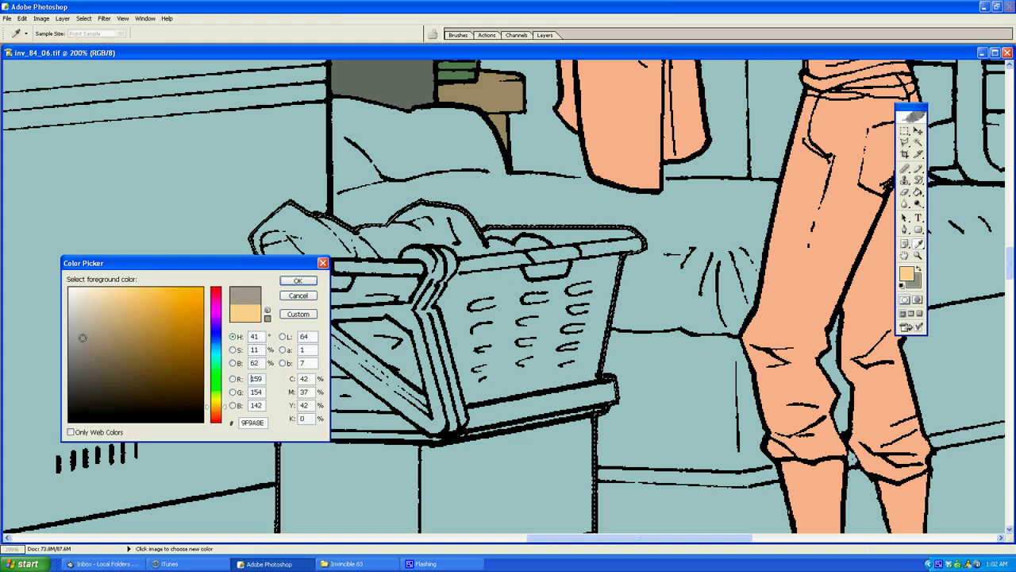
{"action": "left_click_drag", "start_coordinate": [216, 407], "coordinate": [217, 420]}
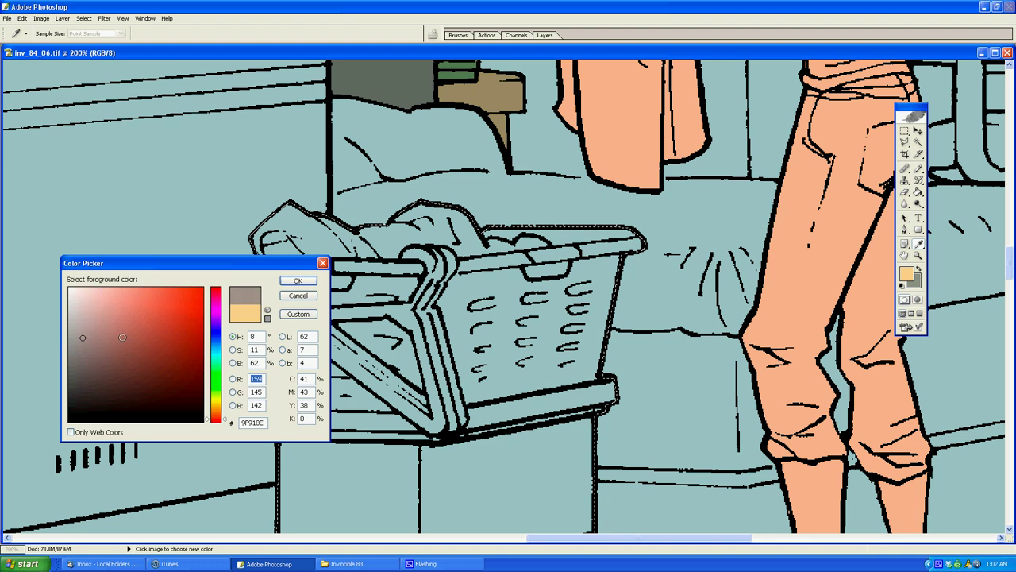
{"action": "left_click", "coordinate": [115, 335]}
{"action": "left_click", "coordinate": [294, 281]}
{"action": "key", "text": "g"}
{"action": "key", "text": "alt+BackSpace"}
{"action": "key", "text": "ctrl+d"}
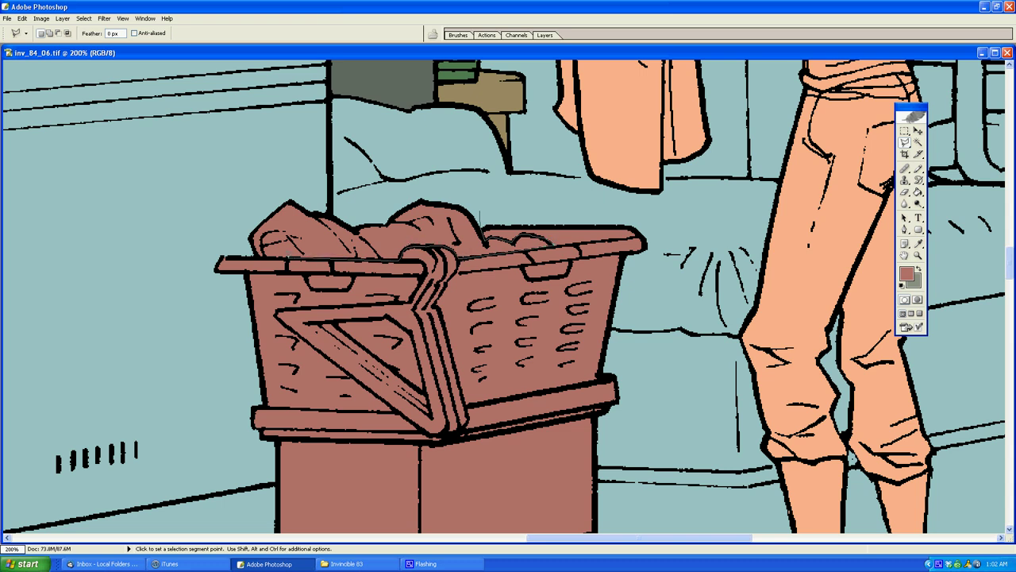
Step: Select the clothes piled in the laundry basket, fill them with cream ECE9CB, and clear the selection
{"action": "mouse_move", "coordinate": [248, 252]}
{"action": "left_mouse_down"}
{"action": "mouse_move", "coordinate": [359, 158]}
{"action": "mouse_move", "coordinate": [383, 175]}
{"action": "left_mouse_up"}
{"action": "left_click", "coordinate": [906, 274]}
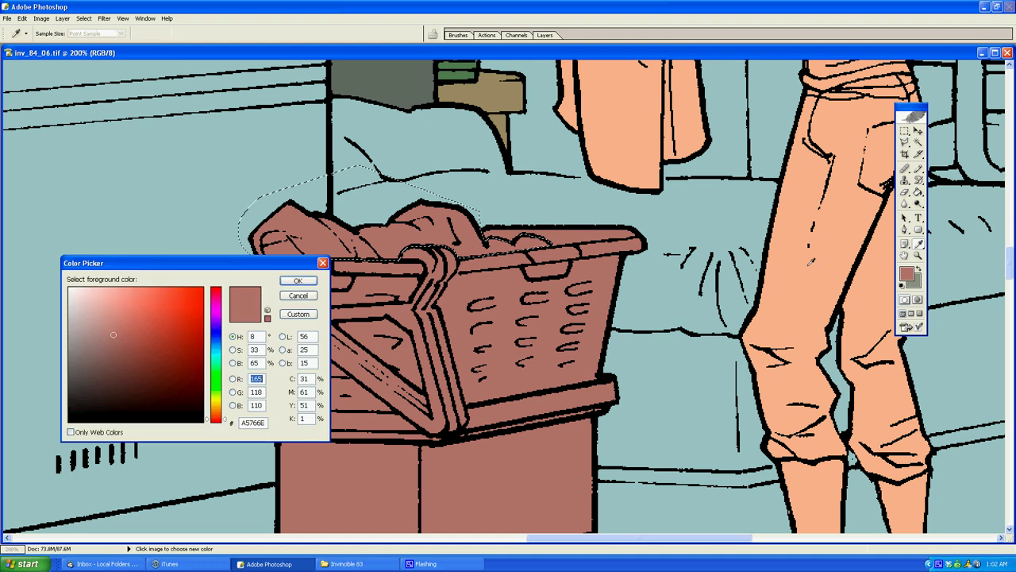
{"action": "left_click", "coordinate": [215, 401]}
{"action": "left_click", "coordinate": [88, 297]}
{"action": "left_click", "coordinate": [291, 280]}
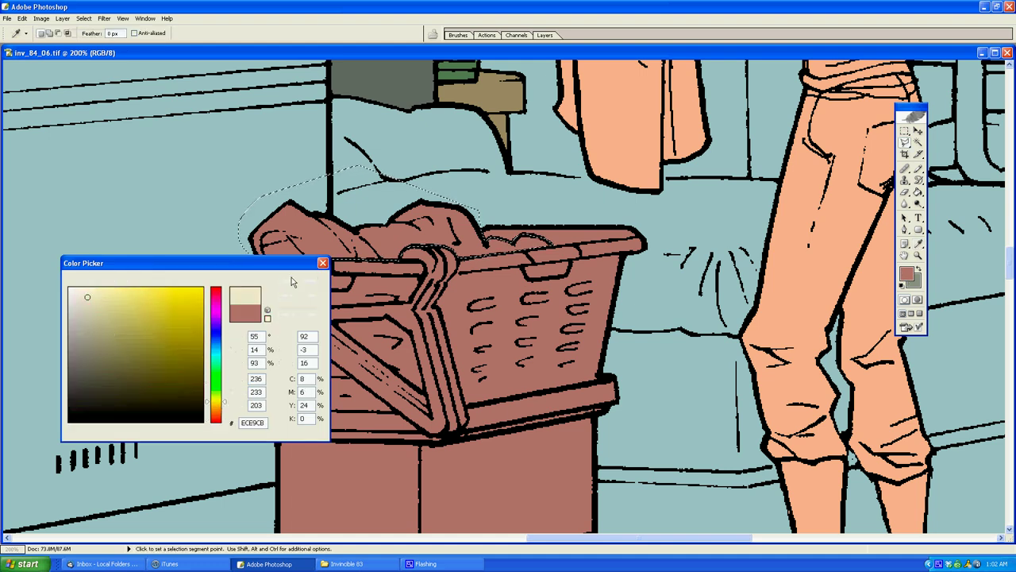
{"action": "key", "text": "g"}
{"action": "left_click", "coordinate": [349, 240]}
{"action": "key", "text": "l"}
{"action": "left_click", "coordinate": [458, 282]}
{"action": "left_click", "coordinate": [498, 294]}
{"action": "double_click", "coordinate": [480, 348]}
Step: Select the basket's inner back area beside the clothes, refill it with the sampled basket red, and deselect
{"action": "left_click", "coordinate": [545, 226]}
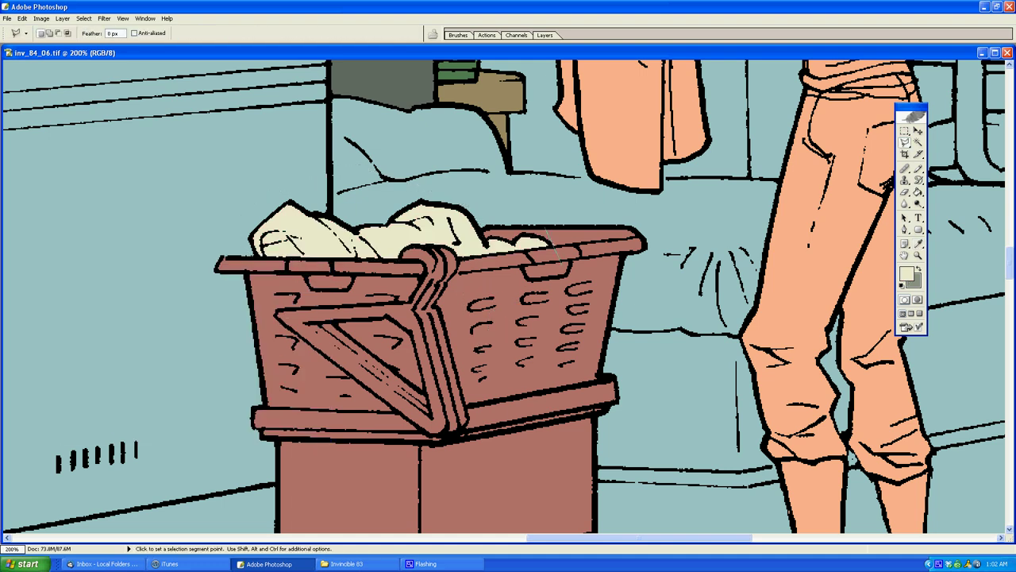
{"action": "double_click", "coordinate": [582, 257]}
{"action": "key", "text": "g"}
{"action": "left_click", "coordinate": [568, 244], "text": "alt"}
{"action": "key", "text": "l"}
{"action": "key", "text": "alt+BackSpace"}
{"action": "key", "text": "ctrl+d"}
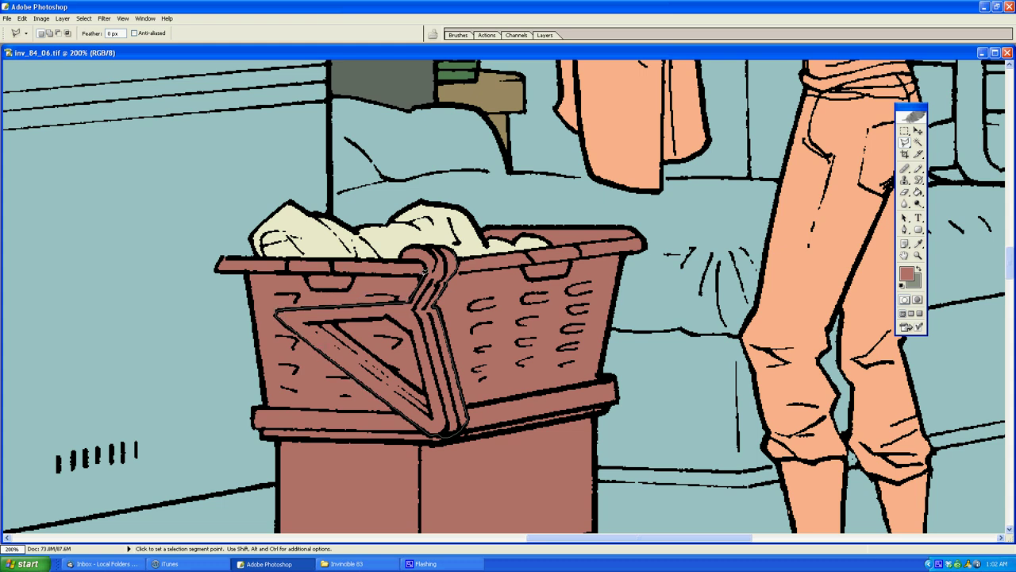
Step: Select the hangers hanging on the front of the basket and fill them with light tan E6C99C
{"action": "left_click", "coordinate": [456, 252]}
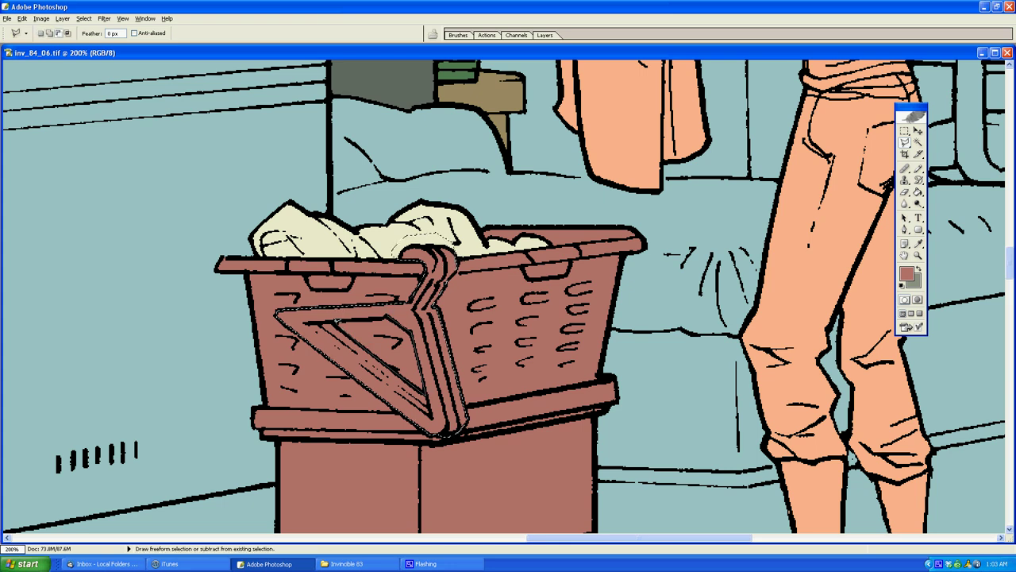
{"action": "left_click", "coordinate": [907, 274]}
{"action": "left_click", "coordinate": [219, 407]}
{"action": "left_click", "coordinate": [112, 299]}
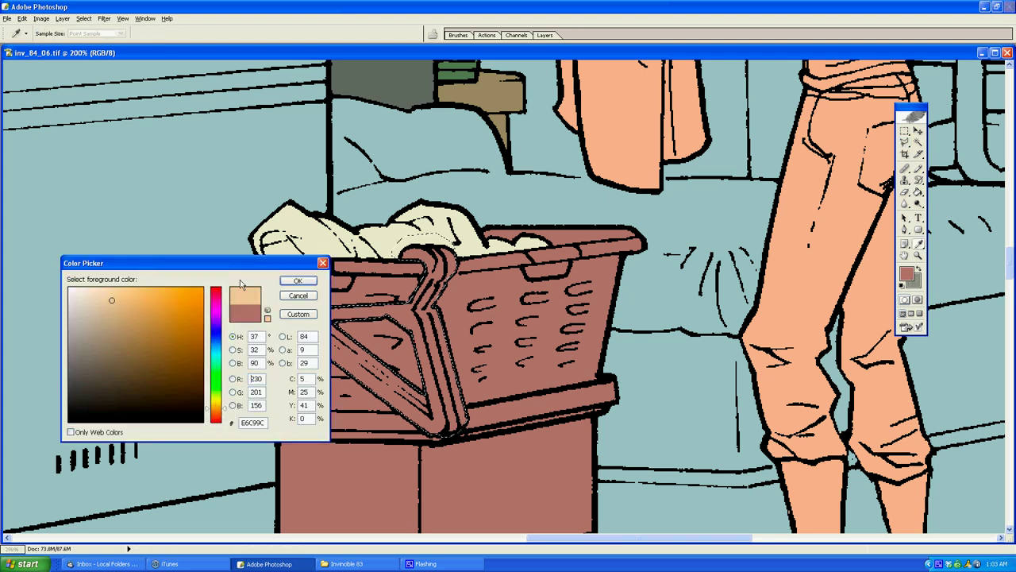
{"action": "left_click", "coordinate": [298, 280]}
{"action": "key", "text": "alt+BackSpace"}
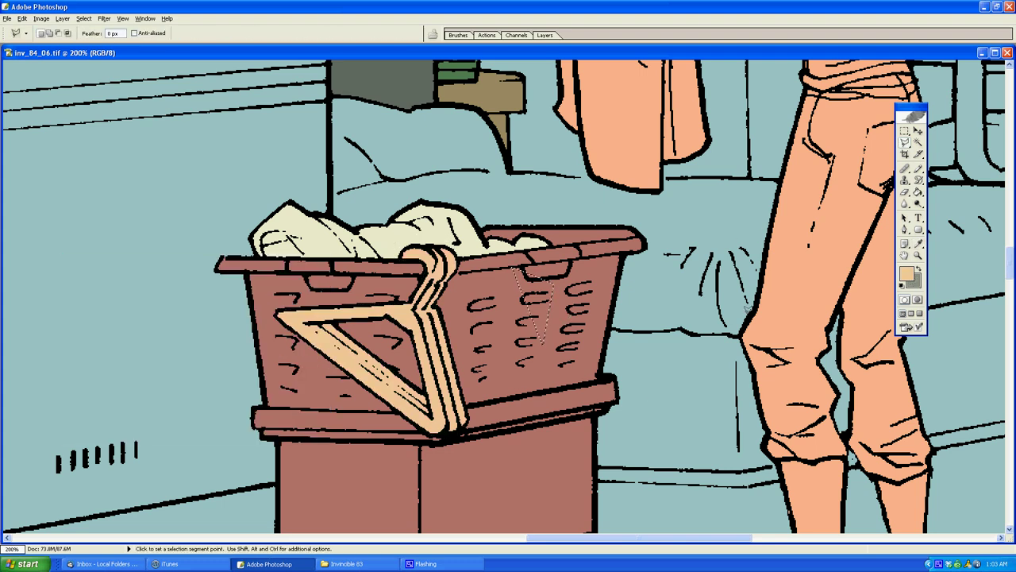
Step: Select the box under the laundry basket, following the edge where the basket meets its lid
{"action": "left_click", "coordinate": [435, 412]}
{"action": "left_click", "coordinate": [267, 406]}
{"action": "left_click", "coordinate": [234, 400]}
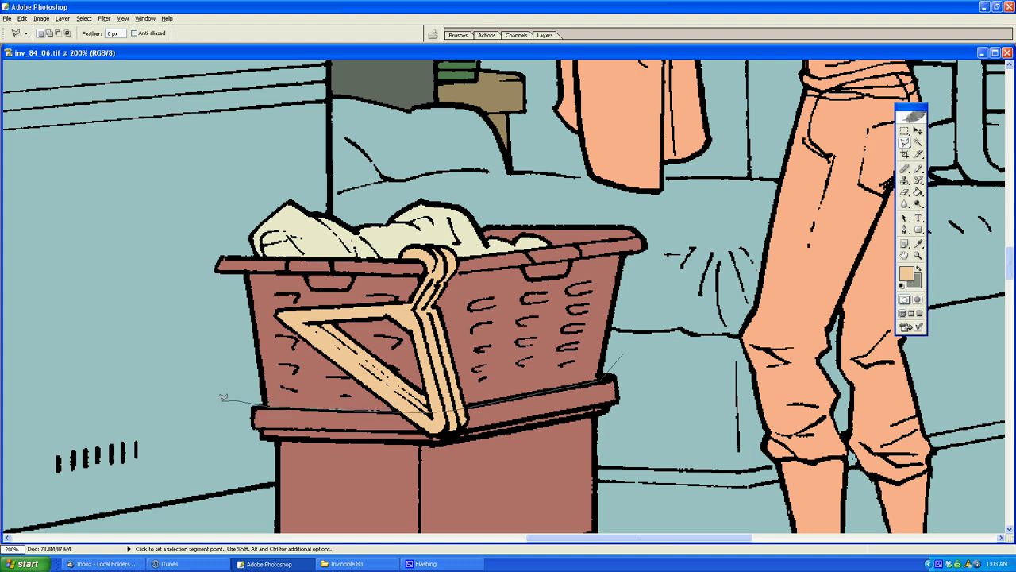
{"action": "left_click", "coordinate": [213, 413]}
{"action": "scroll", "coordinate": [212, 412], "scroll_direction": "down", "scroll_amount": 5}
{"action": "left_click", "coordinate": [224, 352]}
{"action": "left_click", "coordinate": [687, 317]}
{"action": "scroll", "coordinate": [687, 254], "scroll_direction": "up", "scroll_amount": 5}
{"action": "left_click", "coordinate": [679, 336]}
{"action": "left_click", "coordinate": [623, 336]}
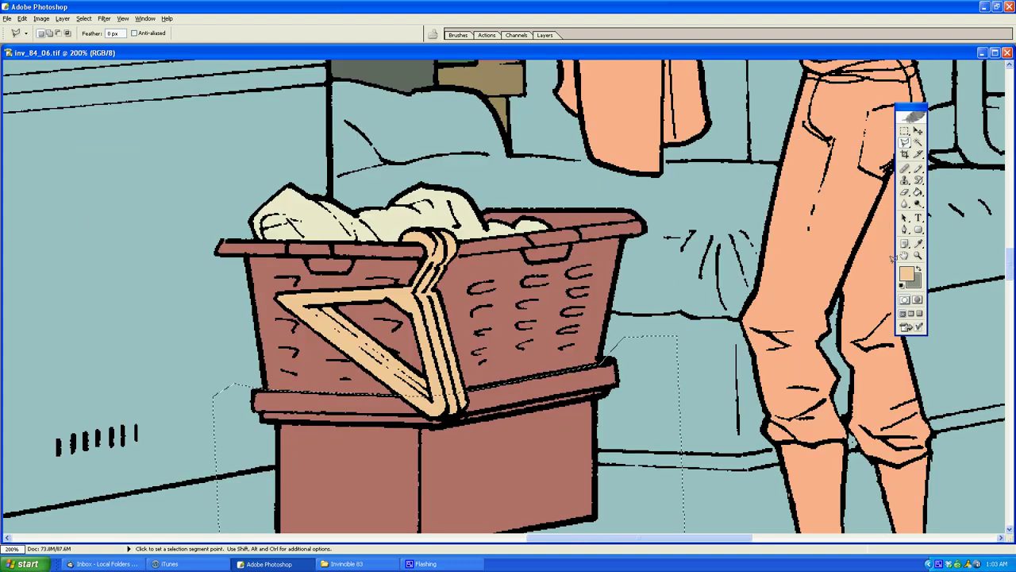
{"action": "left_click", "coordinate": [609, 354]}
Step: Fill the selected box under the basket with dark gray 6A6864 and drop its selection
{"action": "left_click", "coordinate": [905, 274]}
{"action": "left_click", "coordinate": [76, 365]}
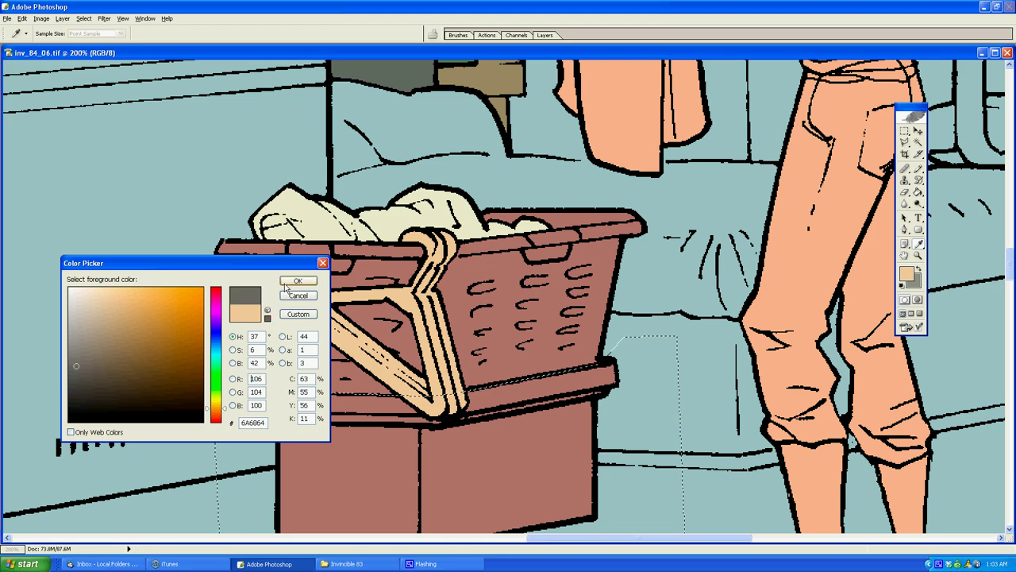
{"action": "key", "text": "Return"}
{"action": "key", "text": "g"}
{"action": "left_click", "coordinate": [476, 445]}
{"action": "key", "text": "l"}
{"action": "left_click", "coordinate": [597, 301]}
{"action": "left_click", "coordinate": [598, 347]}
{"action": "double_click", "coordinate": [568, 330]}
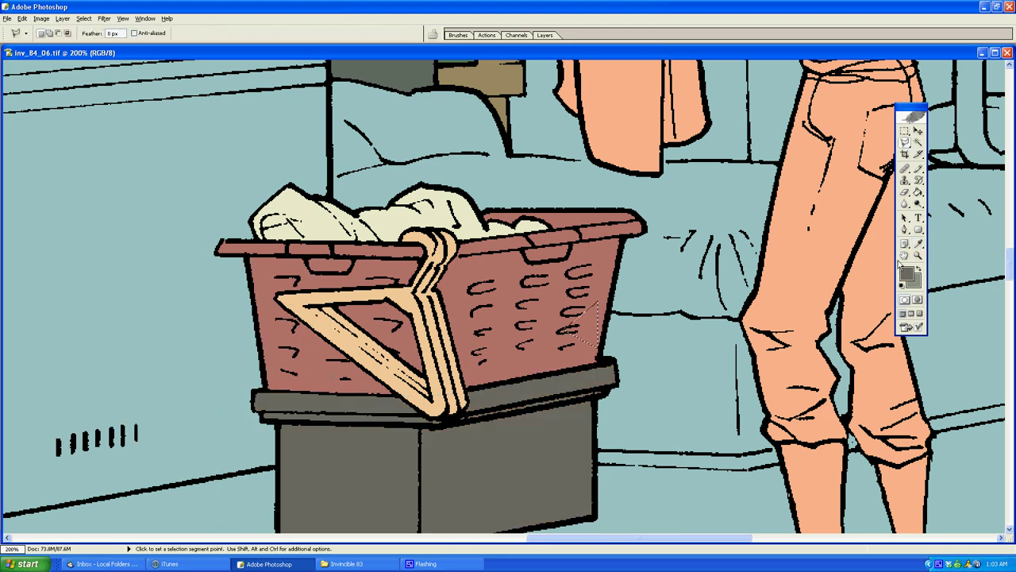
Step: Select the handle opening on the basket's left side and fill it with the cream sampled from the clothes
{"action": "left_click", "coordinate": [918, 255]}
{"action": "left_click", "coordinate": [543, 299], "text": "alt"}
{"action": "left_click", "coordinate": [543, 299], "text": "alt"}
{"action": "left_click", "coordinate": [490, 304]}
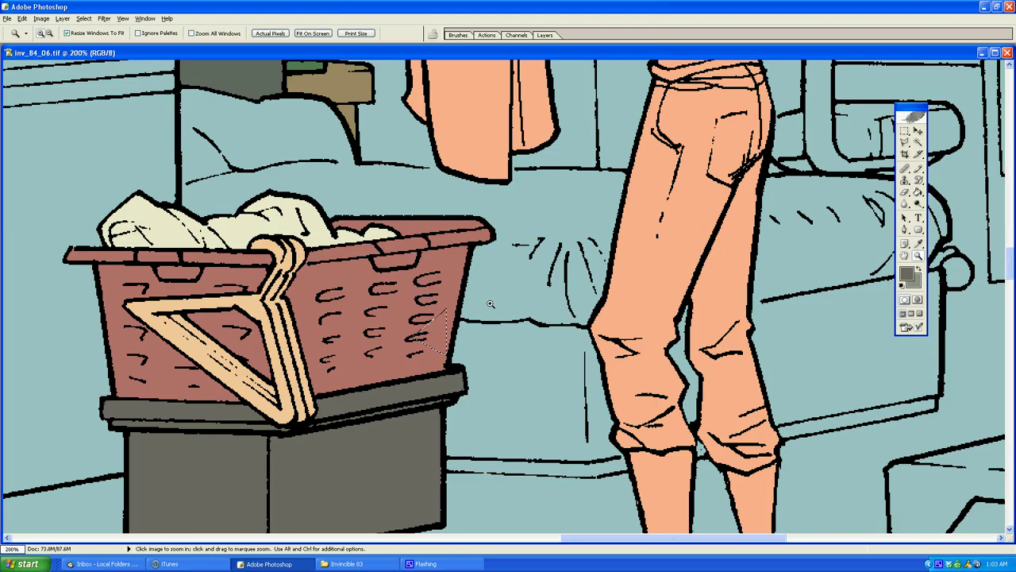
{"action": "key", "text": "l"}
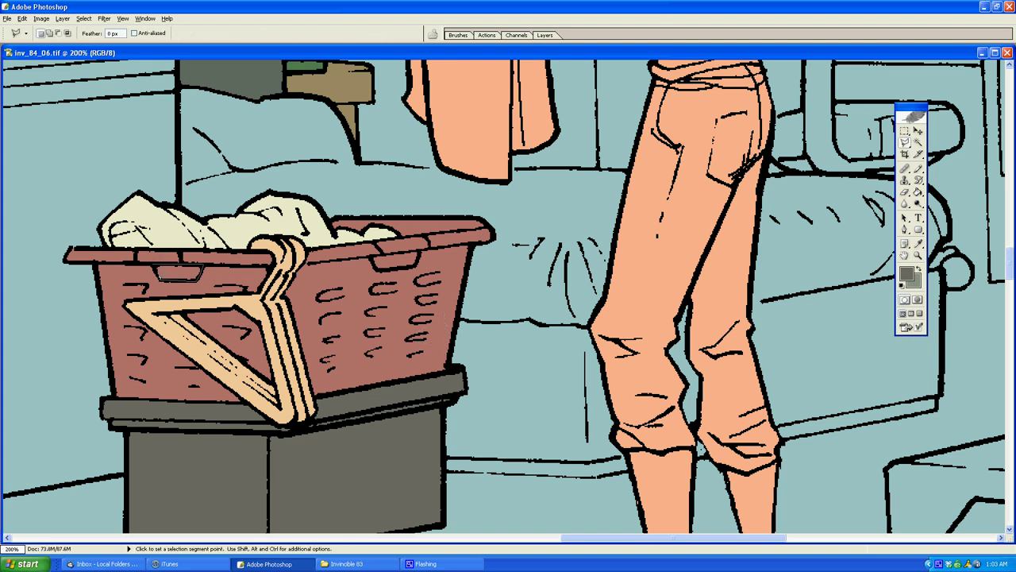
{"action": "double_click", "coordinate": [154, 266]}
{"action": "key", "text": "g"}
{"action": "left_click", "coordinate": [186, 232], "text": "alt"}
{"action": "left_click", "coordinate": [178, 273]}
{"action": "key", "text": "l"}
Step: Select the handle opening on the basket's right side, fill it with the same cream, and clear the selection
{"action": "left_click", "coordinate": [371, 254]}
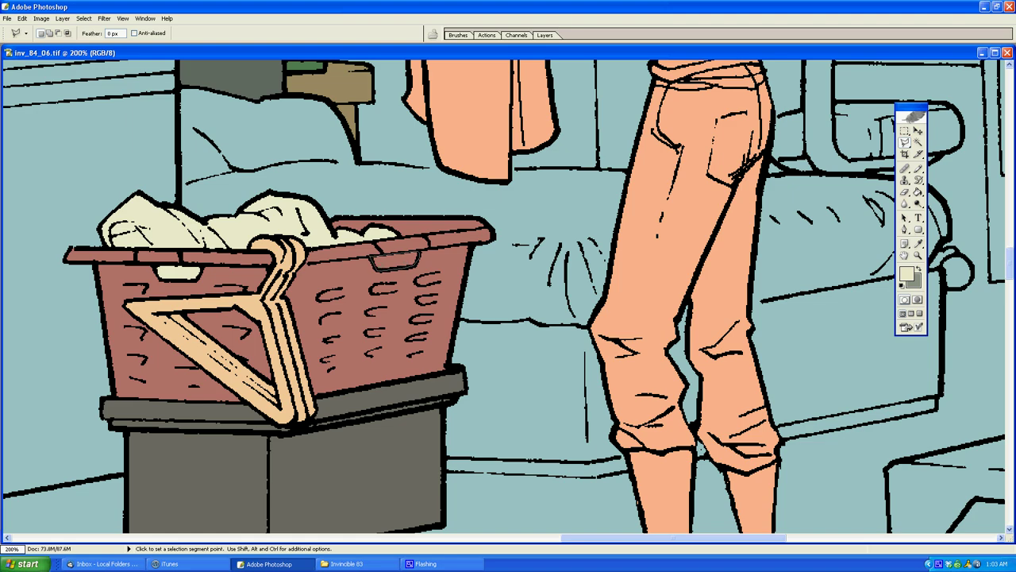
{"action": "double_click", "coordinate": [418, 253]}
{"action": "key", "text": "g"}
{"action": "left_click", "coordinate": [398, 262]}
{"action": "key", "text": "l"}
{"action": "left_click", "coordinate": [463, 283]}
{"action": "left_click", "coordinate": [464, 243]}
{"action": "double_click", "coordinate": [441, 235]}
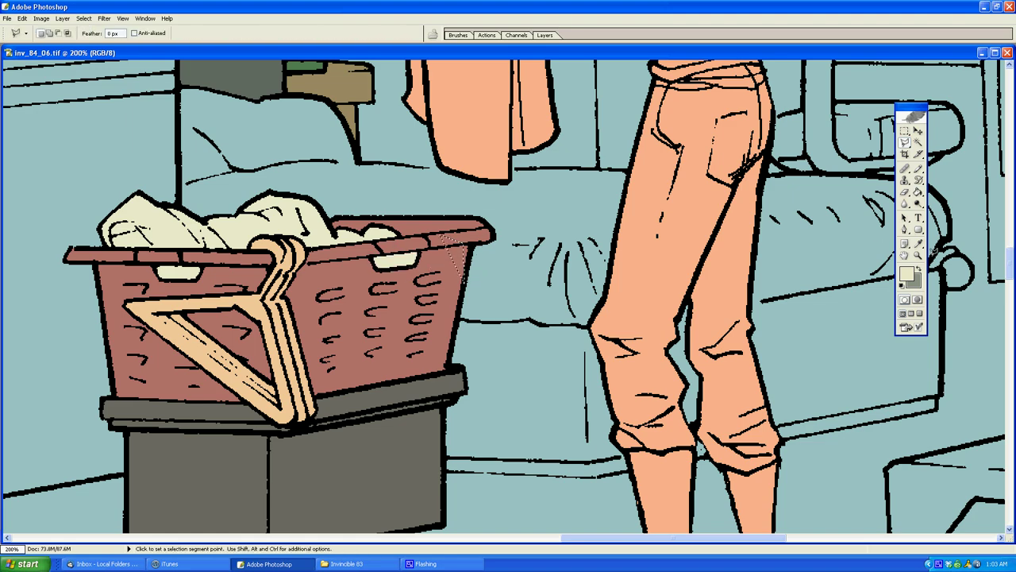
{"action": "key", "text": "ctrl+d"}
Step: Examine the whole bedroom panel and the area around the standing woman for background objects still without their own color
{"action": "key", "text": "z"}
{"action": "left_click", "coordinate": [483, 288], "text": "alt"}
{"action": "left_click", "coordinate": [484, 288], "text": "alt"}
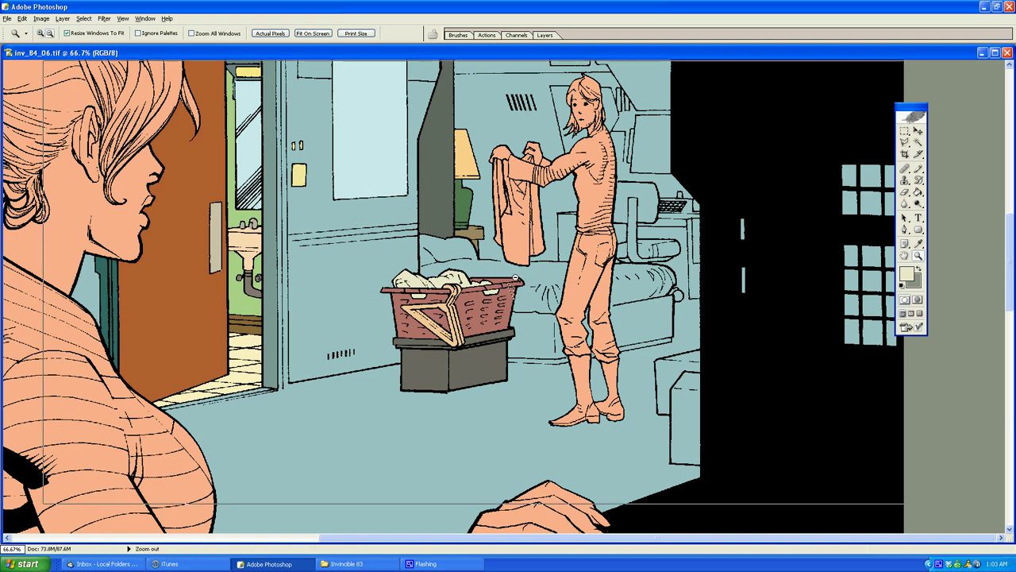
{"action": "left_click", "coordinate": [508, 281], "text": "alt"}
{"action": "key", "text": "l"}
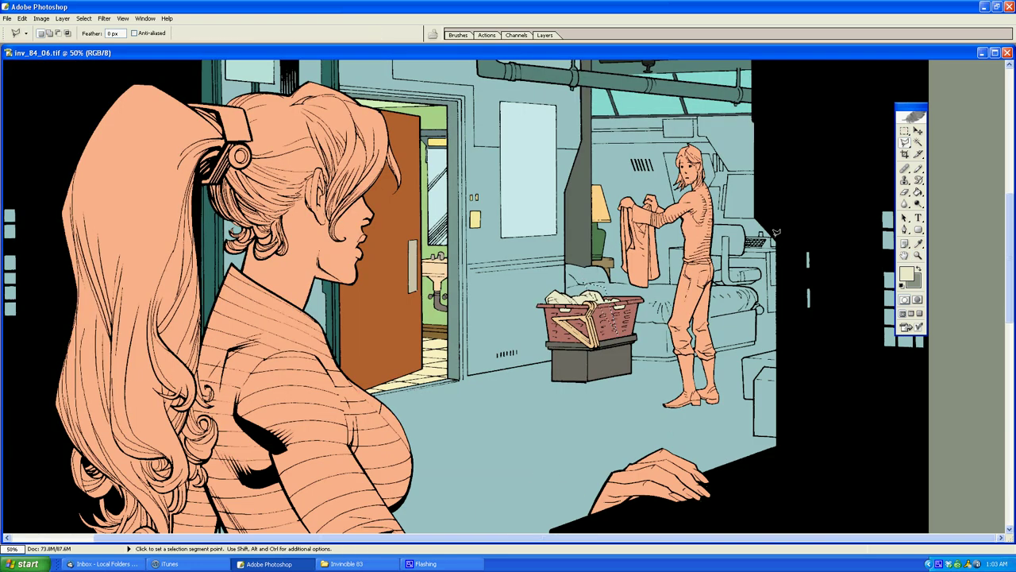
{"action": "key", "text": "z"}
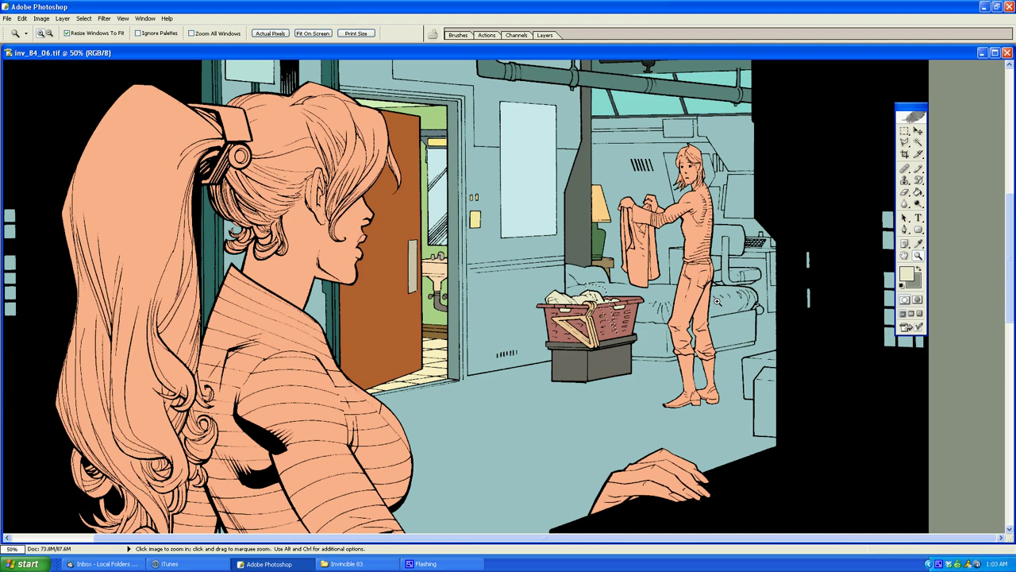
{"action": "left_click", "coordinate": [726, 264]}
{"action": "left_click", "coordinate": [725, 263]}
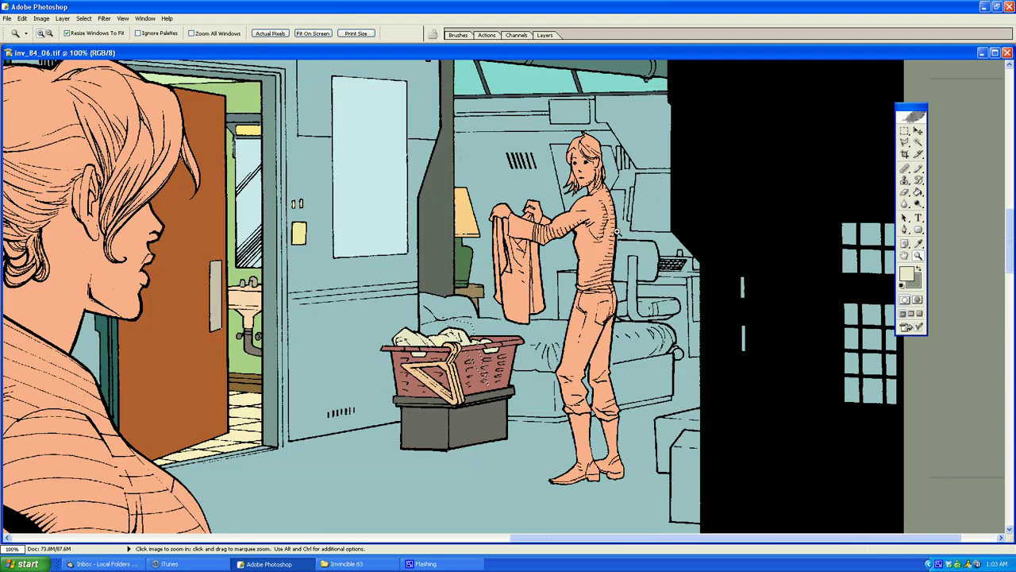
{"action": "left_click", "coordinate": [529, 346], "text": "alt"}
{"action": "left_click", "coordinate": [529, 346], "text": "alt"}
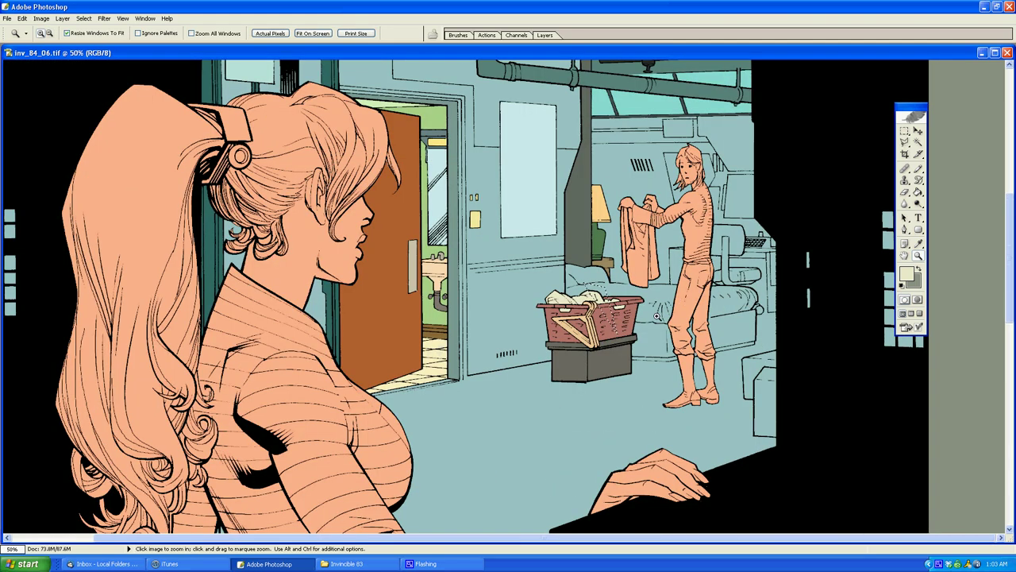
Step: Choose the Magic Wand and make the Line Art channel active for working on the boxes beside the black wall
{"action": "left_click", "coordinate": [726, 320]}
{"action": "left_click", "coordinate": [726, 319]}
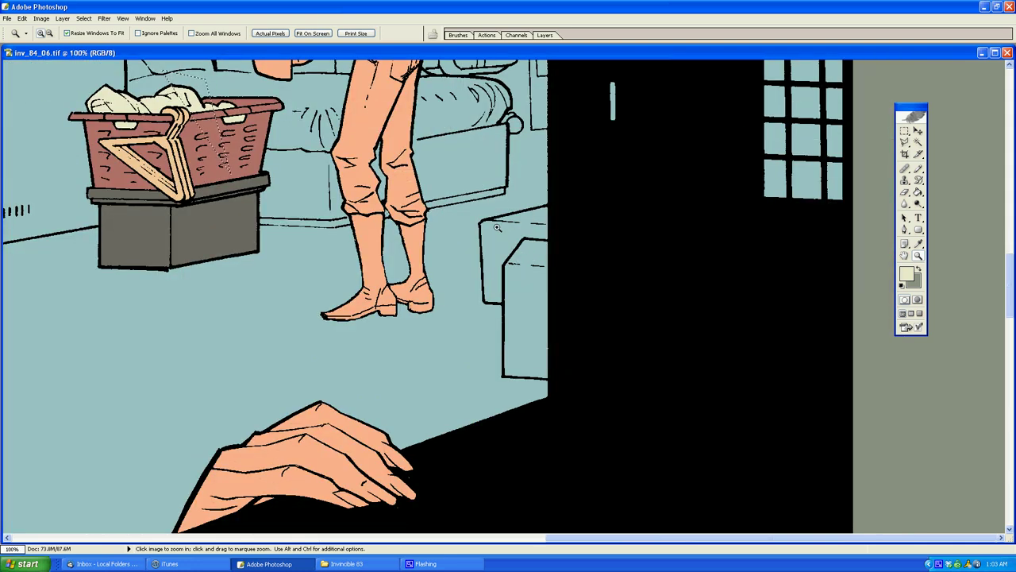
{"action": "left_click", "coordinate": [919, 143]}
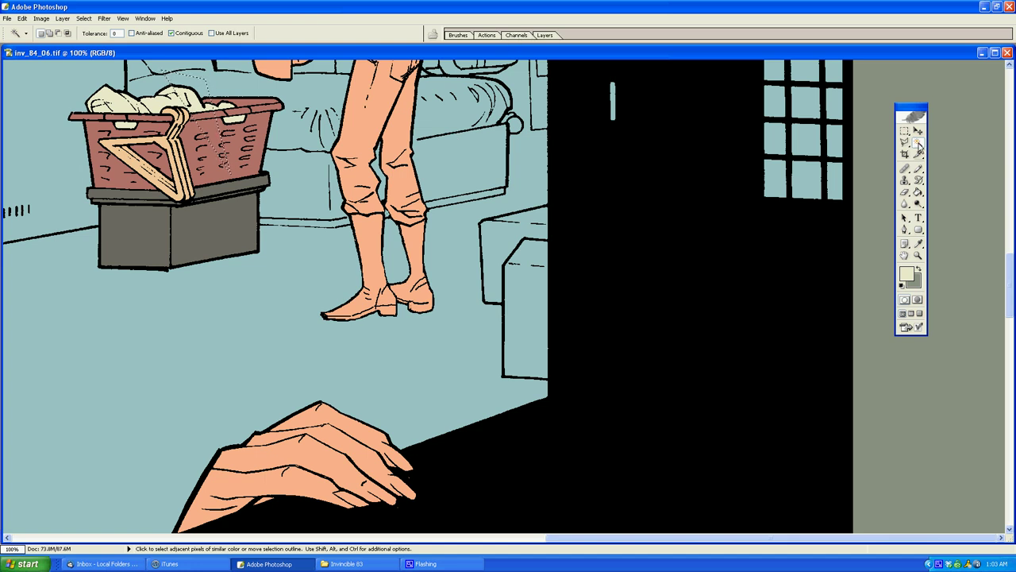
{"action": "left_click", "coordinate": [516, 35]}
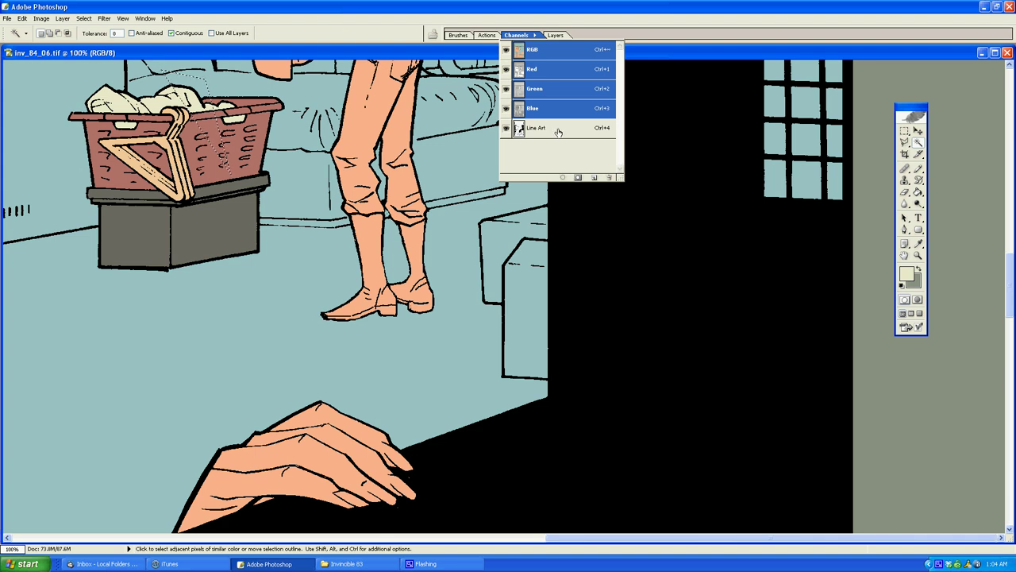
{"action": "left_click", "coordinate": [559, 129]}
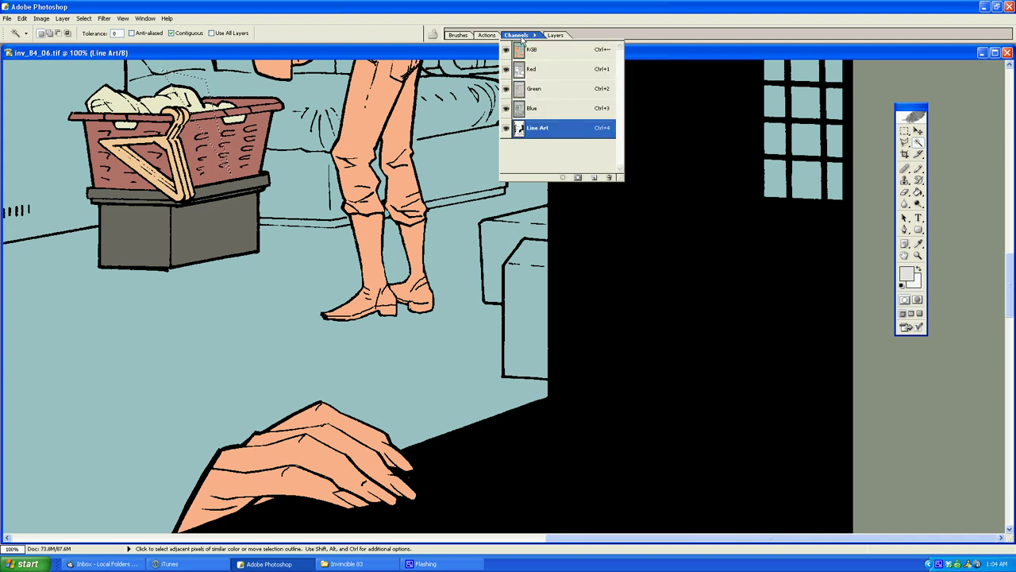
{"action": "left_click", "coordinate": [517, 36]}
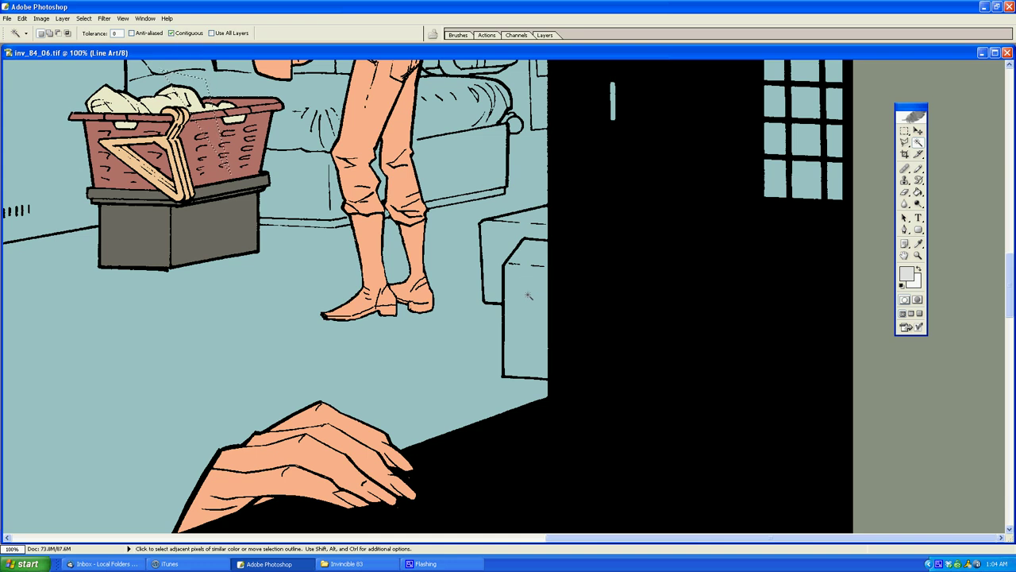
Step: Select the two boxes beside the black wall and the bed section right of the standing woman's legs with the Magic Wand
{"action": "left_click", "coordinate": [528, 295]}
{"action": "mouse_move", "coordinate": [1009, 285]}
{"action": "left_mouse_down"}
{"action": "mouse_move", "coordinate": [1013, 268]}
{"action": "mouse_move", "coordinate": [1014, 284]}
{"action": "left_mouse_up"}
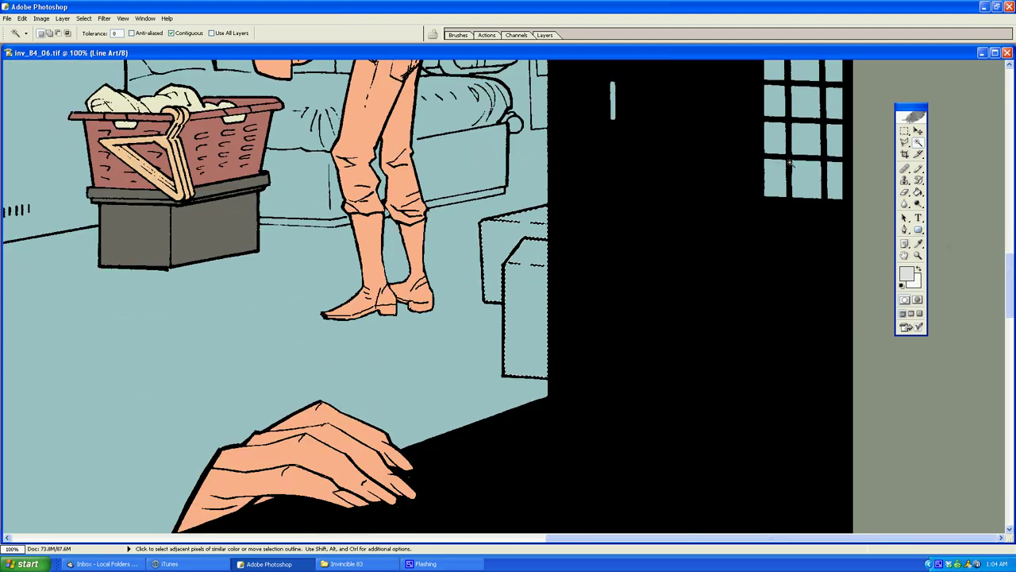
{"action": "left_click", "coordinate": [461, 168], "text": "shift"}
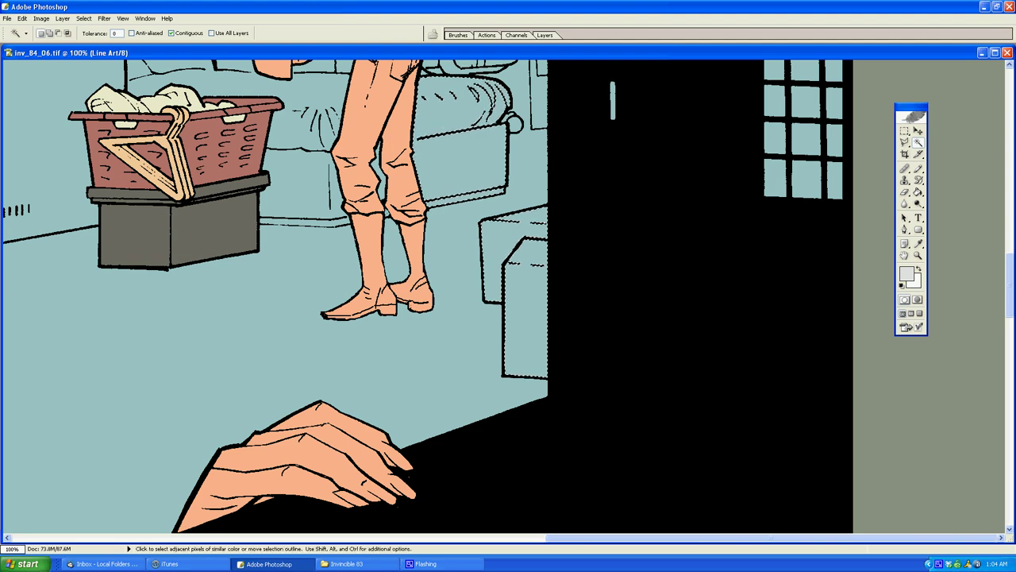
{"action": "left_click", "coordinate": [325, 252], "text": "shift"}
{"action": "left_click", "coordinate": [313, 198], "text": "shift"}
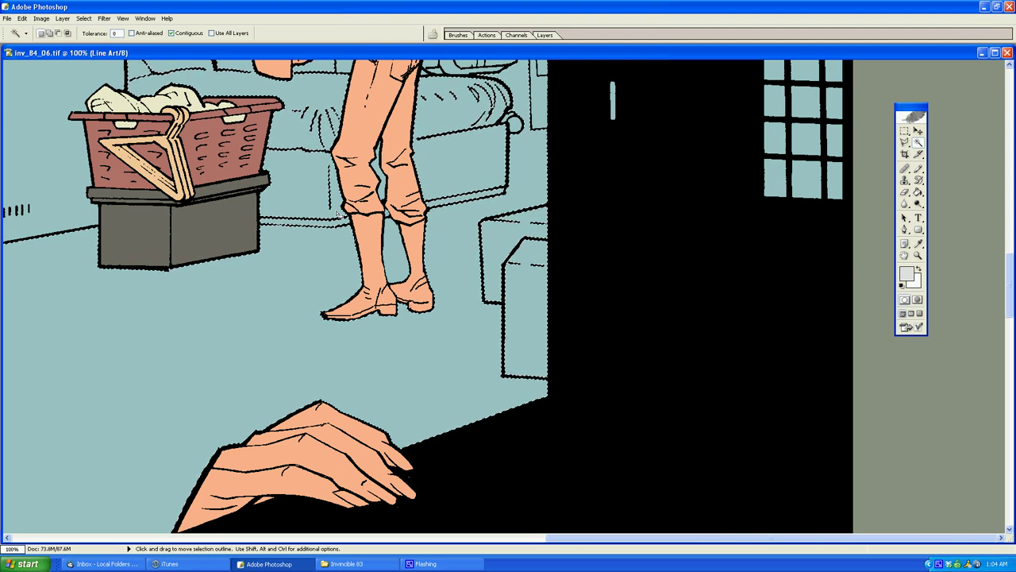
{"action": "left_click", "coordinate": [334, 221], "text": "shift"}
{"action": "left_click", "coordinate": [334, 220], "text": "alt"}
{"action": "left_click", "coordinate": [328, 237], "text": "alt"}
{"action": "left_click", "coordinate": [324, 191], "text": "alt"}
{"action": "left_click", "coordinate": [328, 122], "text": "alt"}
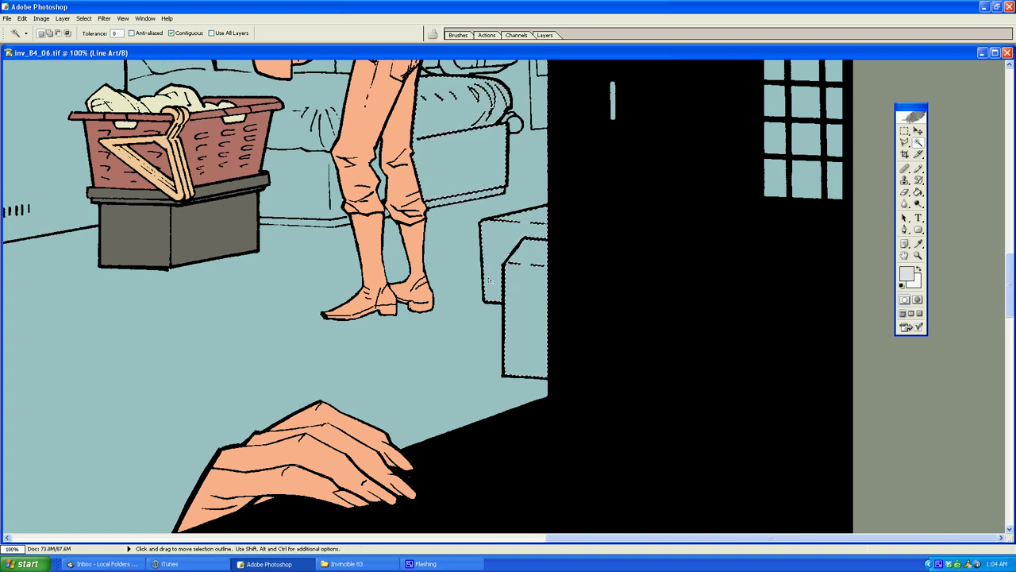
Step: Expand the selection of the boxes and bed section slightly so it reaches under the line art
{"action": "left_click", "coordinate": [83, 18]}
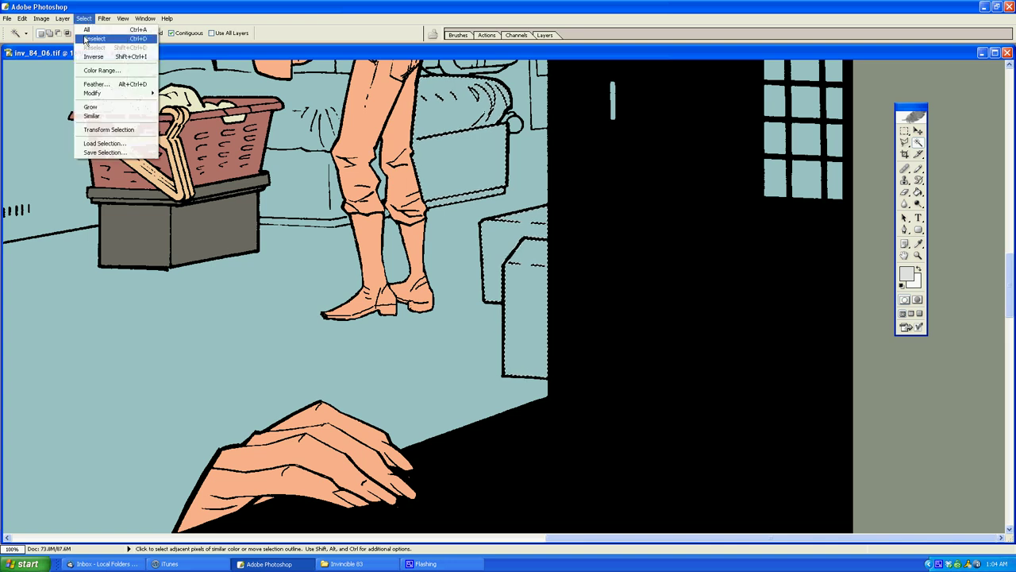
{"action": "mouse_move", "coordinate": [103, 95]}
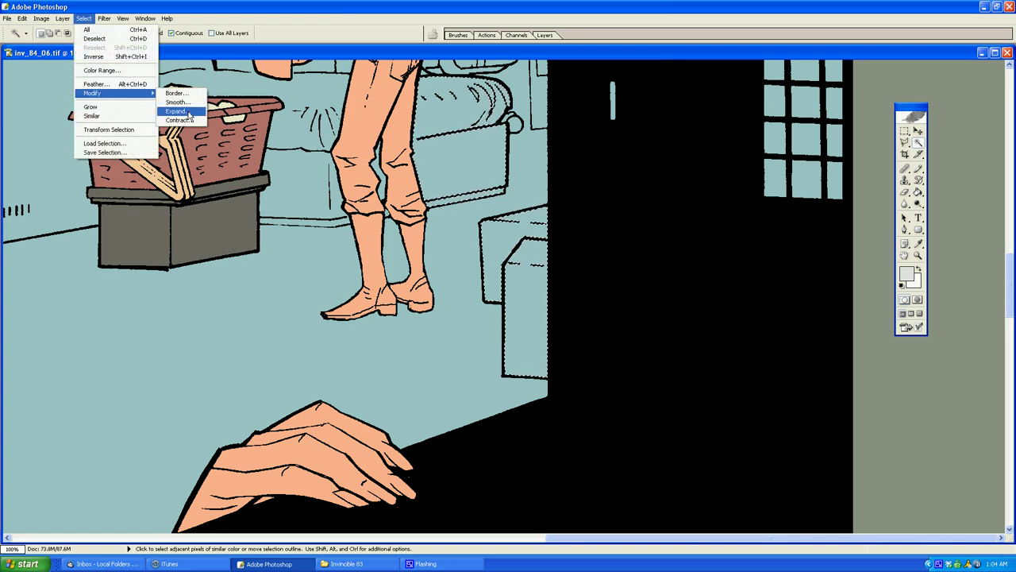
{"action": "left_click", "coordinate": [179, 112]}
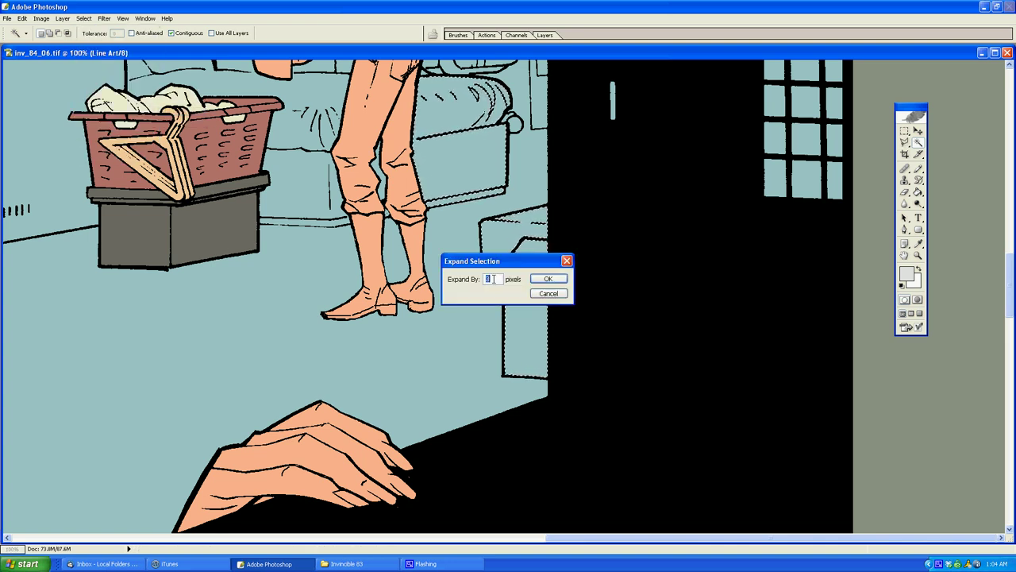
{"action": "left_click", "coordinate": [547, 280]}
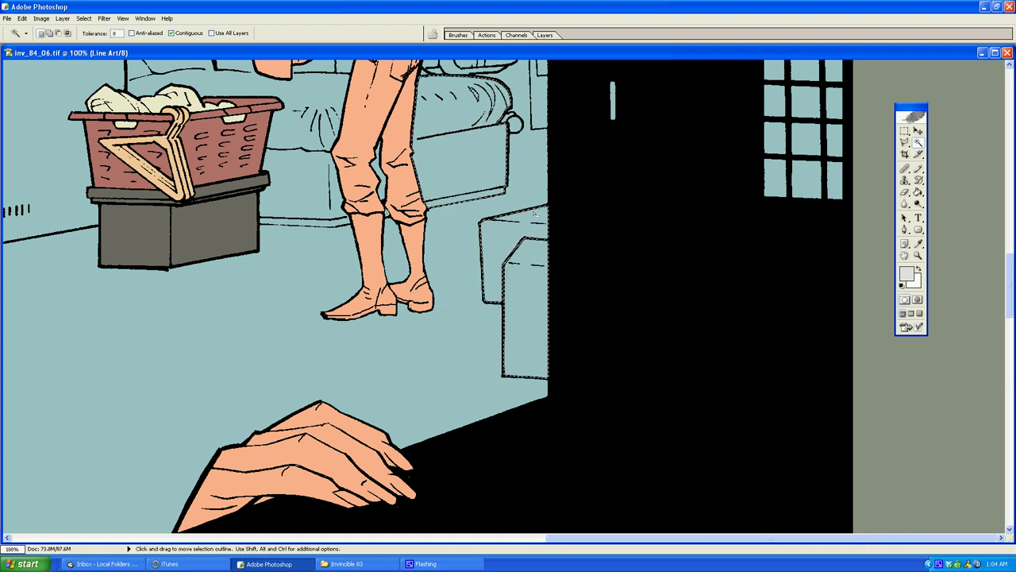
Step: Make the RGB channel active and set the foreground color to golden yellow EBCB73
{"action": "left_click", "coordinate": [516, 35]}
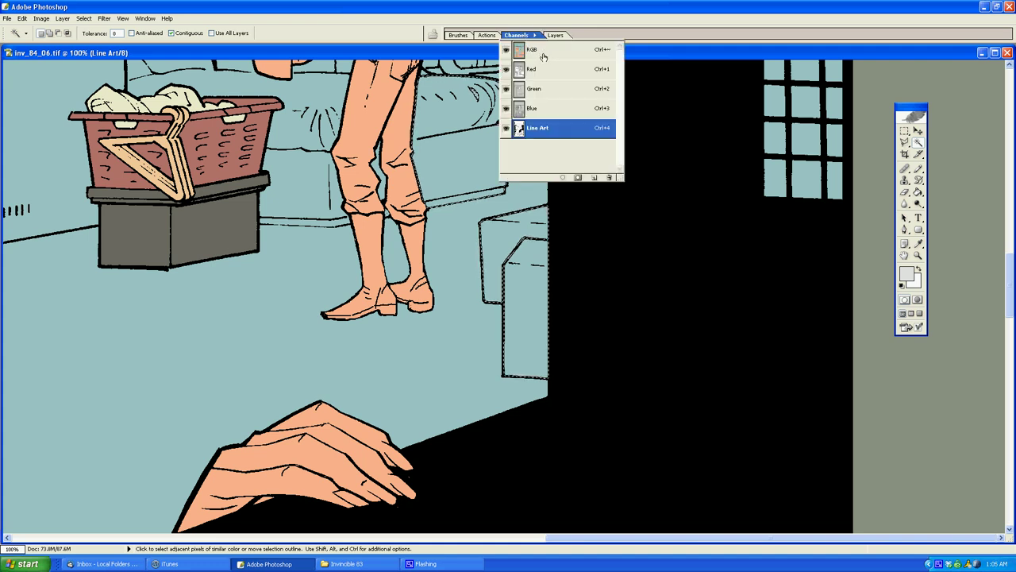
{"action": "left_click", "coordinate": [544, 50]}
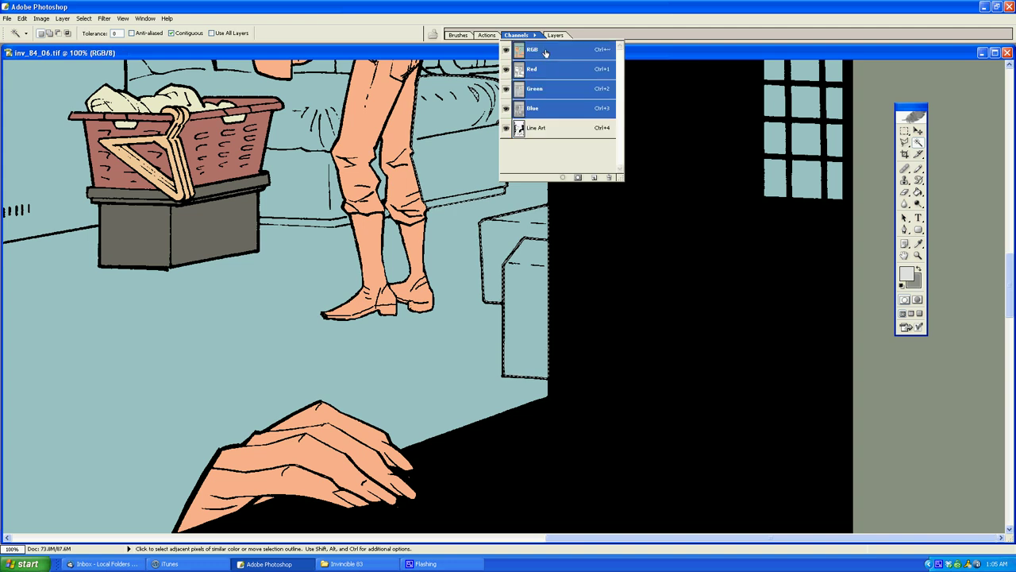
{"action": "left_click", "coordinate": [520, 35]}
{"action": "left_click", "coordinate": [909, 276]}
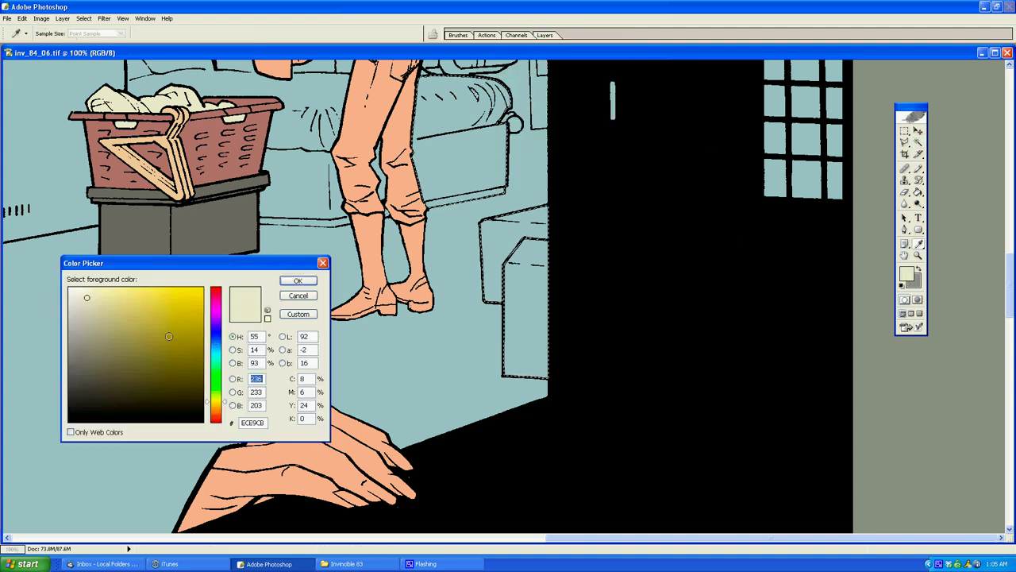
{"action": "left_click", "coordinate": [217, 405]}
{"action": "left_click", "coordinate": [136, 297]}
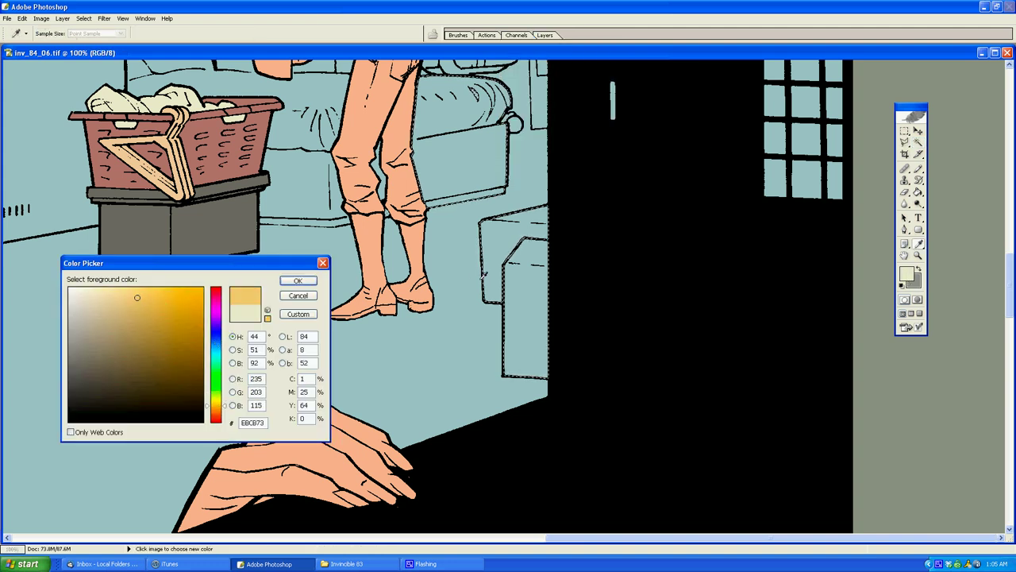
{"action": "left_click", "coordinate": [299, 281]}
Step: Fill the selected boxes and right bed section with the golden yellow and clear the selection
{"action": "key", "text": "g"}
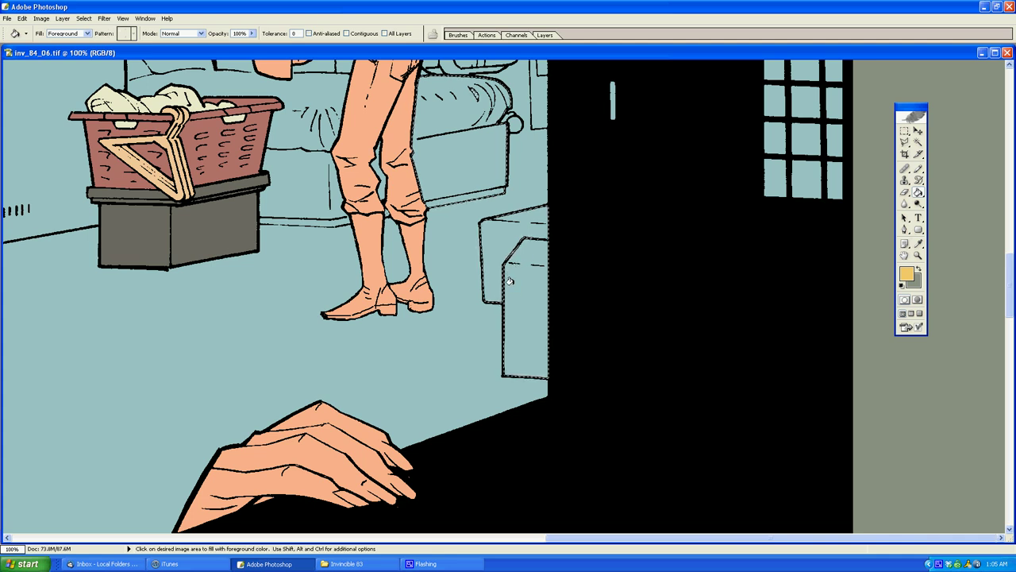
{"action": "left_click", "coordinate": [508, 286]}
{"action": "key", "text": "ctrl+d"}
{"action": "key", "text": "l"}
{"action": "left_click", "coordinate": [469, 367]}
{"action": "left_click", "coordinate": [472, 327]}
{"action": "double_click", "coordinate": [446, 316]}
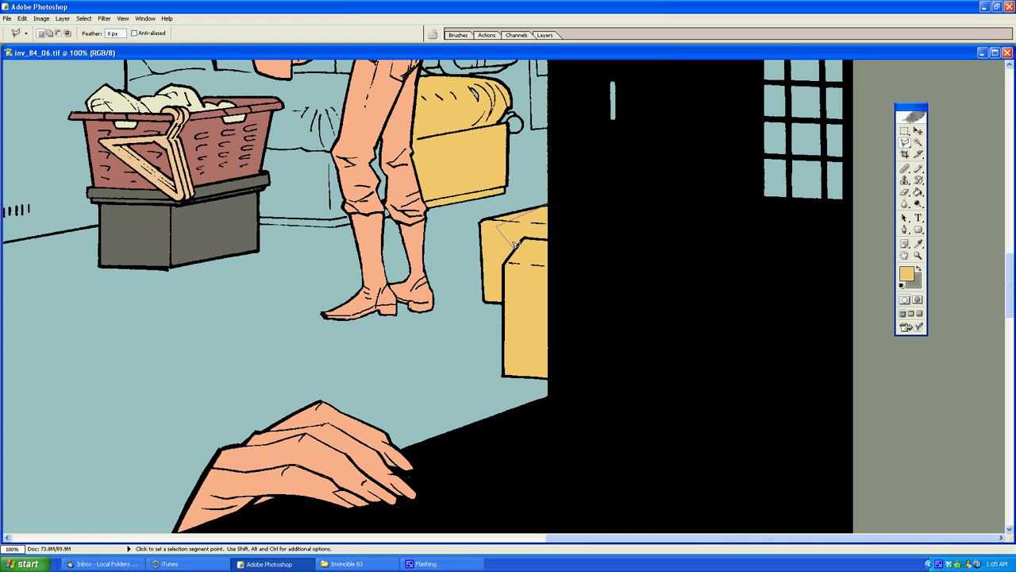
{"action": "left_click", "coordinate": [85, 19]}
{"action": "left_click", "coordinate": [92, 38]}
Step: Hide the Line Art channel, then lasso the unfilled gaps in the boxes and right bed section and fill them with the yellow
{"action": "left_click", "coordinate": [520, 35]}
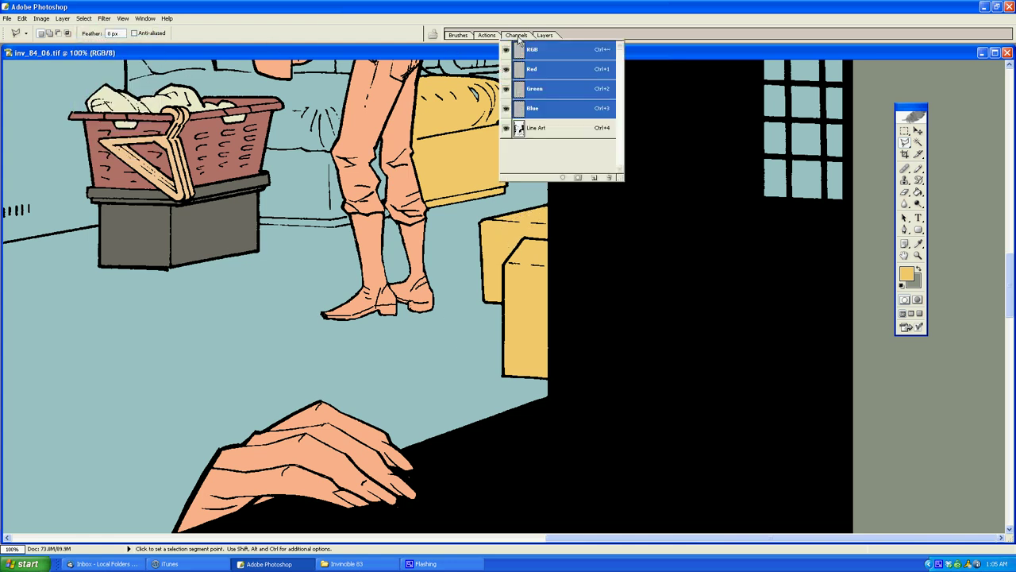
{"action": "left_click", "coordinate": [505, 131]}
{"action": "left_click", "coordinate": [516, 35]}
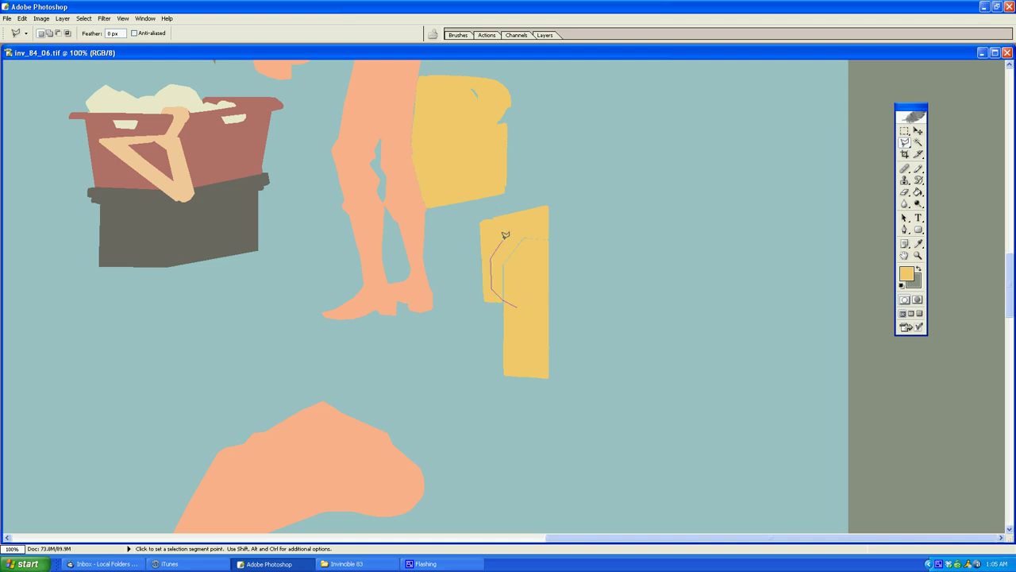
{"action": "left_click", "coordinate": [551, 236]}
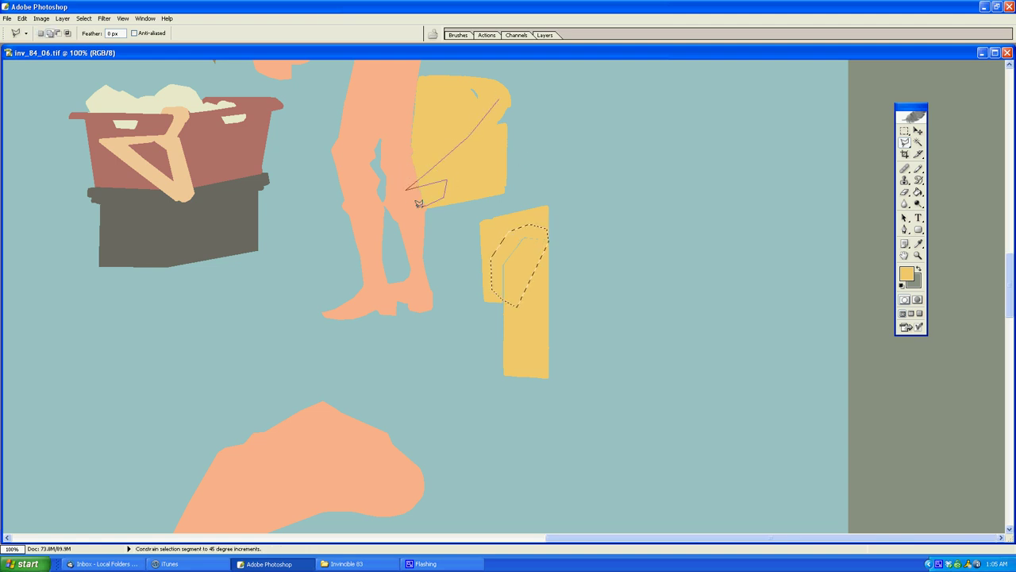
{"action": "left_click", "coordinate": [407, 206]}
{"action": "scroll", "coordinate": [408, 150], "scroll_direction": "up", "scroll_amount": 1}
{"action": "left_click", "coordinate": [406, 153]}
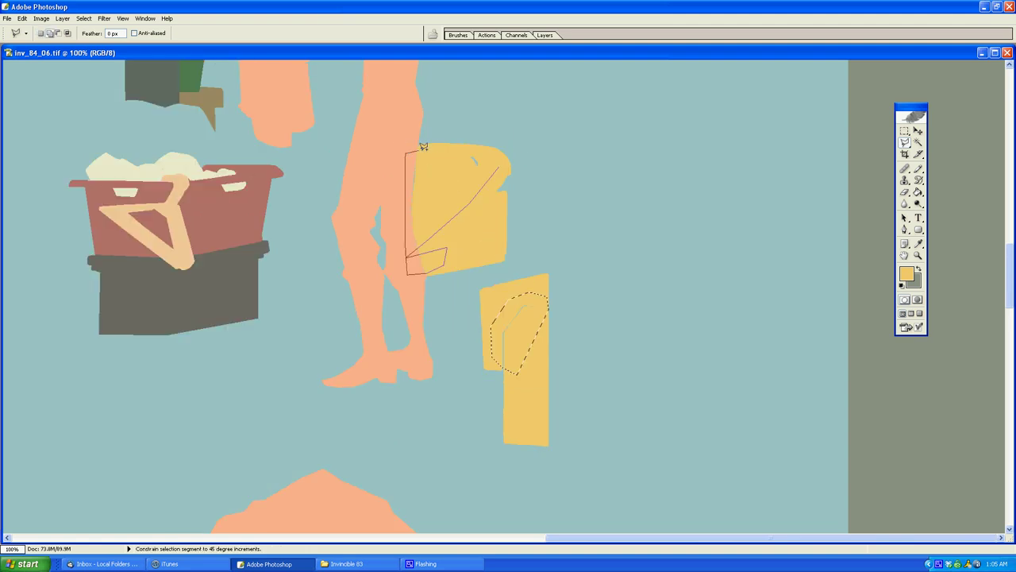
{"action": "double_click", "coordinate": [488, 145]}
Step: Clear the selection and turn the Line Art channel back on over the flat colors
{"action": "left_click", "coordinate": [623, 332]}
{"action": "left_click", "coordinate": [631, 277]}
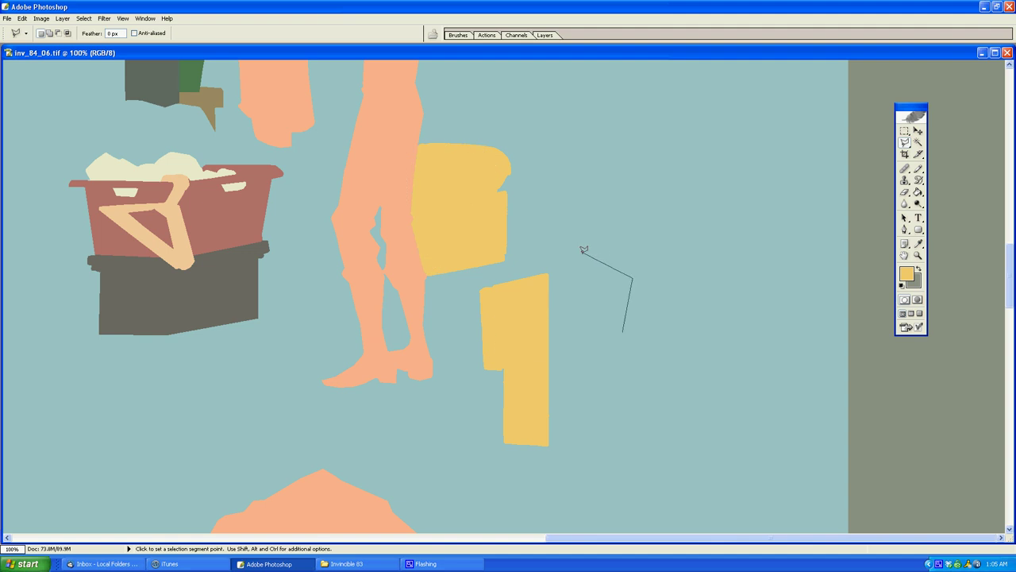
{"action": "left_click", "coordinate": [584, 251]}
{"action": "double_click", "coordinate": [643, 310]}
{"action": "key", "text": "z"}
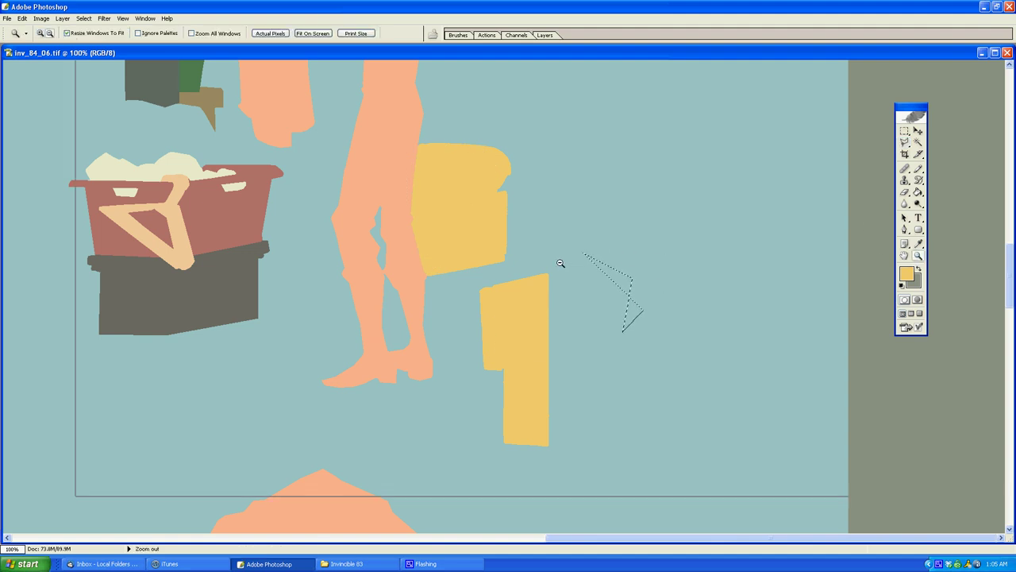
{"action": "left_click", "coordinate": [561, 263], "text": "alt"}
{"action": "left_click", "coordinate": [556, 286], "text": "alt"}
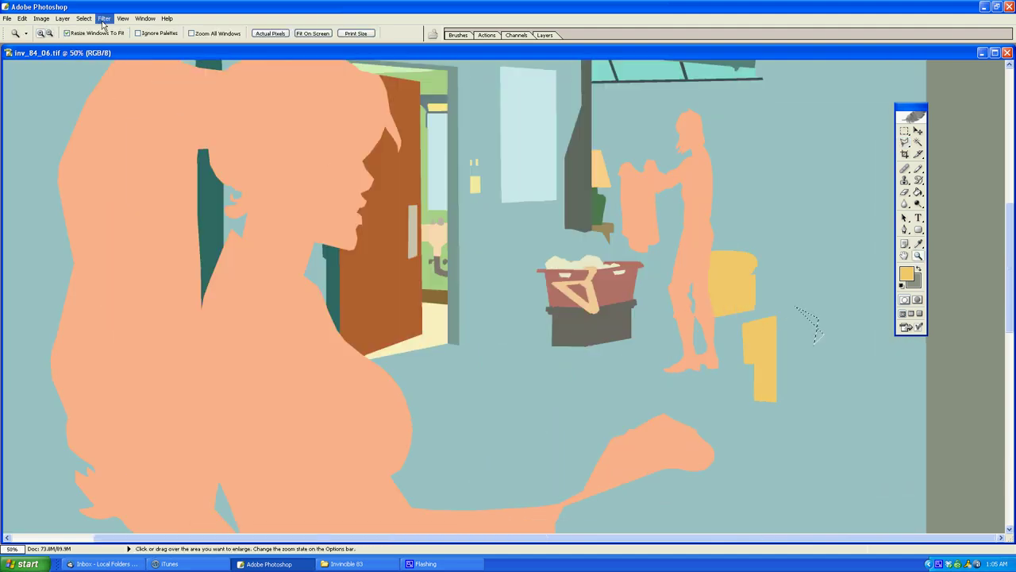
{"action": "left_click", "coordinate": [84, 19]}
{"action": "left_click", "coordinate": [93, 39]}
{"action": "left_click", "coordinate": [547, 209], "text": "alt"}
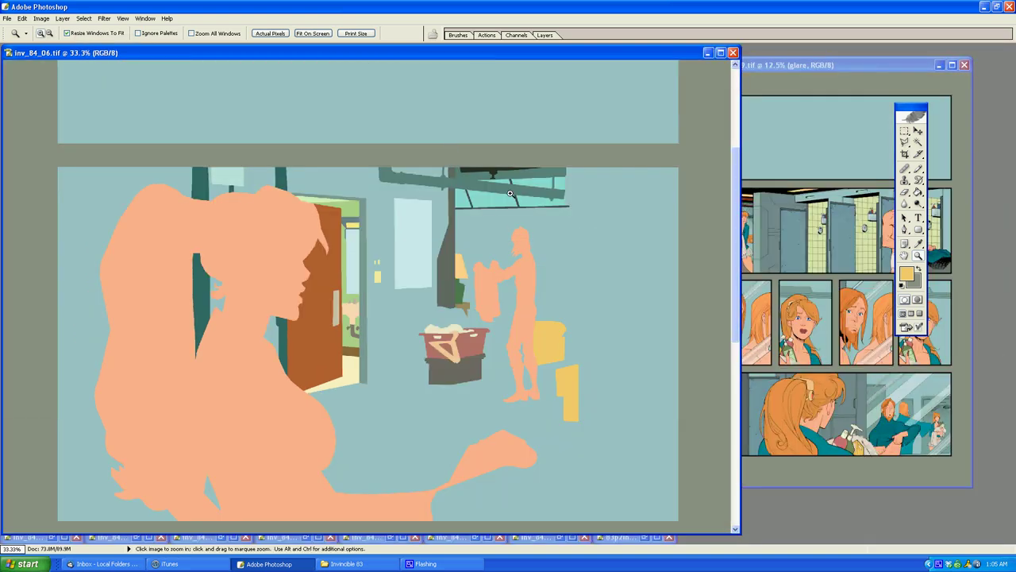
{"action": "left_click", "coordinate": [417, 328]}
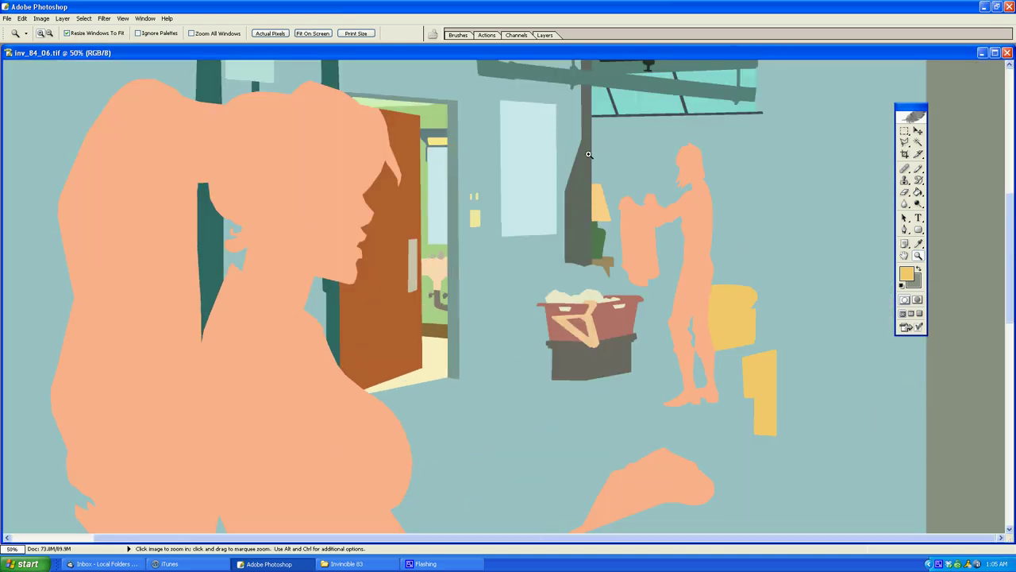
{"action": "left_click", "coordinate": [517, 34]}
{"action": "left_click", "coordinate": [507, 128]}
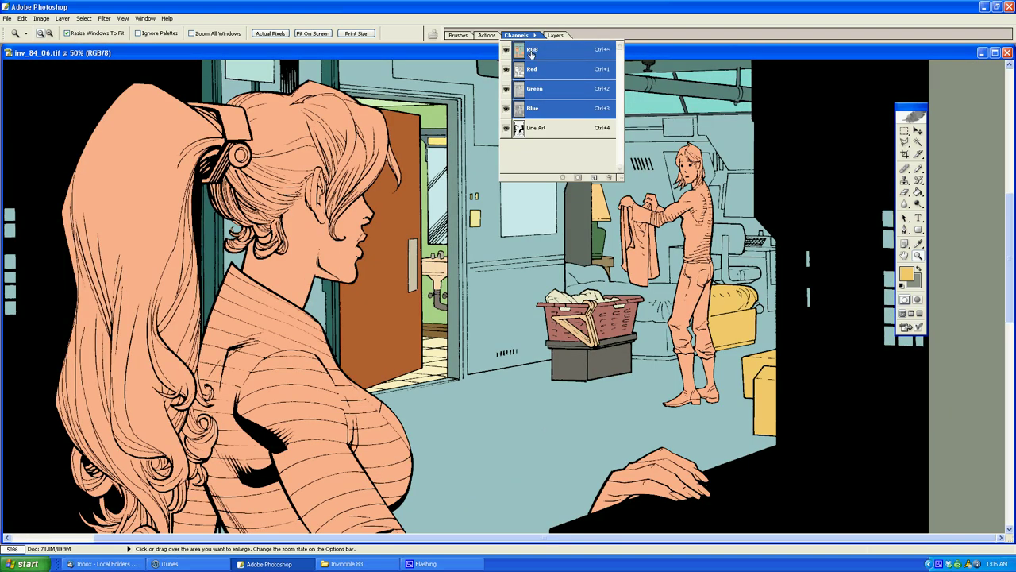
{"action": "left_click", "coordinate": [521, 36]}
Step: Outline the uncolored rest of the bed, including the pillow and the parts behind the basket and legs, with the Polygonal Lasso
{"action": "left_click", "coordinate": [688, 310]}
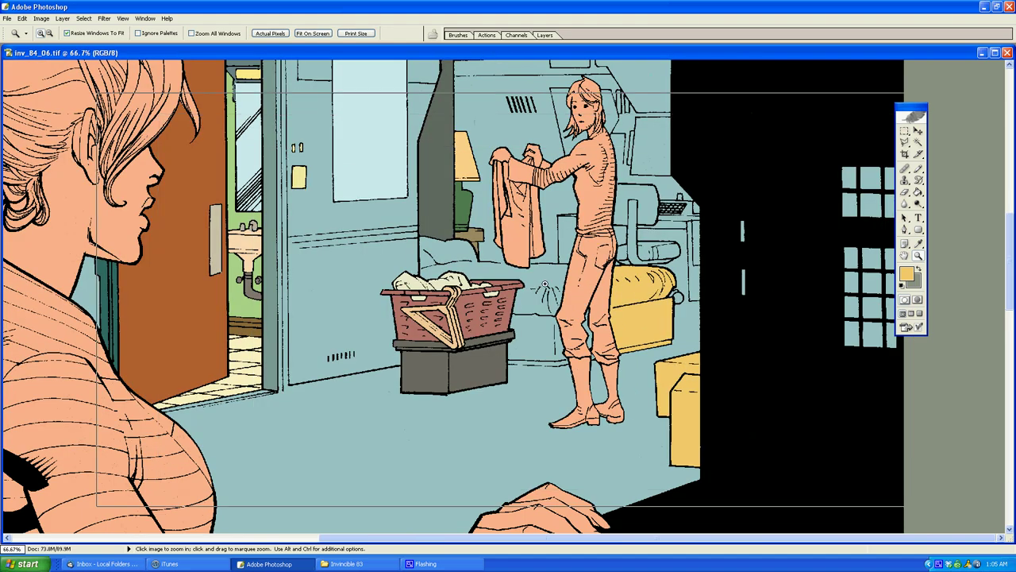
{"action": "left_click", "coordinate": [583, 308]}
{"action": "left_click", "coordinate": [495, 313]}
{"action": "key", "text": "l"}
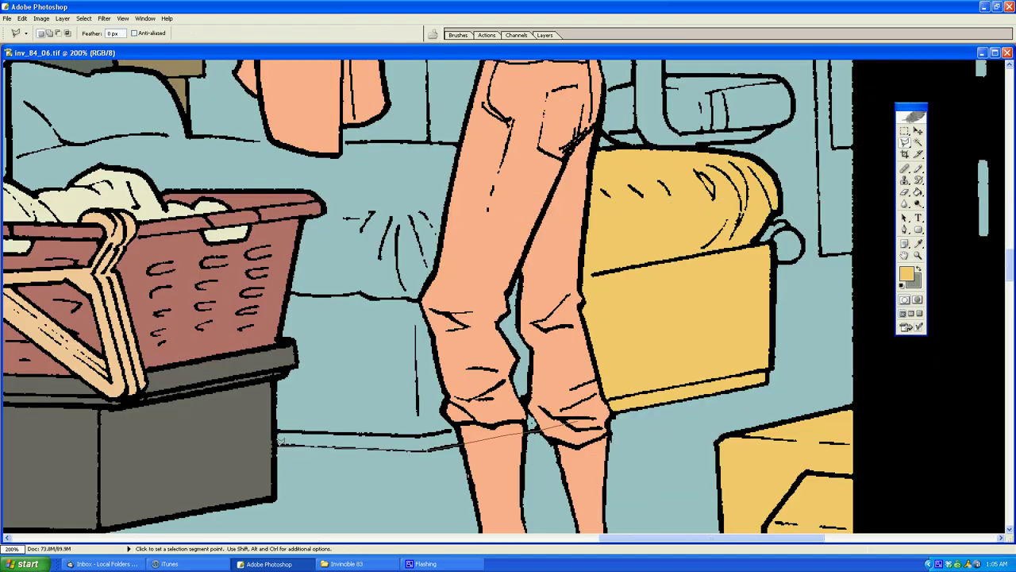
{"action": "left_click", "coordinate": [247, 441]}
{"action": "left_click", "coordinate": [205, 305]}
{"action": "left_click", "coordinate": [173, 318]}
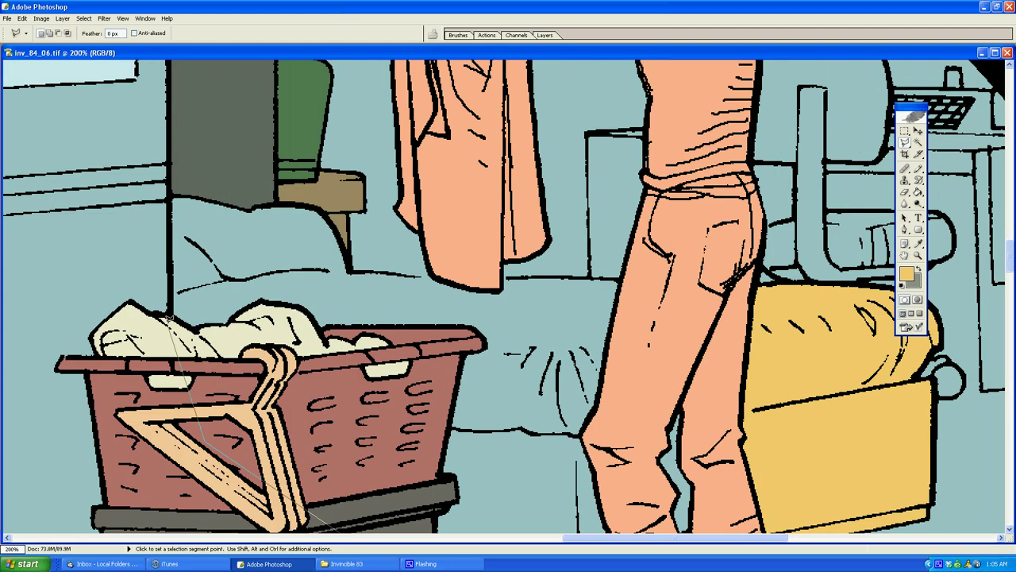
{"action": "left_click", "coordinate": [170, 184]}
{"action": "left_click", "coordinate": [212, 155]}
{"action": "left_click", "coordinate": [346, 196]}
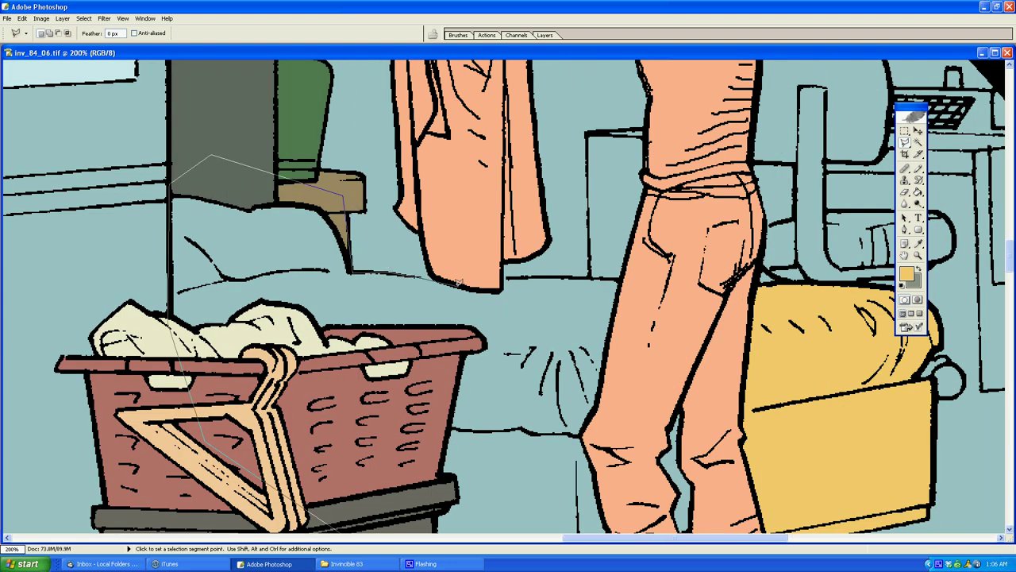
{"action": "left_click", "coordinate": [665, 276]}
{"action": "scroll", "coordinate": [665, 275], "scroll_direction": "down", "scroll_amount": 3}
{"action": "left_click", "coordinate": [817, 230]}
{"action": "double_click", "coordinate": [826, 285]}
Step: Fill the outlined pillow, mattress and bed base with the golden yellow and drop that selection
{"action": "key", "text": "g"}
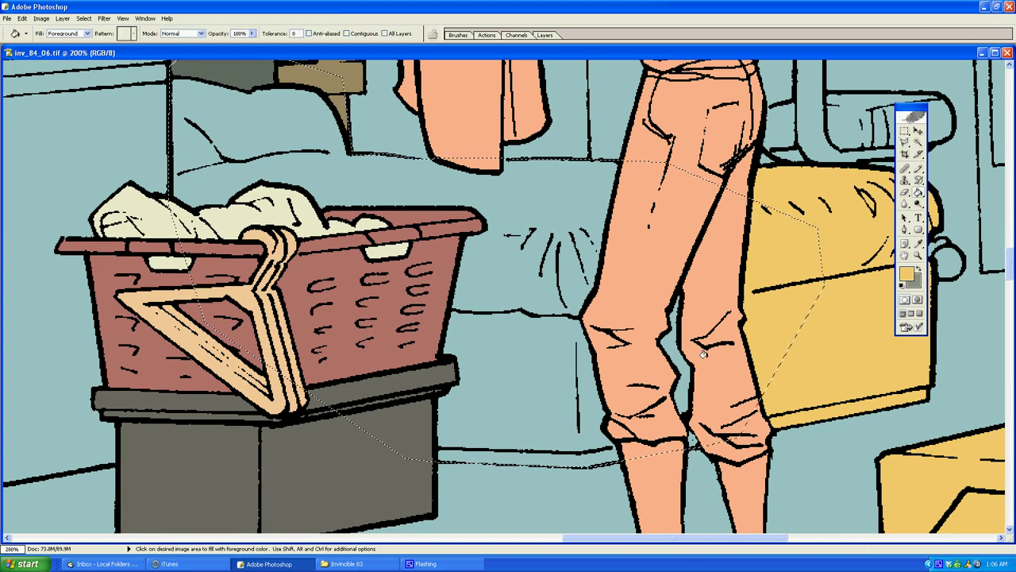
{"action": "left_click", "coordinate": [558, 362]}
{"action": "key", "text": "l"}
{"action": "left_click", "coordinate": [827, 431]}
{"action": "left_click", "coordinate": [824, 364]}
{"action": "double_click", "coordinate": [763, 342]}
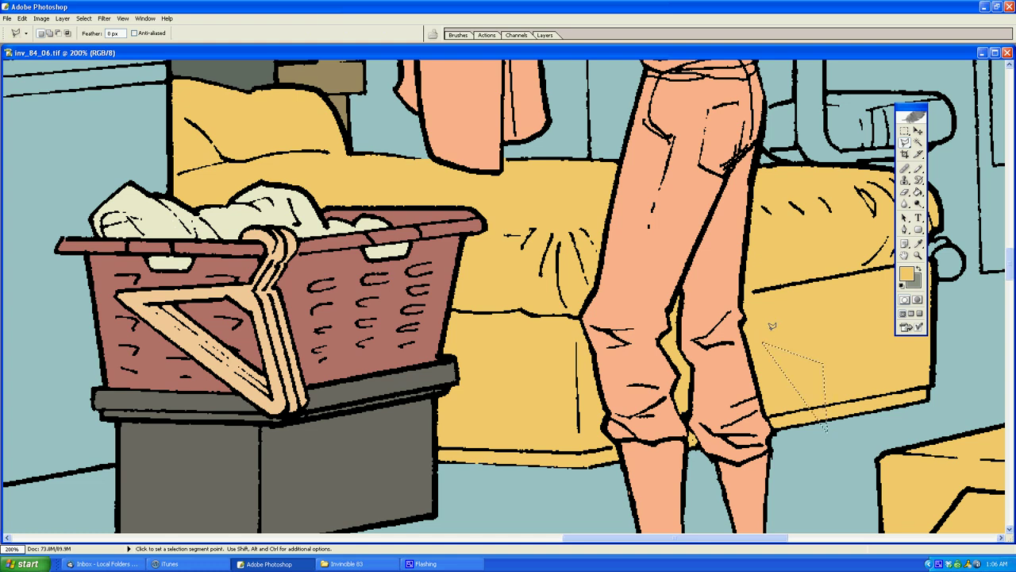
Step: Lasso the bed base along the mattress's lower edge, from the bed's right end across to behind the basket
{"action": "left_click", "coordinate": [968, 248]}
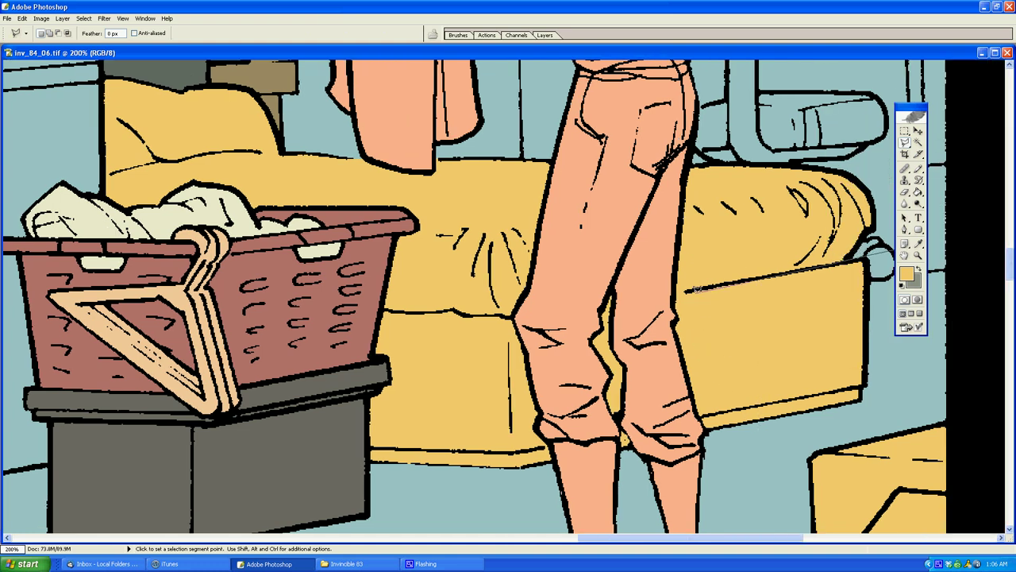
{"action": "left_click", "coordinate": [642, 305]}
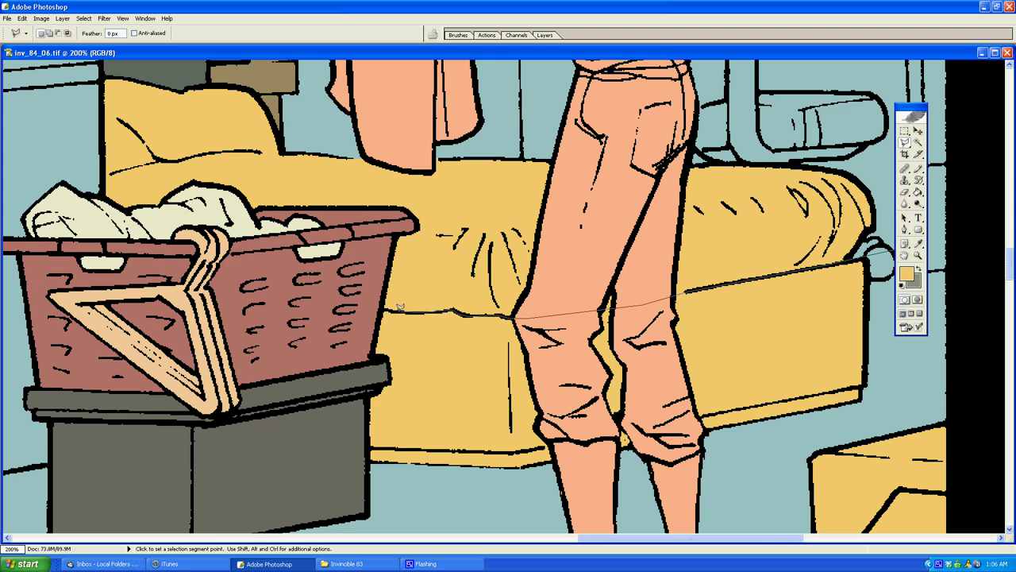
{"action": "left_click", "coordinate": [278, 420]}
{"action": "left_click", "coordinate": [294, 496]}
{"action": "left_click", "coordinate": [707, 486]}
{"action": "left_click", "coordinate": [921, 378]}
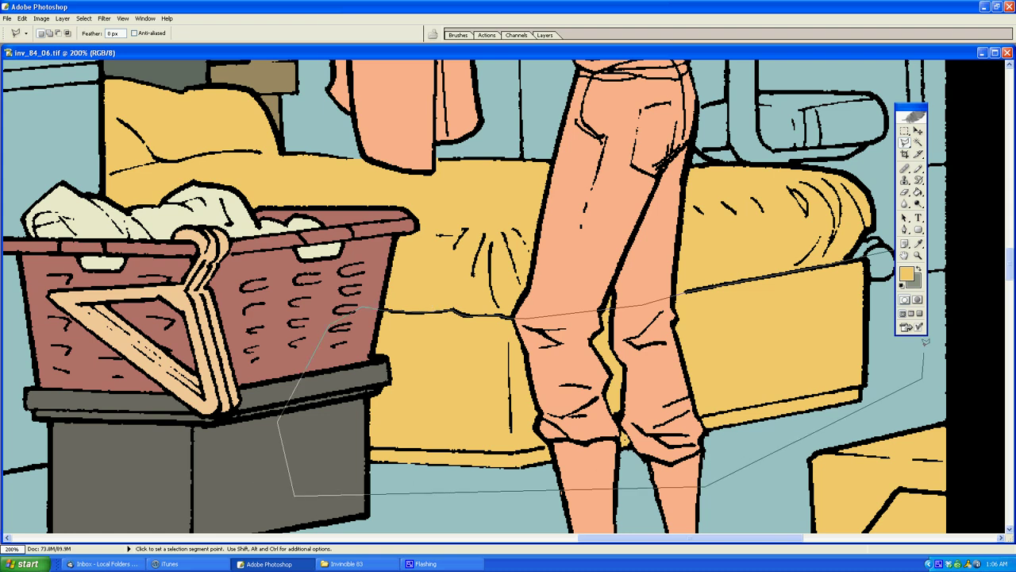
{"action": "double_click", "coordinate": [924, 341]}
Step: Set the foreground color to the muted brown 7B6D46 and fill the lassoed bed base with it
{"action": "left_click", "coordinate": [902, 276]}
{"action": "left_click", "coordinate": [128, 355]}
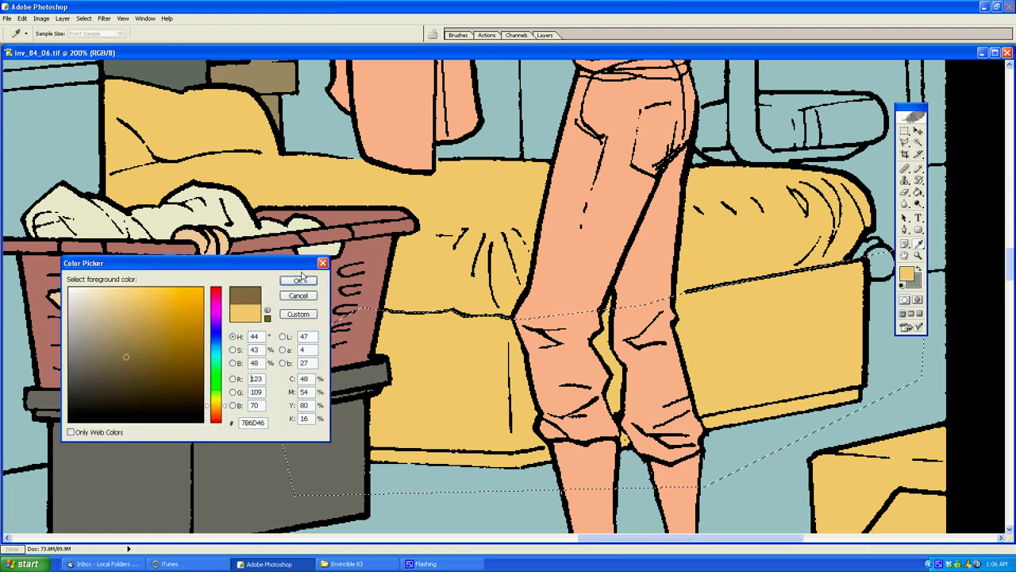
{"action": "left_click", "coordinate": [301, 280]}
{"action": "key", "text": "g"}
{"action": "left_click", "coordinate": [474, 238]}
{"action": "key", "text": "l"}
{"action": "left_click", "coordinate": [496, 251]}
{"action": "scroll", "coordinate": [484, 262], "scroll_direction": "up", "scroll_amount": 3}
{"action": "left_click", "coordinate": [467, 318]}
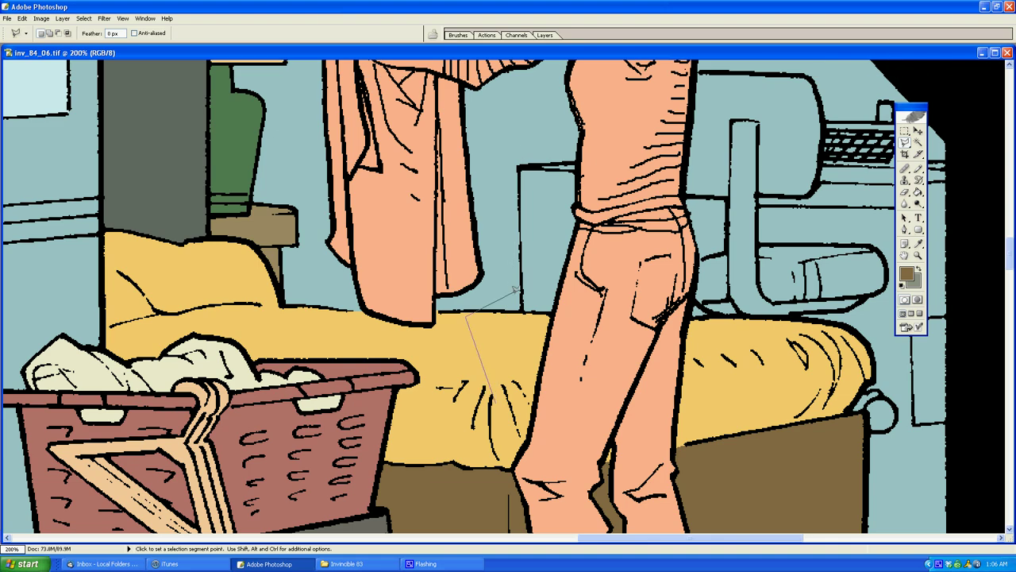
{"action": "double_click", "coordinate": [513, 294]}
{"action": "left_click", "coordinate": [546, 229]}
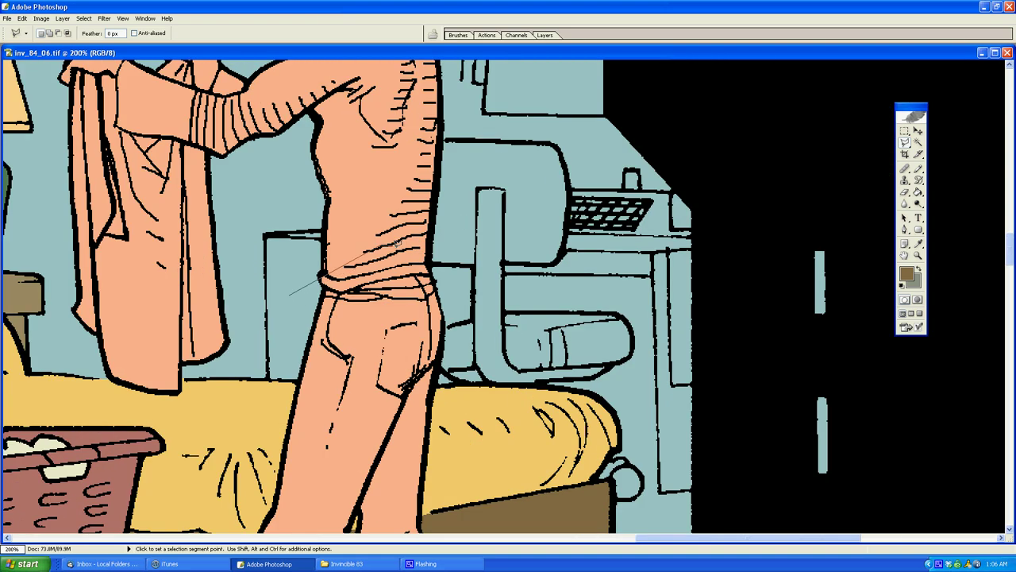
{"action": "left_click", "coordinate": [396, 252]}
{"action": "double_click", "coordinate": [430, 268]}
Step: Lasso the desk's side panel beside the woman's waist and add the desk areas between her and the chair post
{"action": "left_click", "coordinate": [354, 230]}
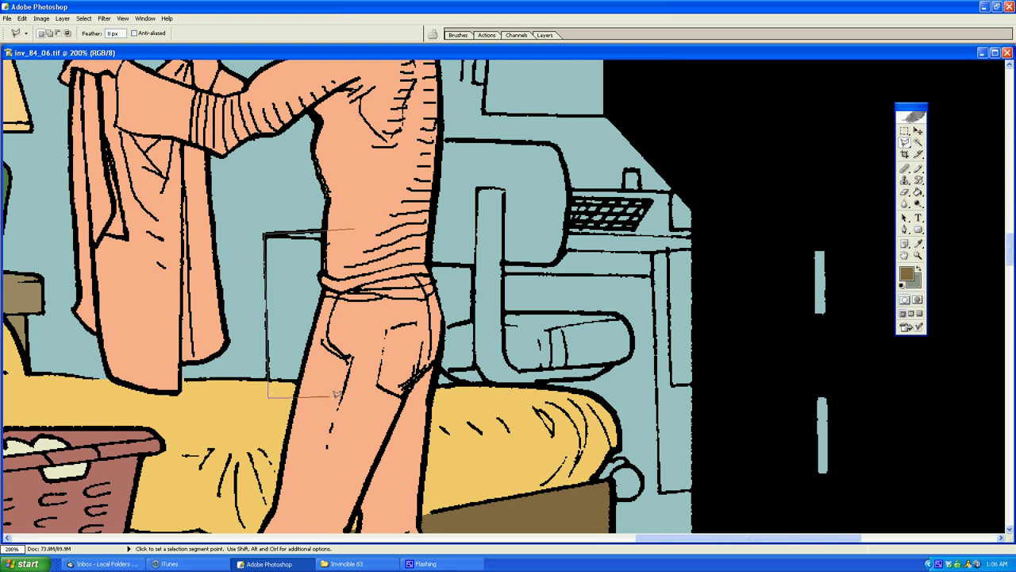
{"action": "left_click", "coordinate": [363, 402]}
{"action": "left_click", "coordinate": [381, 296]}
{"action": "left_click", "coordinate": [355, 229]}
{"action": "left_click", "coordinate": [424, 263], "text": "shift"}
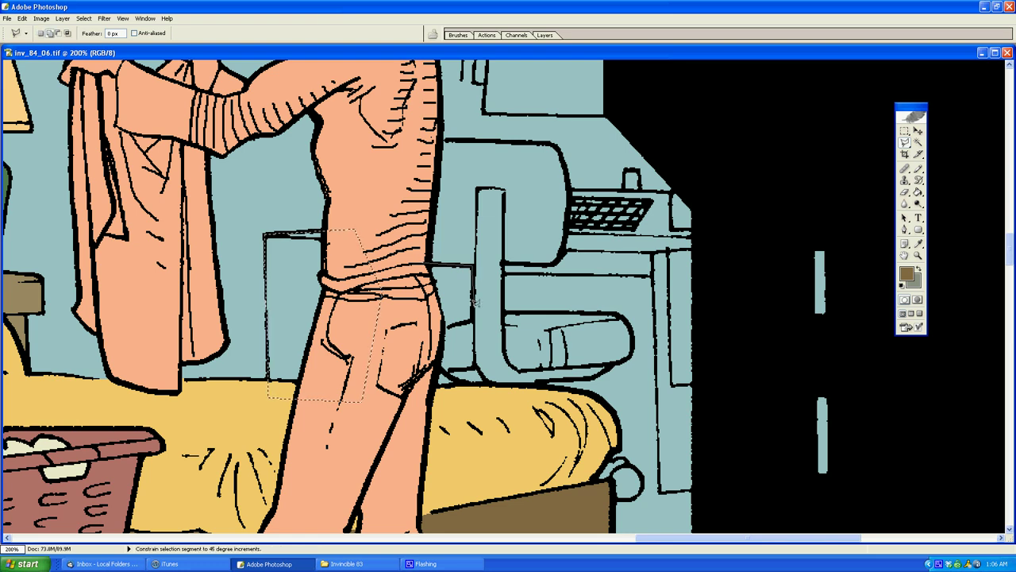
{"action": "double_click", "coordinate": [411, 334]}
{"action": "left_click", "coordinate": [433, 416]}
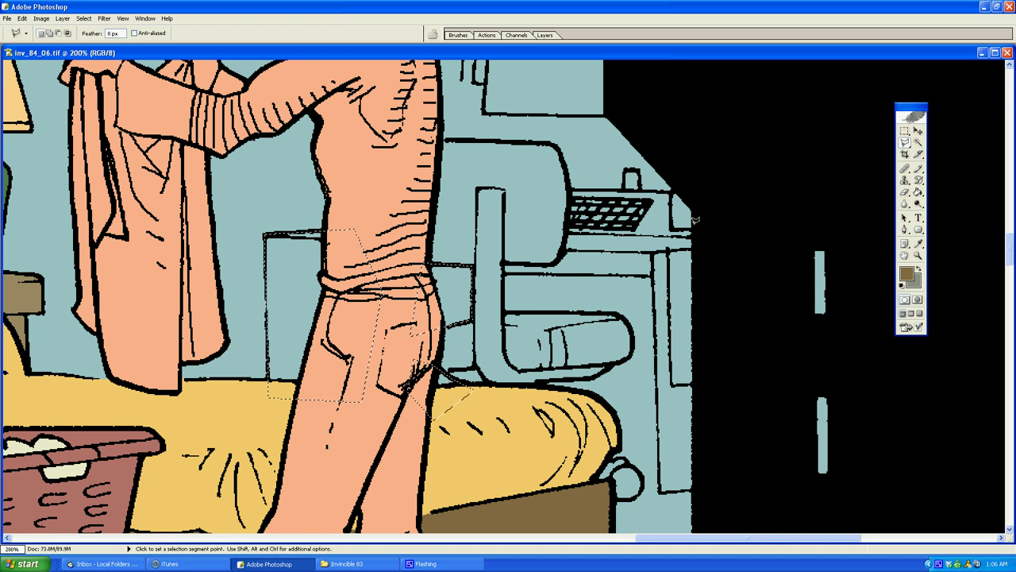
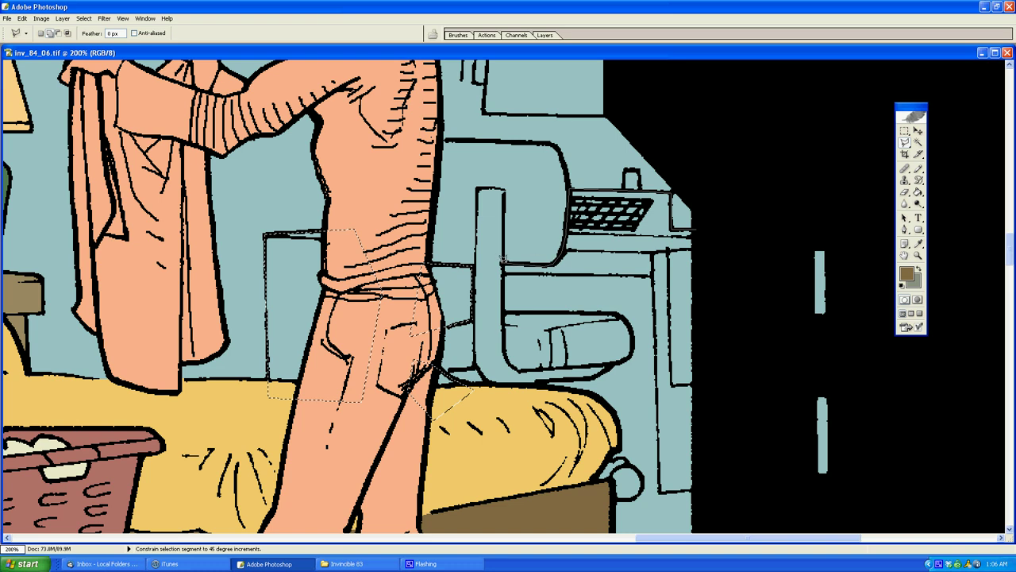
Step: Add the desktop, laptop and right-hand desk leg to the selection, tracing around the chair back and seat
{"action": "left_click", "coordinate": [503, 310]}
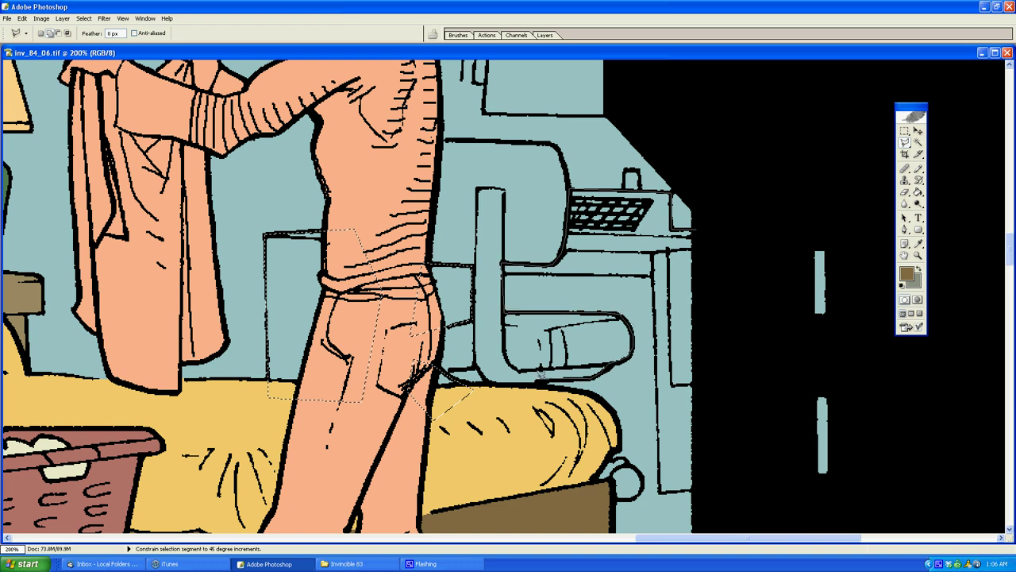
{"action": "left_click", "coordinate": [539, 382]}
{"action": "left_click", "coordinate": [538, 408]}
{"action": "left_click", "coordinate": [693, 458]}
{"action": "left_click", "coordinate": [695, 230]}
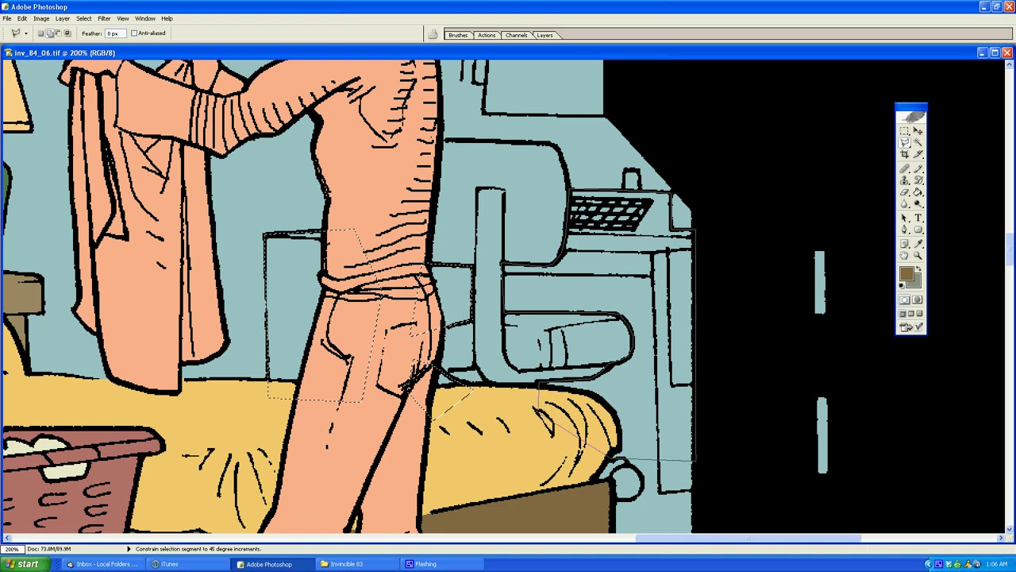
Step: Subtract the open wall area beneath the desktop from the selection and extend it to the foot of the right desk leg
{"action": "left_click", "coordinate": [498, 267]}
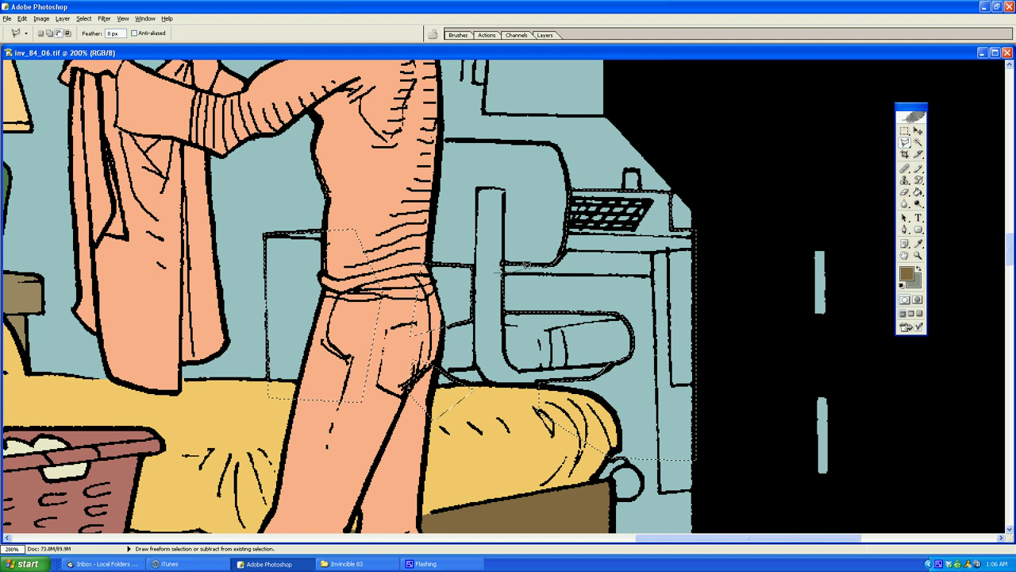
{"action": "left_click", "coordinate": [660, 475]}
{"action": "left_click", "coordinate": [565, 484]}
{"action": "left_click", "coordinate": [500, 421]}
{"action": "double_click", "coordinate": [493, 292]}
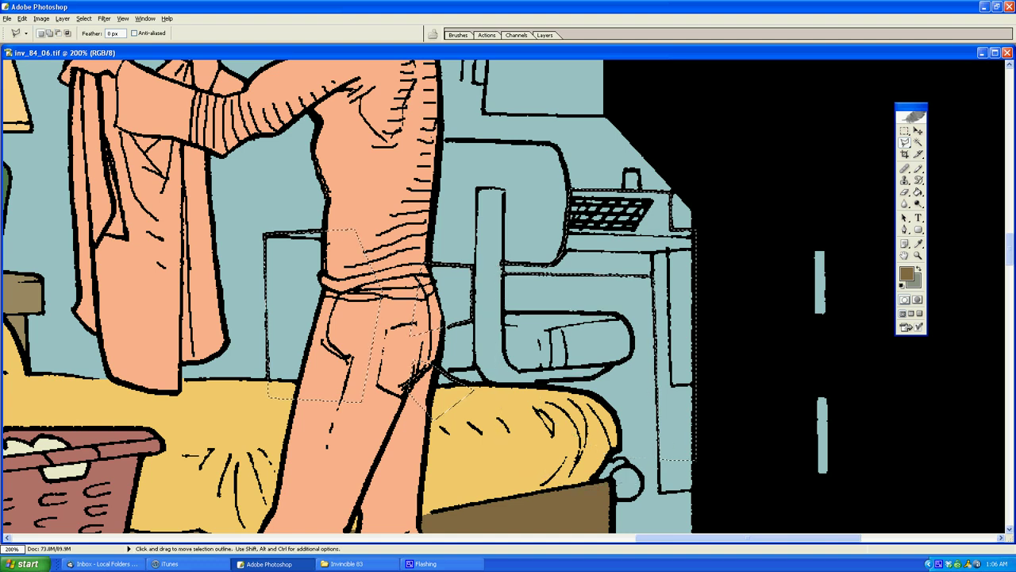
{"action": "left_click", "coordinate": [659, 442], "text": "shift"}
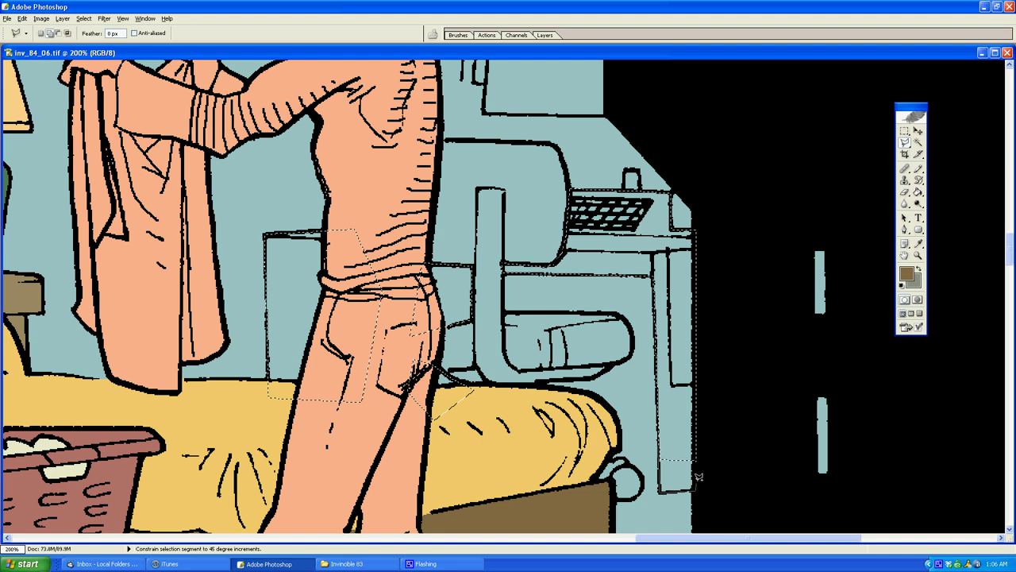
Step: Change the foreground color to a light grayish blue and fill the selected desk areas with it
{"action": "left_click", "coordinate": [906, 273]}
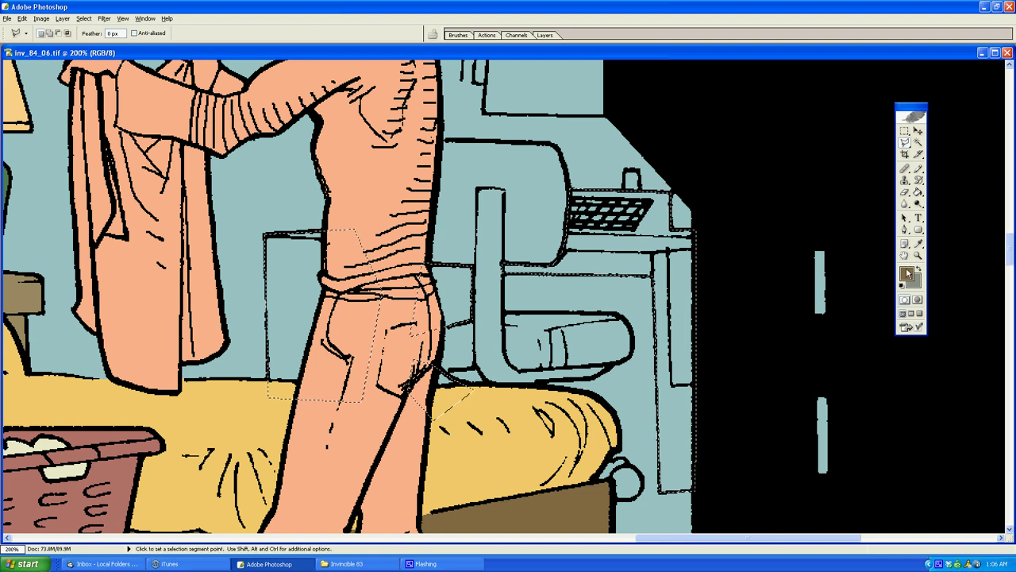
{"action": "left_click", "coordinate": [215, 343]}
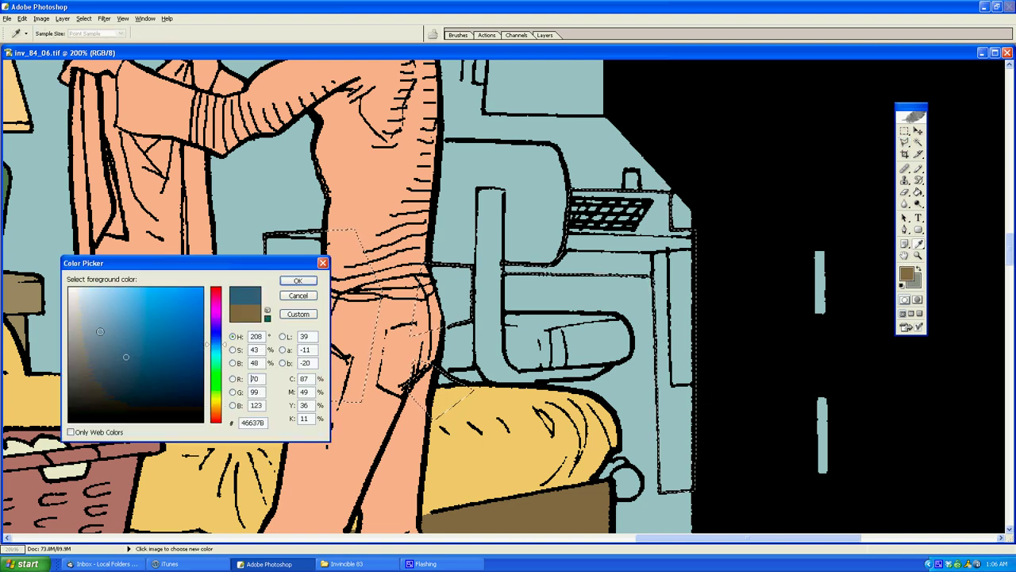
{"action": "left_click", "coordinate": [89, 331]}
{"action": "left_click", "coordinate": [298, 281]}
{"action": "key", "text": "g"}
{"action": "left_click", "coordinate": [297, 254]}
{"action": "key", "text": "l"}
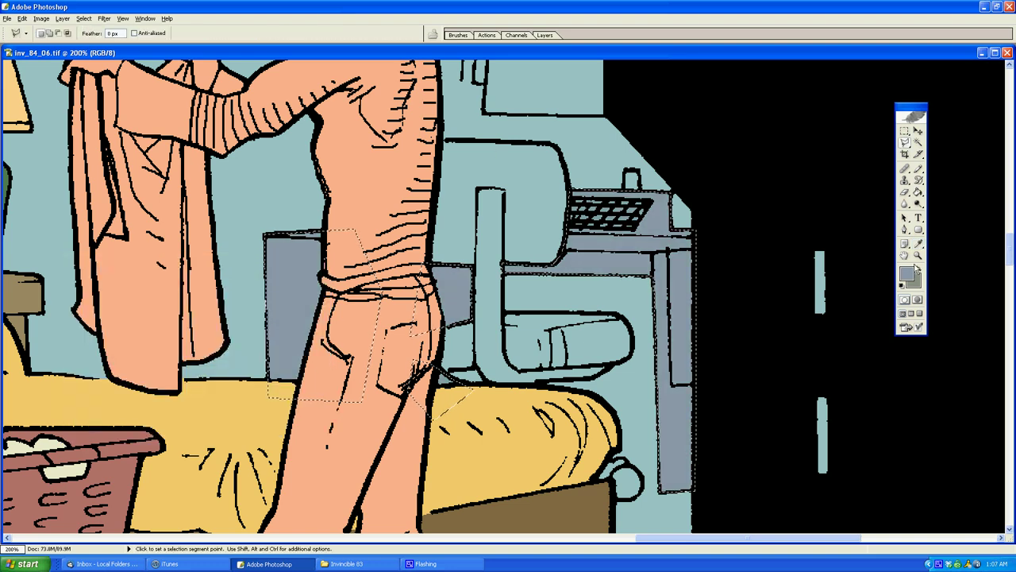
Step: Darken the foreground color to a dark slate gray, refill the desk with it and clear the selection
{"action": "left_click", "coordinate": [906, 273]}
{"action": "left_click", "coordinate": [84, 369]}
{"action": "left_click", "coordinate": [298, 281]}
{"action": "key", "text": "g"}
{"action": "left_click", "coordinate": [300, 249]}
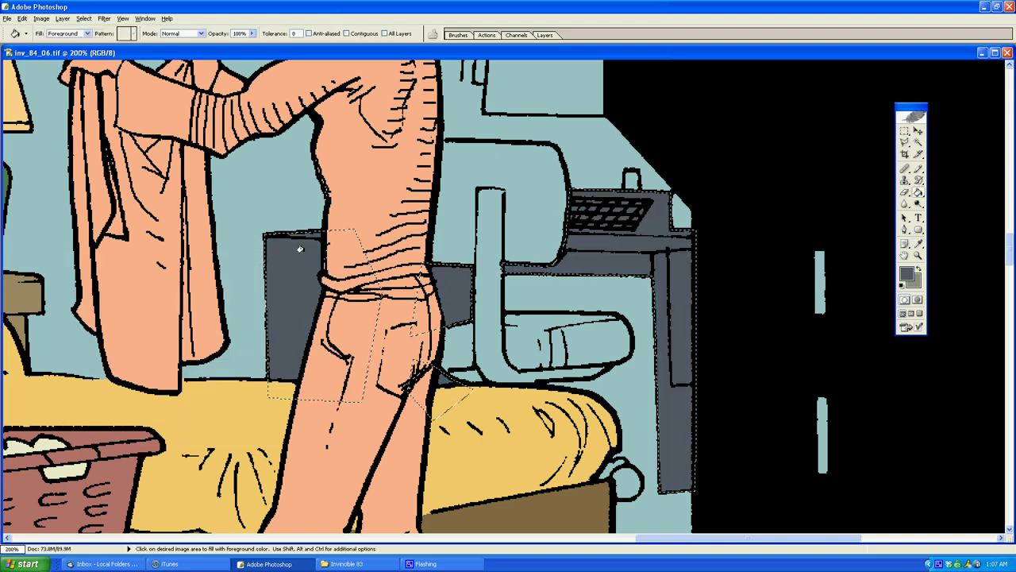
{"action": "key", "text": "l"}
{"action": "key", "text": "ctrl+d"}
Step: Outline the small upright object behind the laptop and fill it with the same dark slate gray
{"action": "left_click", "coordinate": [624, 171]}
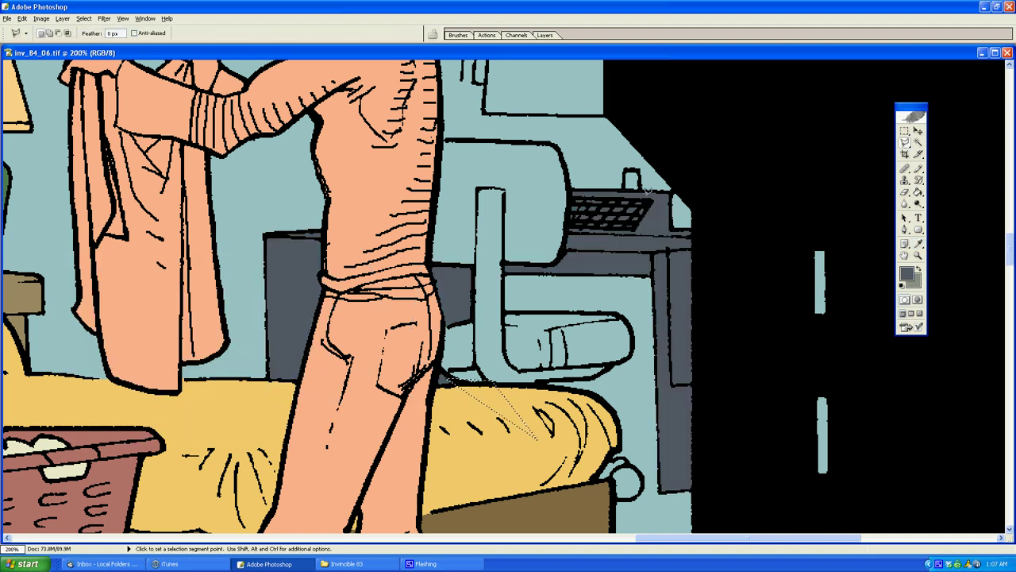
{"action": "left_click", "coordinate": [639, 170]}
{"action": "key", "text": "Escape"}
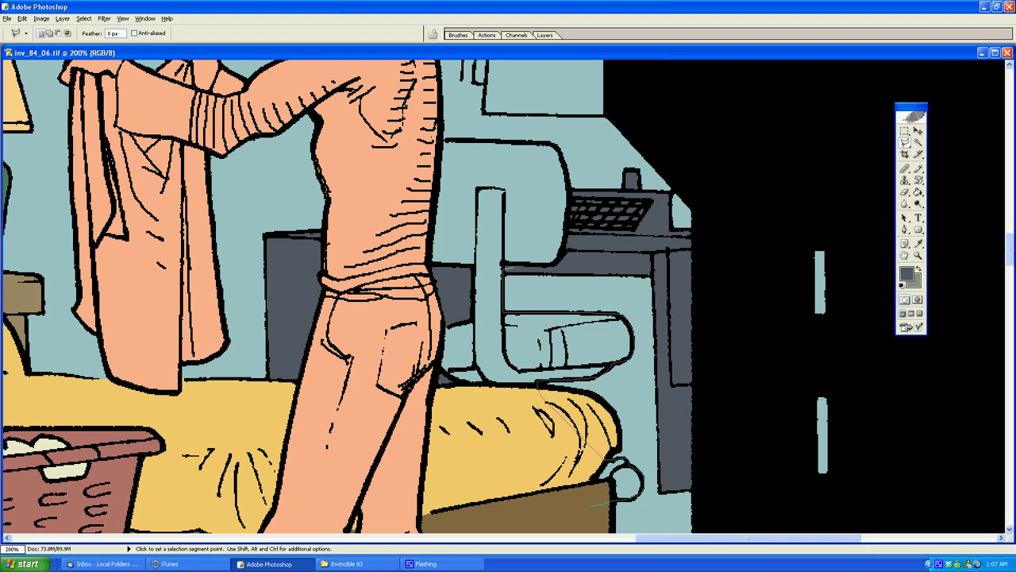
Step: Lasso the whole desk chair, including backrest, post, seat and the round part beside the bed's end
{"action": "mouse_move", "coordinate": [591, 506]}
{"action": "left_mouse_down"}
{"action": "mouse_move", "coordinate": [411, 441]}
{"action": "mouse_move", "coordinate": [393, 147]}
{"action": "mouse_move", "coordinate": [459, 134]}
{"action": "left_mouse_up"}
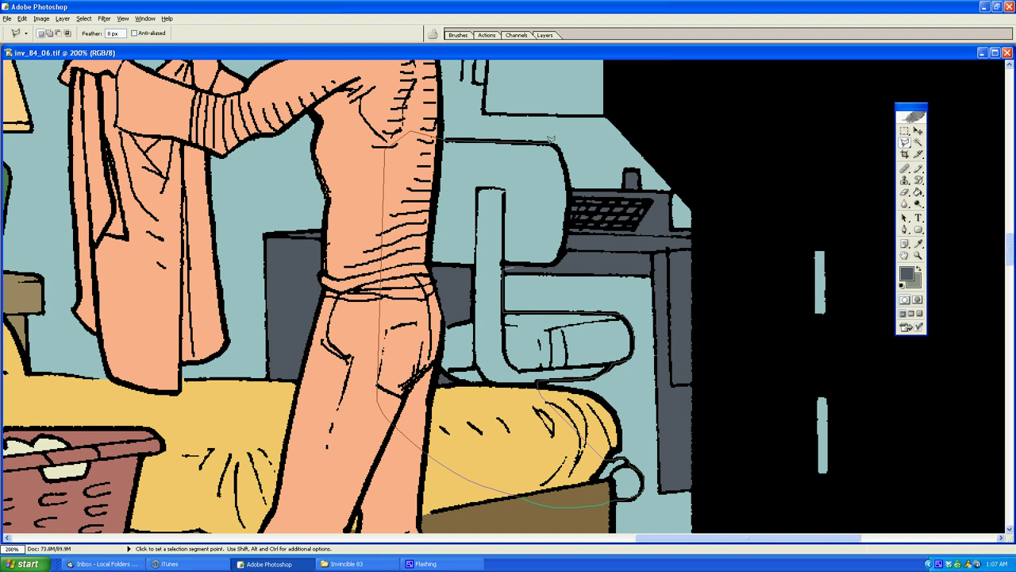
{"action": "double_click", "coordinate": [580, 217]}
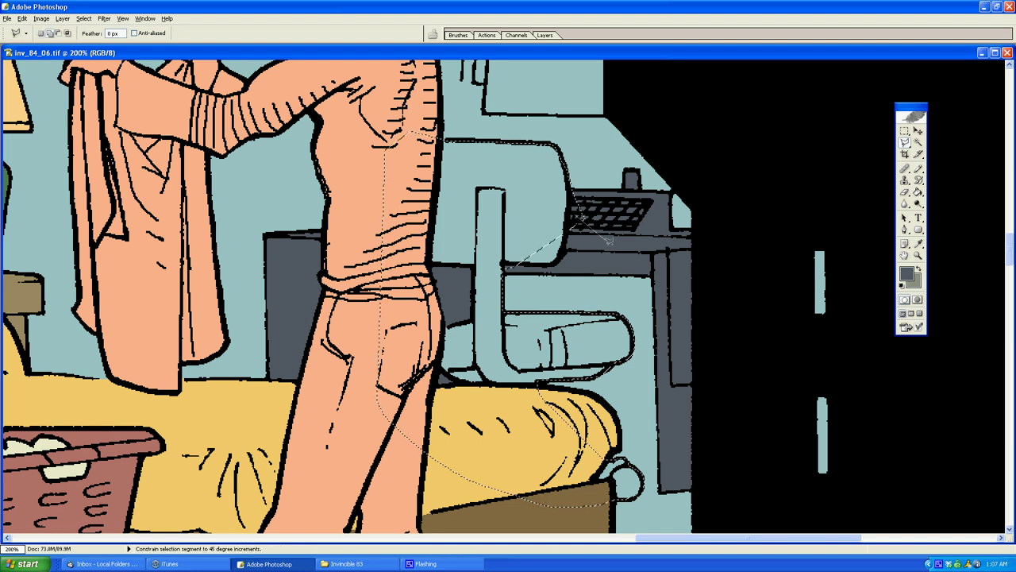
{"action": "left_click", "coordinate": [494, 267], "text": "shift"}
{"action": "double_click", "coordinate": [512, 204]}
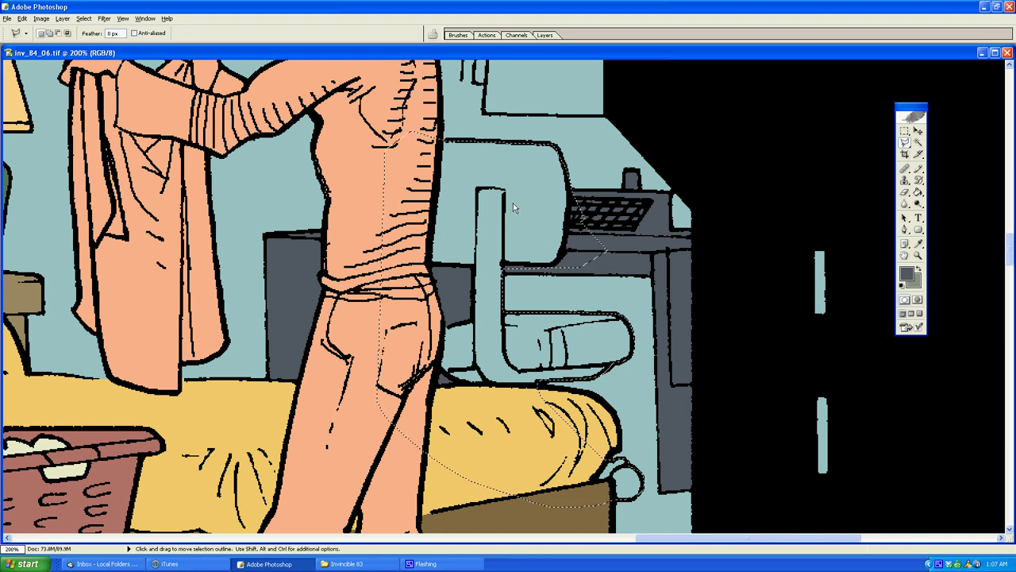
Step: Set the foreground color to the dark reddish brown 694A3D and fill the selected chair with it
{"action": "left_click", "coordinate": [906, 274]}
{"action": "left_click", "coordinate": [214, 413]}
{"action": "left_click", "coordinate": [121, 317]}
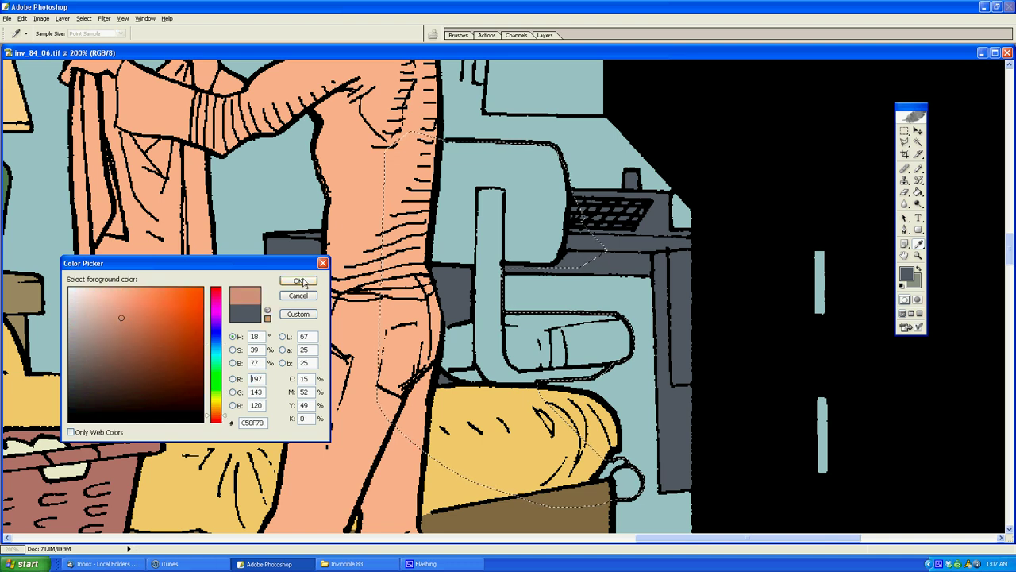
{"action": "left_click", "coordinate": [132, 363]}
{"action": "left_click", "coordinate": [294, 280]}
{"action": "key", "text": "g"}
{"action": "left_click", "coordinate": [513, 177]}
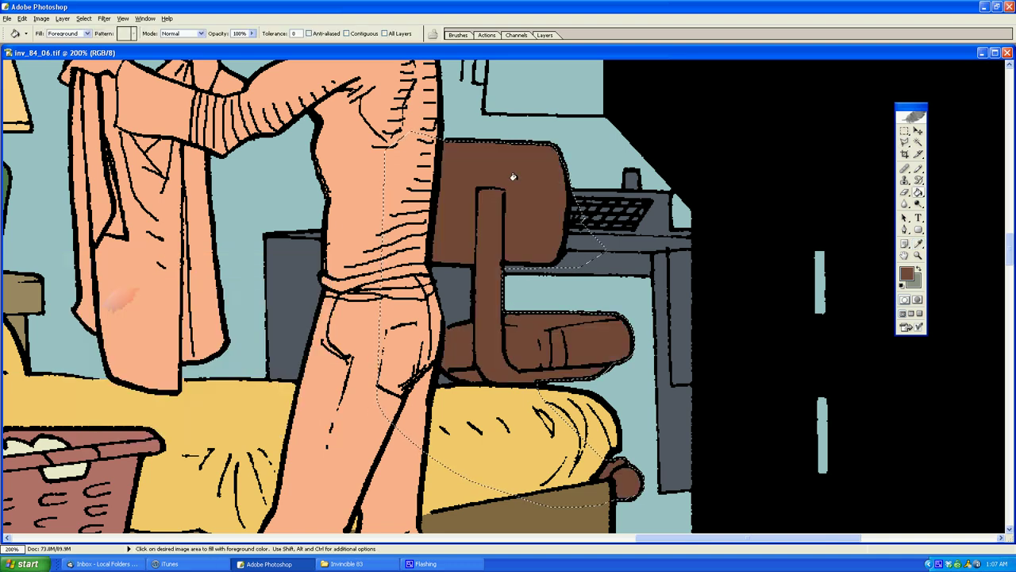
Step: Lasso the chair's seat cushion without the post and fill it with a rust orange
{"action": "key", "text": "l"}
{"action": "left_click", "coordinate": [678, 230]}
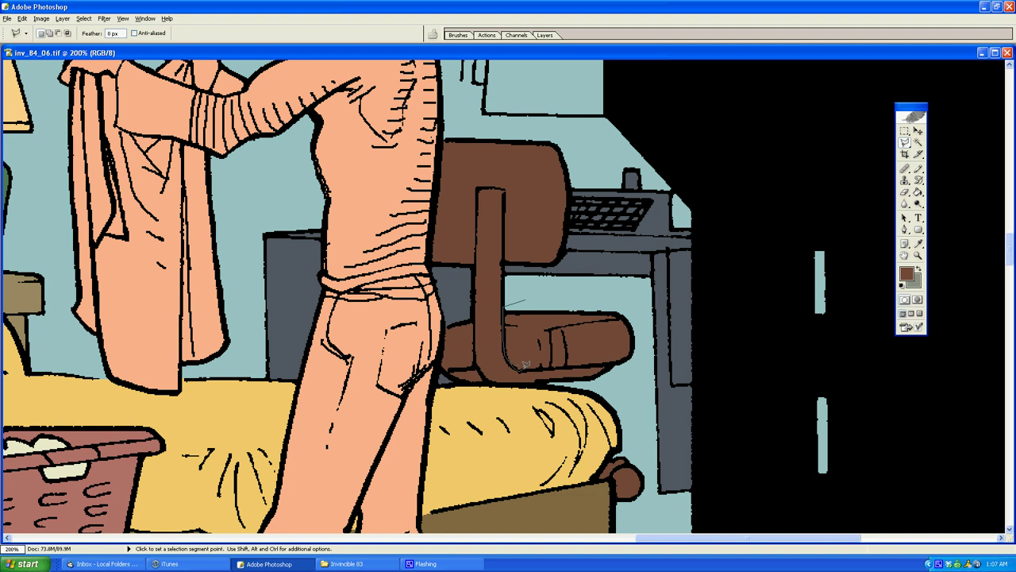
{"action": "double_click", "coordinate": [675, 306]}
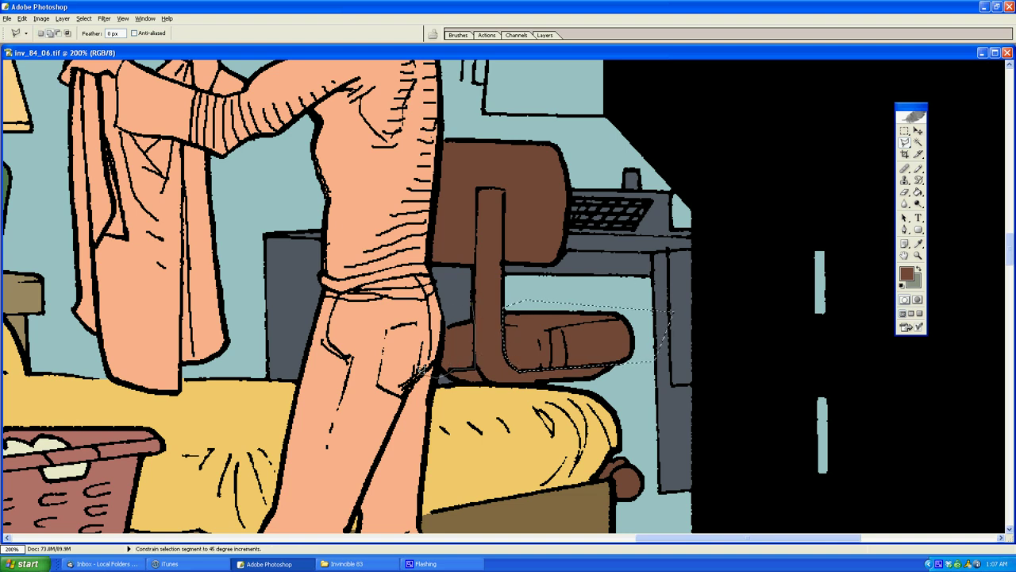
{"action": "left_click", "coordinate": [906, 272]}
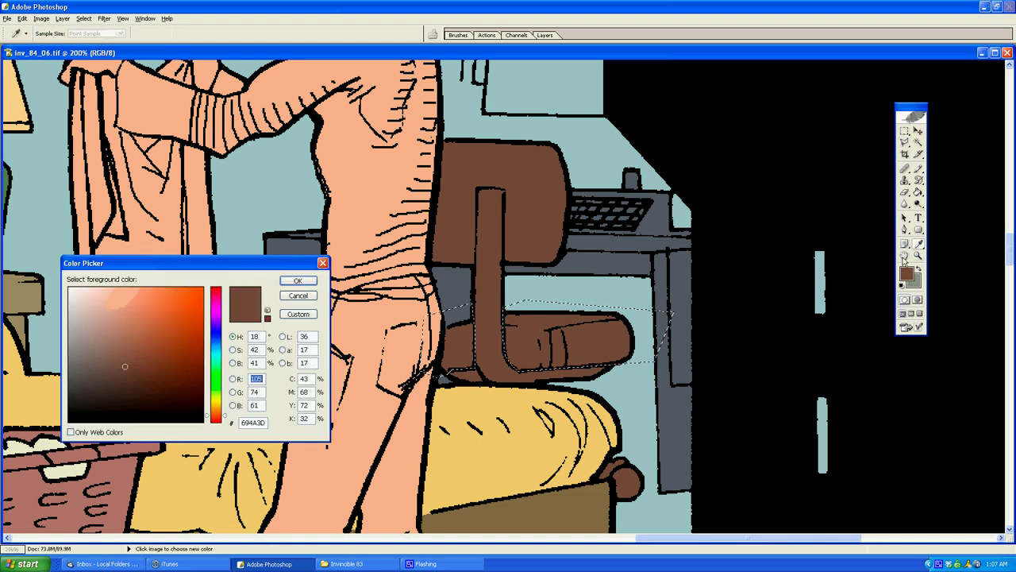
{"action": "left_click", "coordinate": [161, 339]}
{"action": "left_click", "coordinate": [298, 281]}
{"action": "key", "text": "g"}
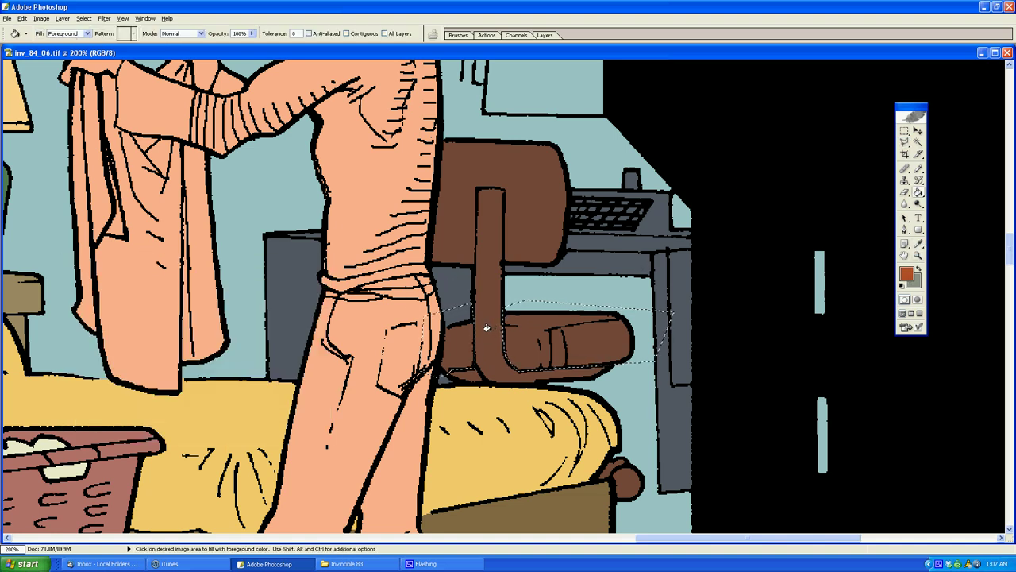
{"action": "left_click", "coordinate": [486, 325]}
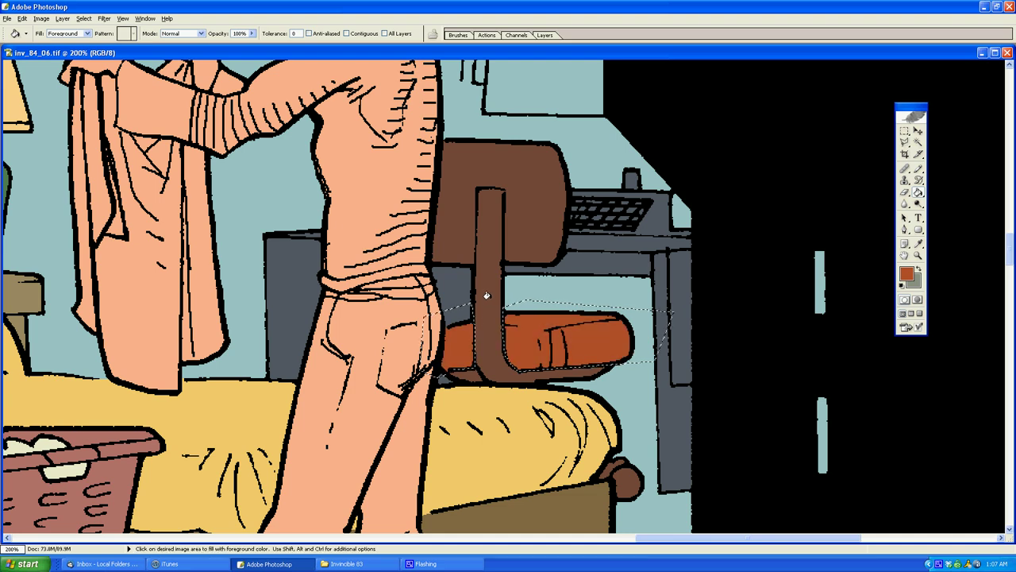
Step: Lasso the large rectangle above the desk at the panel's right edge, running past the panel border
{"action": "key", "text": "l"}
{"action": "scroll", "coordinate": [630, 109], "scroll_direction": "up", "scroll_amount": 2}
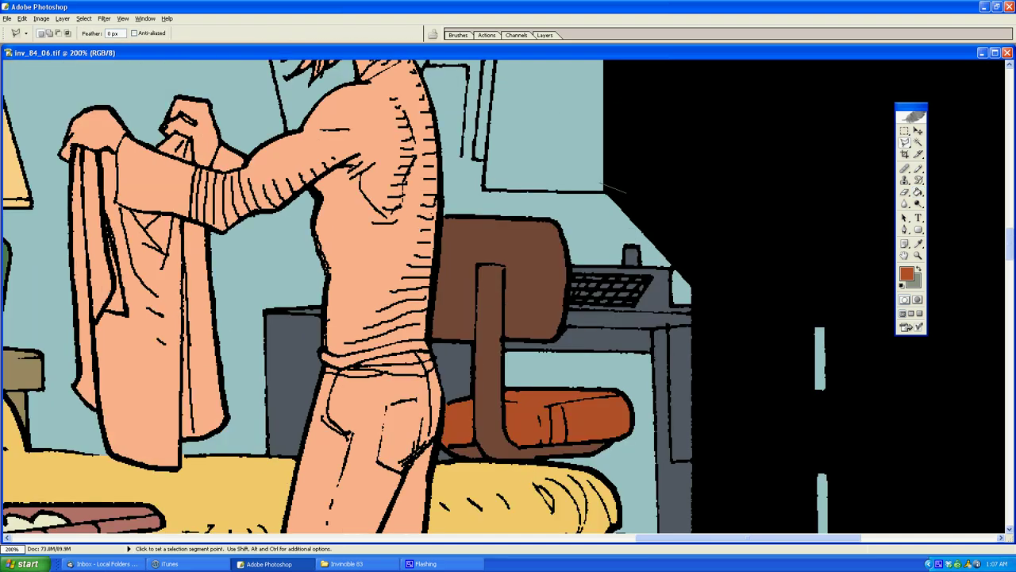
{"action": "scroll", "coordinate": [520, 162], "scroll_direction": "up", "scroll_amount": 4}
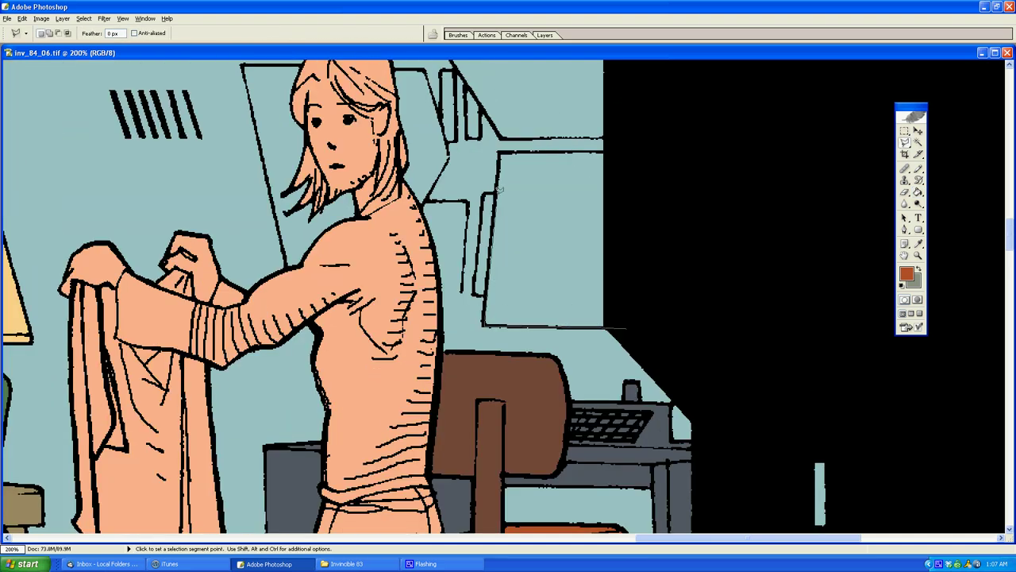
{"action": "left_click", "coordinate": [499, 152]}
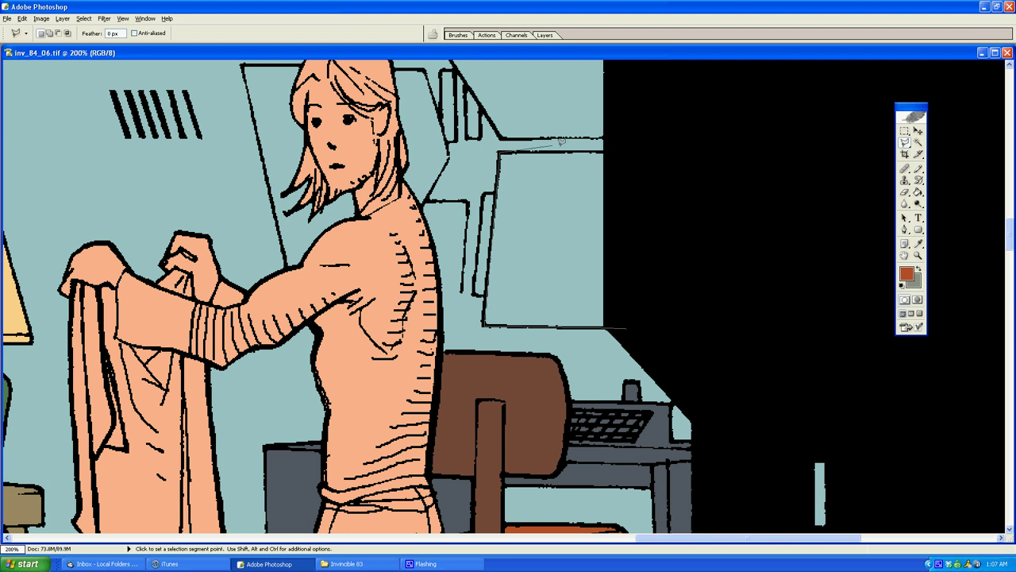
{"action": "left_click", "coordinate": [622, 148]}
{"action": "double_click", "coordinate": [623, 147]}
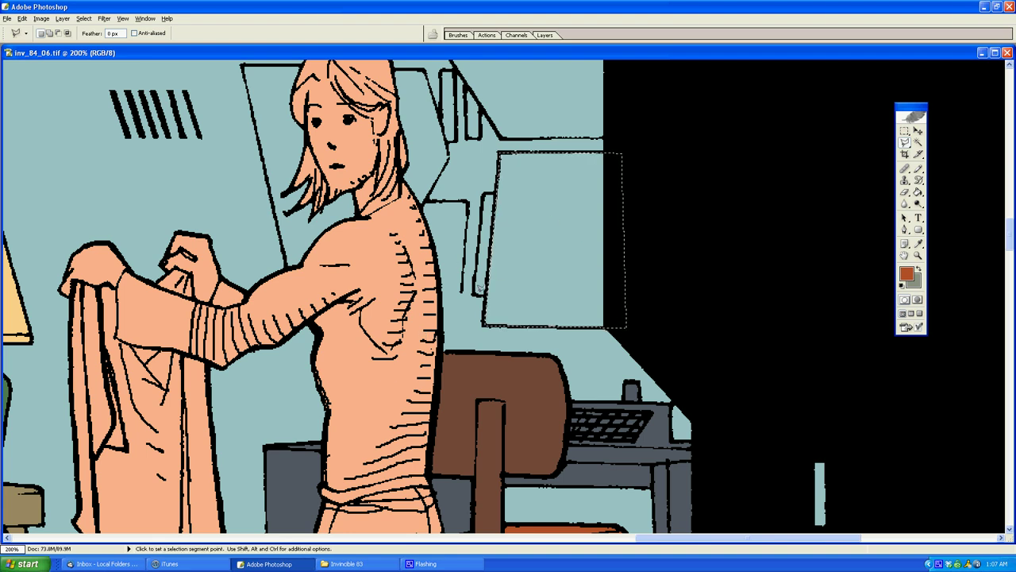
Step: Sample the wall color, lighten it to a pale aqua, fill the outlined rectangle with it and drop the selection
{"action": "key", "text": "g"}
{"action": "left_click", "coordinate": [551, 266], "text": "alt"}
{"action": "left_click", "coordinate": [905, 275]}
{"action": "left_click", "coordinate": [91, 299]}
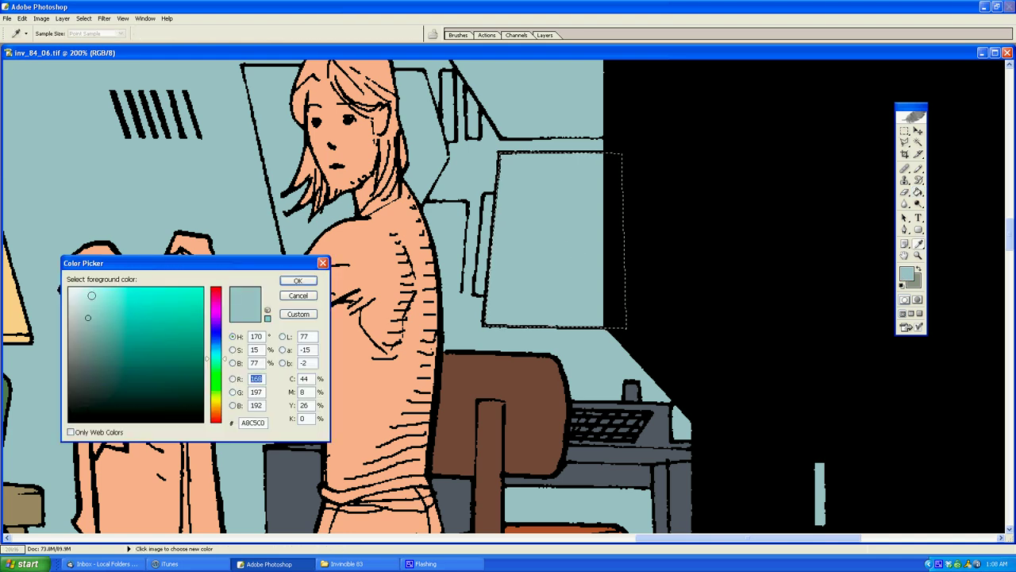
{"action": "left_click", "coordinate": [292, 279]}
{"action": "left_click", "coordinate": [550, 218]}
{"action": "key", "text": "l"}
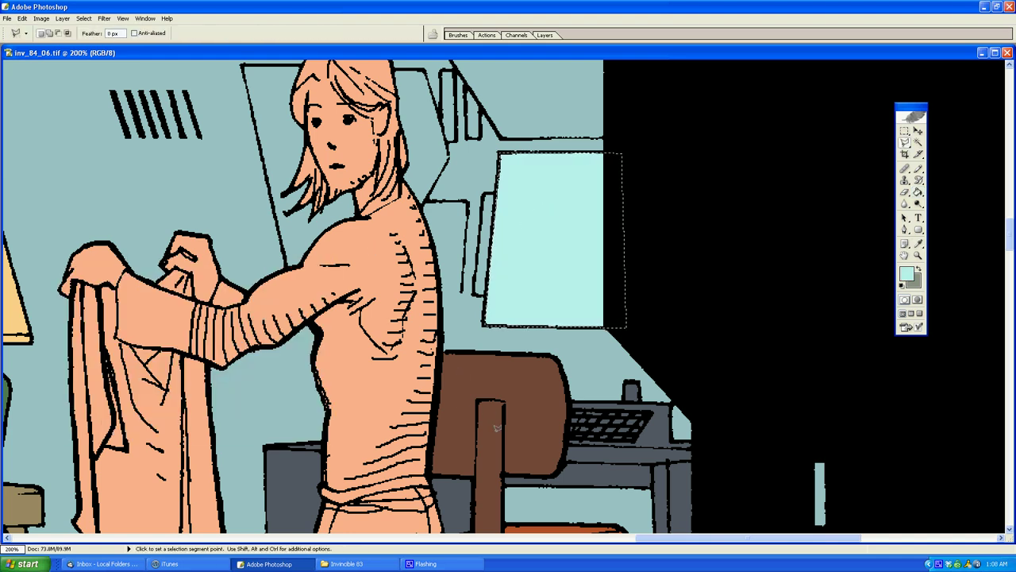
{"action": "left_click", "coordinate": [512, 442]}
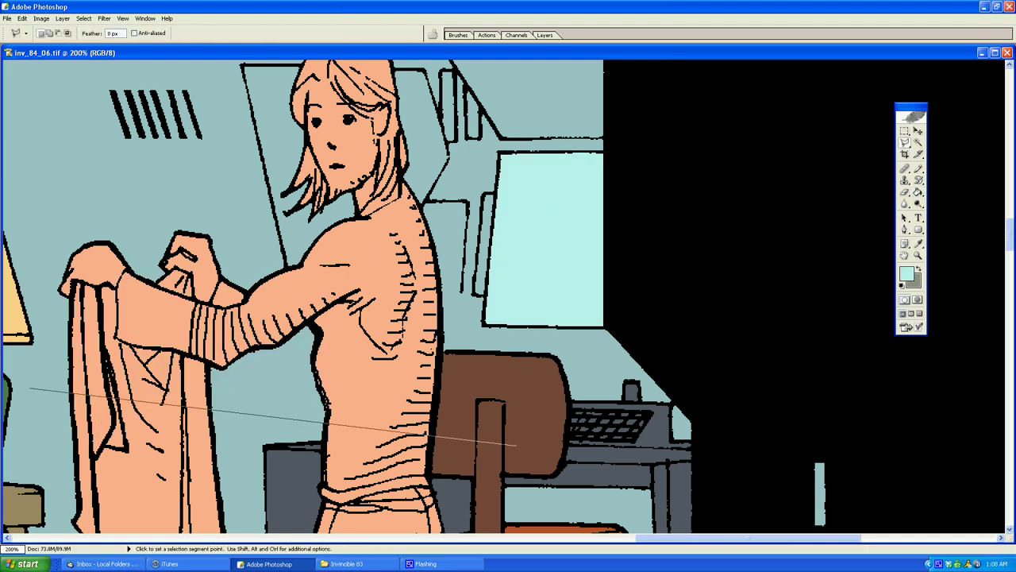
{"action": "left_click", "coordinate": [25, 387]}
{"action": "left_click", "coordinate": [324, 97]}
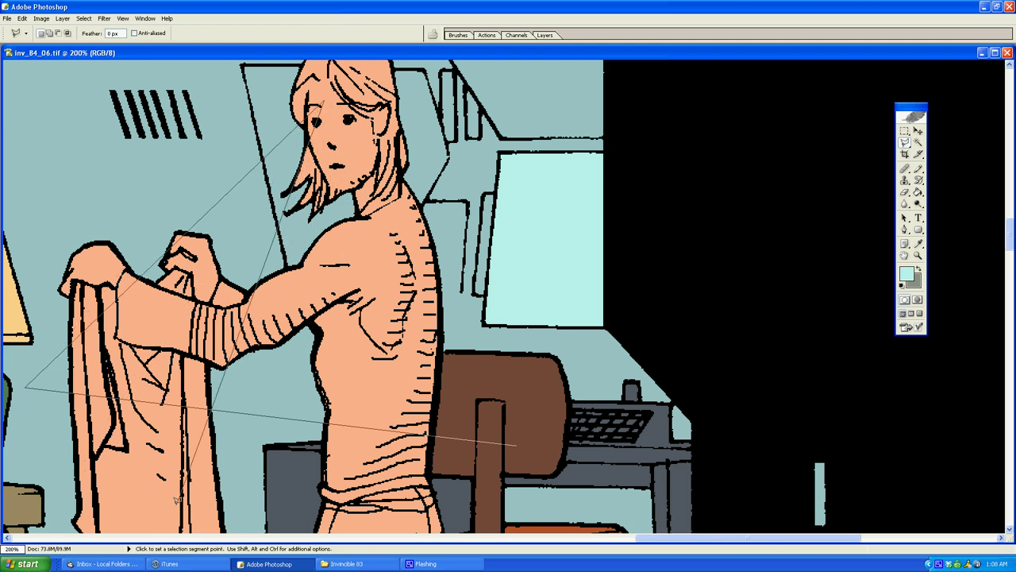
{"action": "left_click", "coordinate": [145, 522]}
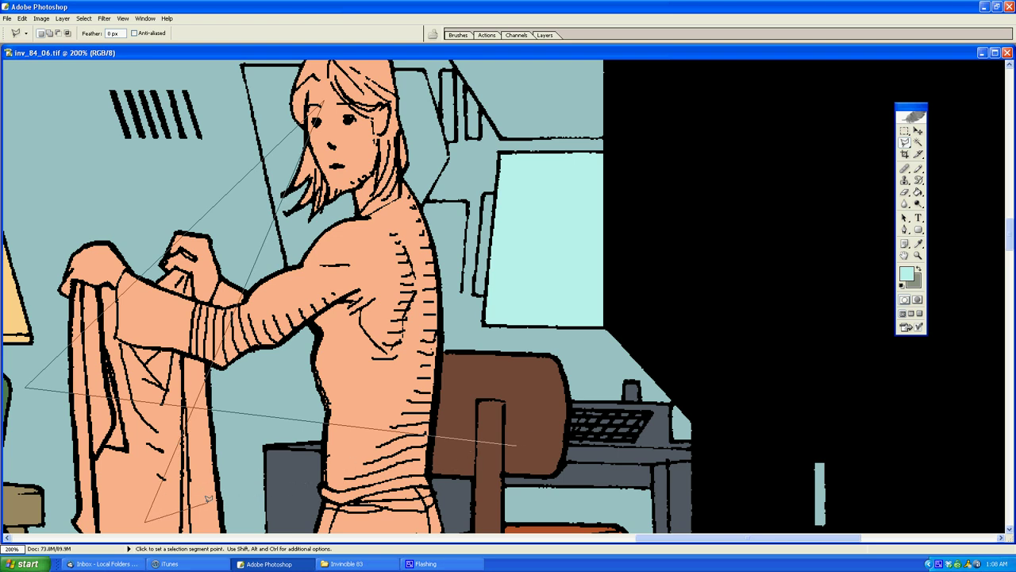
{"action": "double_click", "coordinate": [308, 334]}
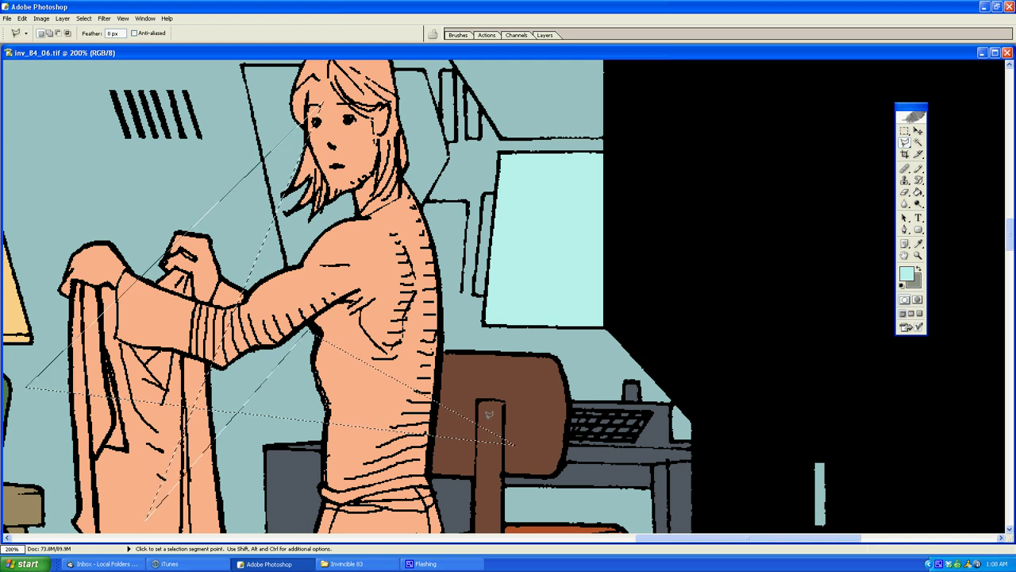
Step: Lasso the angular wall panel behind the standing woman's head and fill it with the pale aqua foreground color
{"action": "left_click", "coordinate": [482, 308]}
{"action": "scroll", "coordinate": [460, 270], "scroll_direction": "up", "scroll_amount": 2}
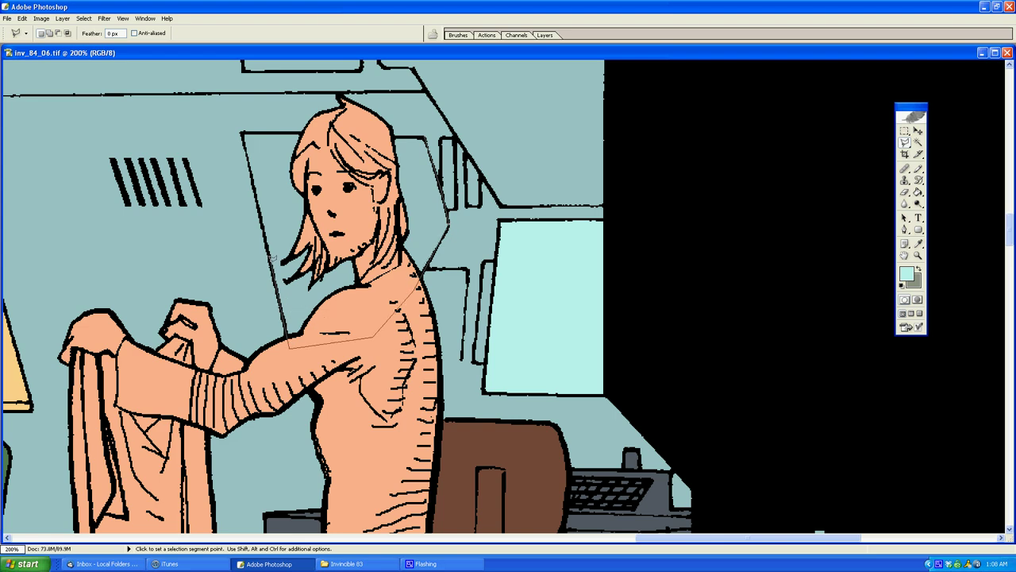
{"action": "scroll", "coordinate": [270, 259], "scroll_direction": "up", "scroll_amount": 2}
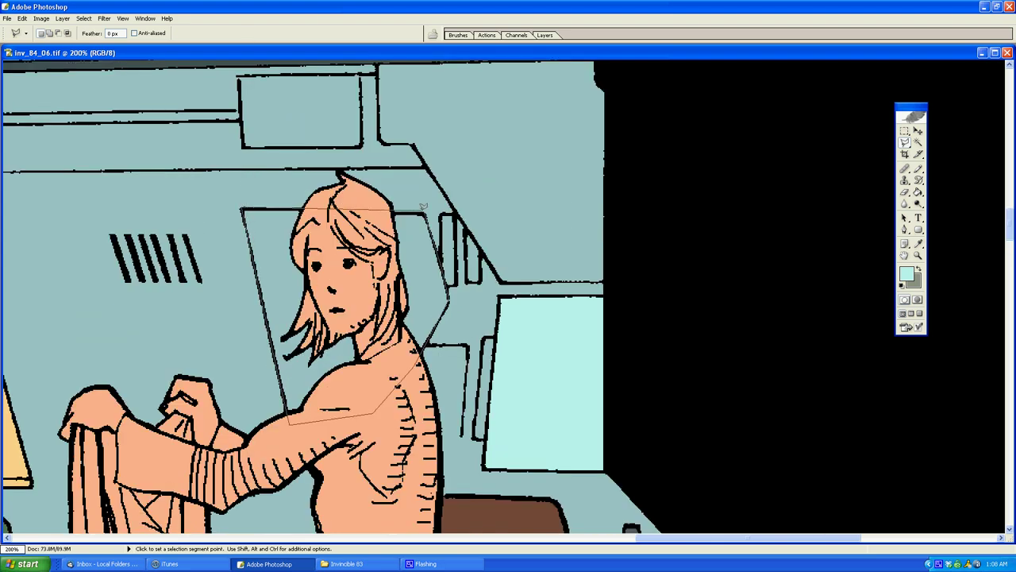
{"action": "double_click", "coordinate": [429, 281]}
{"action": "key", "text": "alt+BackSpace"}
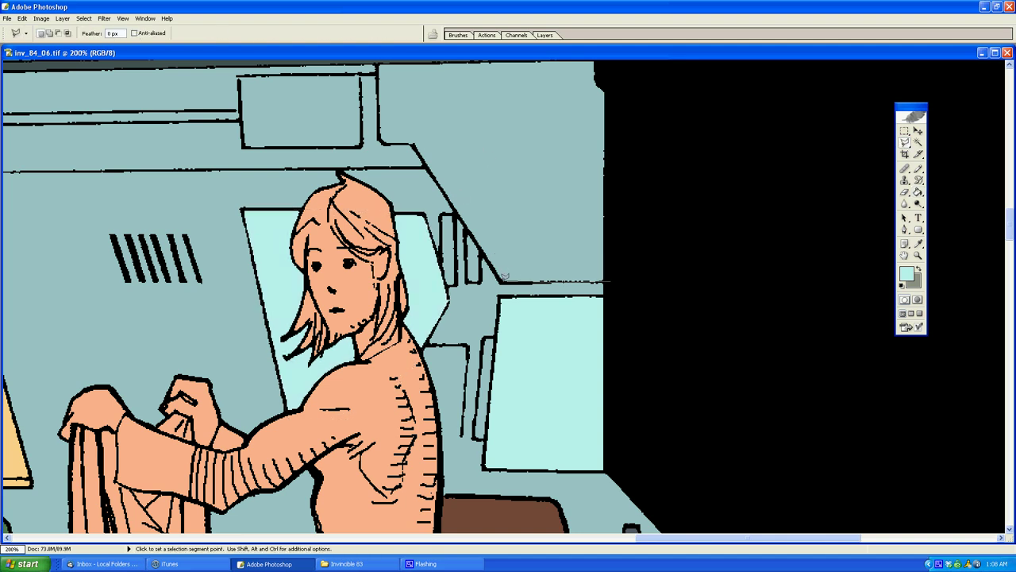
Step: Lasso the large wall section below the skylight beam at the panel's right edge and fill it with the pale aqua
{"action": "scroll", "coordinate": [505, 277], "scroll_direction": "up", "scroll_amount": 6}
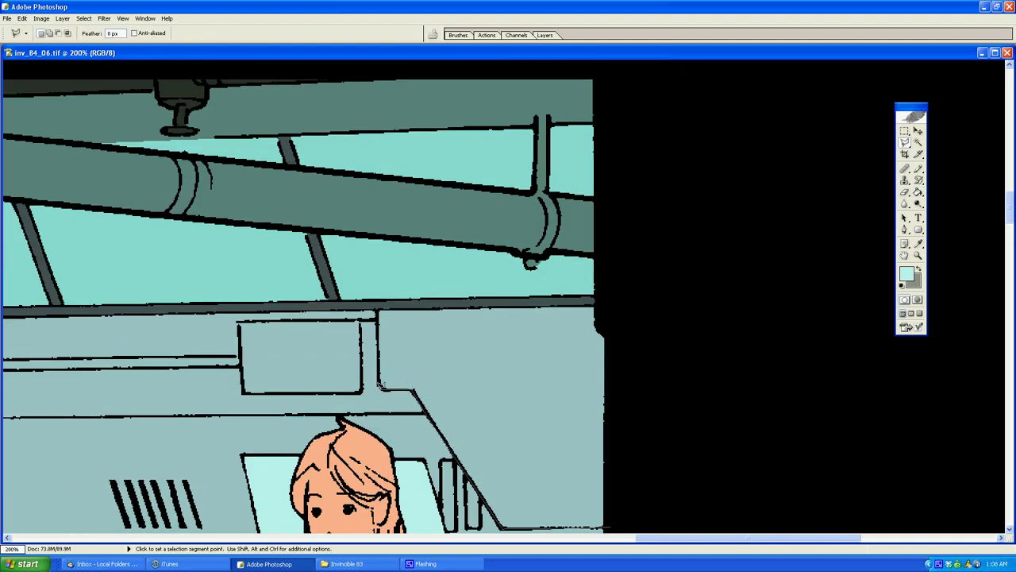
{"action": "left_click", "coordinate": [379, 302]}
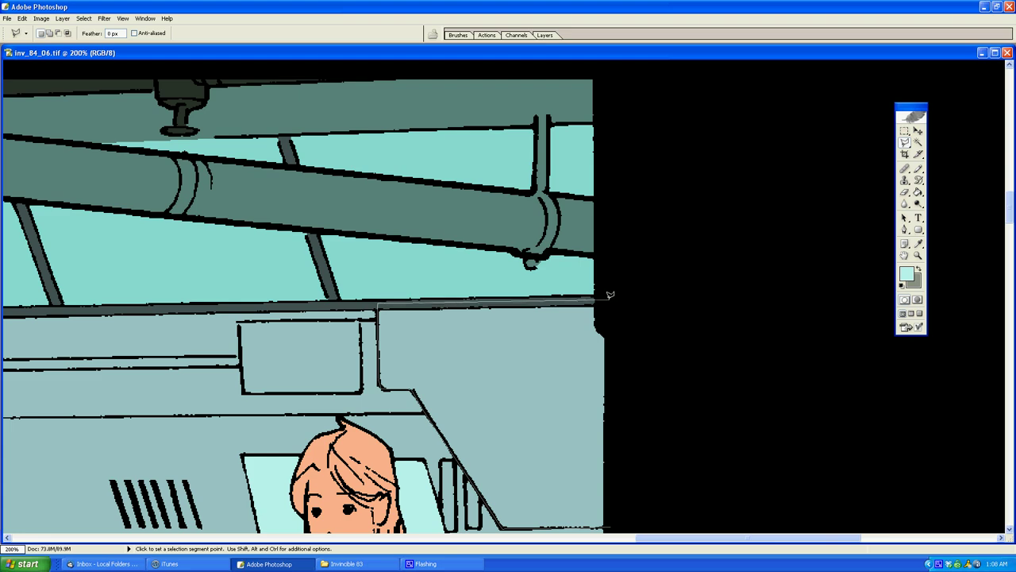
{"action": "left_click", "coordinate": [609, 295]}
{"action": "scroll", "coordinate": [610, 468], "scroll_direction": "down", "scroll_amount": 8}
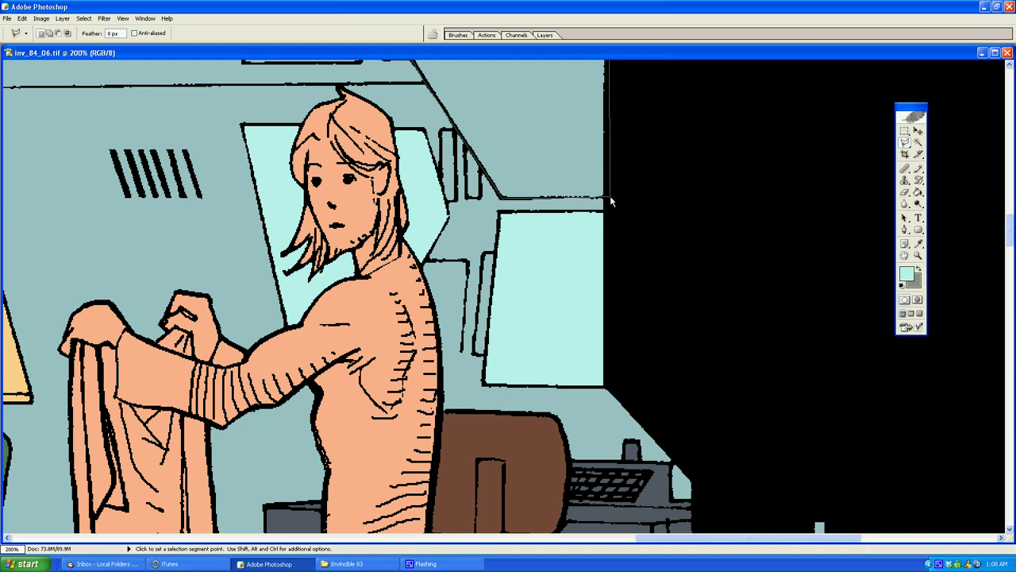
{"action": "double_click", "coordinate": [610, 194]}
{"action": "key", "text": "g"}
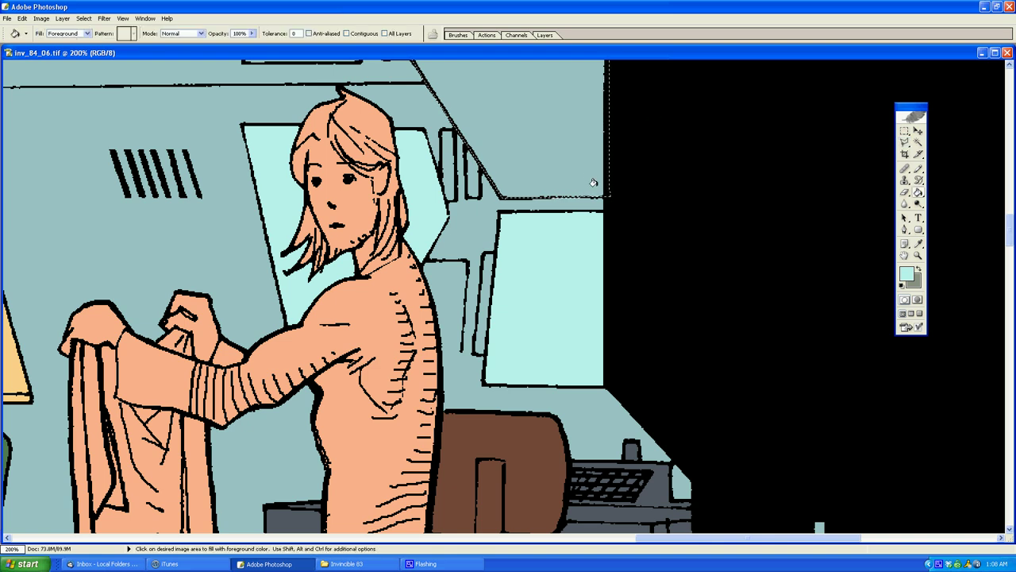
{"action": "left_click", "coordinate": [568, 164]}
{"action": "key", "text": "l"}
{"action": "left_click", "coordinate": [554, 273]}
{"action": "scroll", "coordinate": [555, 273], "scroll_direction": "up", "scroll_amount": 6}
{"action": "left_click", "coordinate": [414, 222]}
{"action": "double_click", "coordinate": [379, 260]}
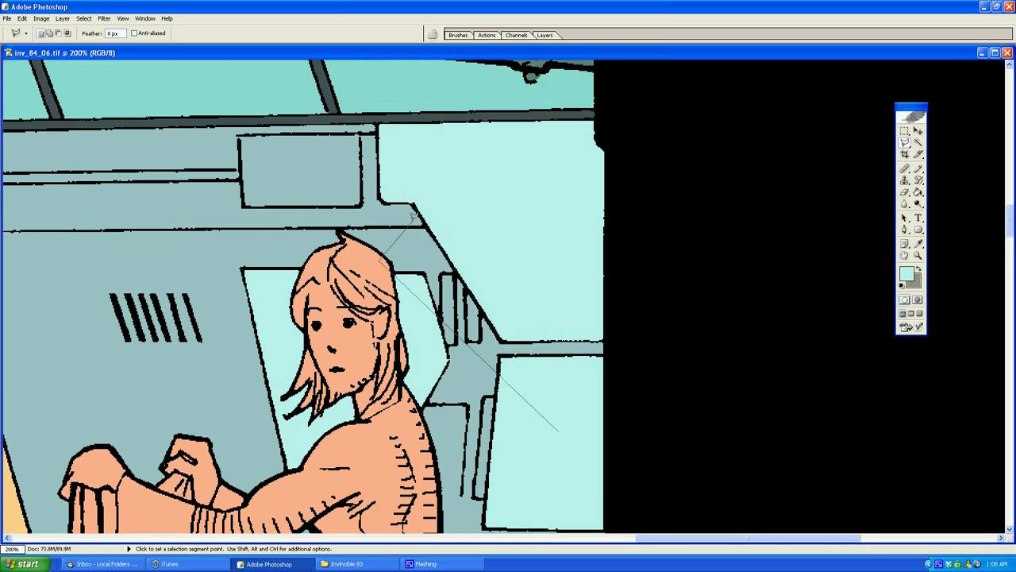
{"action": "key", "text": "Escape"}
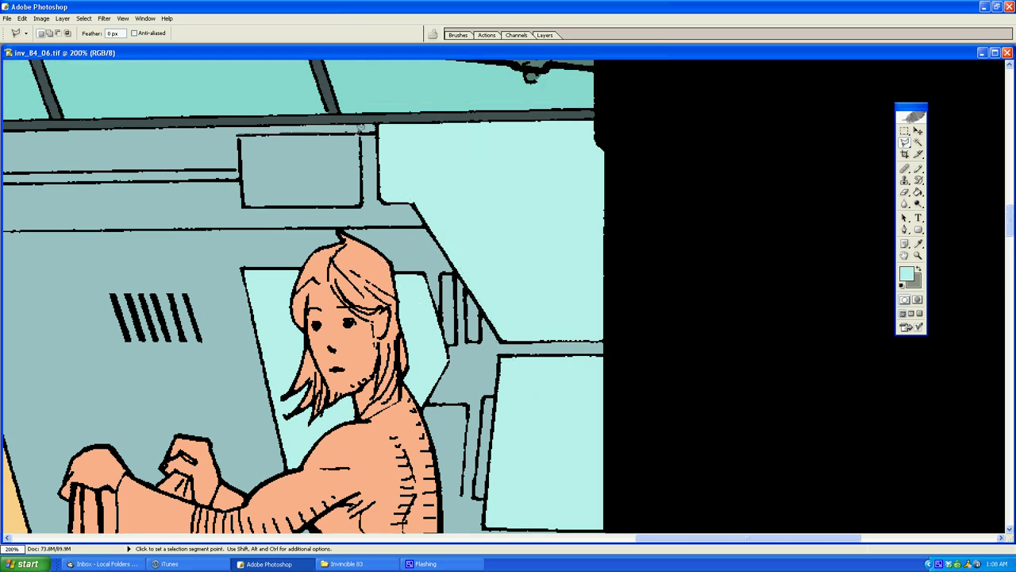
Step: Lasso the small wall rectangle above the woman's head and fill it with the pale aqua
{"action": "left_click", "coordinate": [242, 207]}
{"action": "left_click", "coordinate": [239, 135]}
{"action": "key", "text": "g"}
{"action": "left_click", "coordinate": [269, 171]}
{"action": "key", "text": "l"}
Step: Lasso the thin strip between the small wall rectangle and the beam, sample the wall color and fill the strip with it
{"action": "left_click", "coordinate": [379, 124]}
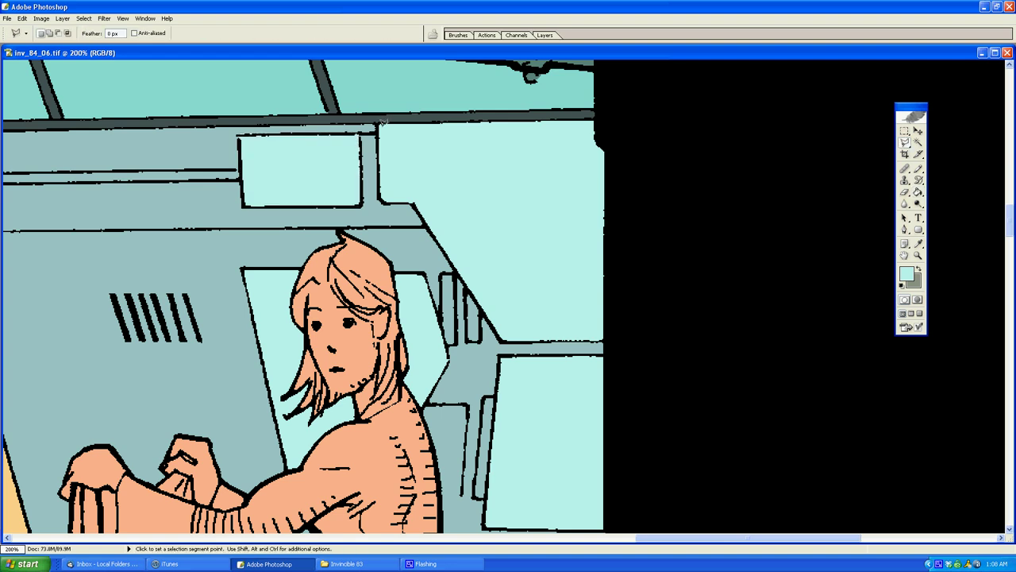
{"action": "left_click", "coordinate": [238, 130]}
{"action": "double_click", "coordinate": [270, 112]}
{"action": "key", "text": "g"}
{"action": "left_click", "coordinate": [228, 141], "text": "alt"}
{"action": "left_click", "coordinate": [252, 130]}
{"action": "key", "text": "l"}
{"action": "left_click", "coordinate": [301, 240]}
{"action": "left_click", "coordinate": [310, 316]}
{"action": "key", "text": "Escape"}
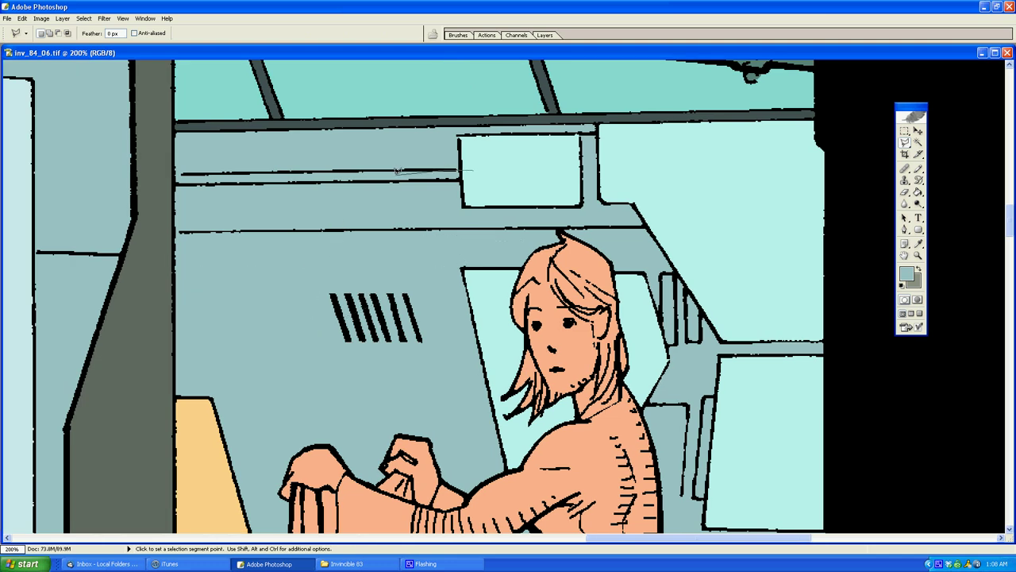
Step: Lasso the thin rail left of the small wall rectangle, fill it with the beam's dark gray and drop the selection
{"action": "left_click", "coordinate": [181, 182]}
{"action": "double_click", "coordinate": [531, 178]}
{"action": "key", "text": "g"}
{"action": "left_click", "coordinate": [456, 119], "text": "alt"}
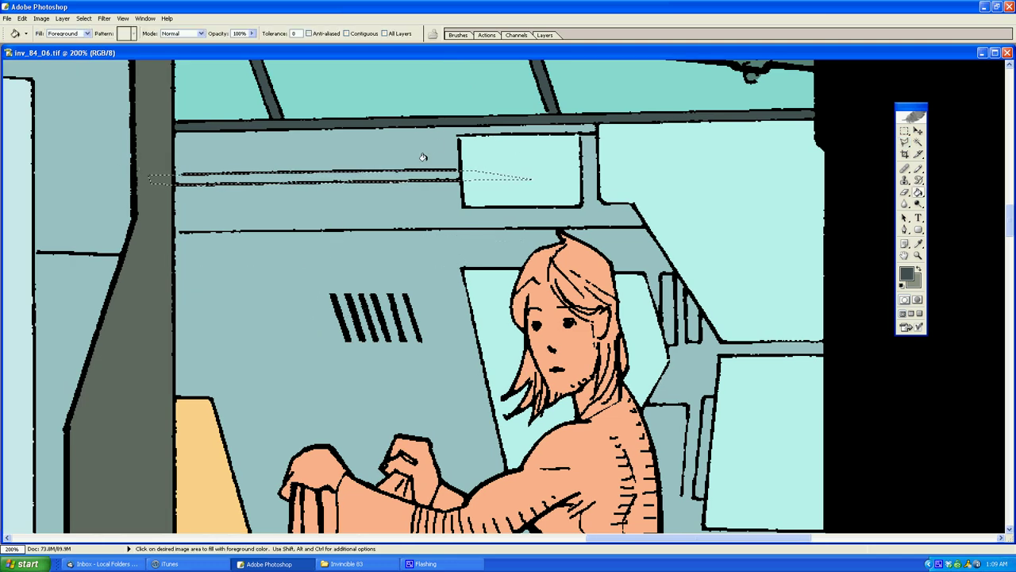
{"action": "left_click", "coordinate": [423, 177]}
{"action": "key", "text": "ctrl+d"}
{"action": "key", "text": "l"}
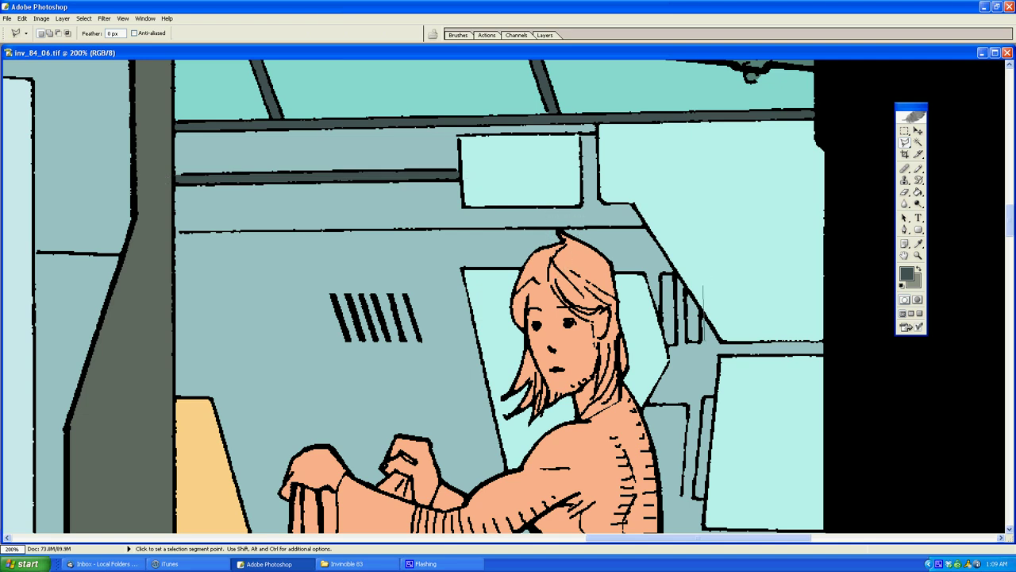
Step: Lasso the two narrow wall bars right of the woman's head and add the narrow bar beside the large window to the selection
{"action": "left_click", "coordinate": [685, 272]}
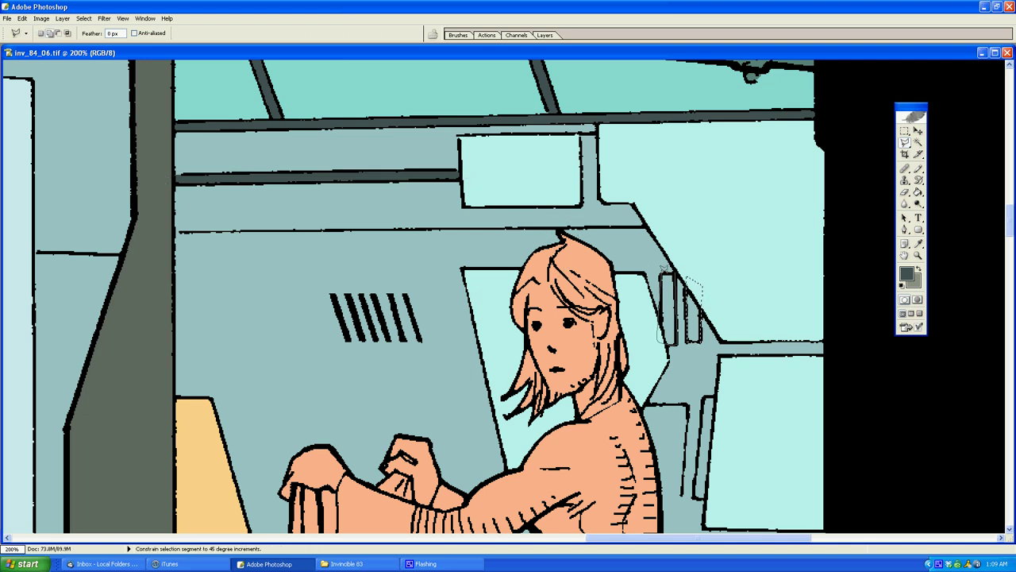
{"action": "double_click", "coordinate": [662, 272]}
{"action": "left_click", "coordinate": [719, 396], "text": "shift"}
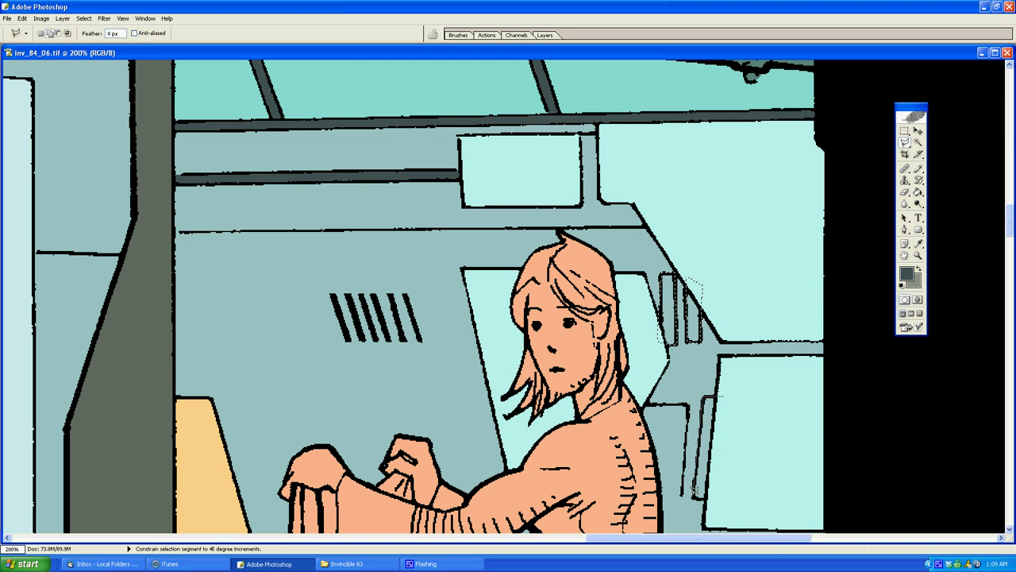
{"action": "double_click", "coordinate": [738, 463]}
Step: Sample the wall color, shift it to a pale yellowish cream, fill the selected bars with it and drop the selection
{"action": "key", "text": "g"}
{"action": "left_click", "coordinate": [774, 349], "text": "alt"}
{"action": "left_click", "coordinate": [907, 273]}
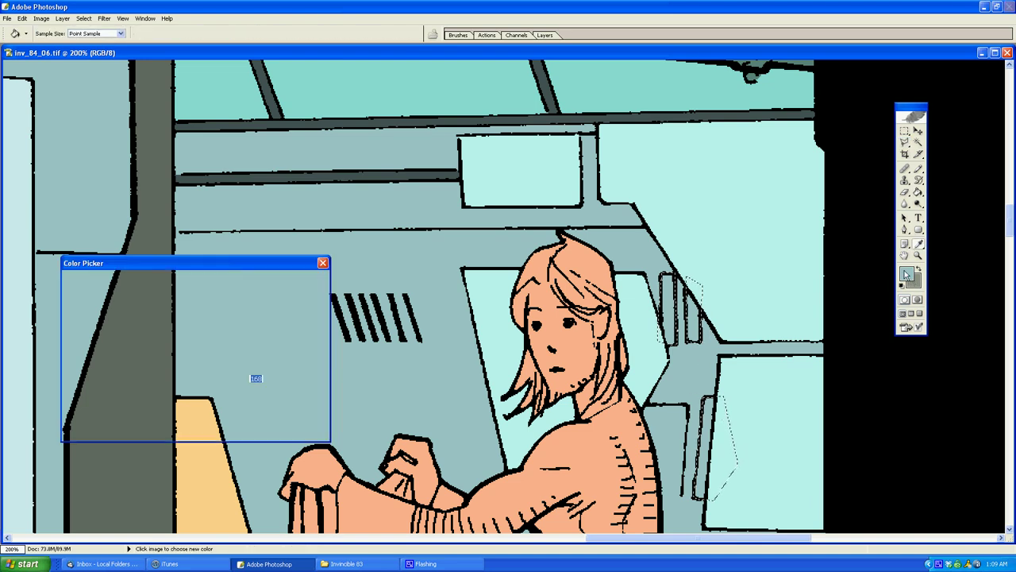
{"action": "left_click", "coordinate": [218, 399]}
{"action": "left_click", "coordinate": [89, 299]}
{"action": "left_click", "coordinate": [300, 279]}
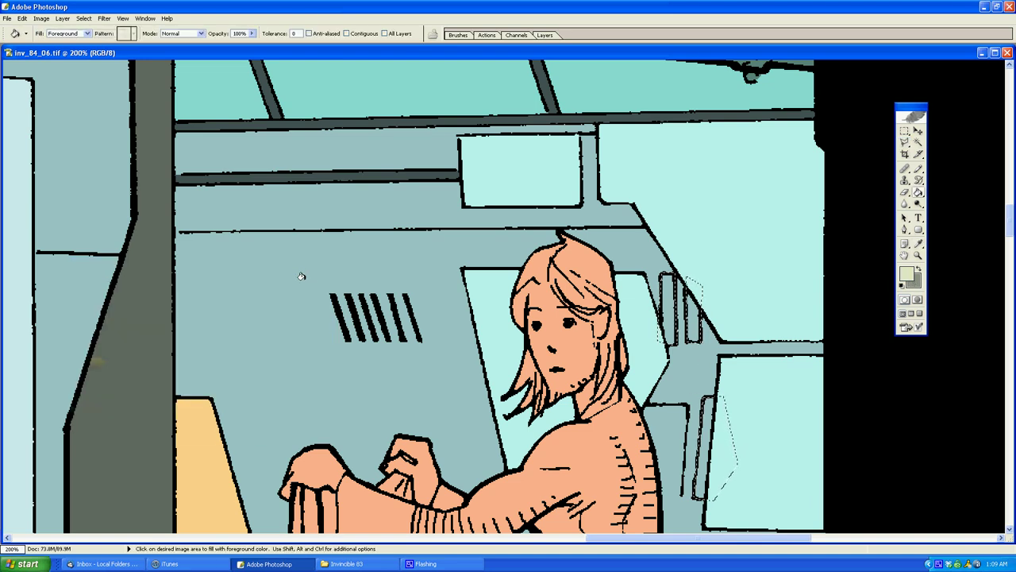
{"action": "left_click", "coordinate": [305, 277]}
{"action": "key", "text": "ctrl+d"}
Step: Lasso the keyboard on the desk, sample the desk gray, lighten it to A1AEBA and fill the keyboard with it
{"action": "key", "text": "l"}
{"action": "left_click", "coordinate": [516, 347]}
{"action": "scroll", "coordinate": [512, 318], "scroll_direction": "down", "scroll_amount": 3}
{"action": "left_click", "coordinate": [537, 238]}
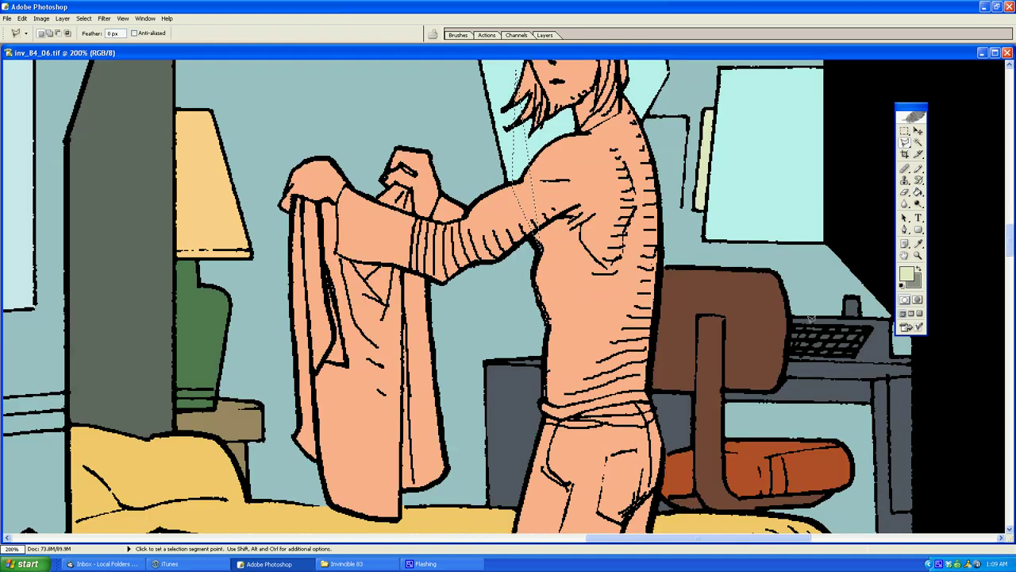
{"action": "double_click", "coordinate": [760, 352]}
{"action": "key", "text": "g"}
{"action": "left_click", "coordinate": [796, 332], "text": "alt"}
{"action": "left_click", "coordinate": [907, 278]}
{"action": "left_click", "coordinate": [86, 323]}
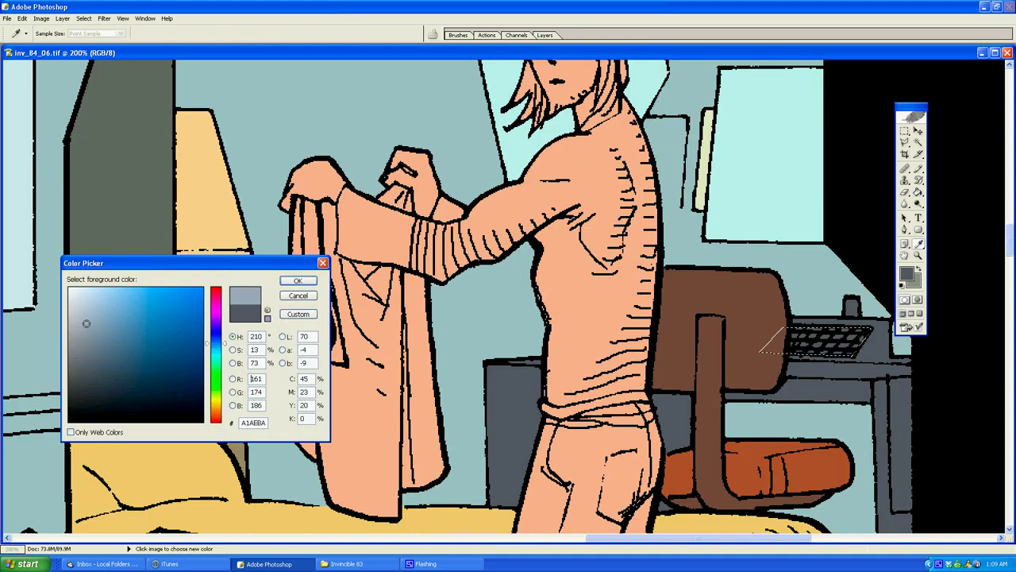
{"action": "key", "text": "Return"}
Step: Review the whole panel zoomed out, and bring the wall base between the doorway and the laundry basket up close
{"action": "key", "text": "z"}
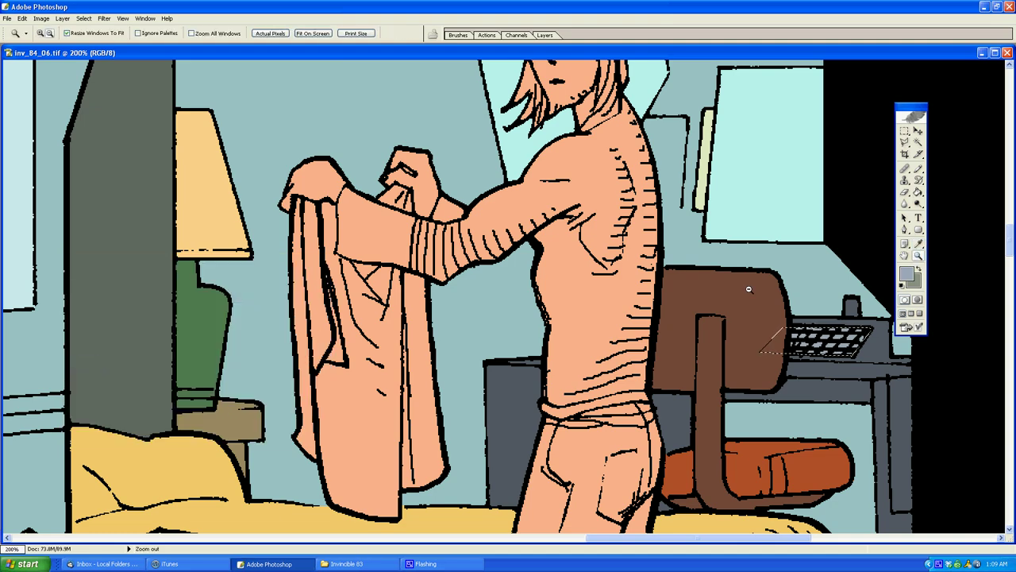
{"action": "key", "text": "ctrl+minus"}
{"action": "key", "text": "ctrl+minus"}
{"action": "key", "text": "ctrl+minus"}
{"action": "key", "text": "l"}
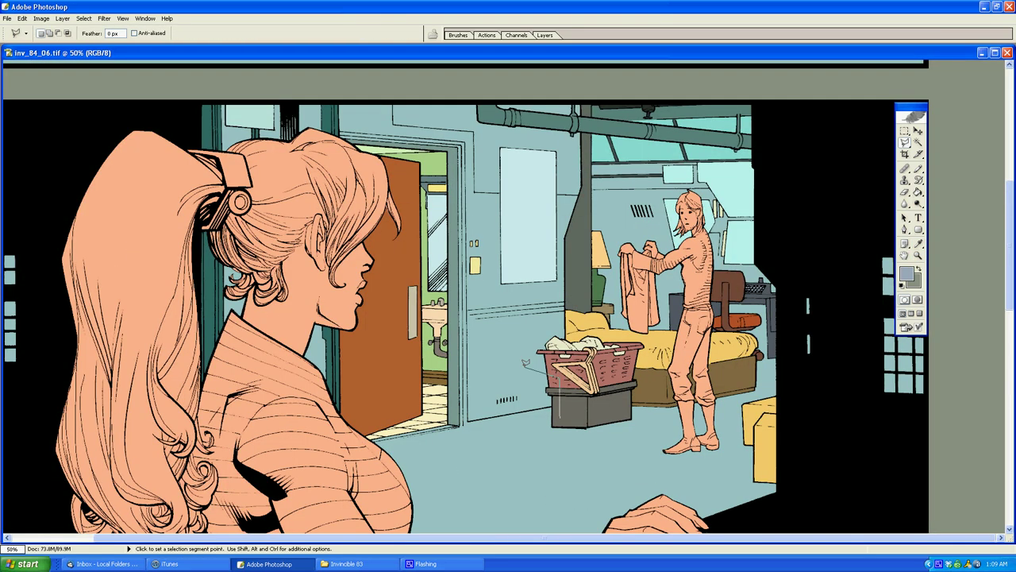
{"action": "left_click", "coordinate": [524, 367]}
{"action": "left_click", "coordinate": [526, 368]}
{"action": "key", "text": "z"}
{"action": "left_click", "coordinate": [526, 367]}
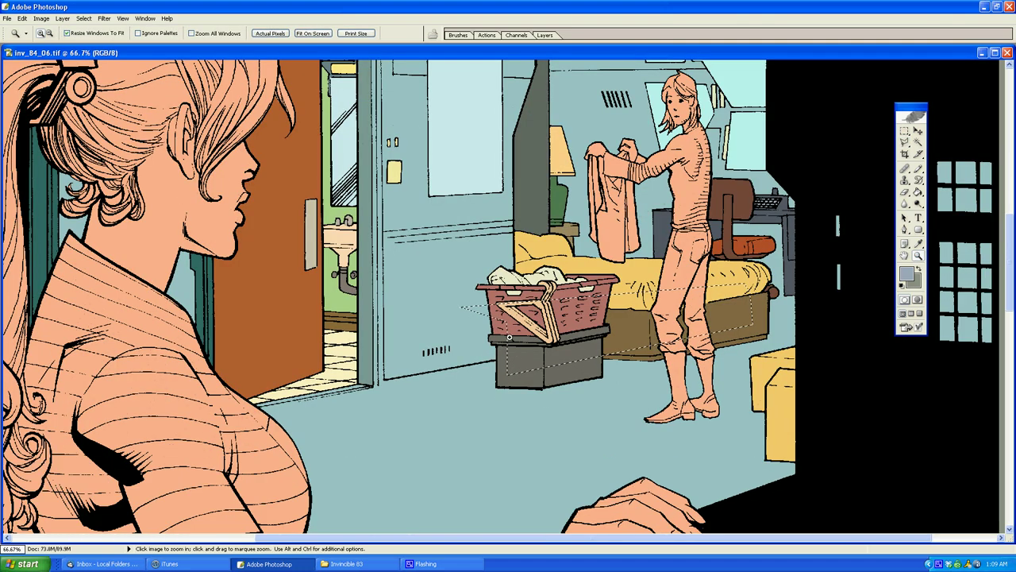
{"action": "left_click", "coordinate": [503, 331], "text": "alt"}
{"action": "left_click", "coordinate": [503, 331]}
{"action": "left_click", "coordinate": [495, 311]}
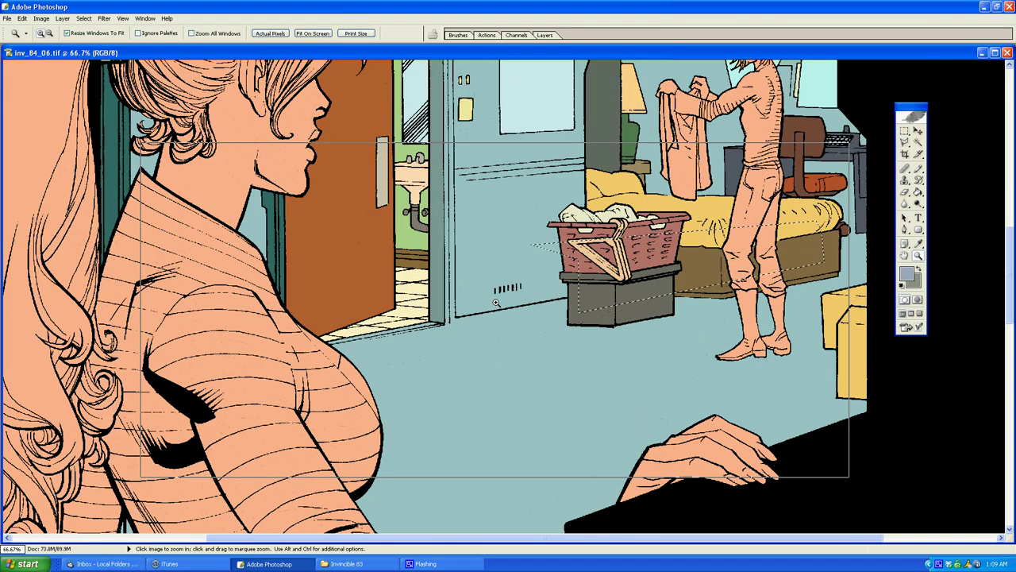
{"action": "left_click", "coordinate": [530, 298]}
Step: Start a lasso at the box under the laundry basket and trace the wall's base, then the outer door frame up and along its top
{"action": "key", "text": "l"}
{"action": "left_click", "coordinate": [689, 245]}
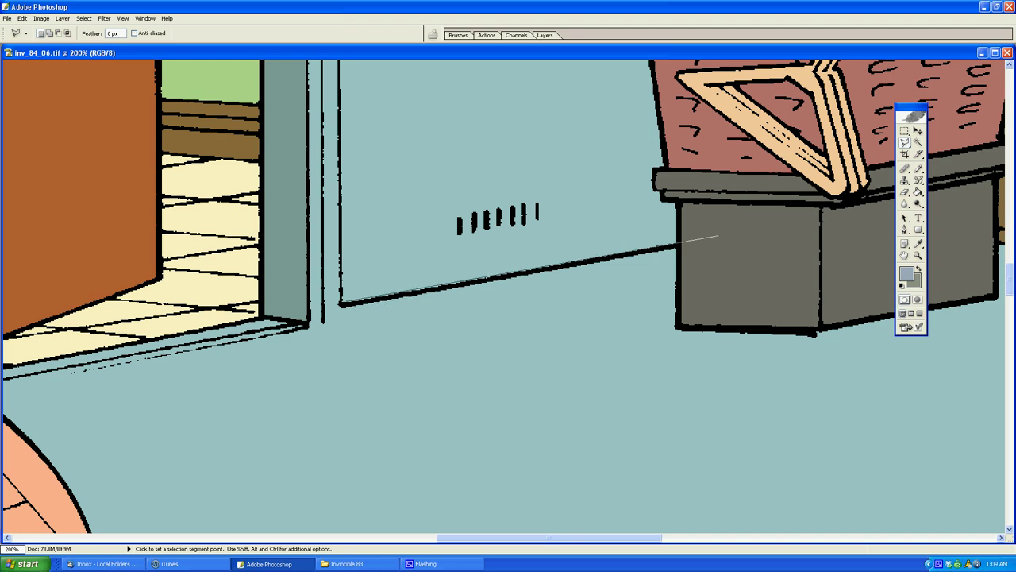
{"action": "left_click", "coordinate": [341, 302]}
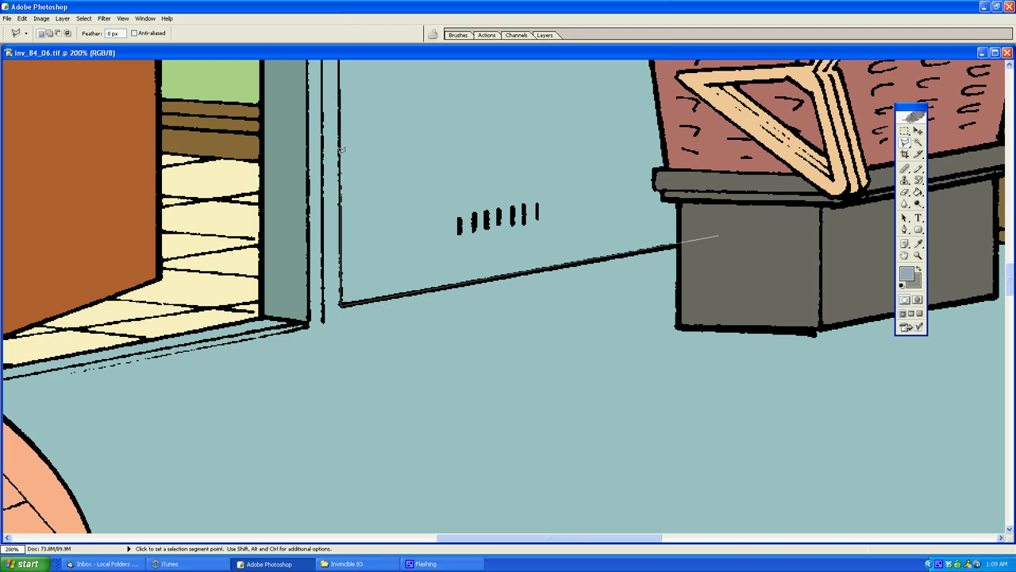
{"action": "scroll", "coordinate": [340, 147], "scroll_direction": "up", "scroll_amount": 10}
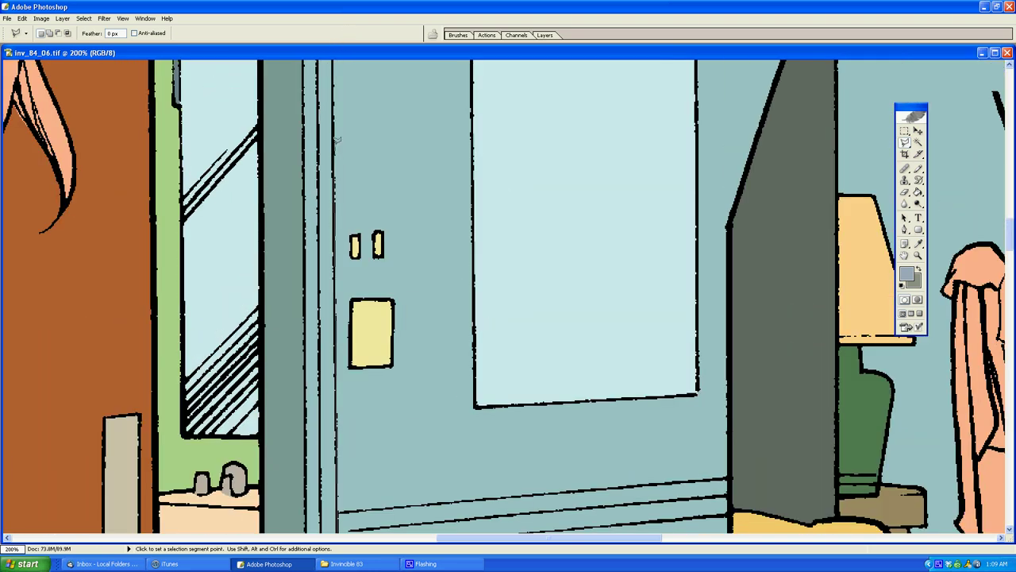
{"action": "scroll", "coordinate": [336, 140], "scroll_direction": "up", "scroll_amount": 6}
{"action": "scroll", "coordinate": [332, 93], "scroll_direction": "up", "scroll_amount": 2}
{"action": "scroll", "coordinate": [329, 136], "scroll_direction": "left", "scroll_amount": 11}
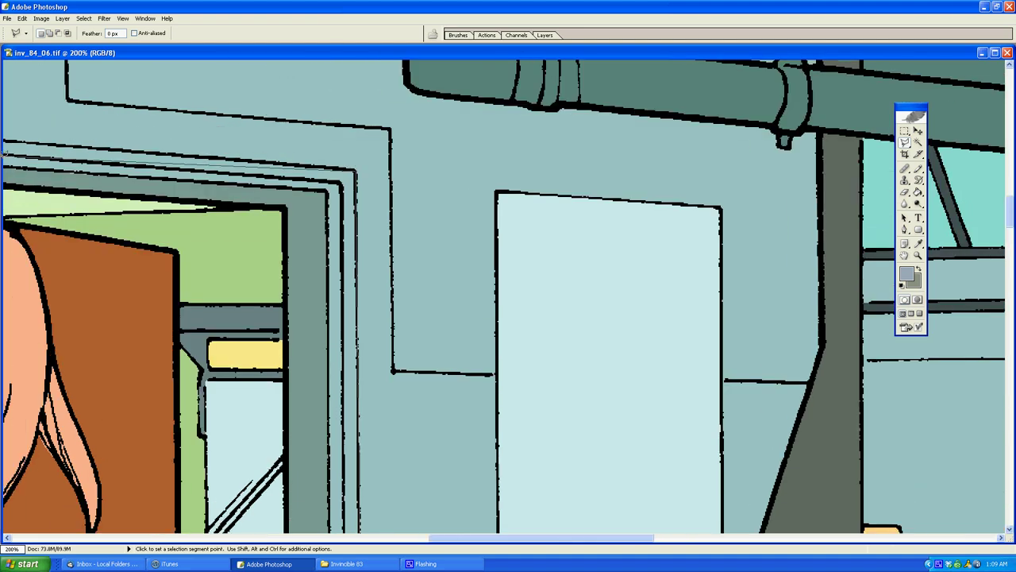
{"action": "left_click", "coordinate": [268, 127]}
Step: Extend the lasso across the foreground woman's hair to the far teal pillar, past the panel's top border, and close it at the basket
{"action": "scroll", "coordinate": [267, 127], "scroll_direction": "up", "scroll_amount": 6}
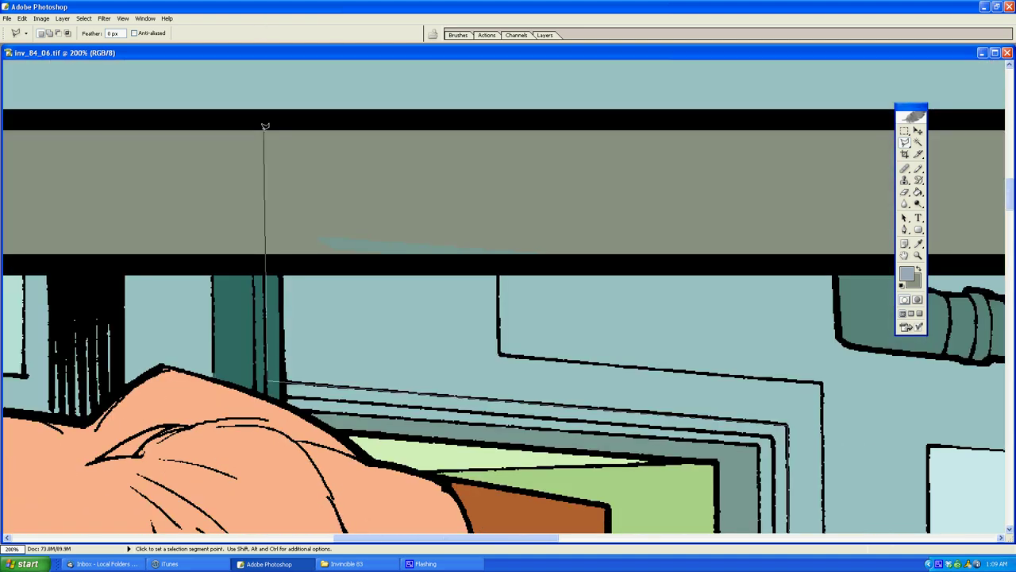
{"action": "scroll", "coordinate": [250, 306], "scroll_direction": "down", "scroll_amount": 2}
{"action": "left_click", "coordinate": [213, 397]}
{"action": "scroll", "coordinate": [158, 357], "scroll_direction": "left", "scroll_amount": 11}
{"action": "scroll", "coordinate": [160, 354], "scroll_direction": "down", "scroll_amount": 2}
{"action": "left_click", "coordinate": [213, 347]}
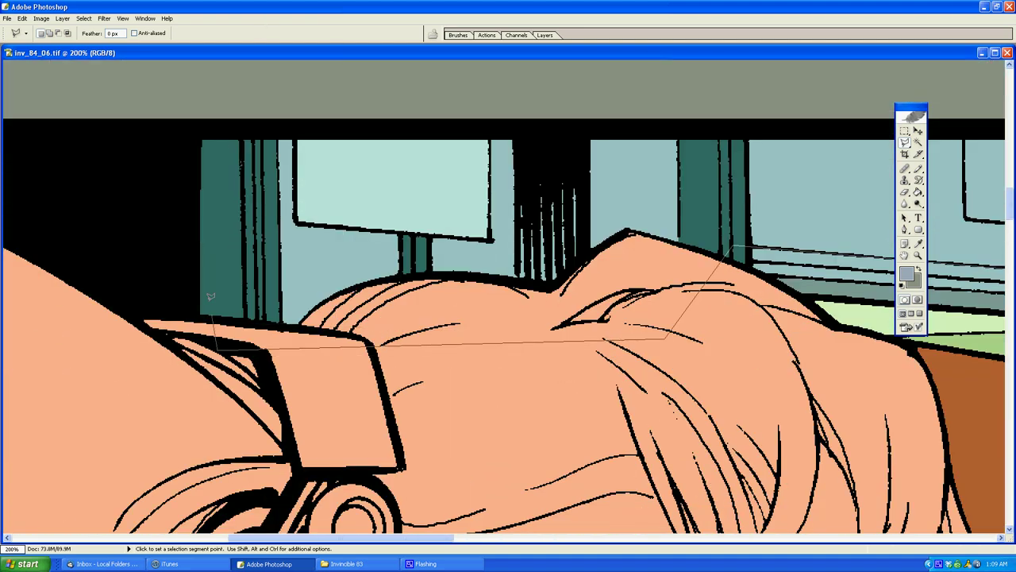
{"action": "left_click", "coordinate": [219, 107]}
{"action": "scroll", "coordinate": [1009, 90], "scroll_direction": "right", "scroll_amount": 20}
{"action": "scroll", "coordinate": [664, 397], "scroll_direction": "right", "scroll_amount": 2}
{"action": "scroll", "coordinate": [664, 397], "scroll_direction": "down", "scroll_amount": 15}
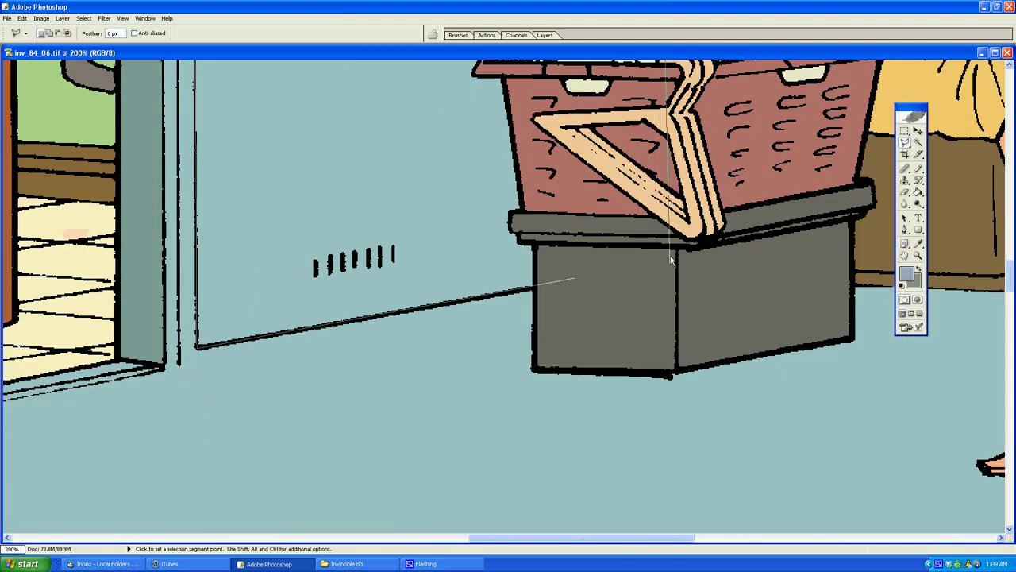
{"action": "double_click", "coordinate": [690, 212]}
Step: Sample the wall's light teal, darken it to gray 778583 and fill the selected wall with it
{"action": "key", "text": "g"}
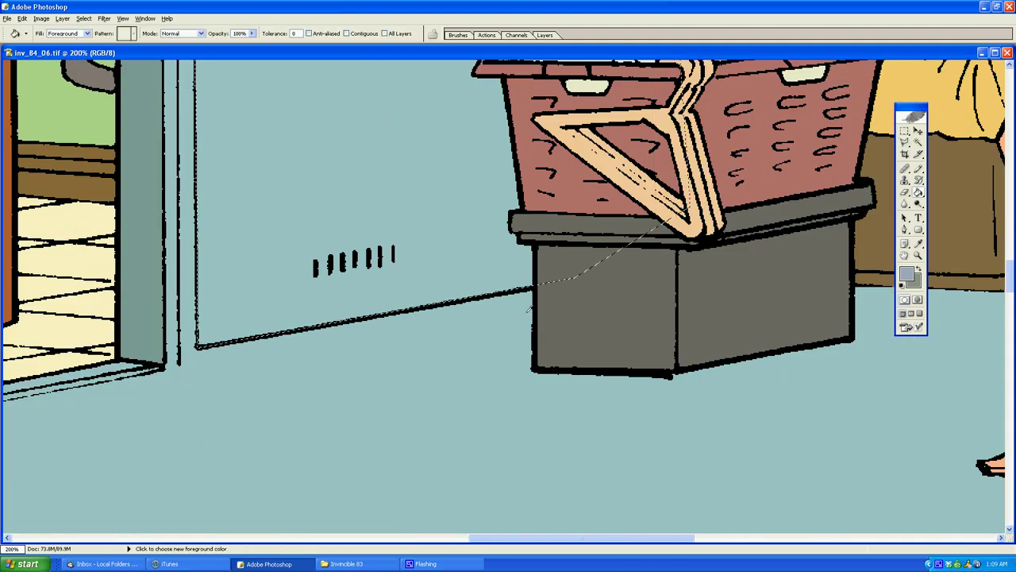
{"action": "left_click", "coordinate": [477, 214], "text": "alt"}
{"action": "left_click", "coordinate": [907, 274]}
{"action": "left_click", "coordinate": [89, 356]}
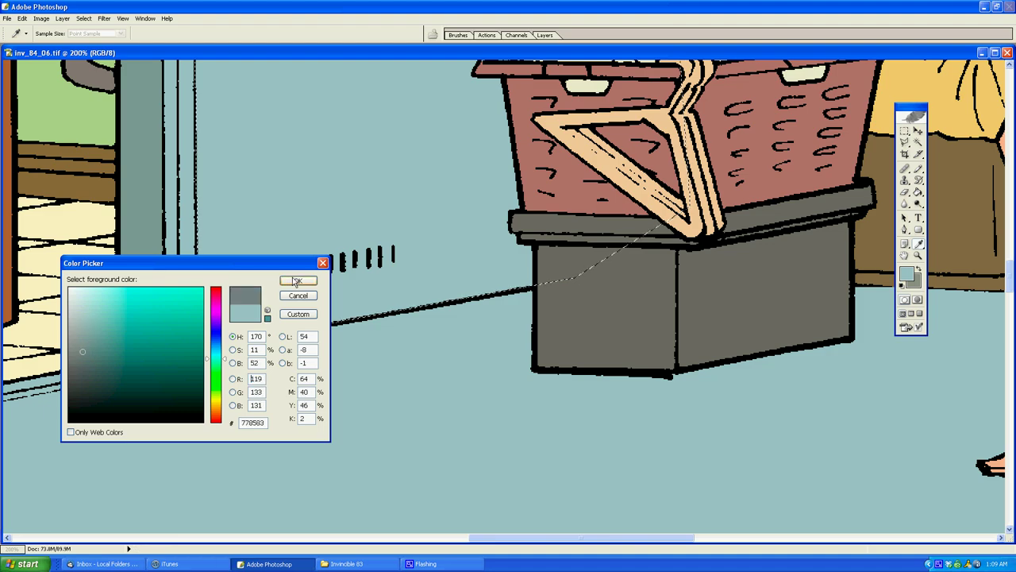
{"action": "left_click", "coordinate": [298, 280]}
{"action": "key", "text": "g"}
{"action": "left_click", "coordinate": [290, 220]}
{"action": "left_click", "coordinate": [918, 255]}
{"action": "left_click", "coordinate": [445, 250], "text": "alt"}
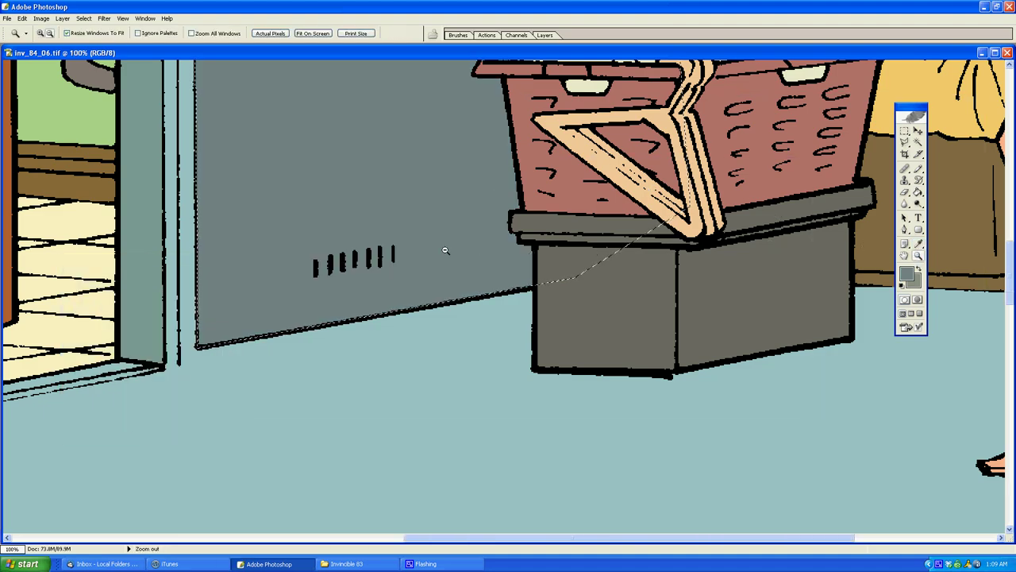
{"action": "left_click", "coordinate": [454, 269], "text": "alt"}
{"action": "left_click", "coordinate": [455, 269], "text": "alt"}
{"action": "left_click", "coordinate": [454, 270], "text": "alt"}
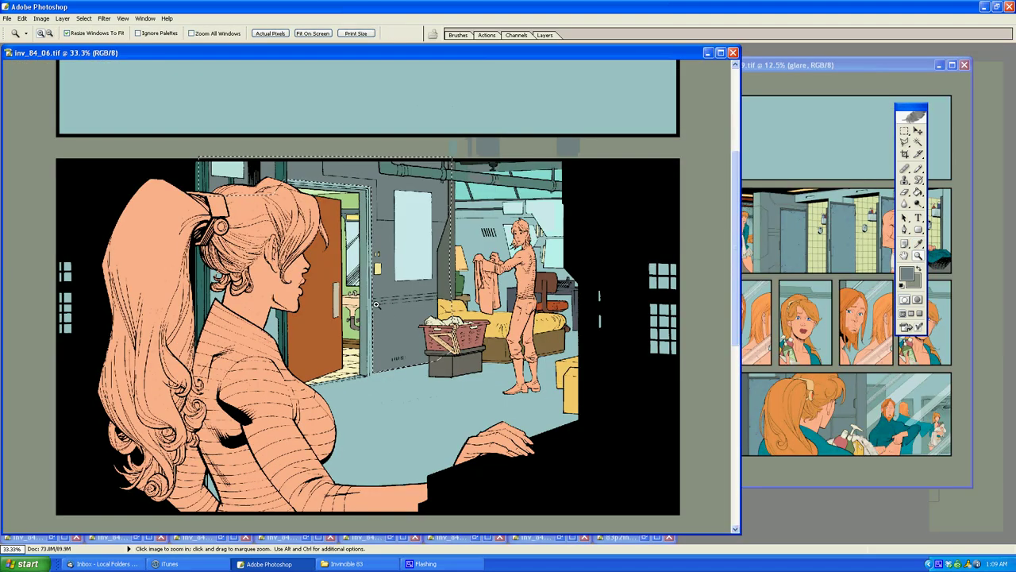
Step: Refill the selected wall with a slightly darker shade of the light teal A8C5C0 and drop the selection
{"action": "key", "text": "g"}
{"action": "left_click", "coordinate": [906, 274]}
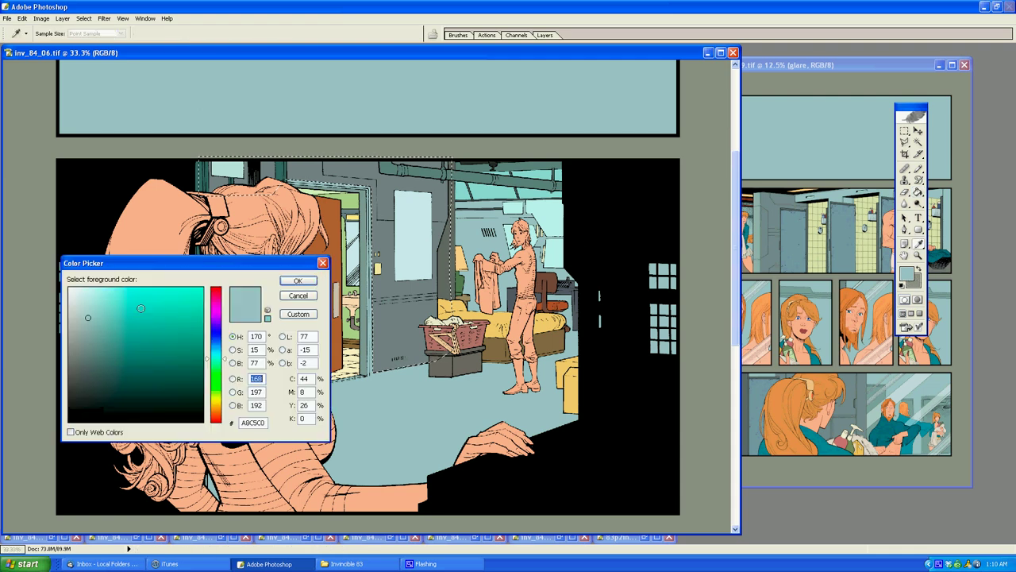
{"action": "left_click", "coordinate": [292, 281]}
{"action": "left_click", "coordinate": [387, 321]}
{"action": "key", "text": "ctrl+d"}
{"action": "key", "text": "l"}
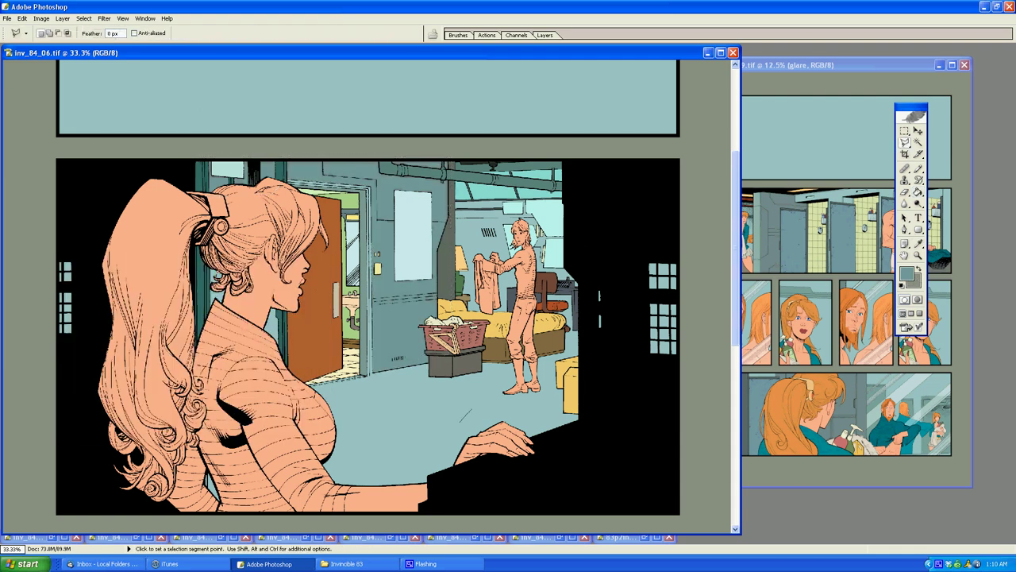
{"action": "left_click", "coordinate": [472, 355]}
{"action": "left_click", "coordinate": [918, 254]}
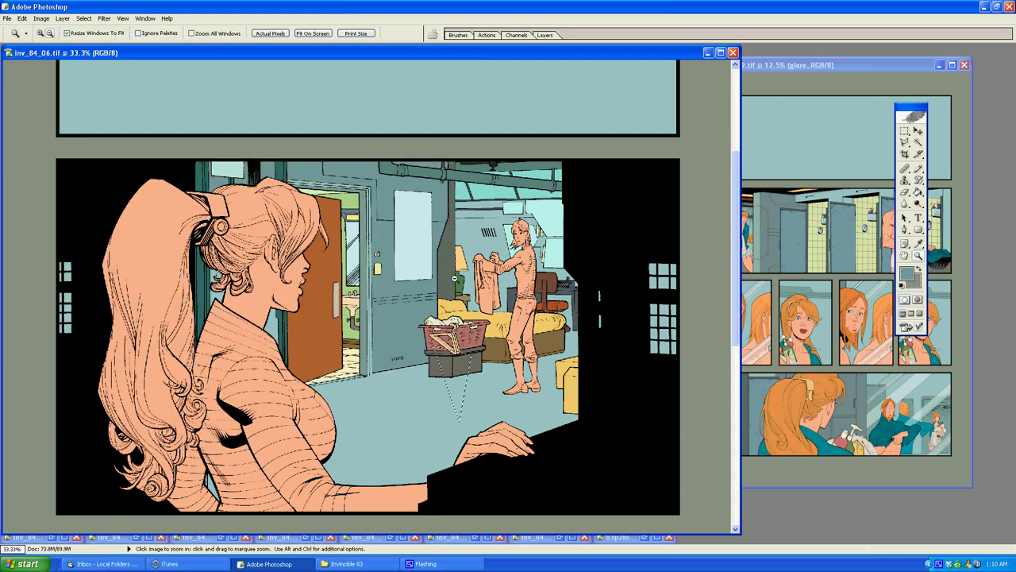
{"action": "left_click", "coordinate": [449, 278], "text": "alt"}
{"action": "left_click", "coordinate": [84, 19]}
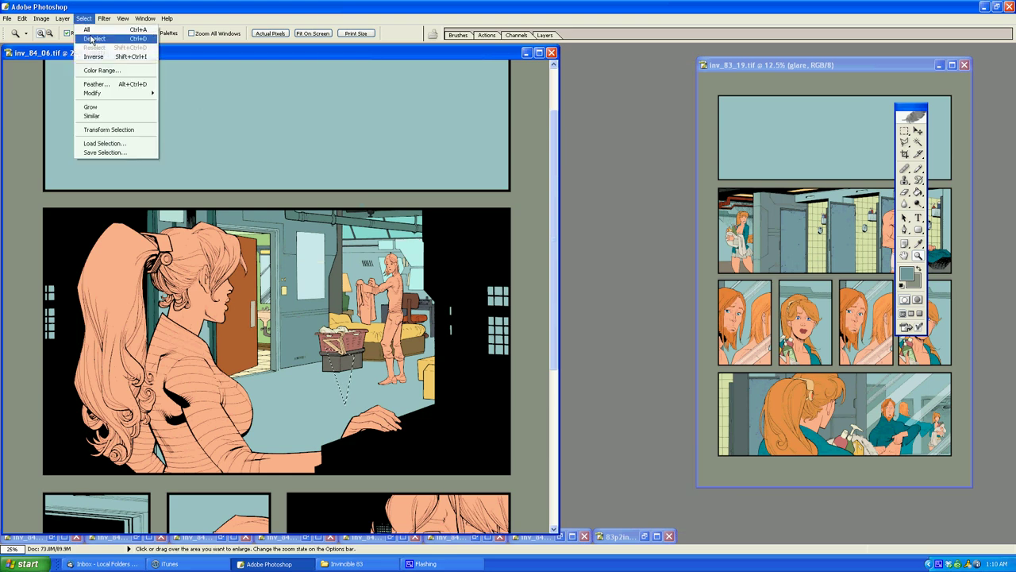
{"action": "left_click", "coordinate": [90, 38]}
Step: Lasso the black strip along the bedroom panel's right side and fill its small window panes with pale yellow-green
{"action": "key", "text": "l"}
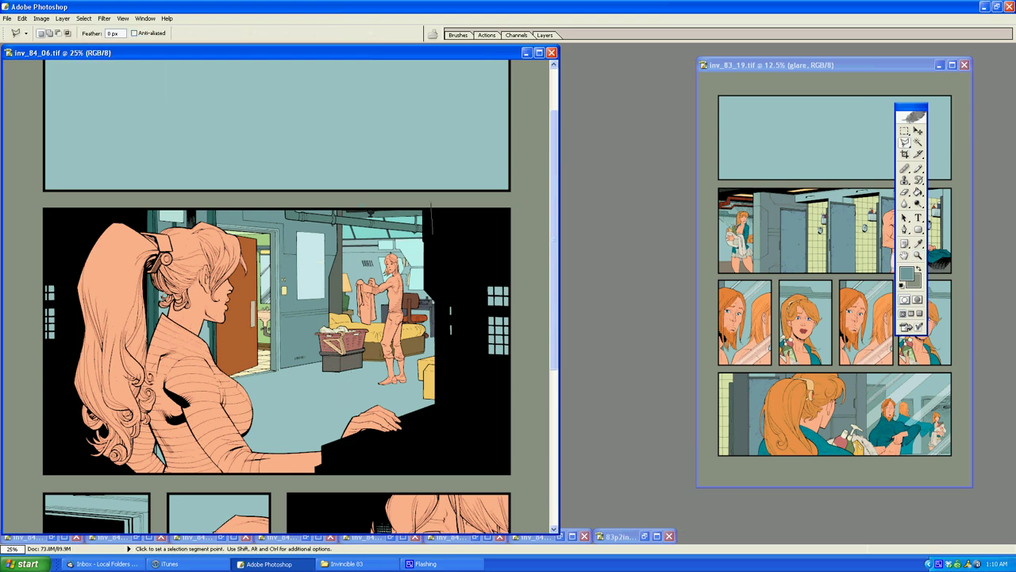
{"action": "left_click", "coordinate": [437, 306]}
{"action": "left_click", "coordinate": [524, 485]}
{"action": "double_click", "coordinate": [524, 197]}
{"action": "key", "text": "g"}
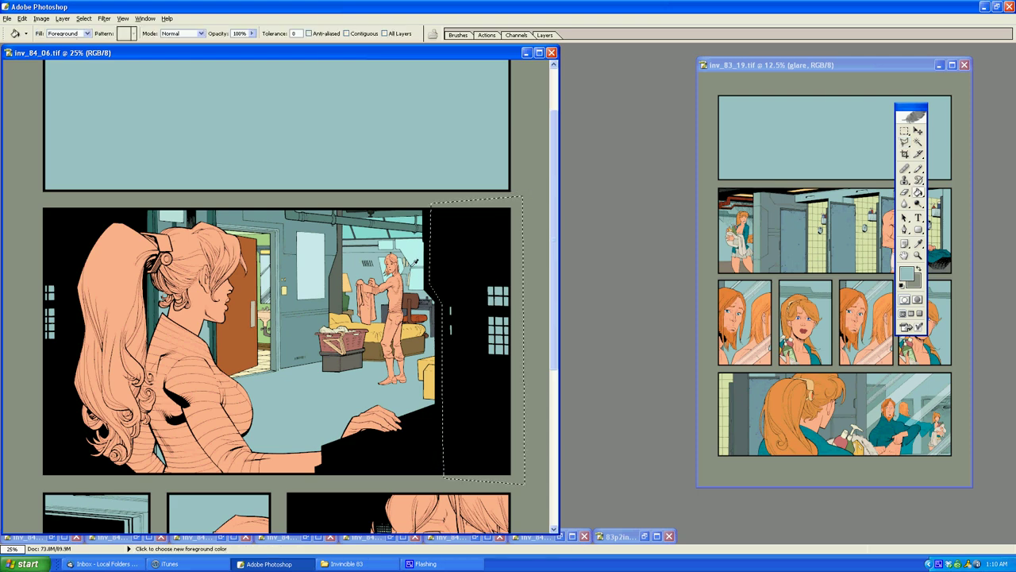
{"action": "left_click", "coordinate": [408, 258], "text": "alt"}
{"action": "left_click", "coordinate": [498, 334]}
Step: Lasso the strip along the bedroom panel's left edge and fill its window panes with the same pale yellow-green
{"action": "key", "text": "l"}
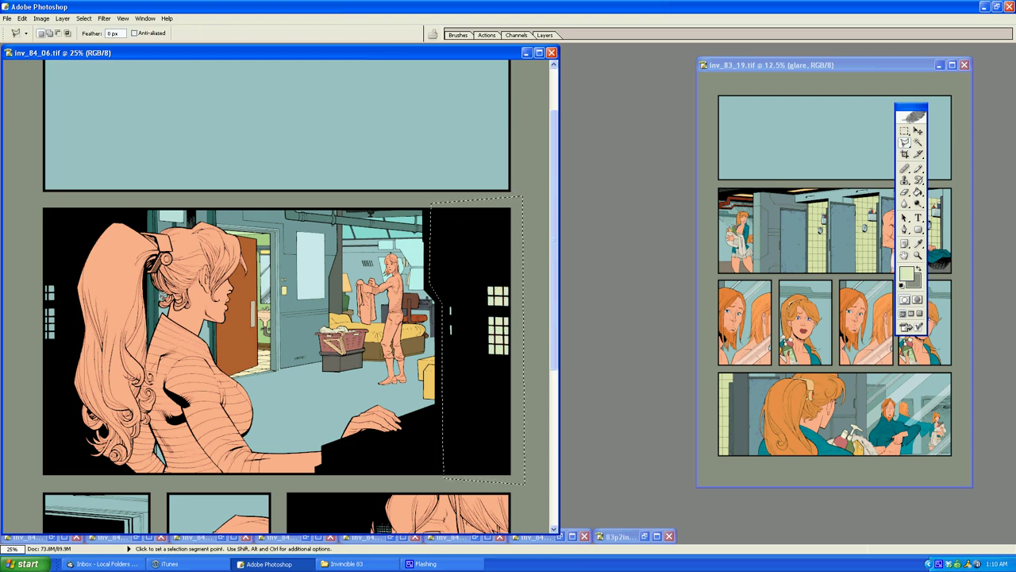
{"action": "left_click", "coordinate": [30, 174]}
{"action": "left_click", "coordinate": [76, 200]}
{"action": "left_click", "coordinate": [77, 484]}
{"action": "double_click", "coordinate": [24, 484]}
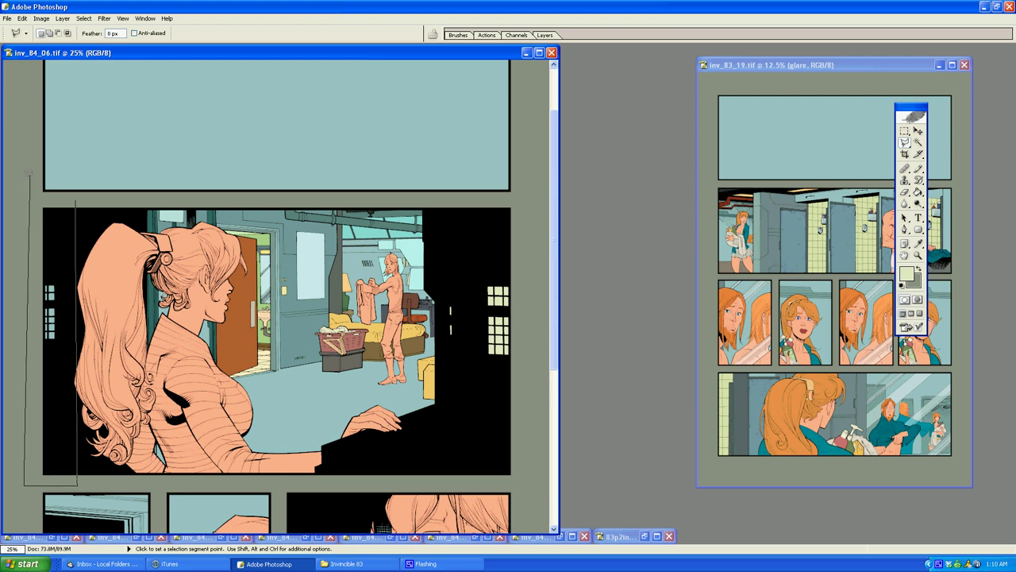
{"action": "key", "text": "g"}
{"action": "left_click", "coordinate": [51, 292]}
{"action": "key", "text": "l"}
{"action": "left_click", "coordinate": [247, 395]}
{"action": "left_click", "coordinate": [247, 323]}
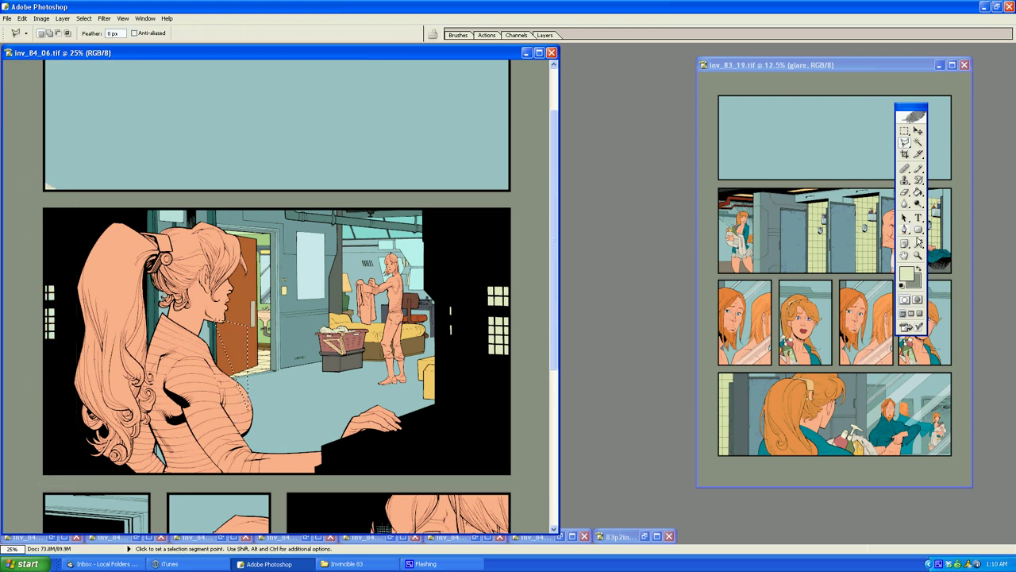
{"action": "left_click", "coordinate": [218, 320]}
Step: Lasso the door frame in the narrow panel of the woman in the doorway, passing outside the borders and down through her body
{"action": "key", "text": "z"}
{"action": "left_click", "coordinate": [320, 343], "text": "alt"}
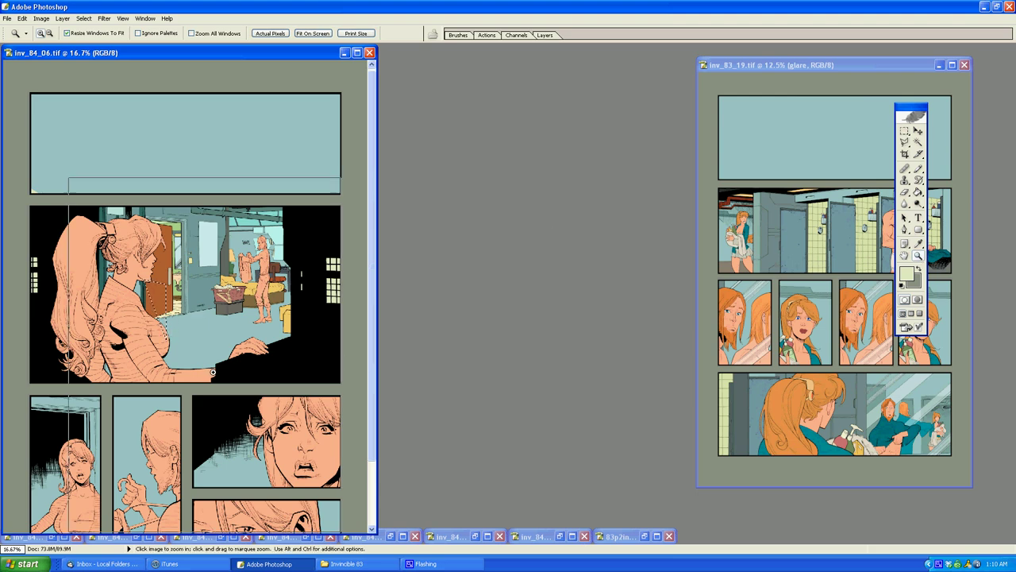
{"action": "left_click", "coordinate": [181, 299]}
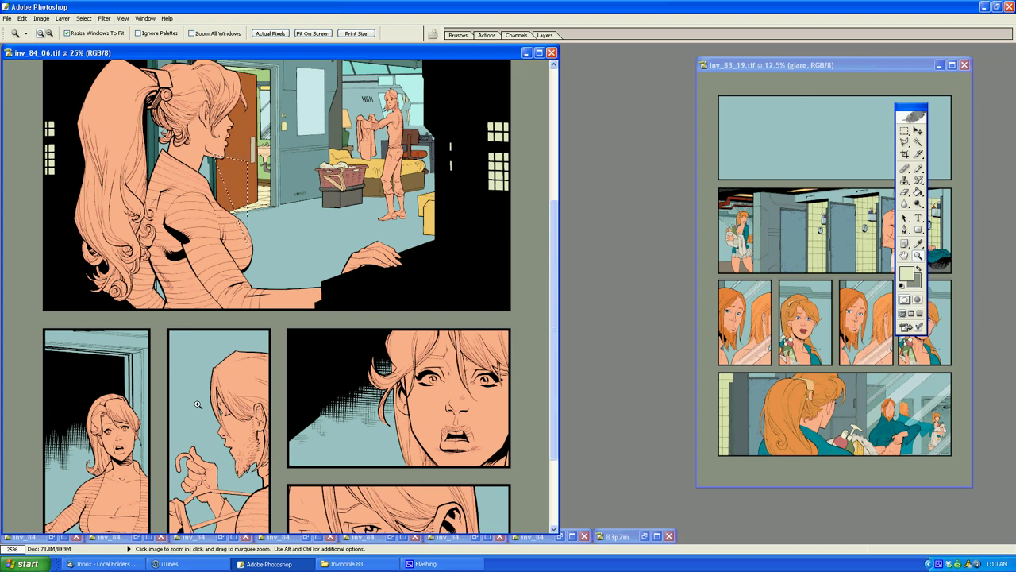
{"action": "left_click", "coordinate": [247, 403]}
{"action": "left_click", "coordinate": [248, 262]}
{"action": "key", "text": "l"}
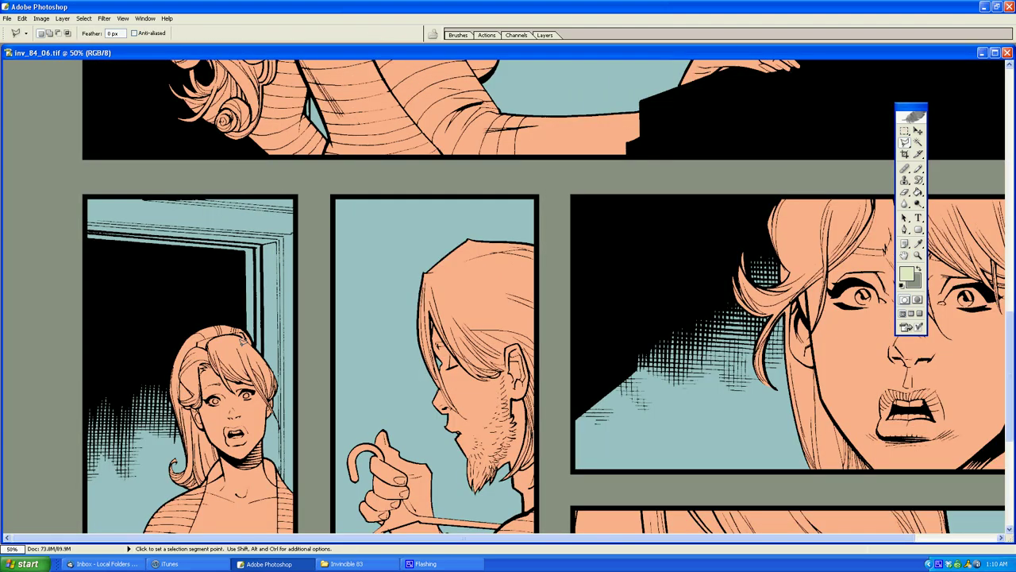
{"action": "left_click", "coordinate": [69, 239]}
{"action": "left_click", "coordinate": [60, 189]}
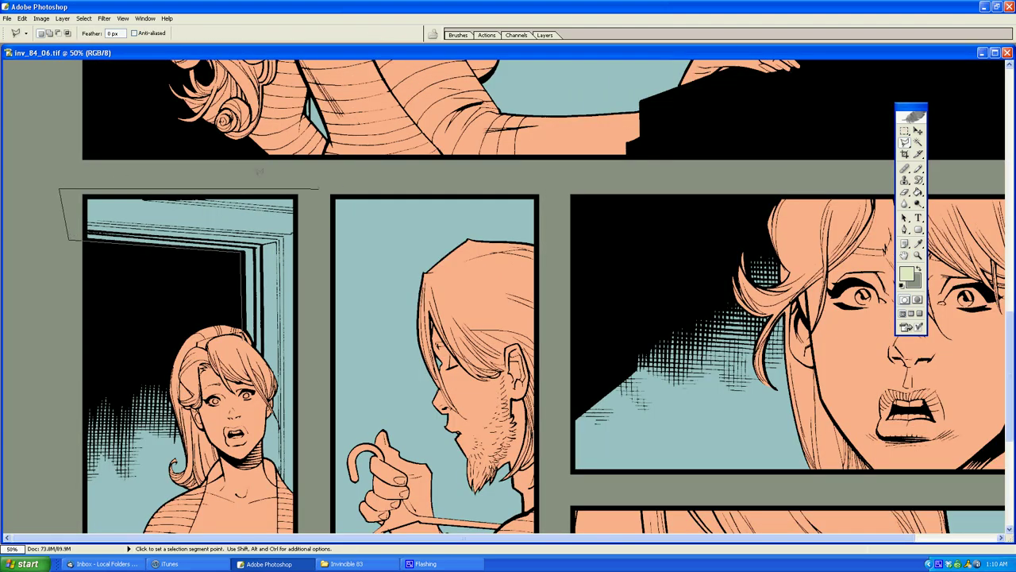
{"action": "left_click", "coordinate": [307, 183]}
{"action": "key", "text": "Page_Down"}
{"action": "left_click", "coordinate": [310, 426]}
{"action": "left_click", "coordinate": [235, 428]}
{"action": "scroll", "coordinate": [239, 278], "scroll_direction": "up", "scroll_amount": 4}
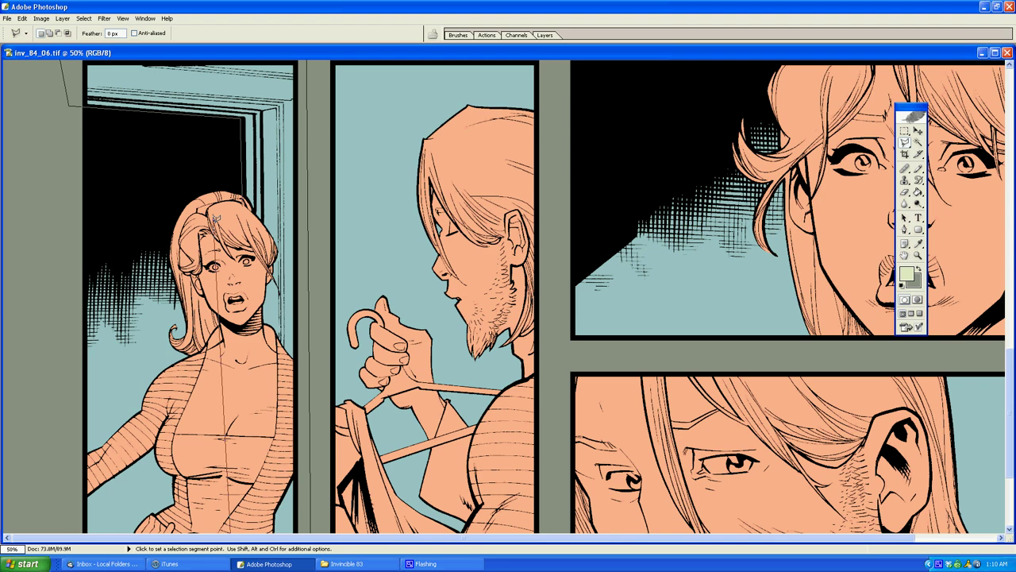
{"action": "left_click", "coordinate": [242, 118]}
Step: Sample the dark teal from the bedroom panel, fill the selected door frame with it and drop the selection
{"action": "left_click", "coordinate": [919, 254]}
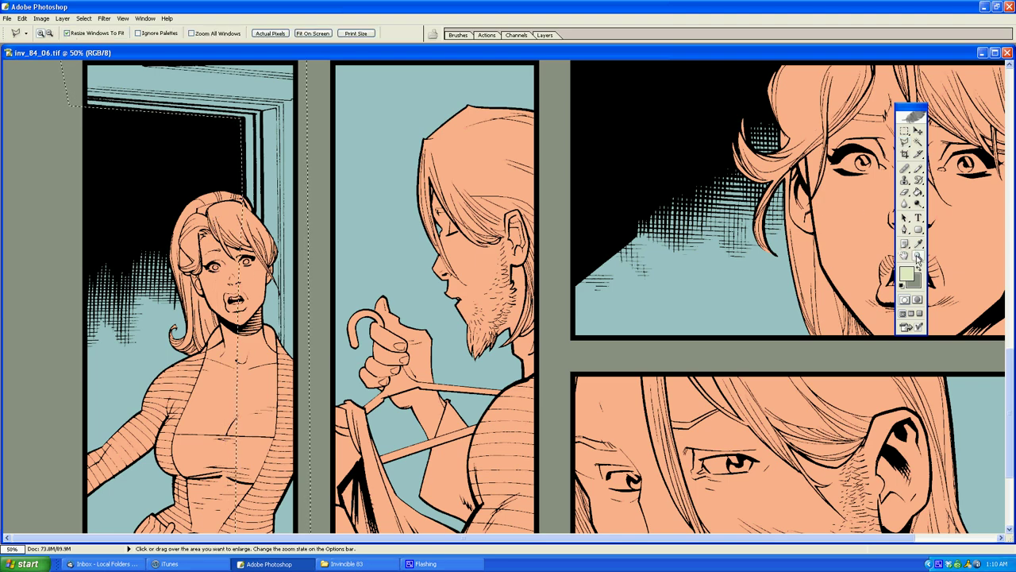
{"action": "left_click", "coordinate": [311, 231], "text": "alt"}
{"action": "left_click", "coordinate": [260, 207], "text": "alt"}
{"action": "left_click", "coordinate": [262, 207], "text": "alt"}
{"action": "key", "text": "g"}
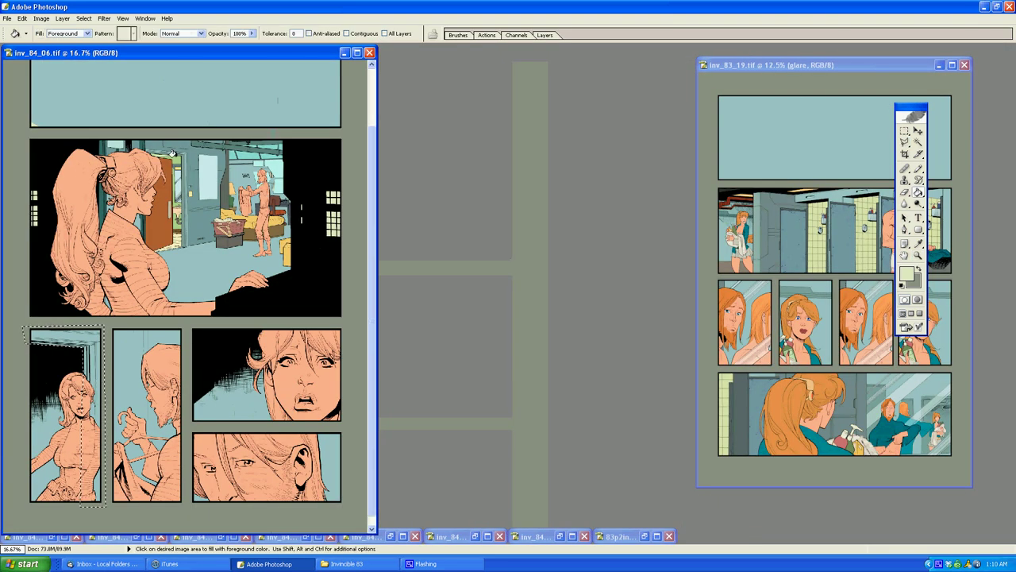
{"action": "left_click", "coordinate": [146, 143], "text": "alt"}
{"action": "left_click", "coordinate": [86, 340]}
{"action": "key", "text": "ctrl+d"}
{"action": "key", "text": "l"}
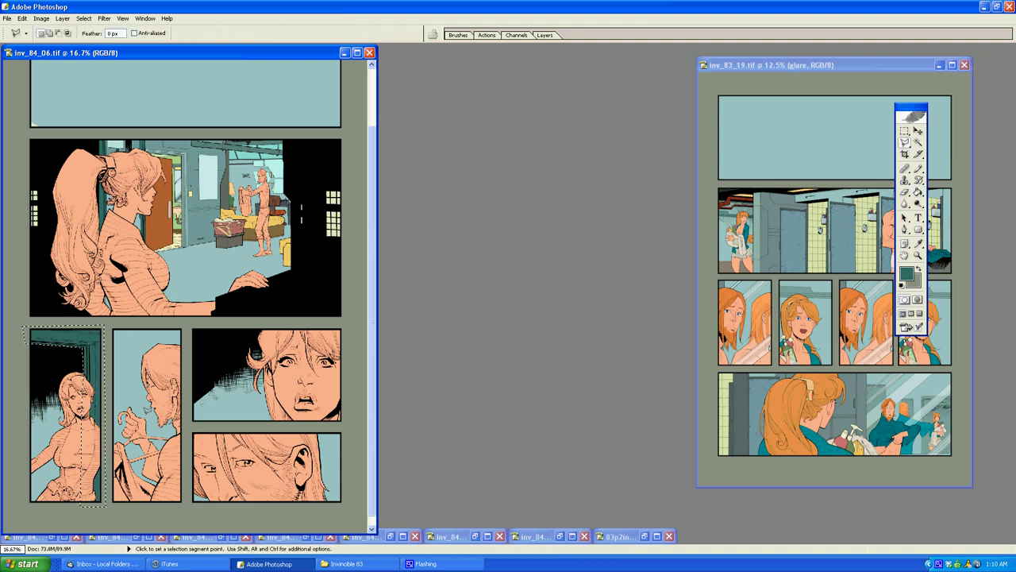
{"action": "left_click", "coordinate": [161, 371]}
{"action": "left_click", "coordinate": [918, 255]}
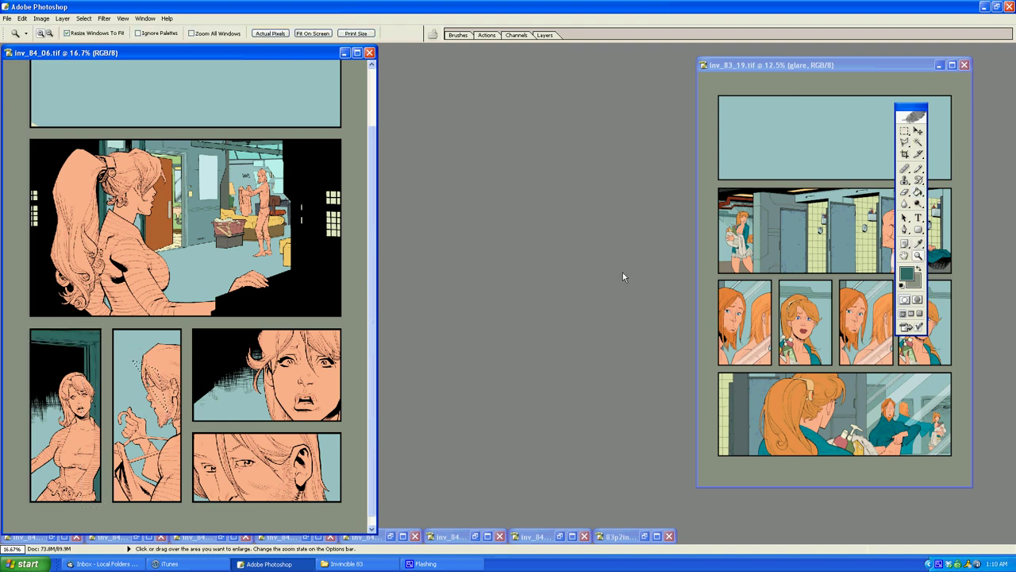
Step: Lasso the whole panel of the woman's shocked close-up and add the area inside the doorway panel's door frame to the selection
{"action": "left_click", "coordinate": [214, 310]}
{"action": "key", "text": "l"}
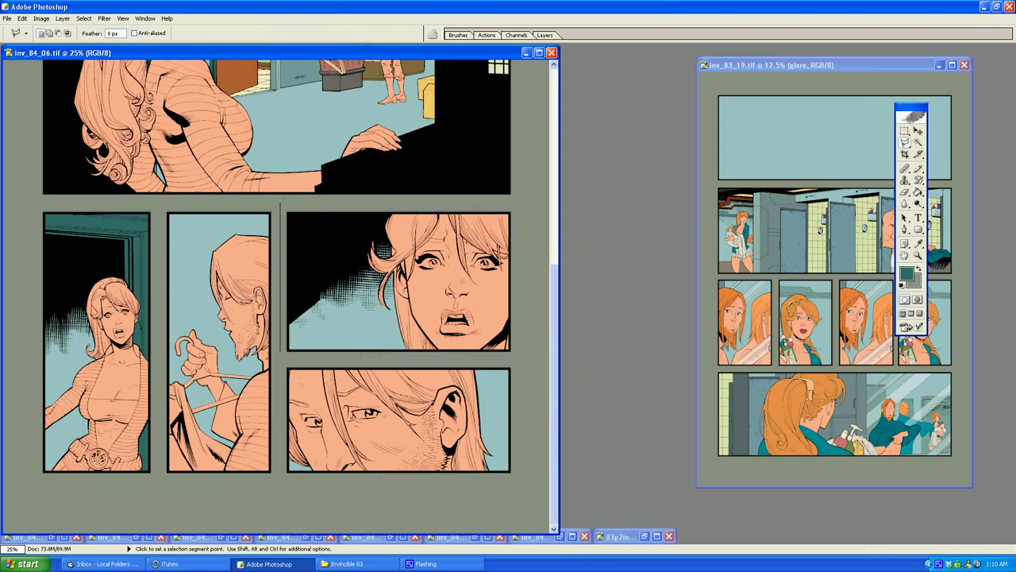
{"action": "left_click", "coordinate": [281, 360]}
{"action": "left_click", "coordinate": [522, 361]}
{"action": "double_click", "coordinate": [523, 202]}
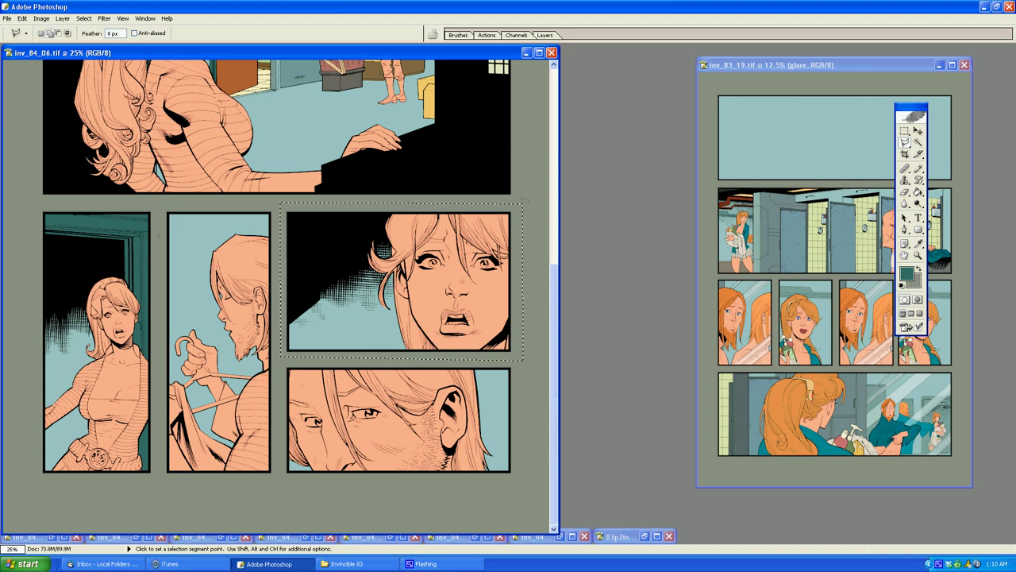
{"action": "left_click", "coordinate": [137, 225], "text": "shift"}
{"action": "left_click", "coordinate": [148, 496]}
{"action": "left_click", "coordinate": [35, 497]}
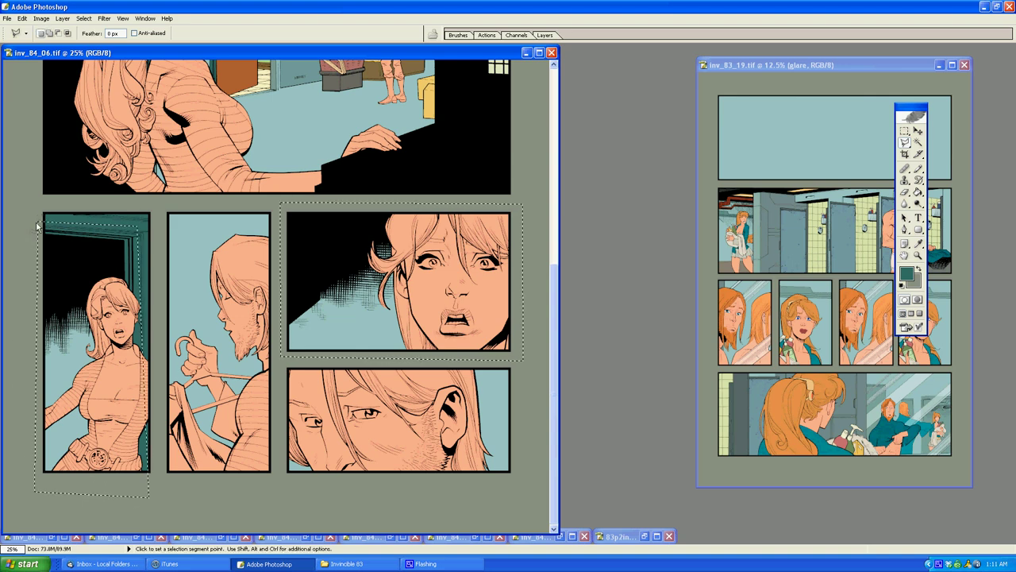
Step: Set the foreground color to a pale yellow, fill the backgrounds of both selected panels with it and drop the selection
{"action": "key", "text": "g"}
{"action": "left_click", "coordinate": [906, 274]}
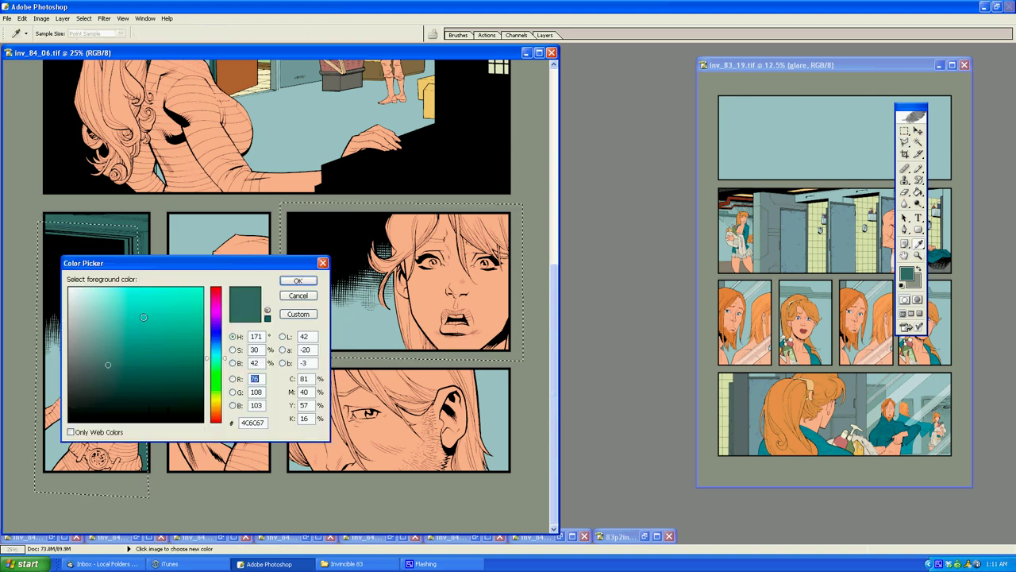
{"action": "left_click", "coordinate": [215, 399]}
{"action": "left_click", "coordinate": [127, 296]}
{"action": "left_click", "coordinate": [298, 280]}
{"action": "key", "text": "g"}
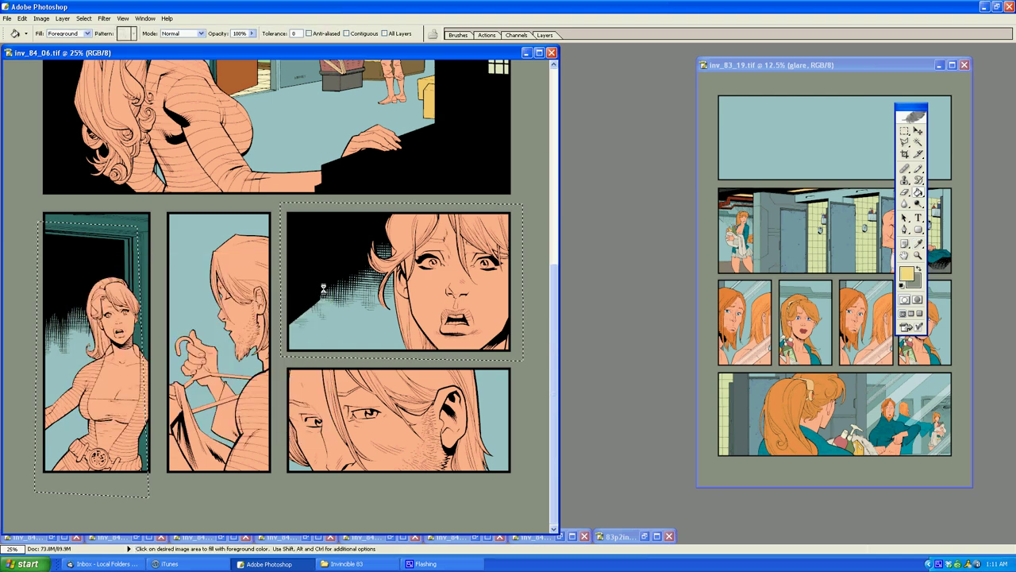
{"action": "left_click", "coordinate": [321, 284]}
{"action": "left_click", "coordinate": [83, 18]}
{"action": "left_click", "coordinate": [99, 38]}
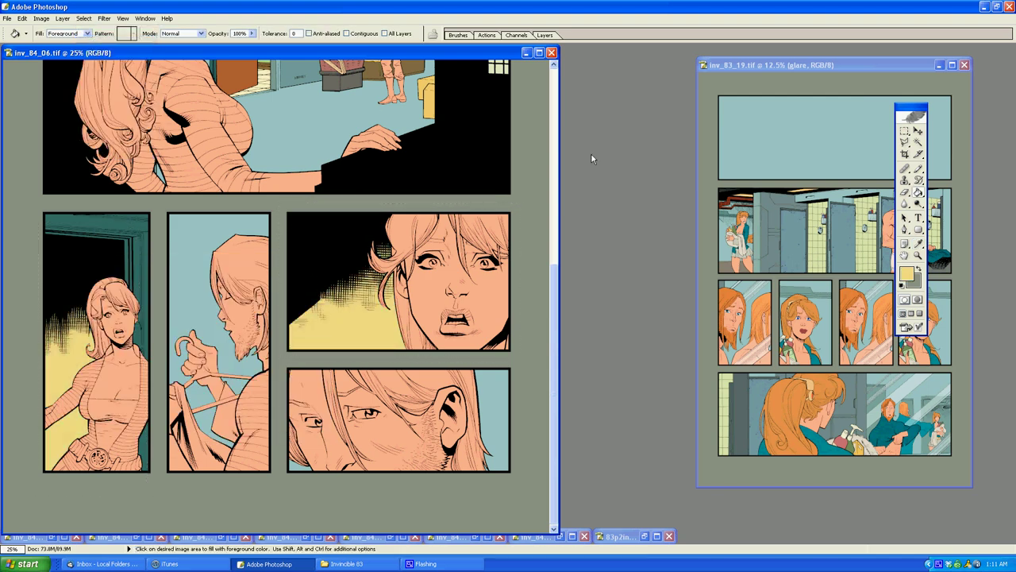
Step: Lasso the lower-left corner of the empty top panel, repaint its stray pale patch with the panel's light teal and drop the selection
{"action": "left_click", "coordinate": [918, 256]}
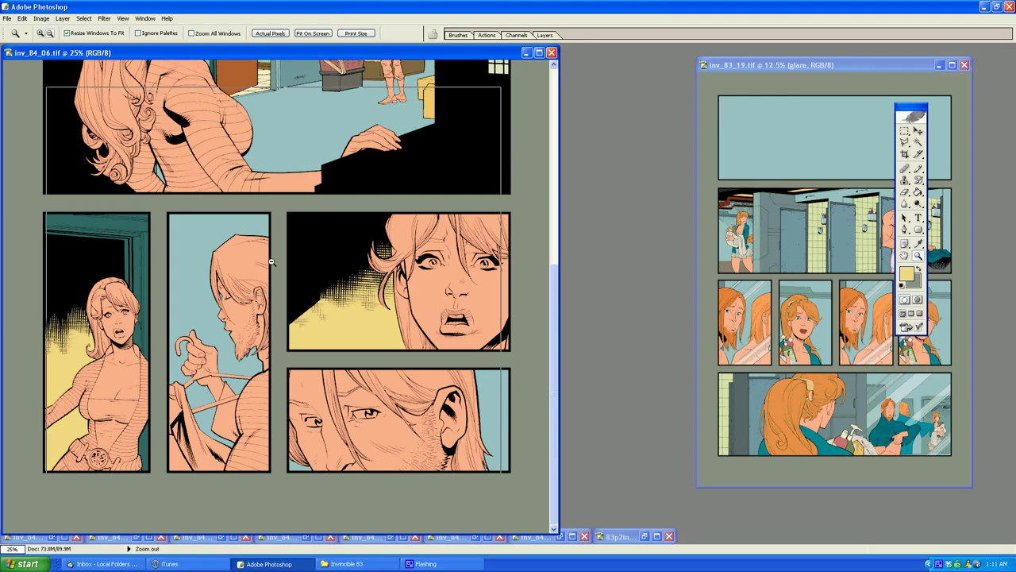
{"action": "left_click", "coordinate": [238, 246], "text": "alt"}
{"action": "left_click", "coordinate": [158, 301]}
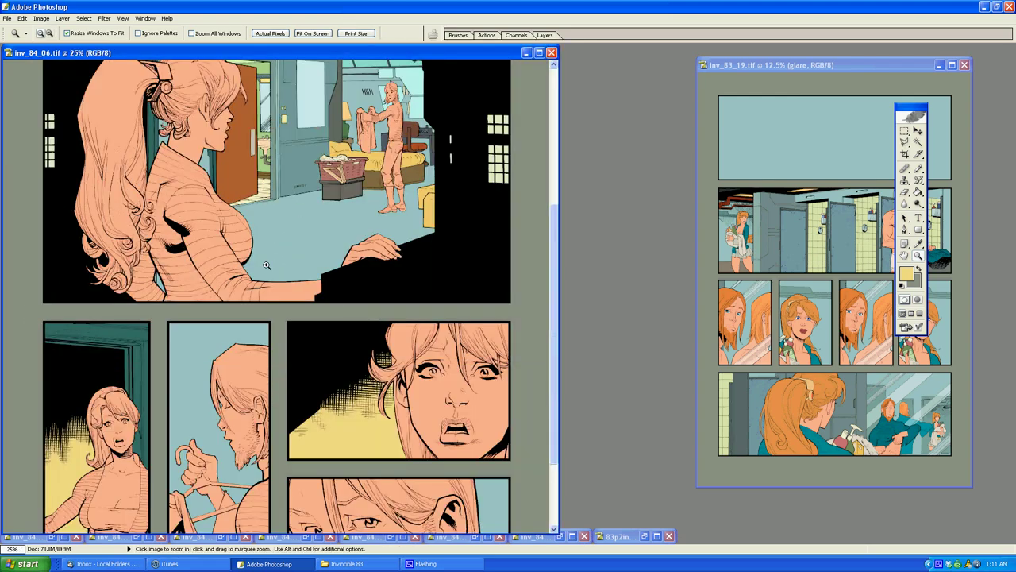
{"action": "left_click", "coordinate": [253, 254], "text": "alt"}
{"action": "key", "text": "alt"}
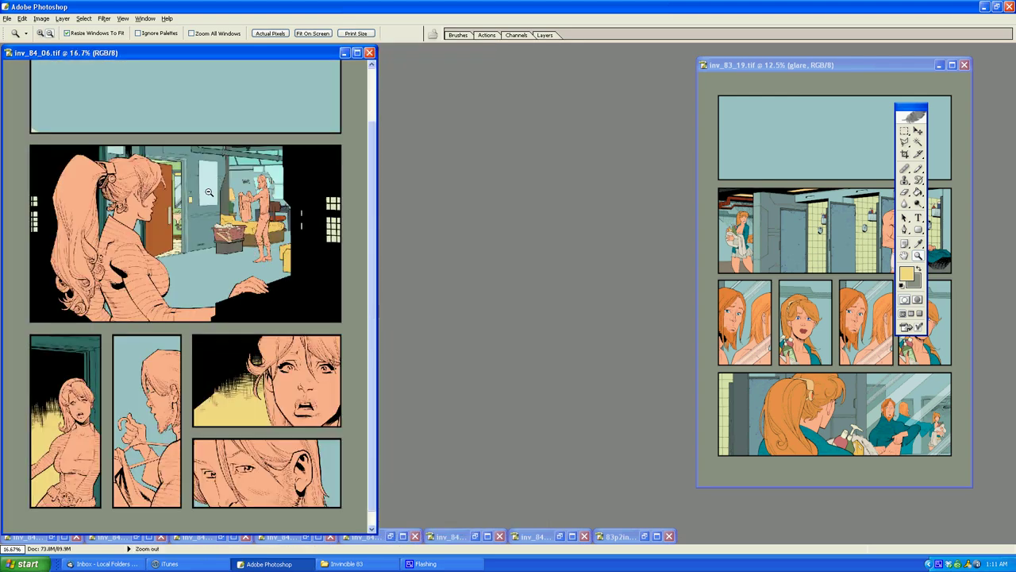
{"action": "key", "text": "l"}
{"action": "left_click", "coordinate": [63, 20]}
{"action": "key", "text": "l"}
{"action": "left_click", "coordinate": [23, 140]}
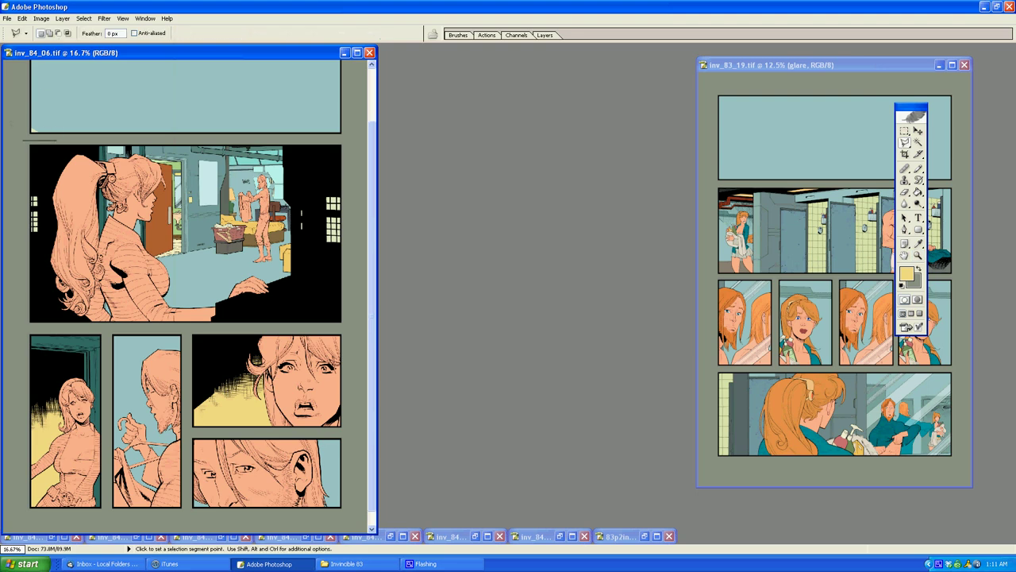
{"action": "double_click", "coordinate": [42, 100]}
{"action": "key", "text": "g"}
{"action": "left_click", "coordinate": [57, 110], "text": "alt"}
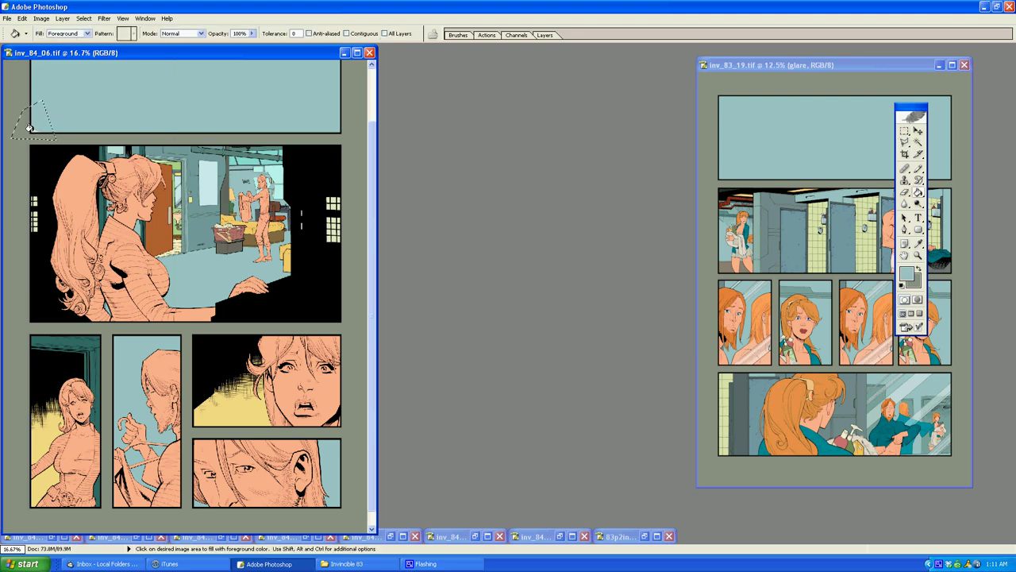
{"action": "left_click", "coordinate": [83, 17]}
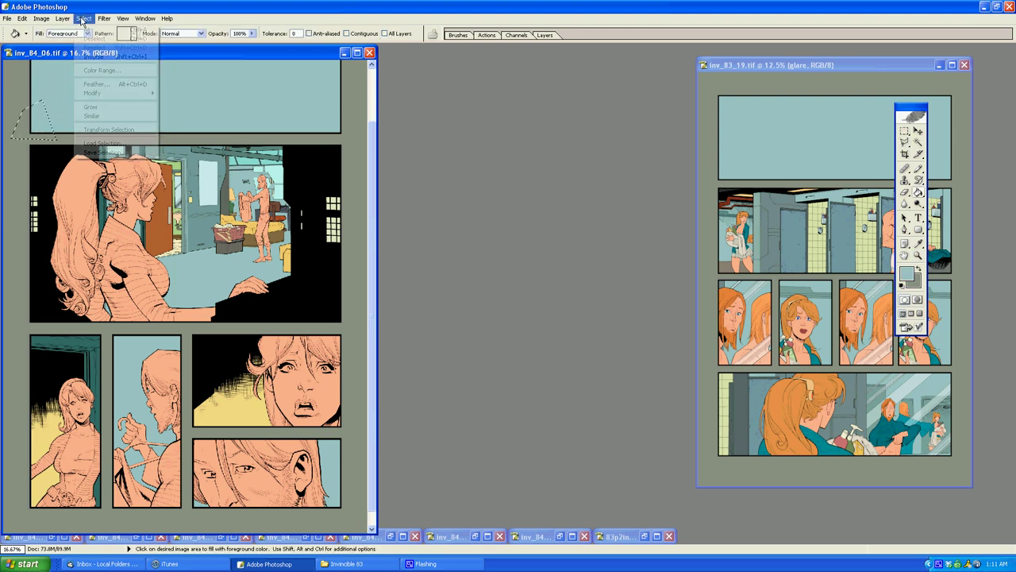
{"action": "left_click", "coordinate": [99, 39]}
{"action": "left_click", "coordinate": [917, 255]}
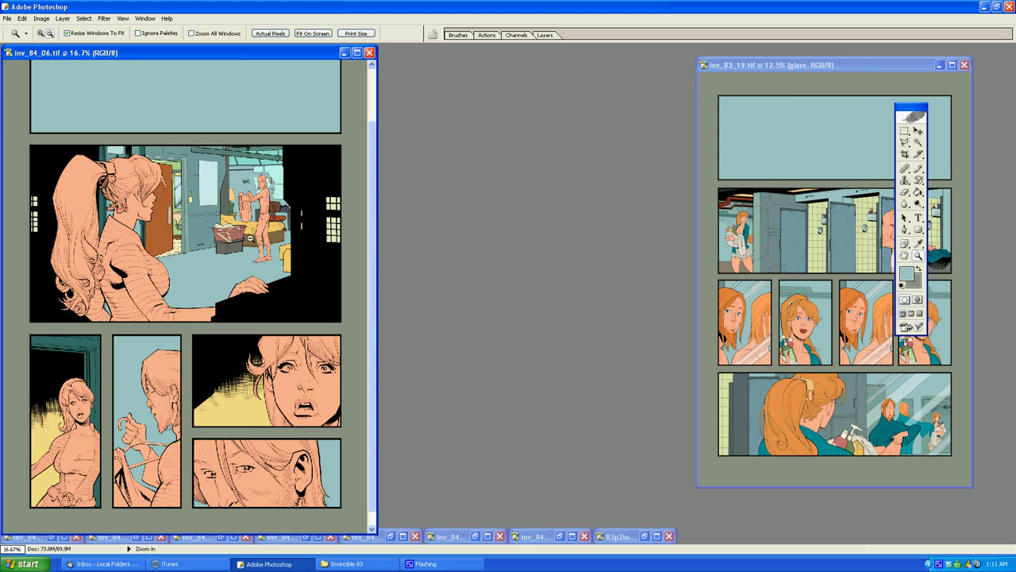
Step: Lasso the small piece of the held-up shirt showing between the man's hand and forearm in the bedroom panel
{"action": "left_click", "coordinate": [218, 234], "text": "alt"}
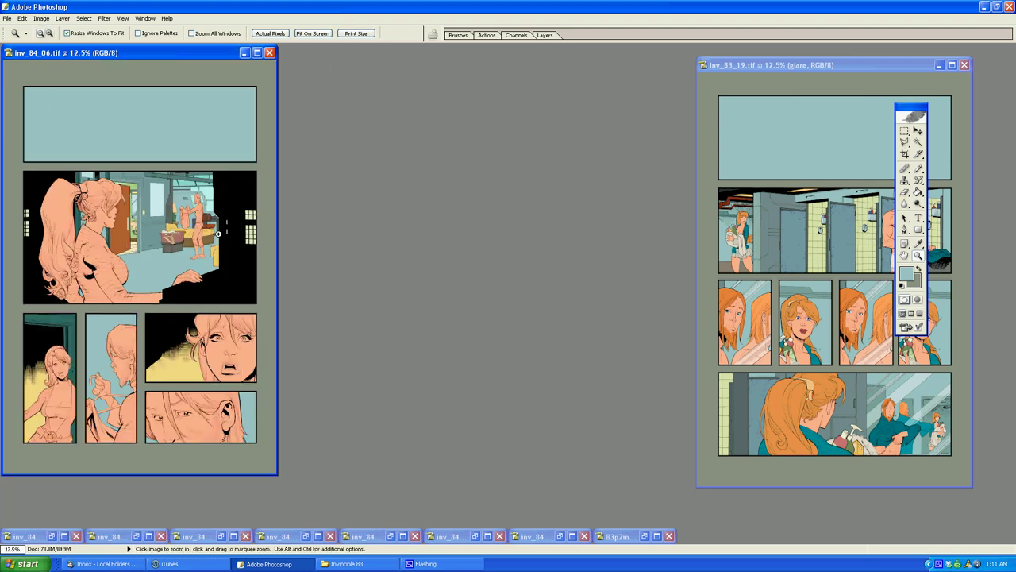
{"action": "left_click", "coordinate": [137, 279]}
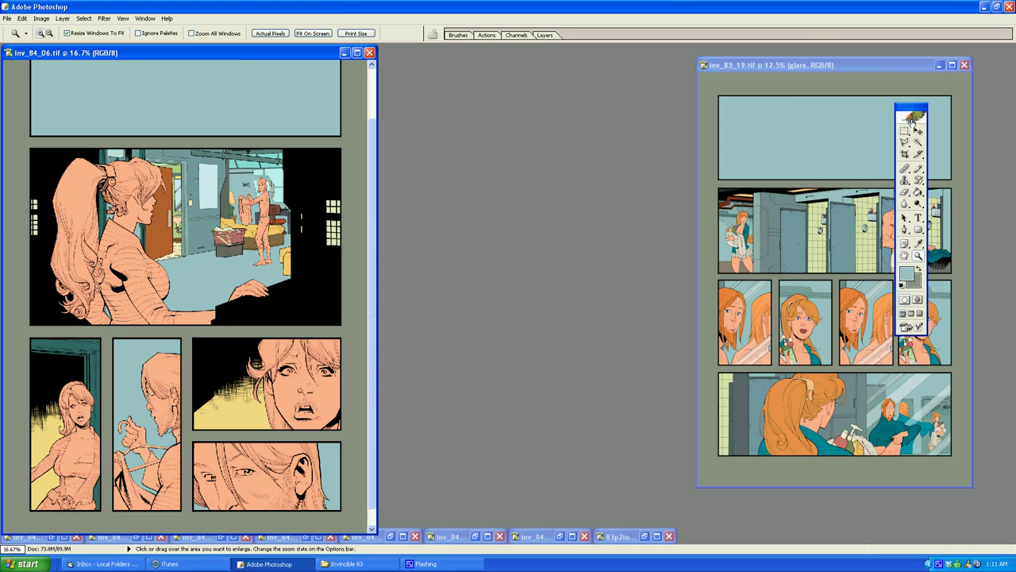
{"action": "left_click", "coordinate": [919, 142]}
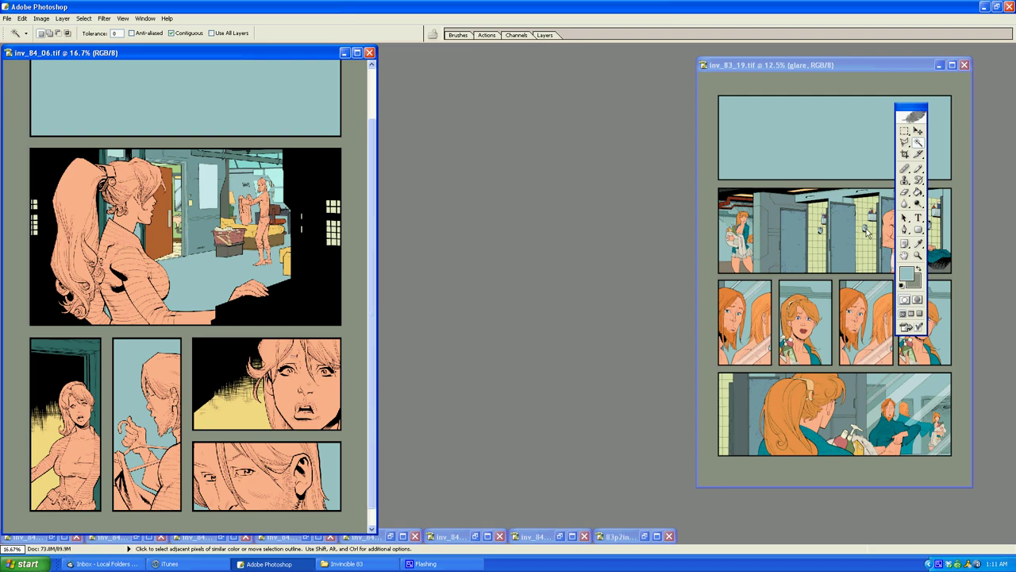
{"action": "left_click", "coordinate": [918, 255]}
{"action": "left_click", "coordinate": [346, 227]}
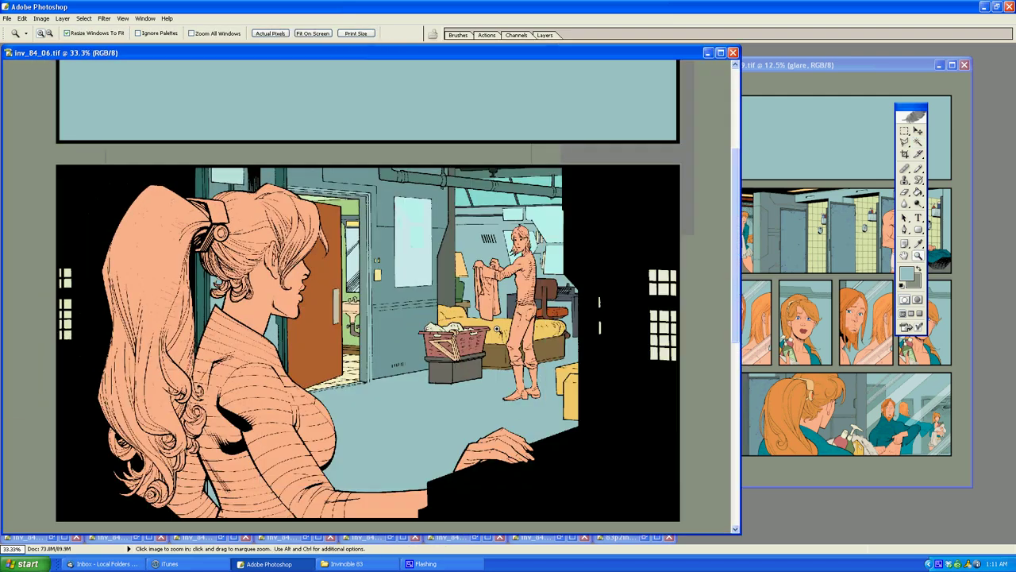
{"action": "left_click", "coordinate": [496, 328]}
{"action": "left_click", "coordinate": [496, 328]}
{"action": "left_click", "coordinate": [496, 328]}
{"action": "left_click", "coordinate": [464, 235]}
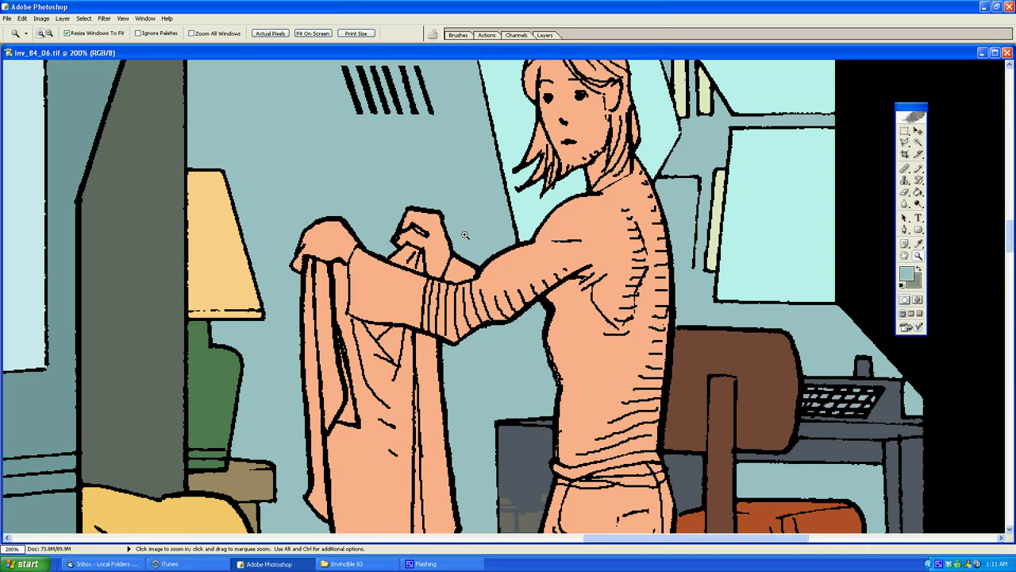
{"action": "left_click", "coordinate": [386, 257]}
{"action": "key", "text": "l"}
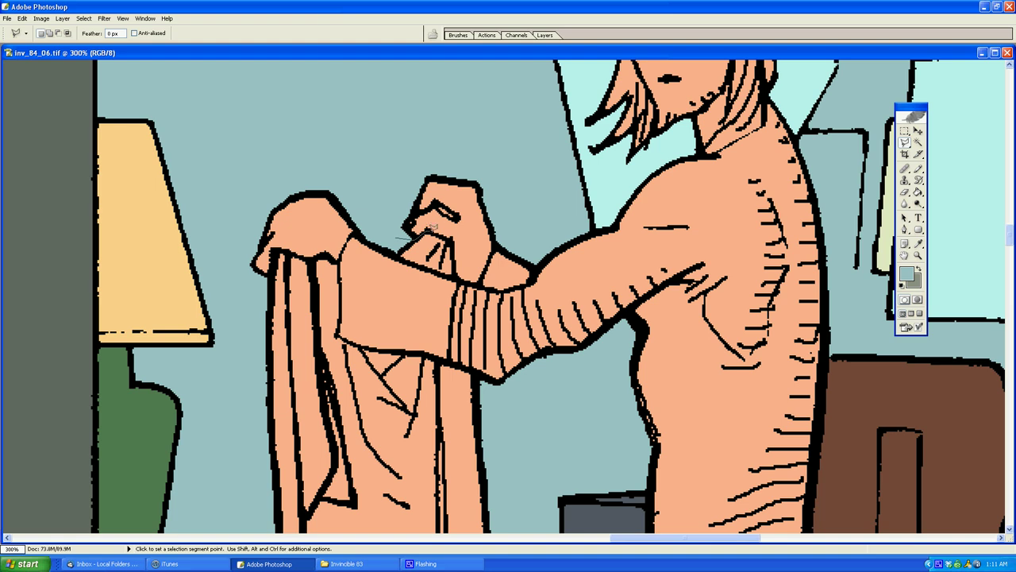
{"action": "left_click", "coordinate": [429, 231]}
{"action": "left_click", "coordinate": [453, 240]}
{"action": "left_click", "coordinate": [456, 278]}
{"action": "left_click", "coordinate": [404, 261]}
{"action": "double_click", "coordinate": [389, 251]}
Step: Set the foreground color to a burnt orange and fill the selected piece of shirt with it
{"action": "left_click", "coordinate": [905, 274]}
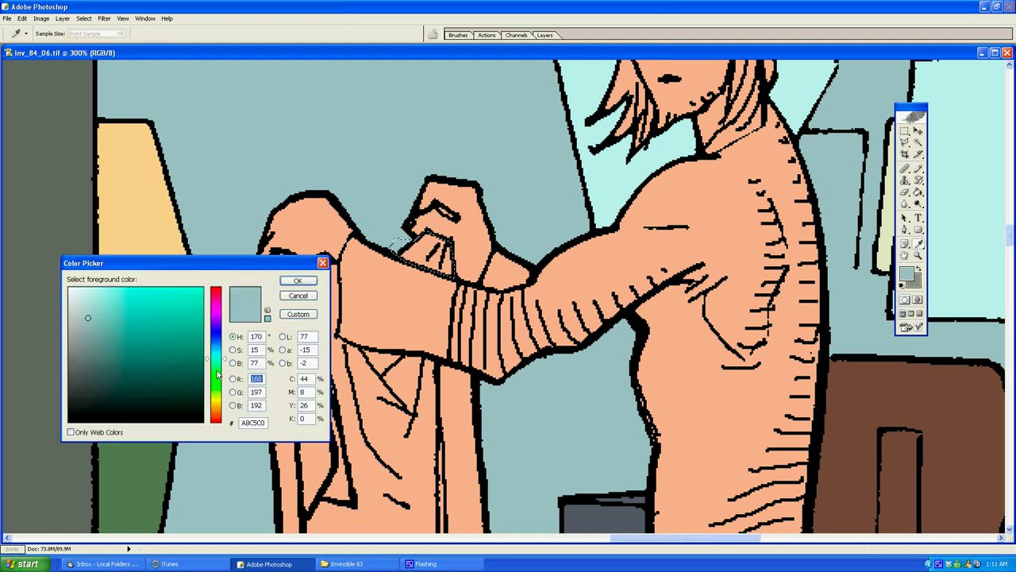
{"action": "left_click", "coordinate": [218, 374]}
{"action": "left_click", "coordinate": [98, 306]}
{"action": "left_click", "coordinate": [217, 415]}
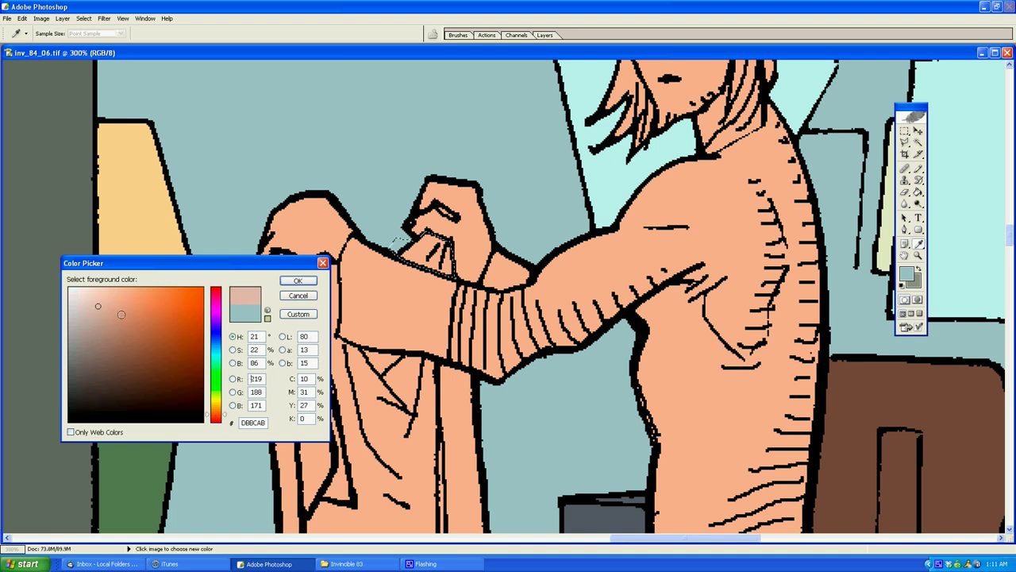
{"action": "left_click", "coordinate": [166, 325]}
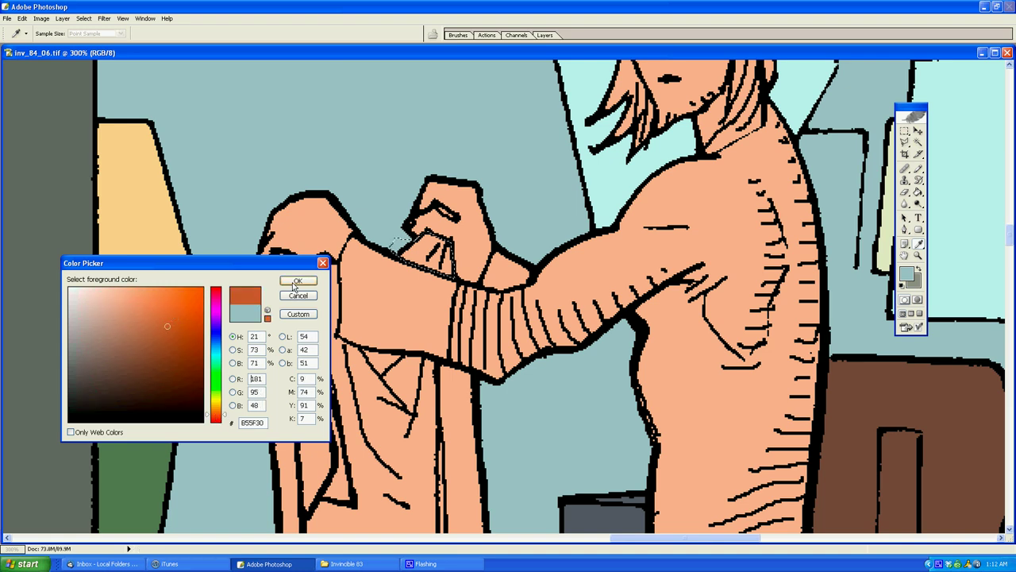
{"action": "left_click", "coordinate": [295, 285]}
{"action": "key", "text": "g"}
{"action": "left_click", "coordinate": [424, 255]}
Step: Lasso the rest of the shirt hanging below the man's hands and sleeve and fill it with the burnt orange
{"action": "key", "text": "l"}
{"action": "left_click", "coordinate": [253, 343]}
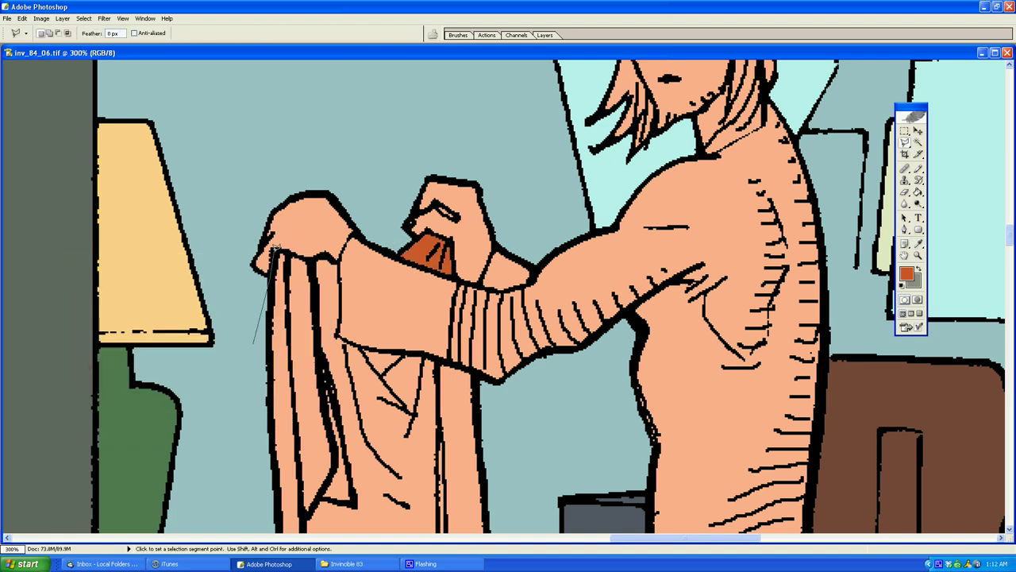
{"action": "left_click", "coordinate": [337, 259]}
{"action": "left_click", "coordinate": [338, 335]}
{"action": "left_click", "coordinate": [474, 373]}
{"action": "left_click", "coordinate": [491, 390]}
{"action": "scroll", "coordinate": [491, 390], "scroll_direction": "down", "scroll_amount": 5}
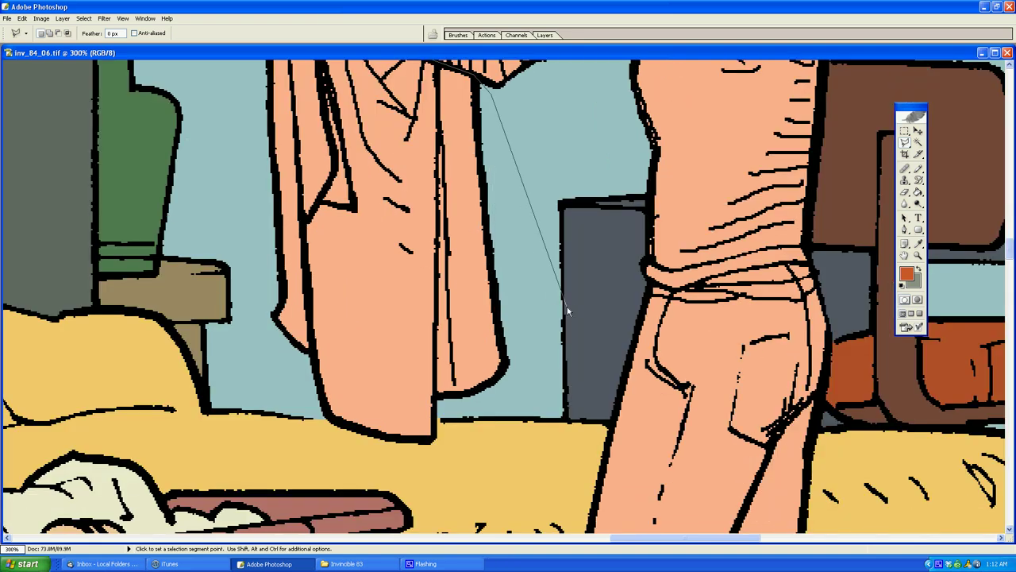
{"action": "left_click", "coordinate": [575, 316]}
{"action": "left_click", "coordinate": [523, 465]}
{"action": "left_click", "coordinate": [229, 465]}
{"action": "scroll", "coordinate": [227, 325], "scroll_direction": "up", "scroll_amount": 1}
{"action": "left_click", "coordinate": [229, 192]}
{"action": "key", "text": "alt+BackSpace"}
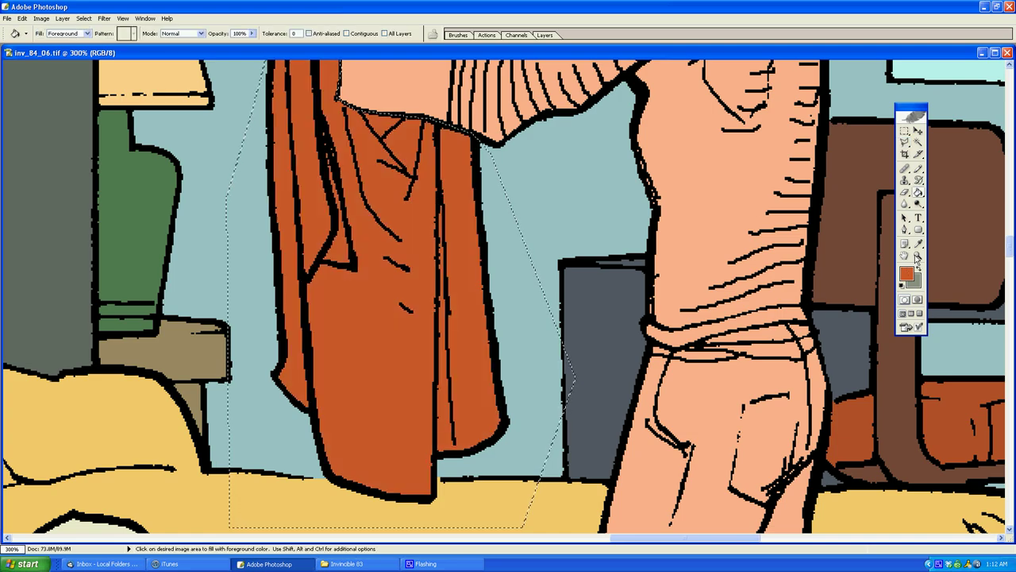
Step: Lasso the draped shirt on the hanger in the bearded man's narrow panel and fill it with the burnt orange
{"action": "key", "text": "z"}
{"action": "left_click", "coordinate": [405, 299], "text": "alt"}
{"action": "left_click", "coordinate": [405, 299], "text": "alt"}
{"action": "left_click", "coordinate": [405, 299], "text": "alt"}
{"action": "left_click", "coordinate": [413, 319]}
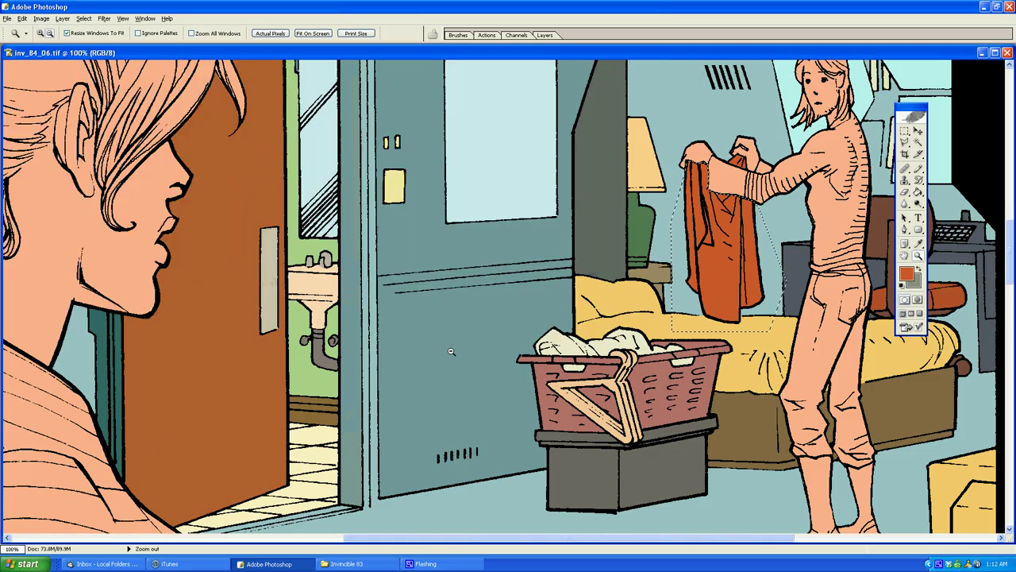
{"action": "left_click", "coordinate": [494, 349], "text": "alt"}
{"action": "left_click", "coordinate": [448, 355], "text": "alt"}
{"action": "left_click", "coordinate": [431, 363], "text": "alt"}
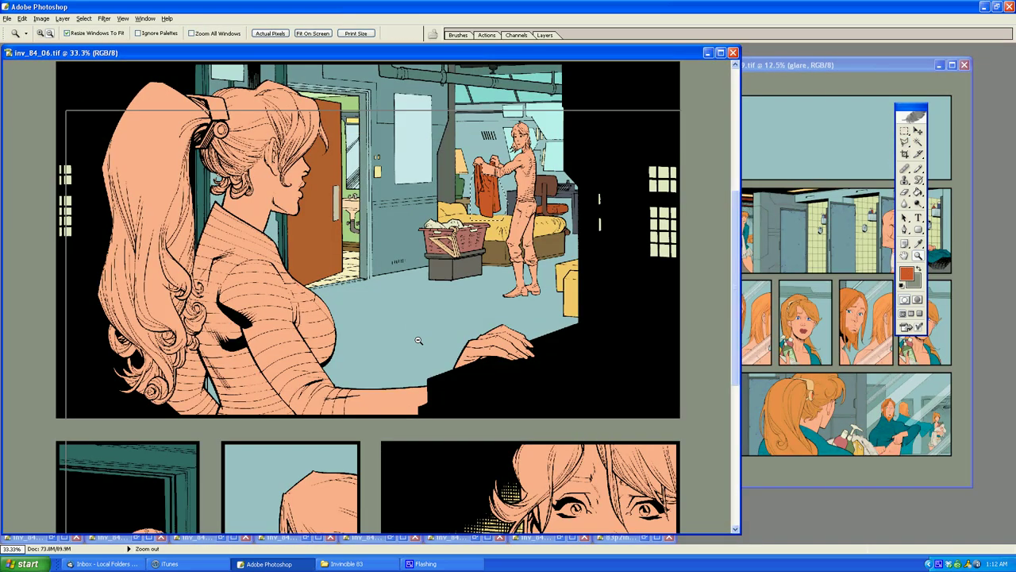
{"action": "left_click", "coordinate": [417, 340], "text": "alt"}
{"action": "left_click", "coordinate": [273, 396]}
{"action": "left_click", "coordinate": [338, 393]}
{"action": "left_click", "coordinate": [437, 395]}
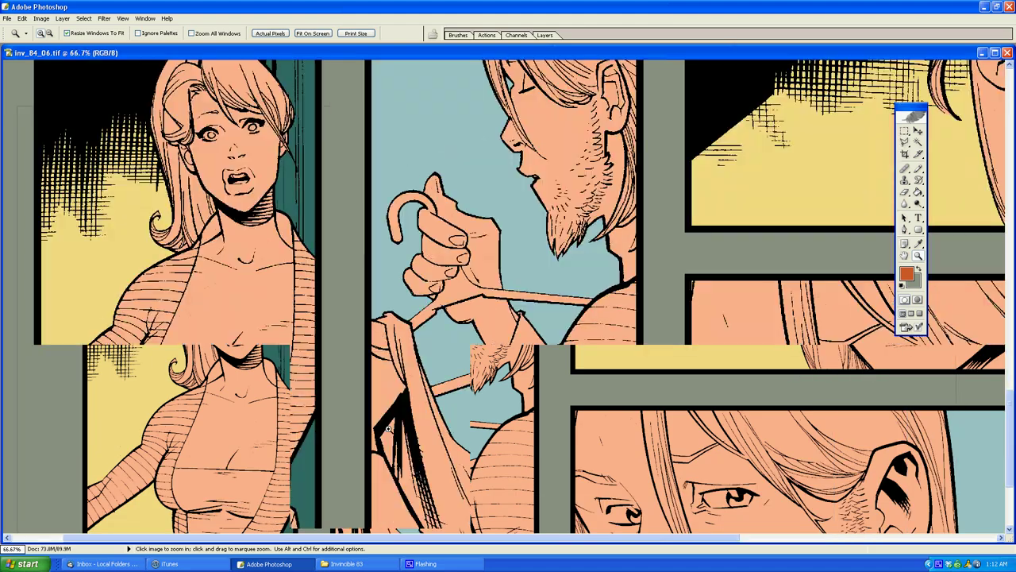
{"action": "left_click", "coordinate": [389, 449]}
{"action": "key", "text": "l"}
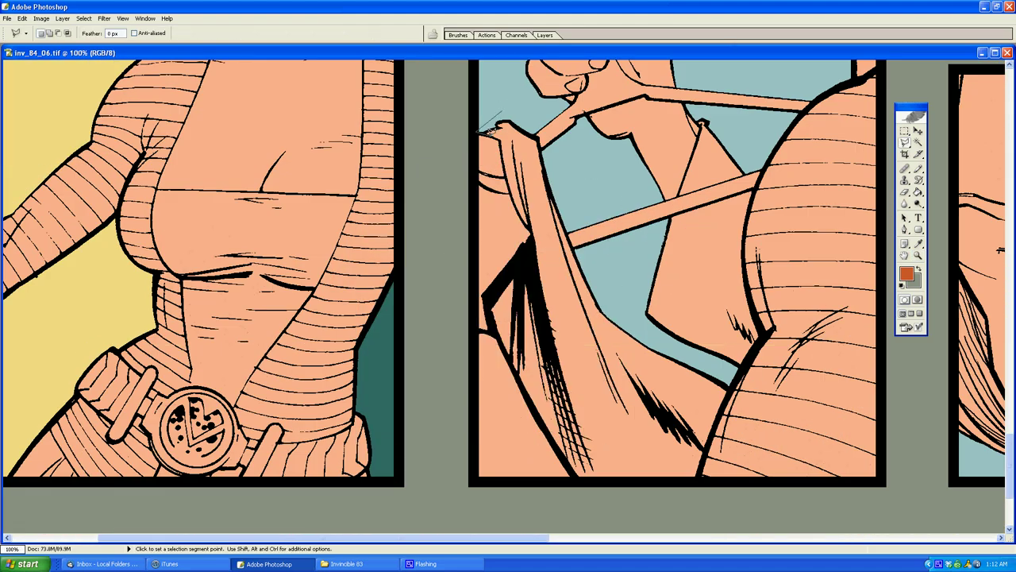
{"action": "left_click", "coordinate": [482, 131]}
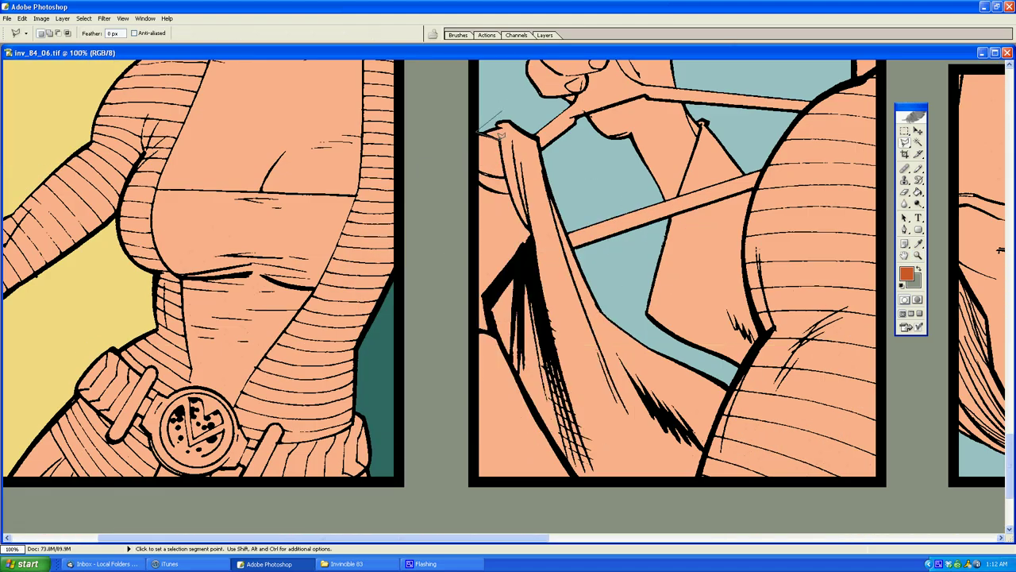
{"action": "left_click", "coordinate": [531, 232]}
{"action": "left_click", "coordinate": [532, 249]}
{"action": "left_click", "coordinate": [516, 274]}
{"action": "left_click", "coordinate": [510, 358]}
{"action": "left_click", "coordinate": [589, 496]}
{"action": "left_click", "coordinate": [694, 491]}
{"action": "left_click", "coordinate": [733, 379]}
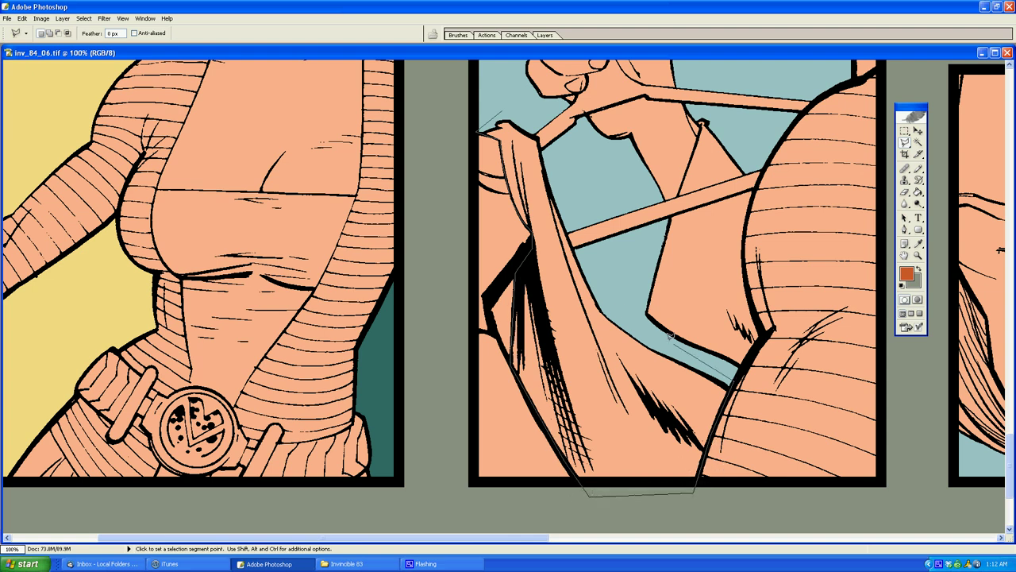
{"action": "left_click", "coordinate": [612, 308]}
{"action": "left_click", "coordinate": [577, 250]}
{"action": "left_click", "coordinate": [565, 230]}
{"action": "left_click", "coordinate": [556, 182]}
{"action": "left_click", "coordinate": [542, 155]}
{"action": "left_click", "coordinate": [539, 141]}
{"action": "left_click", "coordinate": [527, 126]}
{"action": "left_click", "coordinate": [503, 111]}
{"action": "key", "text": "g"}
{"action": "left_click", "coordinate": [526, 145]}
Step: Lasso the remaining sliver of shirt beside the black folds at the panel's left edge and fill it burnt orange
{"action": "key", "text": "l"}
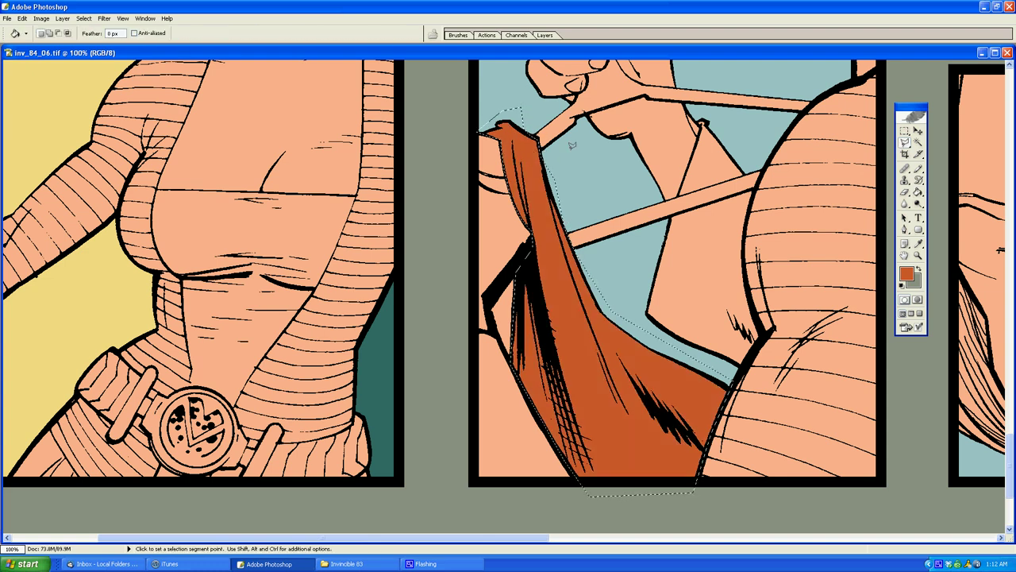
{"action": "left_click", "coordinate": [633, 173]}
{"action": "left_click", "coordinate": [622, 230]}
{"action": "left_click", "coordinate": [590, 199]}
{"action": "left_click", "coordinate": [524, 252]}
{"action": "left_click", "coordinate": [482, 304]}
{"action": "left_click", "coordinate": [513, 367]}
{"action": "double_click", "coordinate": [541, 346]}
{"action": "key", "text": "g"}
{"action": "left_click", "coordinate": [503, 316]}
{"action": "key", "text": "l"}
{"action": "left_click", "coordinate": [592, 163]}
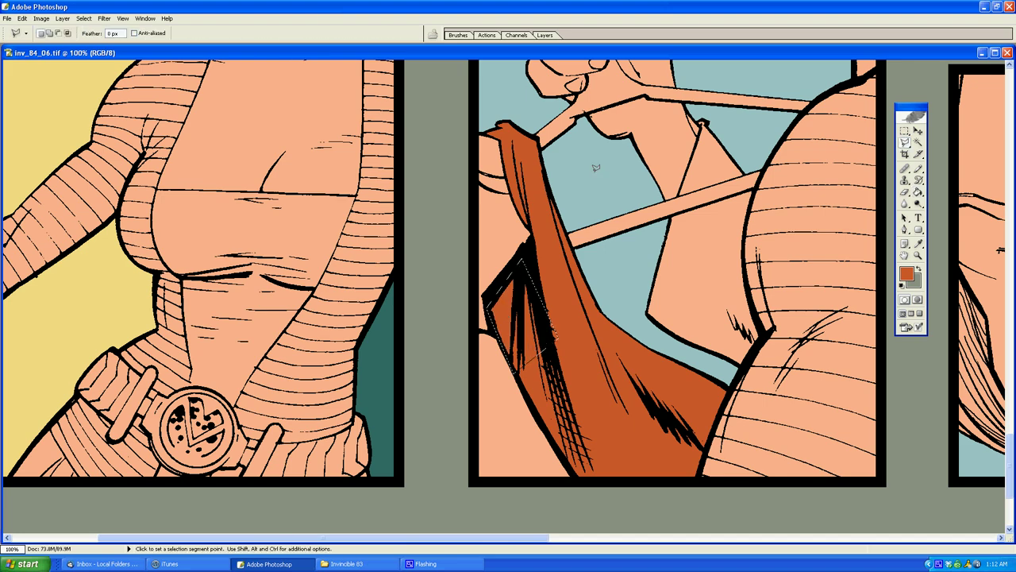
{"action": "scroll", "coordinate": [597, 166], "scroll_direction": "up", "scroll_amount": 3}
{"action": "left_click", "coordinate": [573, 324]}
{"action": "double_click", "coordinate": [615, 316]}
Step: Lasso the hanger's upper arms, from the shirt through the man's grip to his striped shoulder
{"action": "left_click", "coordinate": [921, 254]}
{"action": "left_click_drag", "start_coordinate": [603, 325], "coordinate": [629, 343]}
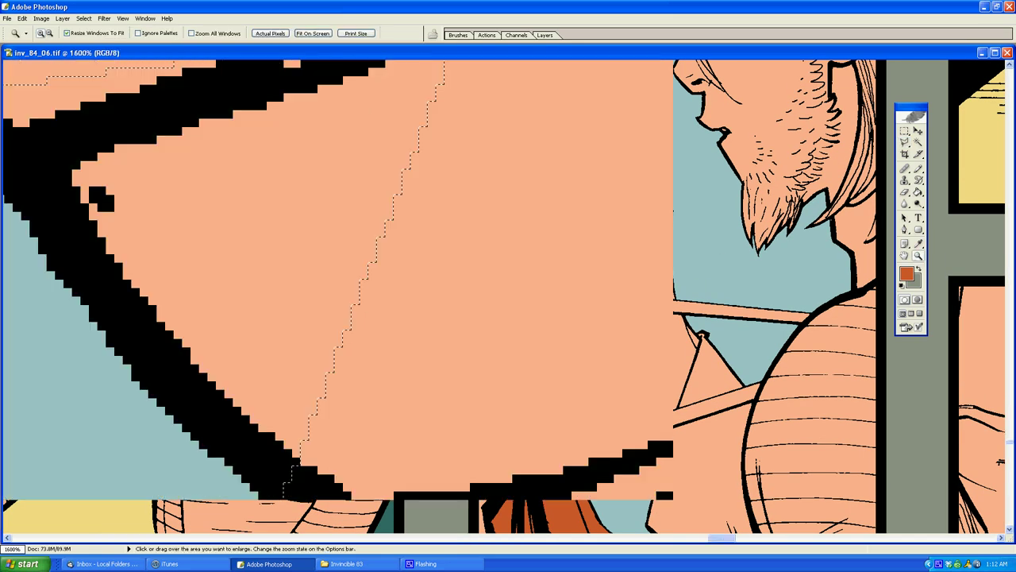
{"action": "left_click", "coordinate": [284, 35]}
{"action": "key", "text": "ctrl+plus"}
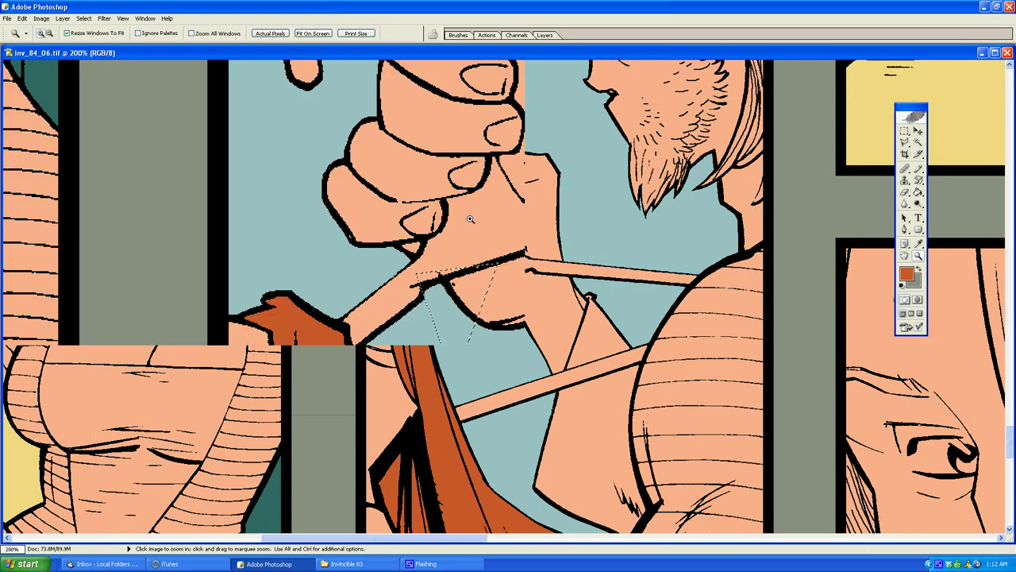
{"action": "key", "text": "l"}
{"action": "left_click", "coordinate": [490, 159]}
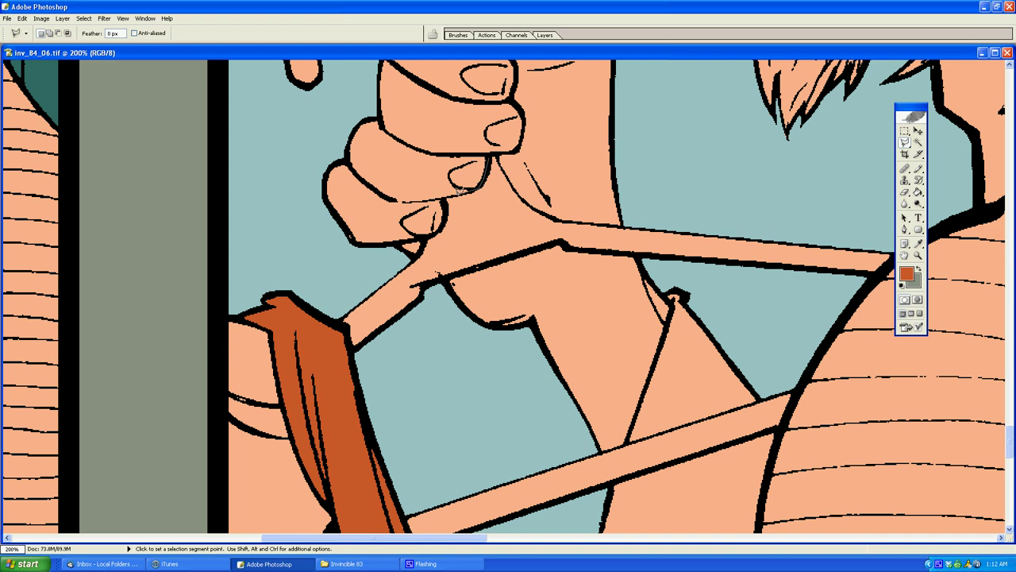
{"action": "left_click", "coordinate": [414, 254]}
{"action": "left_click", "coordinate": [347, 289]}
{"action": "left_click", "coordinate": [323, 326]}
{"action": "left_click", "coordinate": [333, 395]}
{"action": "left_click", "coordinate": [414, 357]}
{"action": "left_click", "coordinate": [442, 276]}
{"action": "left_click", "coordinate": [562, 244]}
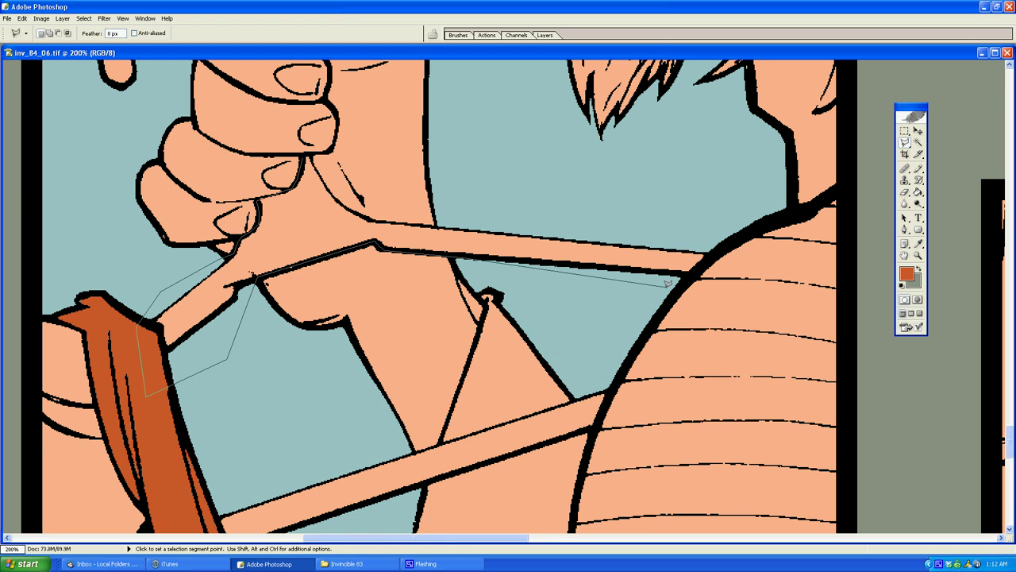
{"action": "left_click", "coordinate": [659, 291]}
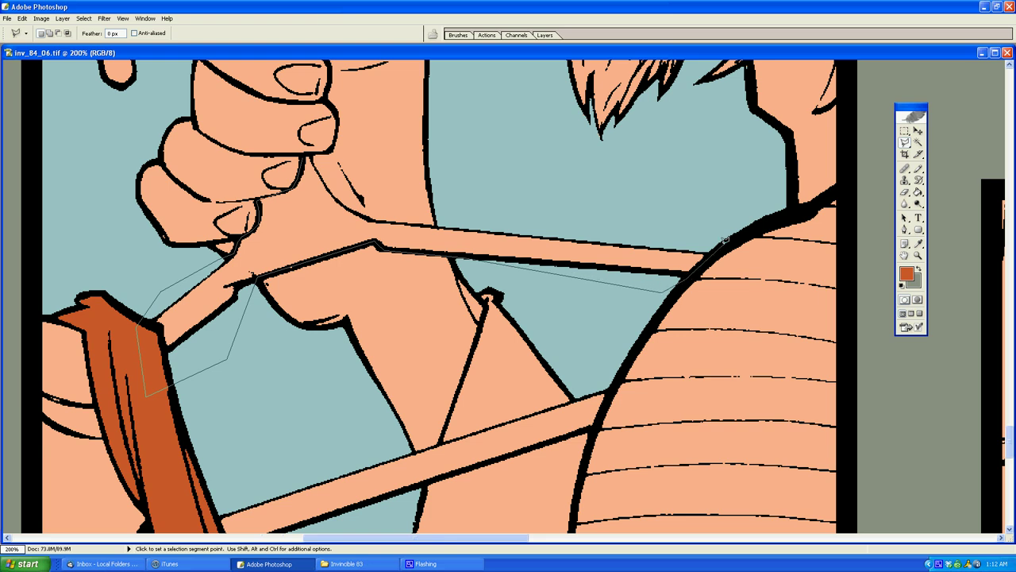
{"action": "left_click", "coordinate": [725, 239]}
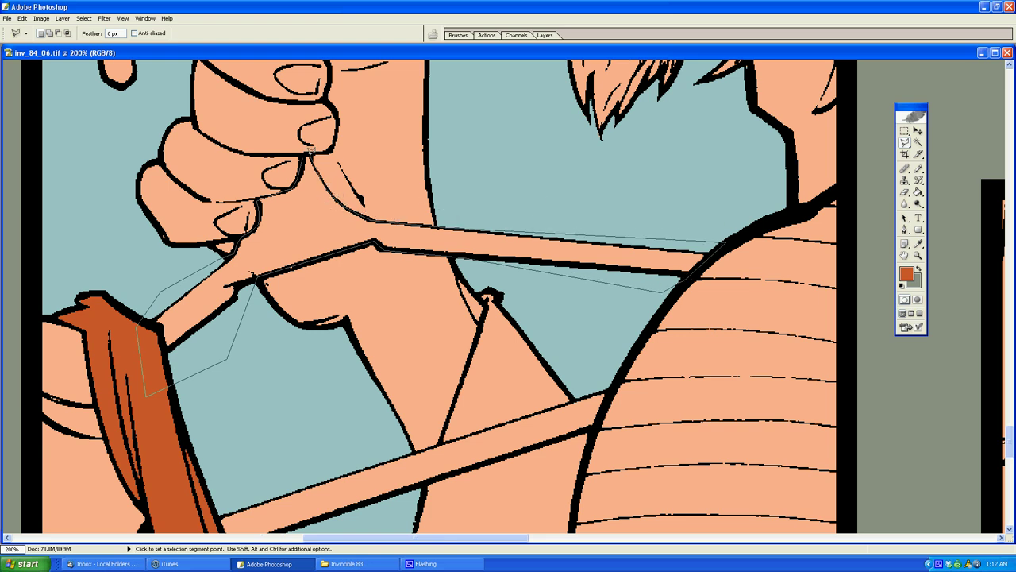
{"action": "double_click", "coordinate": [304, 173]}
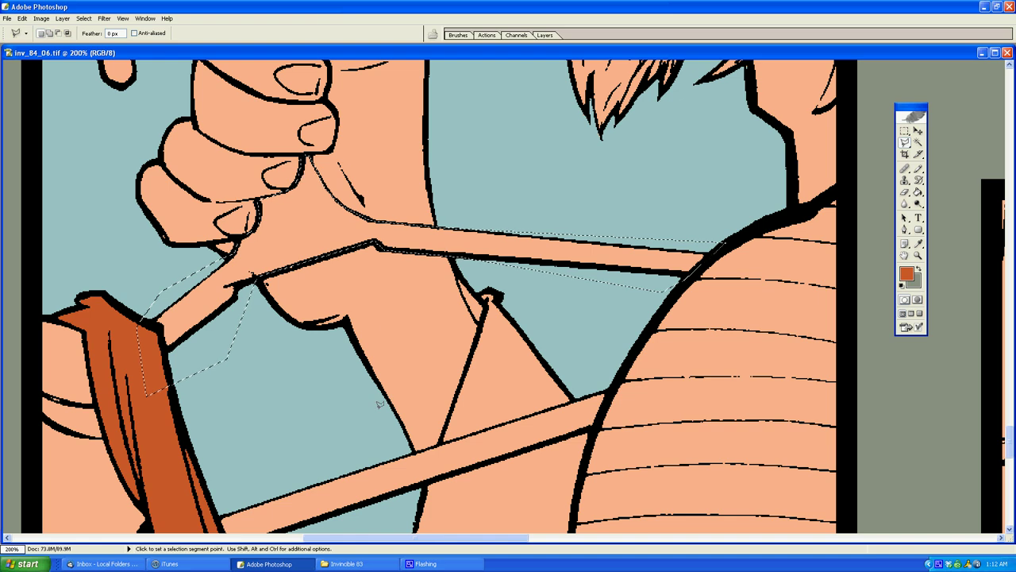
Step: Add the hanger's lower bar, between the shirt and the man's striped sleeve, to the selection
{"action": "left_click", "coordinate": [310, 449]}
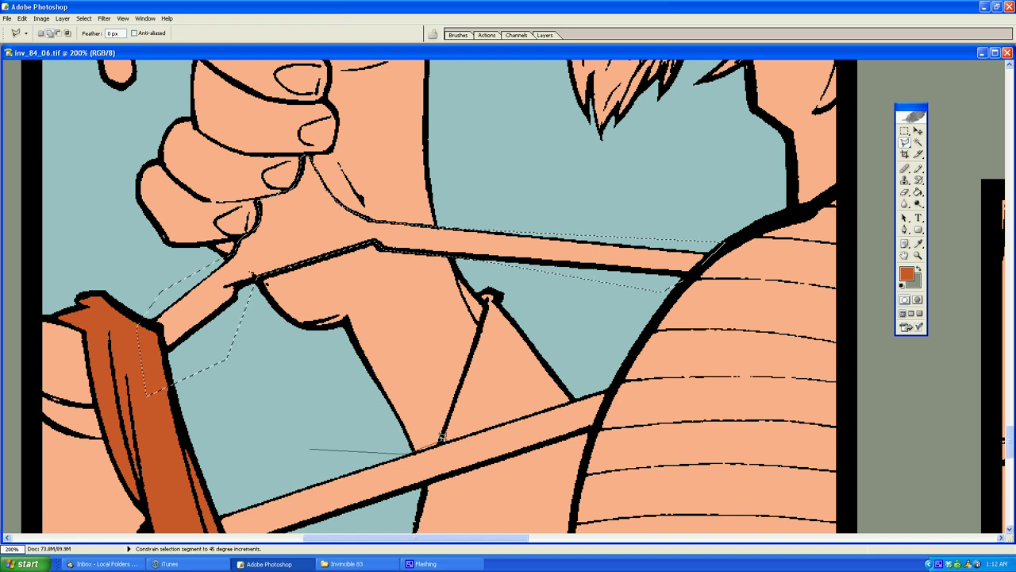
{"action": "left_click", "coordinate": [573, 398]}
{"action": "left_click", "coordinate": [616, 369]}
{"action": "left_click", "coordinate": [590, 430]}
{"action": "scroll", "coordinate": [519, 529], "scroll_direction": "down", "scroll_amount": 3}
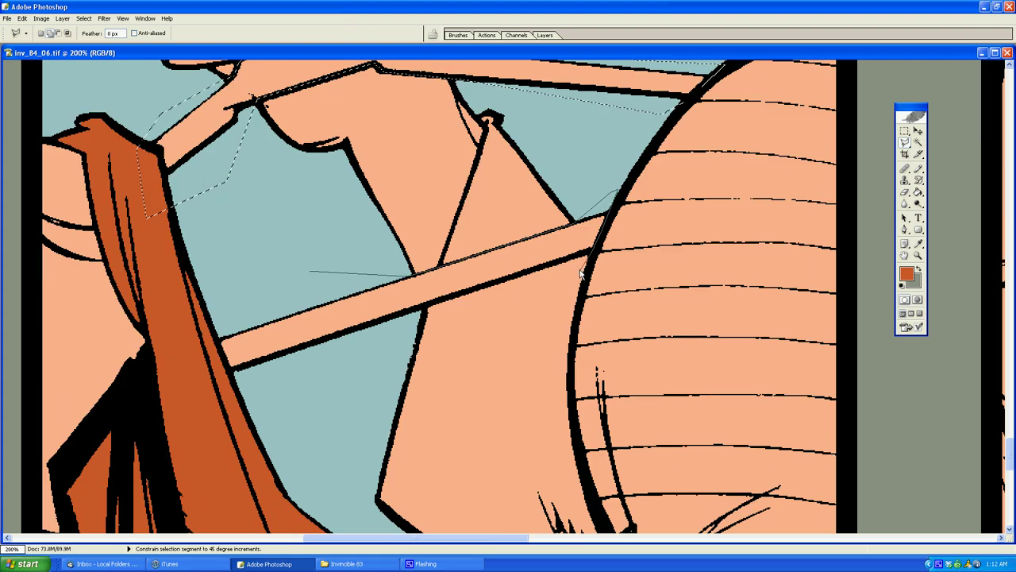
{"action": "left_click", "coordinate": [422, 309]}
{"action": "left_click", "coordinate": [310, 387]}
{"action": "left_click", "coordinate": [194, 401]}
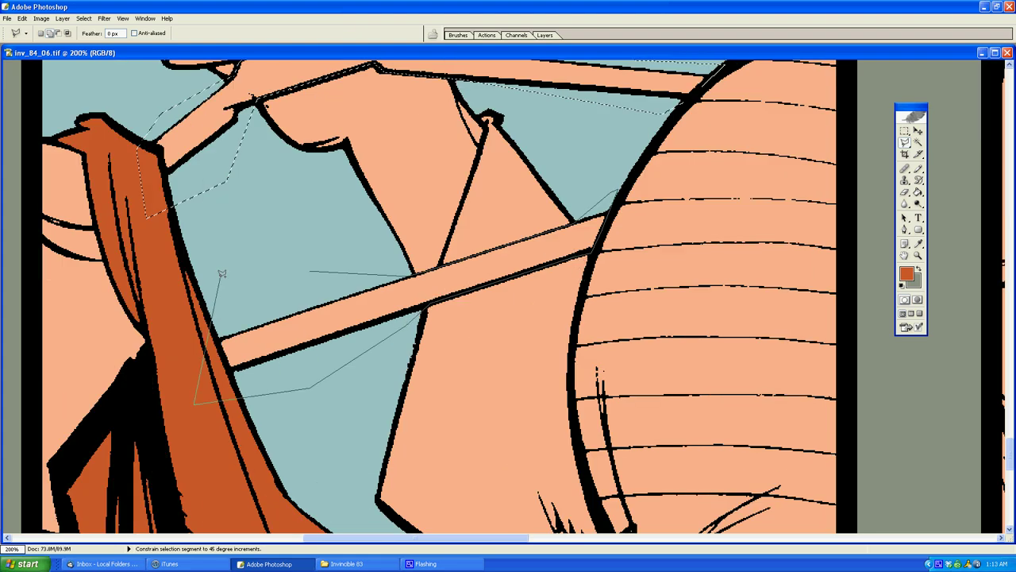
{"action": "left_click", "coordinate": [221, 274]}
Step: Add the hanger's curved hook above the man's fist to the selection
{"action": "scroll", "coordinate": [1010, 449], "scroll_direction": "up", "scroll_amount": 3}
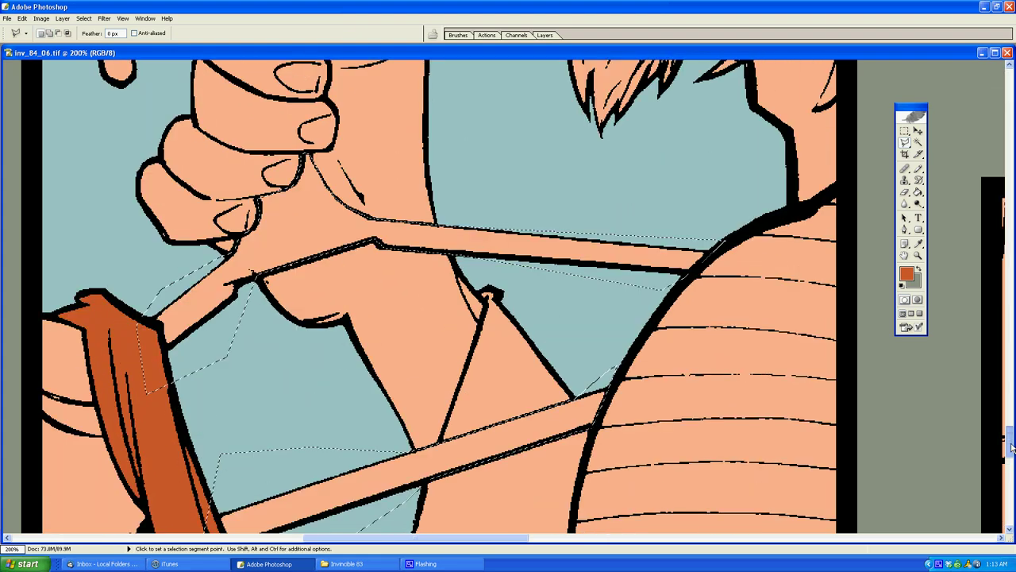
{"action": "scroll", "coordinate": [1011, 449], "scroll_direction": "up", "scroll_amount": 5}
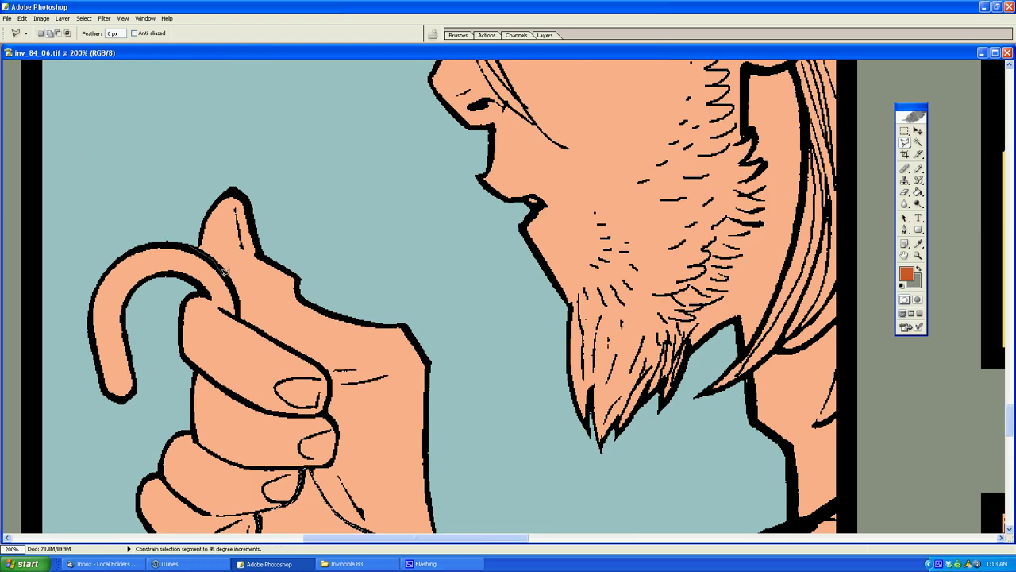
{"action": "mouse_move", "coordinate": [189, 290]}
{"action": "left_mouse_down"}
{"action": "mouse_move", "coordinate": [58, 293]}
{"action": "mouse_move", "coordinate": [145, 203]}
{"action": "left_mouse_up"}
Step: Set the foreground color to a light tan by sampling and fill the selected hanger parts with it
{"action": "key", "text": "z"}
{"action": "left_click", "coordinate": [602, 268], "text": "alt"}
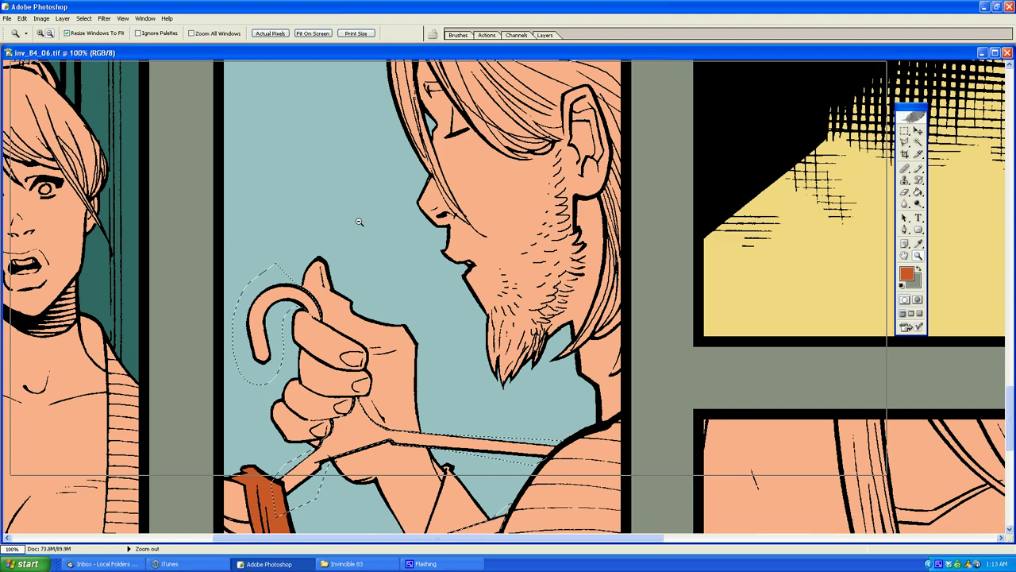
{"action": "left_click", "coordinate": [361, 224], "text": "alt"}
{"action": "left_click", "coordinate": [359, 211], "text": "alt"}
{"action": "left_click", "coordinate": [360, 191], "text": "alt"}
{"action": "left_click", "coordinate": [359, 188], "text": "alt"}
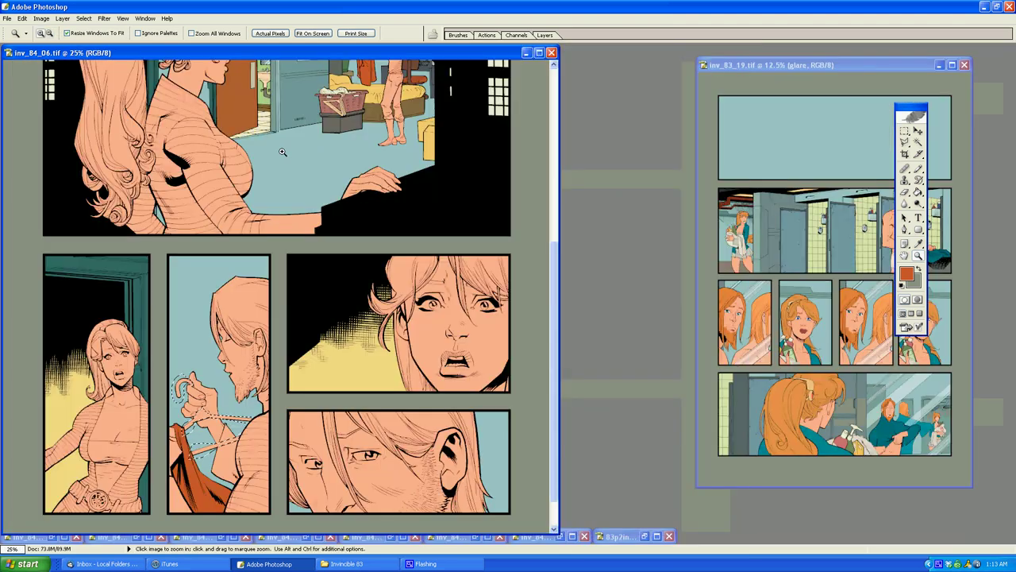
{"action": "key", "text": "g"}
{"action": "left_click", "coordinate": [244, 317], "text": "alt"}
{"action": "key", "text": "l"}
{"action": "left_click", "coordinate": [341, 369]}
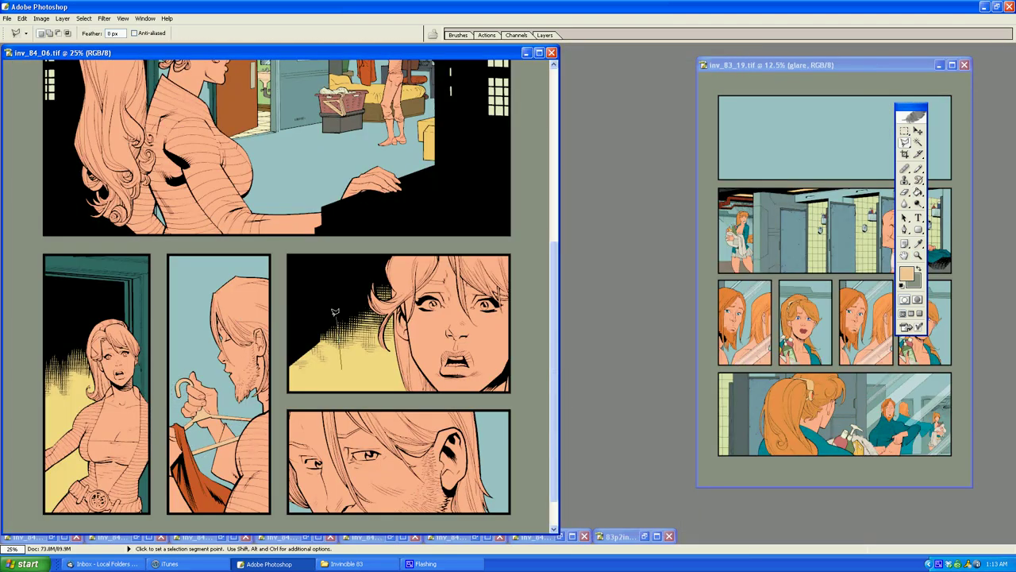
{"action": "left_click", "coordinate": [333, 316]}
{"action": "double_click", "coordinate": [302, 312]}
{"action": "left_click", "coordinate": [87, 21]}
{"action": "left_click", "coordinate": [95, 38]}
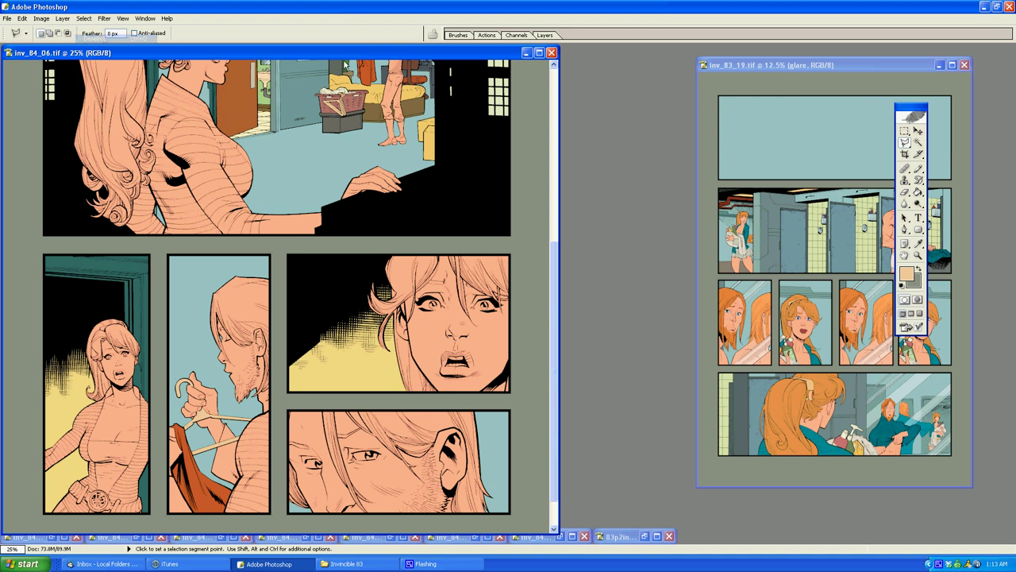
Step: Select the flat skin tone of all figures across the panels using the Magic Wand with Contiguous turned off
{"action": "key", "text": "z"}
{"action": "left_click", "coordinate": [284, 240], "text": "alt"}
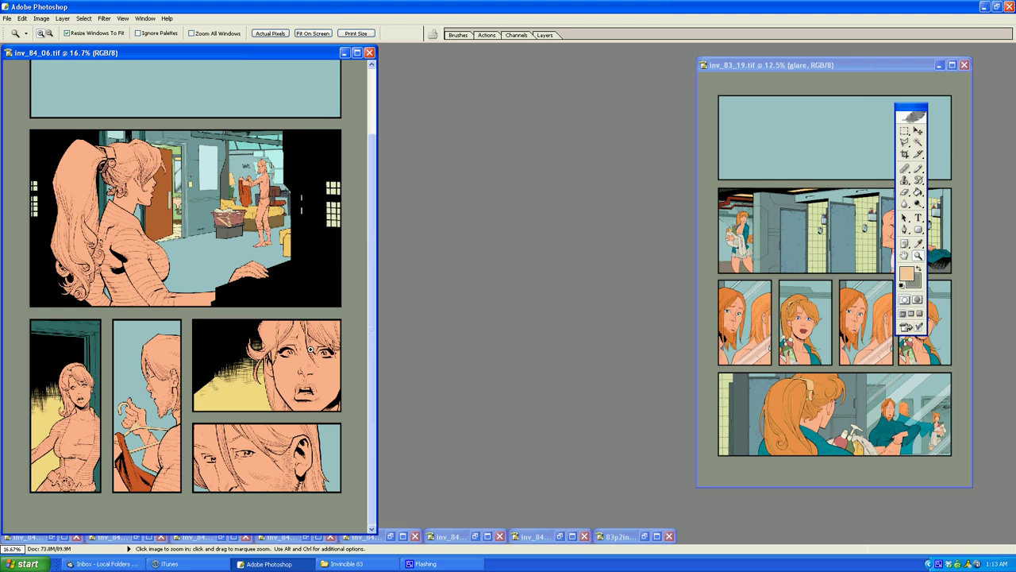
{"action": "left_click", "coordinate": [918, 142]}
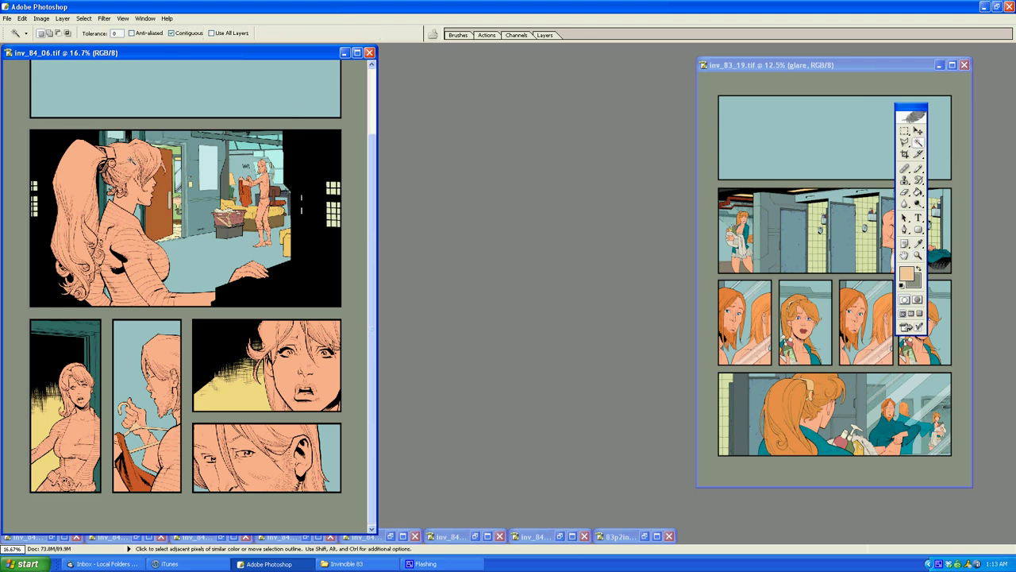
{"action": "left_click", "coordinate": [134, 181]}
{"action": "left_click", "coordinate": [288, 349]}
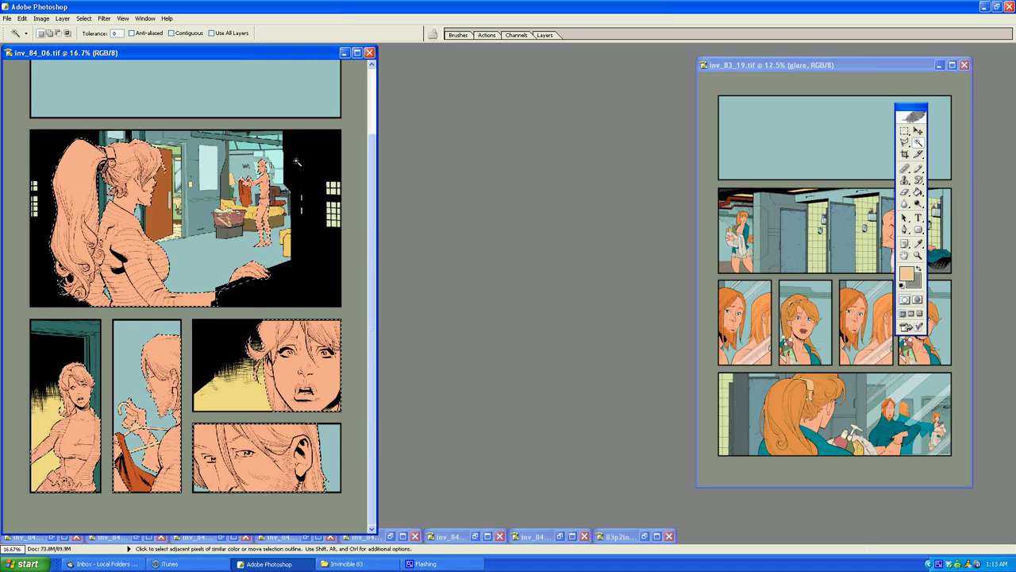
Step: Add a new alpha channel to inv_84_06.tif while keeping the figures selected
{"action": "left_click", "coordinate": [488, 35]}
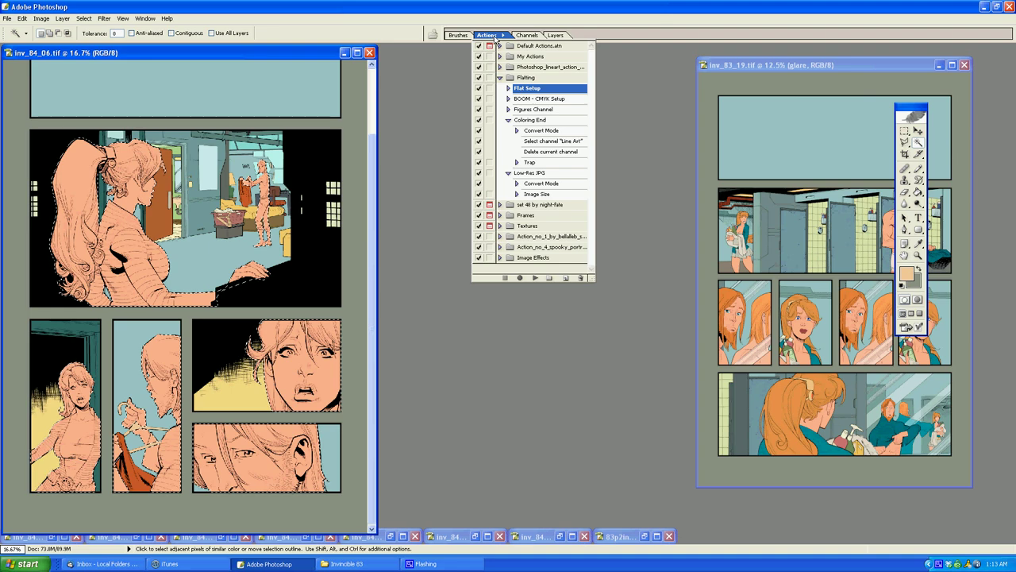
{"action": "left_click", "coordinate": [491, 36]}
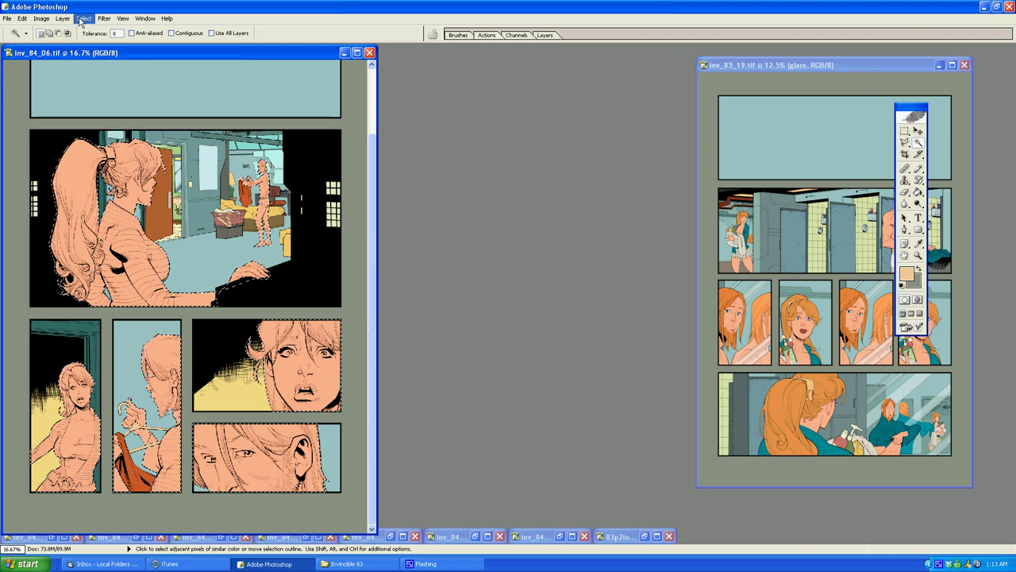
{"action": "left_click", "coordinate": [525, 36]}
{"action": "left_click", "coordinate": [598, 178]}
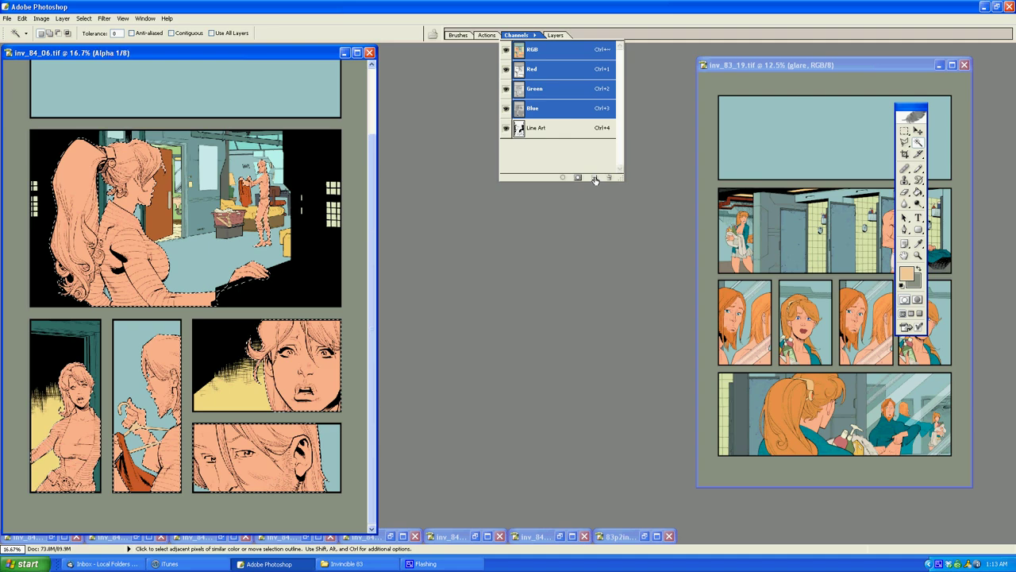
{"action": "left_click", "coordinate": [562, 148]}
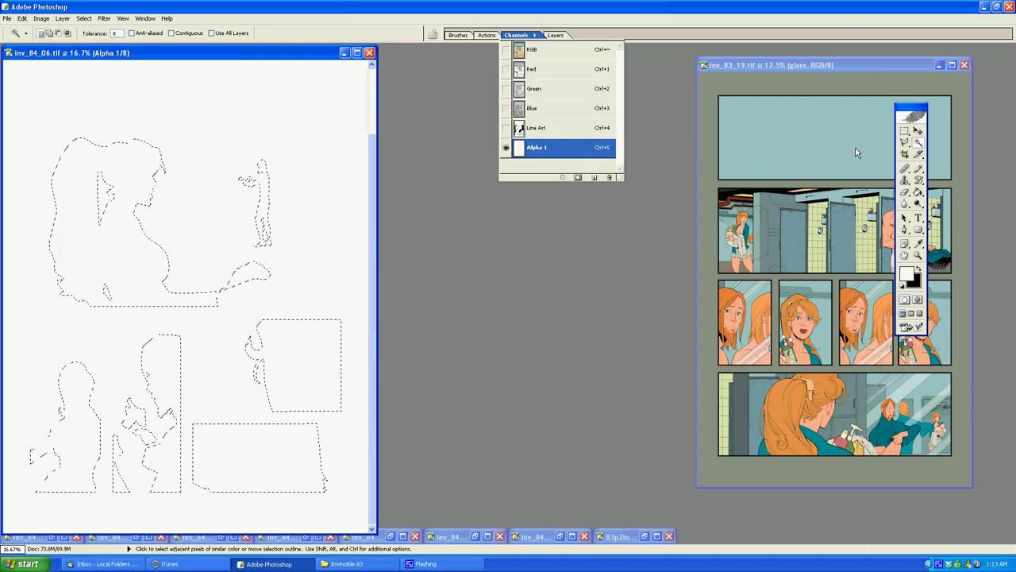
Step: Invert the figure selection, fill the area outside the figures with black in the new channel, and deselect
{"action": "left_click", "coordinate": [83, 18]}
{"action": "left_click", "coordinate": [101, 62]}
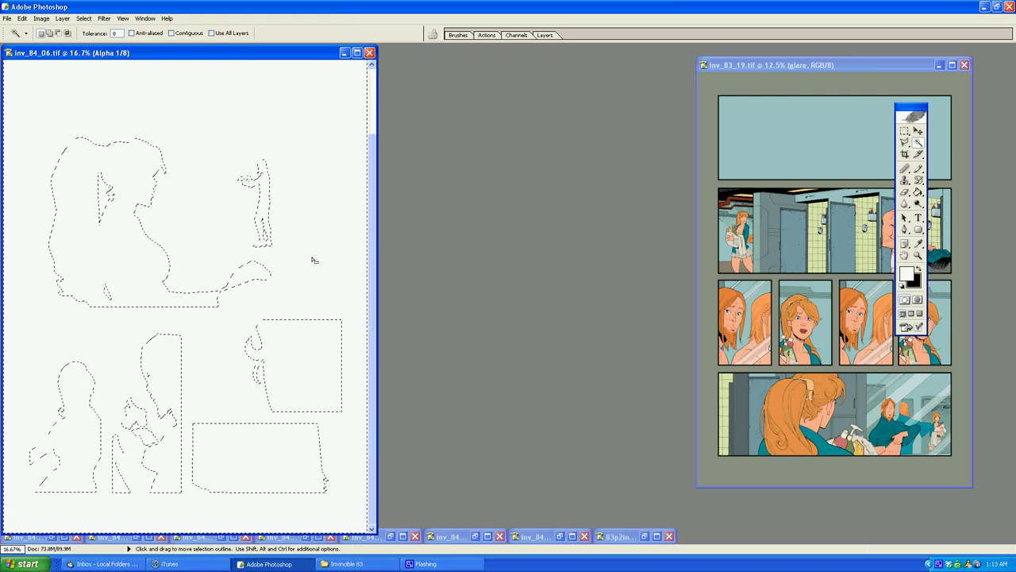
{"action": "key", "text": "Delete"}
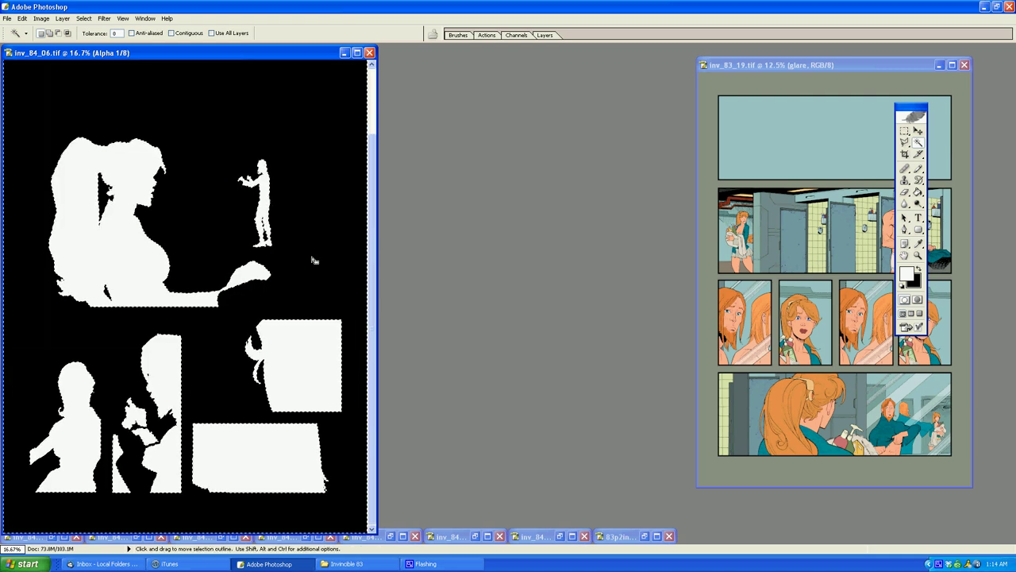
{"action": "left_click", "coordinate": [83, 19]}
{"action": "left_click", "coordinate": [101, 39]}
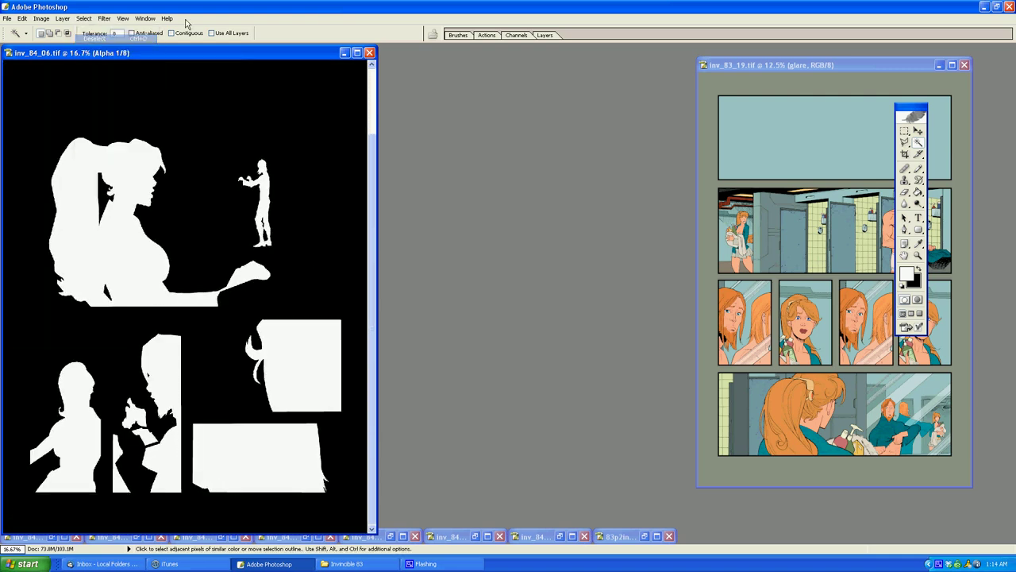
Step: Show the RGB channels together with the new alpha channel and rename that channel Figures
{"action": "left_click", "coordinate": [516, 35]}
{"action": "left_click", "coordinate": [506, 50]}
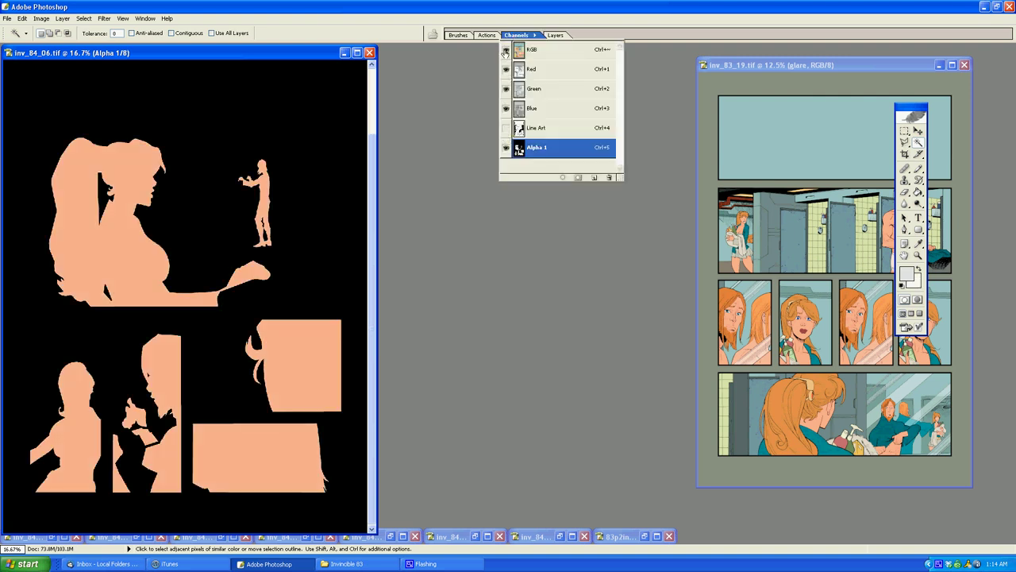
{"action": "double_click", "coordinate": [537, 149]}
{"action": "type", "text": "Figures"}
{"action": "key", "text": "Return"}
Step: Show the Line Art channel, make the RGB composite active and hide the Figures channel
{"action": "left_click", "coordinate": [506, 128]}
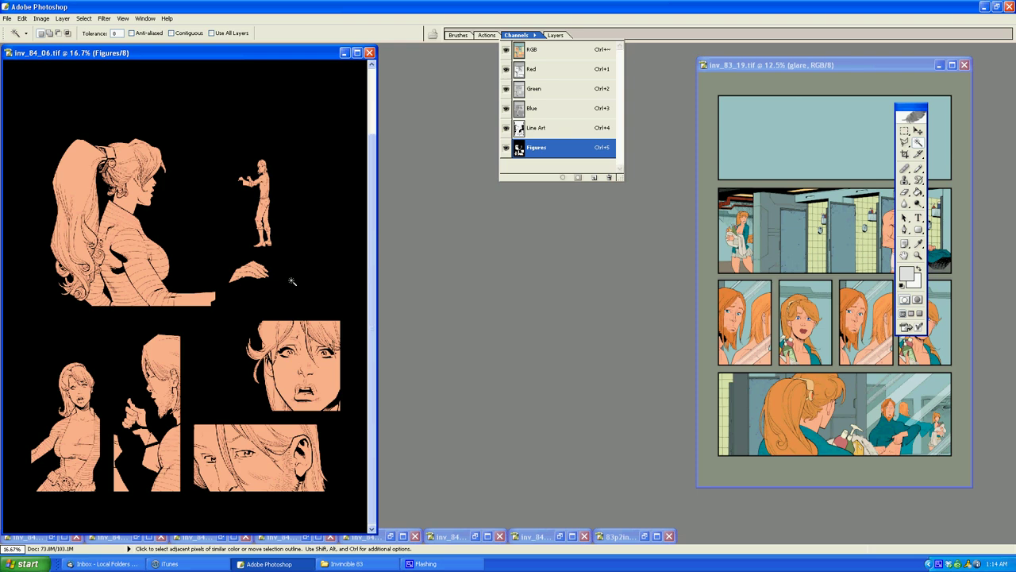
{"action": "left_click", "coordinate": [537, 54]}
{"action": "left_click", "coordinate": [506, 147]}
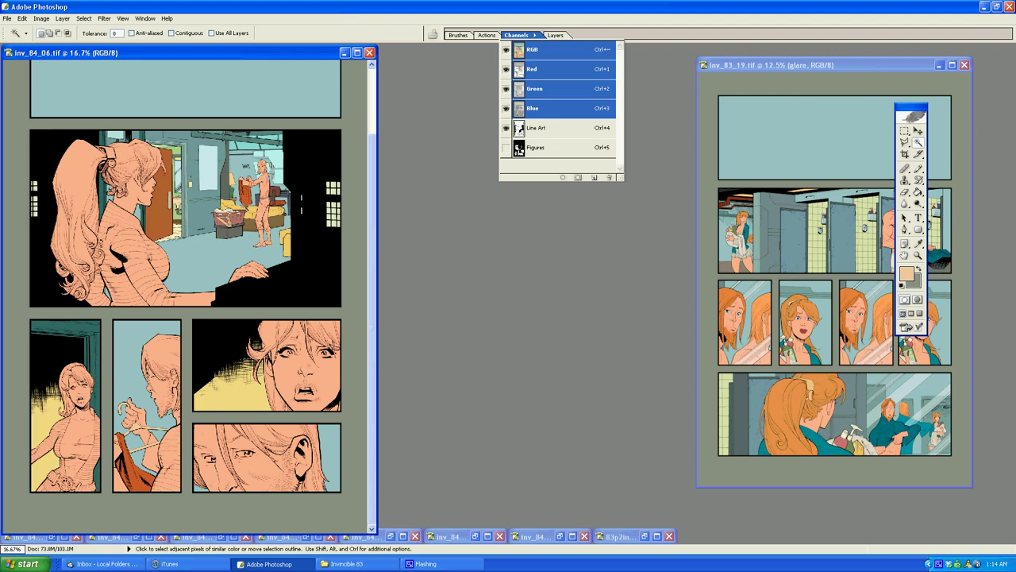
Step: Select the white figure shapes in the Figures channel, view the selection over the colors and line art, and deselect
{"action": "left_click", "coordinate": [521, 152]}
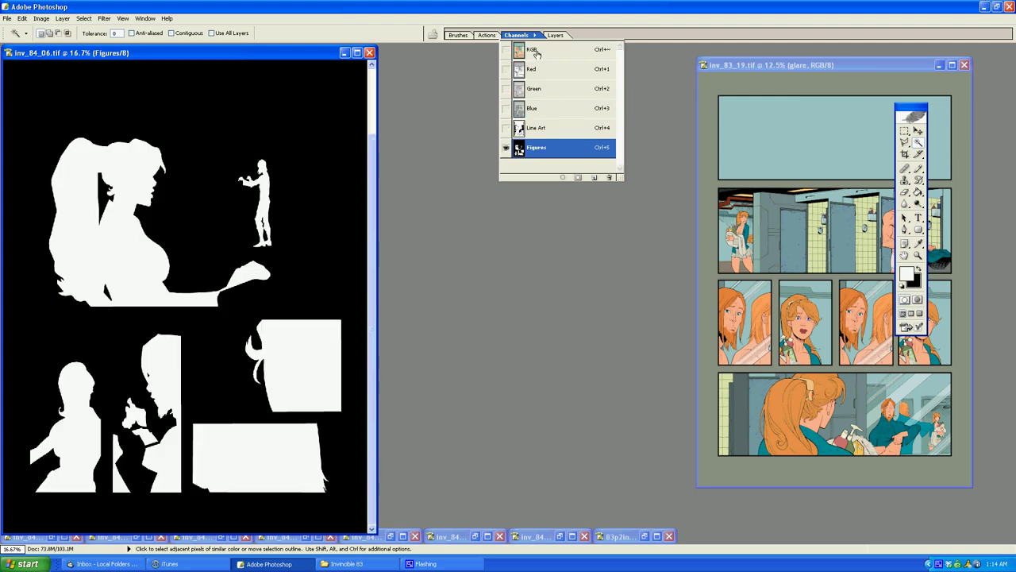
{"action": "left_click", "coordinate": [311, 360]}
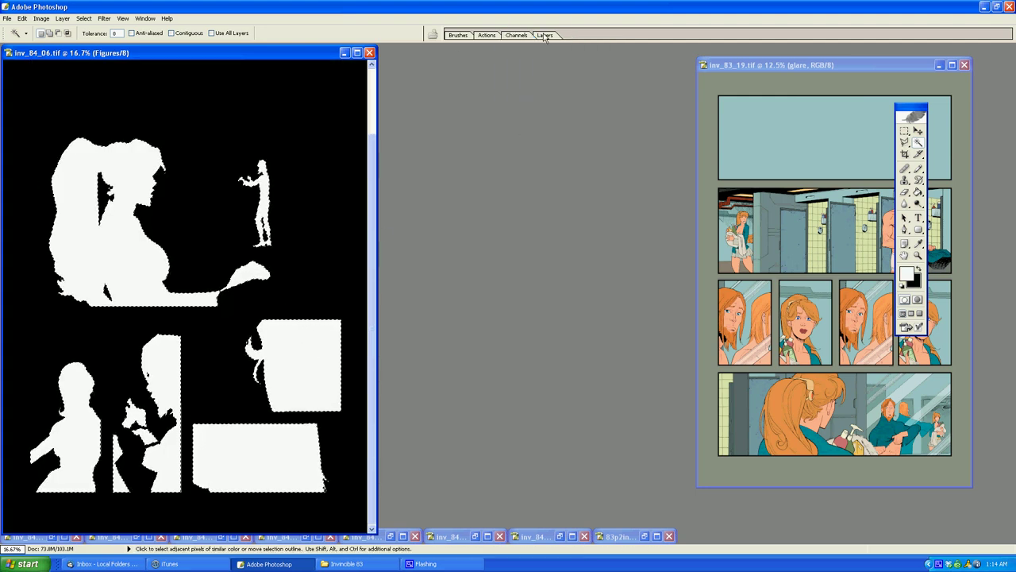
{"action": "left_click", "coordinate": [518, 37]}
{"action": "left_click", "coordinate": [506, 49]}
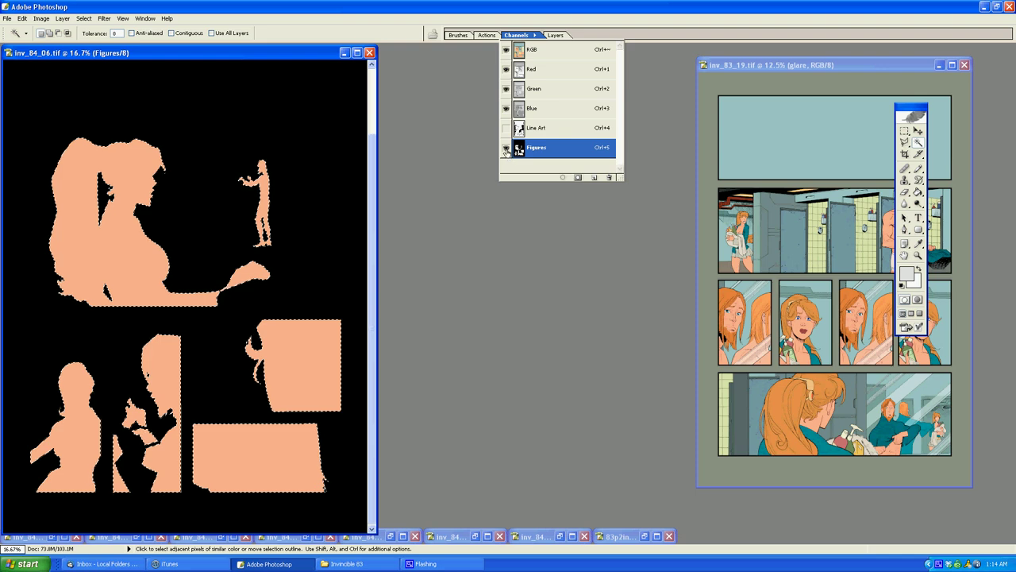
{"action": "left_click", "coordinate": [505, 148]}
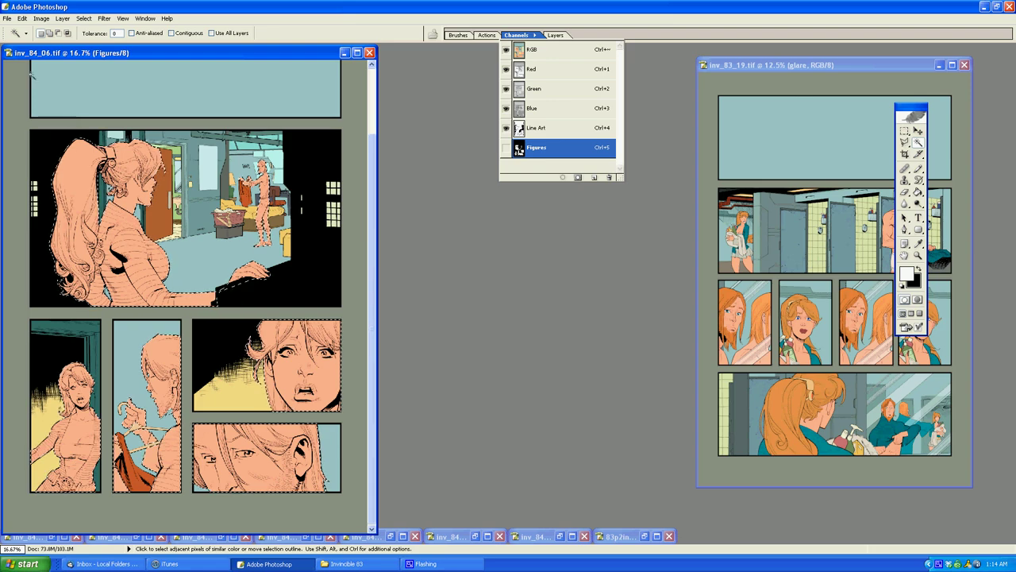
{"action": "left_click", "coordinate": [84, 18]}
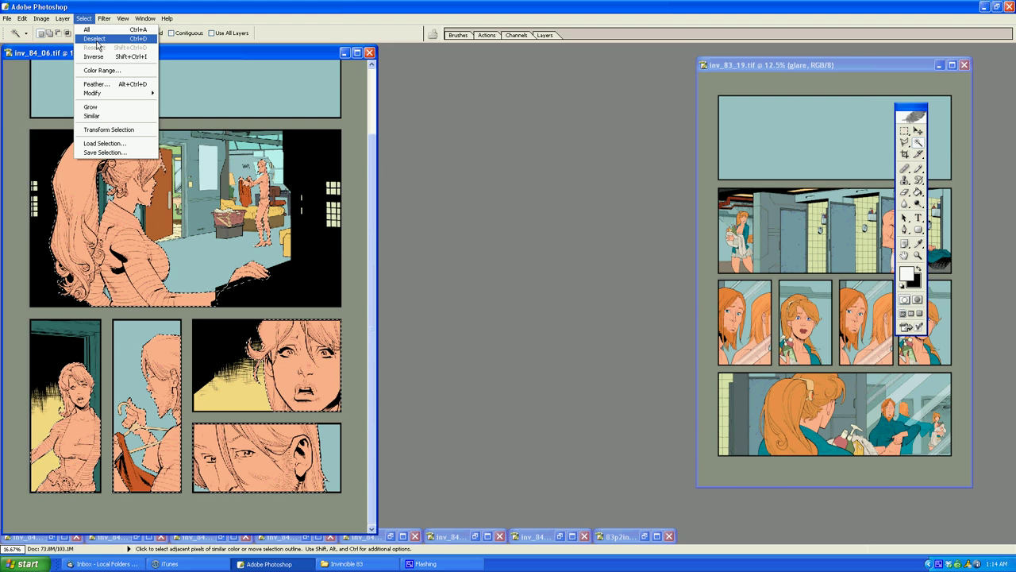
{"action": "left_click", "coordinate": [95, 39]}
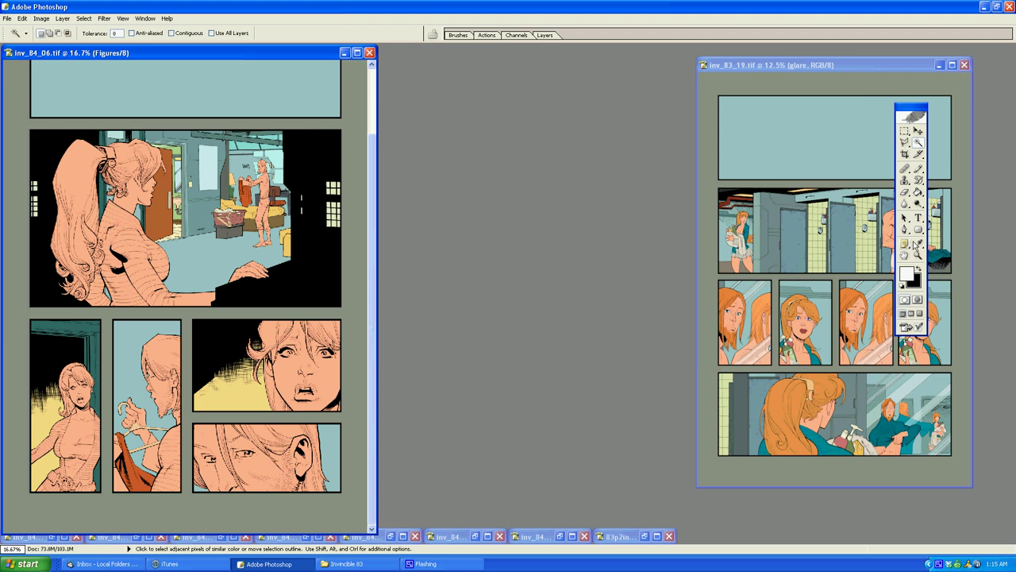
Step: Sample the woman's orange hair in inv_83_19.tif as the foreground color
{"action": "left_click", "coordinate": [917, 244]}
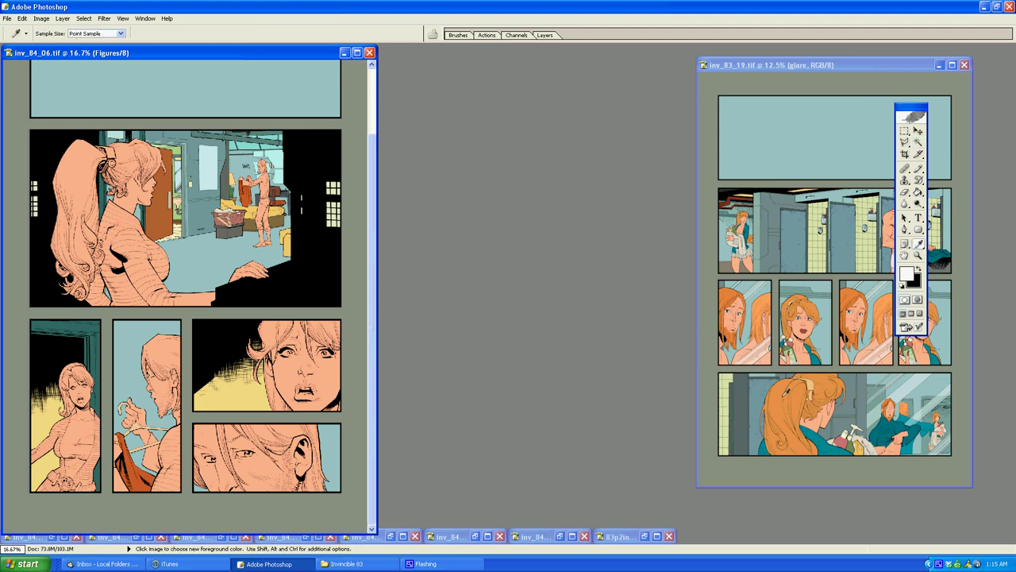
{"action": "left_click", "coordinate": [783, 368]}
Step: Start lassoing the woman's hair in the wide-eyed close-up panel, tracing around her ear and down along her jaw line
{"action": "left_click", "coordinate": [918, 256]}
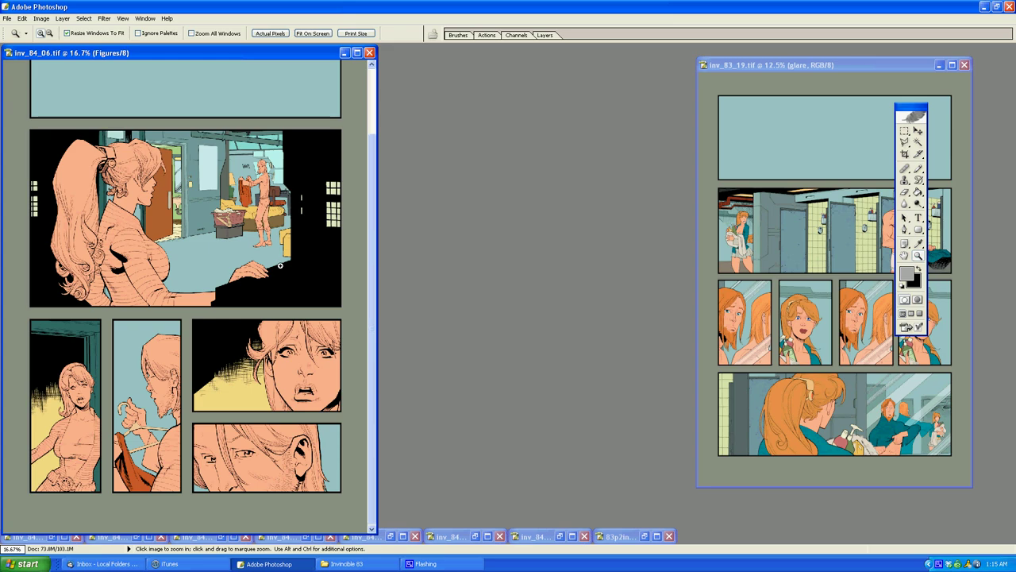
{"action": "left_click", "coordinate": [324, 371]}
{"action": "left_click", "coordinate": [450, 294]}
{"action": "left_click", "coordinate": [557, 278]}
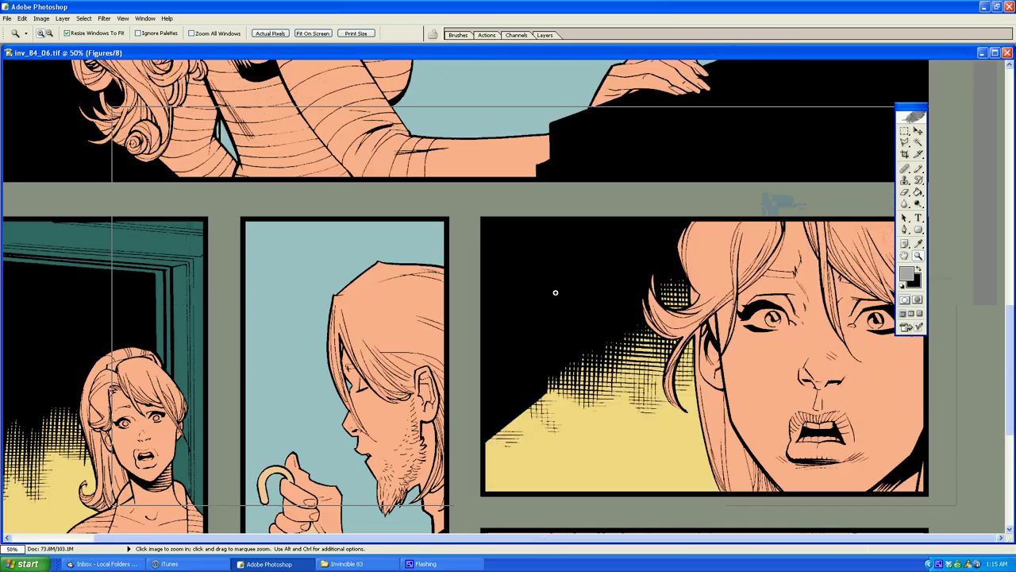
{"action": "left_click", "coordinate": [556, 292]}
{"action": "left_click", "coordinate": [744, 287]}
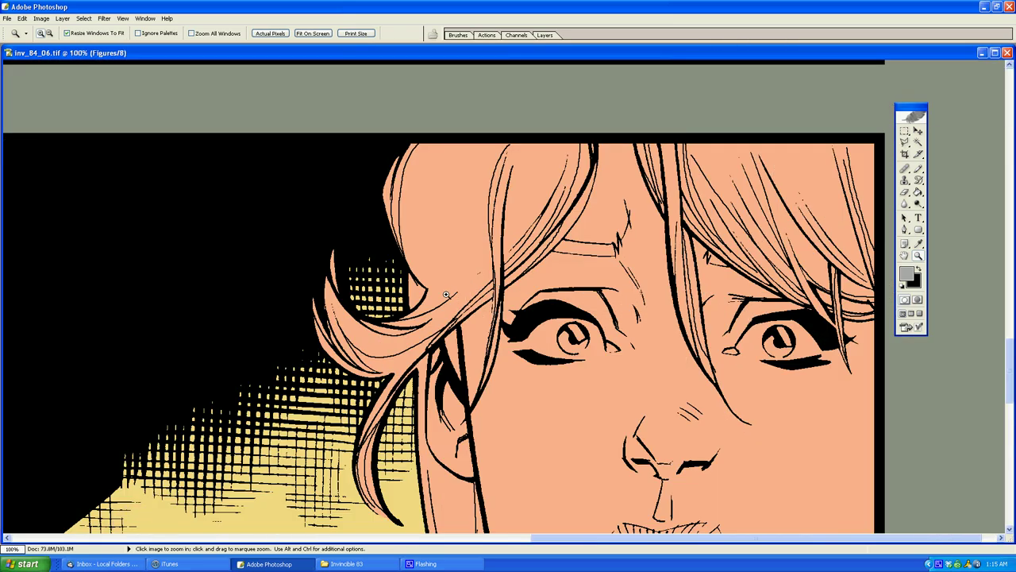
{"action": "left_click", "coordinate": [447, 295]}
{"action": "key", "text": "l"}
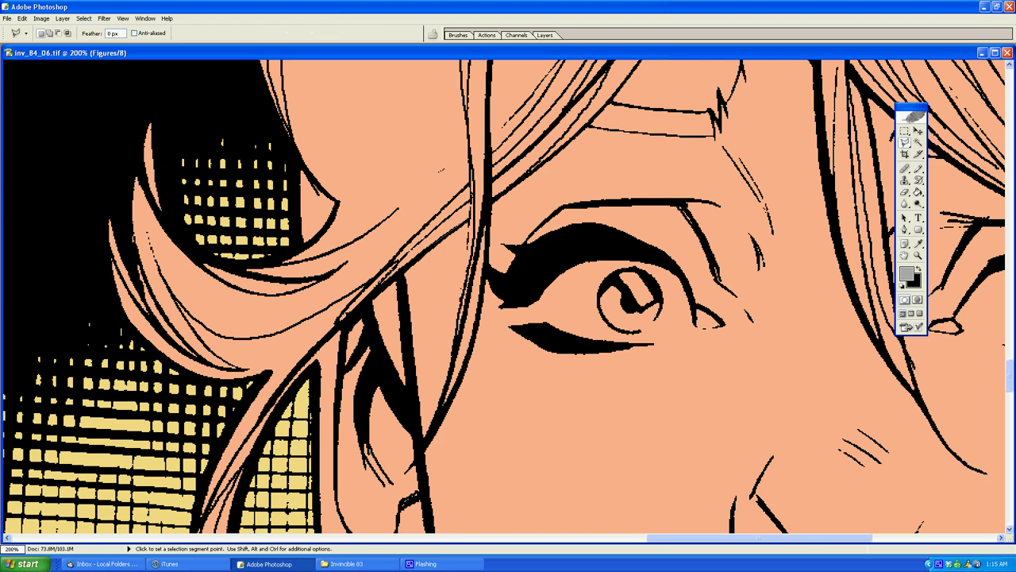
{"action": "scroll", "coordinate": [341, 371], "scroll_direction": "down", "scroll_amount": 3}
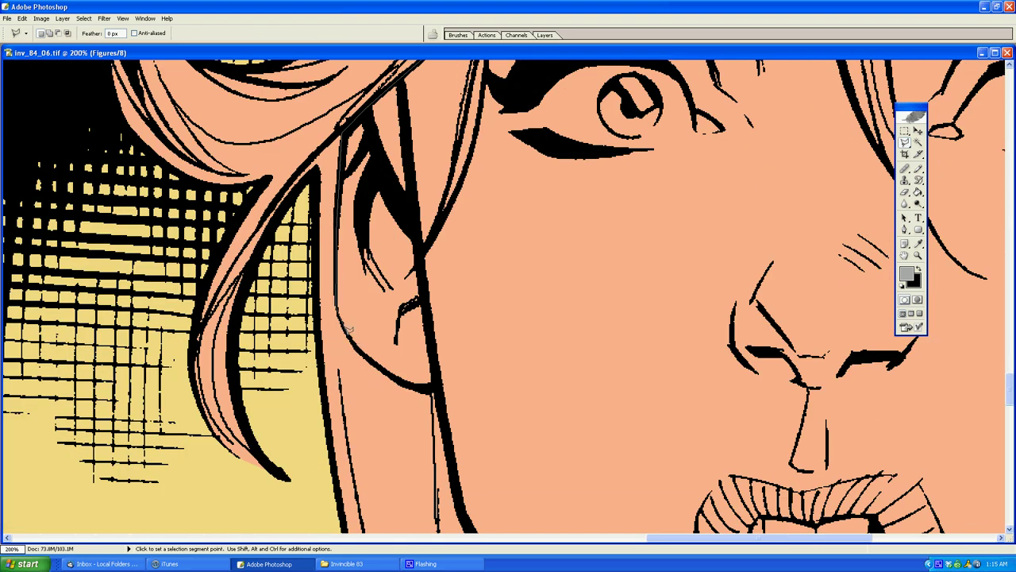
{"action": "scroll", "coordinate": [439, 384], "scroll_direction": "down", "scroll_amount": 4}
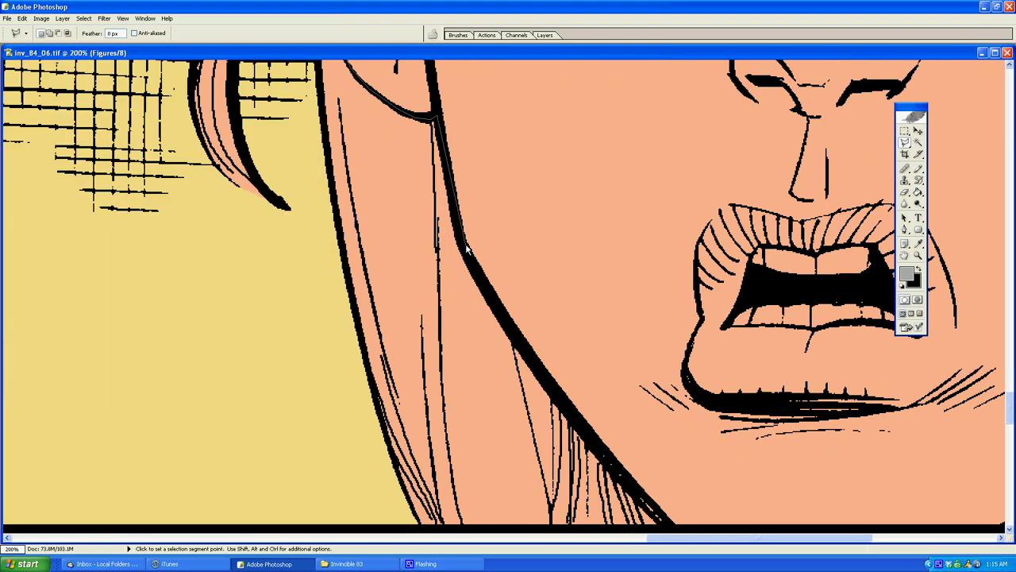
{"action": "left_click", "coordinate": [464, 244]}
{"action": "left_click", "coordinate": [504, 303]}
{"action": "left_click", "coordinate": [341, 287]}
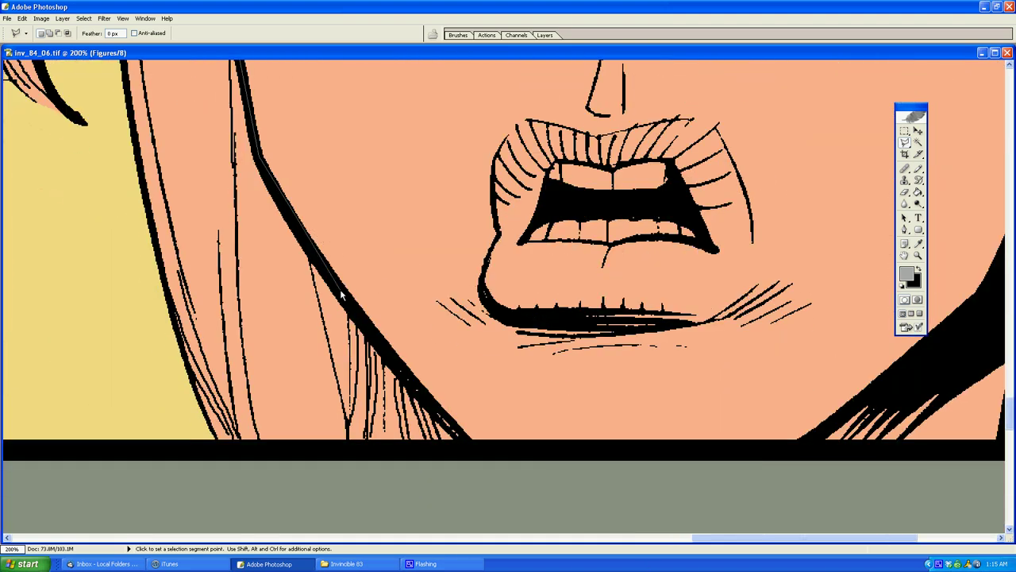
{"action": "left_click", "coordinate": [411, 372]}
Step: Carry the lasso outline below the panel, up through the background beside the hair, and across above the panel
{"action": "left_click_drag", "start_coordinate": [493, 465], "coordinate": [463, 506]}
{"action": "left_click", "coordinate": [93, 481]}
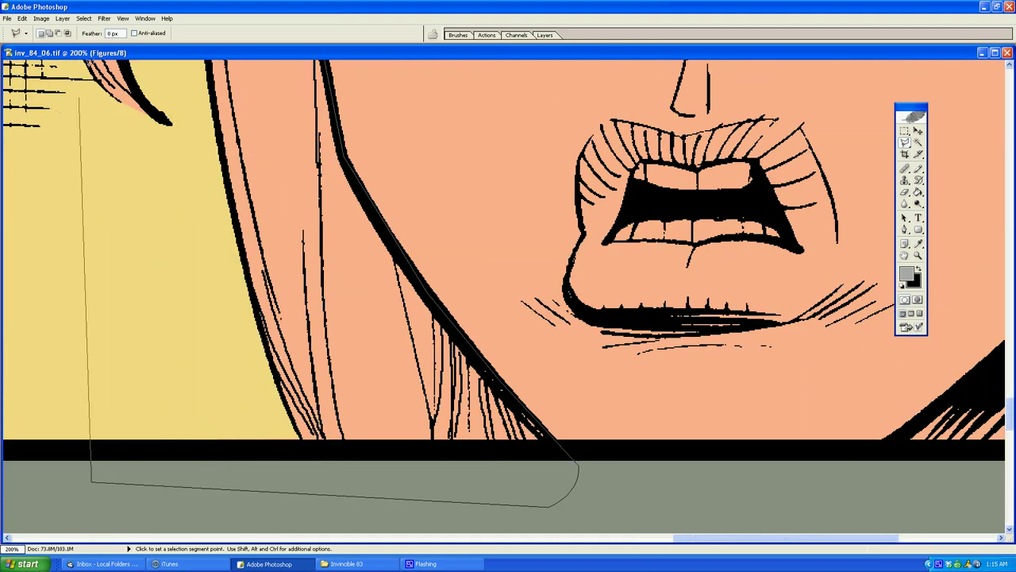
{"action": "left_click", "coordinate": [89, 485]}
{"action": "left_click", "coordinate": [7, 218]}
{"action": "left_click", "coordinate": [134, 77]}
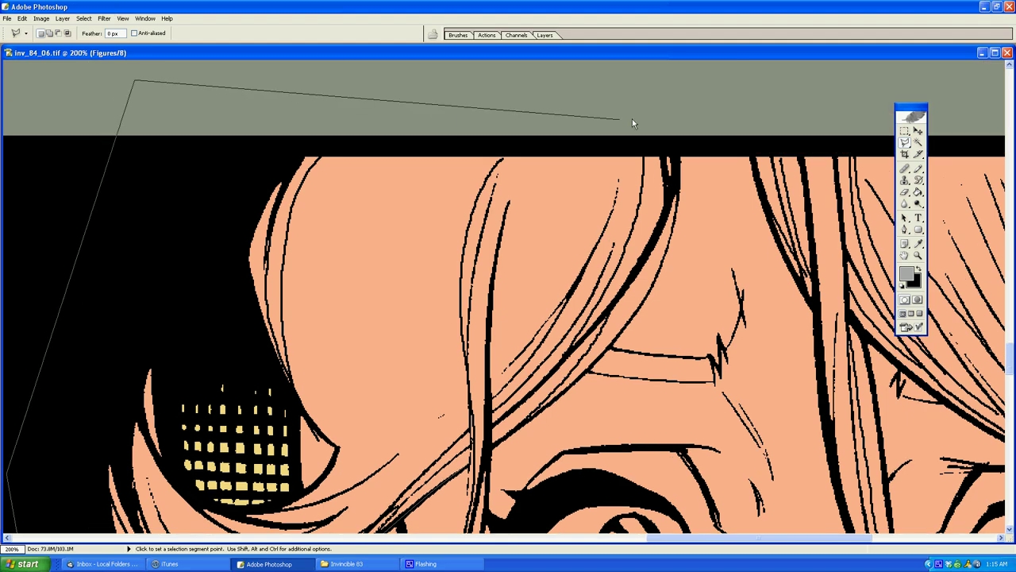
{"action": "left_click", "coordinate": [701, 79]}
Step: Trace the hair's inner edge from the forehead along the loose strand beside her eye and close the selection for filling
{"action": "scroll", "coordinate": [680, 477], "scroll_direction": "down", "scroll_amount": 3}
{"action": "scroll", "coordinate": [676, 372], "scroll_direction": "up", "scroll_amount": 5}
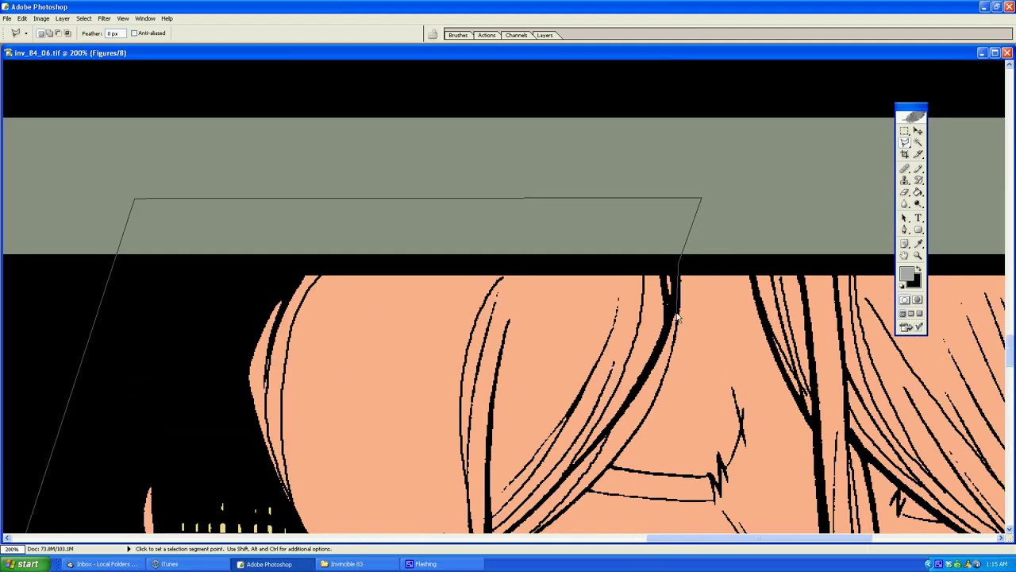
{"action": "scroll", "coordinate": [676, 317], "scroll_direction": "down", "scroll_amount": 5}
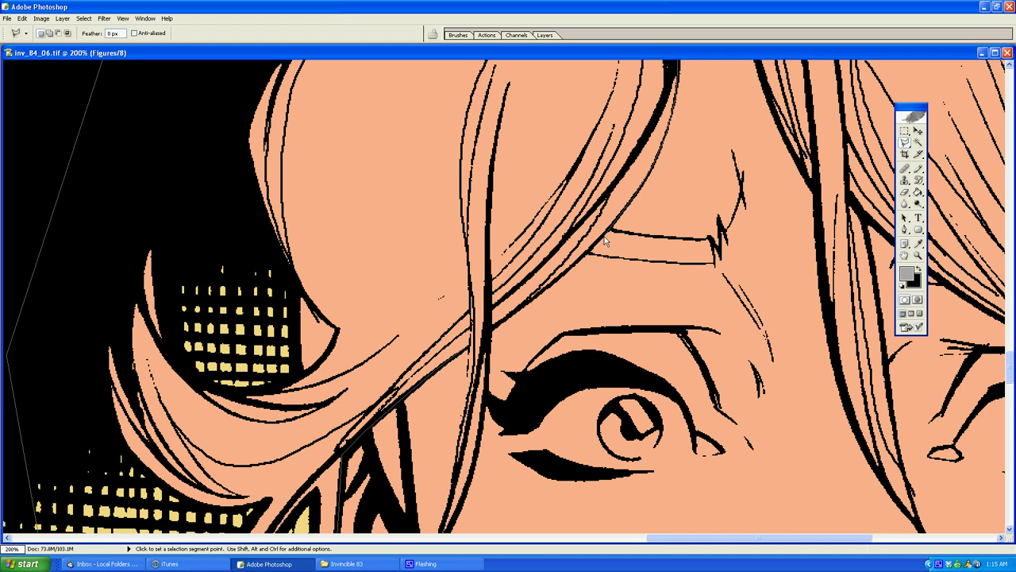
{"action": "scroll", "coordinate": [496, 317], "scroll_direction": "down", "scroll_amount": 3}
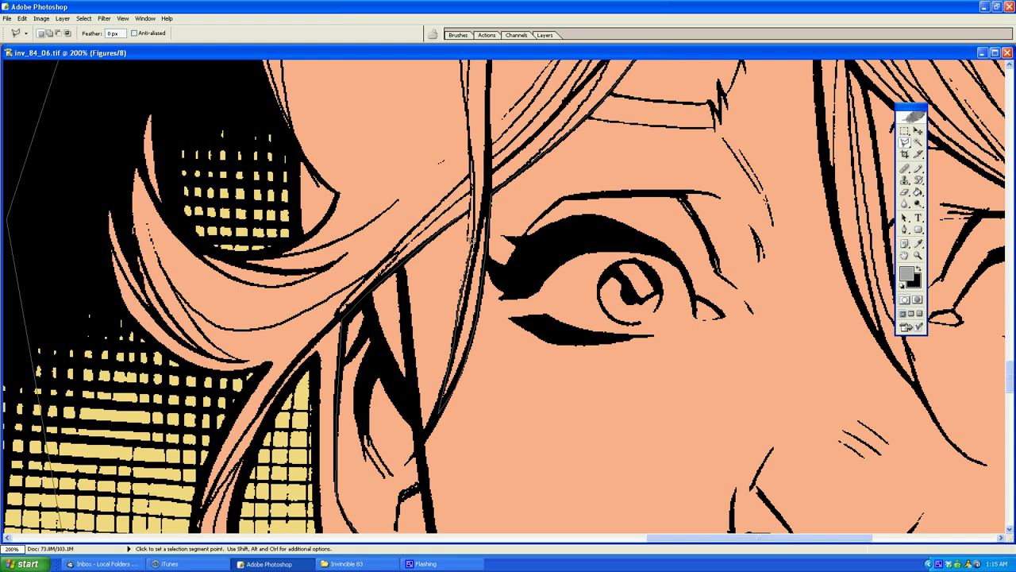
{"action": "left_click", "coordinate": [613, 89]}
{"action": "key", "text": "g"}
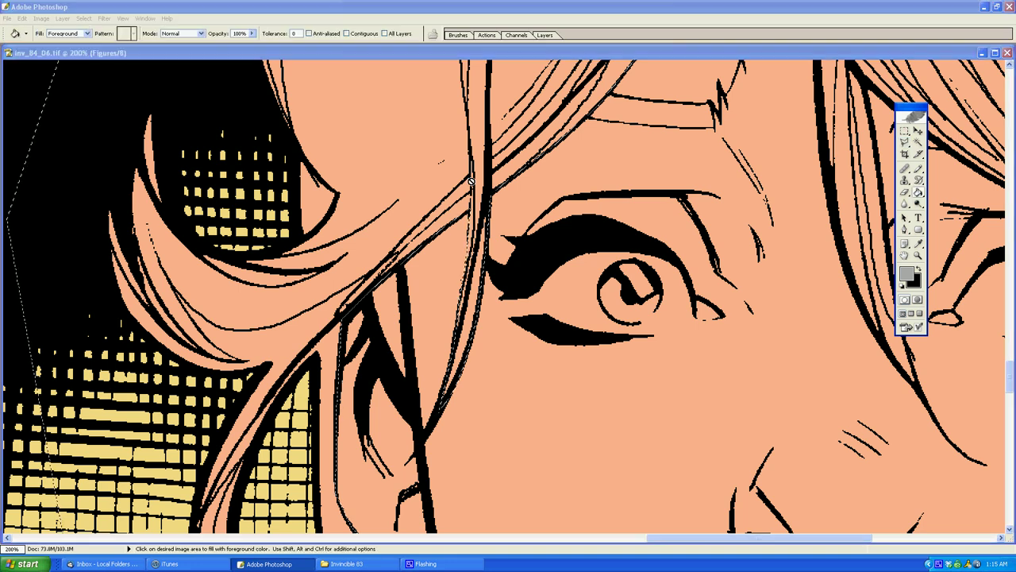
Step: Switch from the Figures channel to the RGB composite and fill the lassoed hair in the close-up panel with tan
{"action": "left_click", "coordinate": [516, 143]}
{"action": "left_click", "coordinate": [503, 213]}
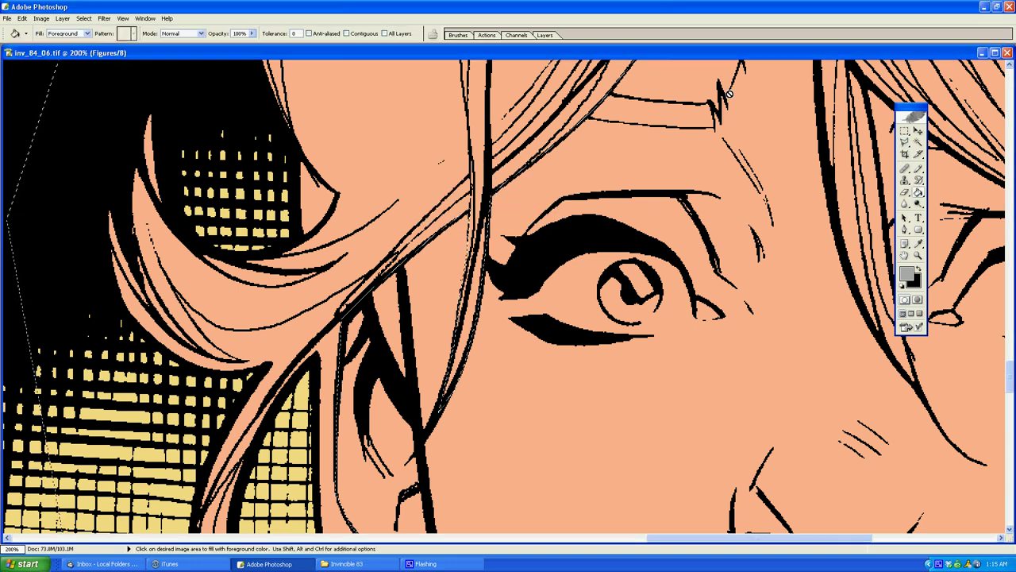
{"action": "left_click", "coordinate": [517, 35]}
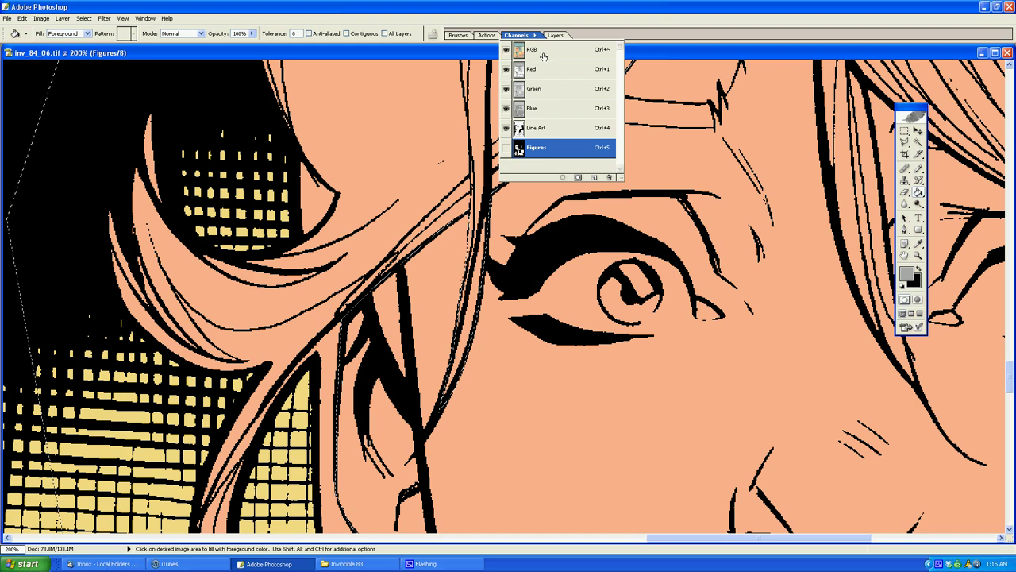
{"action": "left_click", "coordinate": [525, 49]}
{"action": "left_click", "coordinate": [523, 88]}
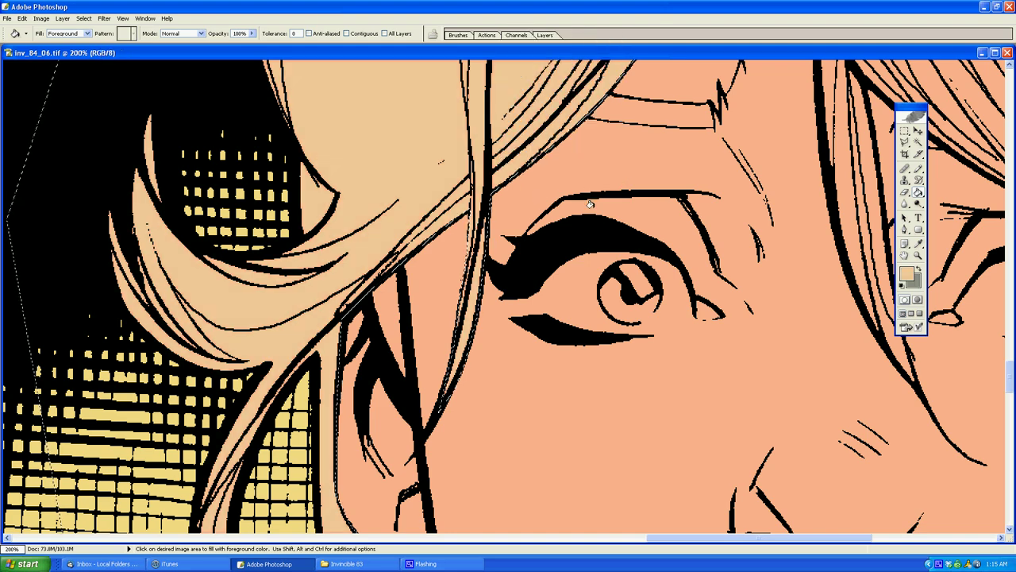
{"action": "key", "text": "l"}
{"action": "left_click", "coordinate": [714, 234]}
{"action": "scroll", "coordinate": [986, 136], "scroll_direction": "right", "scroll_amount": 4}
{"action": "left_click", "coordinate": [476, 223]}
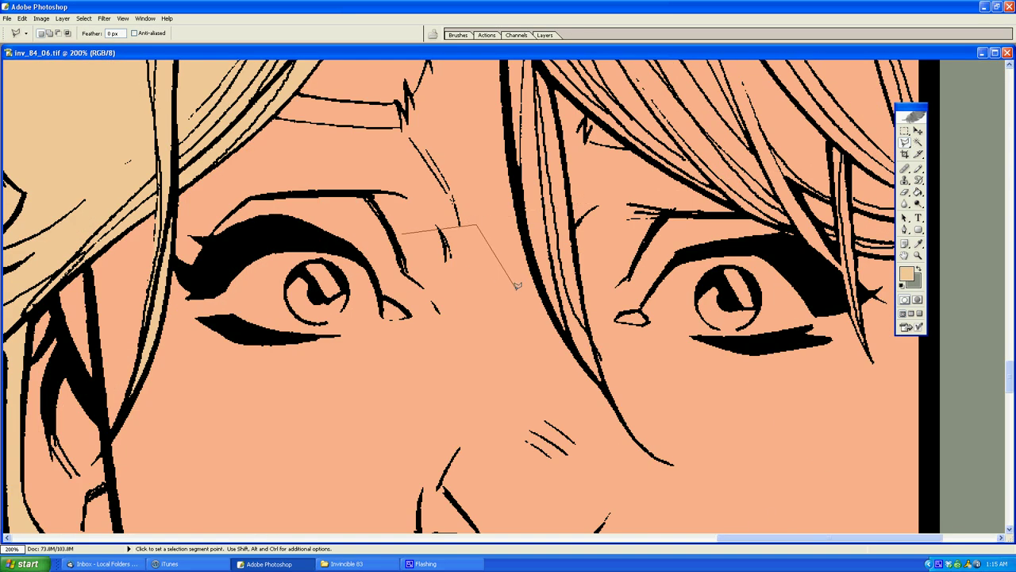
{"action": "left_click", "coordinate": [517, 288], "text": "ctrl"}
{"action": "key", "text": "ctrl+d"}
Step: Lasso the remaining hair over her forehead, including the loose strands reaching past her eyes, fill it with the same tan, and deselect
{"action": "scroll", "coordinate": [539, 282], "scroll_direction": "up", "scroll_amount": 4}
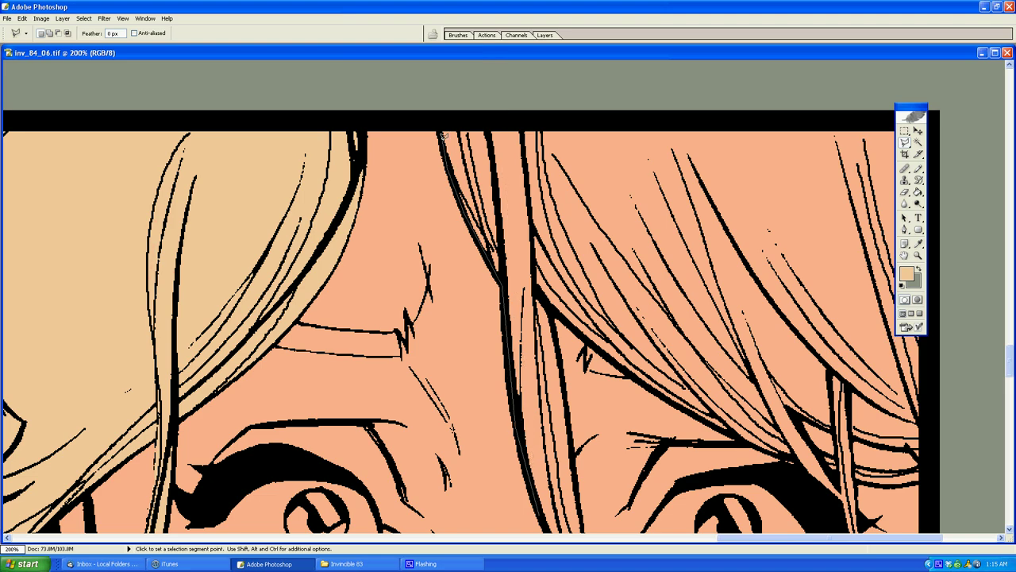
{"action": "scroll", "coordinate": [430, 97], "scroll_direction": "right", "scroll_amount": 3}
{"action": "scroll", "coordinate": [429, 97], "scroll_direction": "down", "scroll_amount": 3}
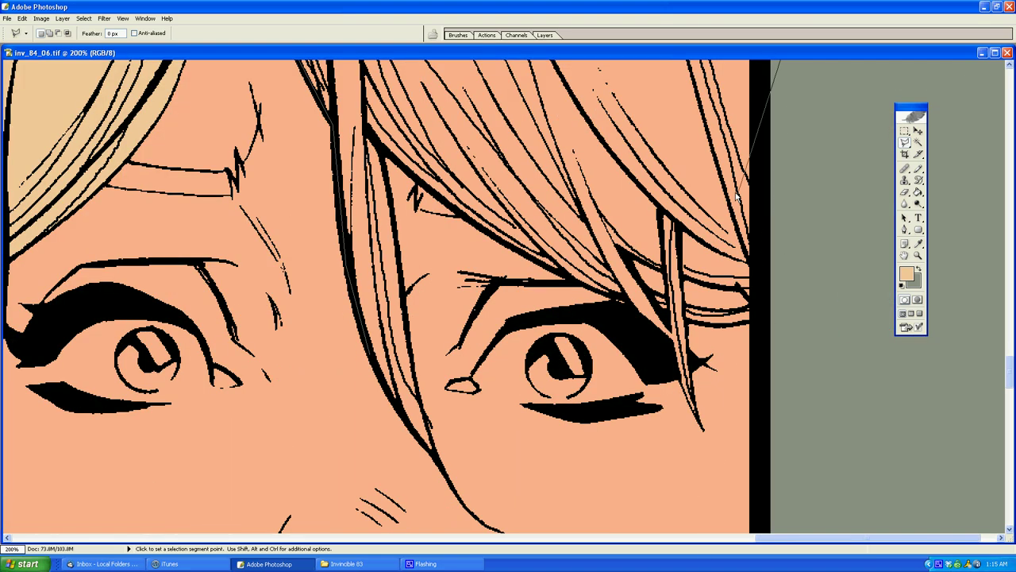
{"action": "left_click", "coordinate": [778, 309]}
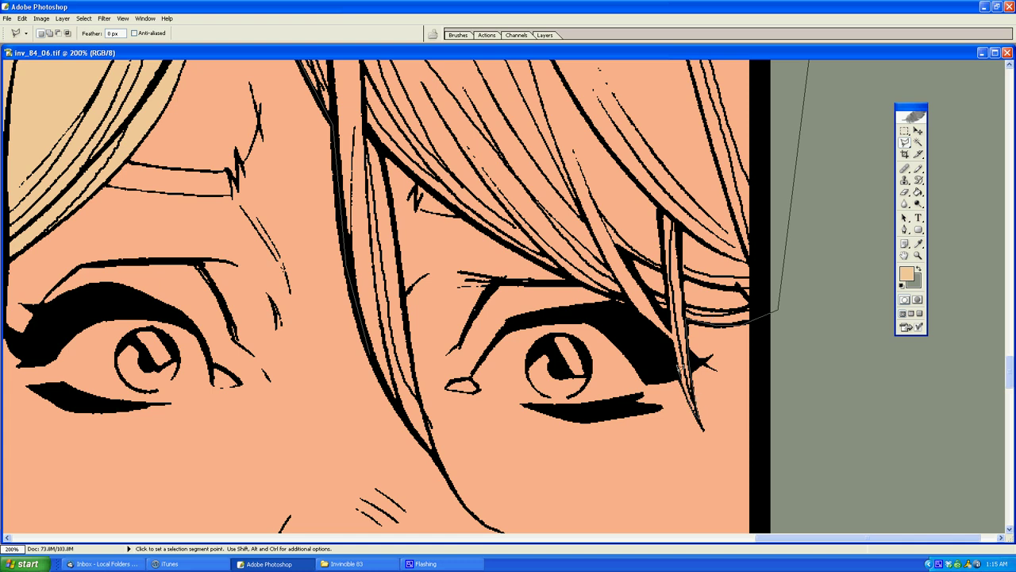
{"action": "left_click", "coordinate": [670, 342]}
{"action": "left_click", "coordinate": [380, 143]}
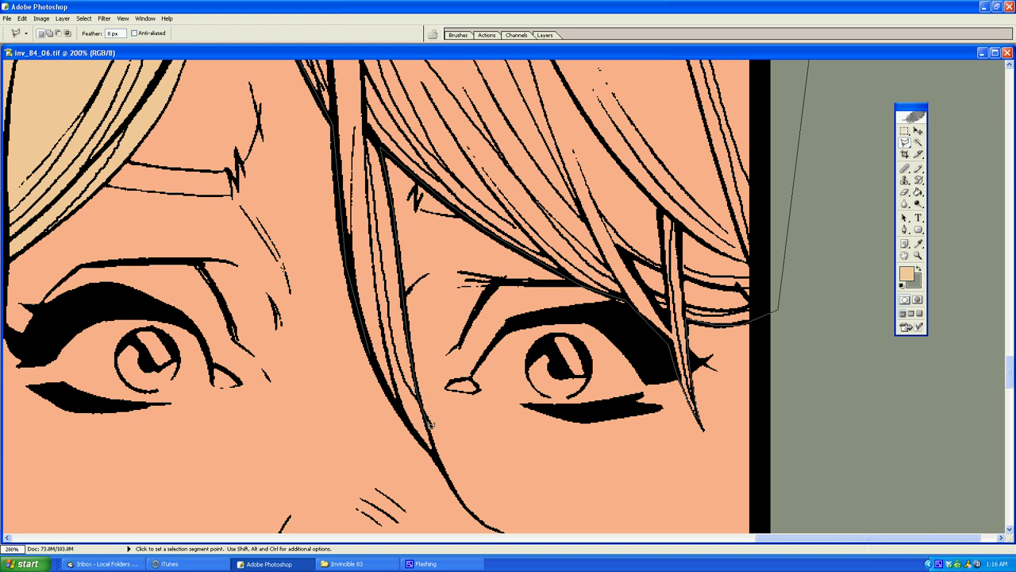
{"action": "left_click", "coordinate": [439, 463]}
{"action": "left_click", "coordinate": [375, 368]}
{"action": "key", "text": "g"}
{"action": "left_click", "coordinate": [375, 348]}
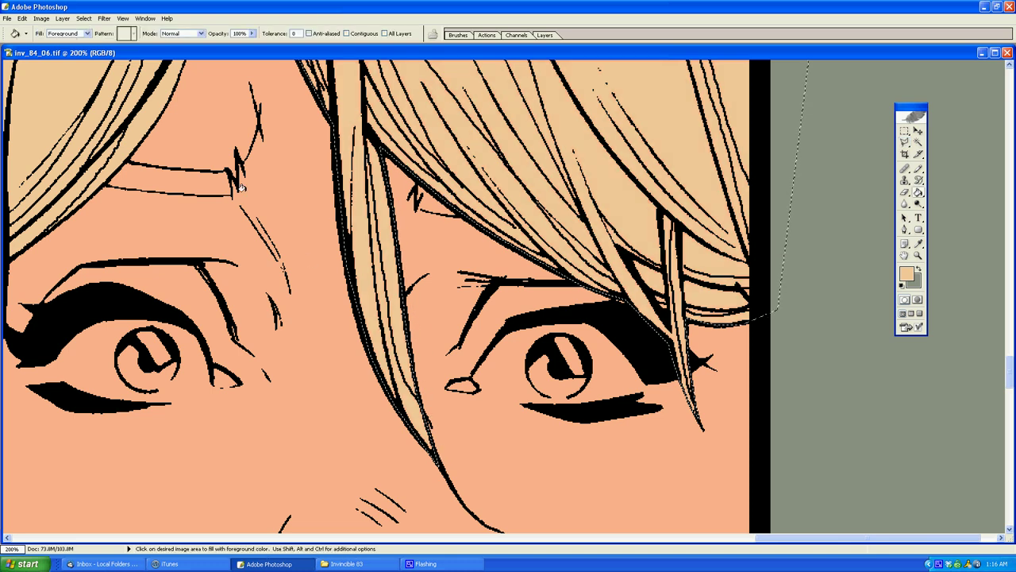
{"action": "key", "text": "l"}
{"action": "key", "text": "ctrl+d"}
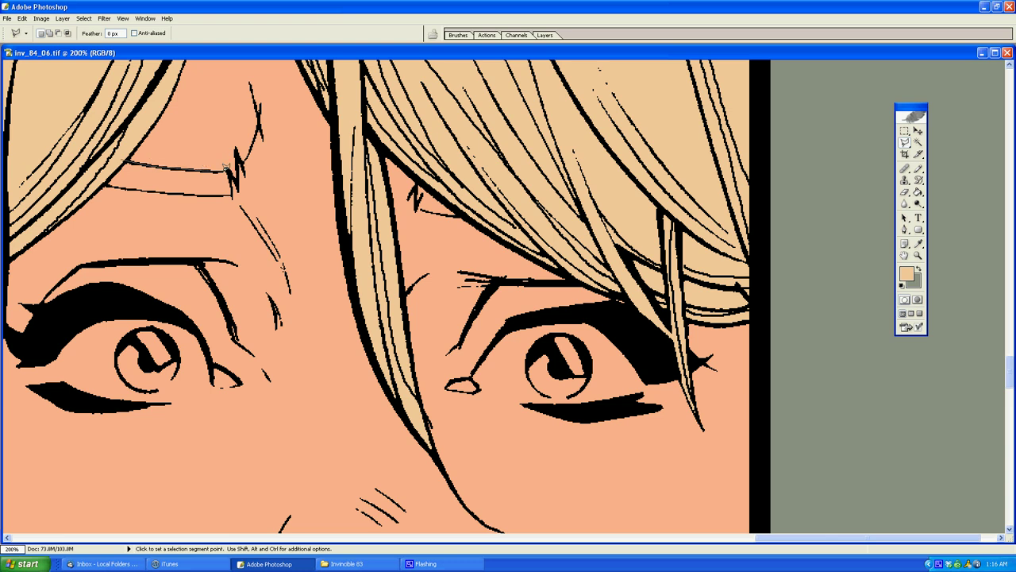
Step: Lasso each of the woman's two eyebrows in the close-up, fill them with the tan hair color, and deselect
{"action": "left_click", "coordinate": [188, 192]}
{"action": "left_click", "coordinate": [106, 185]}
{"action": "key", "text": "g"}
{"action": "left_click", "coordinate": [120, 179]}
{"action": "key", "text": "l"}
{"action": "key", "text": "ctrl+d"}
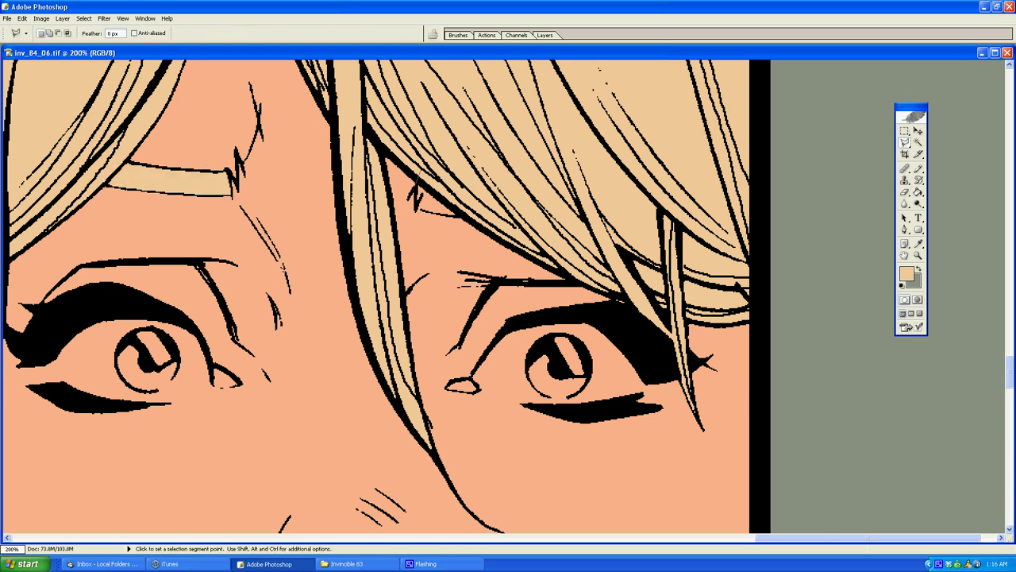
{"action": "double_click", "coordinate": [481, 214]}
{"action": "key", "text": "g"}
{"action": "left_click", "coordinate": [436, 205]}
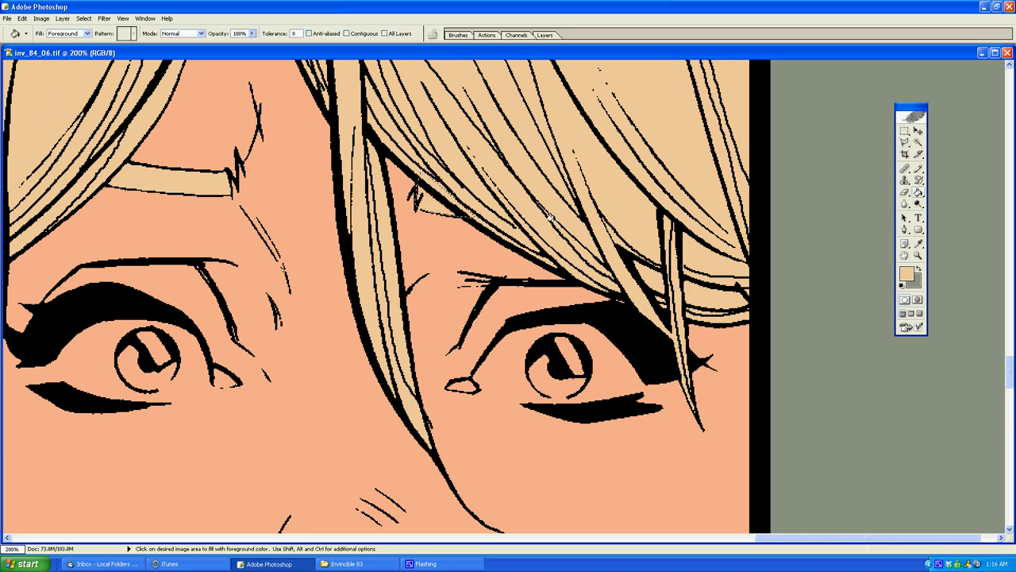
{"action": "key", "text": "ctrl+d"}
Step: Sample the woman's orange hair in inv_83_19.tif and replace the tan on the close-up's hair and eyebrows with it
{"action": "key", "text": "z"}
{"action": "left_click", "coordinate": [488, 316], "text": "alt"}
{"action": "left_click", "coordinate": [457, 259], "text": "alt"}
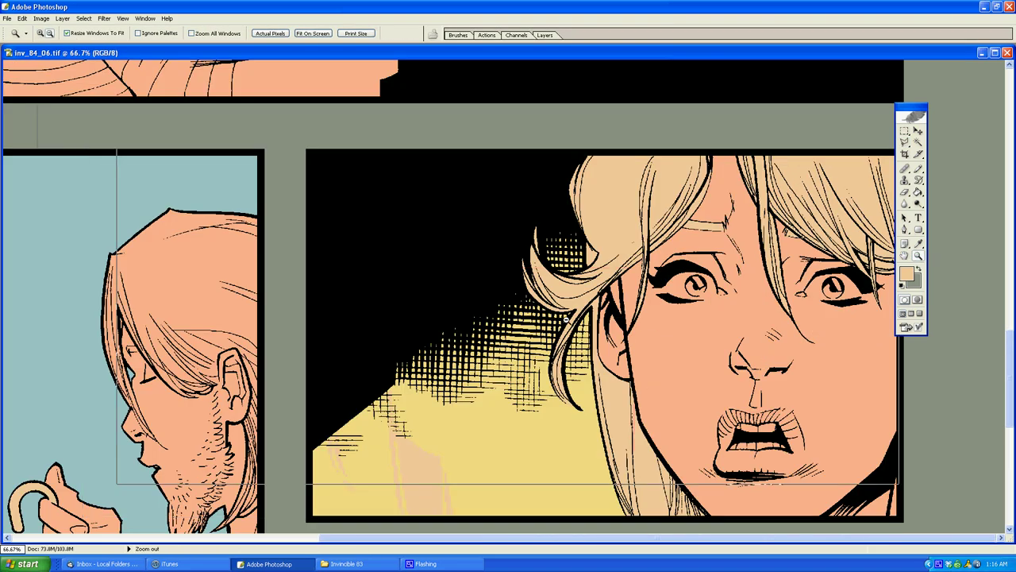
{"action": "left_click", "coordinate": [456, 259], "text": "alt"}
{"action": "left_click", "coordinate": [456, 260], "text": "alt"}
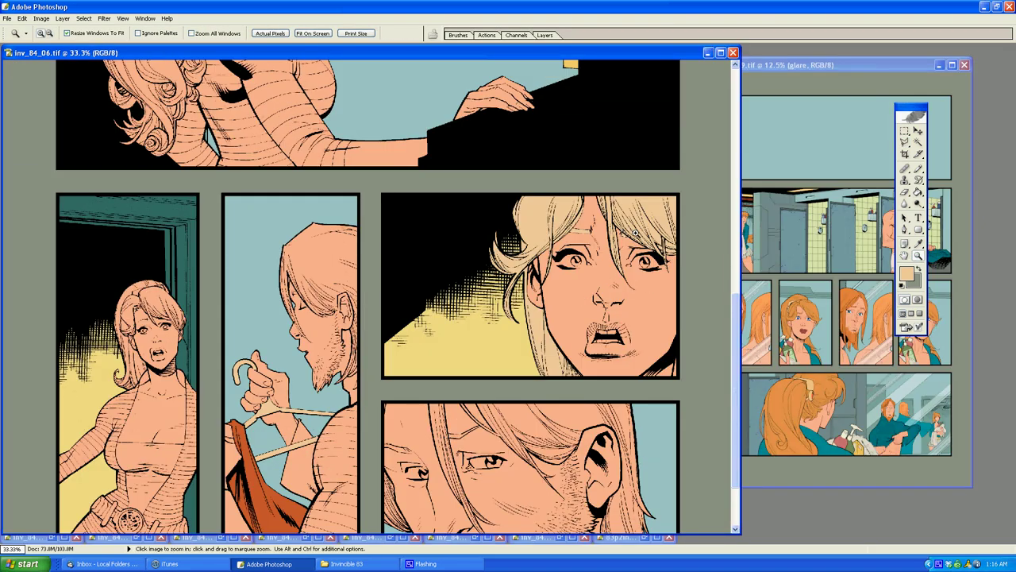
{"action": "key", "text": "g"}
{"action": "left_click", "coordinate": [765, 323], "text": "alt"}
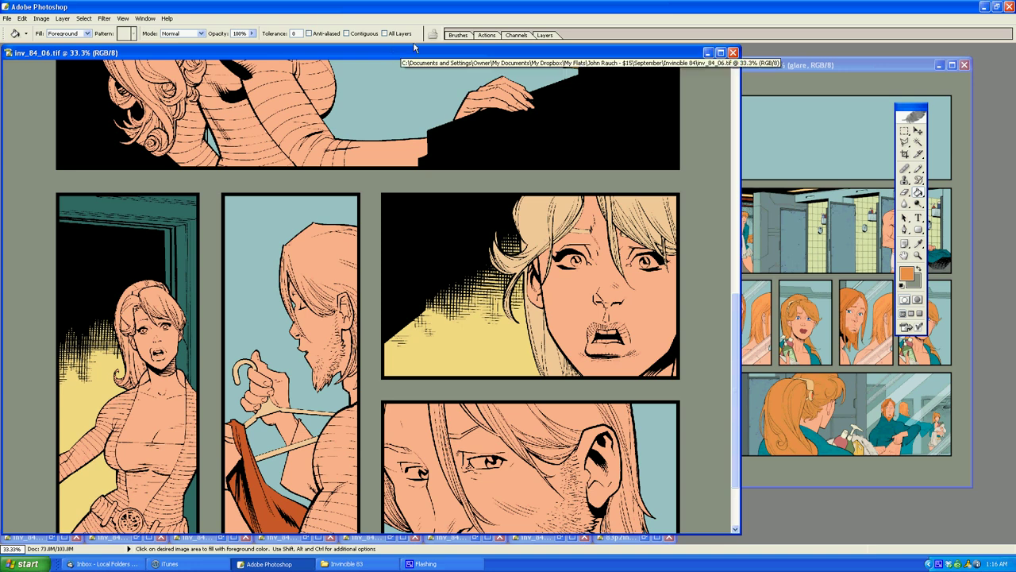
{"action": "left_click", "coordinate": [543, 196]}
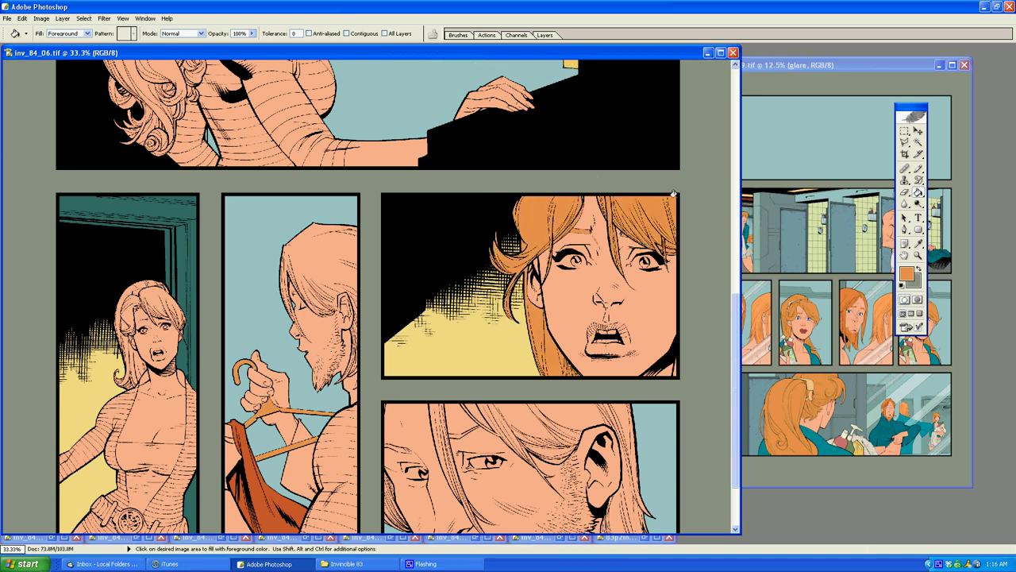
Step: Lasso the inside of the woman's open mouth, set the foreground color to off-white FBF3EB, and fill her teeth
{"action": "left_click", "coordinate": [919, 255]}
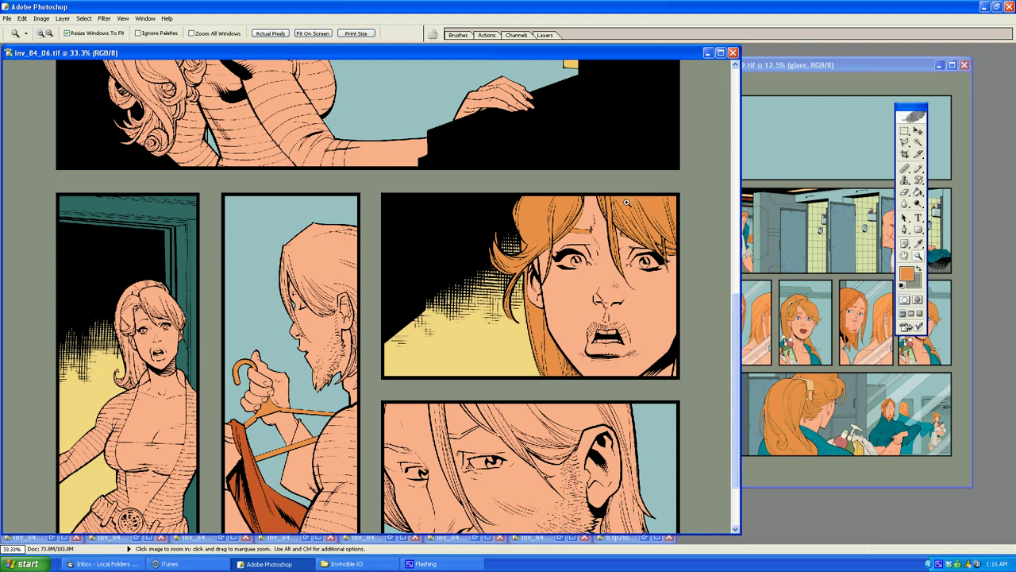
{"action": "left_click", "coordinate": [509, 208]}
{"action": "left_click", "coordinate": [802, 151]}
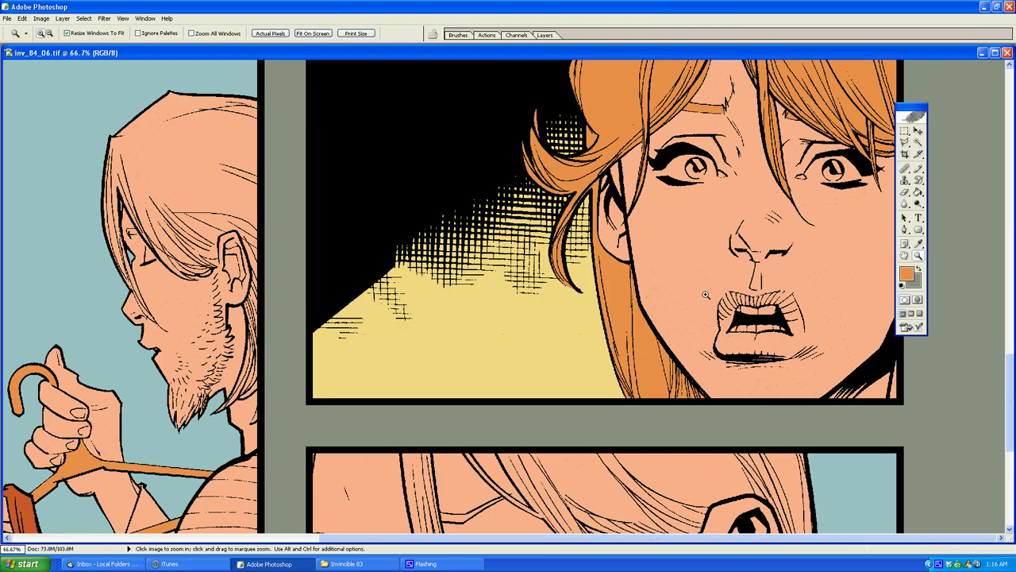
{"action": "left_click", "coordinate": [405, 361]}
{"action": "key", "text": "l"}
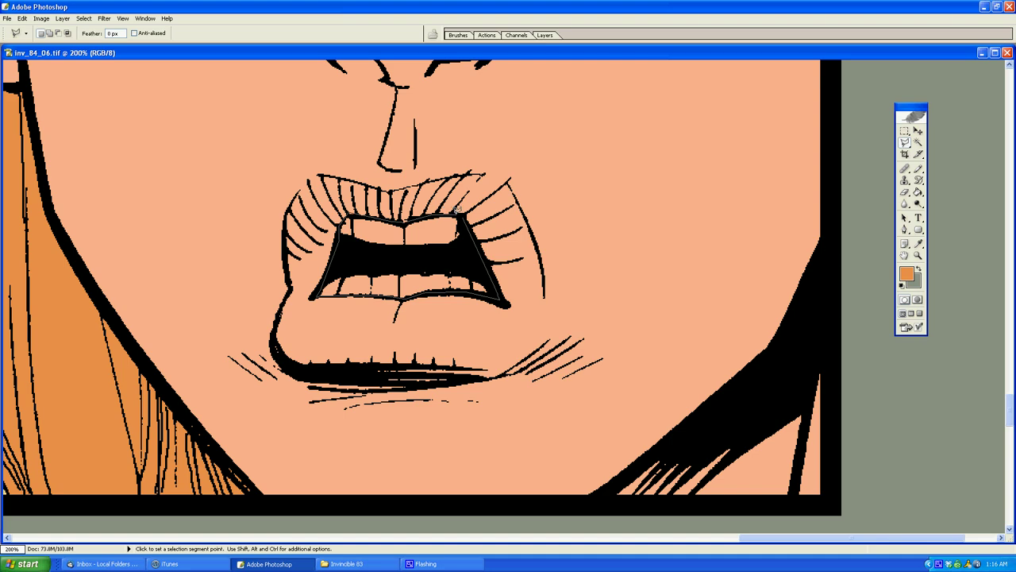
{"action": "left_click", "coordinate": [457, 211]}
{"action": "left_click", "coordinate": [907, 273]}
{"action": "left_click", "coordinate": [77, 289]}
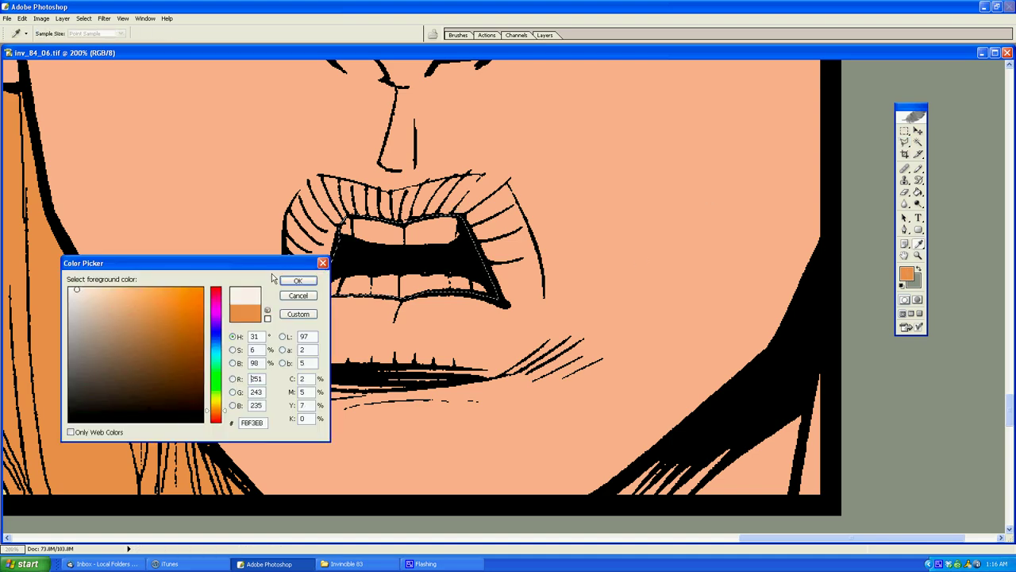
{"action": "left_click", "coordinate": [295, 280]}
{"action": "key", "text": "alt+BackSpace"}
{"action": "left_click", "coordinate": [577, 208]}
{"action": "scroll", "coordinate": [577, 208], "scroll_direction": "up", "scroll_amount": 5}
{"action": "left_click", "coordinate": [486, 225]}
{"action": "double_click", "coordinate": [656, 212]}
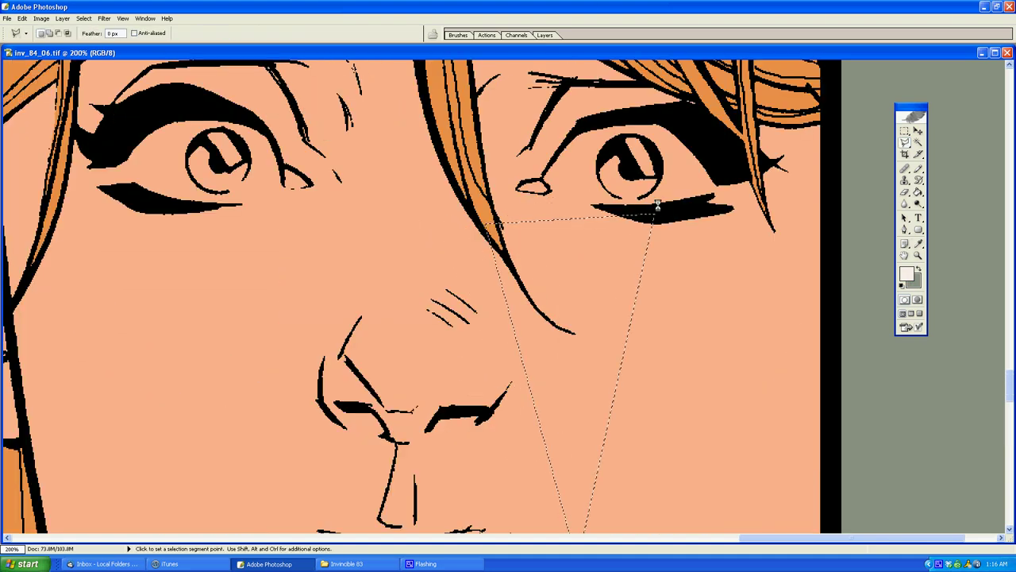
{"action": "mouse_move", "coordinate": [717, 185]}
{"action": "left_mouse_down"}
{"action": "mouse_move", "coordinate": [708, 196]}
{"action": "mouse_move", "coordinate": [601, 199]}
{"action": "left_mouse_up"}
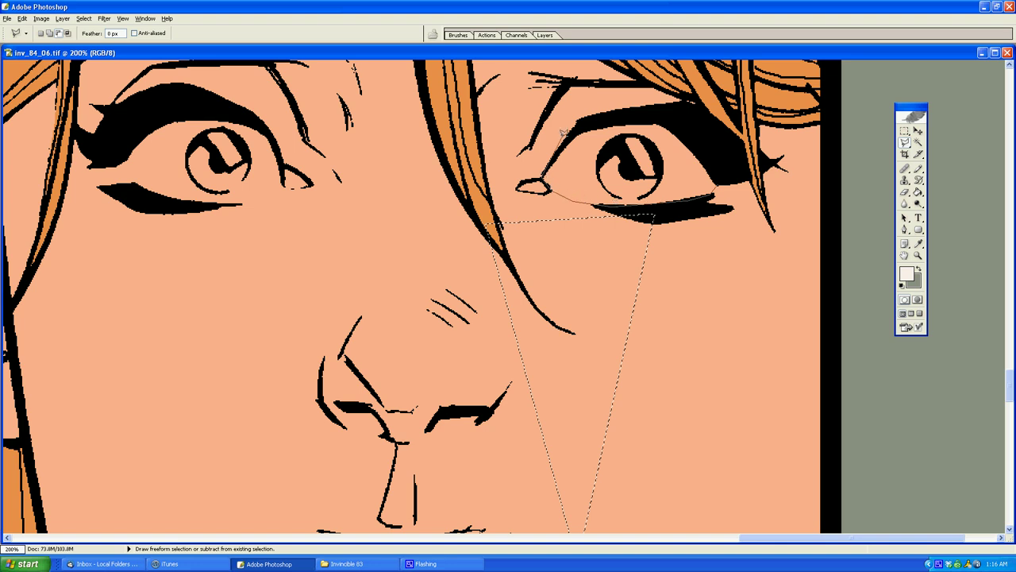
{"action": "left_click_drag", "start_coordinate": [598, 116], "coordinate": [619, 118]}
{"action": "left_click_drag", "start_coordinate": [688, 134], "coordinate": [719, 178]}
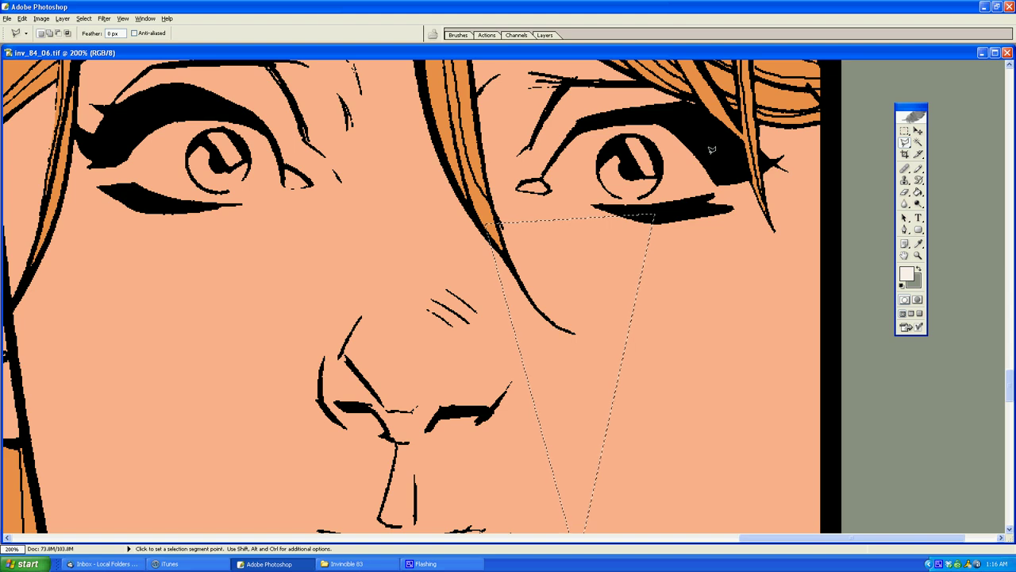
{"action": "key", "text": "ctrl+d"}
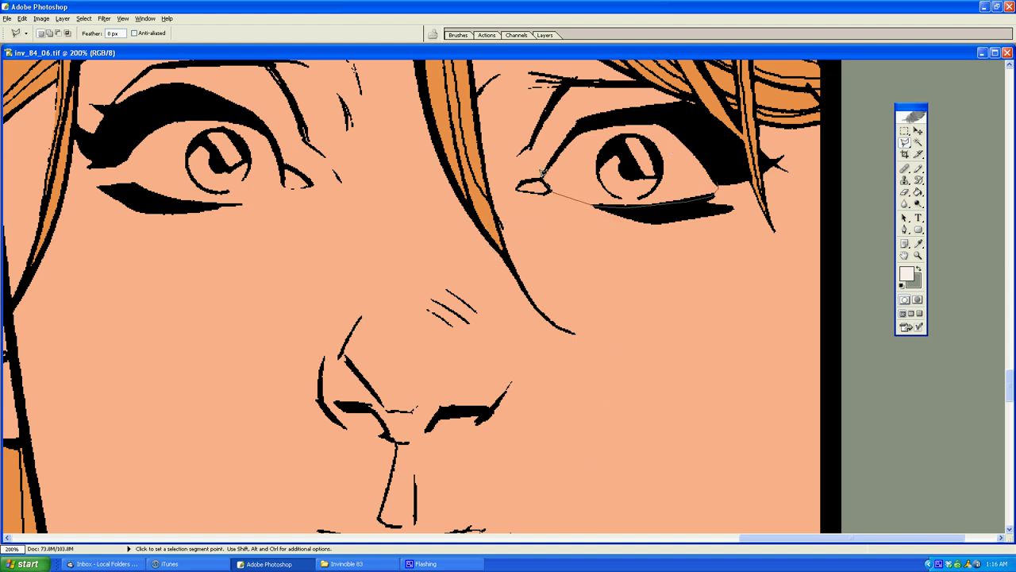
Step: Lasso the woman's eye nearest the panel's outer border, fill it with off-white, and deselect
{"action": "left_click", "coordinate": [586, 122]}
{"action": "left_click", "coordinate": [717, 189]}
{"action": "key", "text": "alt+BackSpace"}
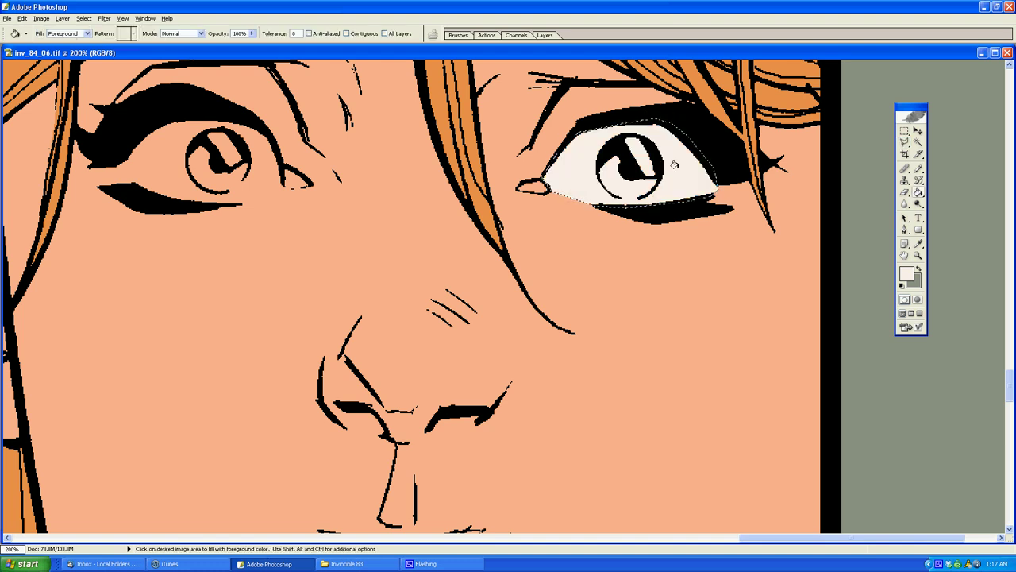
{"action": "key", "text": "ctrl+d"}
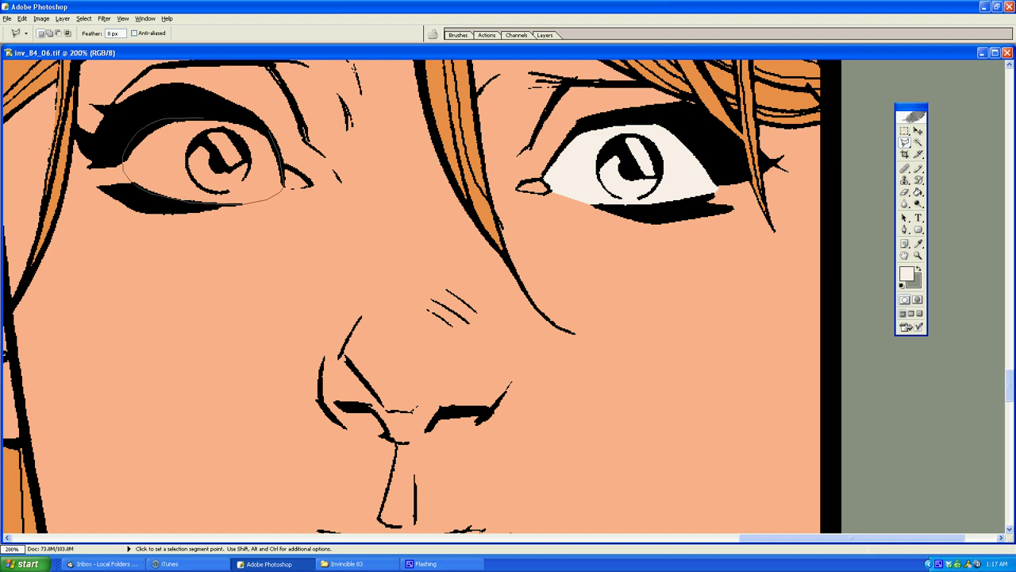
Step: Lasso her other eye, on the ear side of the face, and fill it with the off-white
{"action": "left_click", "coordinate": [257, 122]}
{"action": "key", "text": "g"}
{"action": "left_click", "coordinate": [262, 153]}
{"action": "key", "text": "l"}
{"action": "left_click", "coordinate": [431, 308]}
{"action": "left_click", "coordinate": [446, 242]}
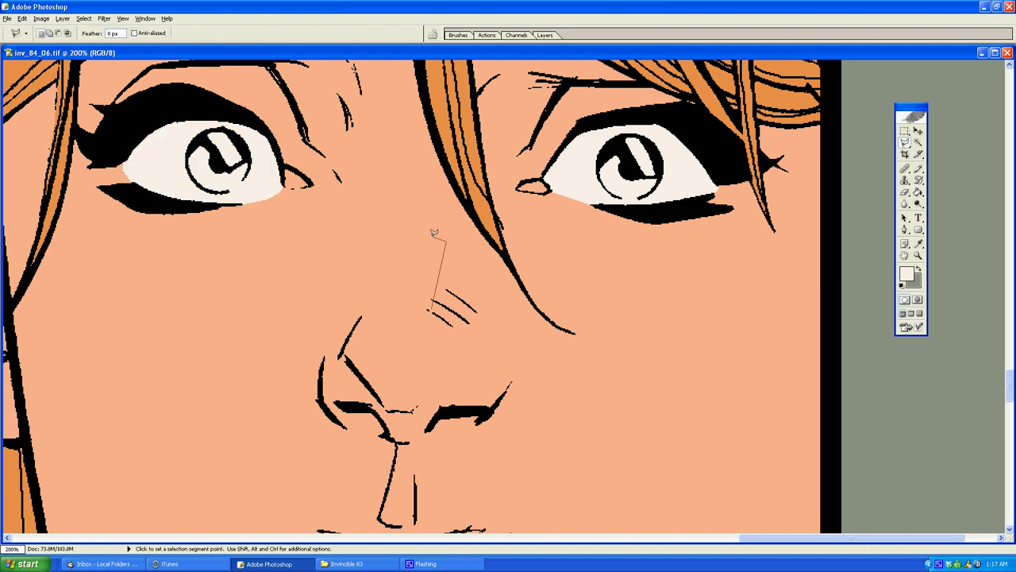
{"action": "double_click", "coordinate": [398, 240]}
Step: Lasso the sliver of clothing beside her neck in the lower corner of the close-up panel
{"action": "key", "text": "z"}
{"action": "left_click", "coordinate": [615, 283], "text": "alt"}
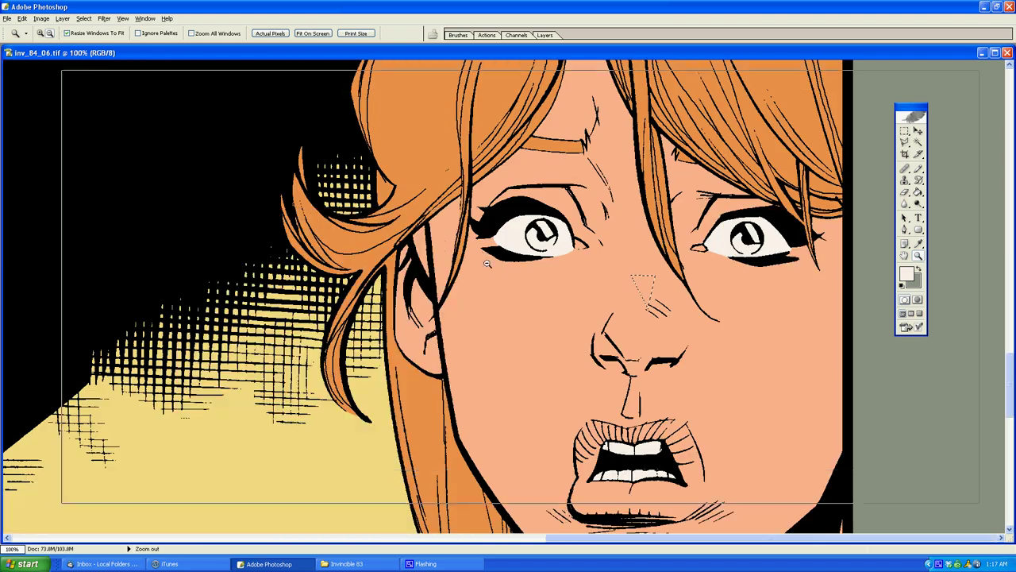
{"action": "left_click", "coordinate": [519, 301], "text": "alt"}
{"action": "left_click", "coordinate": [519, 301], "text": "alt"}
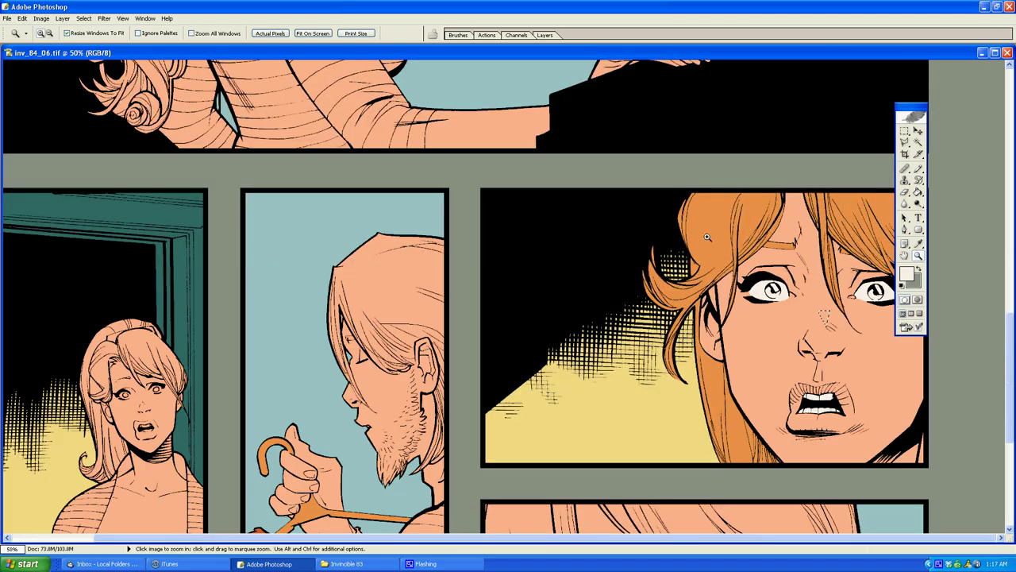
{"action": "left_click", "coordinate": [848, 407]}
{"action": "left_click", "coordinate": [801, 308]}
{"action": "key", "text": "l"}
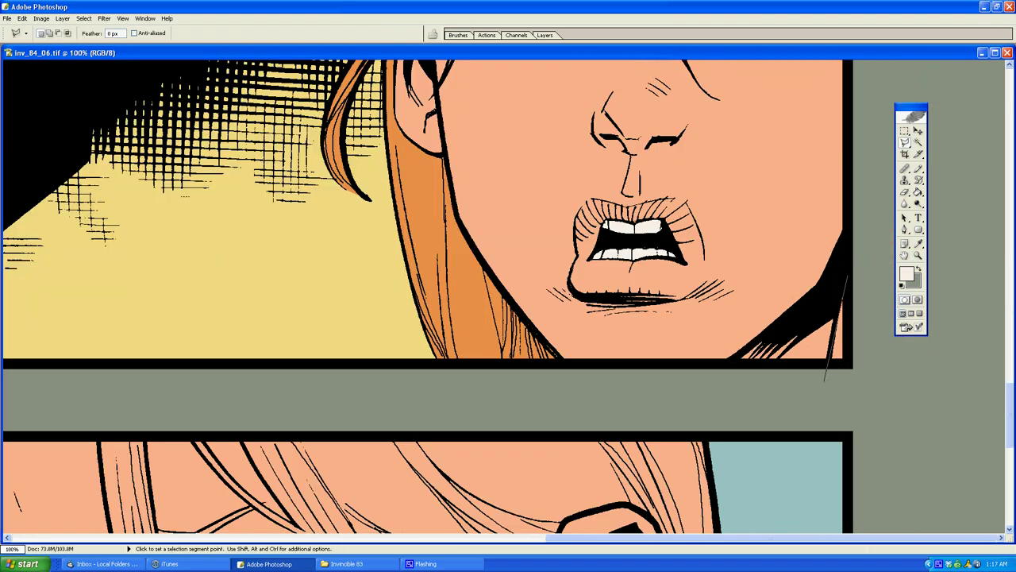
{"action": "left_click", "coordinate": [848, 274]}
{"action": "left_click", "coordinate": [871, 208]}
{"action": "double_click", "coordinate": [877, 389]}
{"action": "left_click", "coordinate": [847, 270]}
{"action": "left_click", "coordinate": [847, 264]}
{"action": "double_click", "coordinate": [867, 388]}
Step: Sample the woman's teal clothing in inv_83_19.tif and fill the clothing sliver in the close-up's corner with it
{"action": "key", "text": "z"}
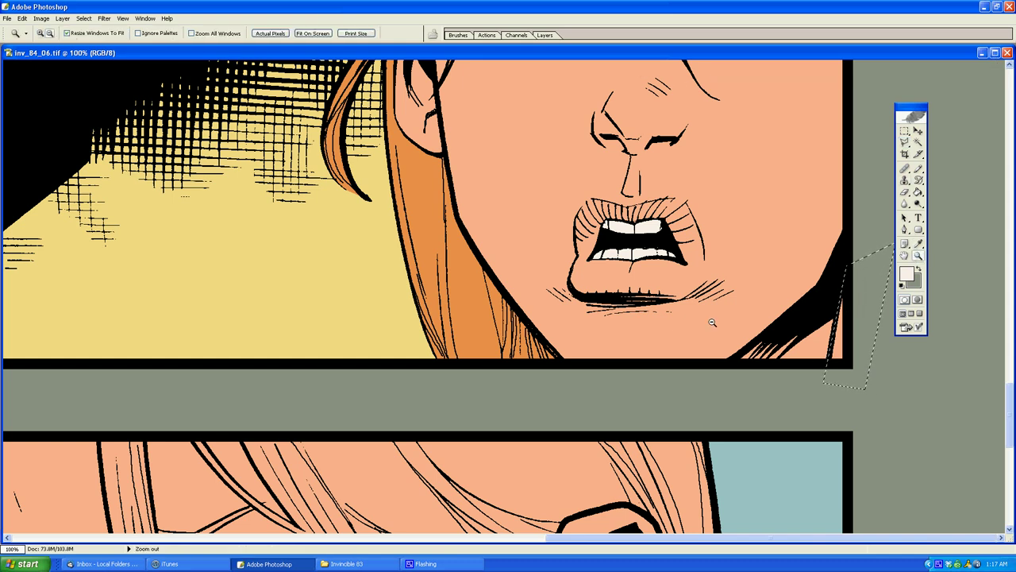
{"action": "left_click", "coordinate": [656, 324], "text": "alt"}
{"action": "left_click", "coordinate": [652, 324], "text": "alt"}
{"action": "left_click", "coordinate": [697, 289], "text": "alt"}
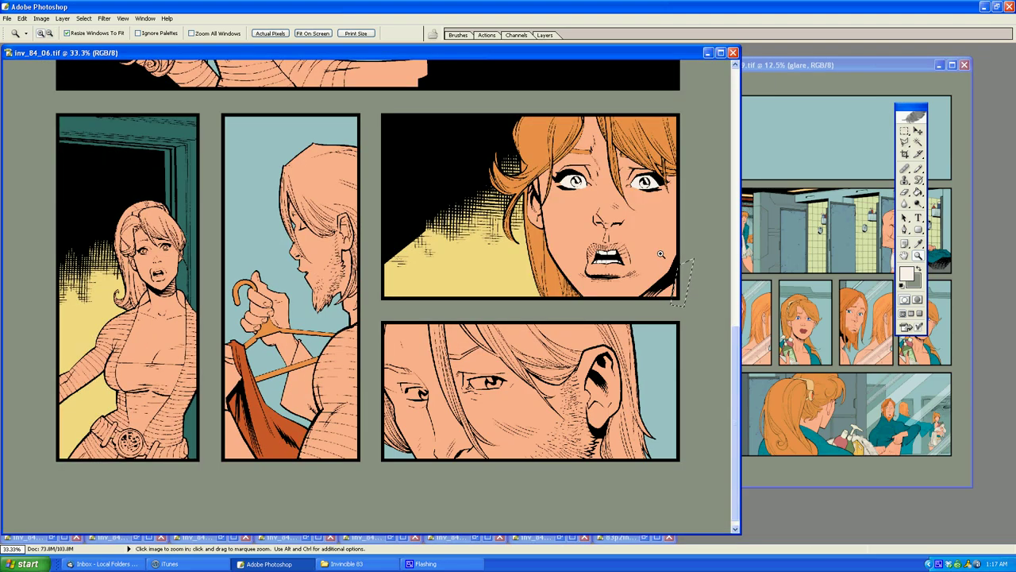
{"action": "key", "text": "g"}
{"action": "left_click", "coordinate": [795, 436], "text": "alt"}
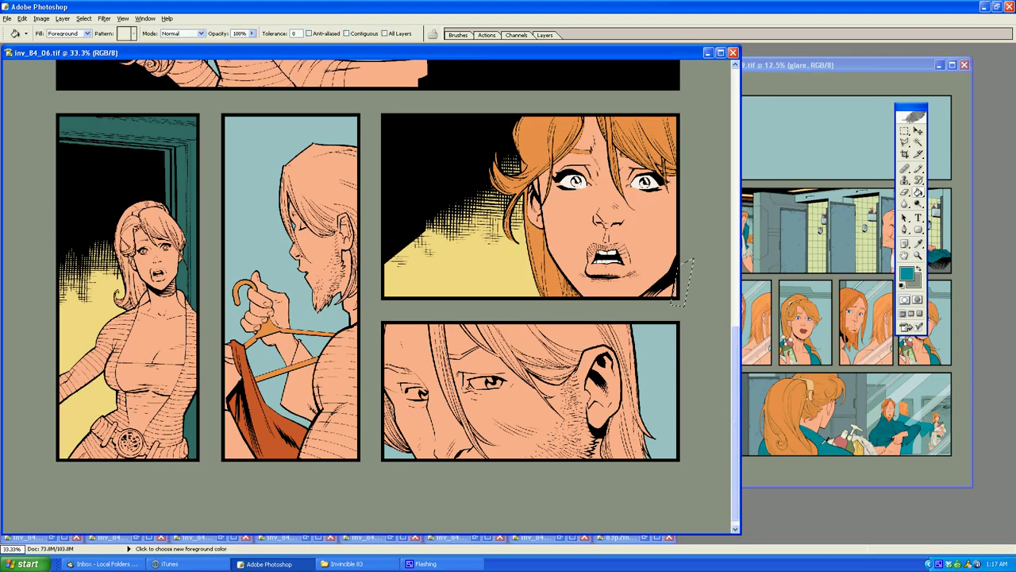
{"action": "left_click", "coordinate": [676, 288]}
{"action": "key", "text": "l"}
{"action": "left_click", "coordinate": [693, 343]}
{"action": "left_click", "coordinate": [692, 293]}
{"action": "double_click", "coordinate": [666, 275]}
Step: Sample the reddish mouth color of the woman in inv_83_19.tif as the foreground color
{"action": "key", "text": "g"}
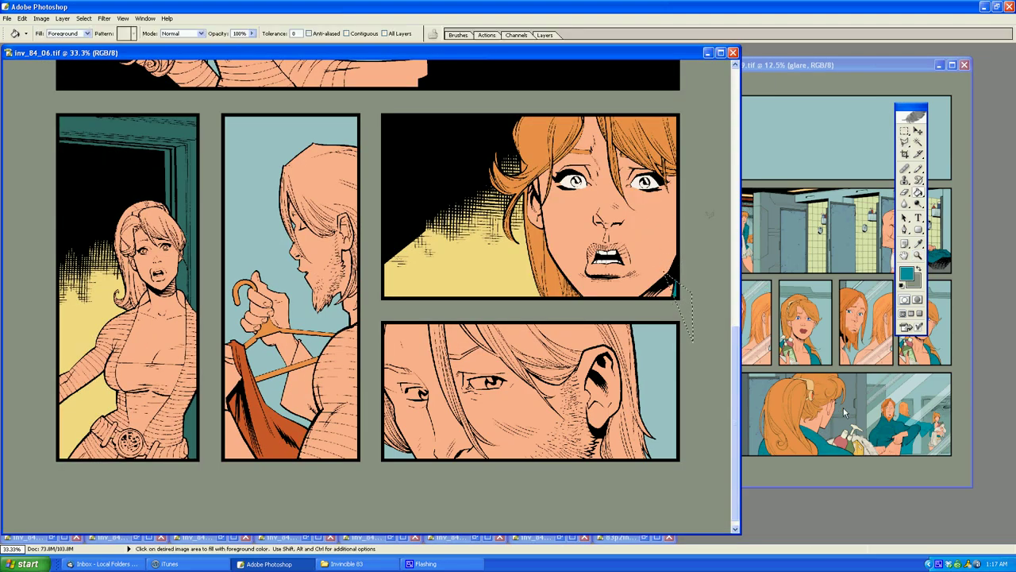
{"action": "left_click", "coordinate": [805, 329], "text": "alt"}
{"action": "key", "text": "z"}
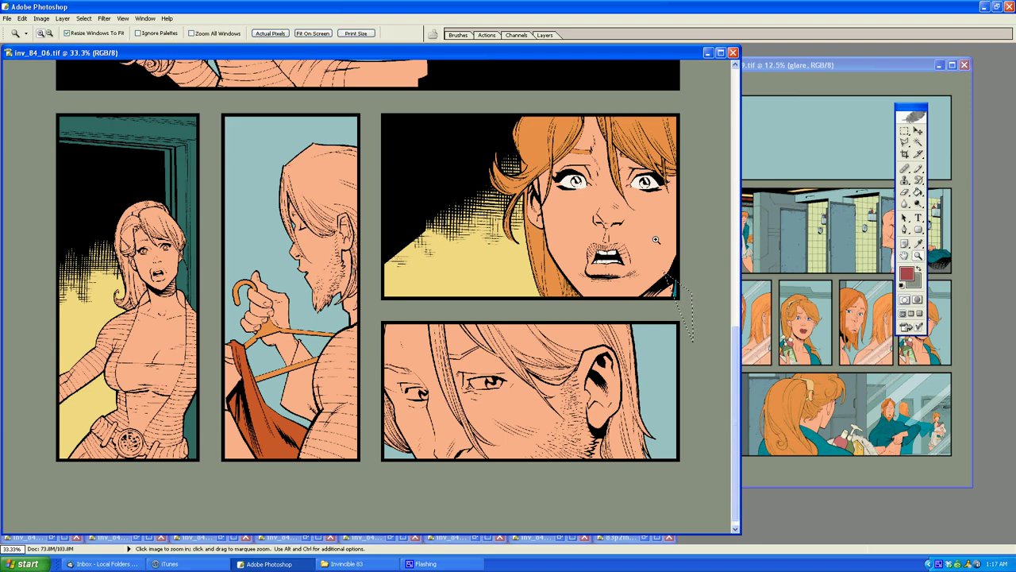
Step: Lasso the outline of the woman's lips in the close-up panel and fill them with the sampled reddish color
{"action": "left_click", "coordinate": [658, 237]}
{"action": "left_click", "coordinate": [627, 298]}
{"action": "left_click", "coordinate": [771, 318]}
{"action": "left_click", "coordinate": [772, 317]}
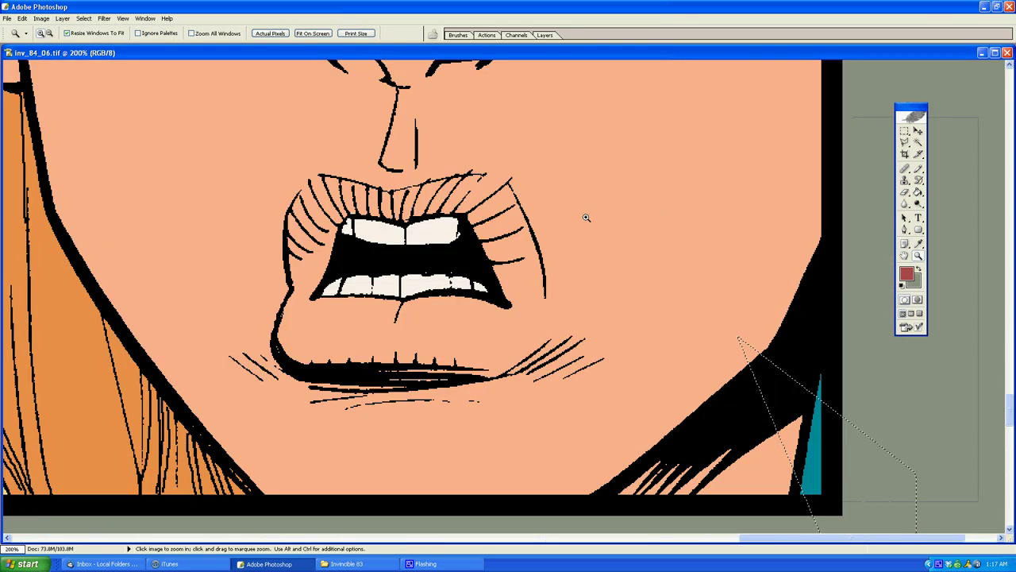
{"action": "key", "text": "l"}
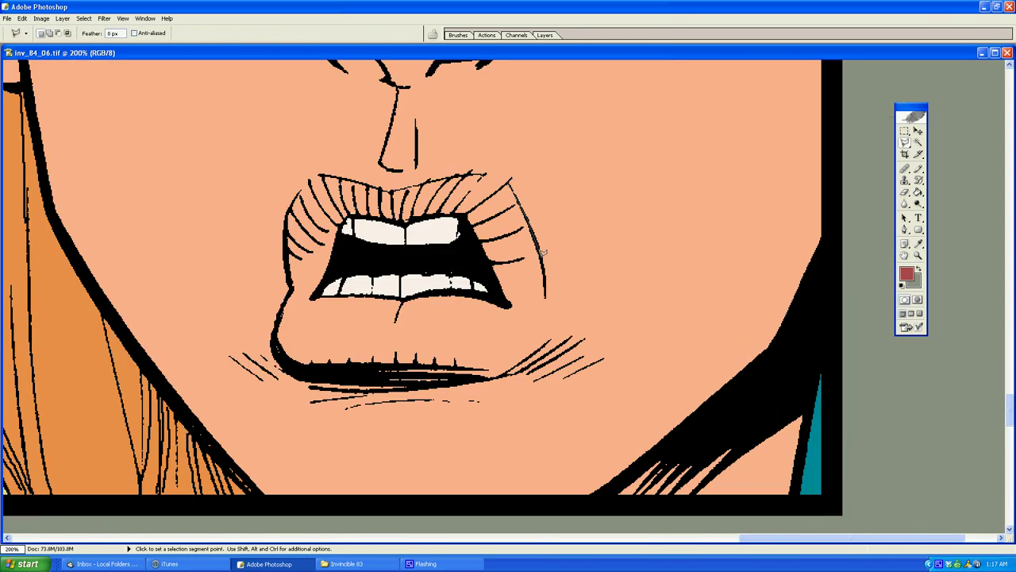
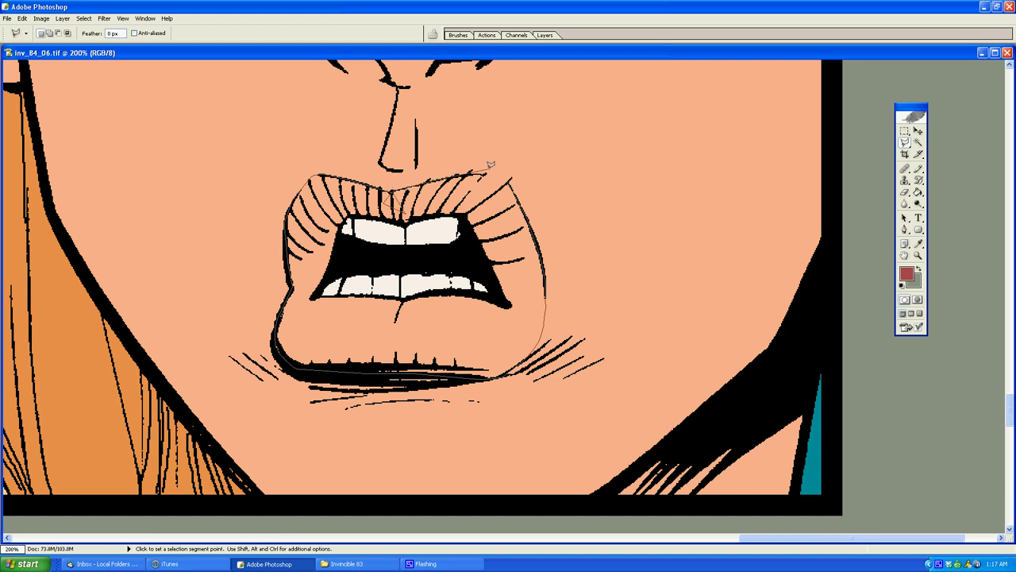
{"action": "left_click", "coordinate": [514, 194]}
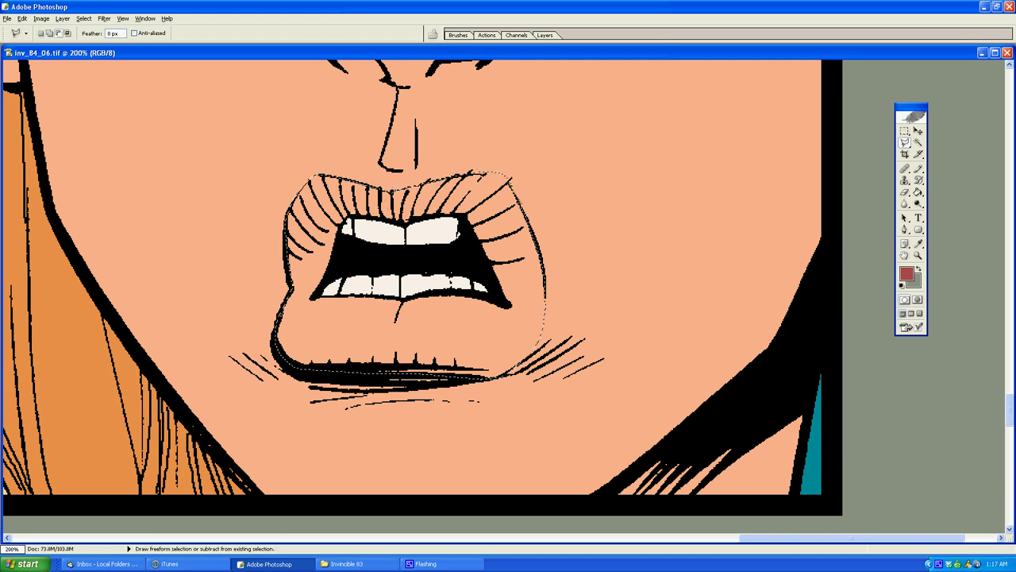
{"action": "left_click_drag", "start_coordinate": [495, 150], "coordinate": [518, 143]}
{"action": "key", "text": "g"}
{"action": "left_click", "coordinate": [508, 195]}
{"action": "key", "text": "l"}
{"action": "left_click", "coordinate": [590, 164]}
{"action": "left_click", "coordinate": [586, 225]}
{"action": "double_click", "coordinate": [539, 207]}
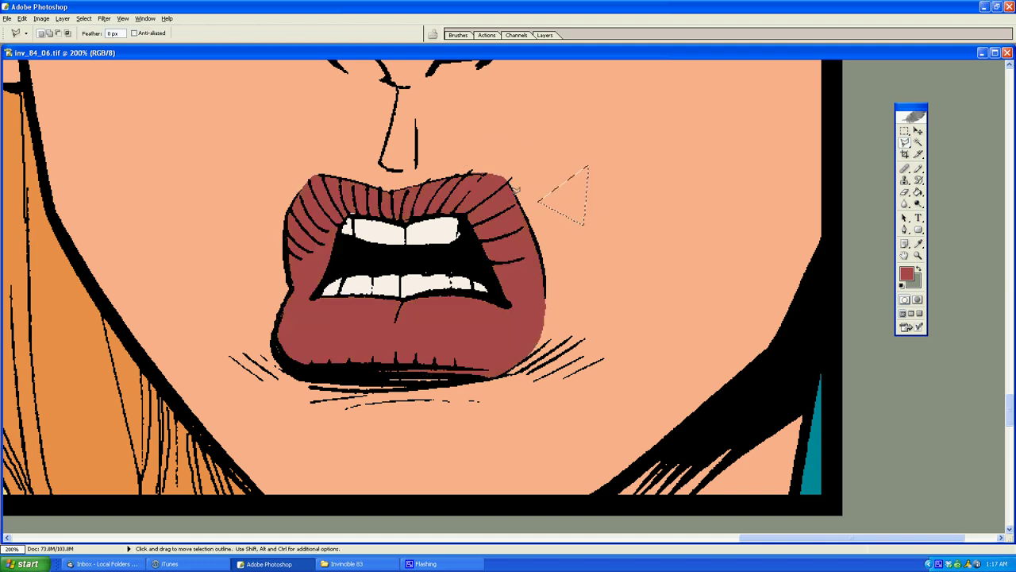
{"action": "key", "text": "ctrl+d"}
{"action": "key", "text": "g"}
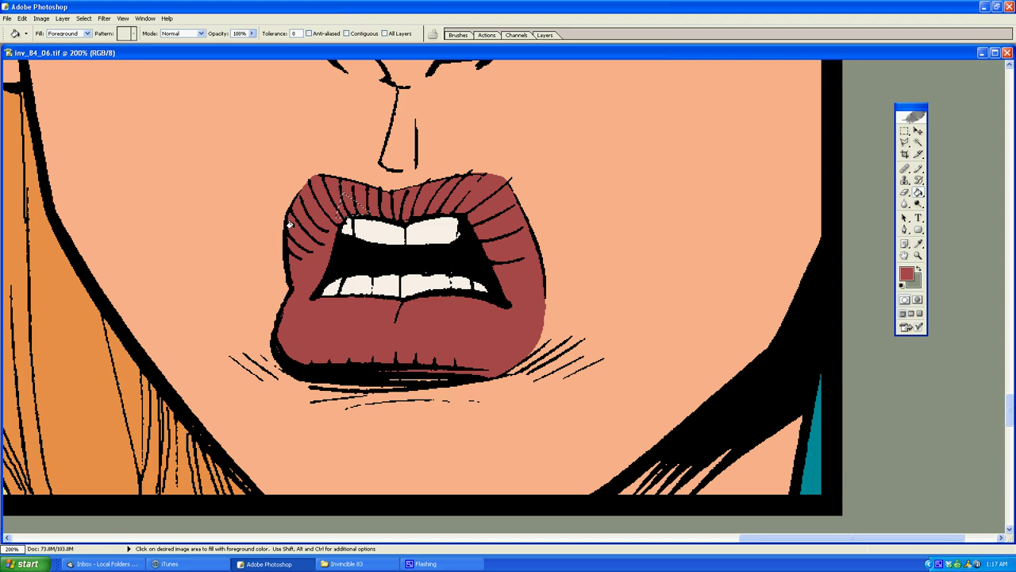
Step: Lasso a narrow strip of the woman's face from her upper lip up across her nose
{"action": "key", "text": "l"}
{"action": "left_click", "coordinate": [464, 279]}
{"action": "scroll", "coordinate": [430, 267], "scroll_direction": "up", "scroll_amount": 3}
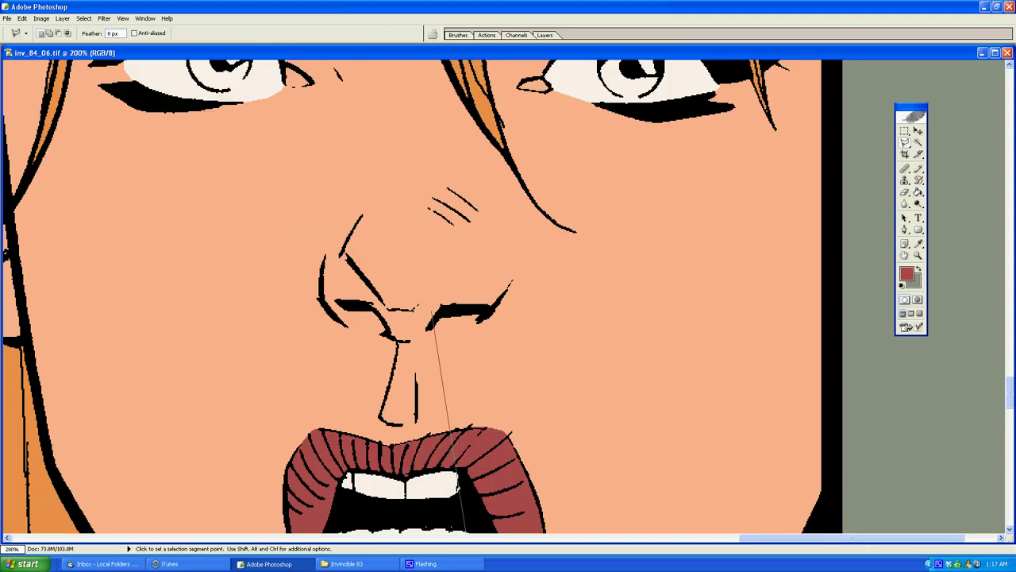
{"action": "left_click", "coordinate": [434, 329]}
{"action": "scroll", "coordinate": [504, 214], "scroll_direction": "up", "scroll_amount": 3}
{"action": "left_click", "coordinate": [429, 205]}
{"action": "left_click", "coordinate": [477, 228]}
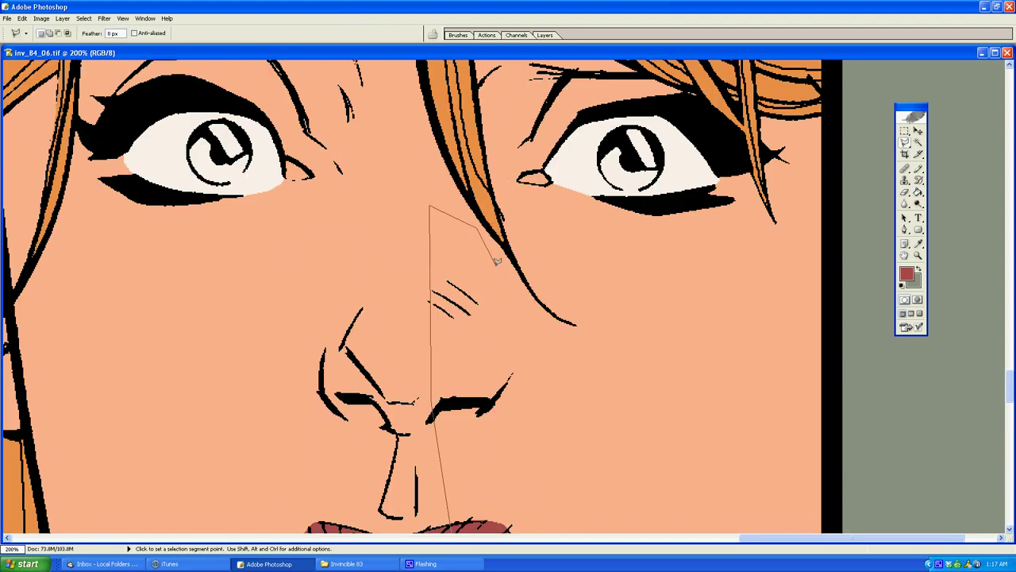
{"action": "double_click", "coordinate": [495, 262]}
Step: Sample the blue eye color of the woman in inv_83_19.tif as the foreground color
{"action": "key", "text": "z"}
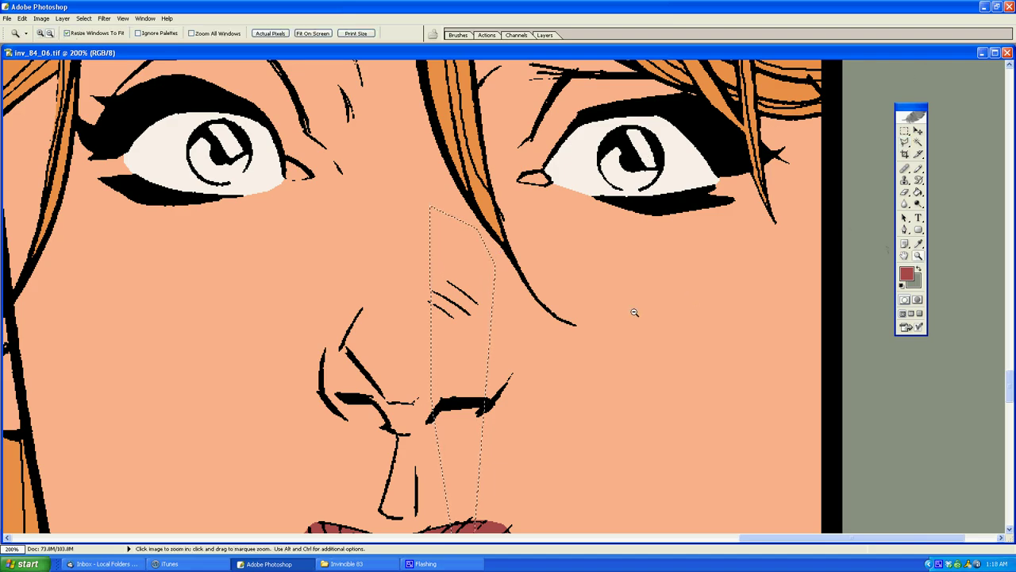
{"action": "left_click", "coordinate": [634, 312], "text": "alt"}
{"action": "left_click", "coordinate": [638, 310], "text": "alt"}
{"action": "left_click", "coordinate": [670, 274], "text": "alt"}
{"action": "left_click", "coordinate": [675, 272], "text": "alt"}
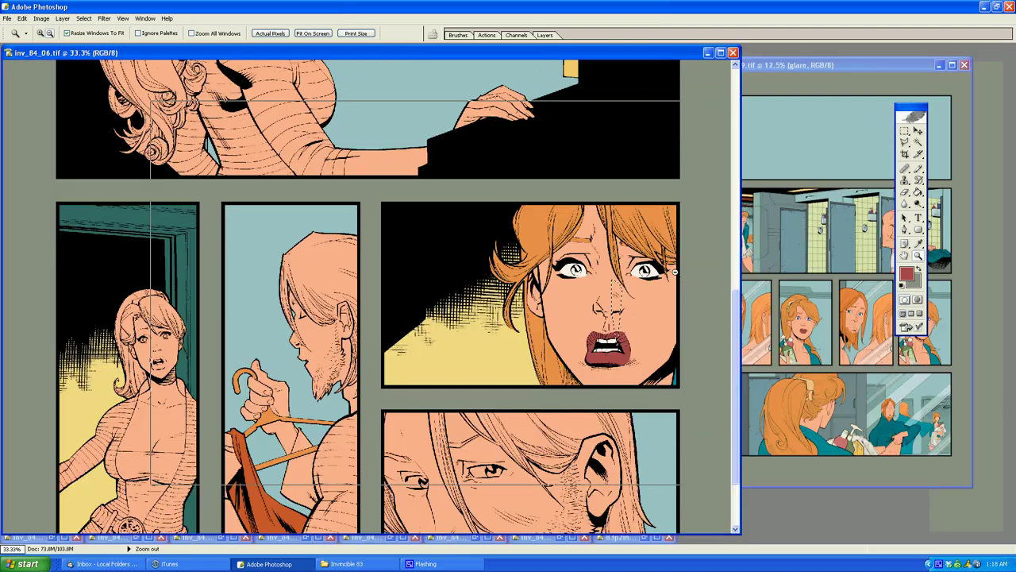
{"action": "left_click", "coordinate": [674, 272], "text": "alt"}
{"action": "key", "text": "g"}
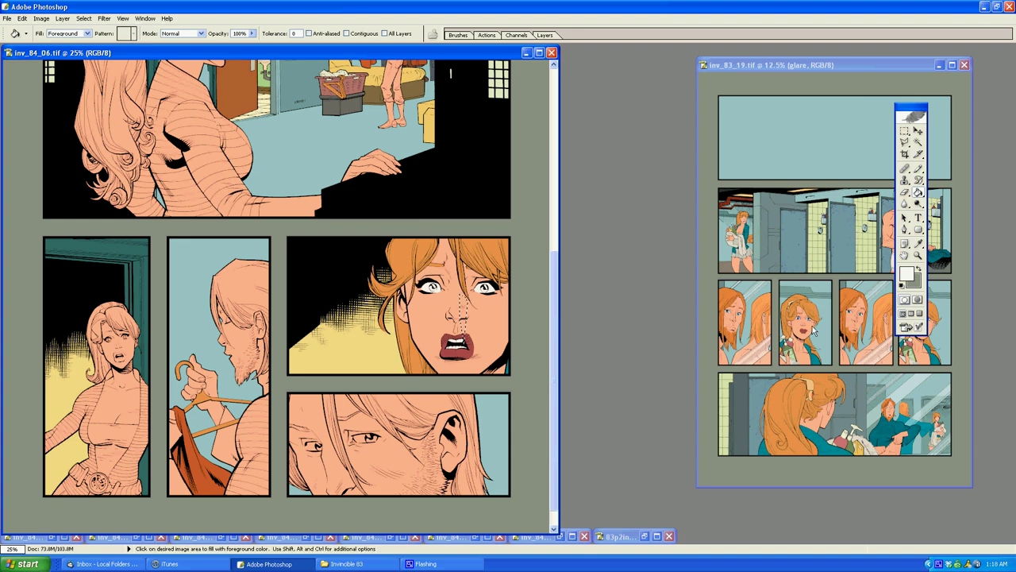
{"action": "left_click", "coordinate": [808, 321], "text": "alt"}
Step: Zoom in on the woman's eyes in the close-up panel of inv_84_06.tif
{"action": "key", "text": "z"}
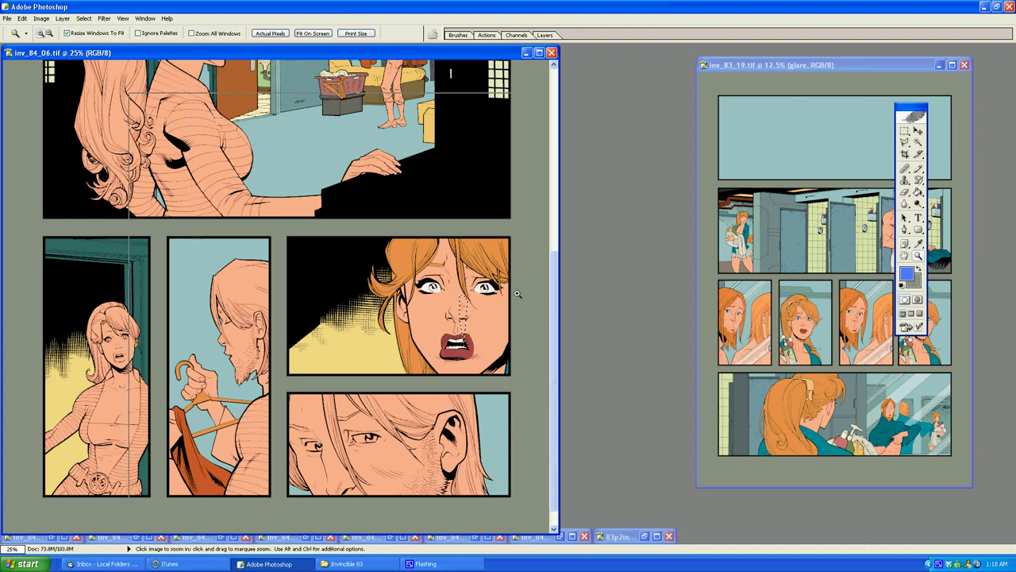
{"action": "left_click", "coordinate": [517, 294]}
{"action": "left_click", "coordinate": [528, 297]}
{"action": "left_click", "coordinate": [539, 299]}
{"action": "left_click", "coordinate": [554, 303]}
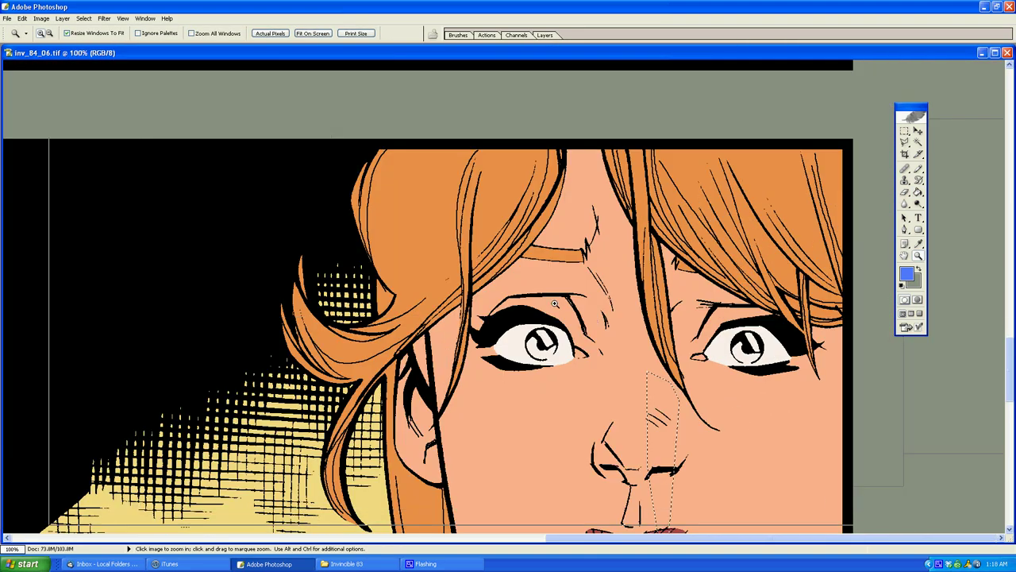
Step: Clear the old selection, outline each of the frightened woman's irises with the lasso, and fill both with the blue foreground color
{"action": "left_click", "coordinate": [554, 303]}
{"action": "key", "text": "l"}
{"action": "key", "text": "alt+s"}
{"action": "key", "text": "d"}
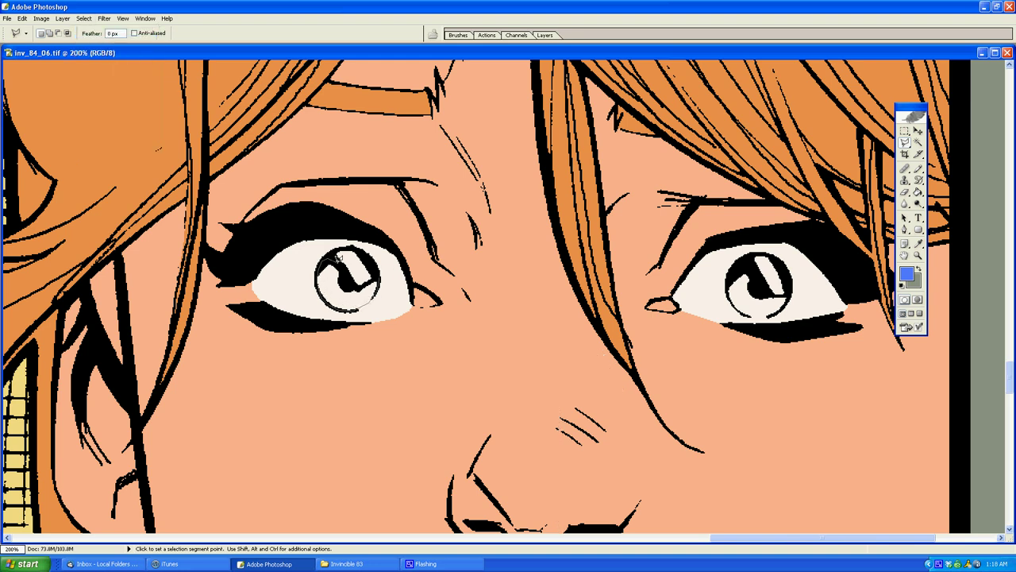
{"action": "left_click", "coordinate": [326, 266]}
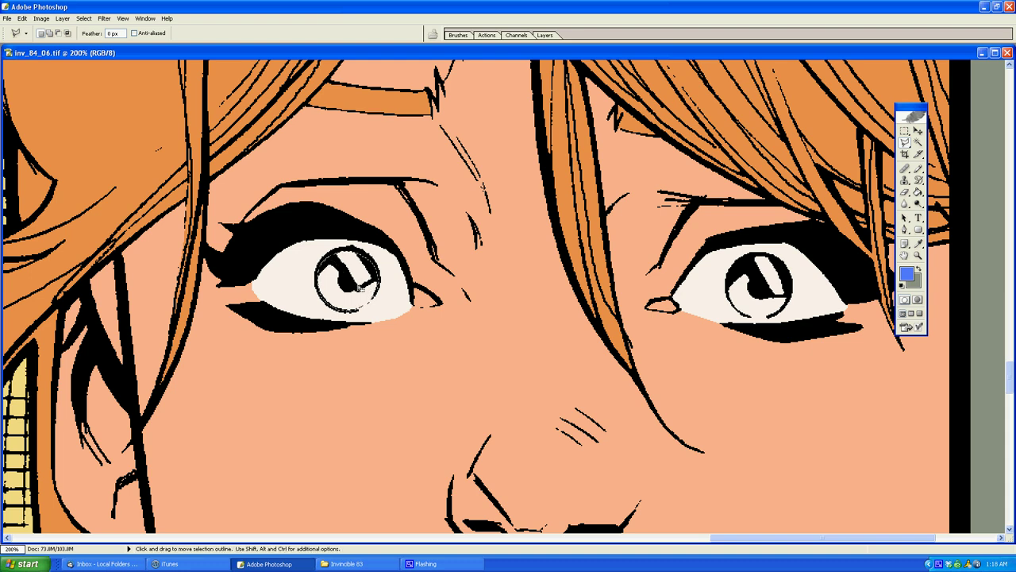
{"action": "key", "text": "g"}
{"action": "left_click", "coordinate": [337, 290]}
{"action": "key", "text": "l"}
{"action": "left_click", "coordinate": [784, 268]}
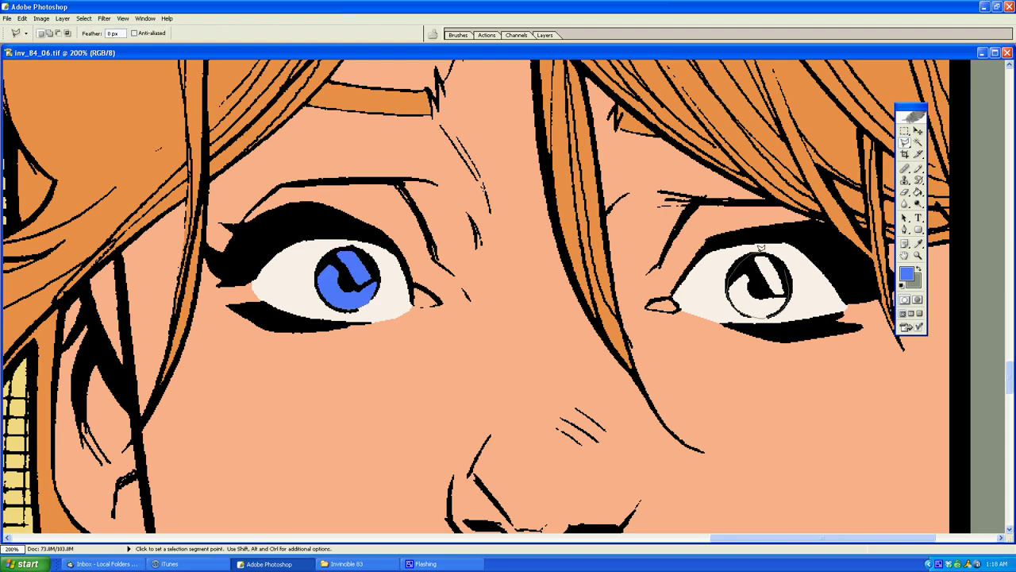
{"action": "key", "text": "g"}
{"action": "double_click", "coordinate": [839, 275]}
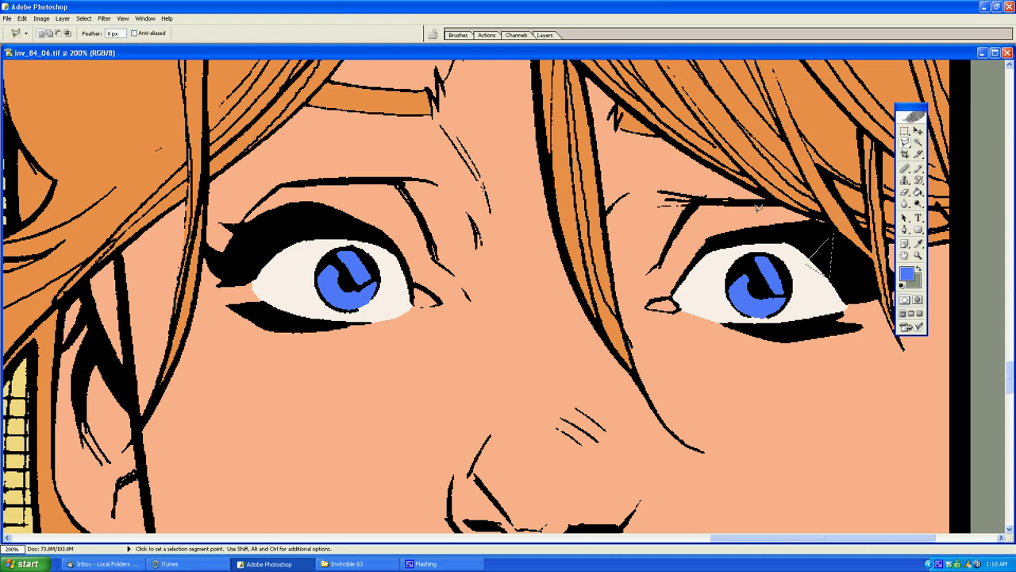
Step: Deselect the area beside the woman's eye and save the file
{"action": "left_click", "coordinate": [84, 18]}
{"action": "left_click", "coordinate": [93, 39]}
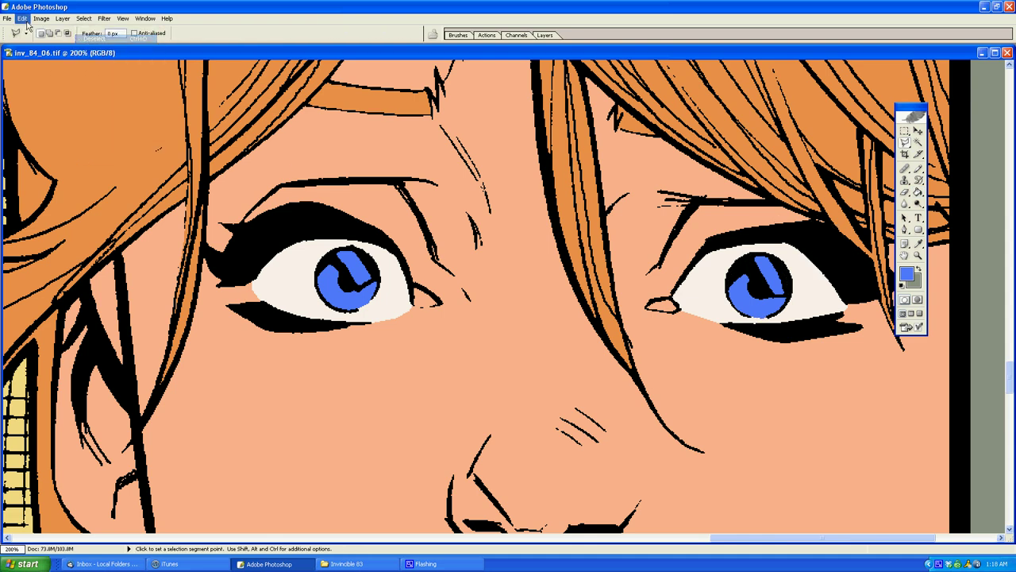
{"action": "left_click", "coordinate": [7, 18]}
{"action": "left_click", "coordinate": [48, 112]}
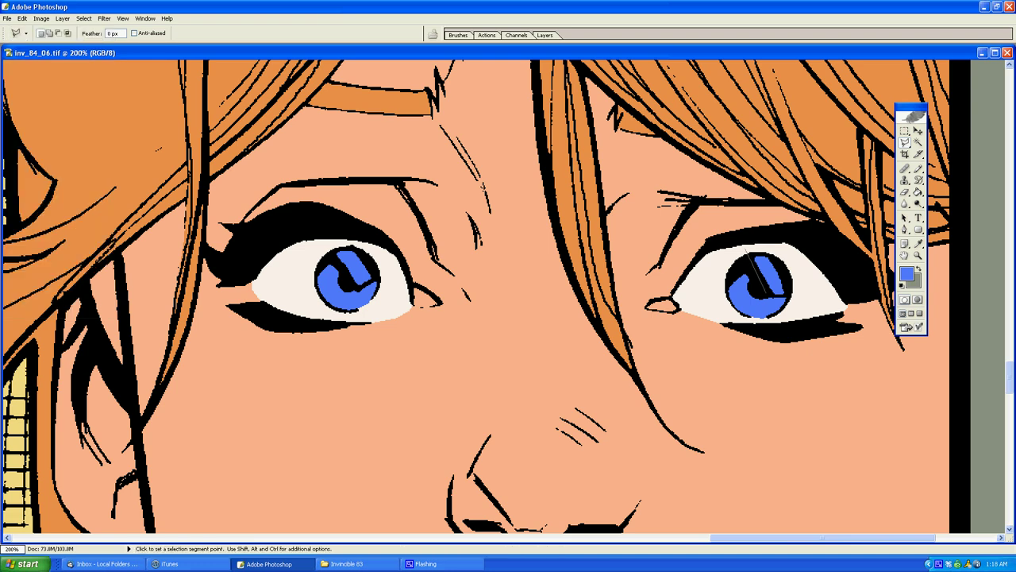
Step: Lasso the highlight shape in each of the woman's irises and fill both with a lighter tint of the blue
{"action": "key", "text": "b"}
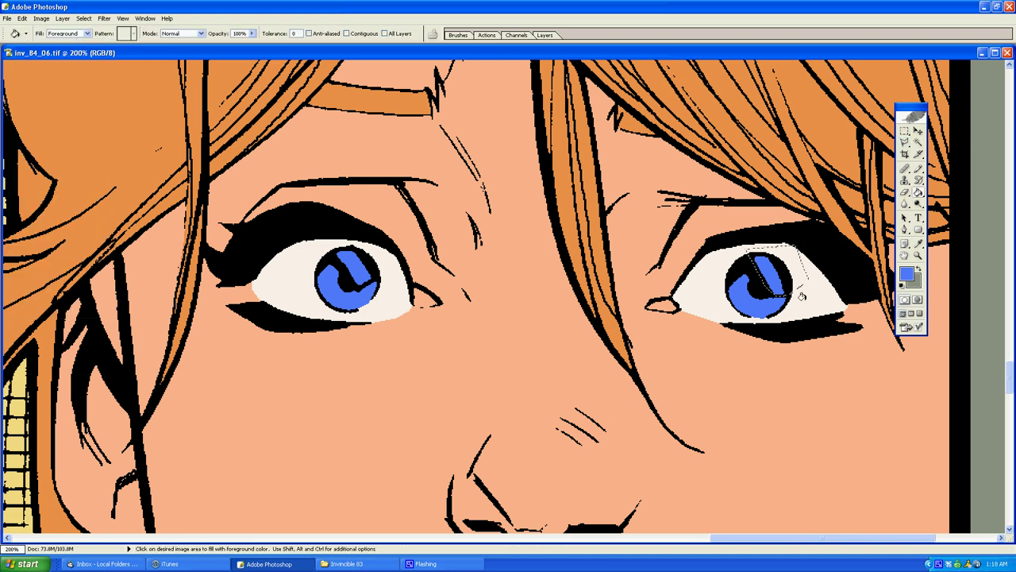
{"action": "left_click", "coordinate": [906, 273]}
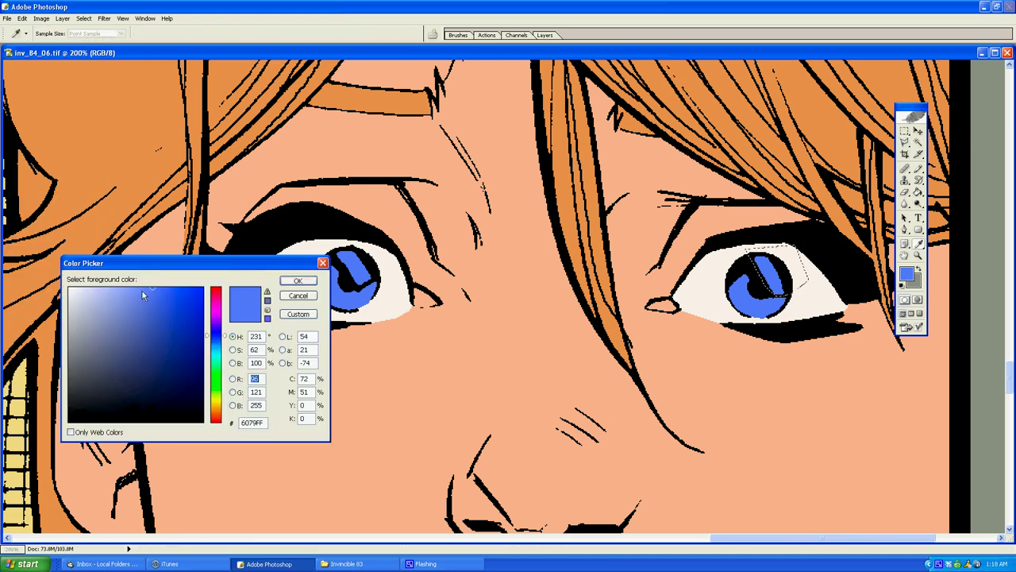
{"action": "left_click", "coordinate": [298, 280]}
{"action": "key", "text": "l"}
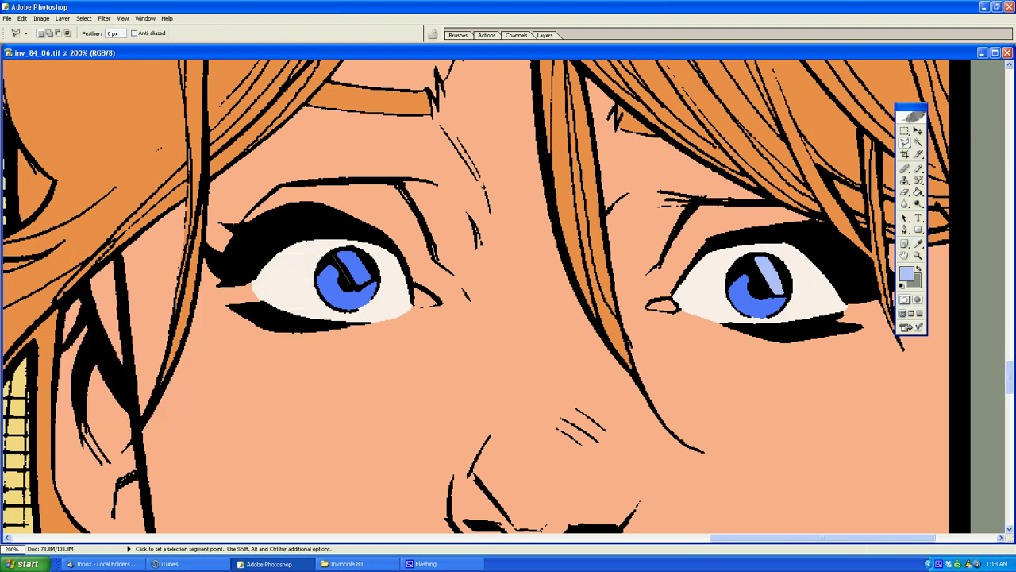
{"action": "double_click", "coordinate": [359, 228]}
{"action": "key", "text": "g"}
{"action": "left_click", "coordinate": [352, 262]}
{"action": "key", "text": "ctrl+d"}
Step: Outline the inner corner of the woman's right-hand eye and sample the iris blue as the foreground color
{"action": "key", "text": "l"}
{"action": "left_click", "coordinate": [489, 356]}
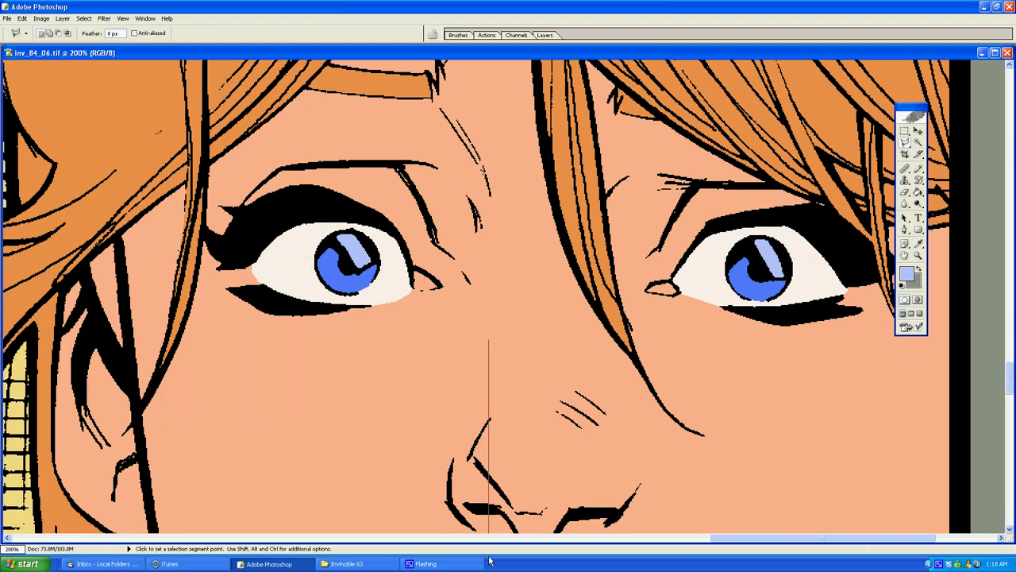
{"action": "left_click", "coordinate": [677, 270]}
{"action": "double_click", "coordinate": [699, 302]}
{"action": "key", "text": "g"}
{"action": "left_click", "coordinate": [738, 300], "text": "alt"}
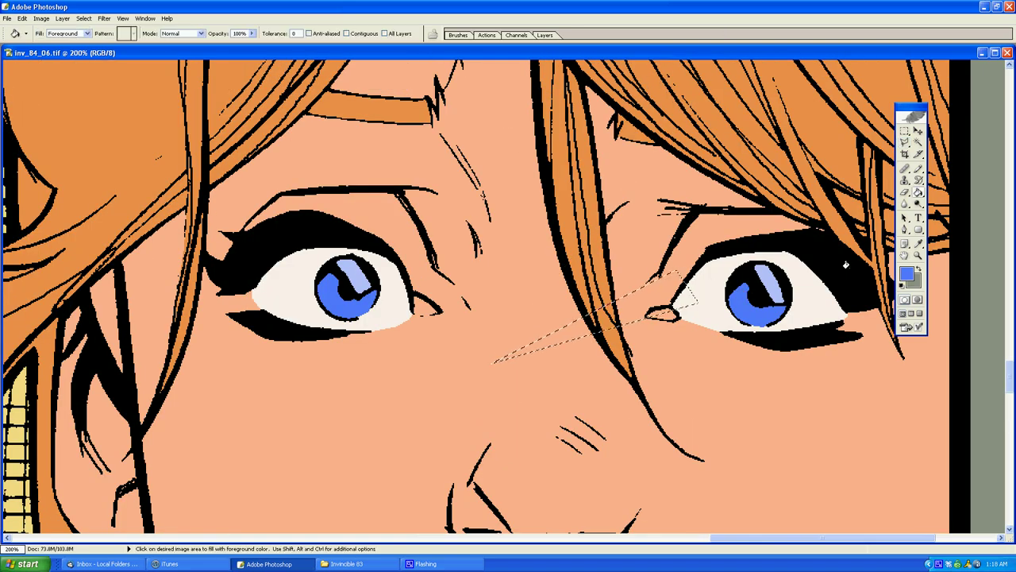
Step: Lasso the man's eyebrow at the left edge of the bottom close-up panel
{"action": "left_click", "coordinate": [918, 256]}
{"action": "left_click", "coordinate": [554, 328], "text": "alt"}
{"action": "left_click", "coordinate": [554, 328], "text": "alt"}
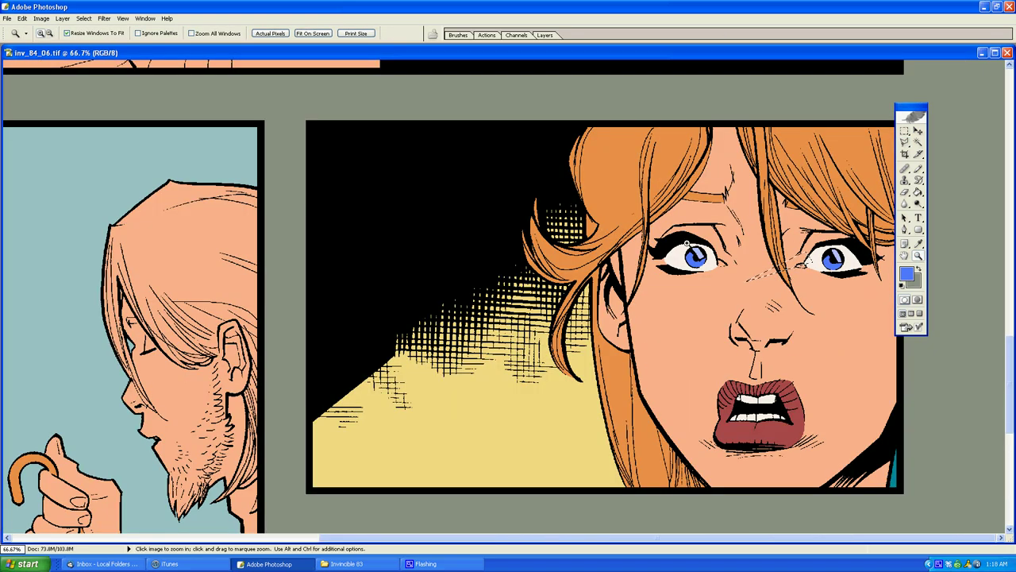
{"action": "left_click", "coordinate": [770, 265], "text": "alt"}
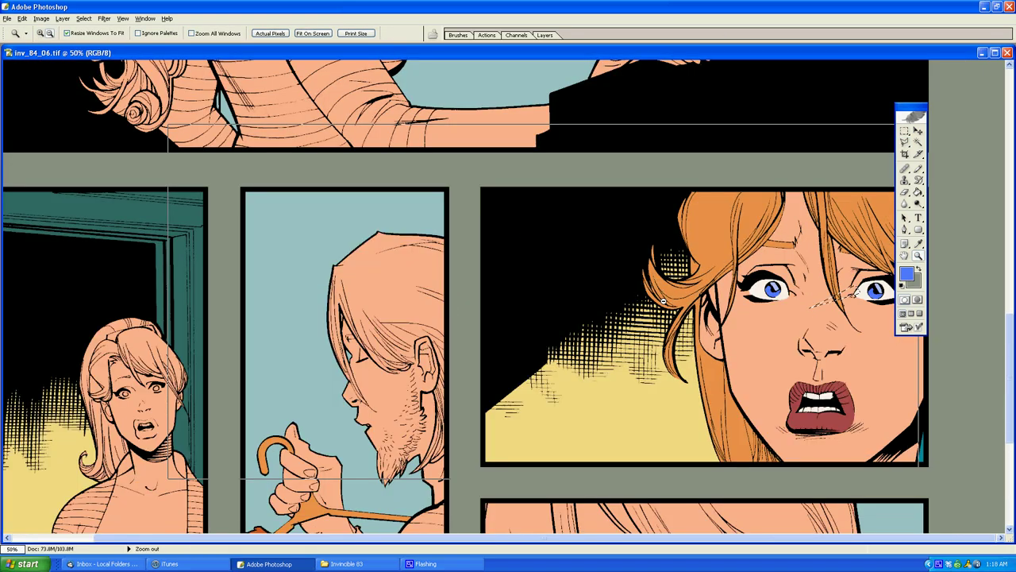
{"action": "left_click", "coordinate": [722, 316], "text": "alt"}
{"action": "left_click", "coordinate": [550, 431]}
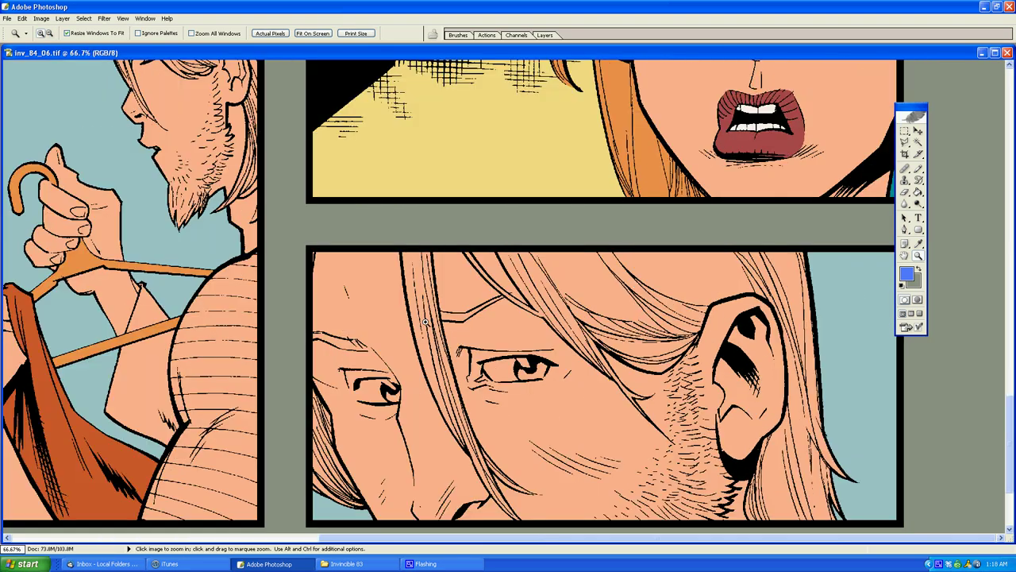
{"action": "left_click", "coordinate": [425, 321]}
{"action": "left_click", "coordinate": [412, 339]}
{"action": "key", "text": "l"}
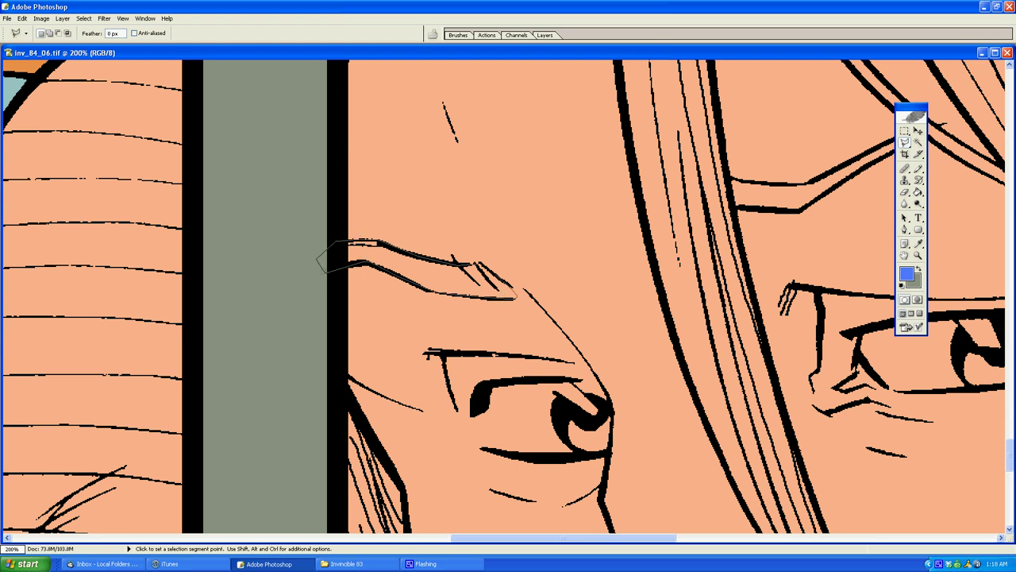
{"action": "left_click", "coordinate": [466, 269]}
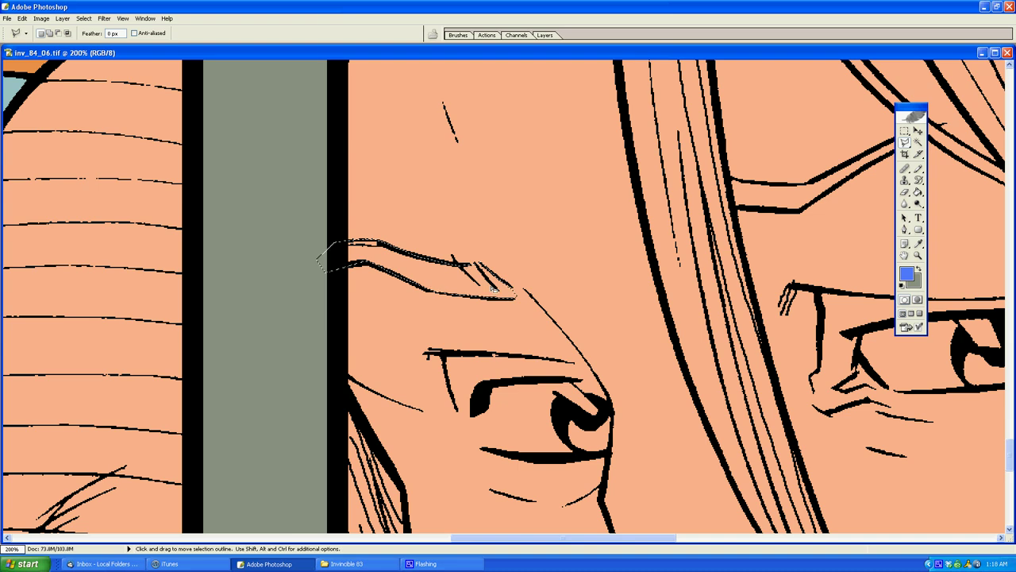
Step: Add the man's hair along the lower left edge of the close-up panel to the selection
{"action": "scroll", "coordinate": [341, 238], "scroll_direction": "down", "scroll_amount": 3}
{"action": "left_click", "coordinate": [330, 198], "text": "shift"}
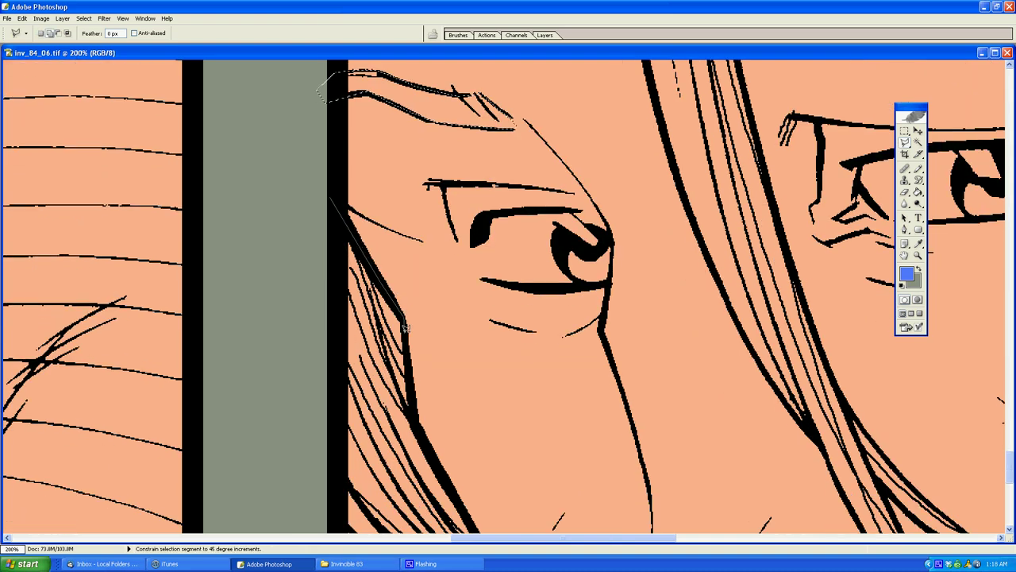
{"action": "left_click", "coordinate": [404, 322]}
{"action": "scroll", "coordinate": [406, 325], "scroll_direction": "down", "scroll_amount": 3}
{"action": "left_click", "coordinate": [412, 242]}
{"action": "left_click", "coordinate": [483, 374]}
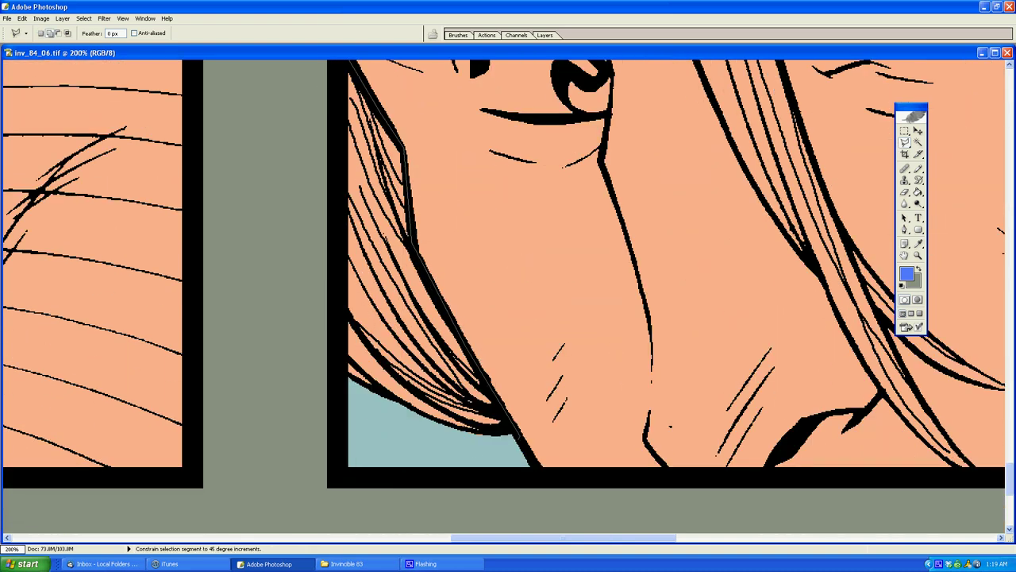
{"action": "left_click", "coordinate": [520, 435]}
{"action": "left_click", "coordinate": [189, 475]}
{"action": "scroll", "coordinate": [189, 474], "scroll_direction": "up", "scroll_amount": 4}
{"action": "double_click", "coordinate": [279, 213]}
Step: Add the thin sliver of hair in the panel's upper left corner to the selection
{"action": "left_click", "coordinate": [281, 147], "text": "shift"}
{"action": "scroll", "coordinate": [281, 147], "scroll_direction": "up", "scroll_amount": 5}
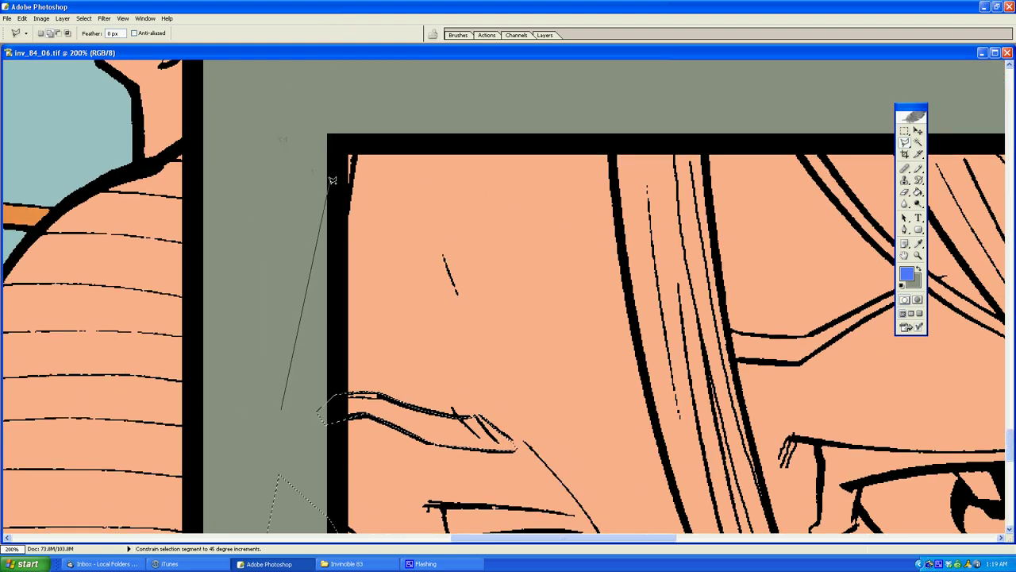
{"action": "left_click", "coordinate": [352, 114]}
{"action": "scroll", "coordinate": [352, 114], "scroll_direction": "down", "scroll_amount": 5}
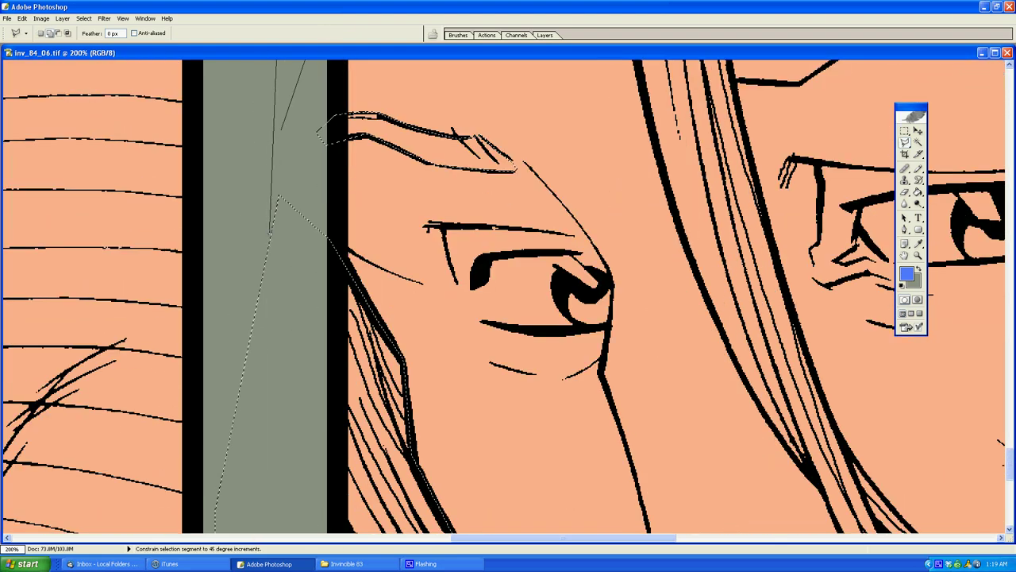
{"action": "left_click", "coordinate": [270, 233]}
{"action": "double_click", "coordinate": [287, 185]}
Step: Subtract the area spilling toward the neighboring panel from the hair selection
{"action": "left_click", "coordinate": [145, 275], "text": "alt"}
{"action": "scroll", "coordinate": [130, 482], "scroll_direction": "down", "scroll_amount": 4}
{"action": "left_click", "coordinate": [172, 461]}
{"action": "left_click", "coordinate": [286, 456]}
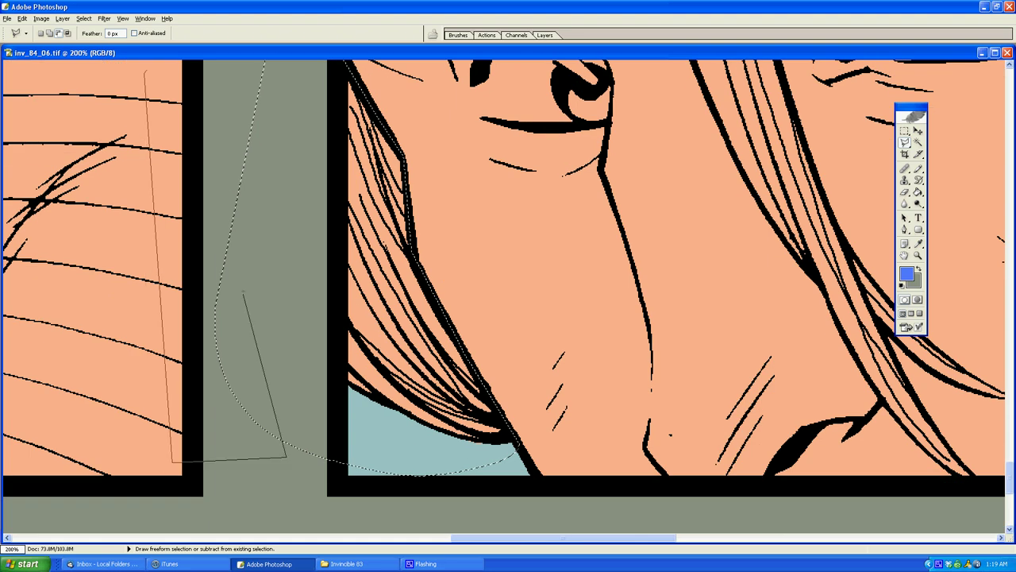
{"action": "scroll", "coordinate": [242, 294], "scroll_direction": "up", "scroll_amount": 5}
Step: Start adding the long hair strand between the man's eyes, tracing its edges and closing across the panel's upper border
{"action": "scroll", "coordinate": [638, 188], "scroll_direction": "up", "scroll_amount": 3}
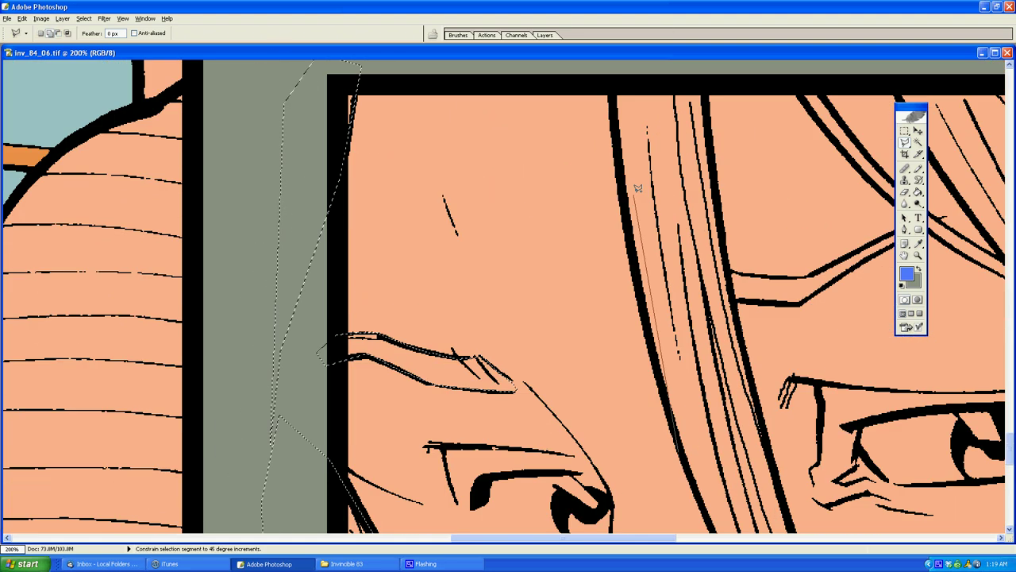
{"action": "scroll", "coordinate": [611, 81], "scroll_direction": "up", "scroll_amount": 1}
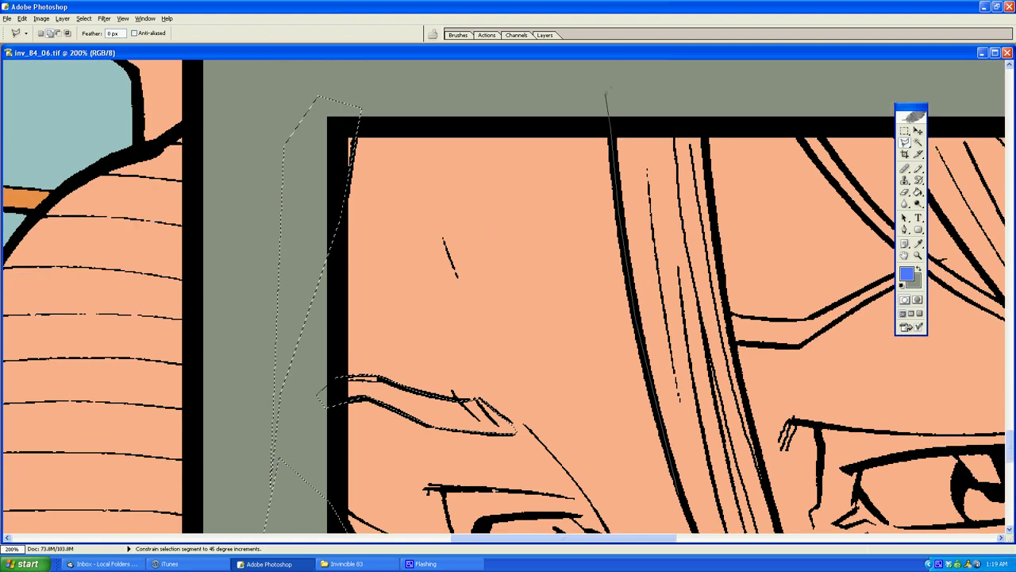
{"action": "left_click", "coordinate": [606, 94]}
{"action": "scroll", "coordinate": [605, 104], "scroll_direction": "up", "scroll_amount": 8}
{"action": "scroll", "coordinate": [588, 238], "scroll_direction": "right", "scroll_amount": 4}
{"action": "scroll", "coordinate": [579, 281], "scroll_direction": "down", "scroll_amount": 7}
{"action": "left_click", "coordinate": [512, 119]}
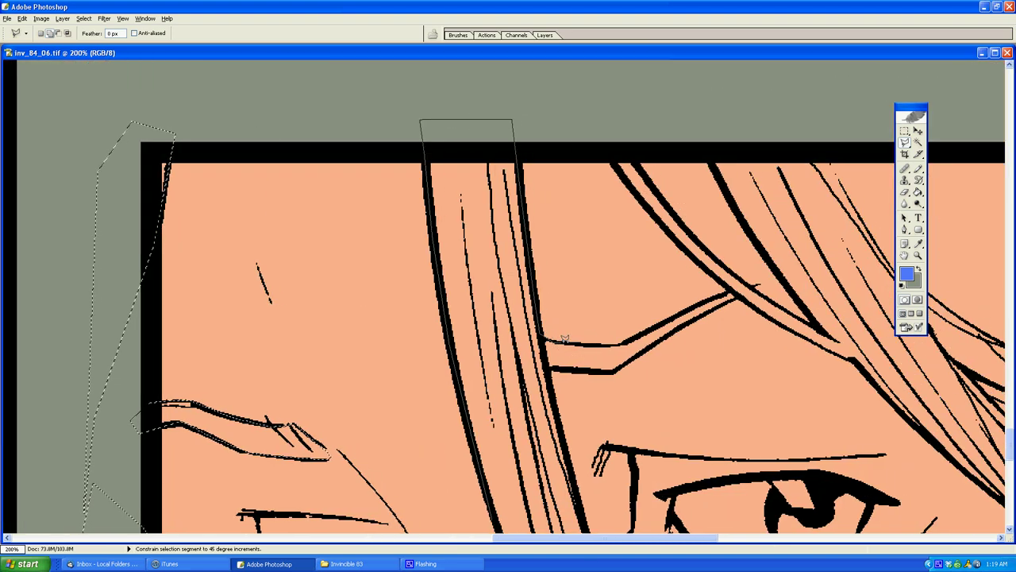
Step: Extend the lasso outline along the upper edge of the man's other eyebrow and around the forehead locks to the upper border
{"action": "left_click", "coordinate": [622, 341]}
{"action": "left_click", "coordinate": [729, 288]}
{"action": "scroll", "coordinate": [867, 110], "scroll_direction": "right", "scroll_amount": 3}
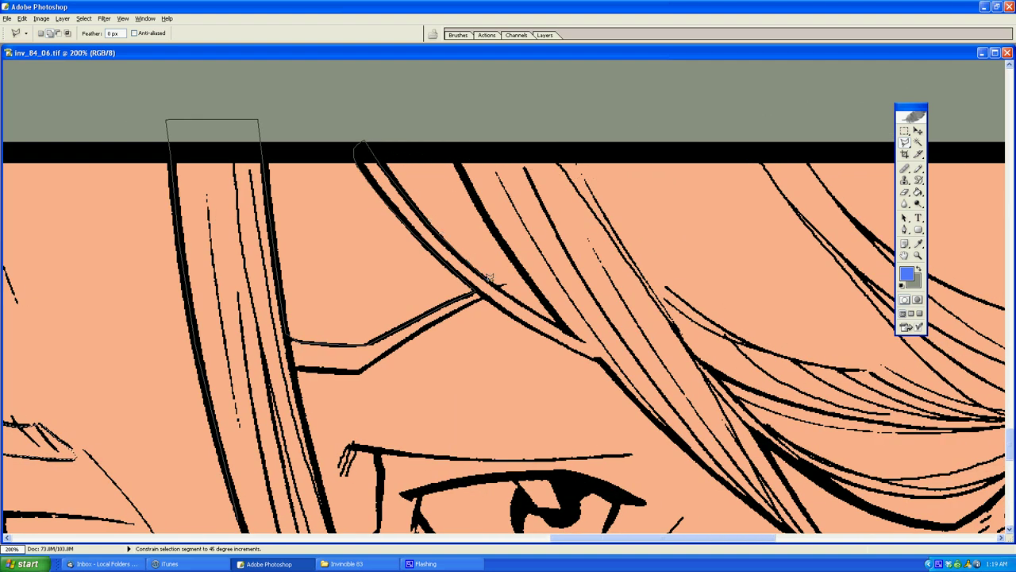
{"action": "left_click", "coordinate": [573, 335]}
{"action": "left_click", "coordinate": [516, 260]}
{"action": "left_click", "coordinate": [480, 204]}
{"action": "left_click", "coordinate": [469, 129]}
Step: Carry the lasso outline across the panel's upper border and down through the background beyond the hair to below the panel
{"action": "scroll", "coordinate": [765, 144], "scroll_direction": "right", "scroll_amount": 8}
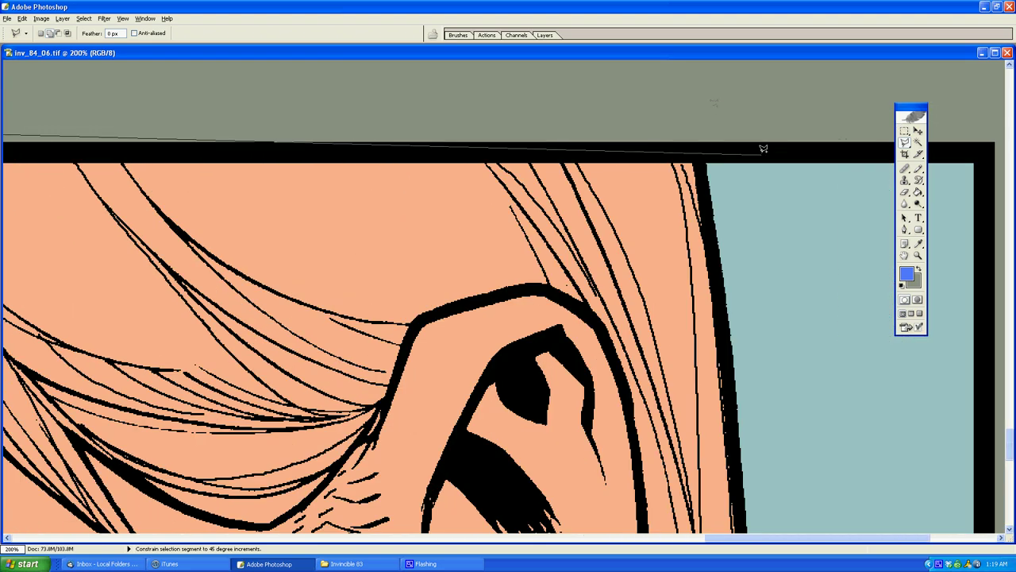
{"action": "left_click", "coordinate": [768, 149]}
{"action": "scroll", "coordinate": [810, 317], "scroll_direction": "down", "scroll_amount": 5}
{"action": "scroll", "coordinate": [880, 290], "scroll_direction": "down", "scroll_amount": 5}
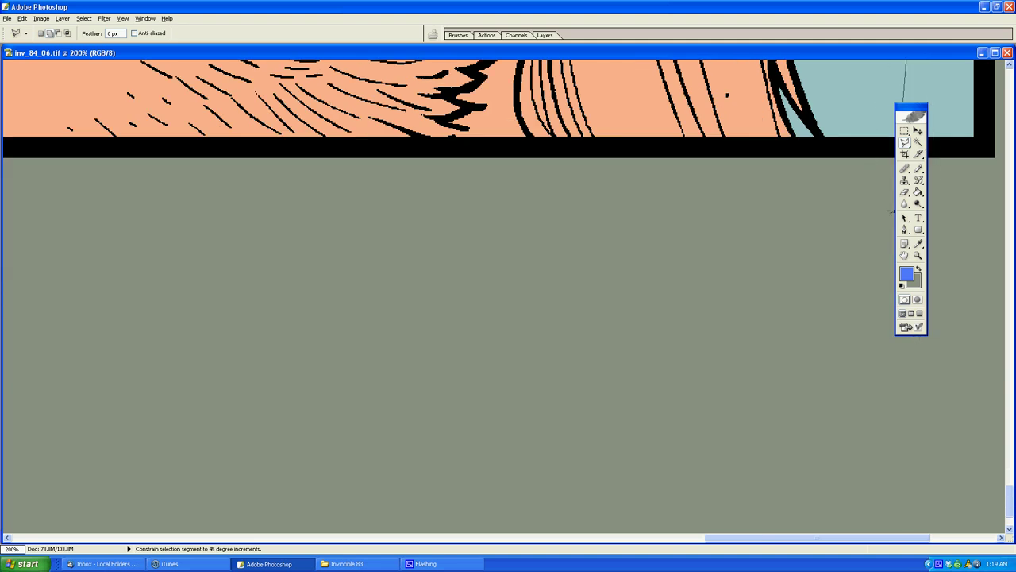
{"action": "left_click", "coordinate": [893, 212]}
Step: Trace the lasso outline up the hair edge behind the man's ear and around the ear's outer contour
{"action": "scroll", "coordinate": [516, 262], "scroll_direction": "up", "scroll_amount": 3}
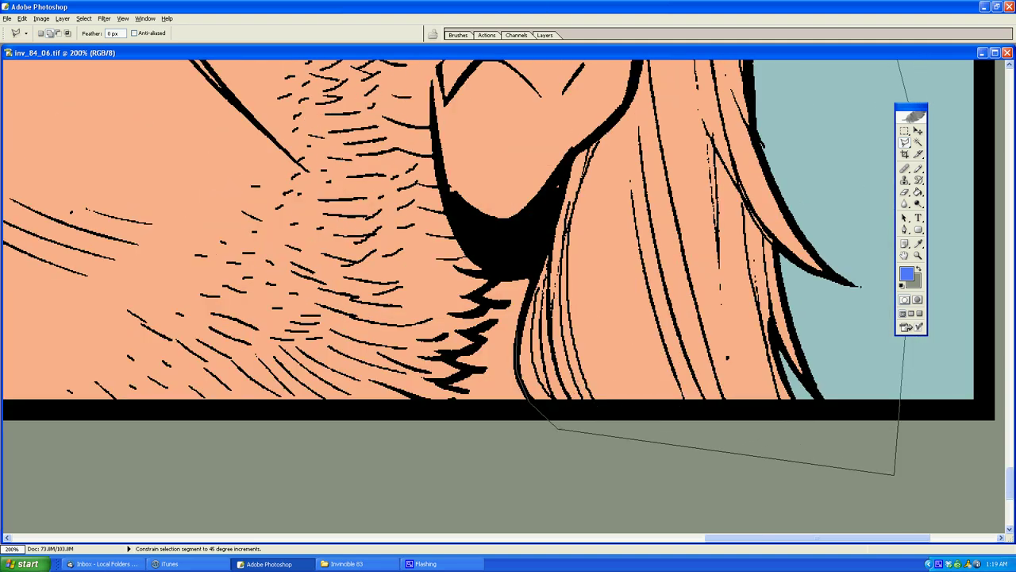
{"action": "scroll", "coordinate": [547, 159], "scroll_direction": "up", "scroll_amount": 3}
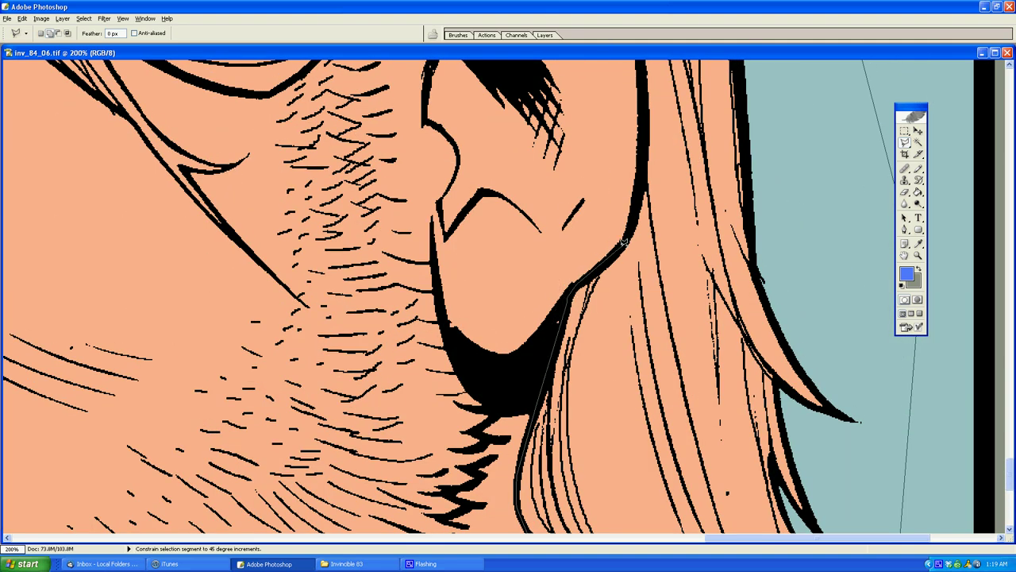
{"action": "scroll", "coordinate": [558, 321], "scroll_direction": "up", "scroll_amount": 5}
{"action": "scroll", "coordinate": [635, 270], "scroll_direction": "up", "scroll_amount": 1}
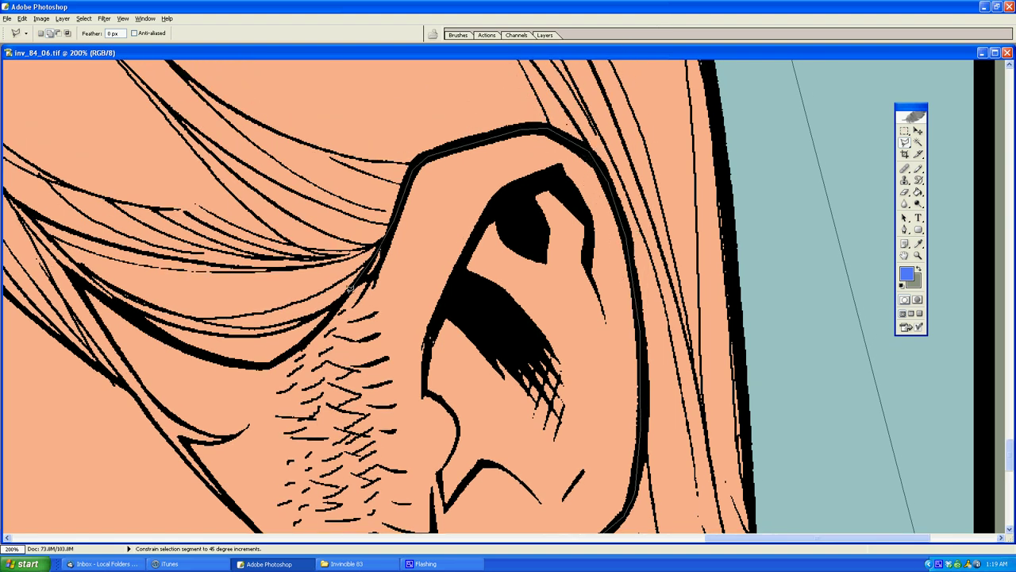
Step: Trace the lasso outline along the hair swept over the temple and down to the pointed lock on the cheek
{"action": "scroll", "coordinate": [349, 289], "scroll_direction": "left", "scroll_amount": 6}
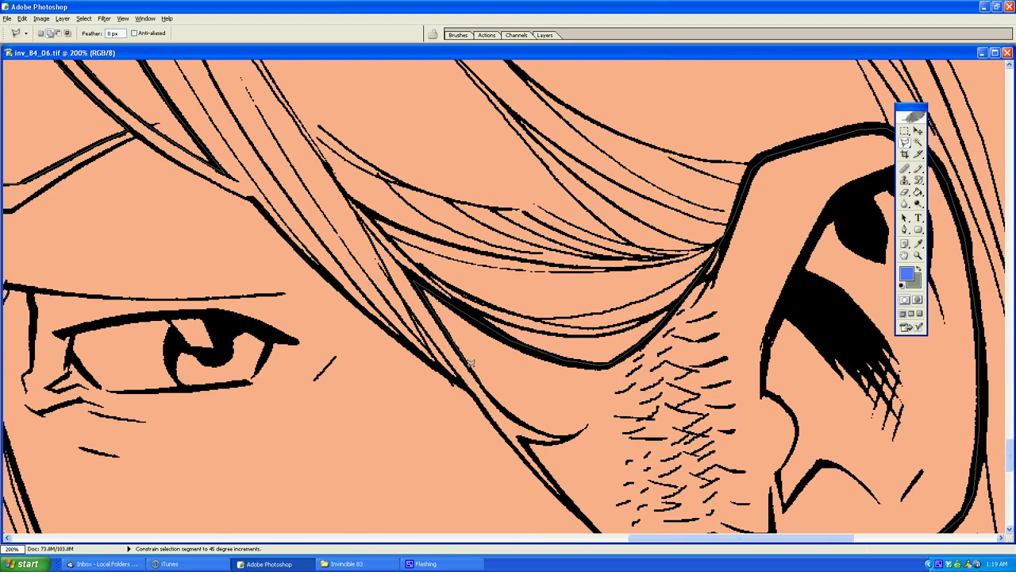
{"action": "scroll", "coordinate": [453, 341], "scroll_direction": "down", "scroll_amount": 3}
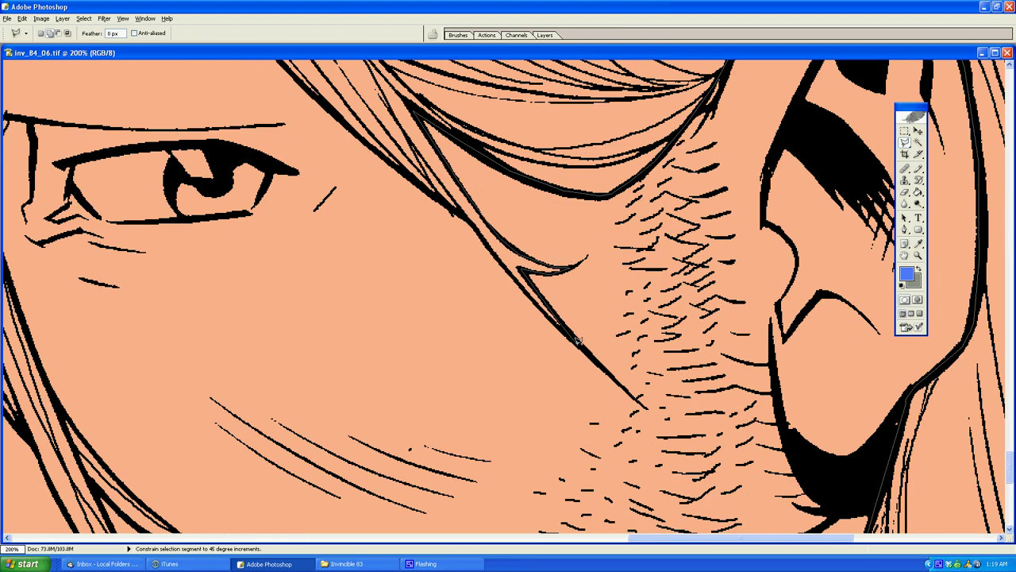
{"action": "scroll", "coordinate": [540, 306], "scroll_direction": "up", "scroll_amount": 5}
{"action": "scroll", "coordinate": [498, 418], "scroll_direction": "down", "scroll_amount": 2}
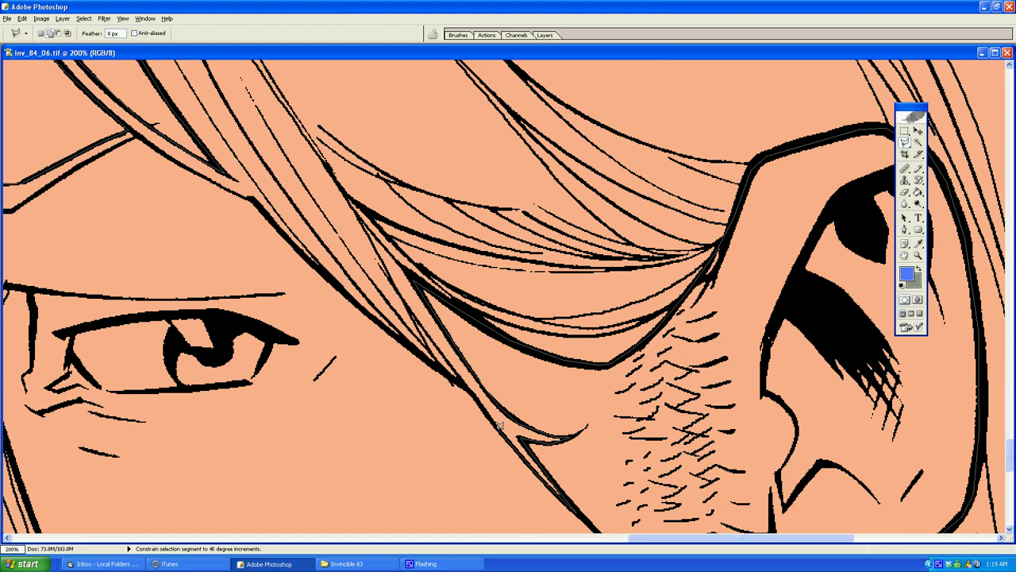
Step: Trace the lasso outline from the pointed cheek lock up the edge of the swept hair to the forehead
{"action": "left_click", "coordinate": [470, 391]}
{"action": "left_click", "coordinate": [365, 309]}
{"action": "left_click", "coordinate": [302, 251]}
{"action": "scroll", "coordinate": [255, 200], "scroll_direction": "up", "scroll_amount": 2}
{"action": "scroll", "coordinate": [262, 223], "scroll_direction": "left", "scroll_amount": 1}
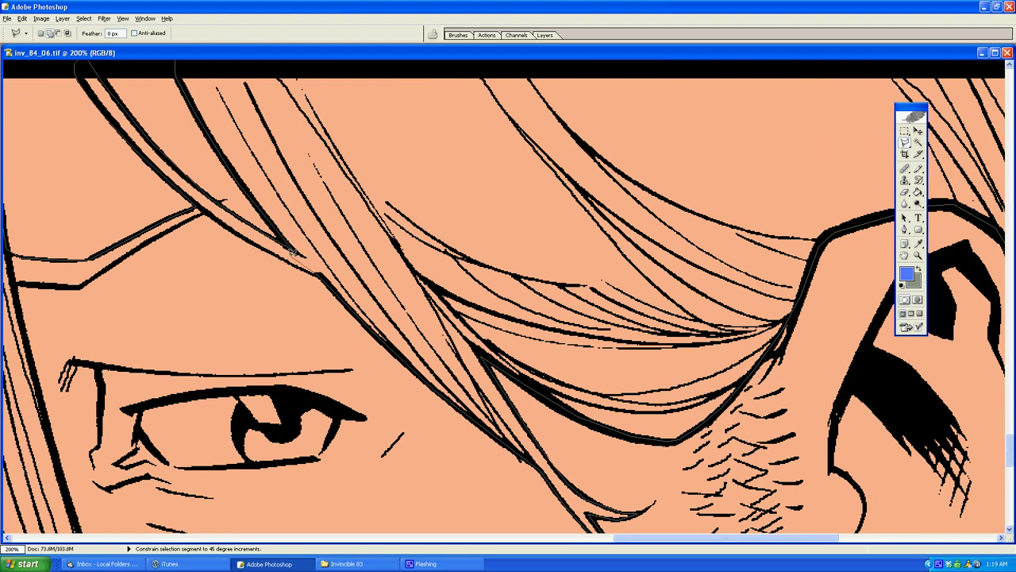
Step: Extend the lasso outline along the eyebrow, down the long strand between the eyes past the lower border, and back up its other side
{"action": "scroll", "coordinate": [249, 236], "scroll_direction": "left", "scroll_amount": 3}
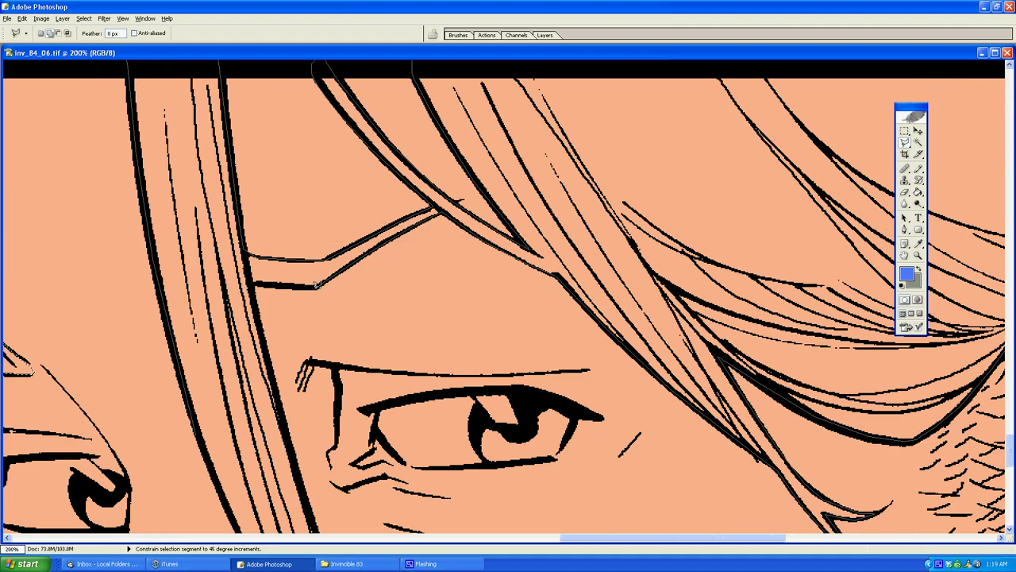
{"action": "scroll", "coordinate": [282, 421], "scroll_direction": "down", "scroll_amount": 4}
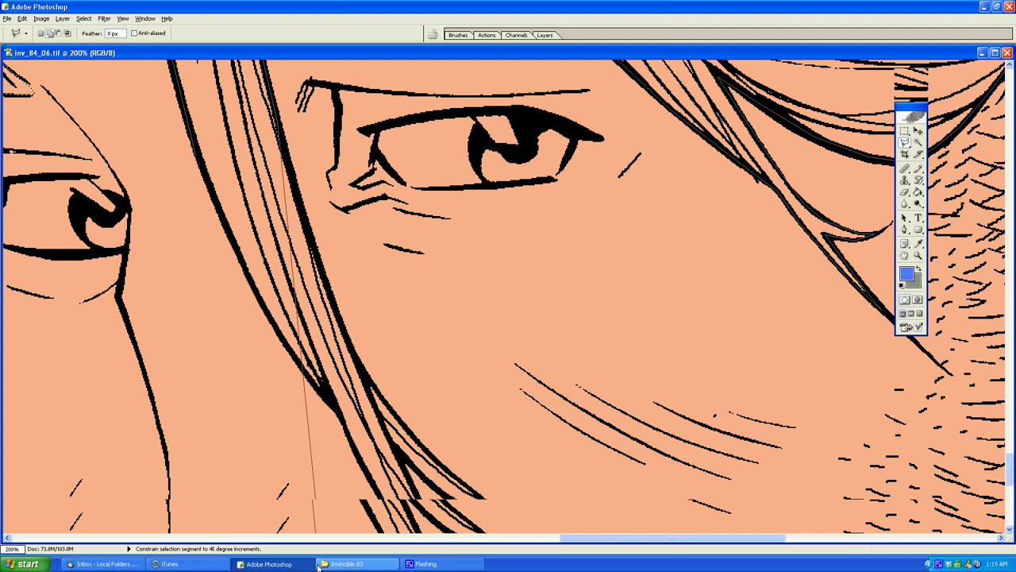
{"action": "scroll", "coordinate": [332, 292], "scroll_direction": "down", "scroll_amount": 2}
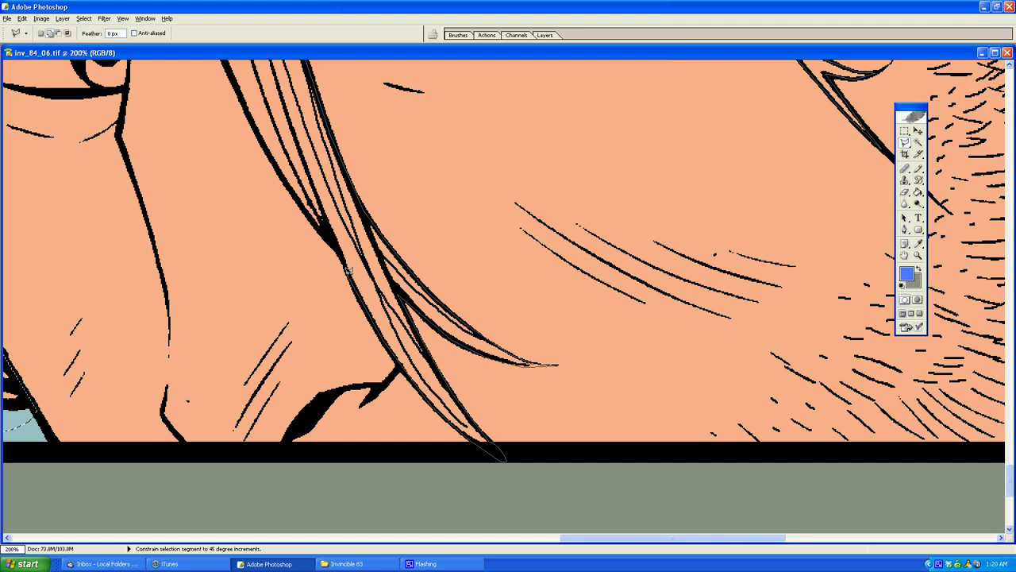
{"action": "scroll", "coordinate": [314, 214], "scroll_direction": "up", "scroll_amount": 5}
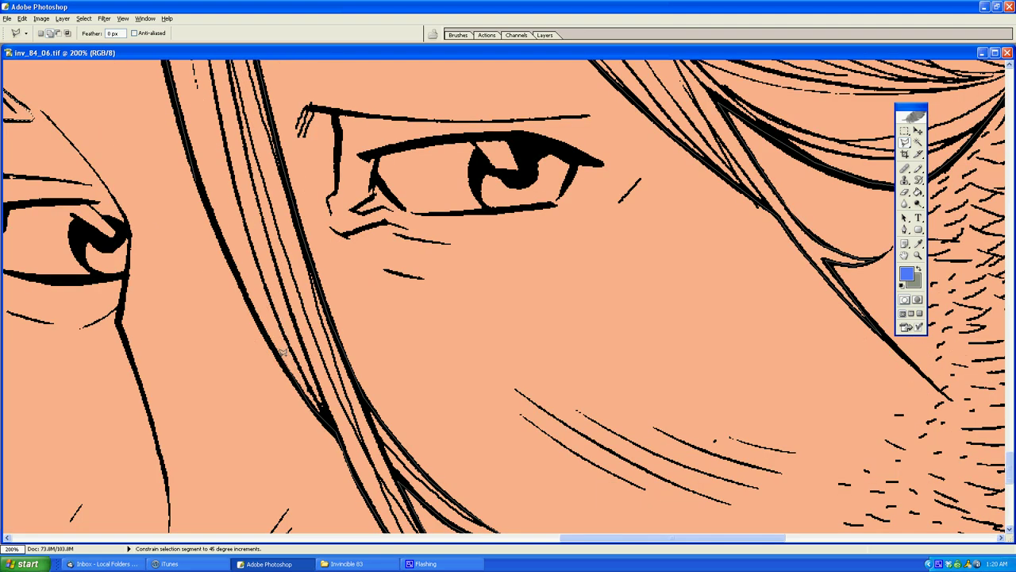
{"action": "scroll", "coordinate": [206, 119], "scroll_direction": "up", "scroll_amount": 1}
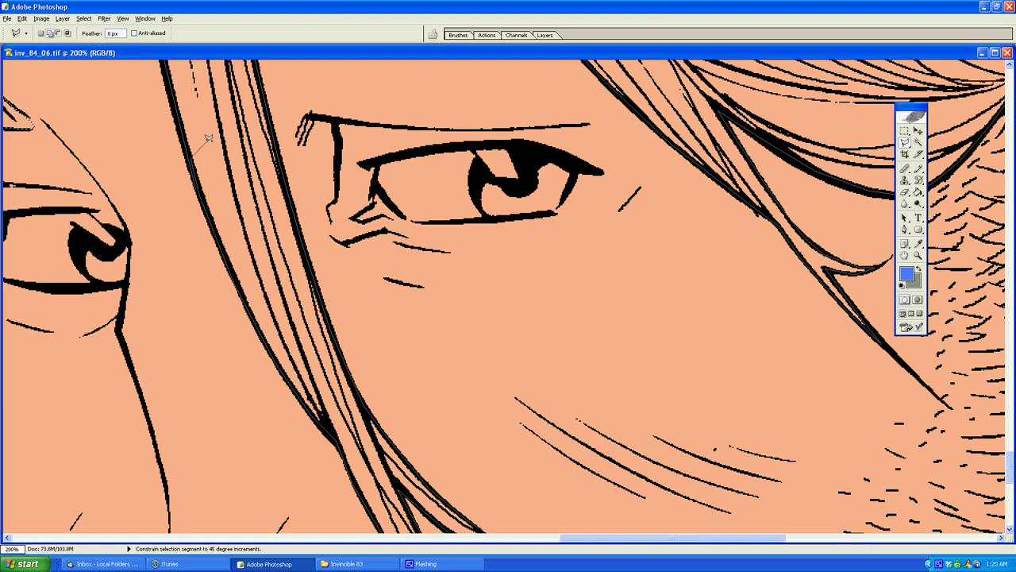
Step: Fill the man's selected hair and eyebrows with the orange hair color sampled from inv_83_19.tif
{"action": "key", "text": "z"}
{"action": "left_click", "coordinate": [594, 266], "text": "alt"}
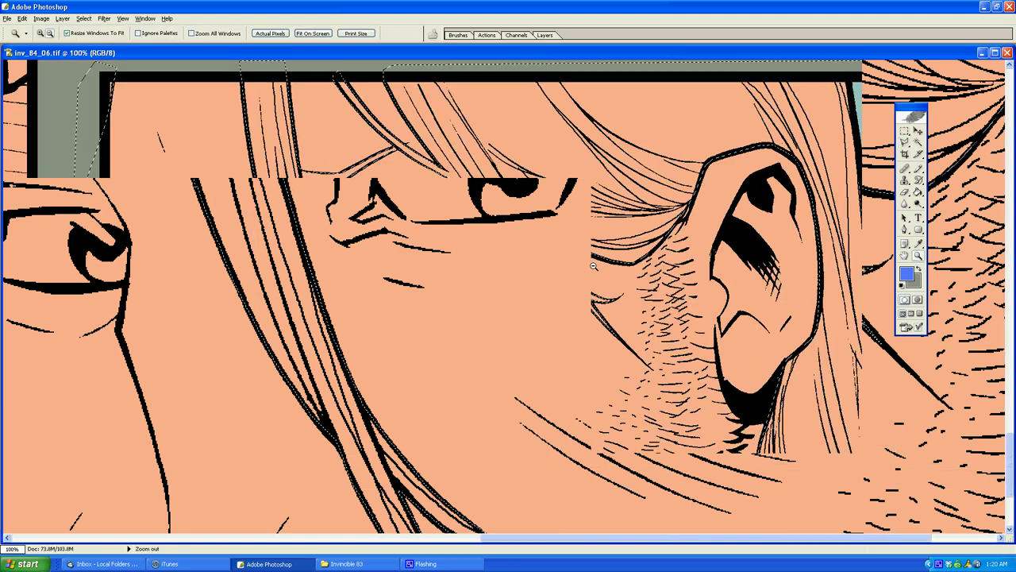
{"action": "left_click", "coordinate": [593, 267], "text": "alt"}
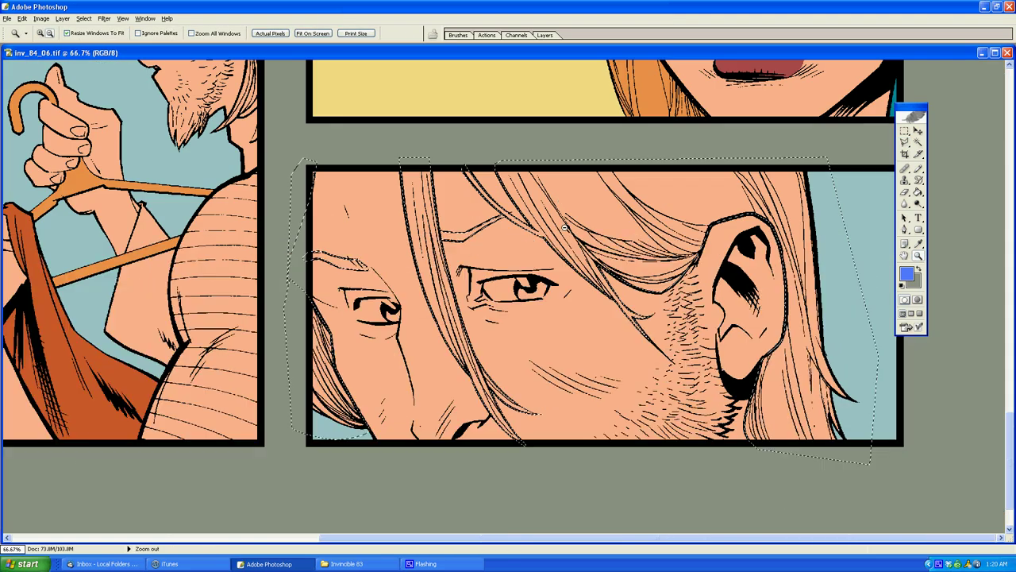
{"action": "left_click", "coordinate": [770, 191], "text": "alt"}
{"action": "left_click", "coordinate": [602, 261], "text": "alt"}
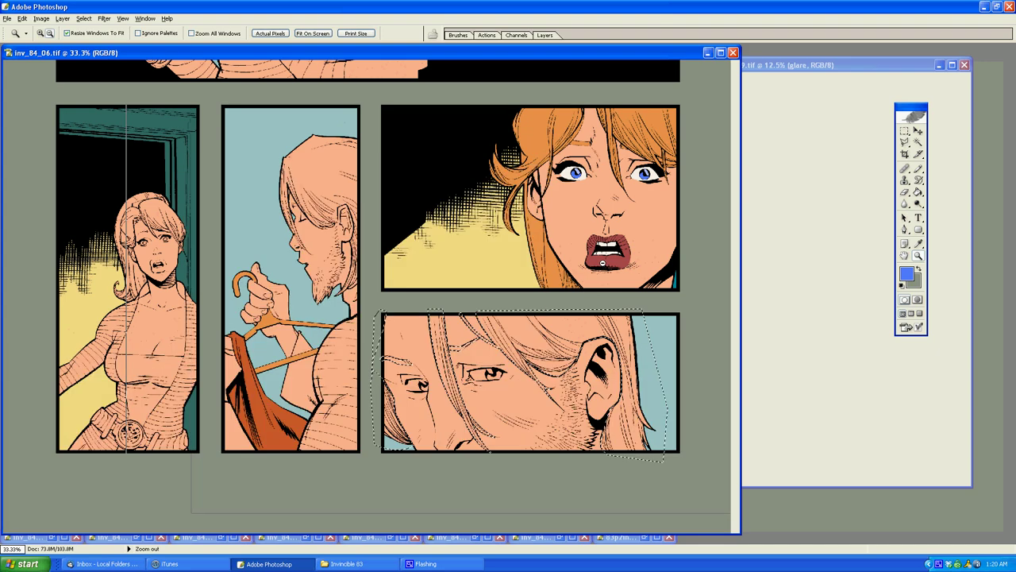
{"action": "left_click", "coordinate": [603, 262], "text": "alt"}
{"action": "key", "text": "g"}
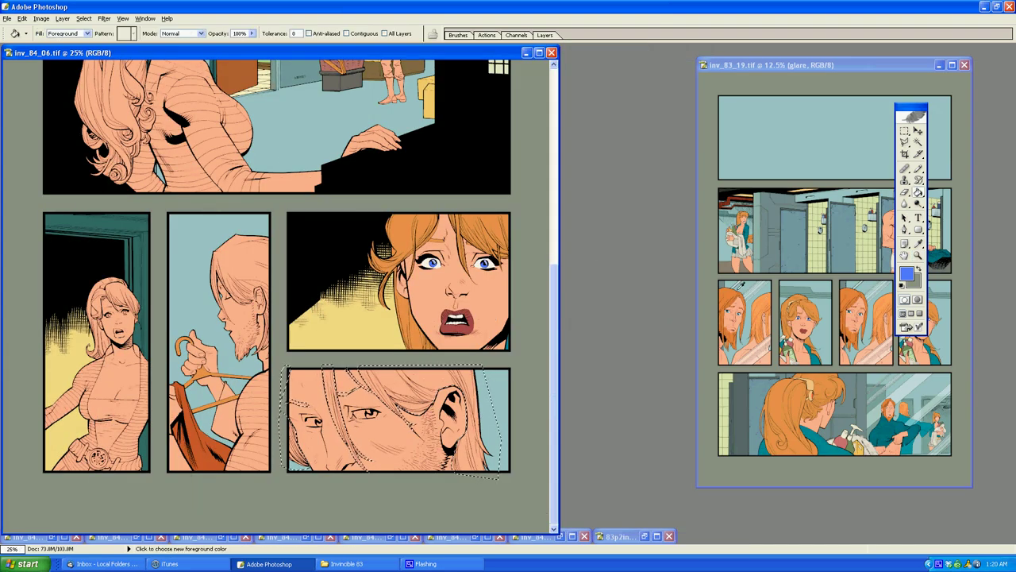
{"action": "left_click", "coordinate": [738, 289], "text": "alt"}
{"action": "left_click", "coordinate": [421, 382]}
Step: Replace the hair selection with a small lasso beside the woman's mouth and sample the off-white of her teeth
{"action": "key", "text": "l"}
{"action": "left_click", "coordinate": [492, 307]}
{"action": "left_click", "coordinate": [485, 340]}
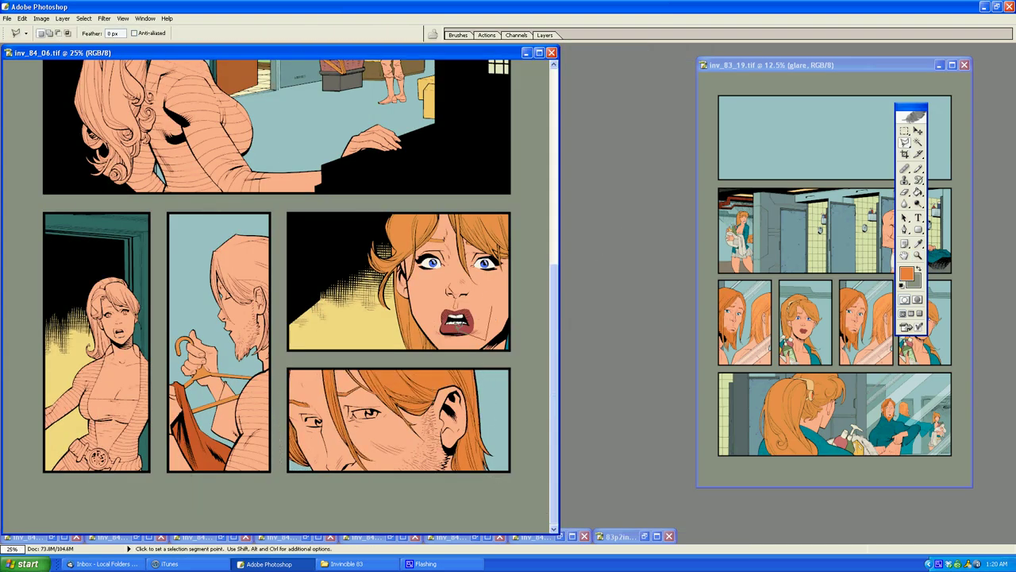
{"action": "double_click", "coordinate": [458, 326]}
{"action": "key", "text": "g"}
{"action": "left_click", "coordinate": [456, 321], "text": "alt"}
Step: Outline the man's eye nearer the ear with the lasso and fill it with the sampled off-white
{"action": "left_click", "coordinate": [915, 254]}
{"action": "left_click", "coordinate": [439, 372]}
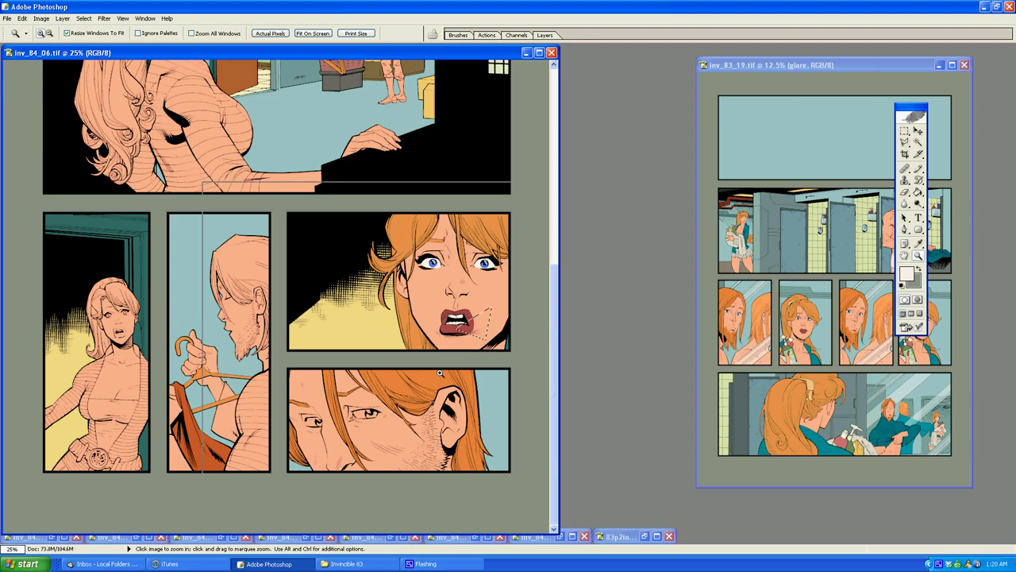
{"action": "left_click", "coordinate": [445, 373]}
{"action": "left_click", "coordinate": [539, 316]}
{"action": "left_click", "coordinate": [599, 275]}
{"action": "left_click", "coordinate": [526, 264]}
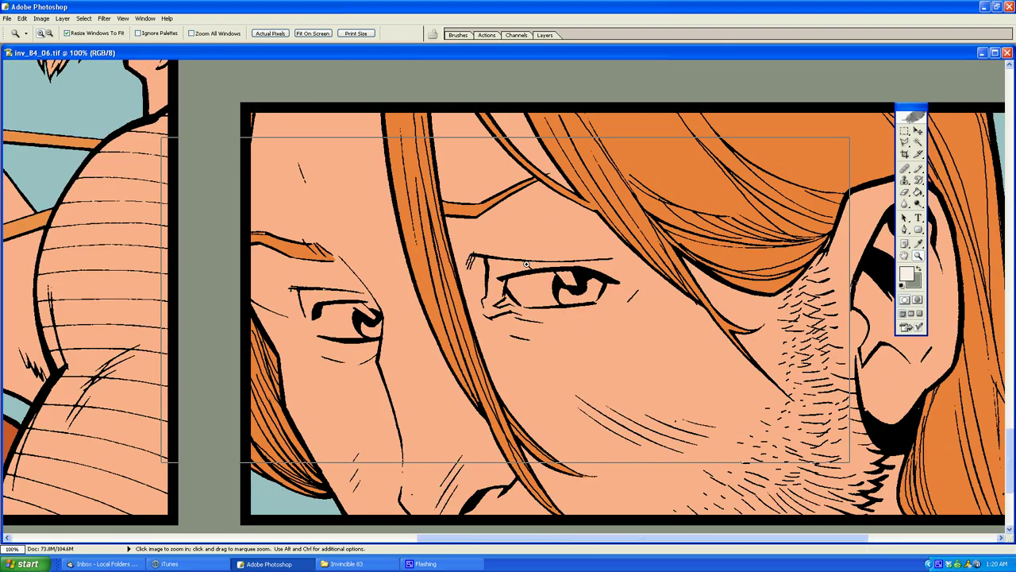
{"action": "left_click", "coordinate": [527, 263]}
{"action": "key", "text": "l"}
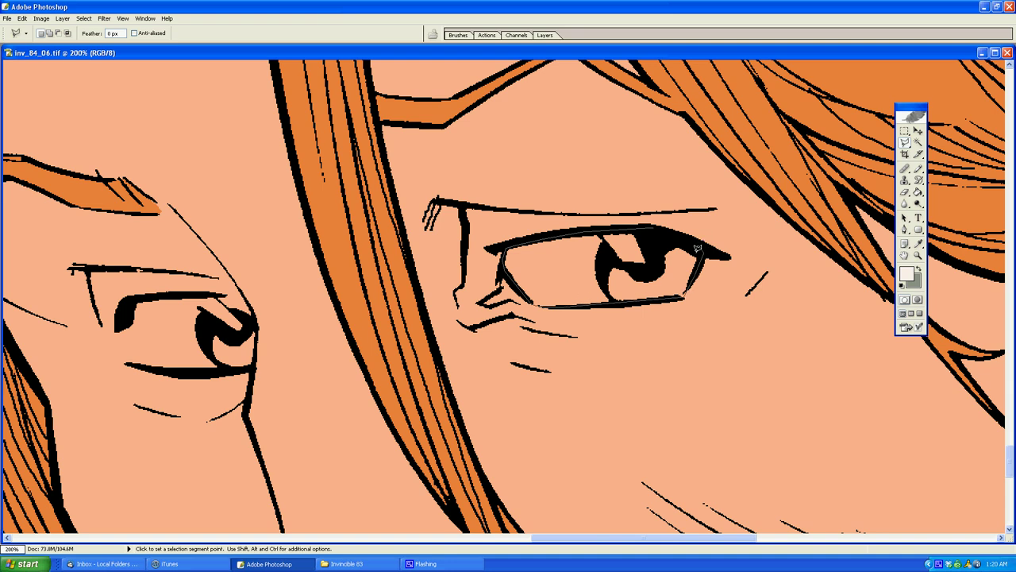
{"action": "left_click", "coordinate": [653, 227]}
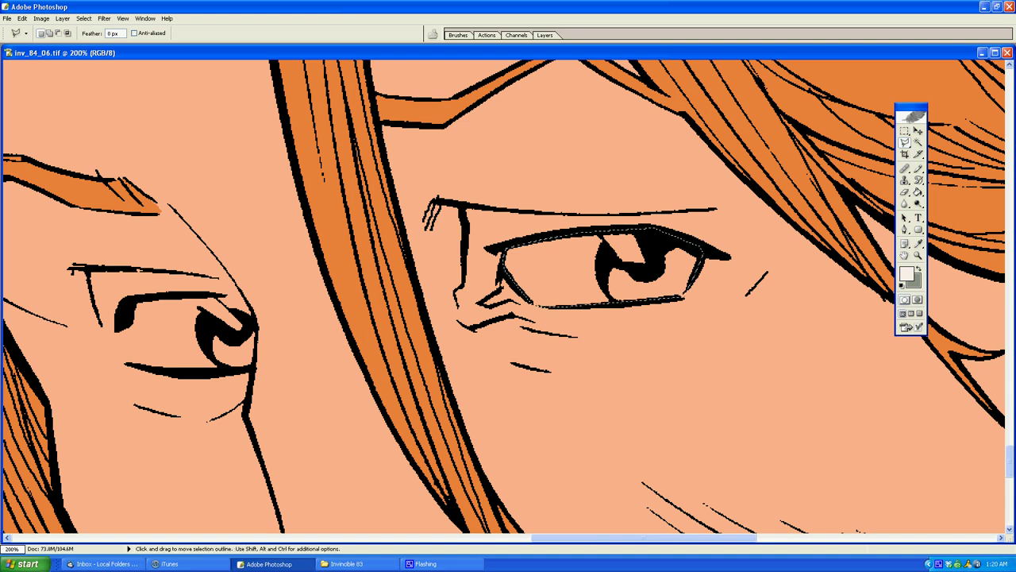
{"action": "double_click", "coordinate": [696, 318]}
{"action": "key", "text": "g"}
{"action": "left_click", "coordinate": [544, 250]}
Step: Outline the man's other eye with the lasso, fill it with the same off-white, and deselect
{"action": "key", "text": "l"}
{"action": "left_click", "coordinate": [593, 389]}
{"action": "left_click", "coordinate": [590, 341]}
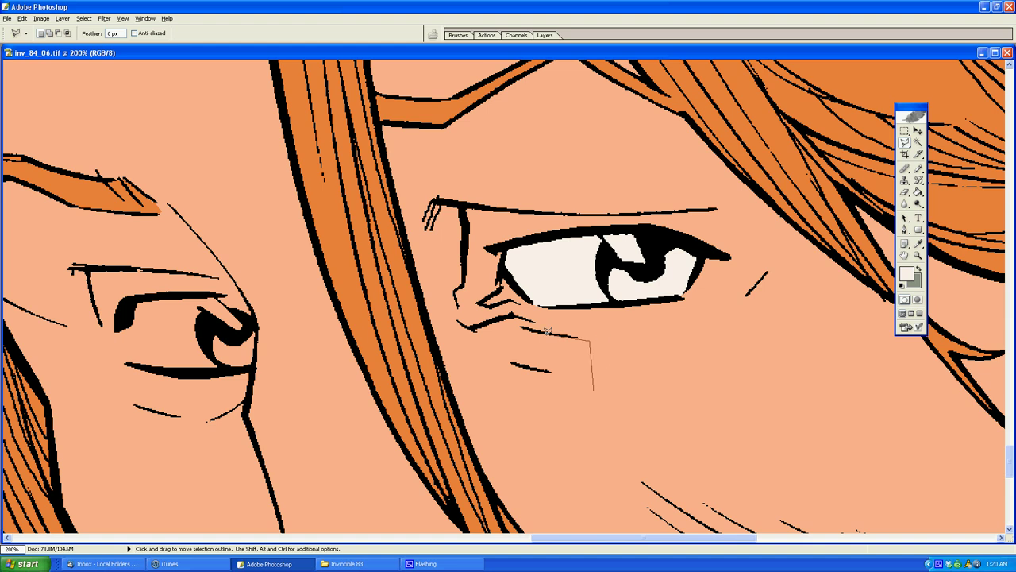
{"action": "double_click", "coordinate": [537, 338]}
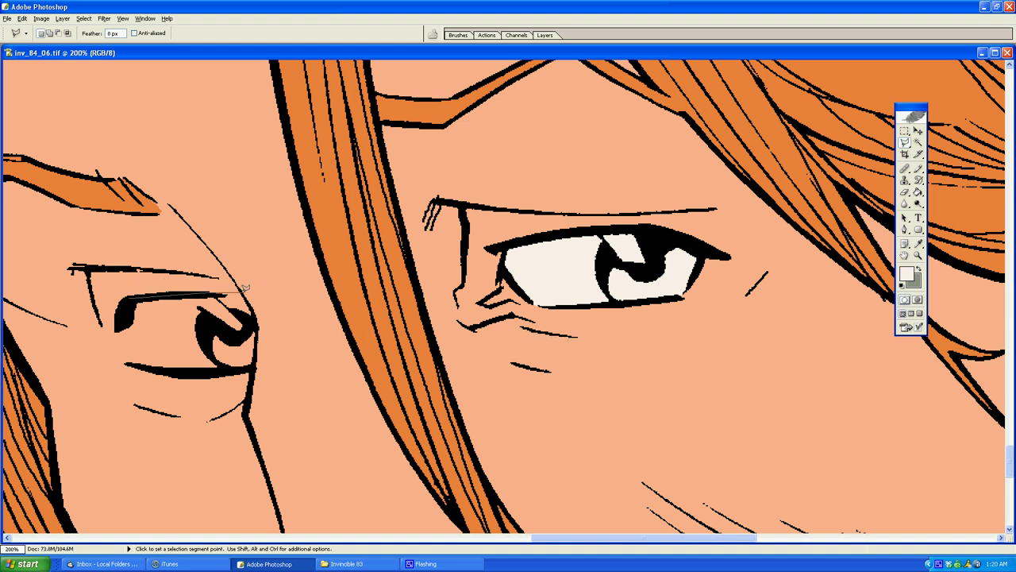
{"action": "left_click", "coordinate": [256, 365]}
{"action": "left_click", "coordinate": [250, 305]}
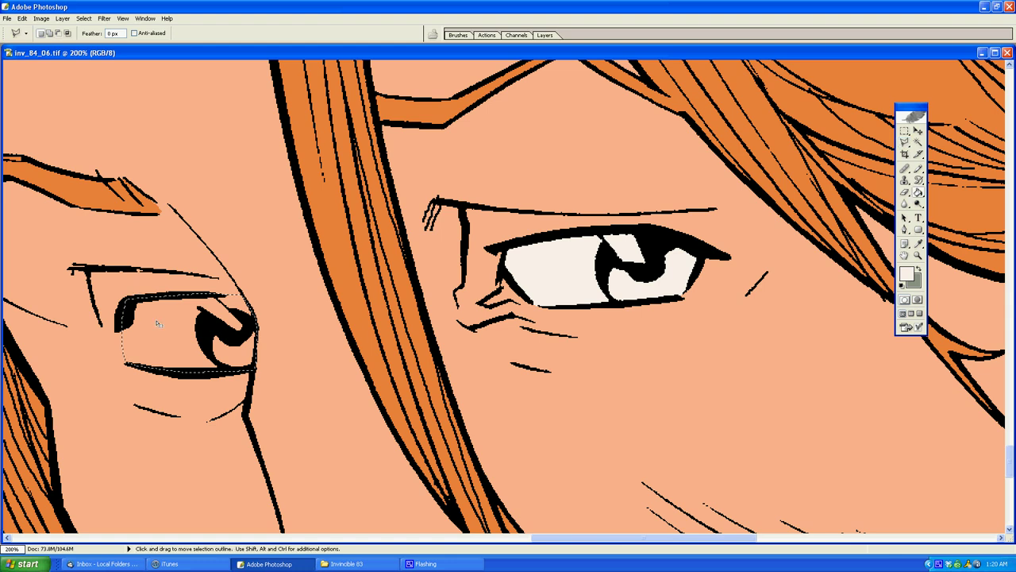
{"action": "key", "text": "g"}
{"action": "left_click", "coordinate": [237, 309]}
{"action": "key", "text": "l"}
{"action": "key", "text": "ctrl+d"}
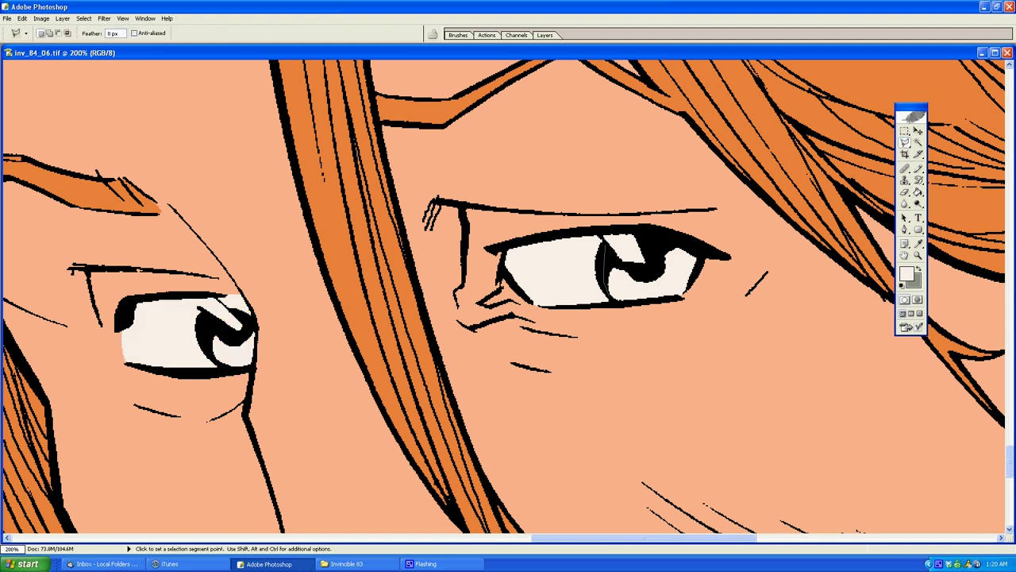
Step: Select the irises of both of the man's eyes with lasso outlines following the pupil shapes
{"action": "left_click_drag", "start_coordinate": [606, 280], "coordinate": [722, 234]}
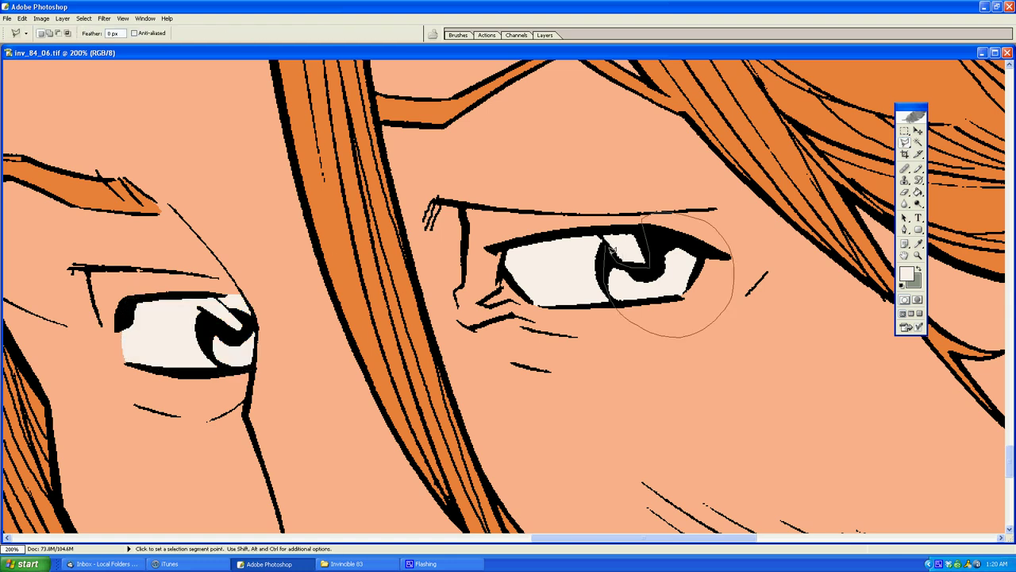
{"action": "left_click_drag", "start_coordinate": [612, 249], "coordinate": [645, 224]}
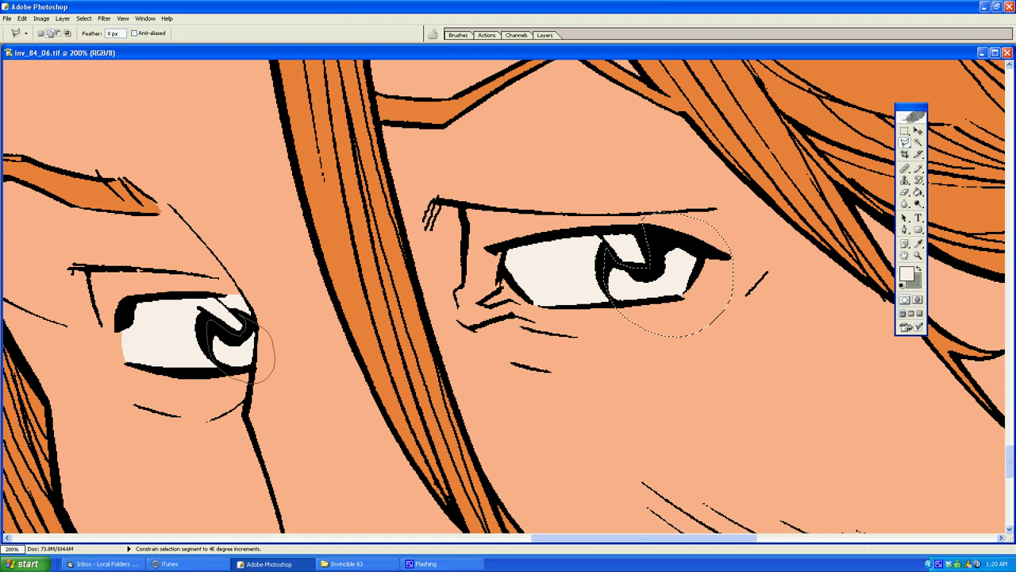
{"action": "key", "text": "alt+space"}
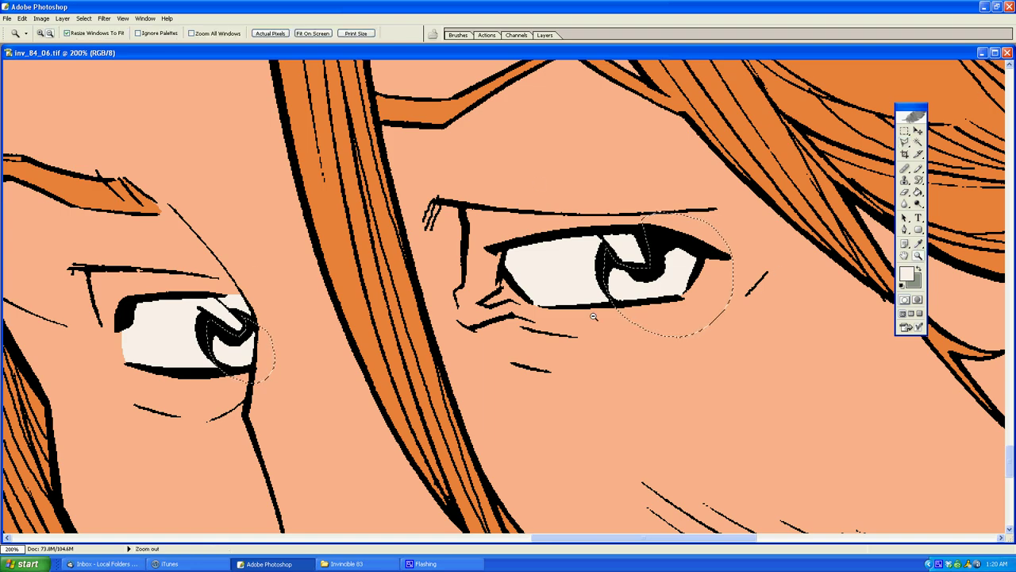
Step: Zoom out from the eyes and switch to the reference page inv_83_19.tif
{"action": "left_click", "coordinate": [592, 316], "text": "ctrl+alt"}
{"action": "left_click", "coordinate": [585, 259], "text": "ctrl+alt"}
{"action": "left_click", "coordinate": [596, 297], "text": "ctrl+alt"}
{"action": "left_click", "coordinate": [606, 287], "text": "ctrl+alt"}
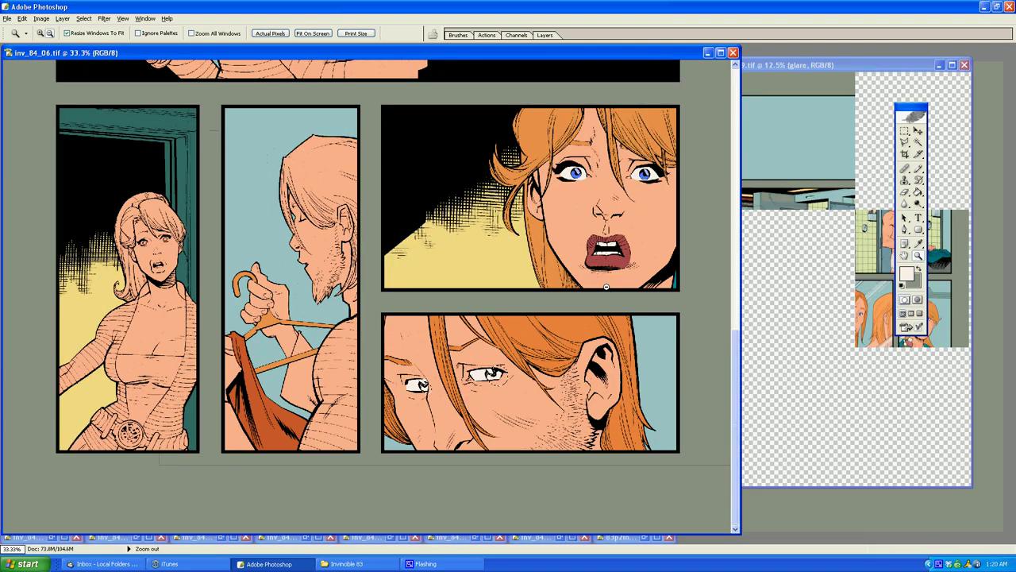
{"action": "key", "text": "g"}
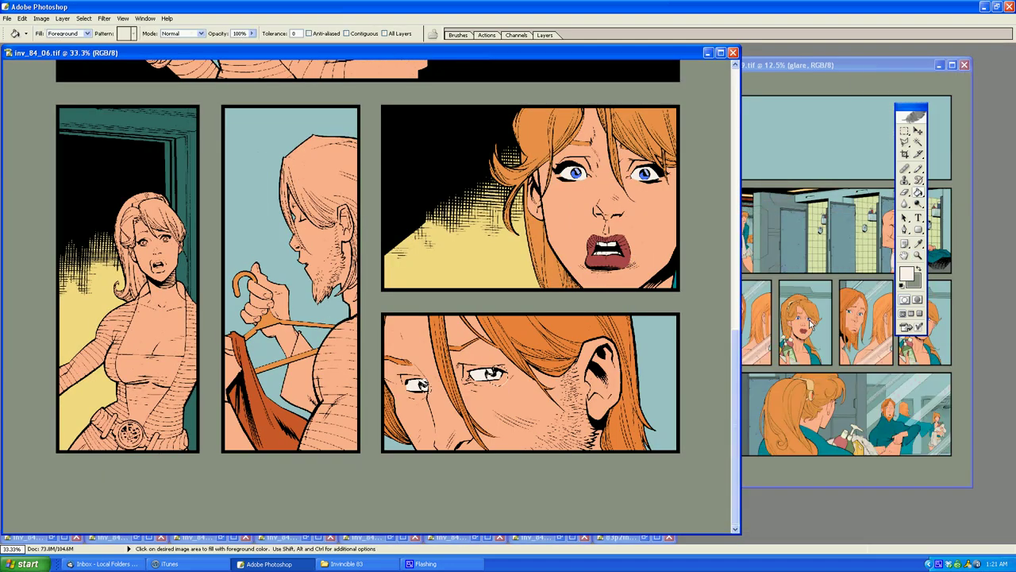
{"action": "left_click", "coordinate": [796, 312]}
{"action": "left_click", "coordinate": [808, 270]}
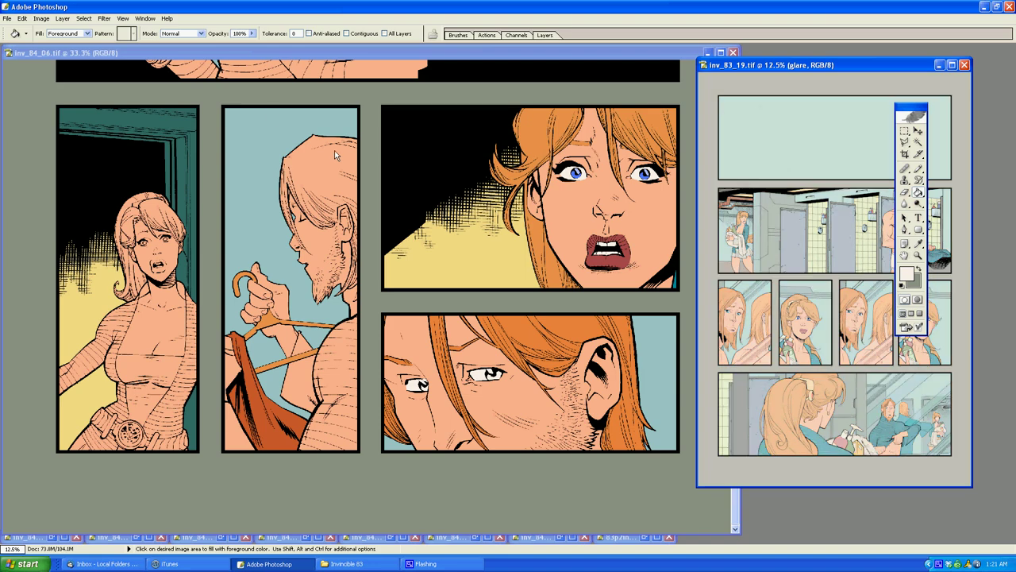
{"action": "left_click", "coordinate": [22, 18]}
{"action": "left_click", "coordinate": [48, 29]}
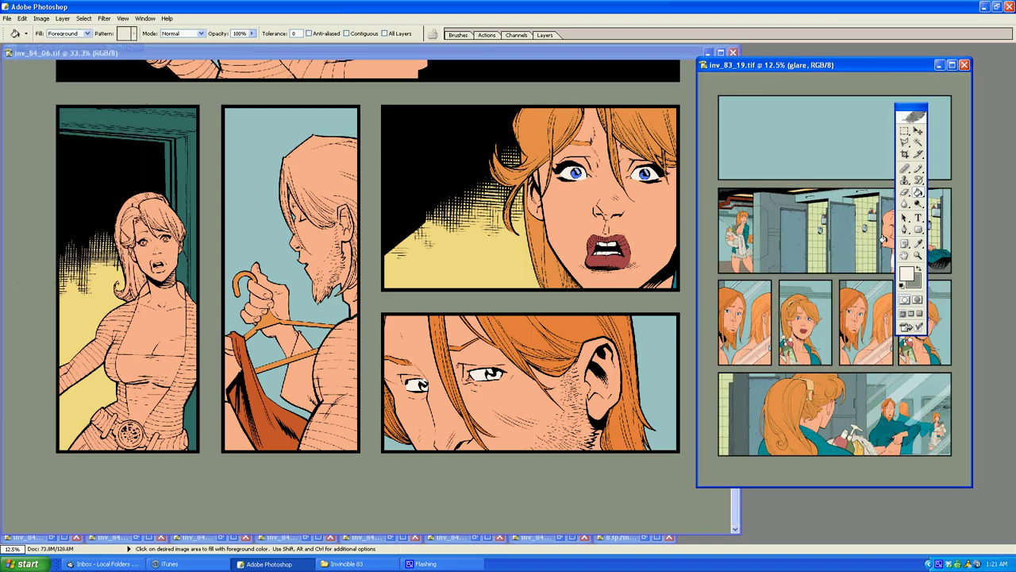
Step: Sample the blue of the man's eyes on the reference page inv_83_19.tif
{"action": "key", "text": "z"}
{"action": "left_click", "coordinate": [870, 262]}
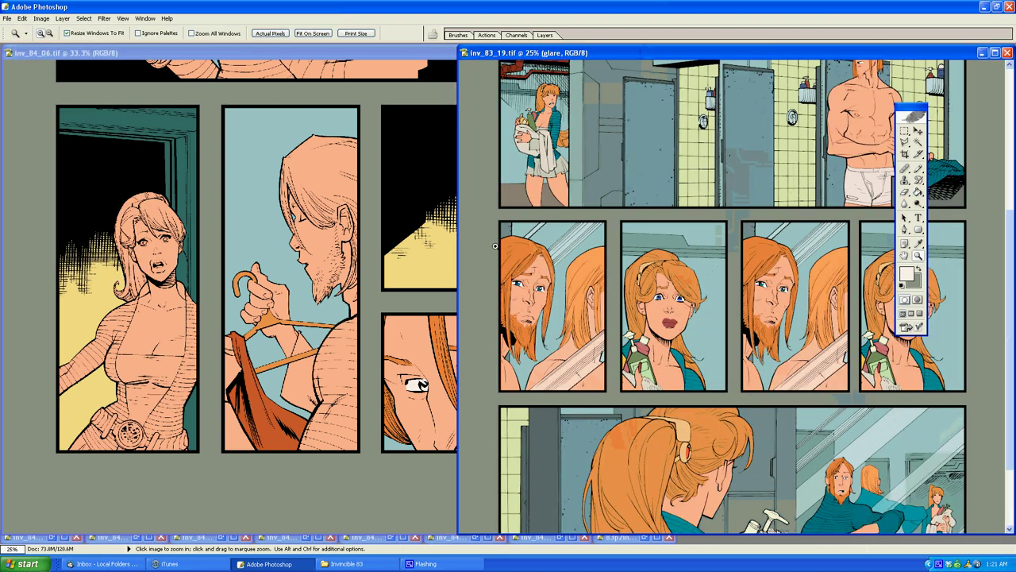
{"action": "key", "text": "g"}
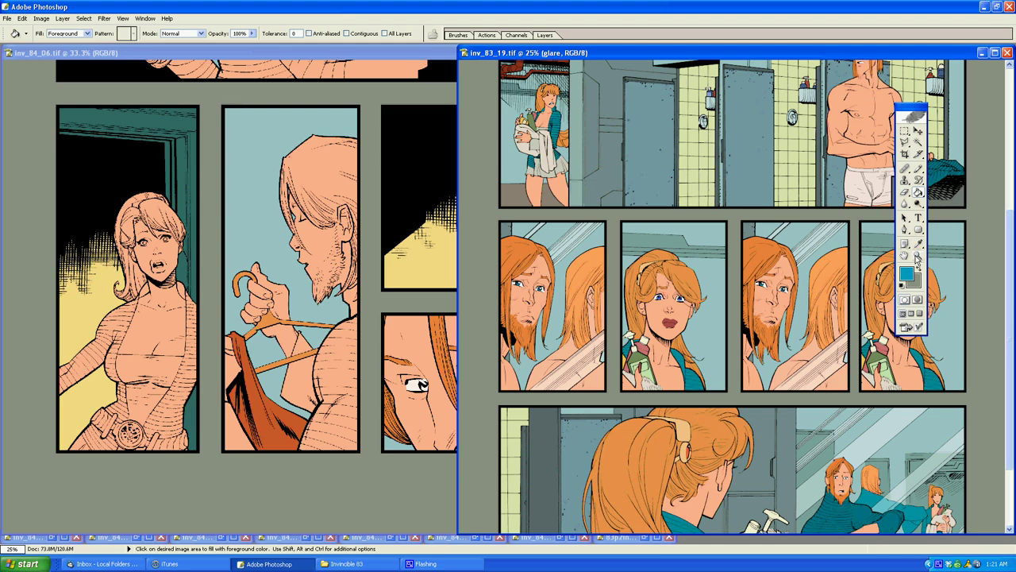
Step: Move the reference page aside, maximize inv_84_06.tif, and fill the man's selected irises with the sampled blue
{"action": "left_click", "coordinate": [918, 256]}
{"action": "left_click", "coordinate": [825, 281], "text": "alt"}
{"action": "left_click", "coordinate": [694, 93], "text": "alt"}
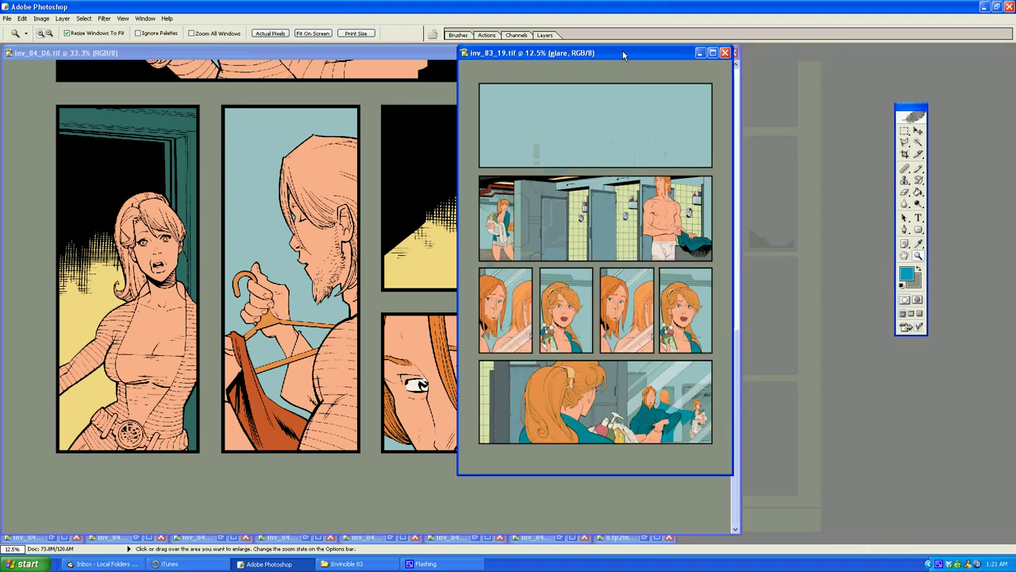
{"action": "left_click_drag", "start_coordinate": [622, 54], "coordinate": [896, 57]}
{"action": "double_click", "coordinate": [553, 55]}
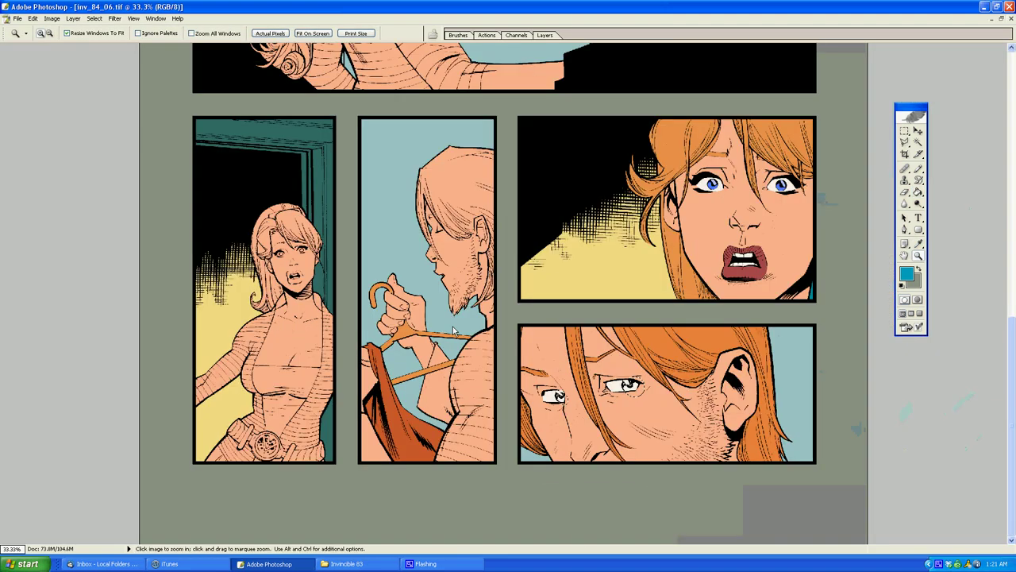
{"action": "key", "text": "l"}
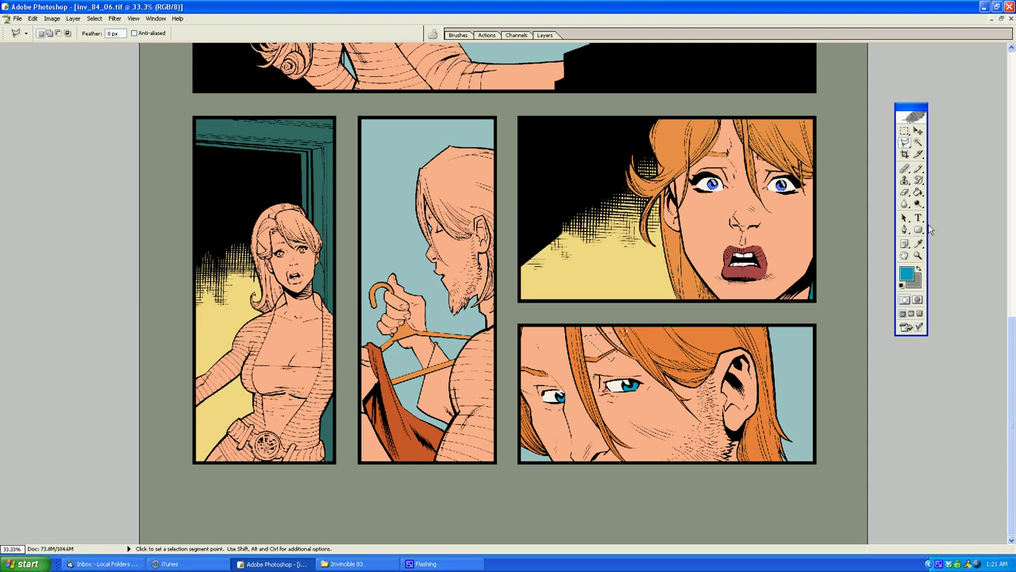
Step: Set the foreground color to the orange used for the hair
{"action": "left_click", "coordinate": [918, 255]}
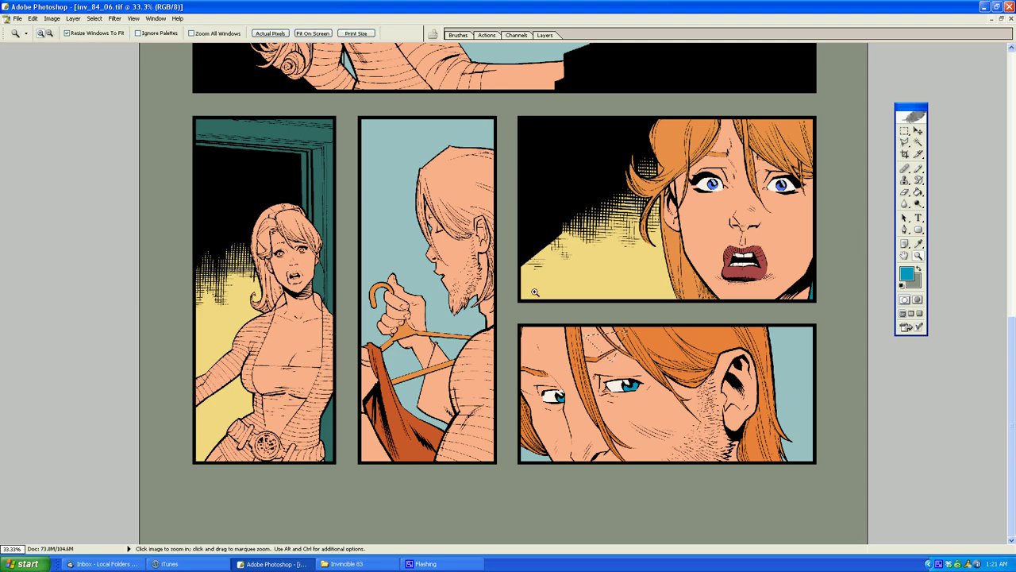
{"action": "left_click", "coordinate": [534, 292]}
{"action": "left_click", "coordinate": [919, 193]}
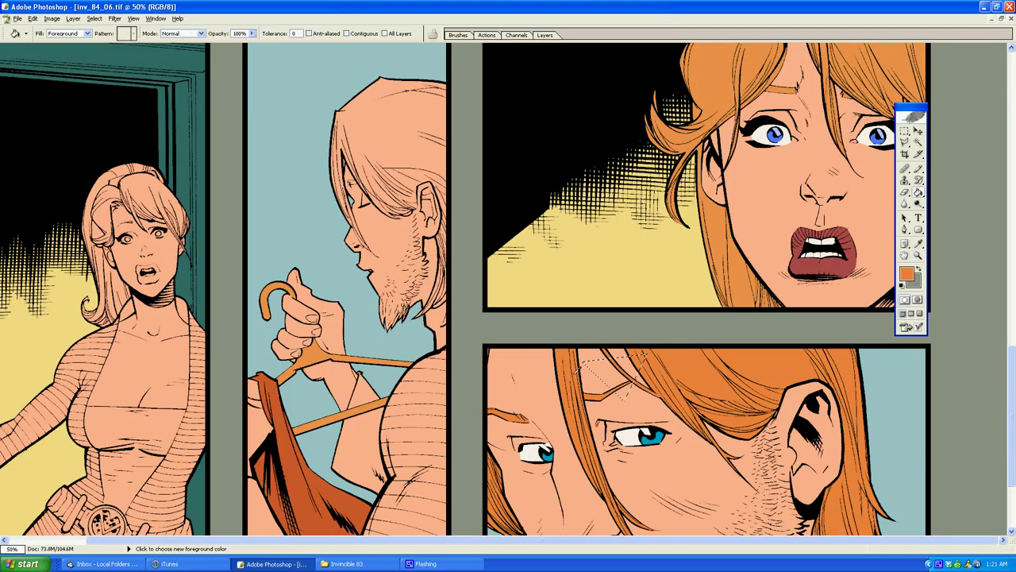
Step: Trace a lasso along the inner edge of the bearded man's hair, from his bangs past the ear to the tip at the neck
{"action": "key", "text": "z"}
{"action": "left_click", "coordinate": [390, 252]}
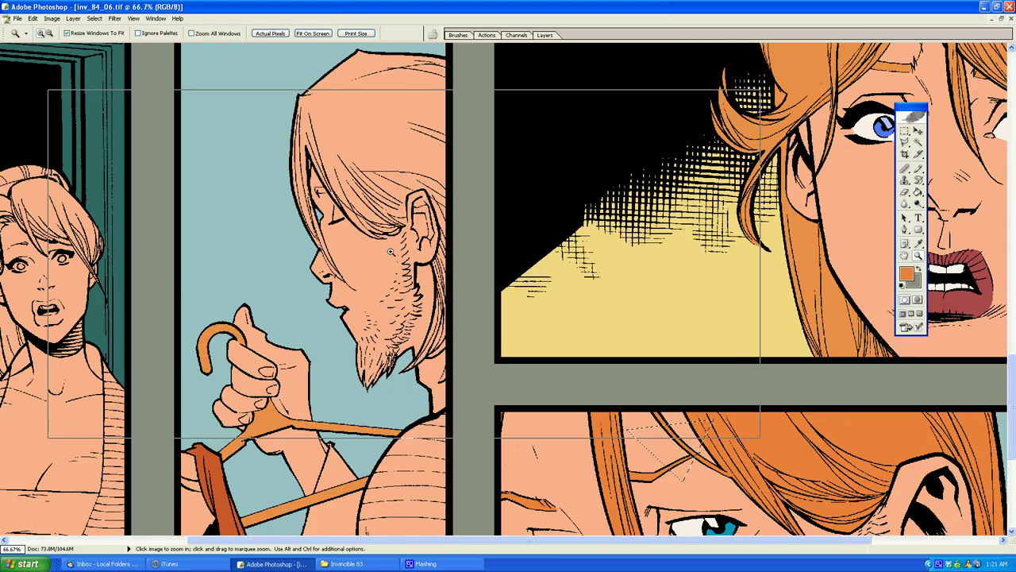
{"action": "left_click", "coordinate": [390, 252]}
{"action": "left_click", "coordinate": [504, 306]}
{"action": "key", "text": "l"}
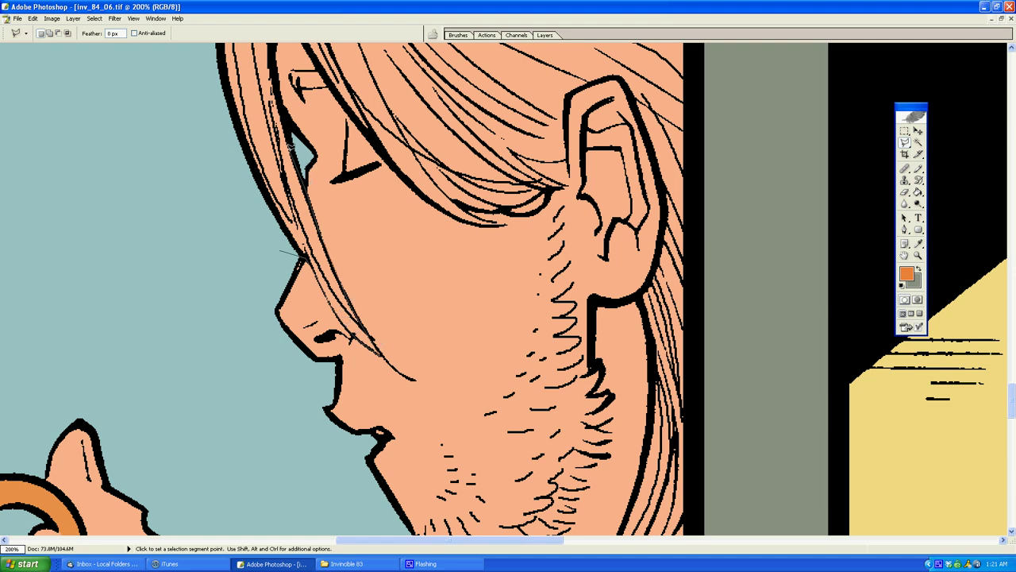
{"action": "scroll", "coordinate": [290, 144], "scroll_direction": "up", "scroll_amount": 3}
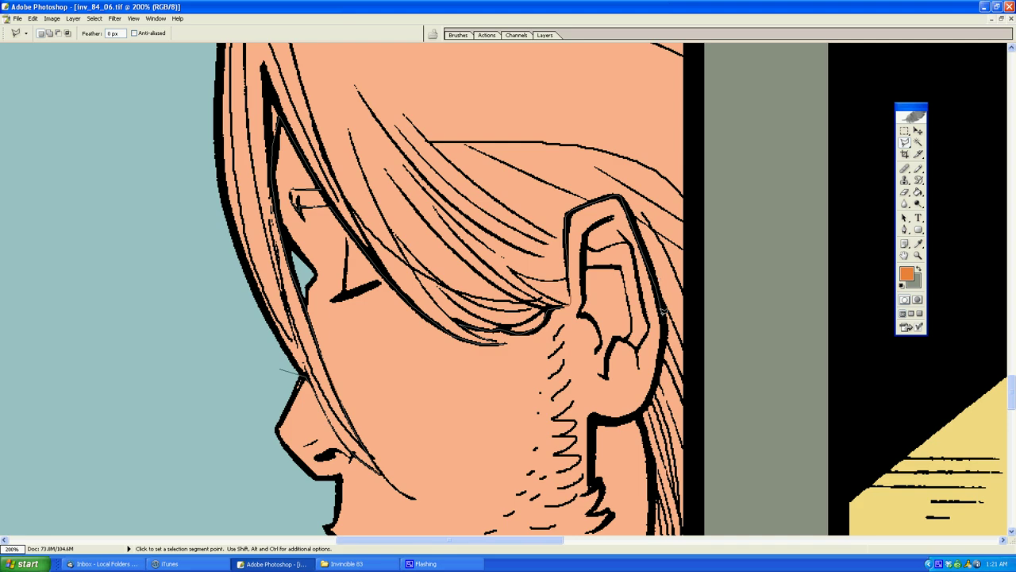
{"action": "scroll", "coordinate": [638, 421], "scroll_direction": "down", "scroll_amount": 3}
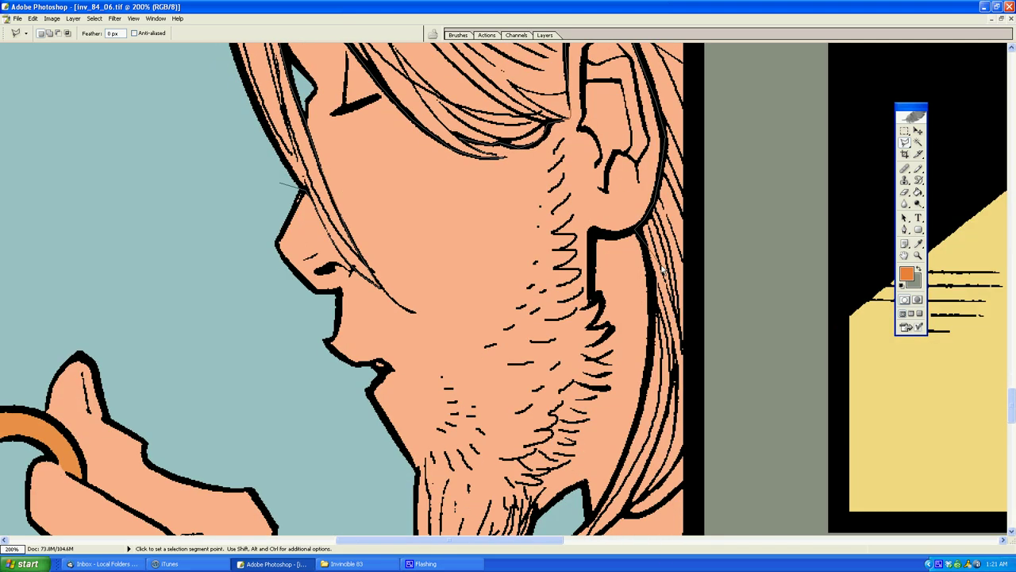
{"action": "scroll", "coordinate": [651, 262], "scroll_direction": "down", "scroll_amount": 2}
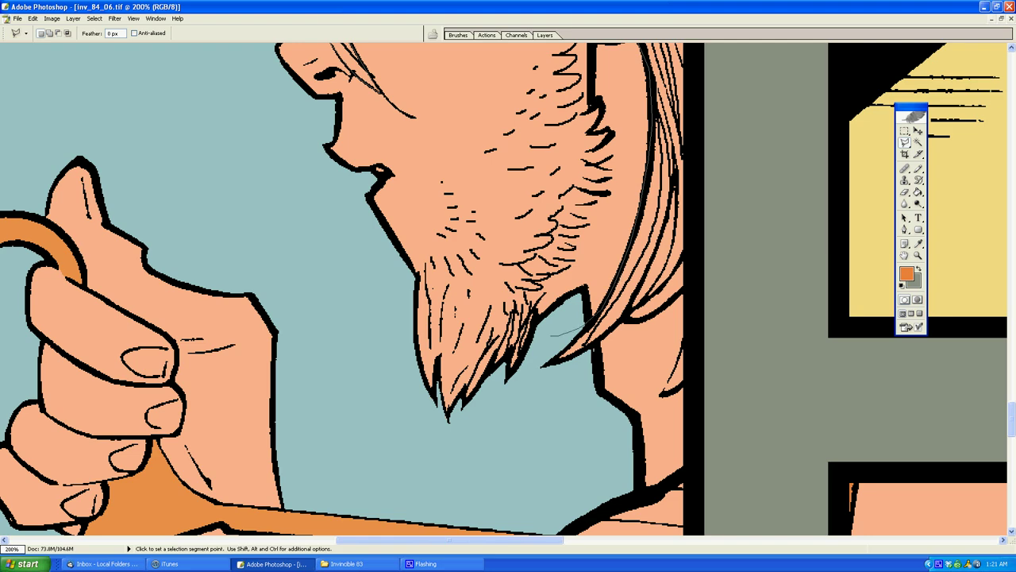
{"action": "left_click", "coordinate": [535, 358]}
Step: Close the lasso around the outside of the man's head and fill the selected hair with the orange foreground color
{"action": "left_click", "coordinate": [535, 393]}
{"action": "left_click", "coordinate": [700, 276]}
{"action": "left_click", "coordinate": [747, 194]}
{"action": "scroll", "coordinate": [745, 44], "scroll_direction": "up", "scroll_amount": 5}
{"action": "left_click", "coordinate": [753, 352]}
{"action": "left_click", "coordinate": [710, 125]}
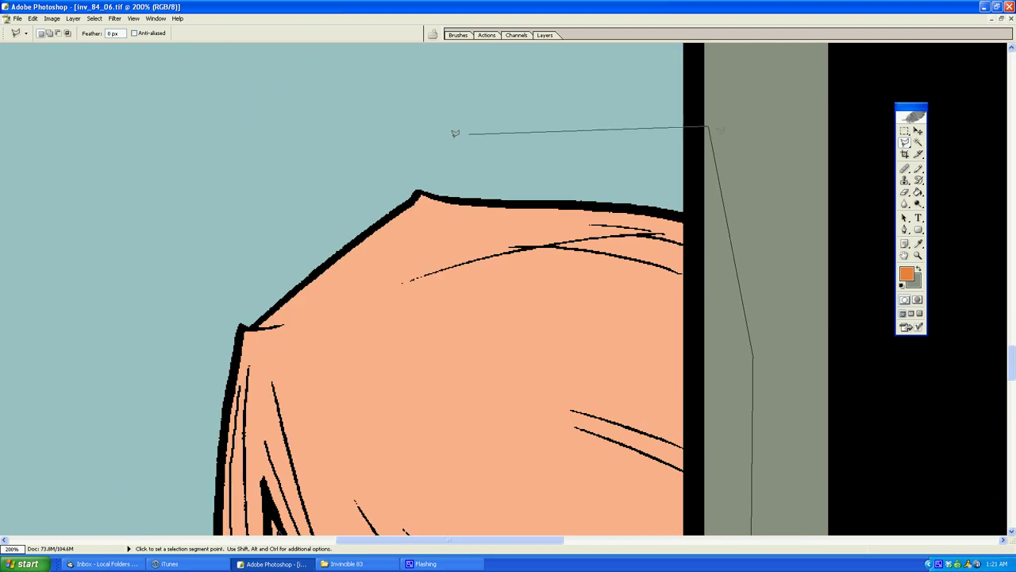
{"action": "left_click", "coordinate": [389, 144]}
{"action": "left_click", "coordinate": [113, 287]}
{"action": "scroll", "coordinate": [154, 389], "scroll_direction": "down", "scroll_amount": 2}
{"action": "scroll", "coordinate": [158, 379], "scroll_direction": "down", "scroll_amount": 5}
{"action": "scroll", "coordinate": [166, 318], "scroll_direction": "up", "scroll_amount": 4}
{"action": "left_click", "coordinate": [218, 449]}
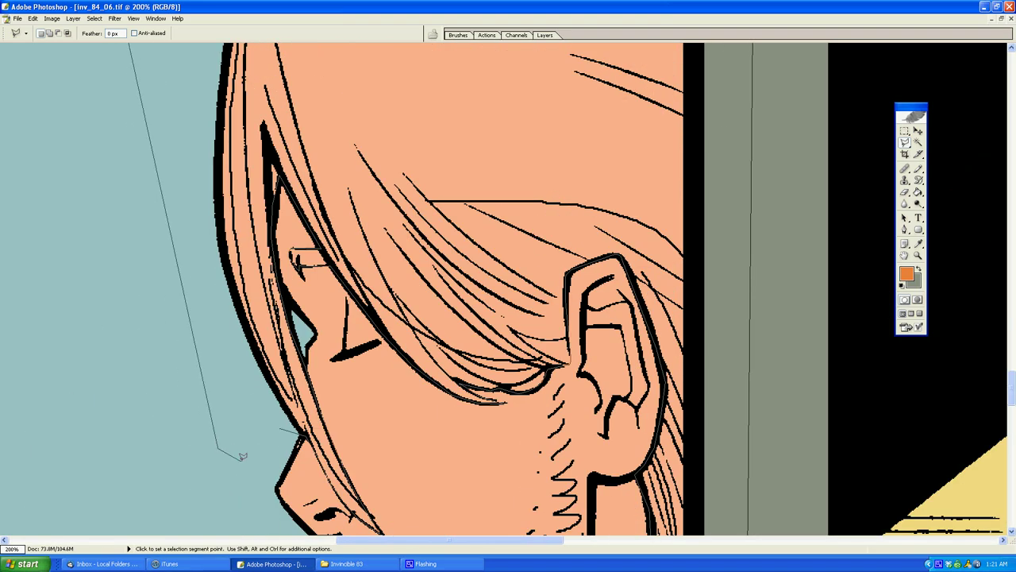
{"action": "left_click", "coordinate": [240, 459]}
{"action": "key", "text": "Return"}
{"action": "key", "text": "g"}
{"action": "left_click", "coordinate": [260, 325]}
Step: Select the man's eyebrow and the small loose hair strand beside his neck, fill both with the hair orange, and deselect
{"action": "key", "text": "l"}
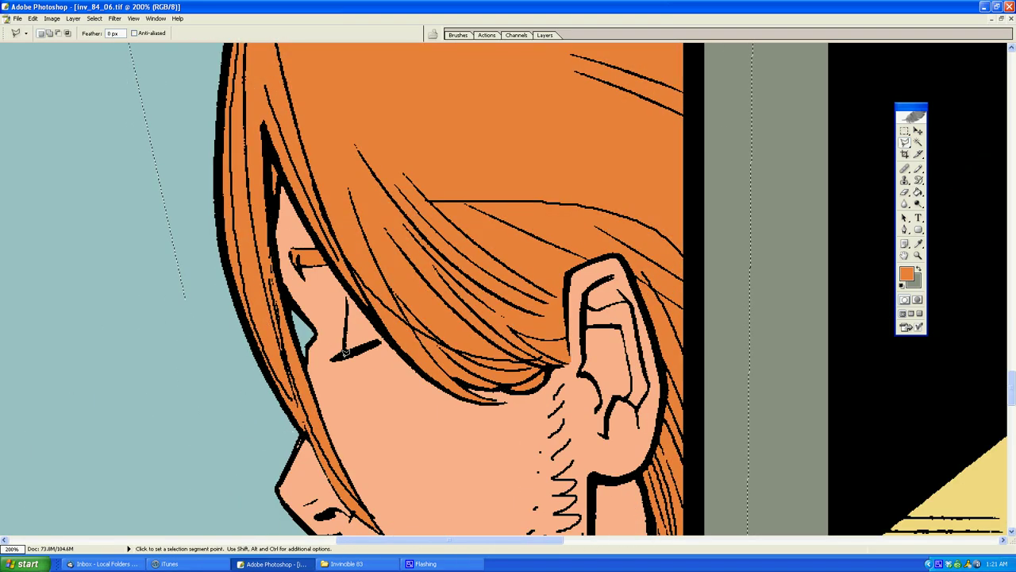
{"action": "left_click", "coordinate": [345, 359]}
{"action": "scroll", "coordinate": [690, 544], "scroll_direction": "down", "scroll_amount": 5}
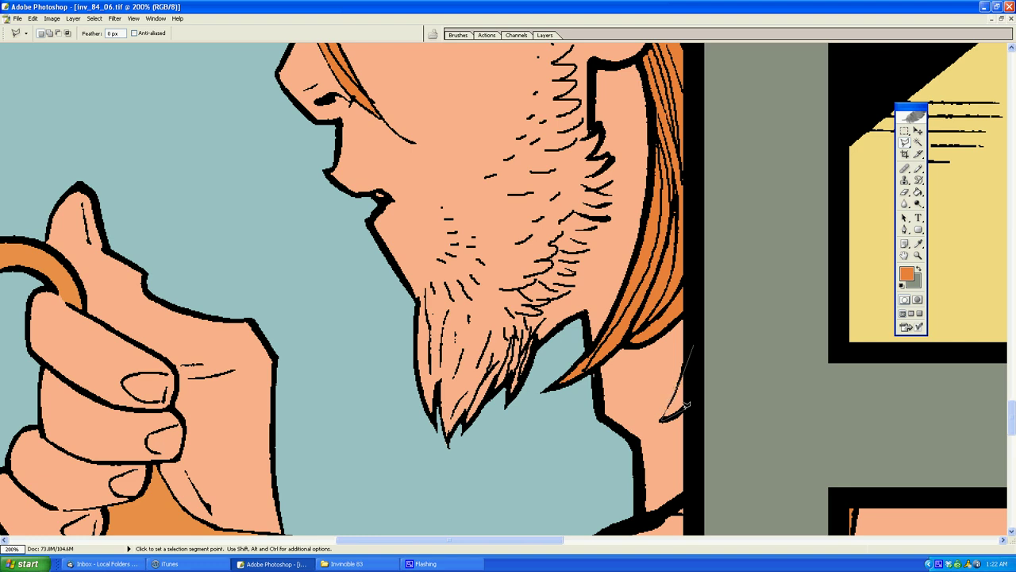
{"action": "double_click", "coordinate": [727, 339]}
{"action": "key", "text": "g"}
{"action": "left_click", "coordinate": [677, 399]}
{"action": "key", "text": "ctrl+d"}
{"action": "key", "text": "l"}
{"action": "left_click", "coordinate": [711, 296]}
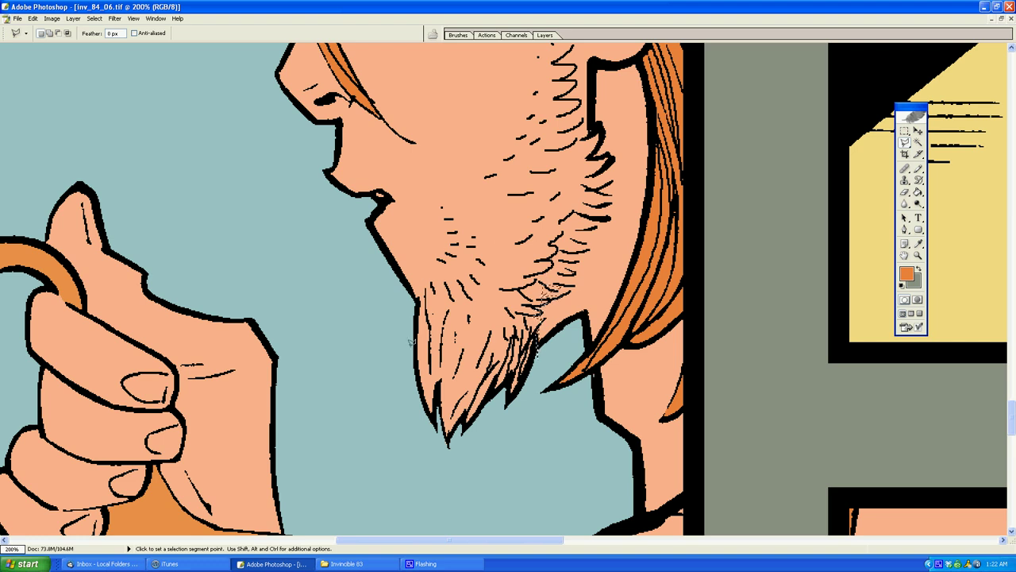
{"action": "double_click", "coordinate": [432, 276]}
{"action": "key", "text": "z"}
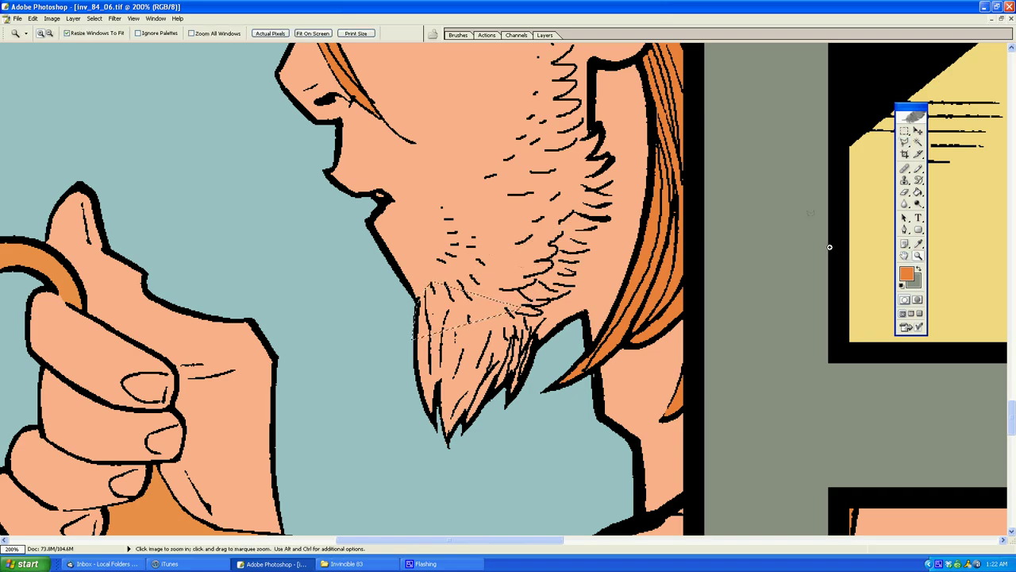
{"action": "left_click", "coordinate": [601, 259], "text": "alt"}
{"action": "left_click", "coordinate": [583, 283], "text": "alt"}
{"action": "key", "text": "l"}
{"action": "left_click", "coordinate": [513, 294]}
{"action": "left_click", "coordinate": [540, 304]}
{"action": "double_click", "coordinate": [531, 353]}
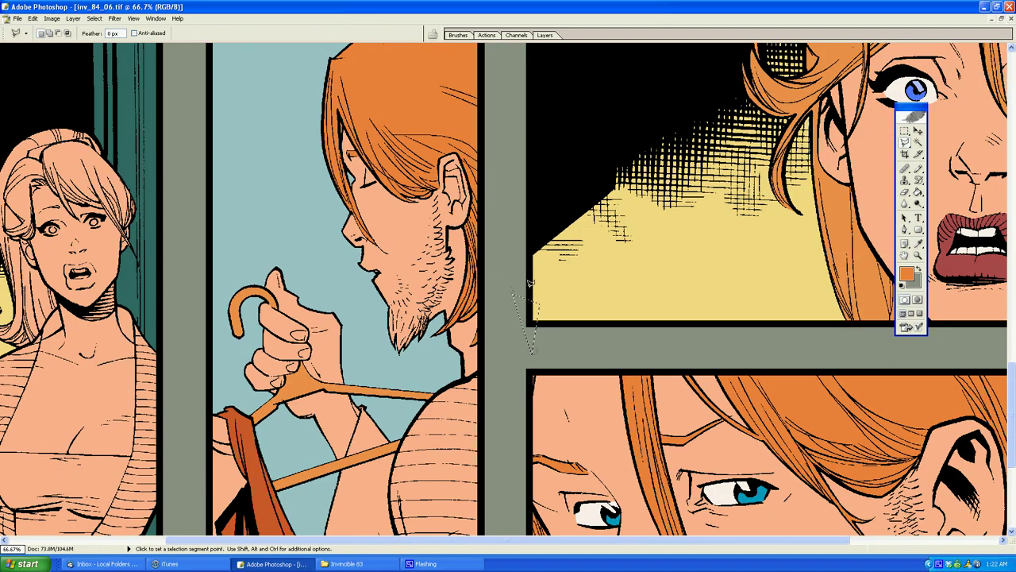
{"action": "double_click", "coordinate": [530, 282]}
Step: Bring the reference page inv_83_19.tif back into view and sample the teal of the clothing as the foreground color
{"action": "key", "text": "z"}
{"action": "left_click", "coordinate": [406, 262], "text": "alt"}
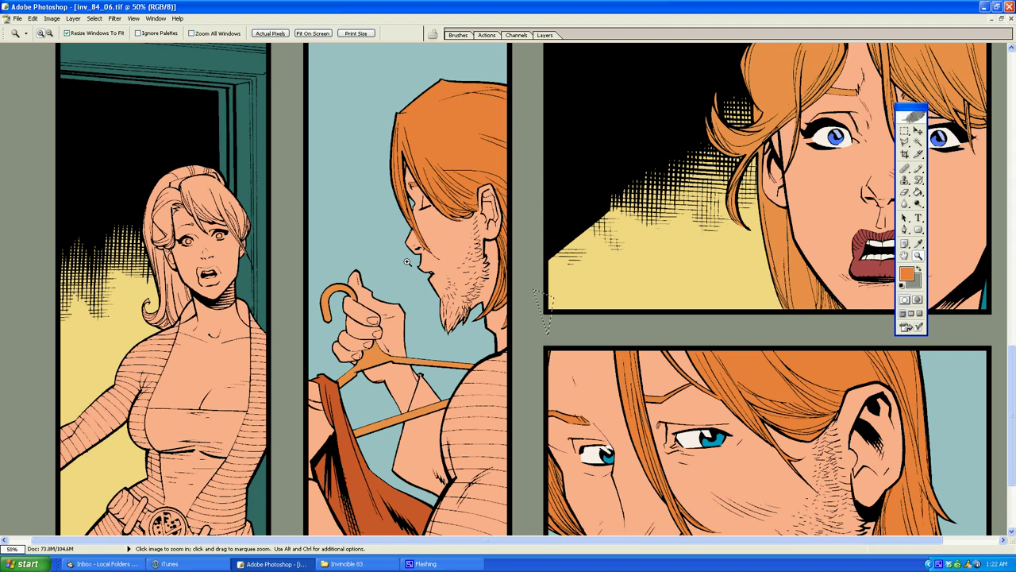
{"action": "left_click", "coordinate": [581, 331], "text": "alt"}
{"action": "left_click", "coordinate": [581, 331], "text": "alt"}
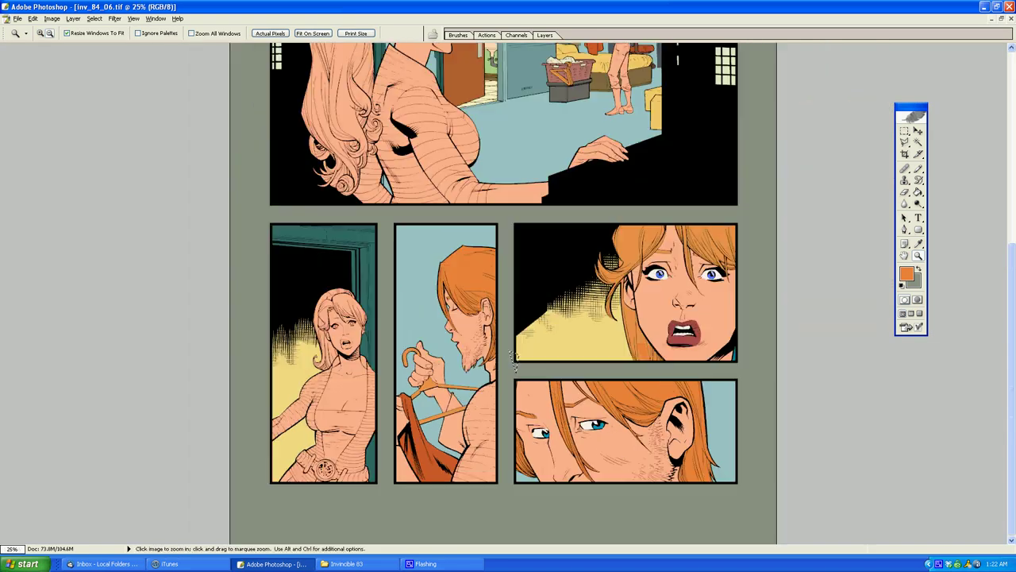
{"action": "left_click", "coordinate": [1001, 18]}
{"action": "key", "text": "g"}
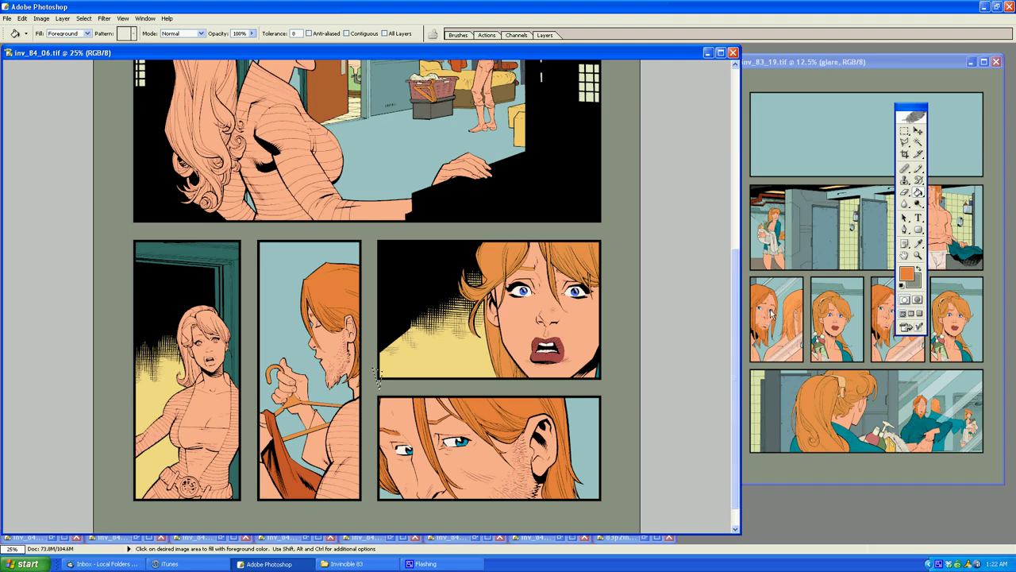
{"action": "left_click", "coordinate": [880, 264], "text": "alt"}
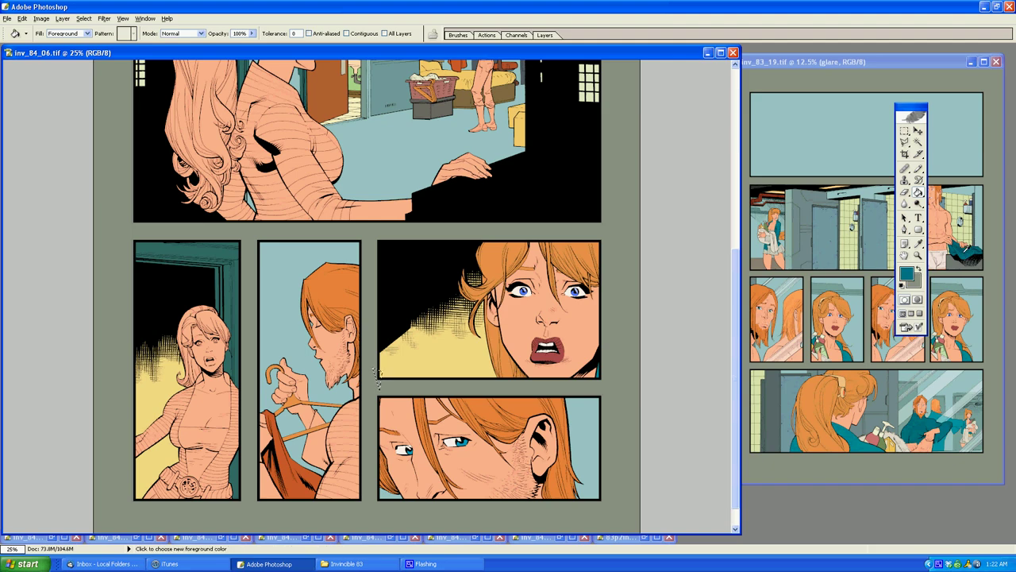
Step: Lasso the man's shirt and sleeves in the clothes-hanger panel and fill them with the sampled teal
{"action": "key", "text": "z"}
{"action": "left_click", "coordinate": [378, 377]}
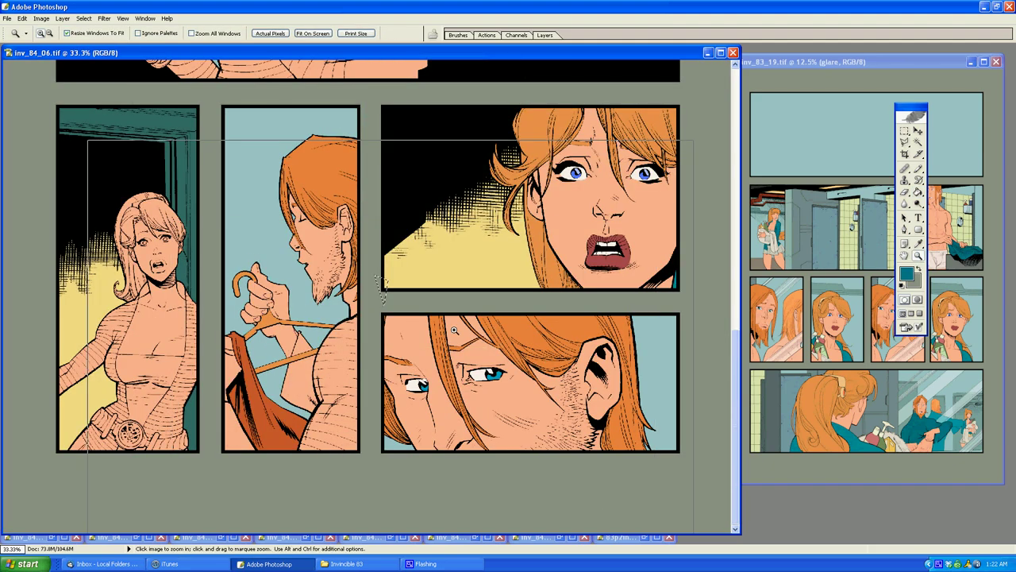
{"action": "left_click", "coordinate": [458, 243]}
{"action": "key", "text": "l"}
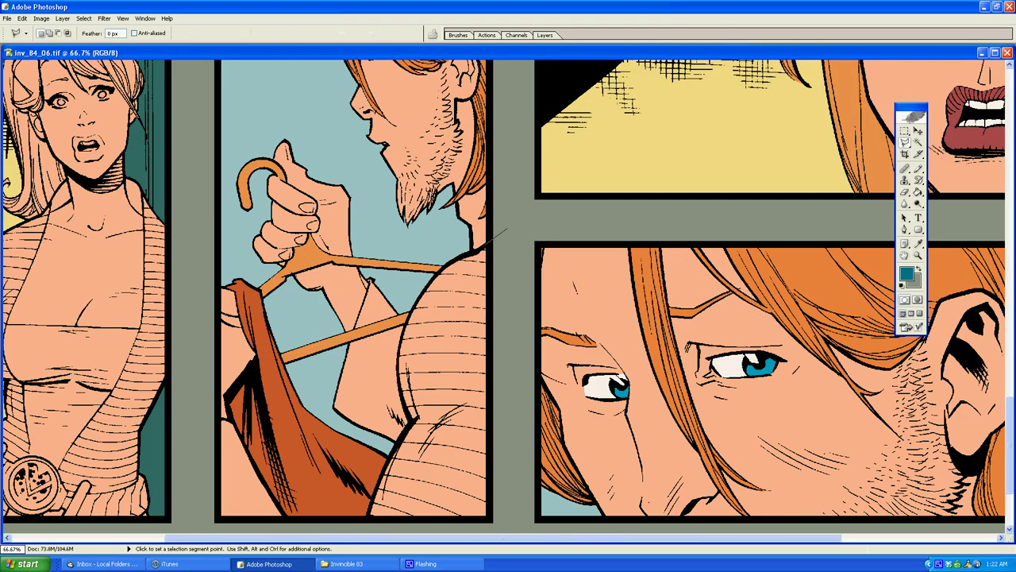
{"action": "left_click", "coordinate": [459, 255]}
{"action": "left_click", "coordinate": [418, 253]}
{"action": "left_click", "coordinate": [206, 420]}
{"action": "scroll", "coordinate": [194, 485], "scroll_direction": "down", "scroll_amount": 4}
{"action": "left_click", "coordinate": [193, 436]}
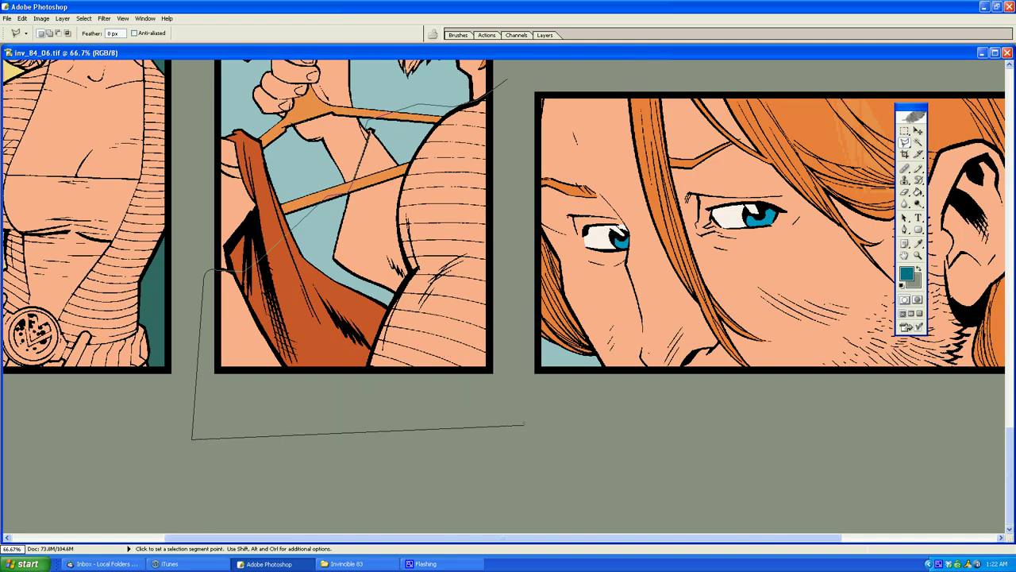
{"action": "left_click", "coordinate": [524, 404]}
{"action": "scroll", "coordinate": [522, 389], "scroll_direction": "up", "scroll_amount": 3}
{"action": "left_click", "coordinate": [507, 191]}
{"action": "key", "text": "g"}
{"action": "key", "text": "g"}
{"action": "left_click", "coordinate": [461, 251]}
Step: Set the foreground color to off-white, then lasso and fill the teeth in the man's slightly open mouth
{"action": "scroll", "coordinate": [460, 250], "scroll_direction": "up", "scroll_amount": 4}
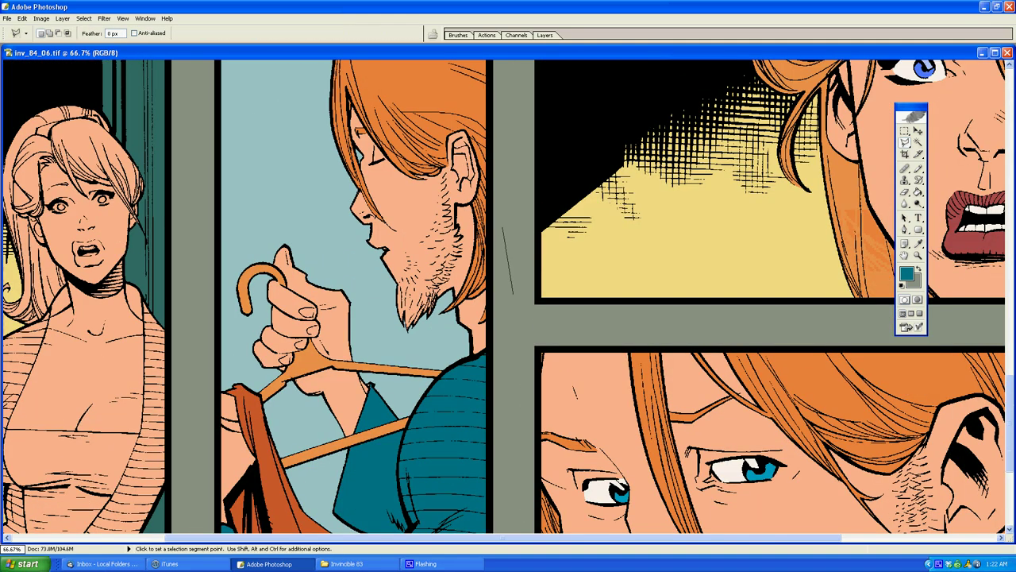
{"action": "key", "text": "z"}
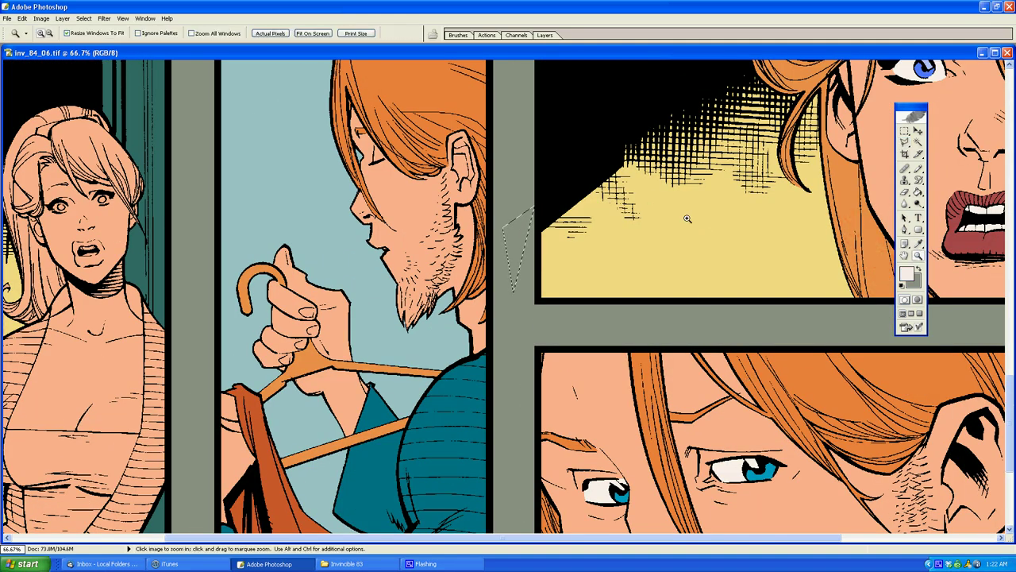
{"action": "left_click", "coordinate": [444, 274]}
{"action": "left_click", "coordinate": [443, 281]}
{"action": "key", "text": "l"}
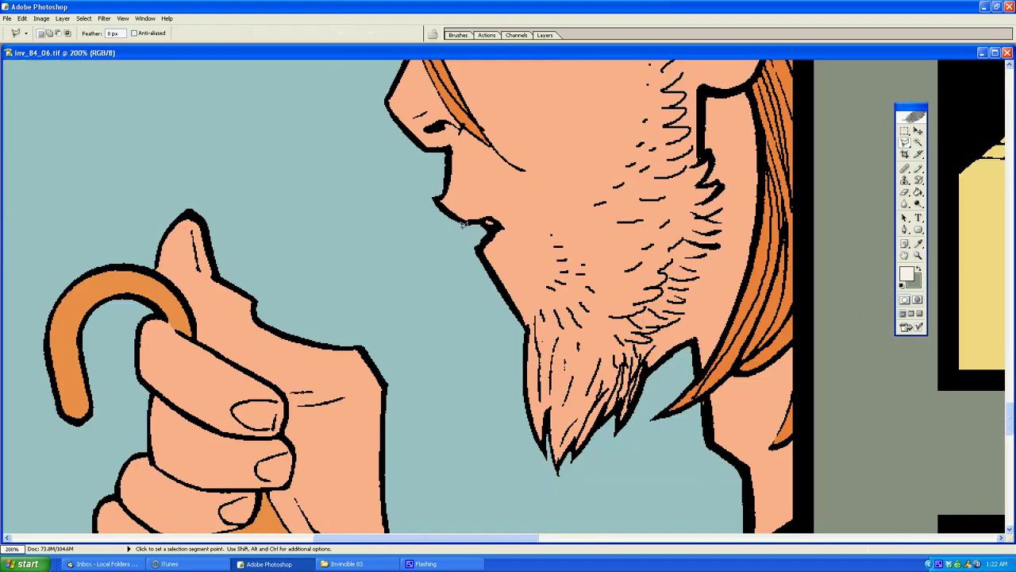
{"action": "key", "text": "shift+l"}
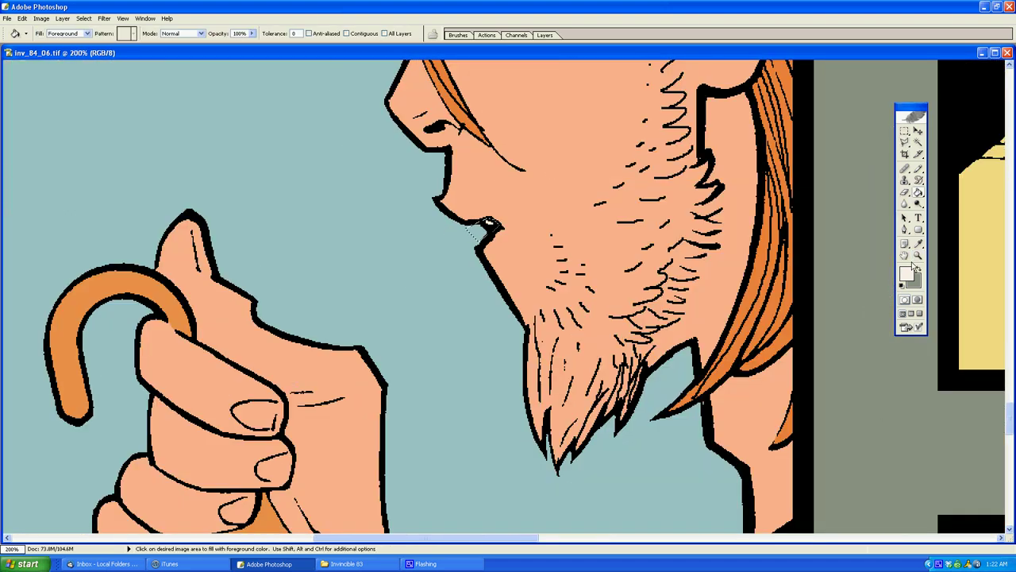
Step: Return to the side-by-side page view and set the foreground color to the lighter orange of the woman's hair
{"action": "key", "text": "z"}
{"action": "left_click", "coordinate": [451, 280], "text": "alt"}
{"action": "left_click", "coordinate": [449, 281], "text": "alt"}
{"action": "left_click", "coordinate": [449, 281], "text": "alt"}
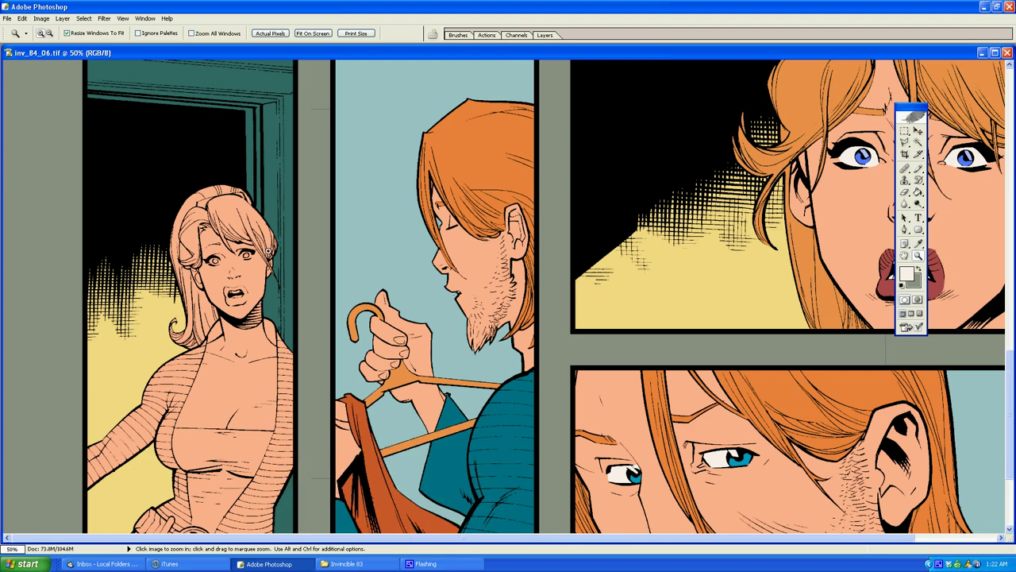
{"action": "left_click", "coordinate": [274, 278], "text": "alt"}
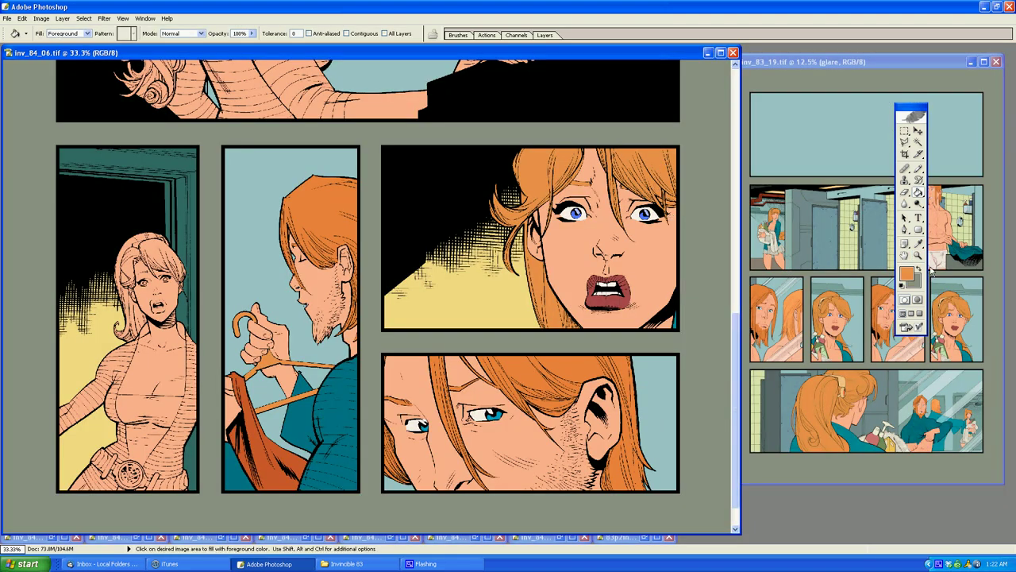
Step: Start a lasso around the woman's hair in the doorway panel, tracing from her shoulder around the outside of her head
{"action": "left_click", "coordinate": [204, 288]}
{"action": "left_click", "coordinate": [230, 312]}
{"action": "left_click", "coordinate": [414, 308]}
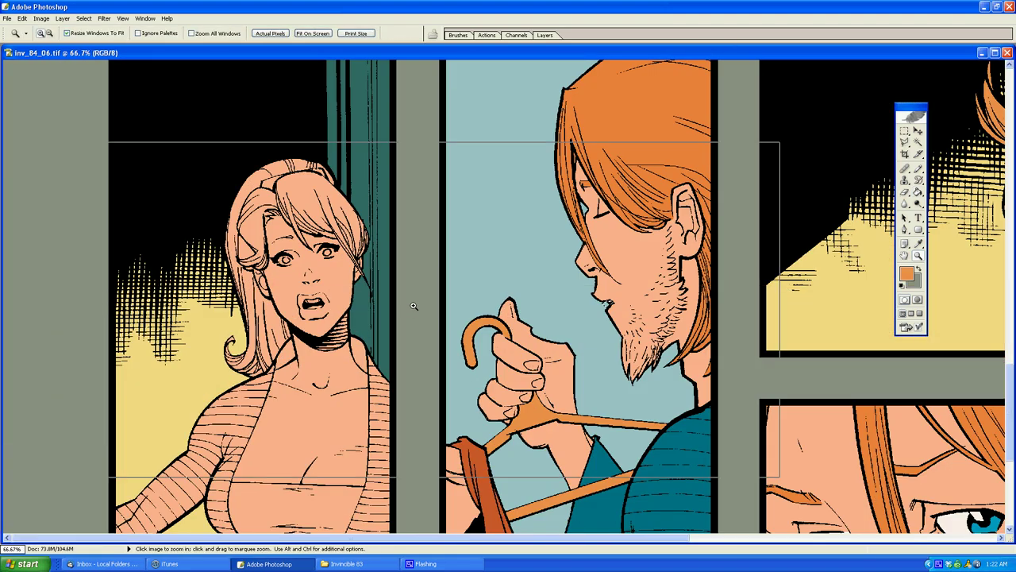
{"action": "left_click", "coordinate": [357, 295]}
{"action": "left_click", "coordinate": [370, 261]}
{"action": "key", "text": "l"}
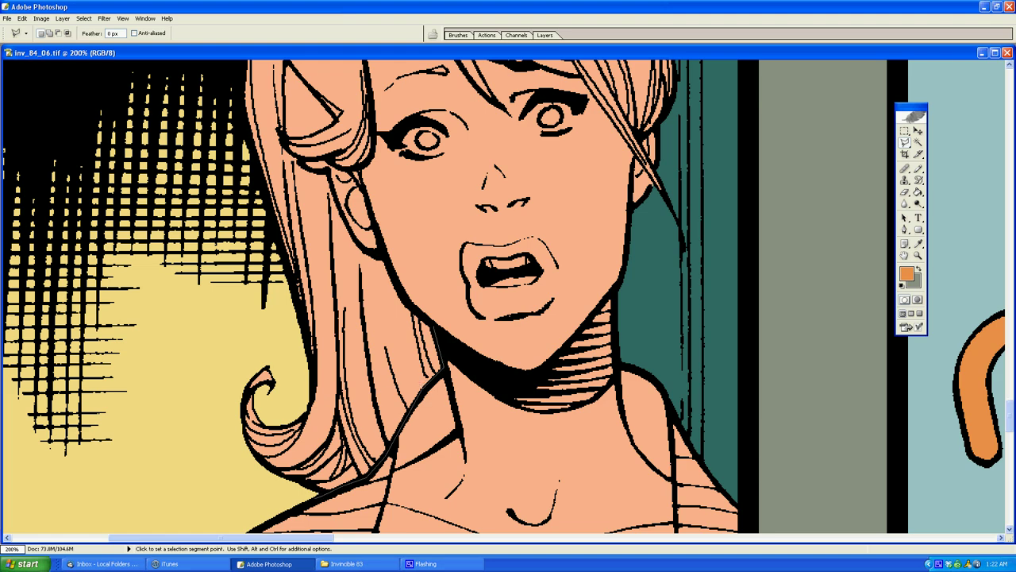
{"action": "left_click", "coordinate": [152, 449]}
{"action": "left_click", "coordinate": [142, 350]}
{"action": "scroll", "coordinate": [151, 334], "scroll_direction": "up", "scroll_amount": 4}
{"action": "left_click", "coordinate": [177, 175]}
{"action": "scroll", "coordinate": [278, 119], "scroll_direction": "up", "scroll_amount": 3}
{"action": "left_click", "coordinate": [334, 186]}
{"action": "left_click", "coordinate": [775, 187]}
{"action": "scroll", "coordinate": [769, 238], "scroll_direction": "down", "scroll_amount": 5}
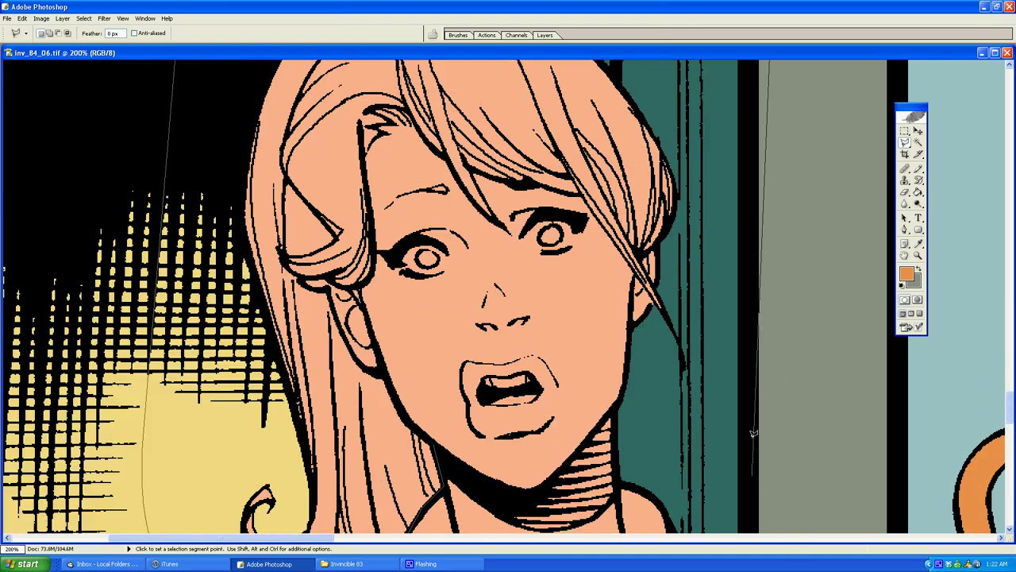
Step: Complete the woman's hair selection by tracing along the loose side strand, bangs, ear, jaw and neck
{"action": "left_click", "coordinate": [783, 414]}
{"action": "left_click", "coordinate": [674, 397]}
{"action": "left_click", "coordinate": [680, 239]}
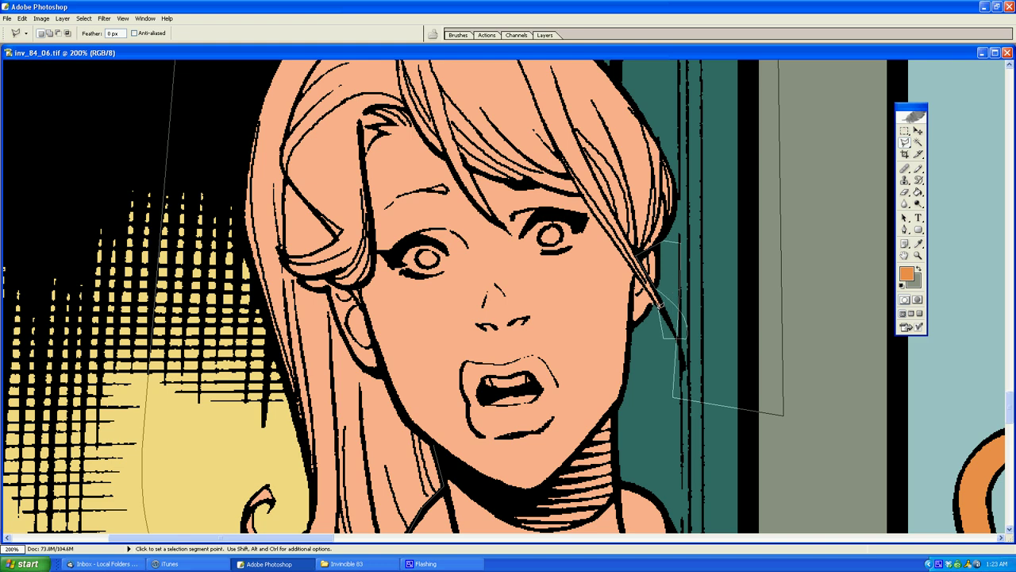
{"action": "scroll", "coordinate": [603, 231], "scroll_direction": "up", "scroll_amount": 2}
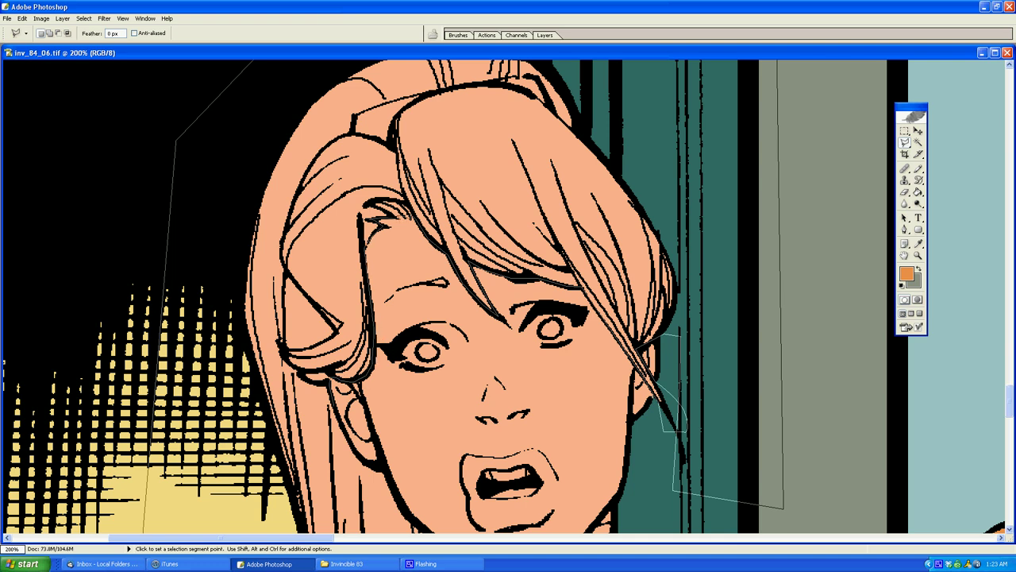
{"action": "scroll", "coordinate": [376, 463], "scroll_direction": "down", "scroll_amount": 3}
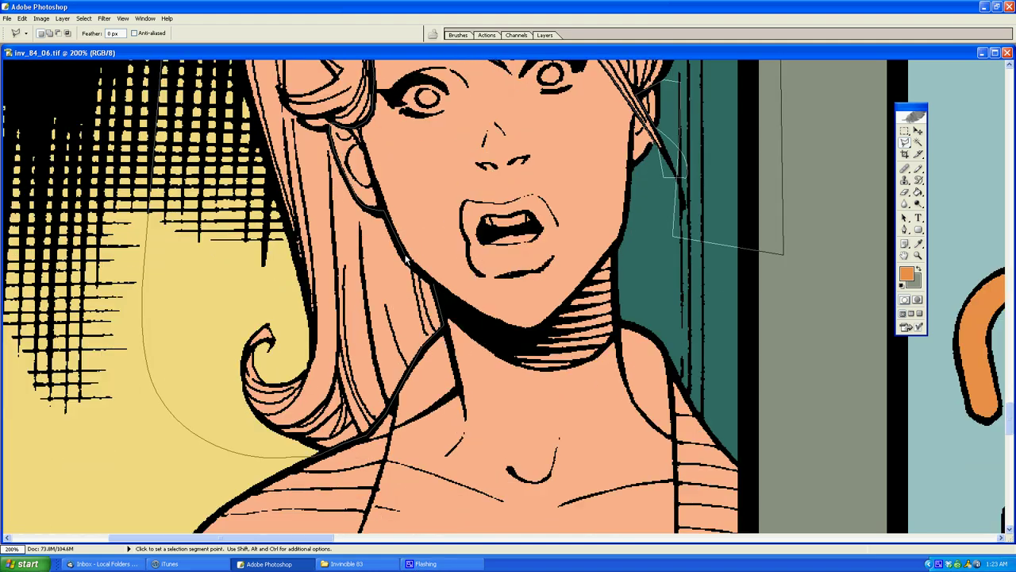
{"action": "double_click", "coordinate": [388, 304]}
Step: Fill the woman's selected hair in the doorway panel with the lighter orange and drop the hair selection
{"action": "key", "text": "z"}
{"action": "left_click", "coordinate": [581, 273], "text": "alt"}
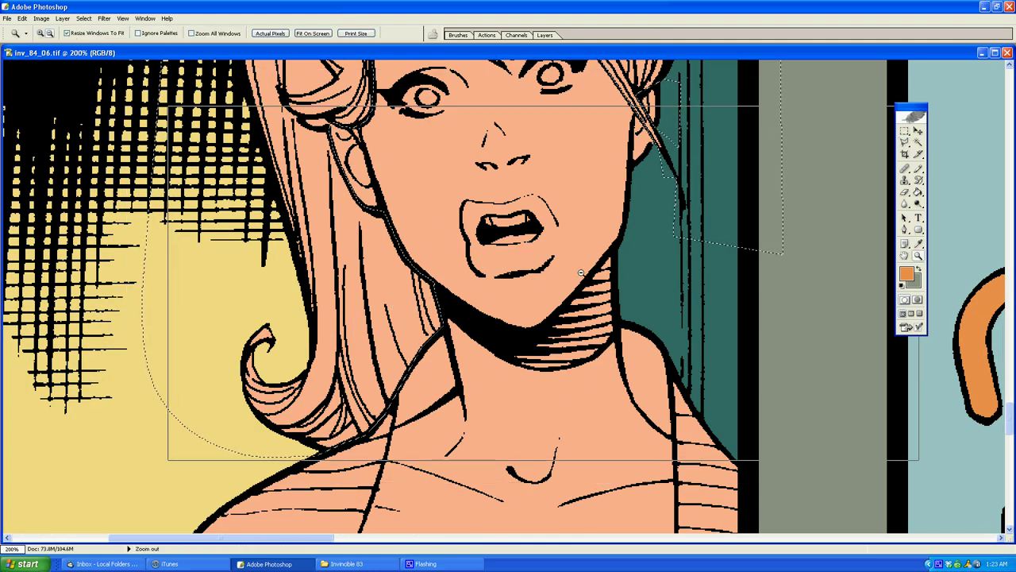
{"action": "left_click", "coordinate": [580, 273], "text": "alt"}
{"action": "left_click", "coordinate": [581, 273], "text": "alt"}
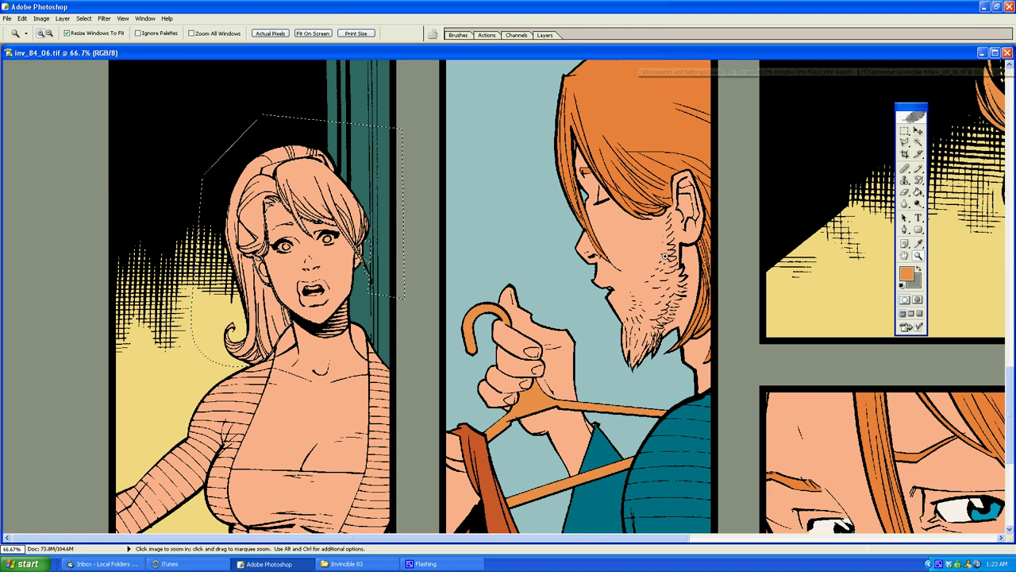
{"action": "left_click", "coordinate": [666, 255], "text": "alt"}
{"action": "left_click", "coordinate": [665, 256], "text": "alt"}
{"action": "key", "text": "g"}
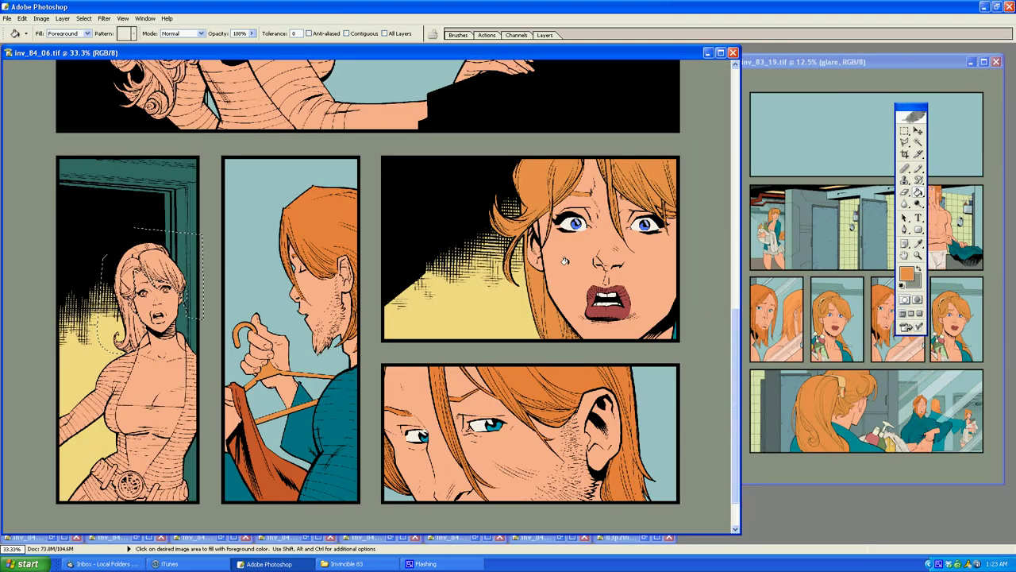
{"action": "left_click", "coordinate": [133, 266]}
{"action": "key", "text": "ctrl+d"}
{"action": "key", "text": "l"}
{"action": "left_click", "coordinate": [289, 342]}
{"action": "left_click", "coordinate": [291, 294]}
{"action": "double_click", "coordinate": [264, 285]}
{"action": "key", "text": "g"}
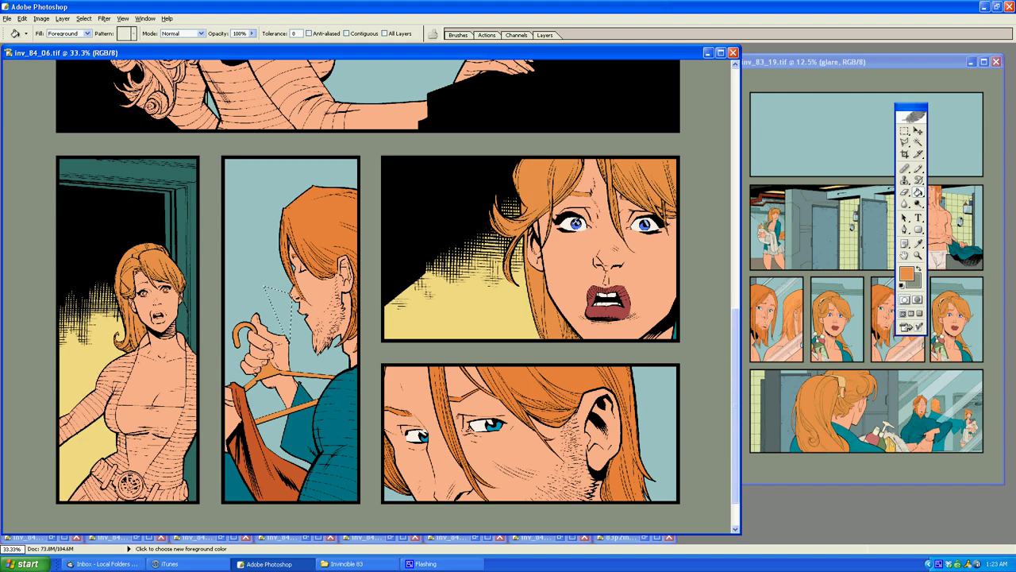
Step: Sample the off-white of the woman's eye in the close-up panel and fill one of her eyes in the doorway panel
{"action": "left_click", "coordinate": [567, 225], "text": "alt"}
{"action": "key", "text": "z"}
{"action": "left_click", "coordinate": [295, 313]}
{"action": "left_click", "coordinate": [440, 236]}
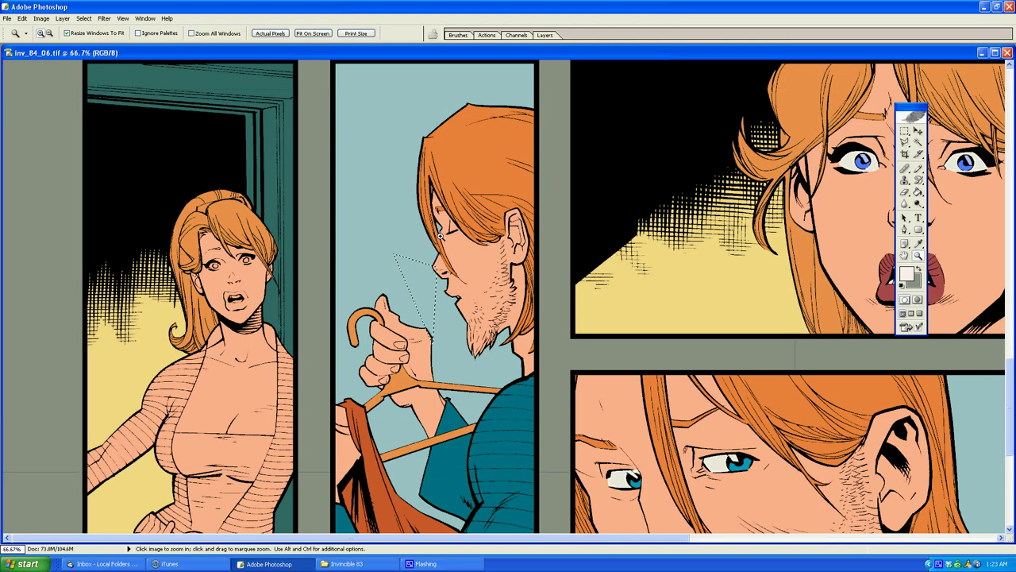
{"action": "left_click", "coordinate": [454, 266]}
{"action": "left_click", "coordinate": [391, 302]}
{"action": "key", "text": "l"}
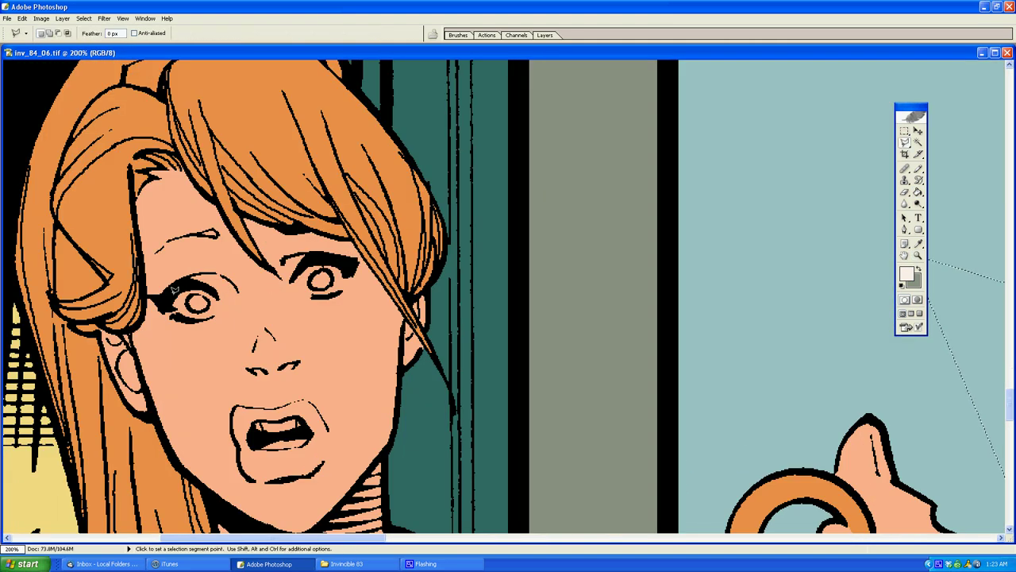
{"action": "left_click", "coordinate": [174, 290]}
{"action": "left_click", "coordinate": [193, 286]}
{"action": "key", "text": "alt+BackSpace"}
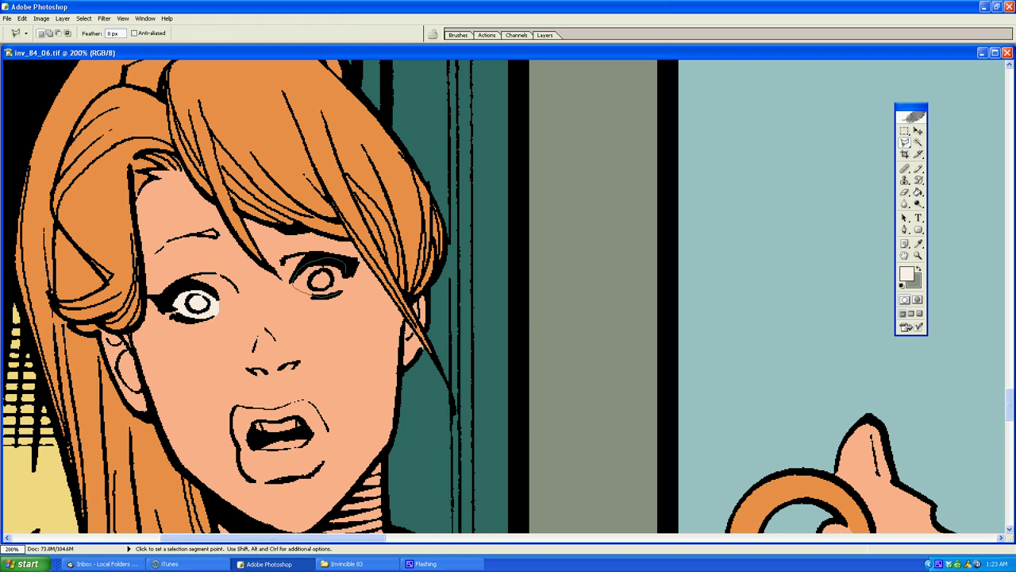
Step: Lasso the woman's other eye in the doorway panel and fill it with the same off-white
{"action": "left_click_drag", "start_coordinate": [324, 265], "coordinate": [295, 280]}
{"action": "key", "text": "g"}
{"action": "left_click", "coordinate": [305, 284]}
{"action": "key", "text": "l"}
{"action": "left_click", "coordinate": [362, 322]}
{"action": "left_click", "coordinate": [362, 286]}
{"action": "double_click", "coordinate": [343, 289]}
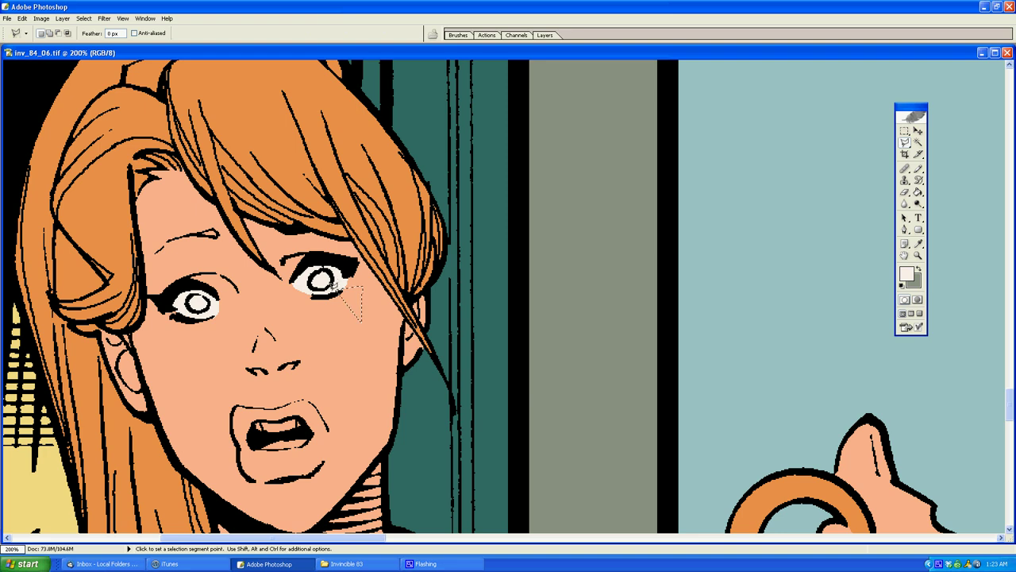
{"action": "key", "text": "alt+BackSpace"}
Step: Select the inside of the woman's open mouth, fill her teeth with off-white, and drop the mouth selection
{"action": "left_click", "coordinate": [256, 415]}
{"action": "double_click", "coordinate": [281, 428]}
{"action": "key", "text": "g"}
{"action": "left_click", "coordinate": [279, 427]}
{"action": "key", "text": "l"}
{"action": "left_click", "coordinate": [343, 348]}
{"action": "left_click", "coordinate": [350, 381]}
{"action": "double_click", "coordinate": [316, 373]}
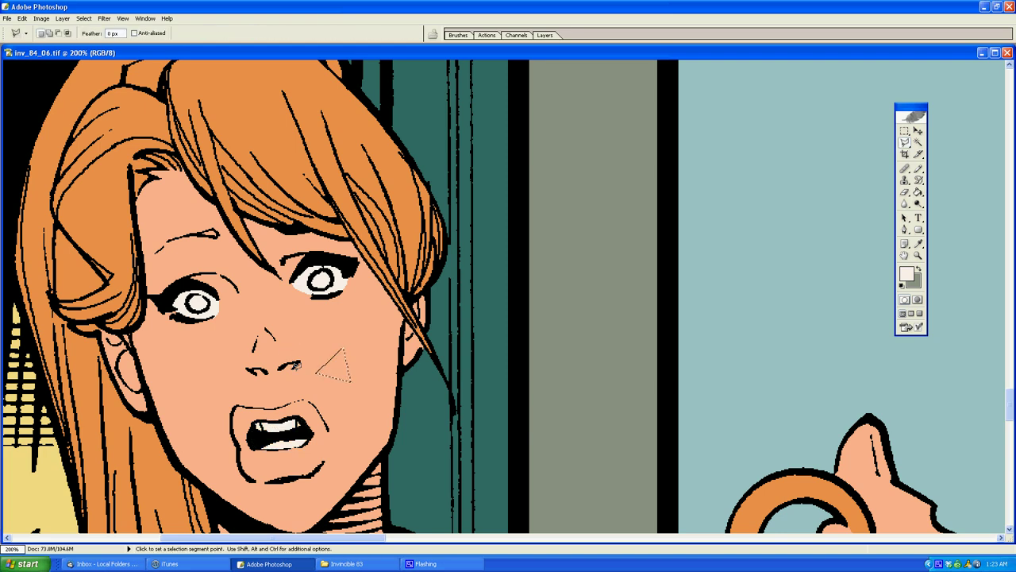
{"action": "key", "text": "alt+BackSpace"}
Step: Lasso the woman's eyebrow and fill it with the lighter orange sampled from her hair
{"action": "key", "text": "alt"}
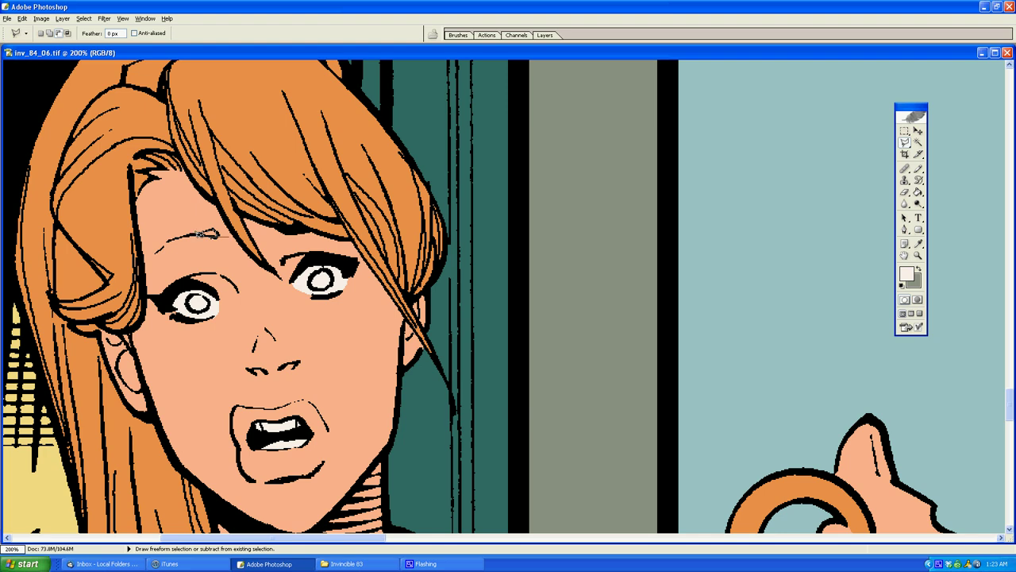
{"action": "double_click", "coordinate": [202, 247]}
{"action": "key", "text": "g"}
{"action": "left_click", "coordinate": [216, 192], "text": "alt"}
{"action": "left_click", "coordinate": [209, 234]}
Step: Lasso the outline of the woman's lips in the doorway panel and subtract the open mouth from the selection
{"action": "key", "text": "l"}
{"action": "scroll", "coordinate": [281, 182], "scroll_direction": "down", "scroll_amount": 3}
{"action": "left_click", "coordinate": [282, 183]}
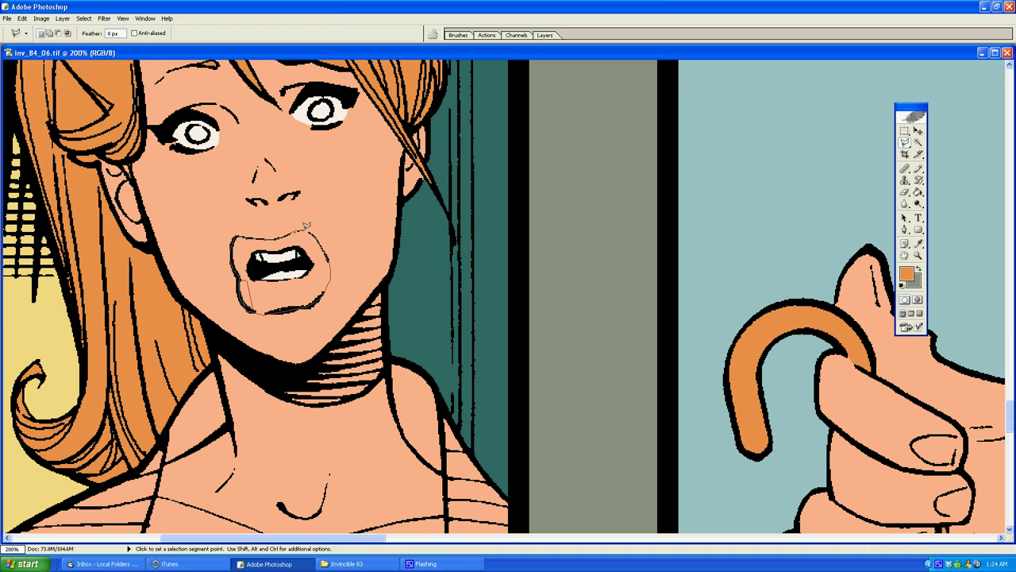
{"action": "left_click", "coordinate": [292, 229]}
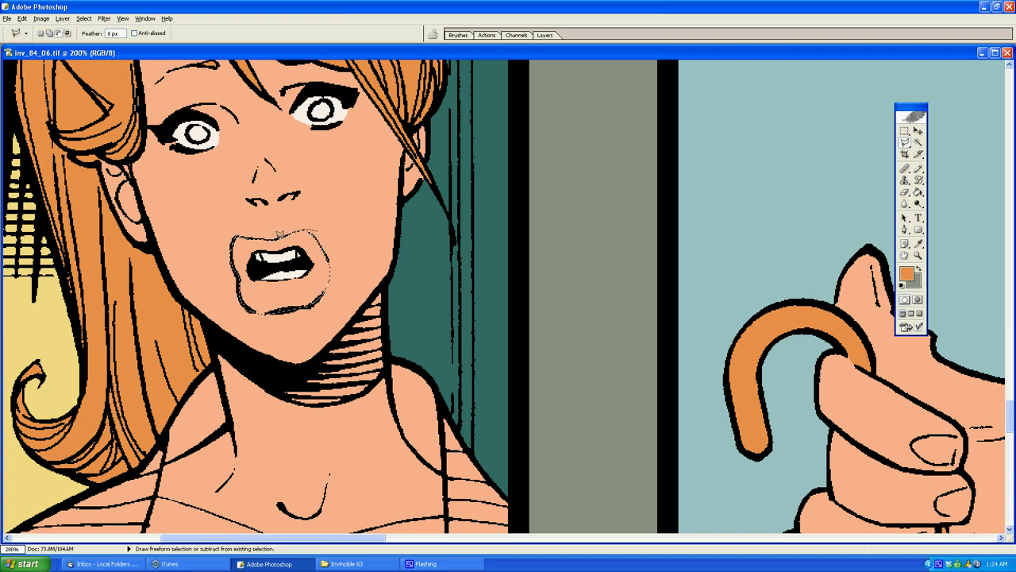
{"action": "left_click", "coordinate": [278, 204], "text": "alt"}
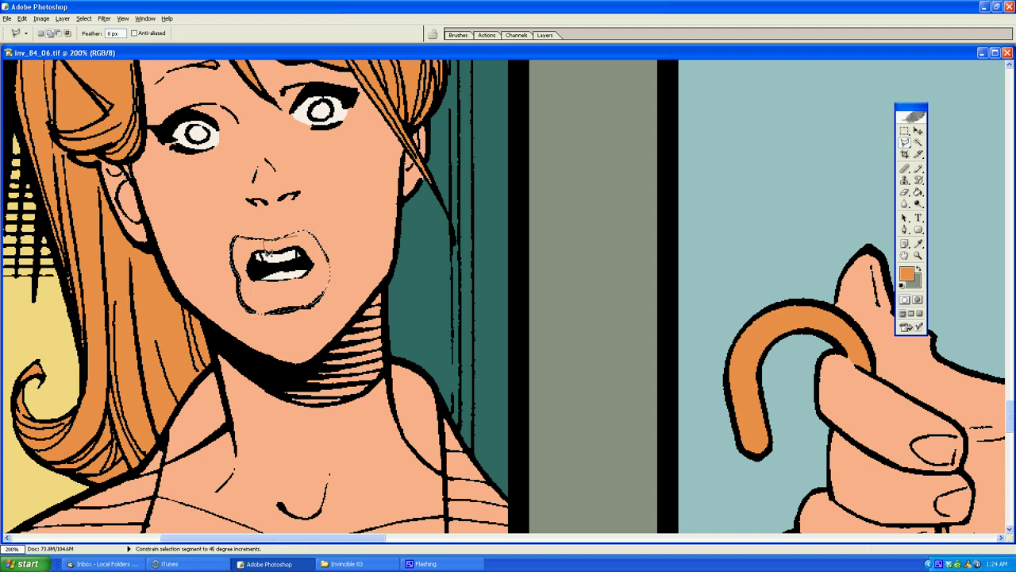
{"action": "double_click", "coordinate": [267, 252]}
Step: Fill the selected lips with the dark red sampled from the close-up panel's lips, and drop the lip selection
{"action": "left_click", "coordinate": [917, 256]}
{"action": "left_click", "coordinate": [562, 274], "text": "alt"}
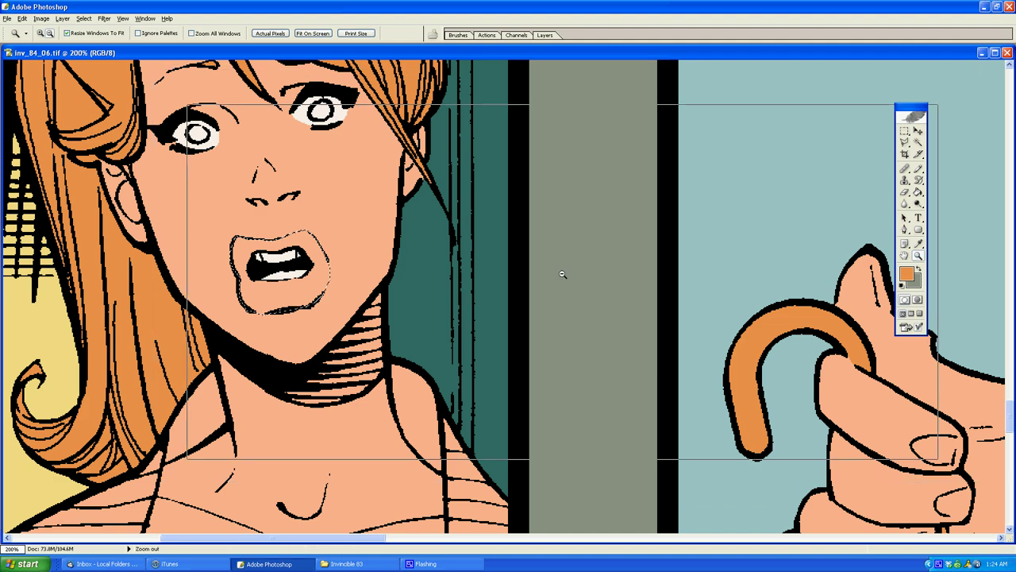
{"action": "left_click", "coordinate": [537, 243], "text": "alt"}
{"action": "left_click", "coordinate": [545, 316], "text": "alt"}
{"action": "key", "text": "g"}
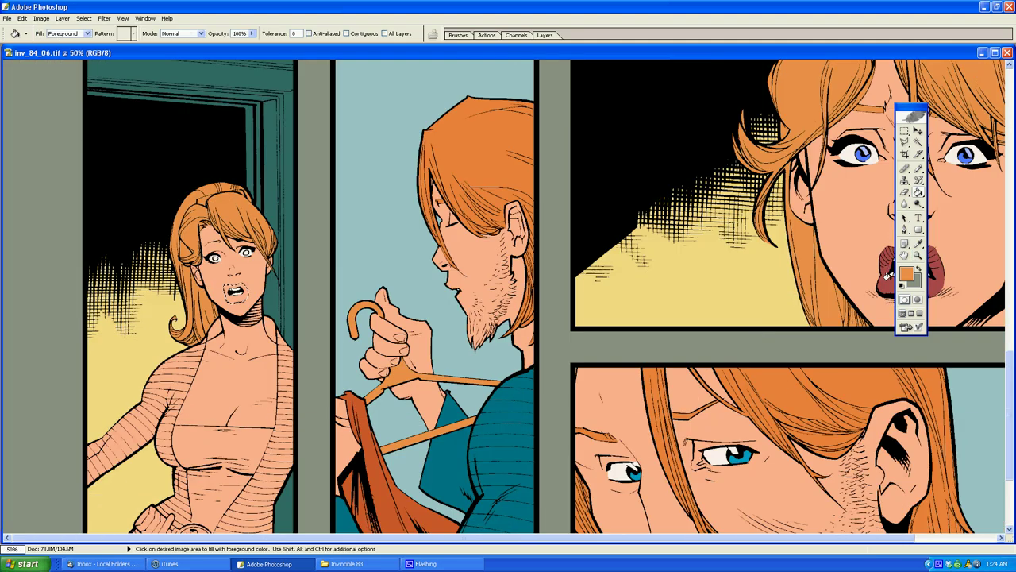
{"action": "left_click", "coordinate": [888, 275], "text": "alt"}
{"action": "key", "text": "alt+BackSpace"}
{"action": "key", "text": "l"}
{"action": "left_click", "coordinate": [701, 402]}
{"action": "left_click", "coordinate": [729, 348]}
{"action": "double_click", "coordinate": [680, 320]}
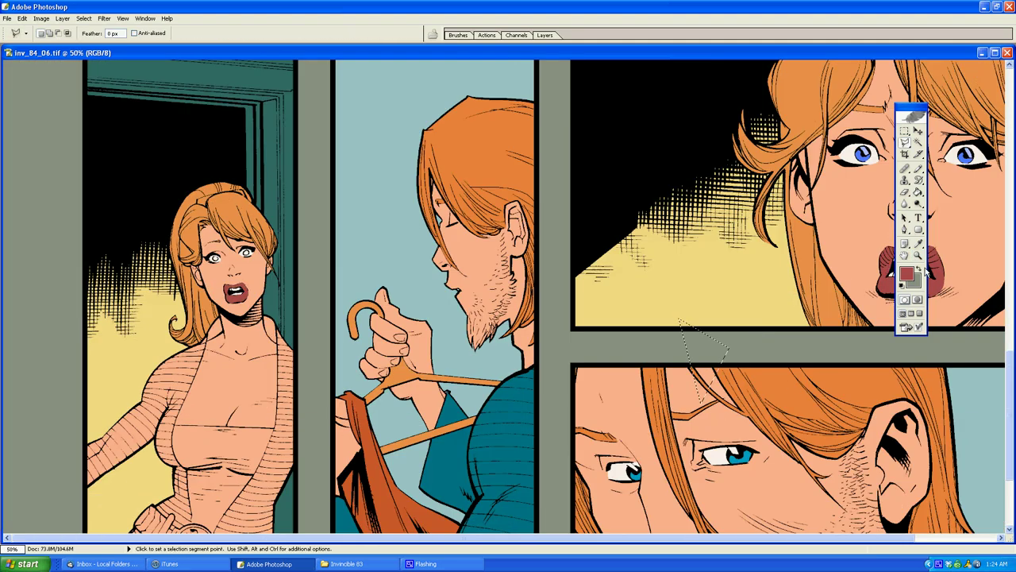
Step: Return to the side-by-side page view and sample the pale tan of the woman's headband from inv_83_19.tif
{"action": "left_click", "coordinate": [919, 256]}
{"action": "left_click", "coordinate": [385, 309], "text": "alt"}
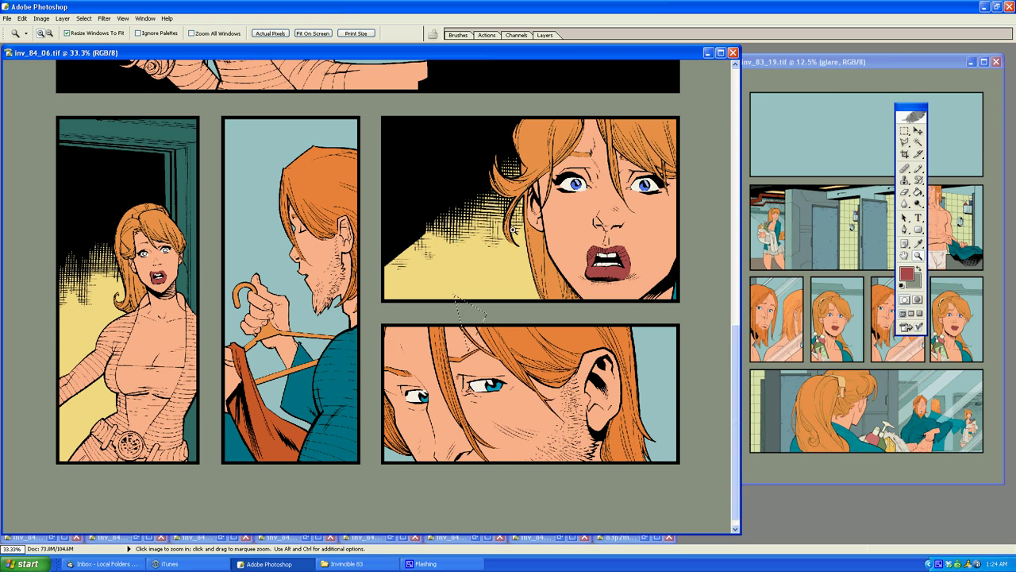
{"action": "key", "text": "g"}
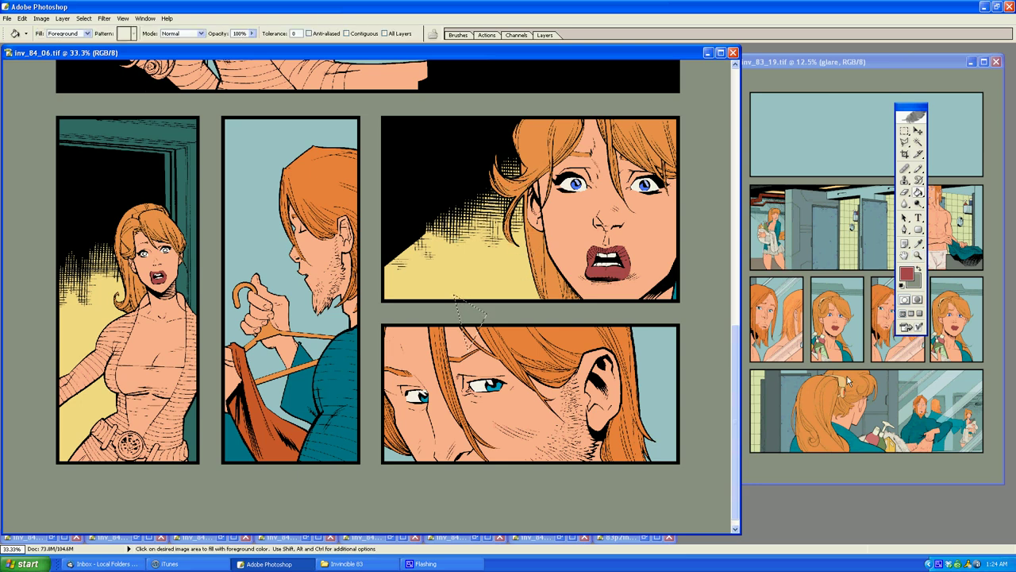
{"action": "left_click", "coordinate": [848, 381], "text": "alt"}
Step: Lasso the visible headband section above the woman's bangs, fill it with the pale tan, and deselect
{"action": "left_click", "coordinate": [918, 256]}
{"action": "left_click", "coordinate": [255, 257]}
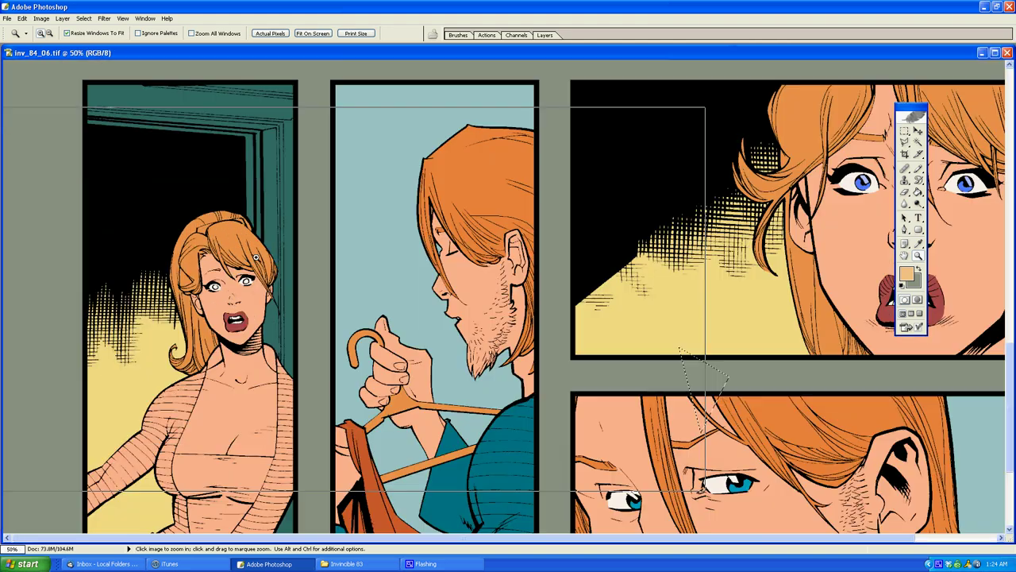
{"action": "left_click", "coordinate": [256, 257]}
{"action": "left_click", "coordinate": [429, 224]}
{"action": "left_click", "coordinate": [351, 258]}
{"action": "left_click", "coordinate": [388, 308]}
{"action": "key", "text": "l"}
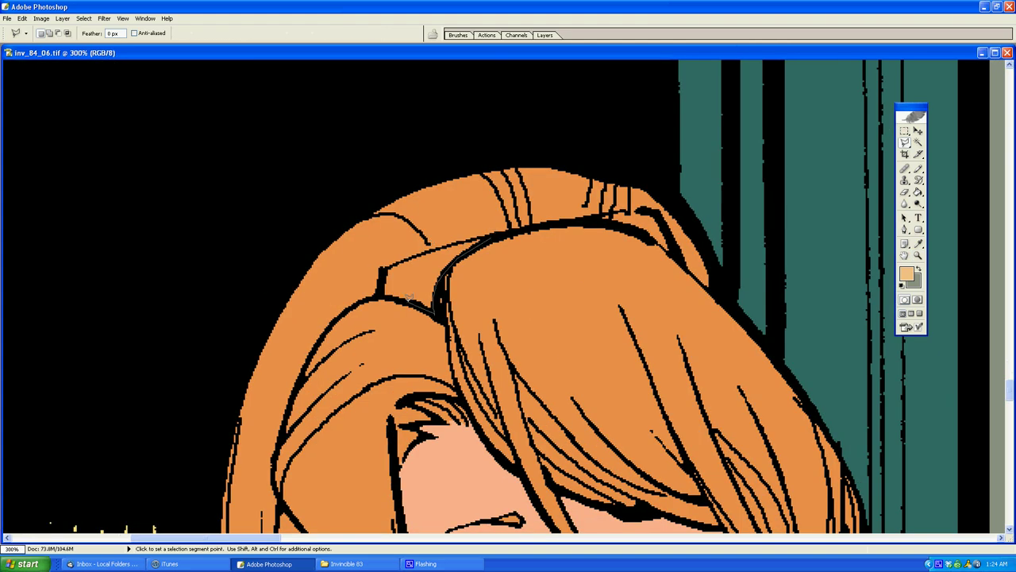
{"action": "double_click", "coordinate": [486, 230]}
{"action": "key", "text": "alt+BackSpace"}
{"action": "key", "text": "ctrl+d"}
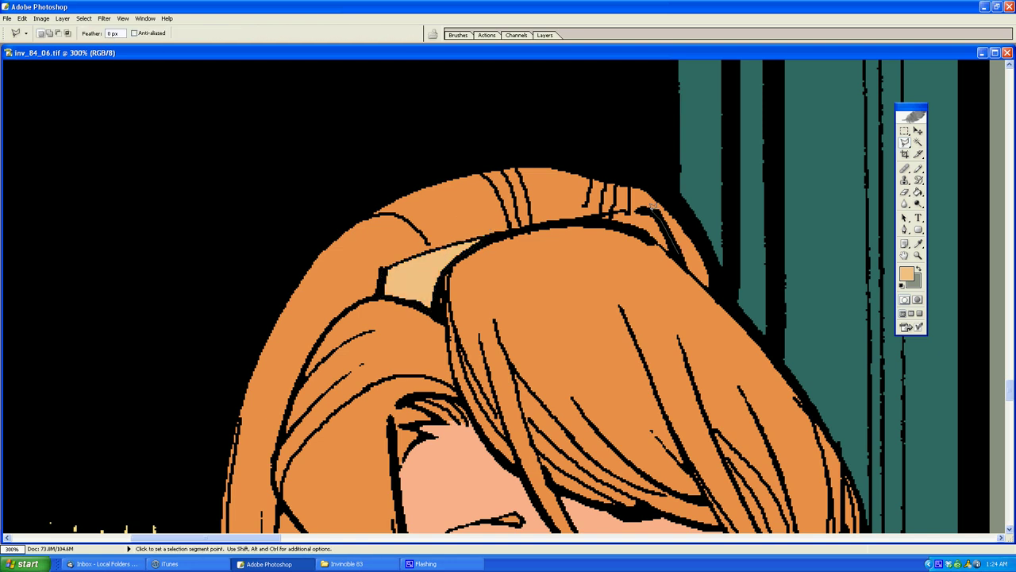
Step: Fill the small headband sliver on the far side of the woman's head with the pale tan and deselect
{"action": "left_click", "coordinate": [680, 259]}
{"action": "key", "text": "g"}
{"action": "left_click", "coordinate": [639, 224]}
{"action": "key", "text": "ctrl+d"}
{"action": "key", "text": "l"}
{"action": "scroll", "coordinate": [569, 281], "scroll_direction": "down", "scroll_amount": 5}
{"action": "left_click", "coordinate": [529, 168]}
{"action": "left_click", "coordinate": [562, 215]}
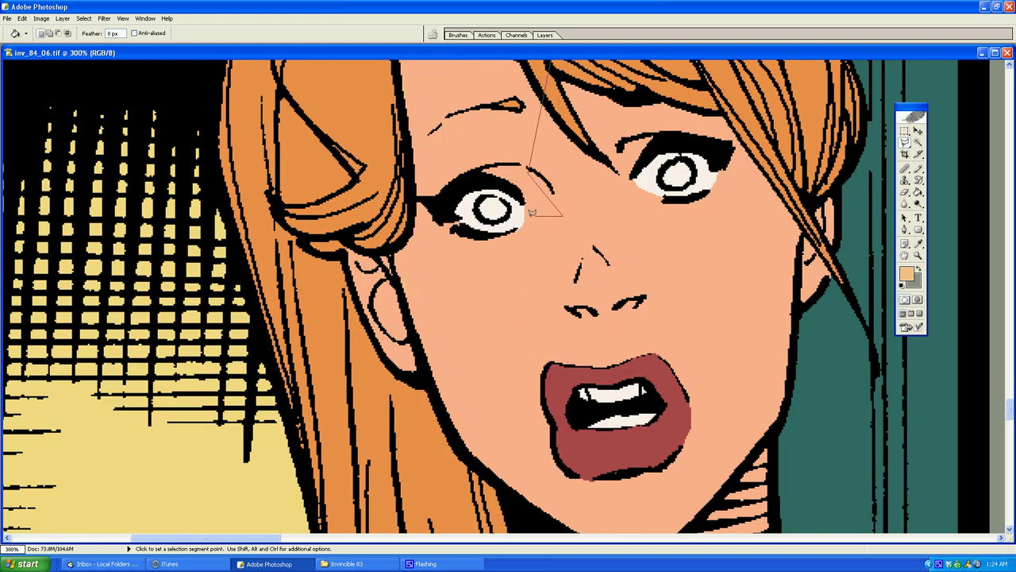
{"action": "key", "text": "Escape"}
Step: Lasso the inner corner of the woman's eye, clean up its edge with the sampled skin color, and deselect
{"action": "left_click", "coordinate": [537, 221]}
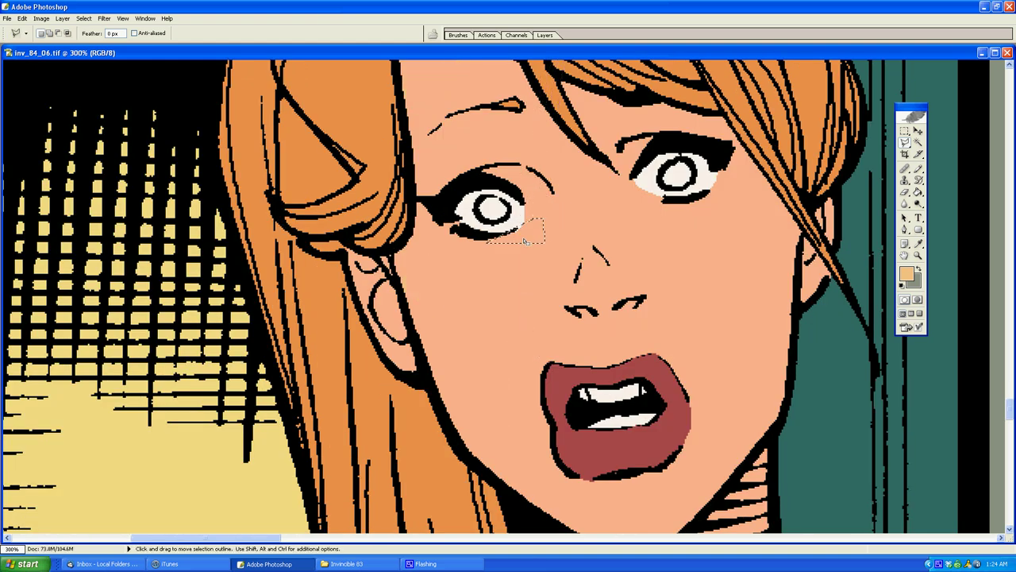
{"action": "left_click", "coordinate": [546, 243]}
{"action": "left_click", "coordinate": [486, 242]}
{"action": "double_click", "coordinate": [537, 228]}
{"action": "left_click", "coordinate": [524, 220]}
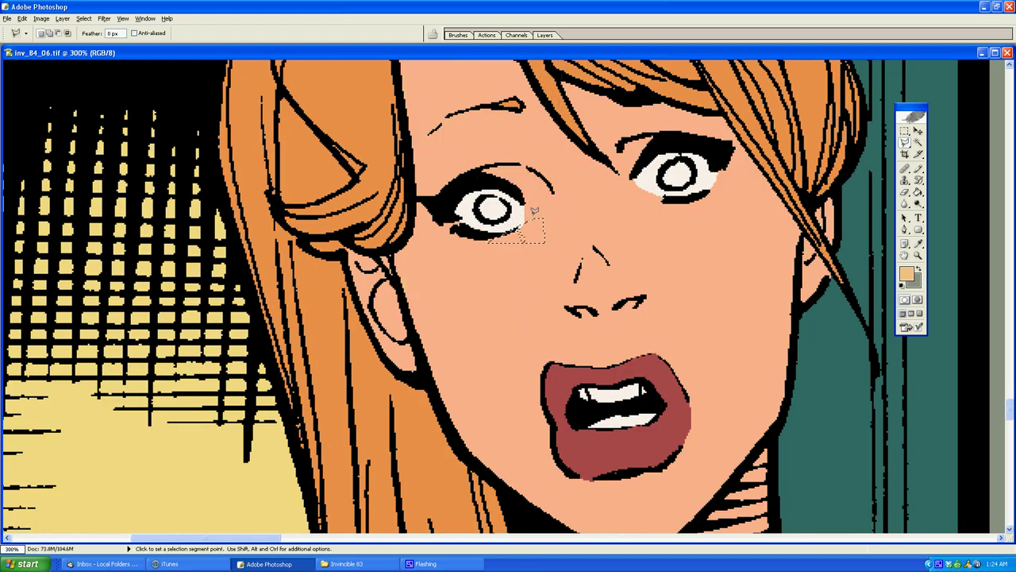
{"action": "left_click", "coordinate": [512, 251]}
{"action": "double_click", "coordinate": [530, 245]}
{"action": "key", "text": "g"}
{"action": "left_click", "coordinate": [482, 150], "text": "alt"}
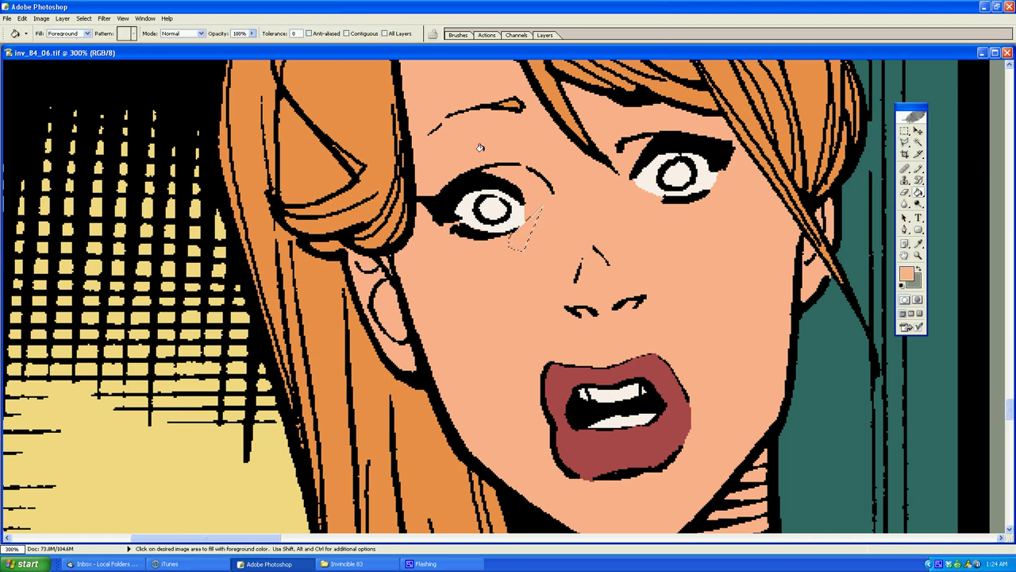
{"action": "key", "text": "l"}
{"action": "key", "text": "ctrl+d"}
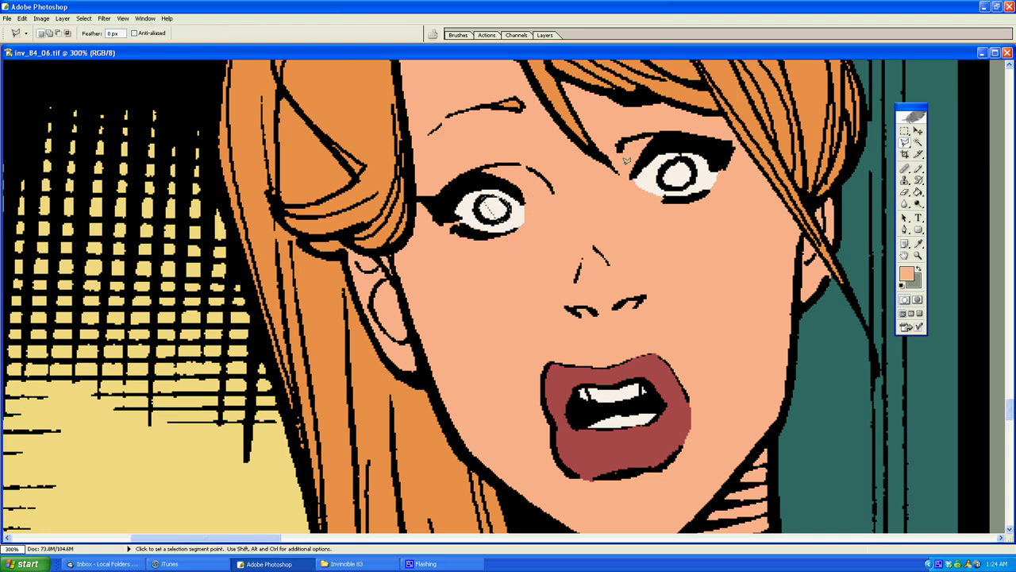
Step: Set the foreground color to the blue of the woman's iris in the close-up panel
{"action": "left_click", "coordinate": [918, 169]}
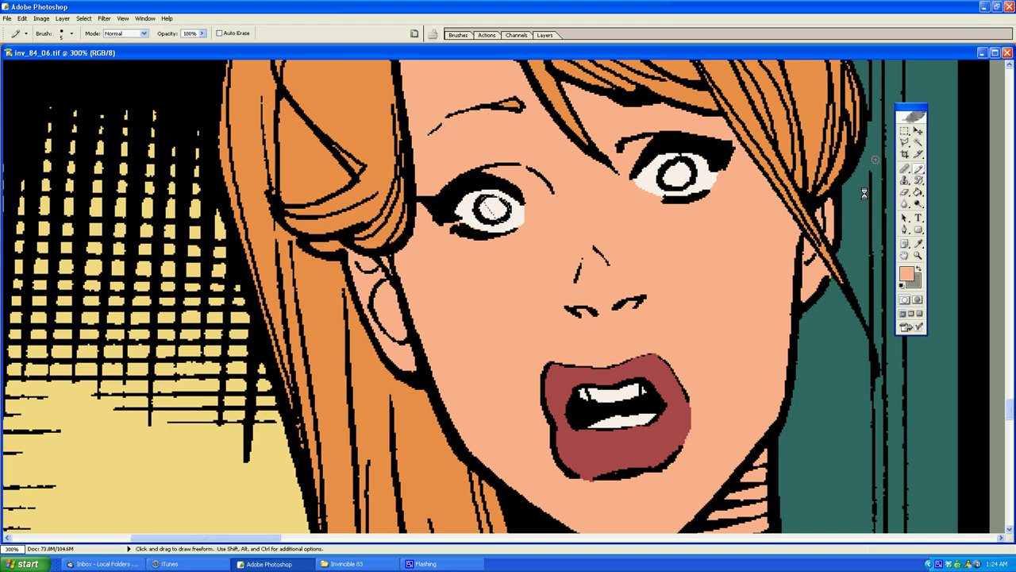
{"action": "left_click", "coordinate": [919, 256]}
{"action": "left_click", "coordinate": [692, 280], "text": "alt"}
{"action": "left_click", "coordinate": [595, 288], "text": "alt"}
{"action": "left_click", "coordinate": [535, 309], "text": "alt"}
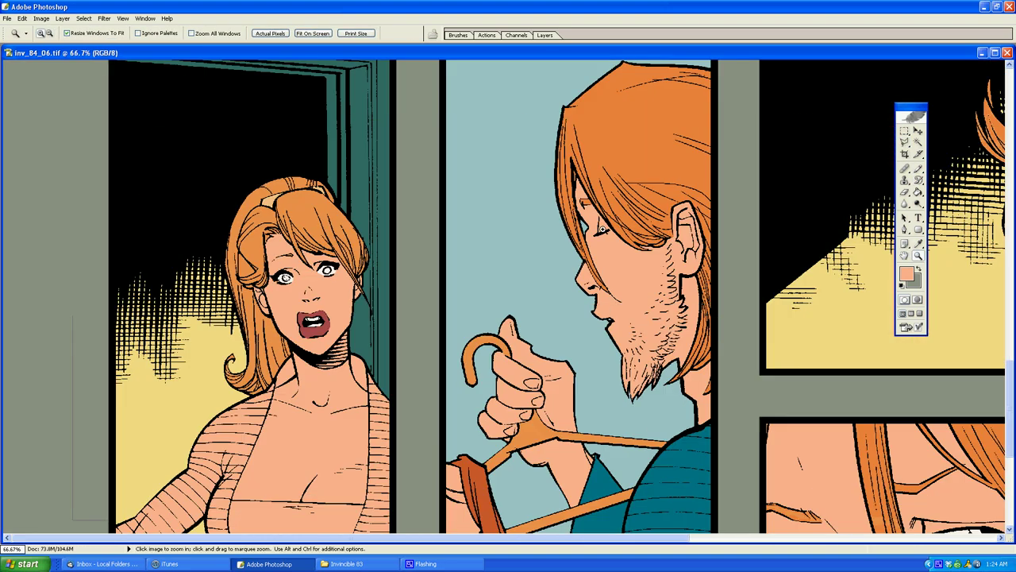
{"action": "left_click", "coordinate": [687, 298], "text": "alt"}
{"action": "left_click", "coordinate": [919, 192]}
{"action": "left_click", "coordinate": [854, 175], "text": "alt"}
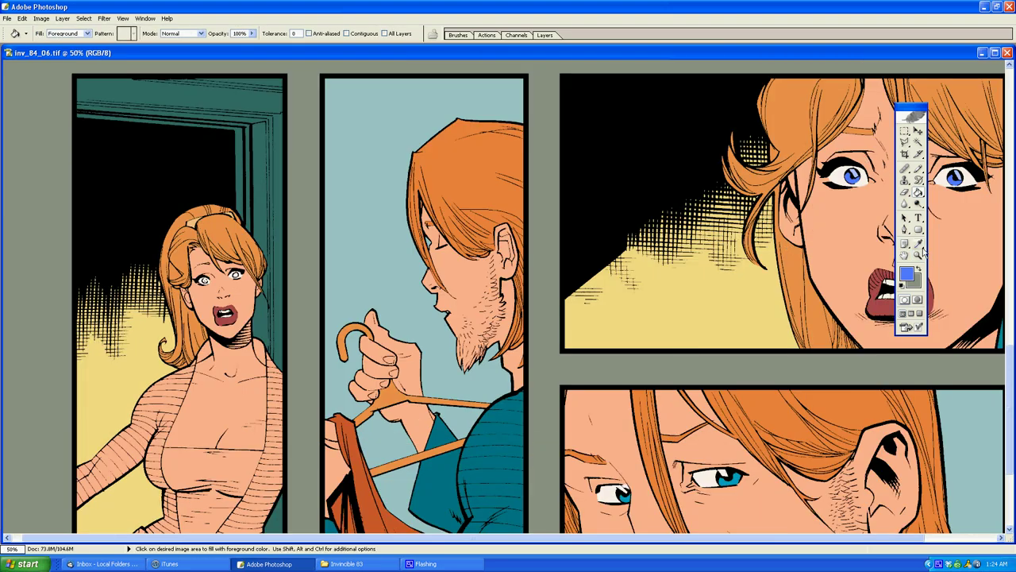
Step: Clear any selection, set the Pencil to 3 px, and paint both of the woman's irises blue in the doorway panel
{"action": "key", "text": "z"}
{"action": "left_click", "coordinate": [479, 267]}
{"action": "left_click", "coordinate": [454, 257]}
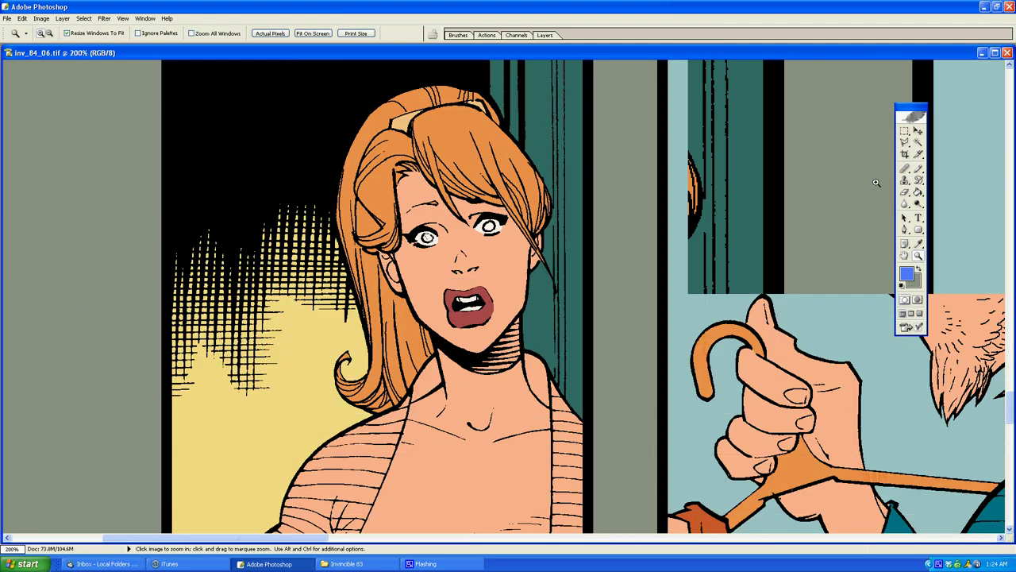
{"action": "left_click", "coordinate": [919, 168]}
{"action": "left_click", "coordinate": [84, 18]}
{"action": "left_click", "coordinate": [93, 38]}
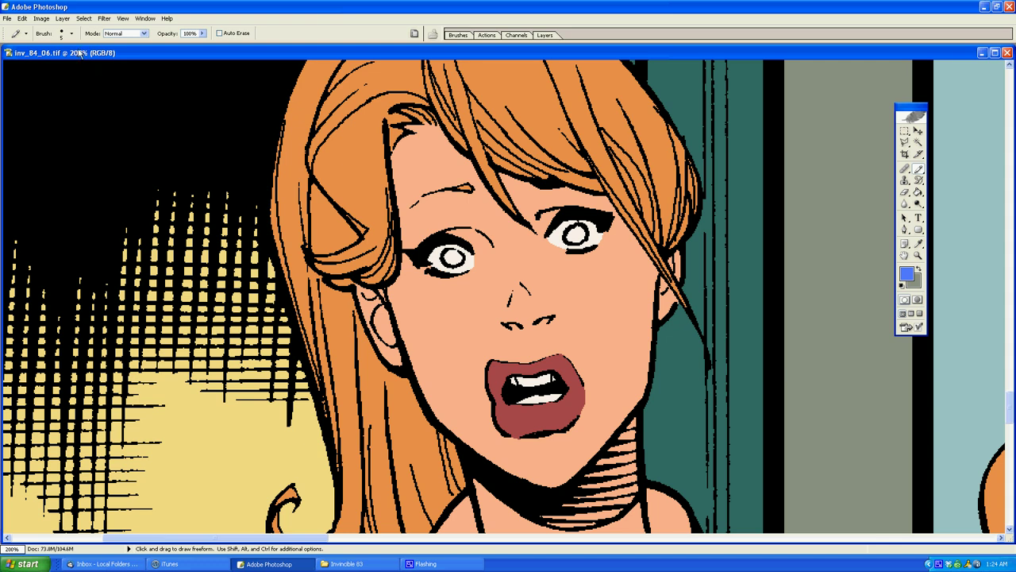
{"action": "left_click", "coordinate": [72, 33]}
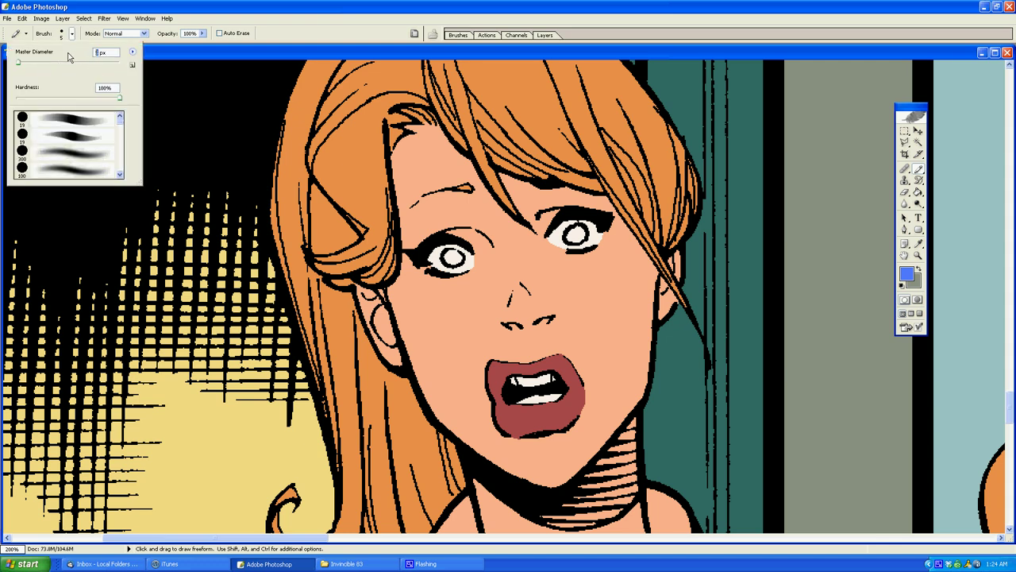
{"action": "type", "text": "3"}
{"action": "key", "text": "Return"}
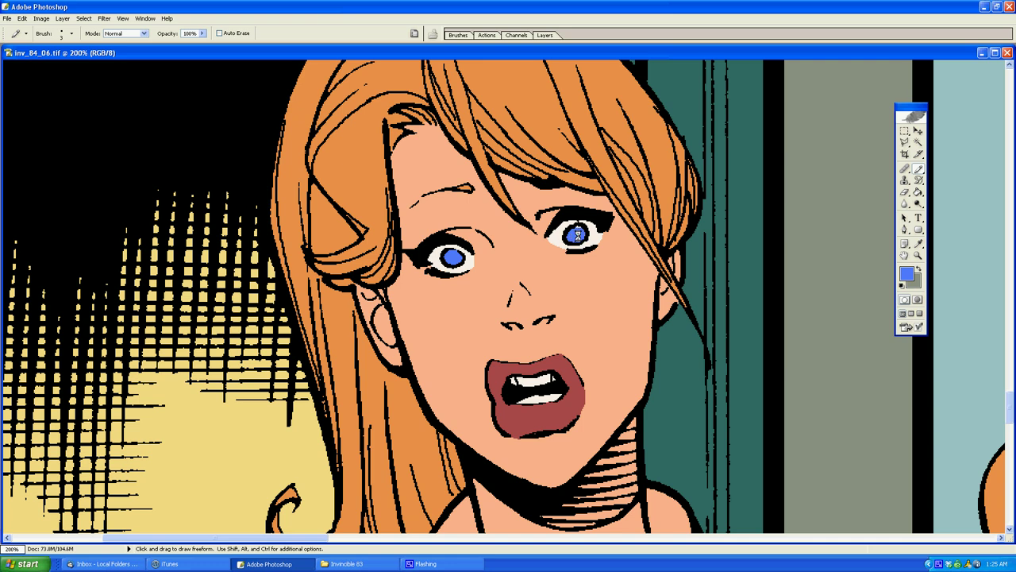
Step: Hide the Line Art channel to check the flat colors on the woman's face, and show it again
{"action": "left_click", "coordinate": [516, 35]}
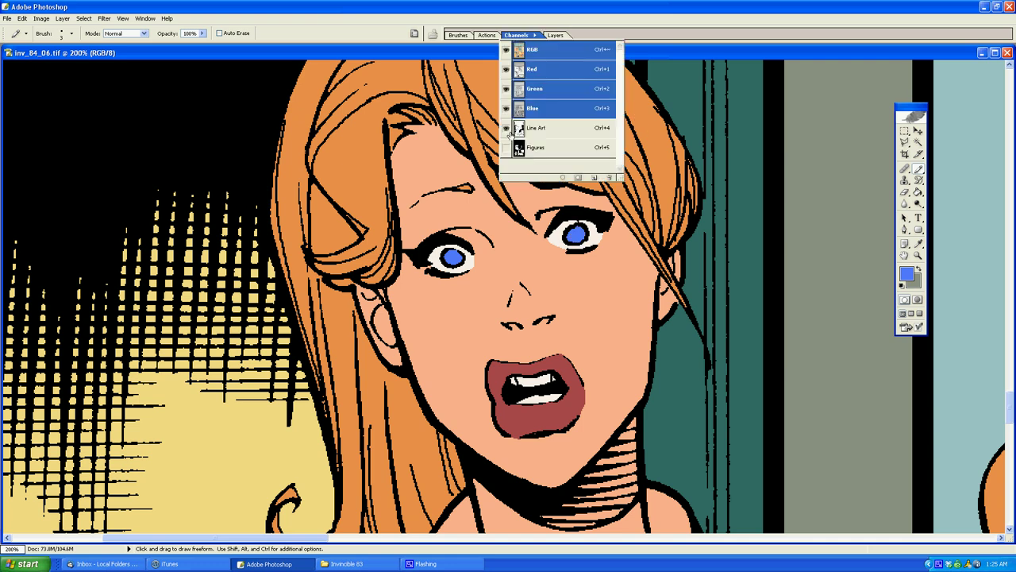
{"action": "left_click", "coordinate": [506, 129]}
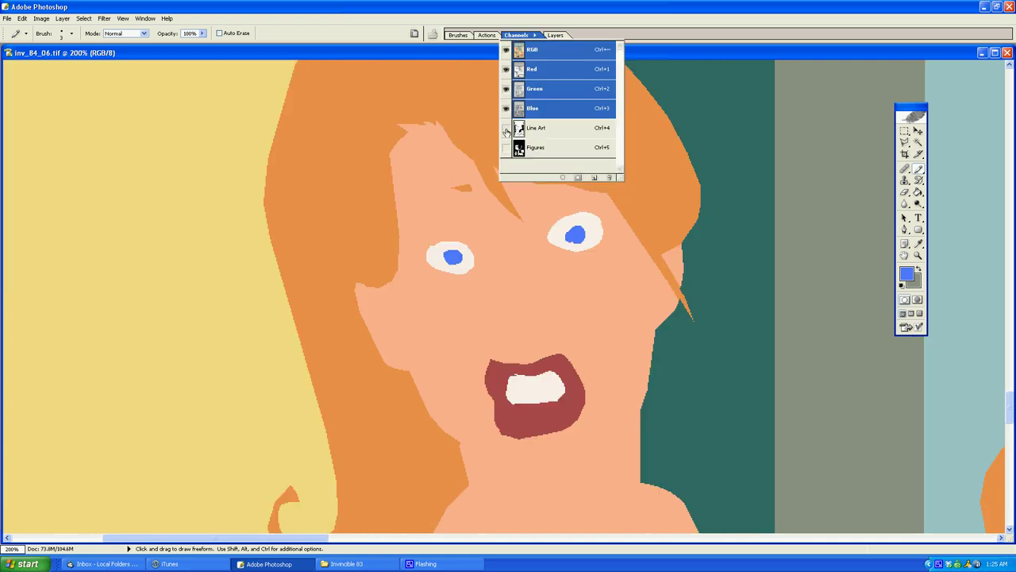
{"action": "left_click", "coordinate": [506, 129]}
Step: Lasso along the collar and neckline edges of the woman's clothing in the doorway panel, leaving her neck and chest skin outside
{"action": "key", "text": "l"}
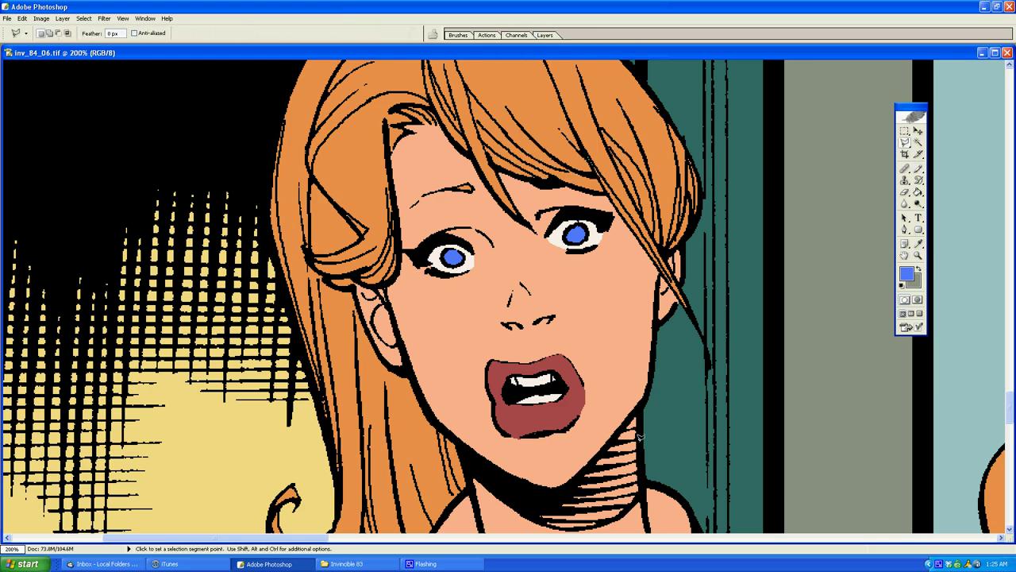
{"action": "scroll", "coordinate": [674, 441], "scroll_direction": "down", "scroll_amount": 5}
{"action": "left_click", "coordinate": [668, 189]}
{"action": "left_click", "coordinate": [645, 215]}
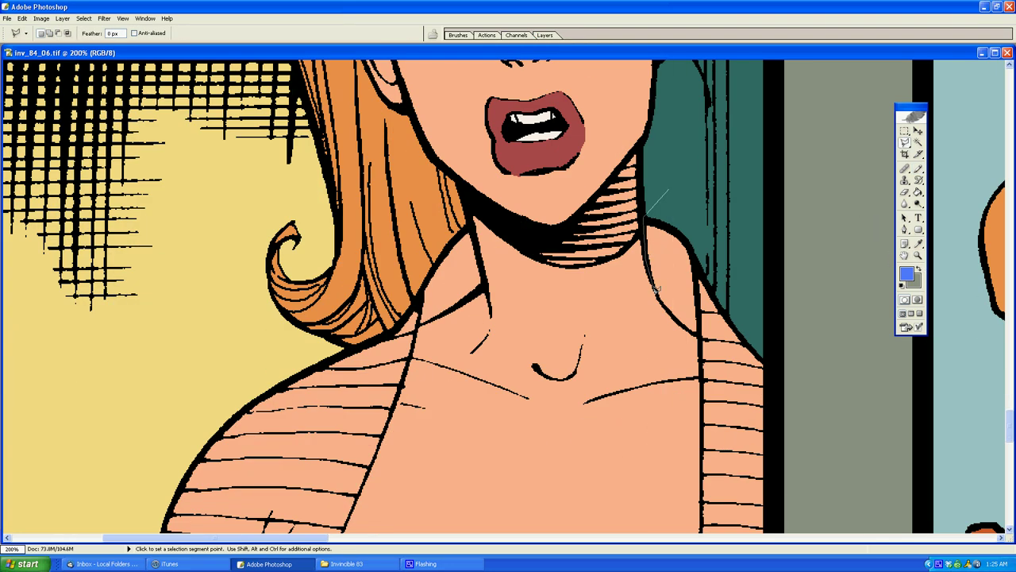
{"action": "left_click", "coordinate": [656, 288]}
{"action": "scroll", "coordinate": [697, 327], "scroll_direction": "down", "scroll_amount": 3}
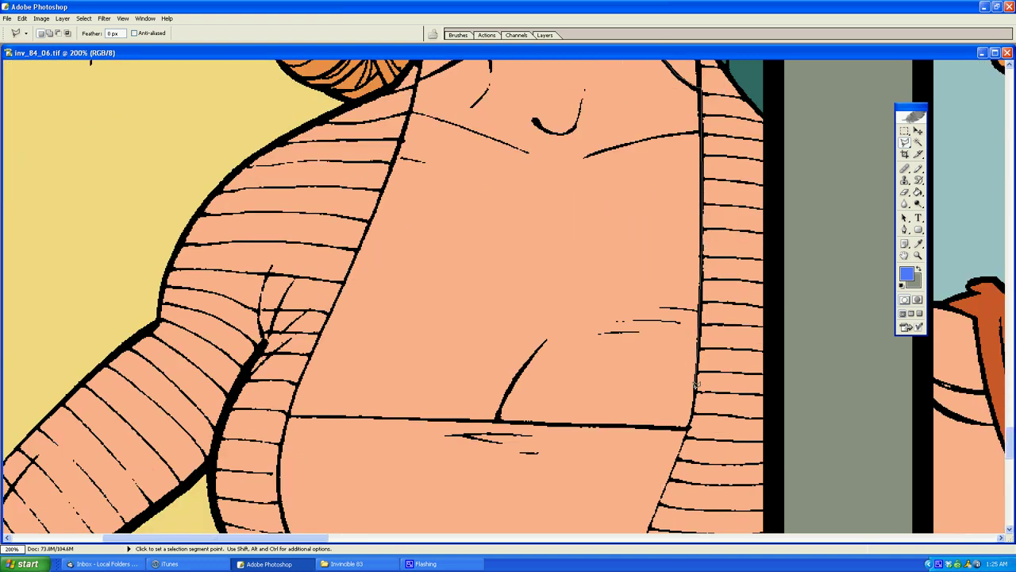
{"action": "left_click", "coordinate": [689, 425]}
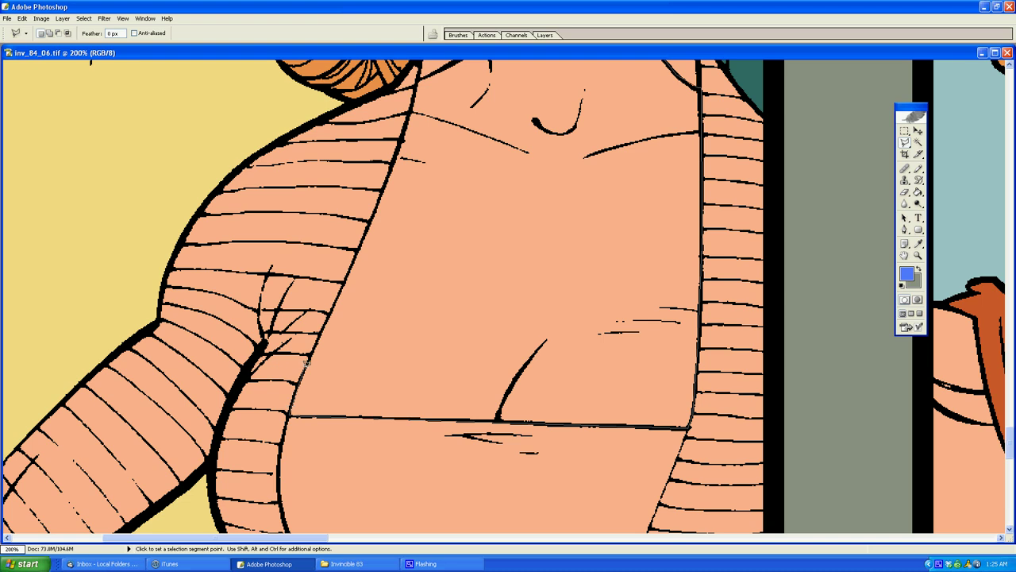
{"action": "scroll", "coordinate": [304, 363], "scroll_direction": "up", "scroll_amount": 2}
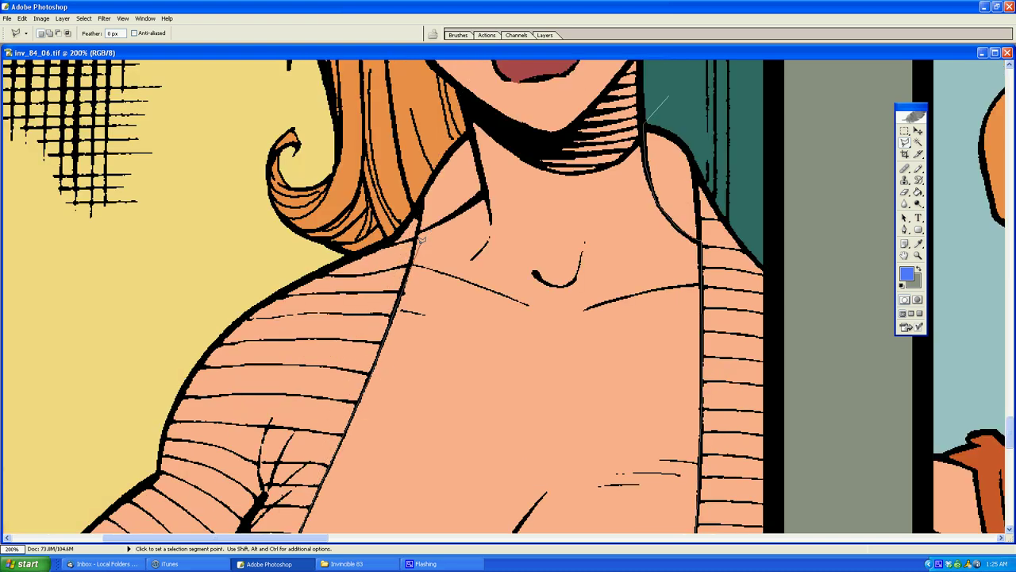
{"action": "left_click", "coordinate": [470, 119]}
{"action": "left_click", "coordinate": [227, 370]}
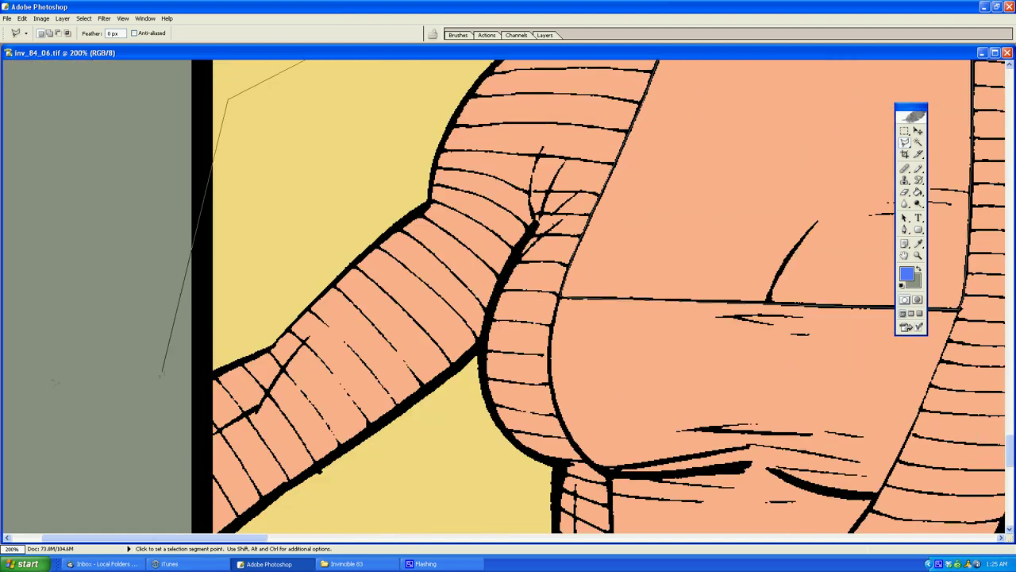
Step: Carry the lasso around the sleeve and past the doorway panel's borders, and close the selection around the woman's whole outfit
{"action": "left_click", "coordinate": [162, 370]}
{"action": "left_click", "coordinate": [154, 408]}
{"action": "scroll", "coordinate": [156, 405], "scroll_direction": "down", "scroll_amount": 5}
{"action": "left_click", "coordinate": [181, 246]}
{"action": "left_click", "coordinate": [762, 143]}
{"action": "scroll", "coordinate": [750, 139], "scroll_direction": "up", "scroll_amount": 5}
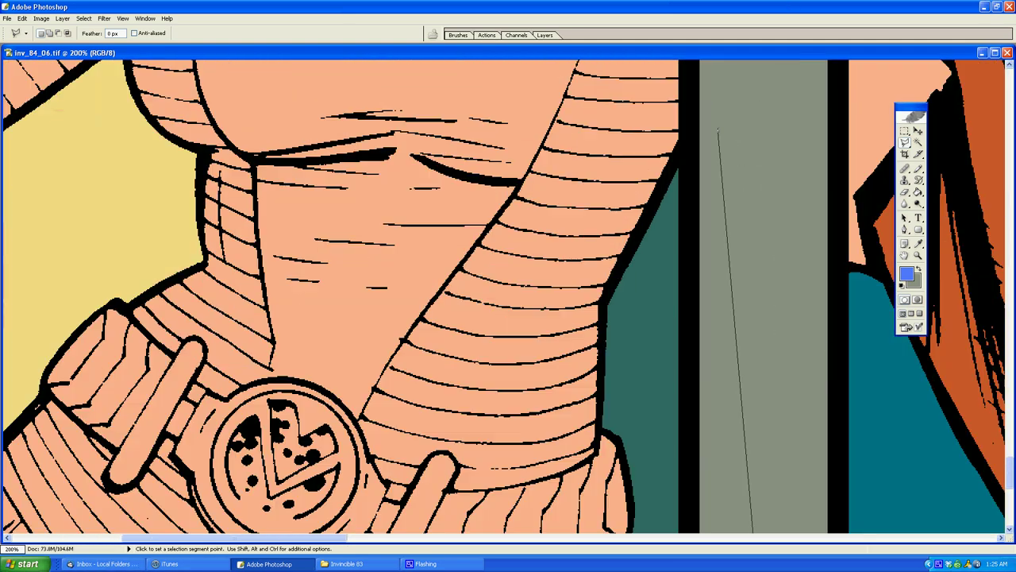
{"action": "scroll", "coordinate": [720, 135], "scroll_direction": "up", "scroll_amount": 4}
{"action": "scroll", "coordinate": [751, 139], "scroll_direction": "up", "scroll_amount": 4}
{"action": "double_click", "coordinate": [742, 169]}
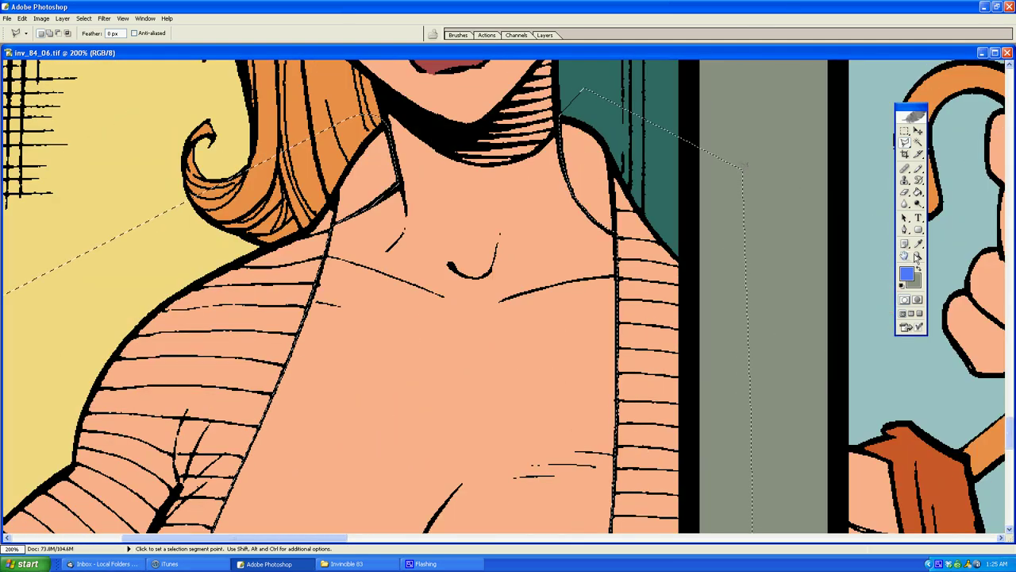
Step: Sample the teal of the woman's clothing from inv_83_19.tif and fill her selected outfit in the doorway panel with it
{"action": "key", "text": "z"}
{"action": "left_click", "coordinate": [654, 270], "text": "alt"}
{"action": "left_click", "coordinate": [456, 297], "text": "alt"}
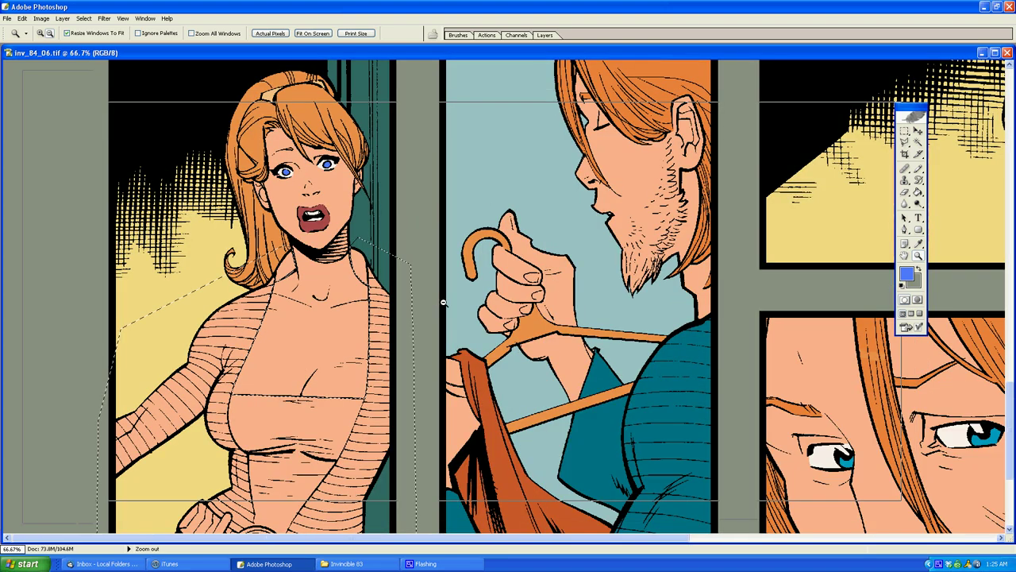
{"action": "left_click", "coordinate": [445, 302], "text": "alt"}
{"action": "left_click", "coordinate": [511, 285], "text": "alt"}
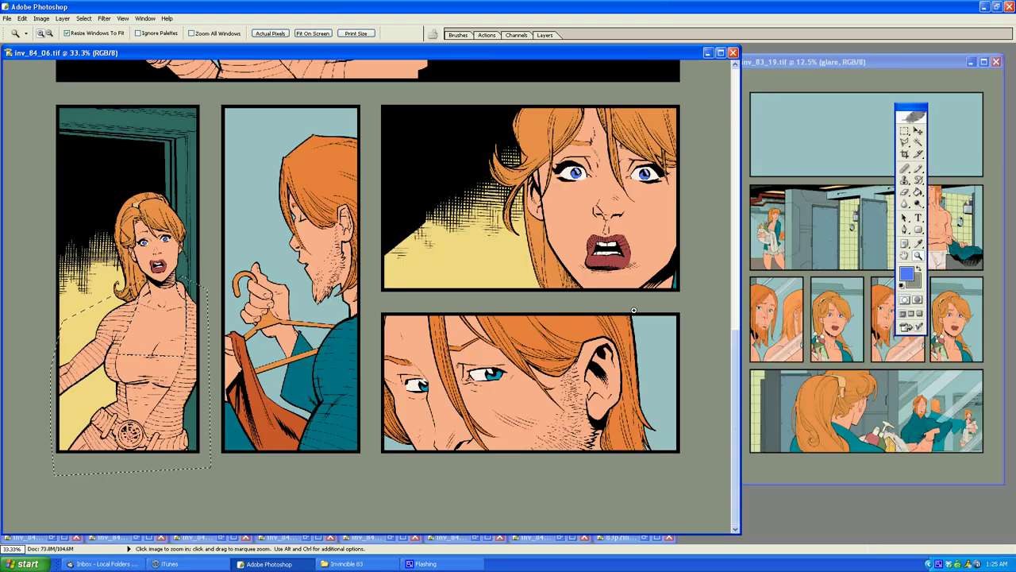
{"action": "key", "text": "g"}
{"action": "left_click", "coordinate": [838, 427], "text": "alt"}
{"action": "left_click", "coordinate": [163, 363]}
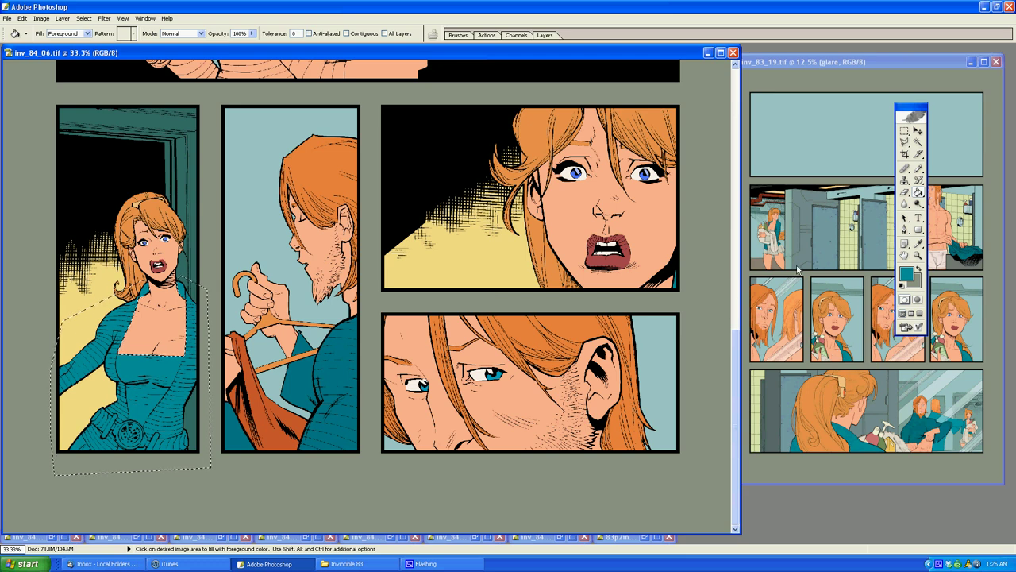
Step: Sample the light gray of the cloth bundle the woman carries in the locker-room panel of inv_83_19.tif as the foreground color
{"action": "mouse_move", "coordinate": [911, 109]}
{"action": "left_mouse_down"}
{"action": "mouse_move", "coordinate": [813, 114]}
{"action": "mouse_move", "coordinate": [904, 120]}
{"action": "left_mouse_up"}
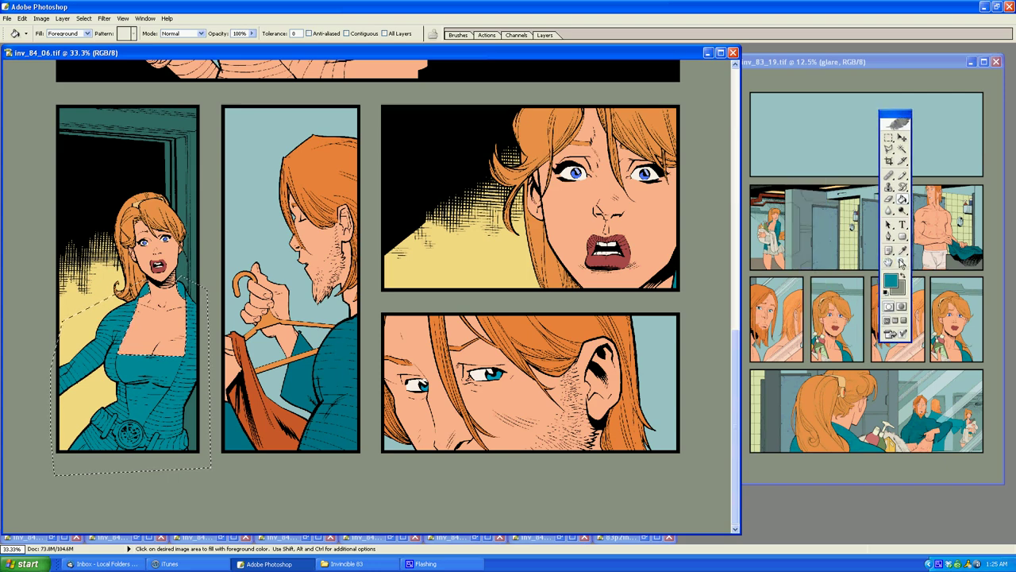
{"action": "key", "text": "z"}
{"action": "left_click", "coordinate": [843, 279]}
{"action": "left_click", "coordinate": [690, 254]}
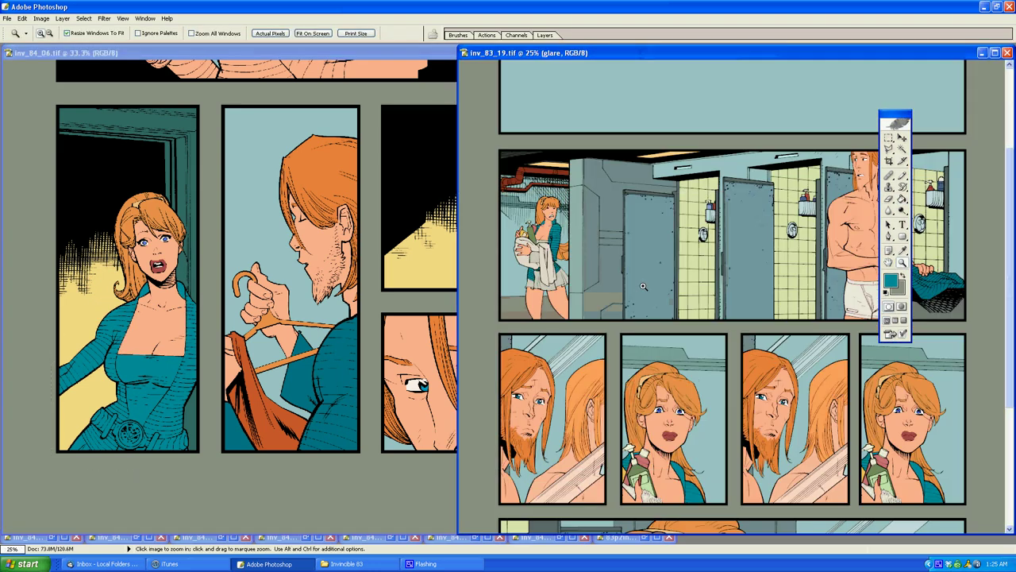
{"action": "left_click", "coordinate": [538, 231]}
{"action": "key", "text": "g"}
{"action": "left_click", "coordinate": [389, 262], "text": "alt"}
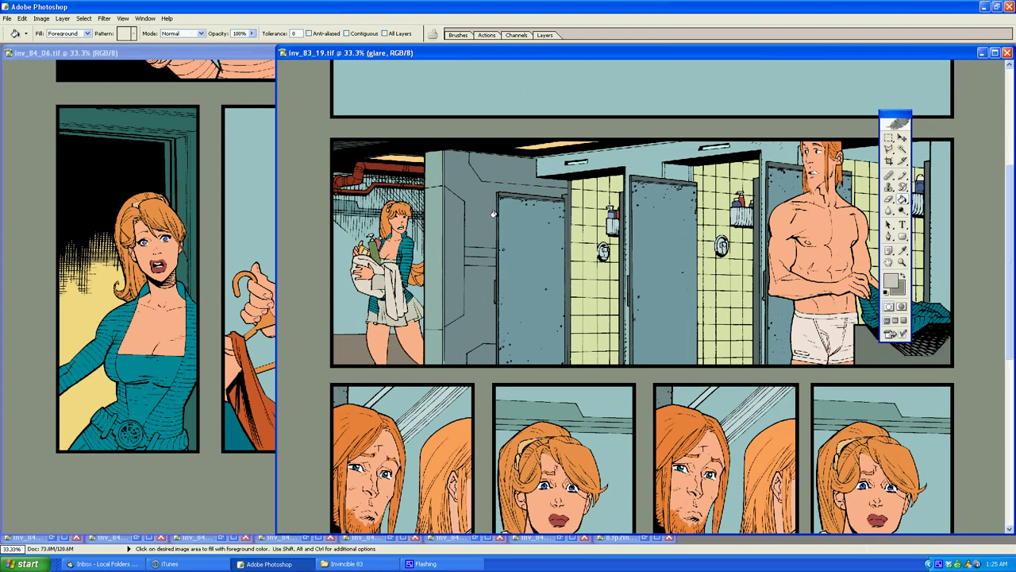
Step: Shrink inv_83_19.tif to 16.7%, place its window clear of the working page, and maximize inv_84_06.tif
{"action": "left_click", "coordinate": [903, 263]}
{"action": "left_click", "coordinate": [666, 295], "text": "alt"}
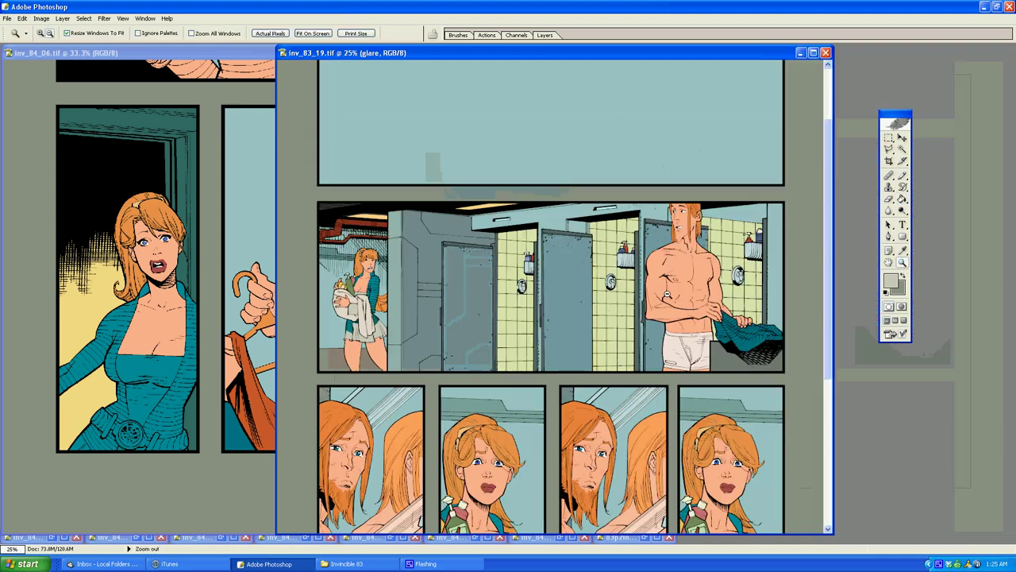
{"action": "left_click", "coordinate": [584, 280], "text": "alt"}
{"action": "left_click_drag", "start_coordinate": [529, 48], "coordinate": [873, 46]}
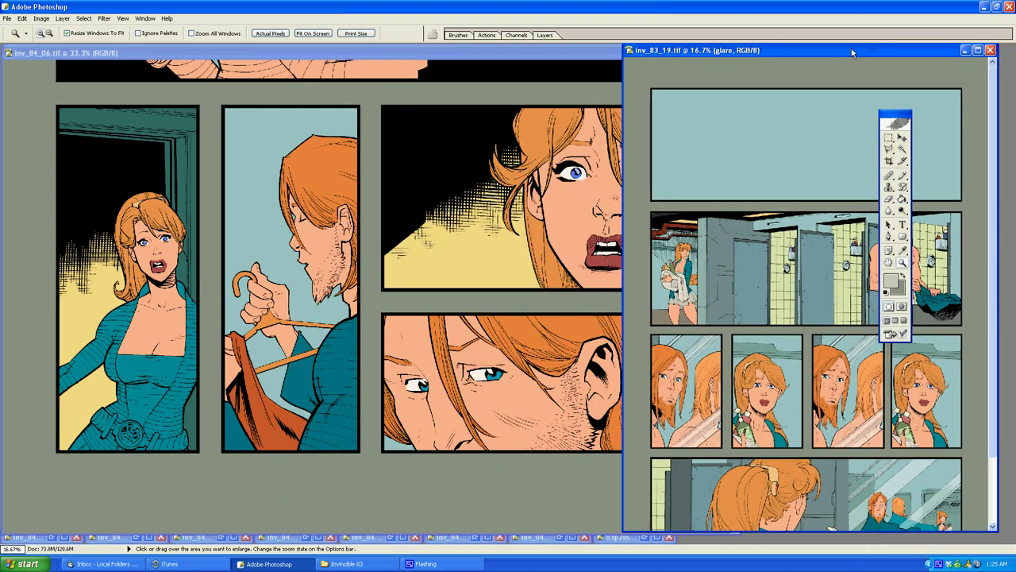
{"action": "double_click", "coordinate": [480, 52]}
Step: Lasso the woman's undershirt between the cardigan edges, down to the belt buckle, and fill it with the sampled light gray
{"action": "left_click", "coordinate": [317, 353]}
{"action": "left_click", "coordinate": [317, 357]}
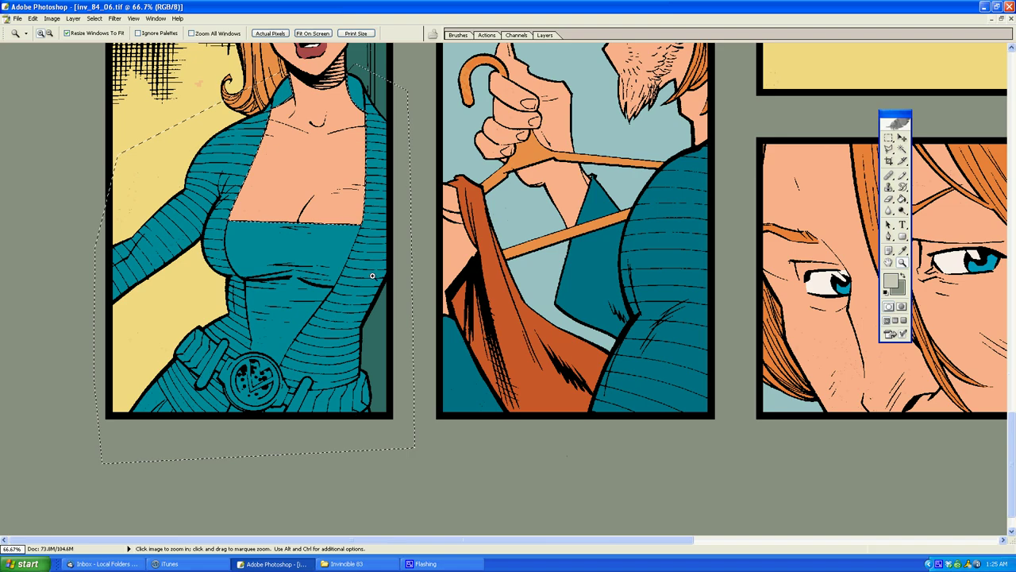
{"action": "left_click", "coordinate": [373, 275]}
{"action": "left_click", "coordinate": [375, 272]}
{"action": "key", "text": "l"}
{"action": "left_click", "coordinate": [372, 86]}
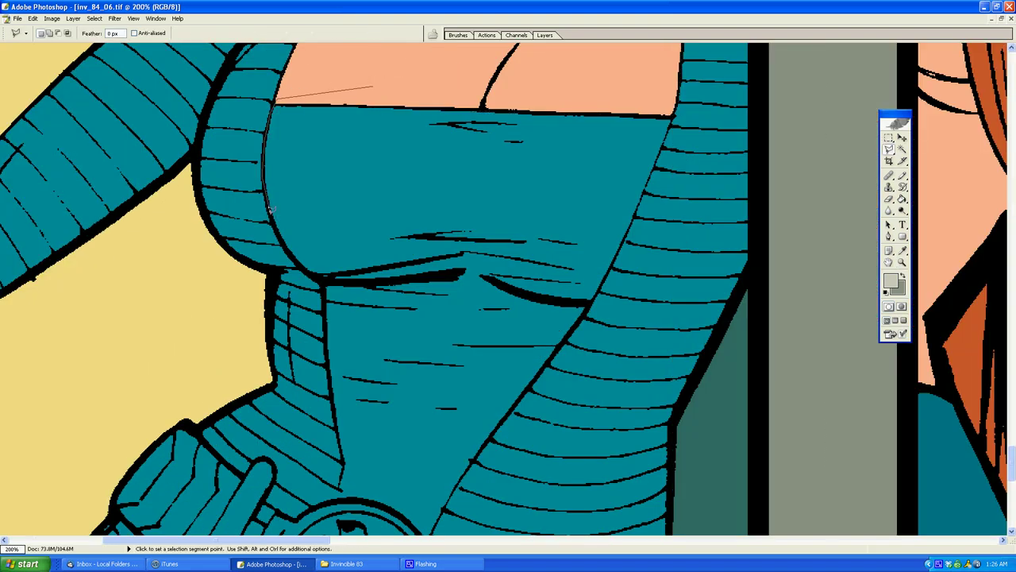
{"action": "left_click", "coordinate": [318, 276]}
{"action": "scroll", "coordinate": [318, 276], "scroll_direction": "down", "scroll_amount": 2}
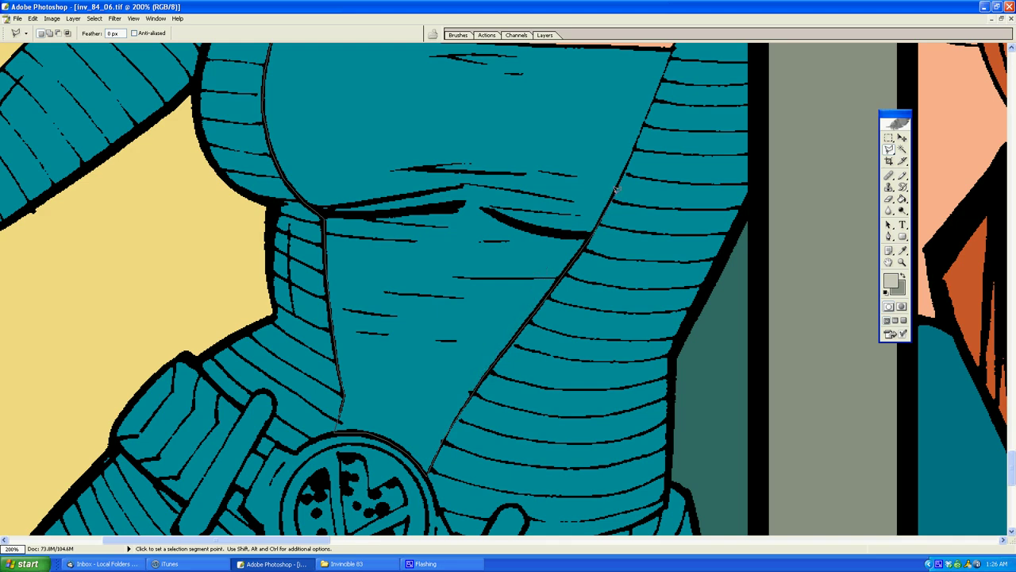
{"action": "scroll", "coordinate": [616, 190], "scroll_direction": "up", "scroll_amount": 5}
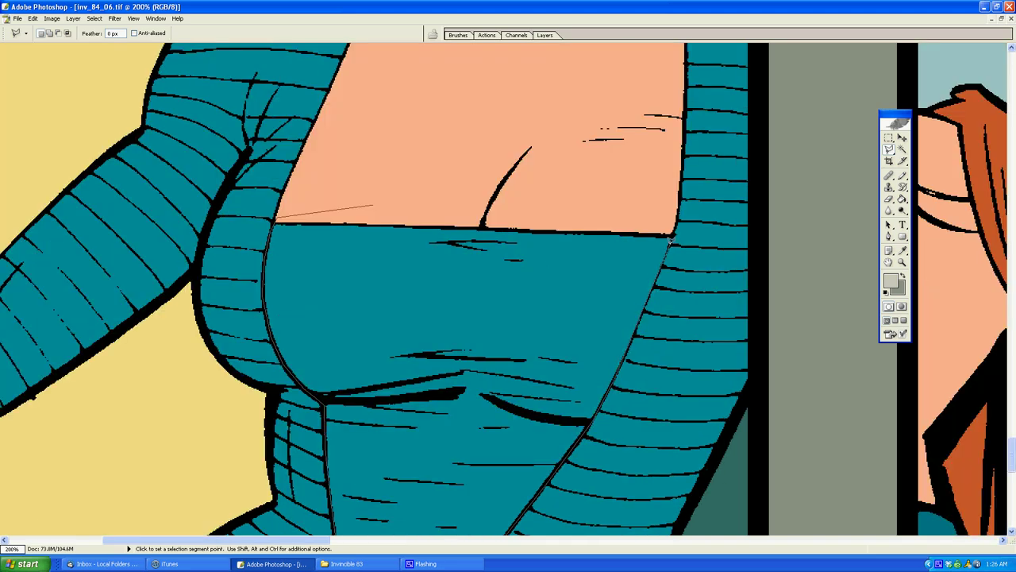
{"action": "double_click", "coordinate": [672, 200]}
{"action": "key", "text": "g"}
{"action": "left_click", "coordinate": [646, 289]}
{"action": "key", "text": "l"}
{"action": "left_click", "coordinate": [691, 357]}
{"action": "left_click", "coordinate": [681, 298]}
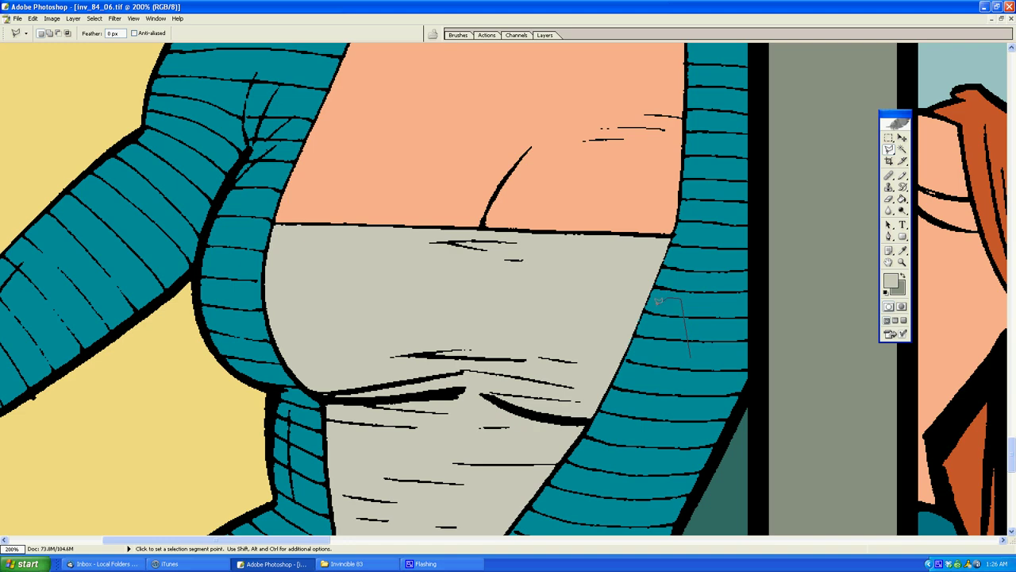
{"action": "key", "text": "Escape"}
{"action": "scroll", "coordinate": [603, 309], "scroll_direction": "down", "scroll_amount": 9}
{"action": "scroll", "coordinate": [666, 190], "scroll_direction": "up", "scroll_amount": 4}
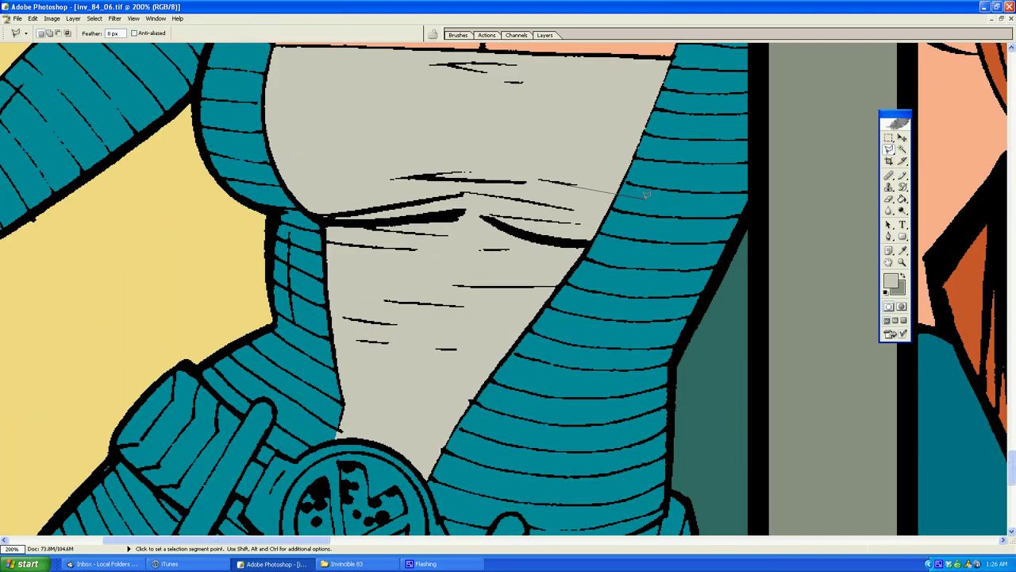
{"action": "key", "text": "Escape"}
Step: Sample the teal of the woman's cardigan in the doorway panel as the foreground color
{"action": "left_click_drag", "start_coordinate": [637, 159], "coordinate": [658, 151]}
{"action": "key", "text": "g"}
{"action": "left_click", "coordinate": [656, 149], "text": "alt"}
Step: Lasso the woman's belt, including the round buckle and both side sections, in the doorway panel
{"action": "key", "text": "l"}
{"action": "scroll", "coordinate": [239, 419], "scroll_direction": "down", "scroll_amount": 5}
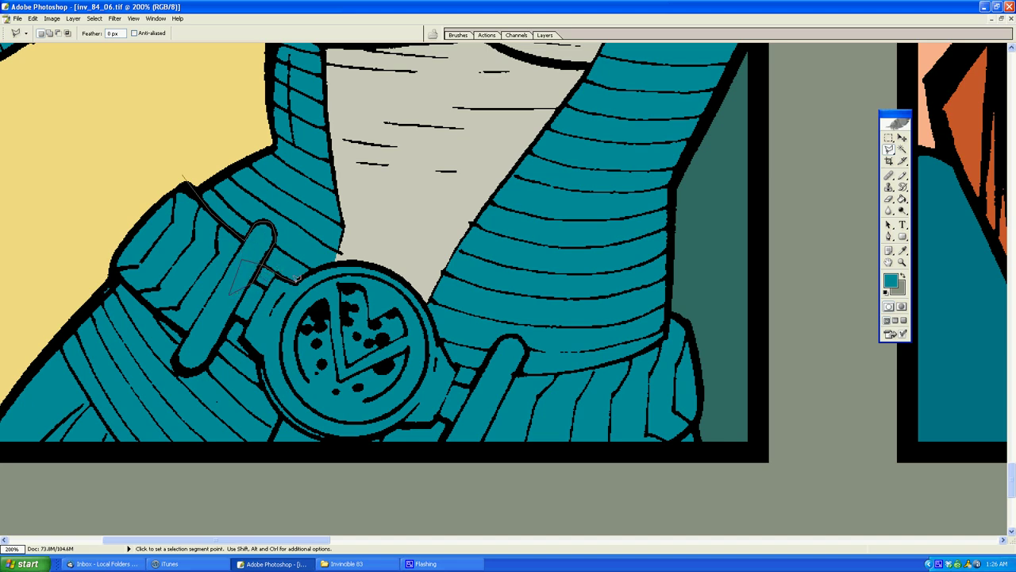
{"action": "left_click", "coordinate": [297, 278]}
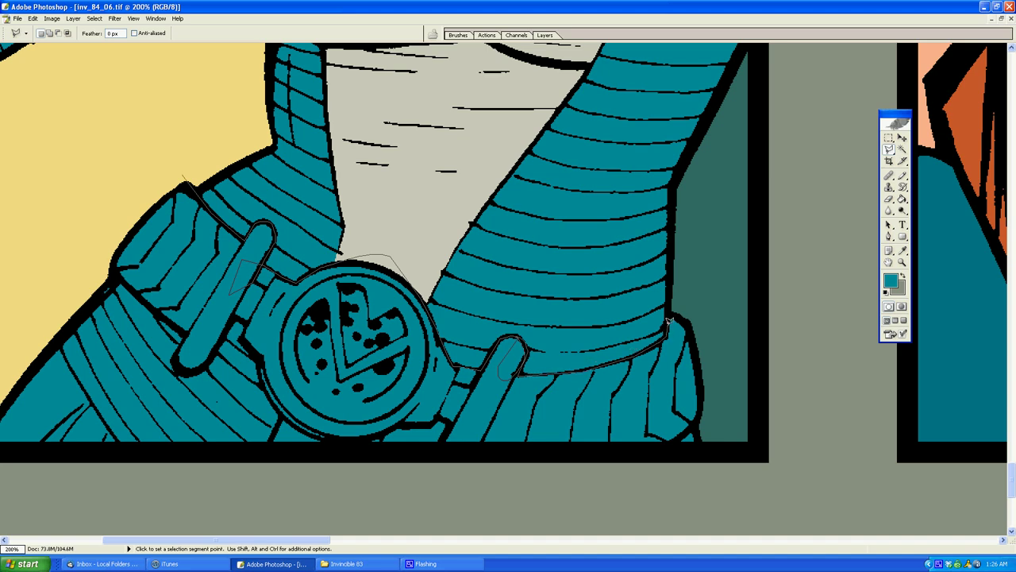
{"action": "left_click_drag", "start_coordinate": [669, 320], "coordinate": [726, 286]}
{"action": "left_click", "coordinate": [738, 392]}
{"action": "left_click", "coordinate": [661, 452]}
{"action": "left_click", "coordinate": [425, 468]}
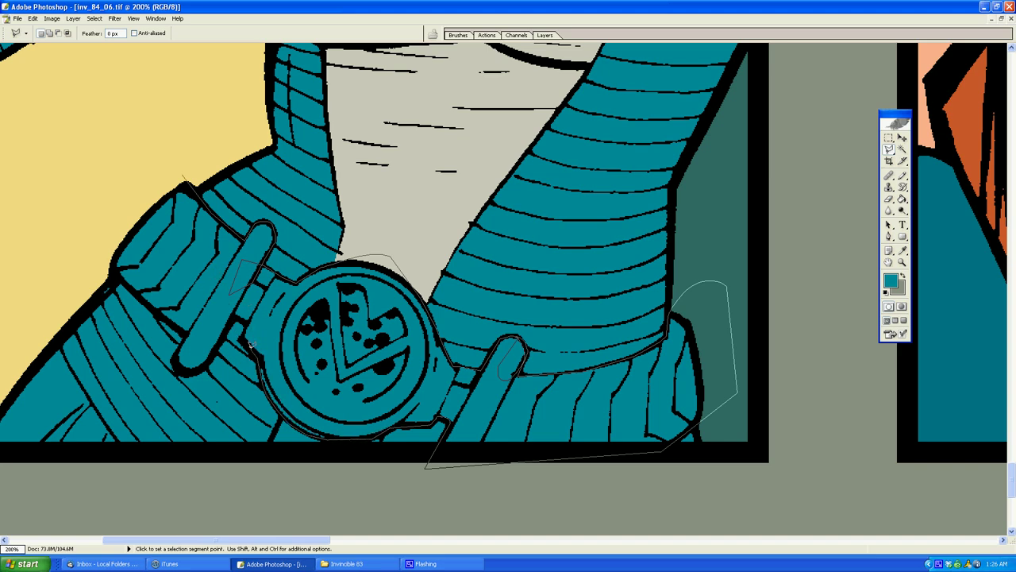
{"action": "scroll", "coordinate": [239, 302], "scroll_direction": "left", "scroll_amount": 5}
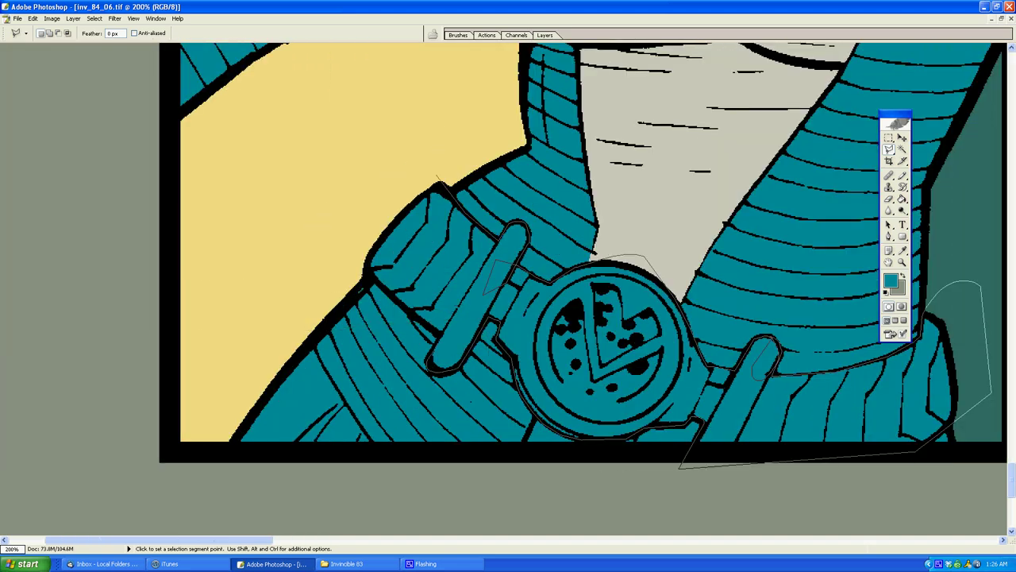
{"action": "double_click", "coordinate": [418, 156]}
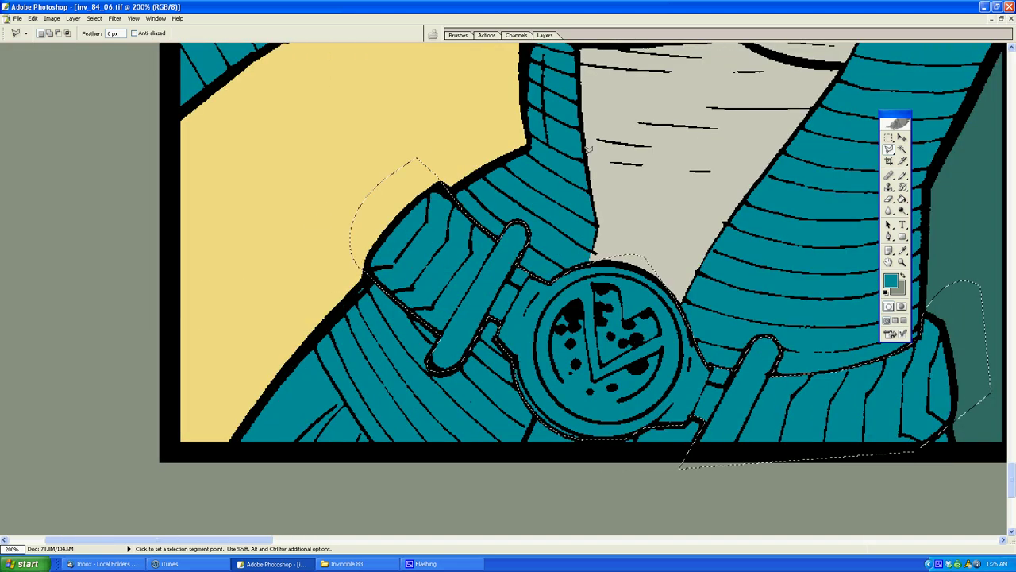
Step: Examine the flat colors across the whole page against inv_83_19.tif, and return to the woman's belt in the doorway panel
{"action": "left_click", "coordinate": [902, 263]}
{"action": "left_click", "coordinate": [618, 331], "text": "alt"}
{"action": "left_click", "coordinate": [612, 330], "text": "alt"}
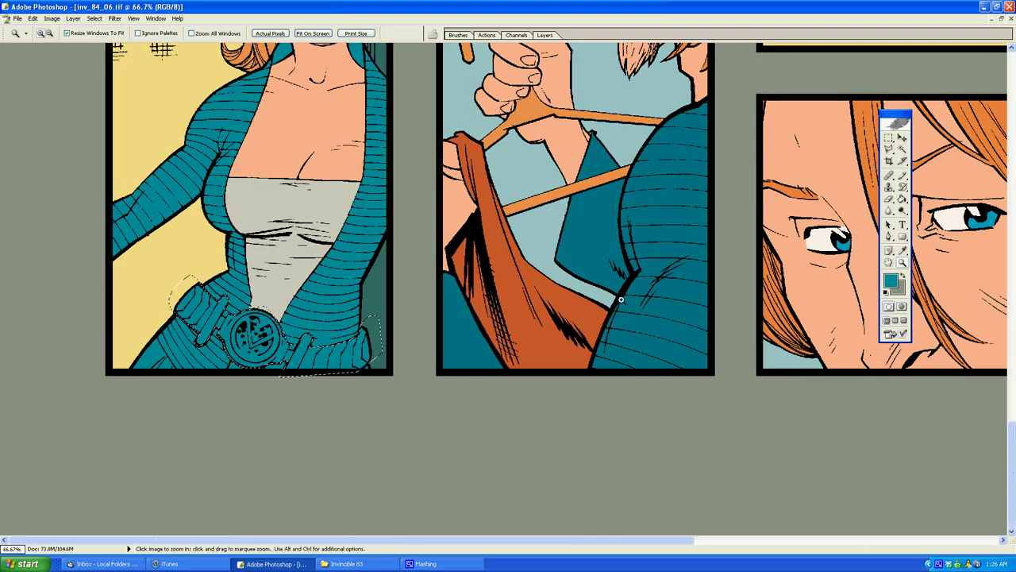
{"action": "left_click", "coordinate": [640, 322], "text": "alt"}
{"action": "left_click", "coordinate": [659, 348], "text": "alt"}
{"action": "left_click", "coordinate": [659, 348], "text": "alt"}
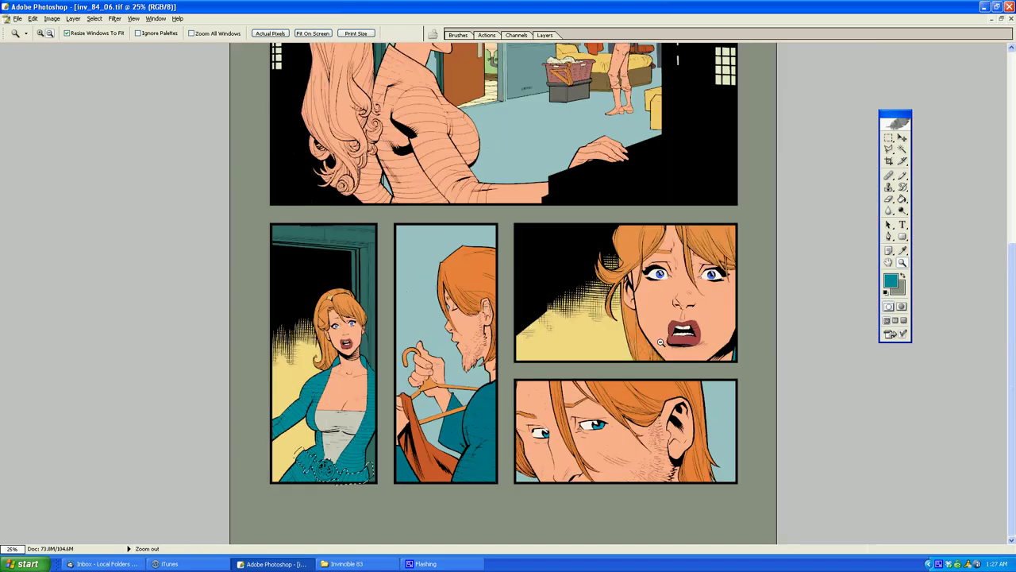
{"action": "left_click", "coordinate": [667, 329], "text": "alt"}
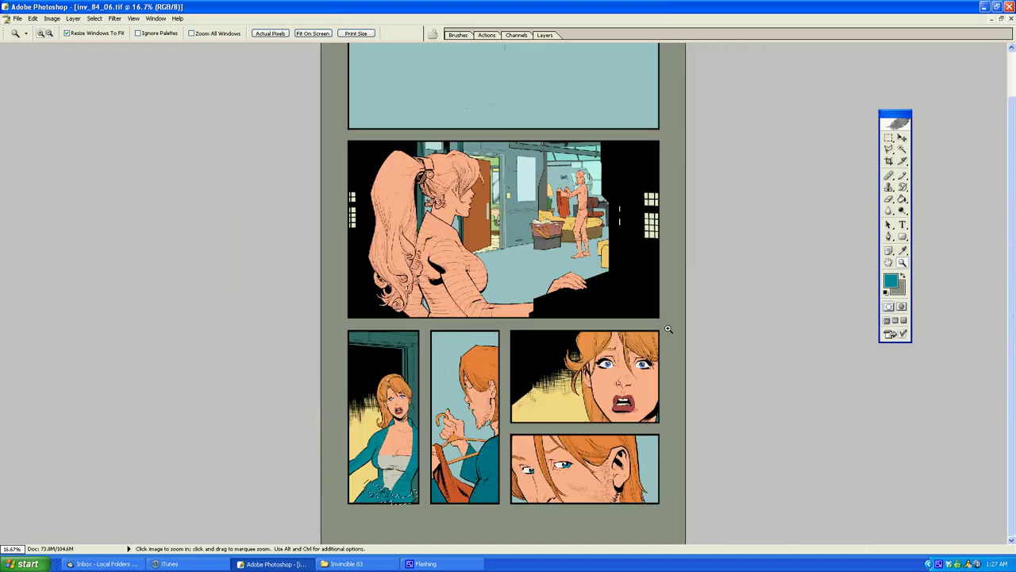
{"action": "left_click", "coordinate": [1001, 18]}
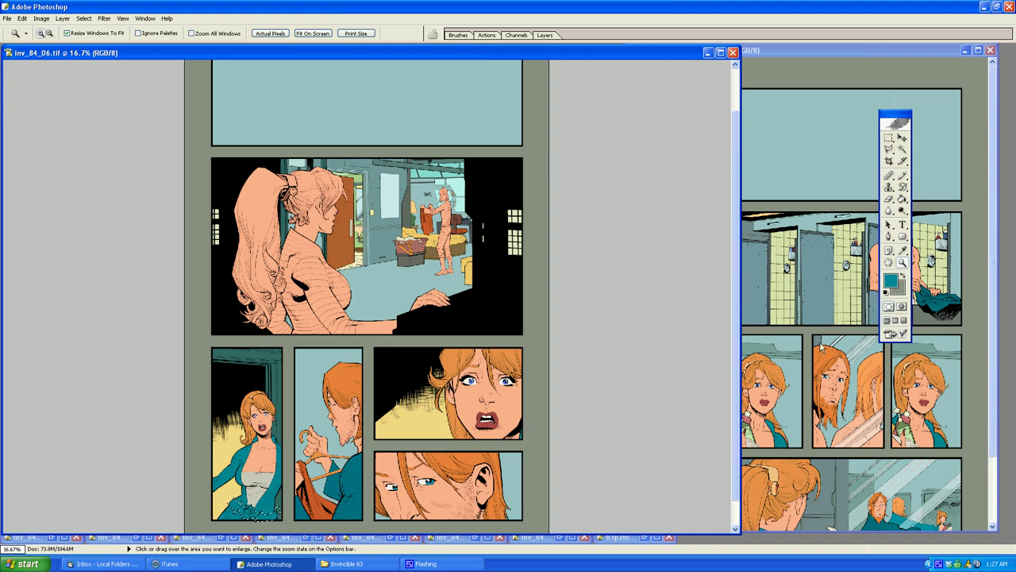
{"action": "left_click", "coordinate": [821, 371]}
{"action": "key", "text": "g"}
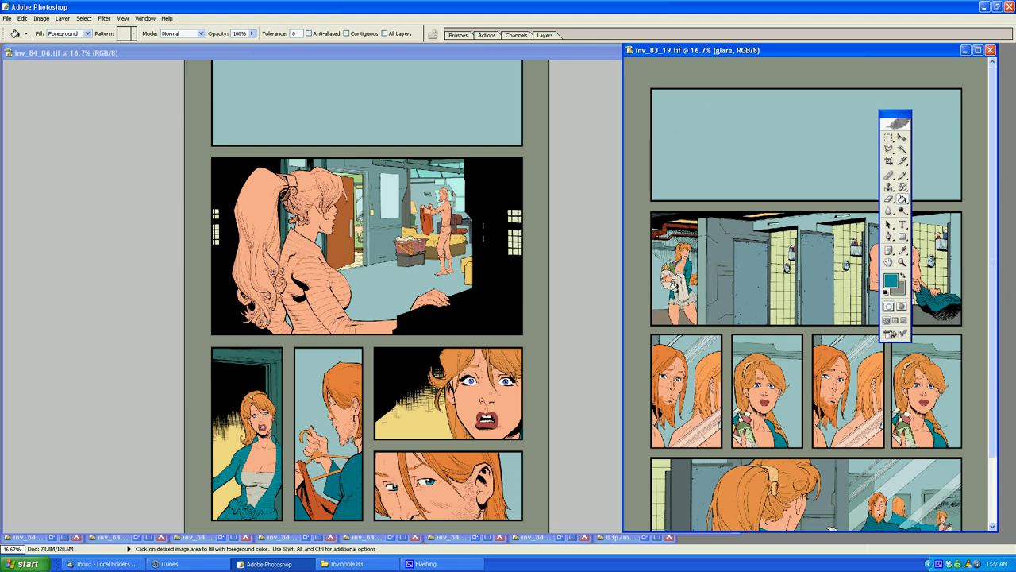
{"action": "left_click", "coordinate": [901, 261]}
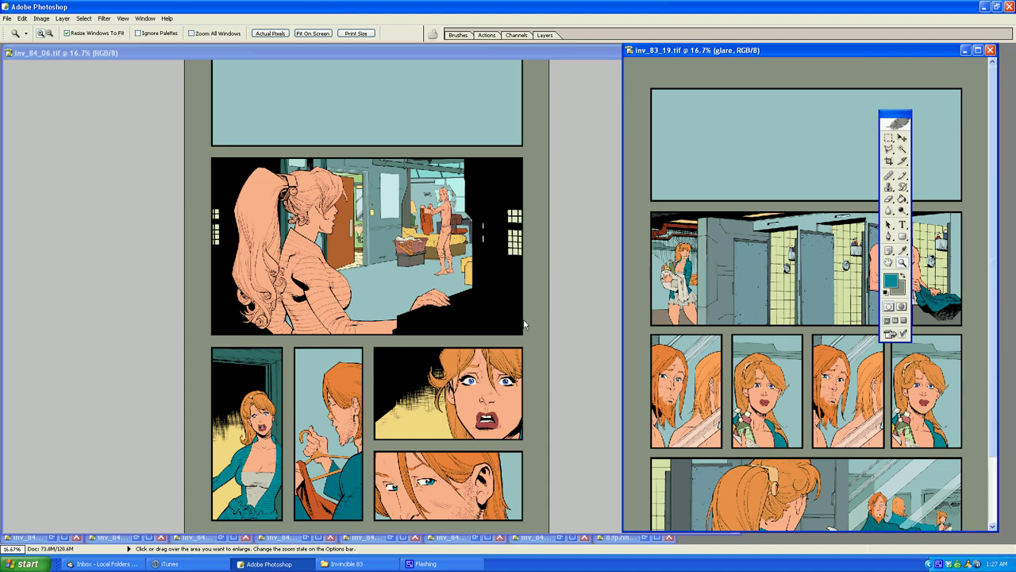
{"action": "left_click", "coordinate": [380, 412]}
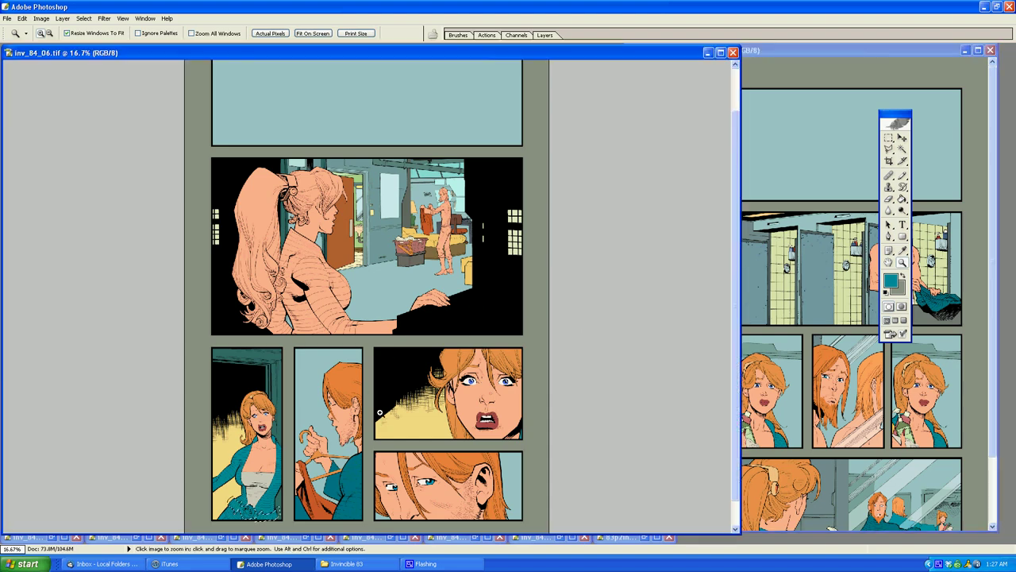
{"action": "left_click", "coordinate": [320, 410]}
{"action": "left_click", "coordinate": [255, 392]}
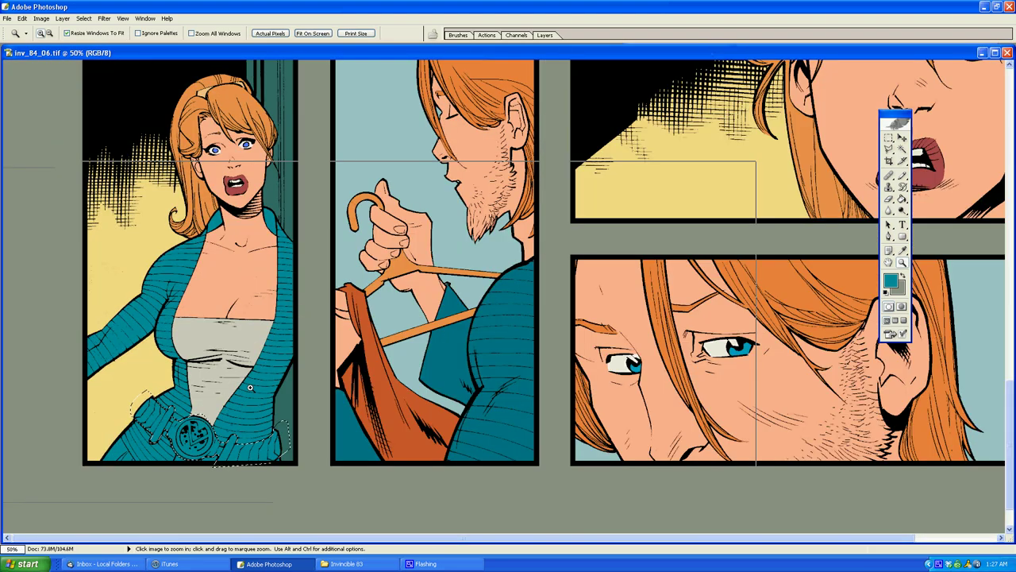
Step: Pick a golden orange as the foreground color and fill the selected belt and buckle in the doorway panel with it
{"action": "left_click", "coordinate": [887, 284]}
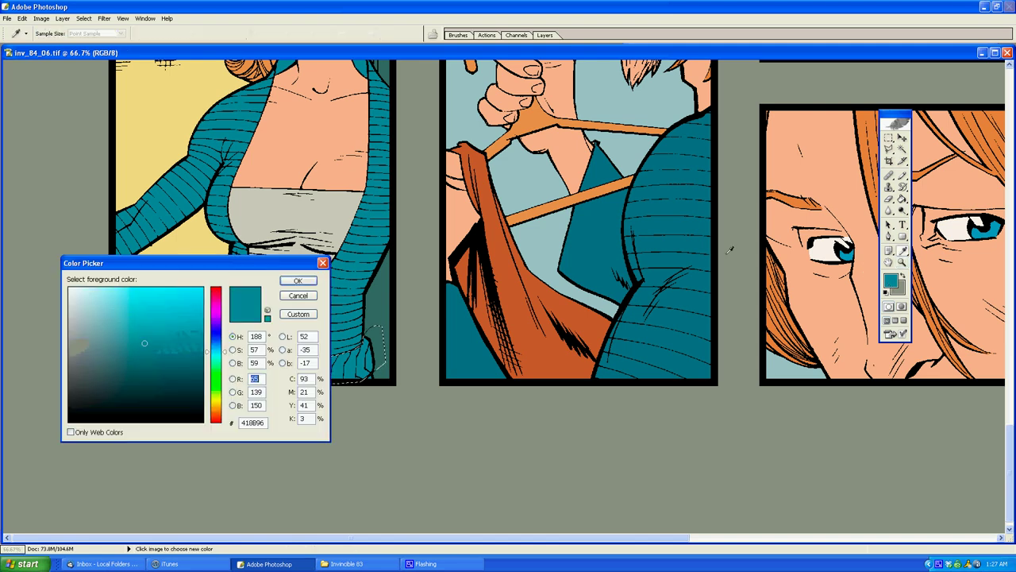
{"action": "left_click", "coordinate": [218, 407]}
{"action": "left_click", "coordinate": [155, 311]}
{"action": "left_click", "coordinate": [296, 281]}
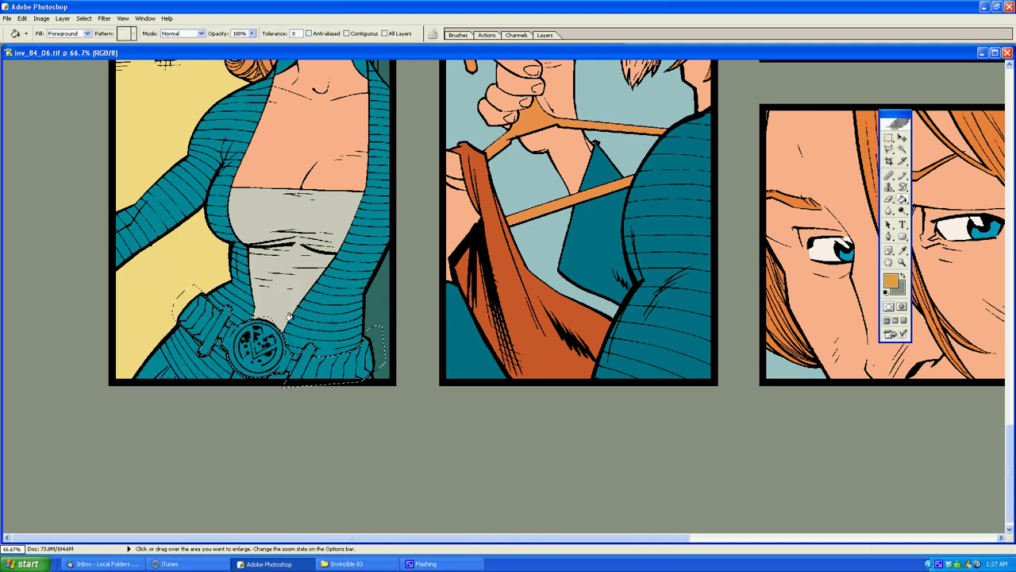
{"action": "key", "text": "alt+BackSpace"}
Step: Lasso the clothing below the cardigan's hem in the panel's lower corner and fill it with the undershirt's light gray
{"action": "key", "text": "z"}
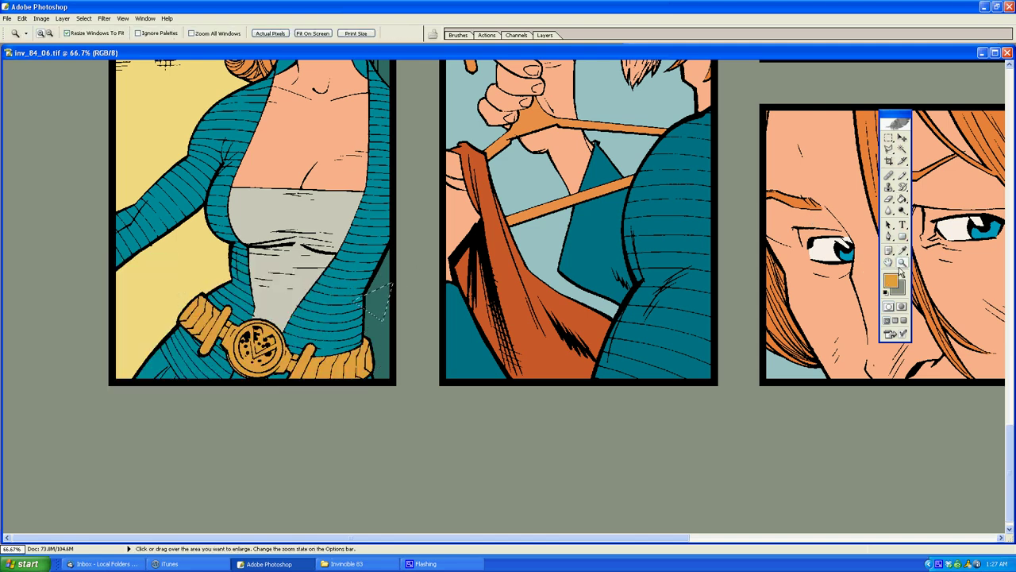
{"action": "left_click", "coordinate": [370, 325]}
{"action": "left_click", "coordinate": [370, 326]}
{"action": "key", "text": "l"}
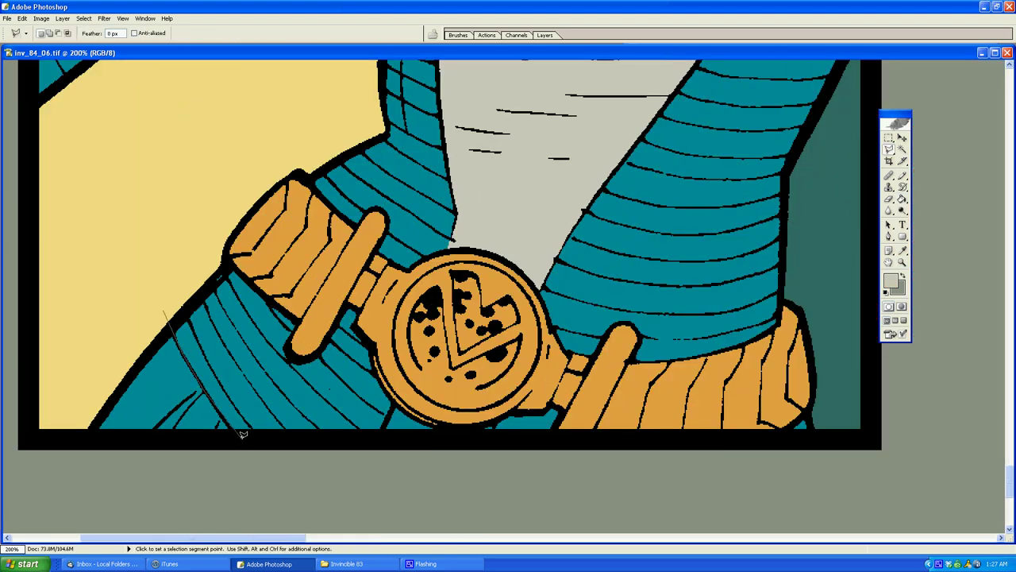
{"action": "mouse_move", "coordinate": [242, 435]}
{"action": "left_mouse_down"}
{"action": "mouse_move", "coordinate": [82, 492]}
{"action": "mouse_move", "coordinate": [104, 311]}
{"action": "left_mouse_up"}
{"action": "key", "text": "g"}
{"action": "left_click", "coordinate": [154, 376]}
Step: Lasso the inner sections of the emblem on the woman's round belt buckle, combining them into one selection
{"action": "key", "text": "l"}
{"action": "left_click", "coordinate": [453, 270]}
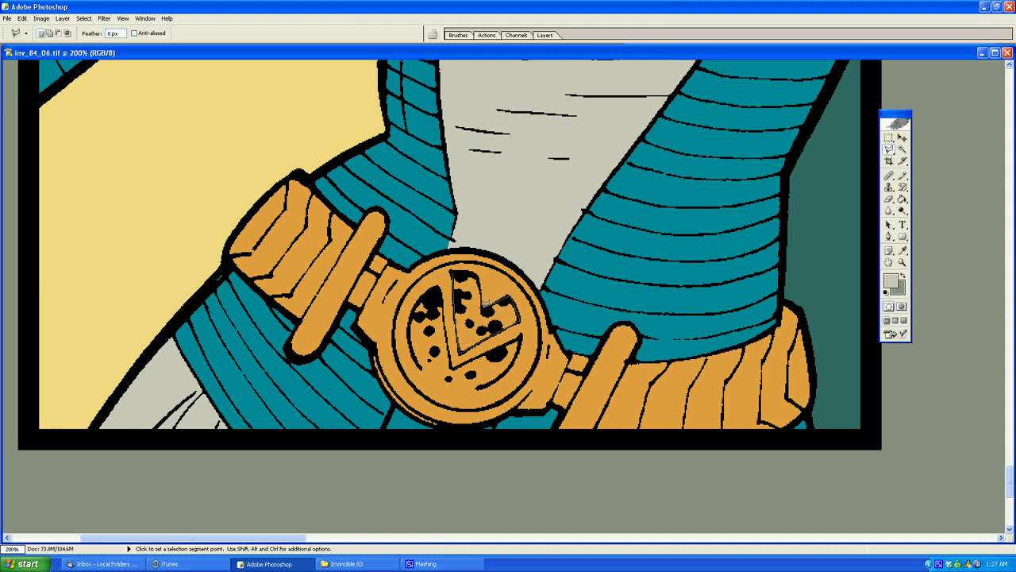
{"action": "left_click", "coordinate": [455, 272]}
{"action": "left_click", "coordinate": [440, 285], "text": "shift"}
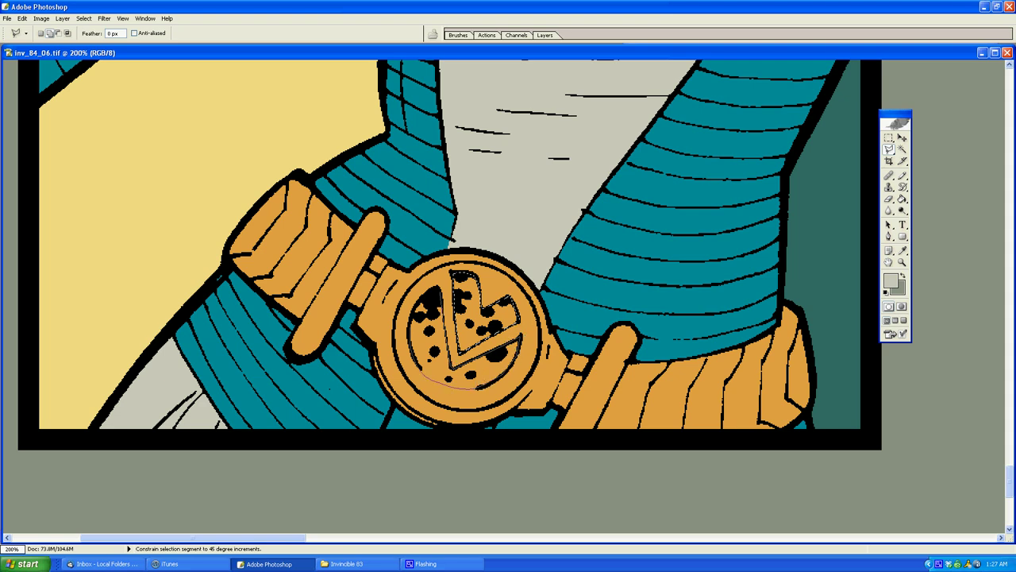
{"action": "left_click", "coordinate": [439, 287]}
Step: Fill the selected buckle emblem sections with salmon orange, and refill them with a slightly more saturated orange
{"action": "left_click", "coordinate": [891, 280]}
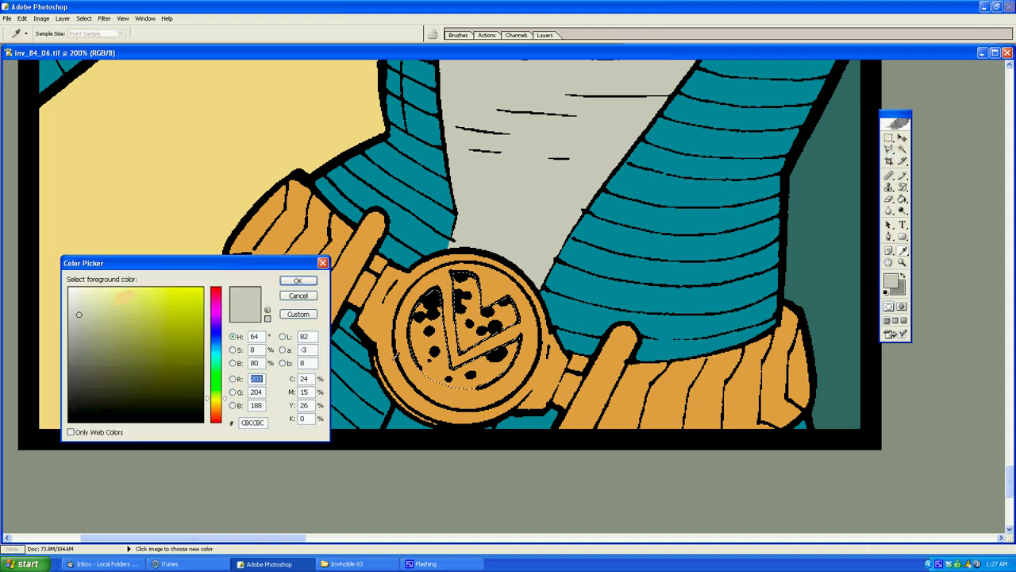
{"action": "left_click", "coordinate": [219, 415]}
{"action": "left_click", "coordinate": [149, 298]}
{"action": "left_click", "coordinate": [300, 281]}
{"action": "key", "text": "alt+BackSpace"}
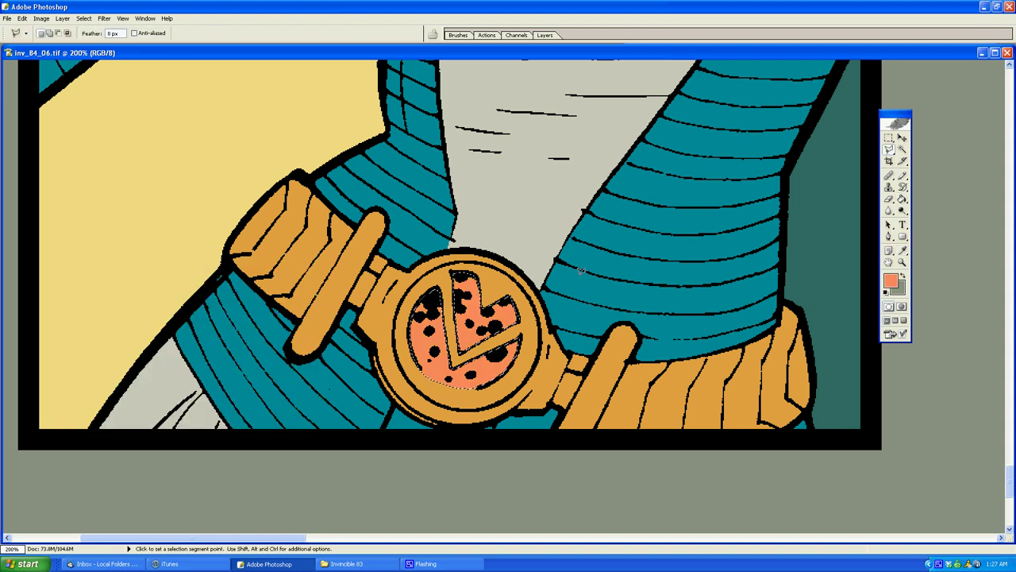
{"action": "left_click", "coordinate": [890, 281]}
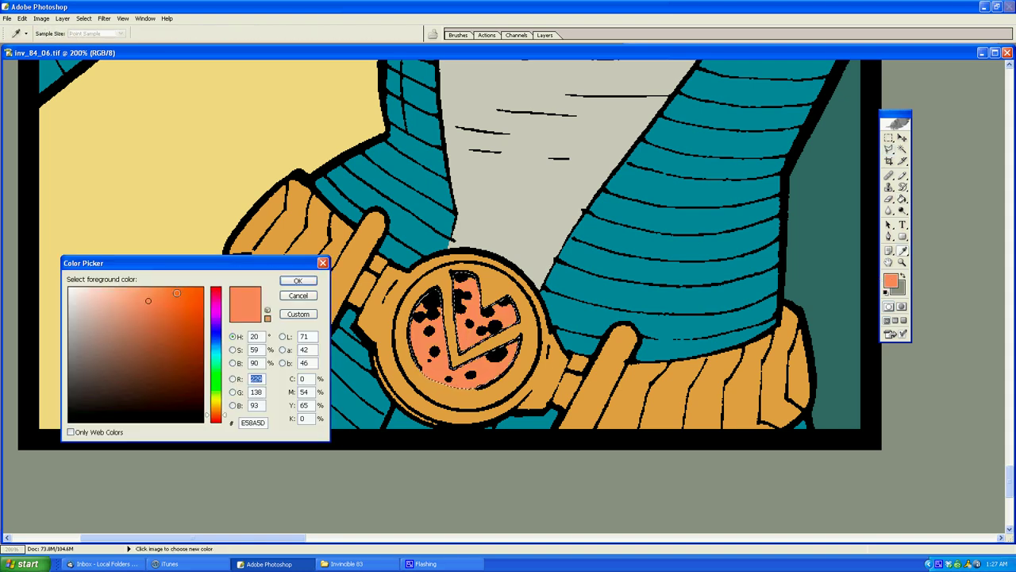
{"action": "left_click", "coordinate": [166, 296]}
{"action": "left_click", "coordinate": [298, 281]}
{"action": "key", "text": "g"}
{"action": "left_click", "coordinate": [425, 361]}
{"action": "key", "text": "l"}
{"action": "left_click", "coordinate": [597, 281]}
{"action": "left_click", "coordinate": [583, 320]}
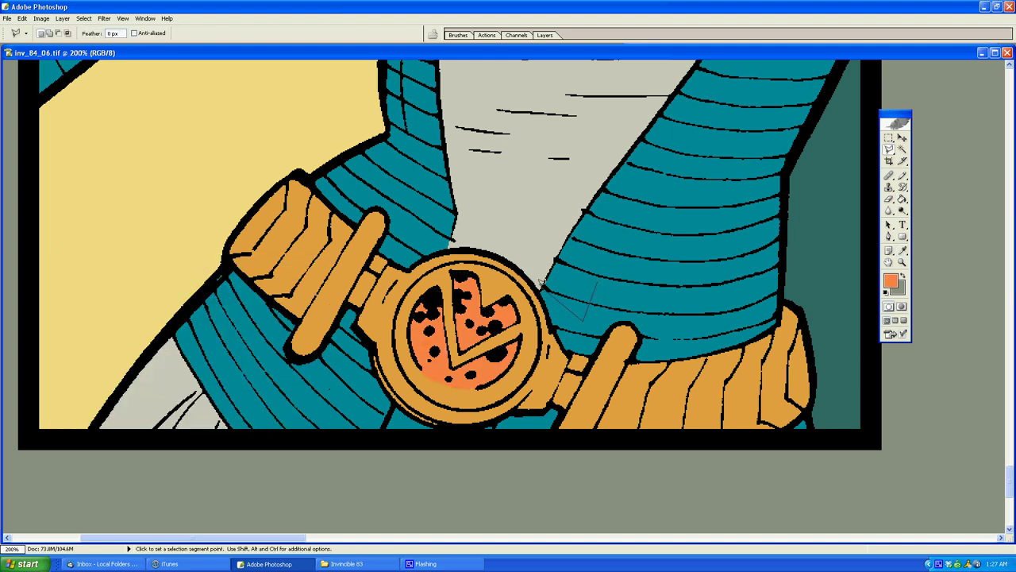
{"action": "left_click", "coordinate": [539, 270]}
{"action": "left_click", "coordinate": [515, 225]}
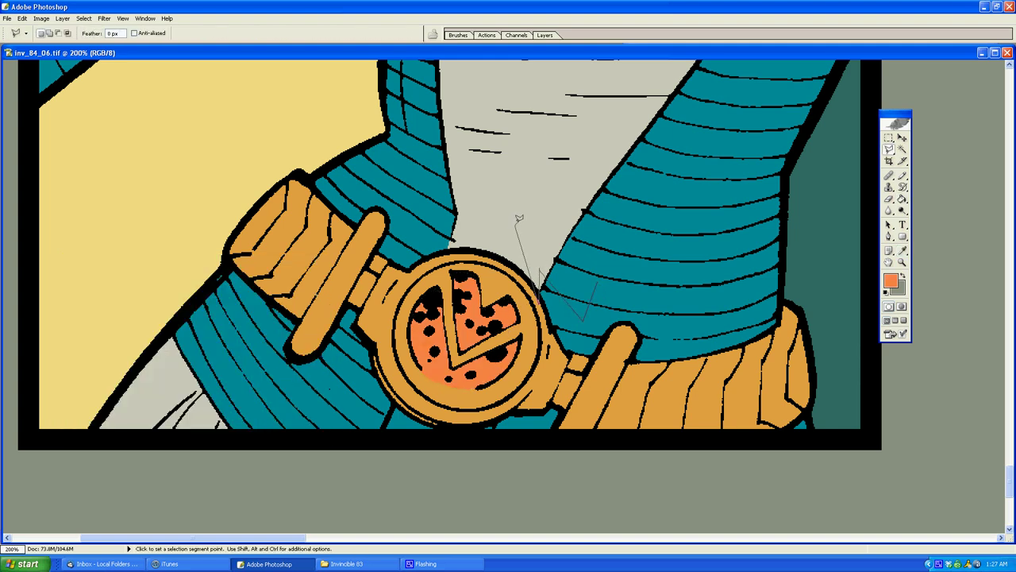
{"action": "left_click", "coordinate": [636, 183]}
{"action": "double_click", "coordinate": [547, 392]}
Step: Lasso the small area beneath the belt buckle and fill its teal with light gray sampled from the undershirt
{"action": "left_click", "coordinate": [403, 383]}
{"action": "left_click", "coordinate": [458, 485]}
{"action": "double_click", "coordinate": [508, 386]}
{"action": "key", "text": "g"}
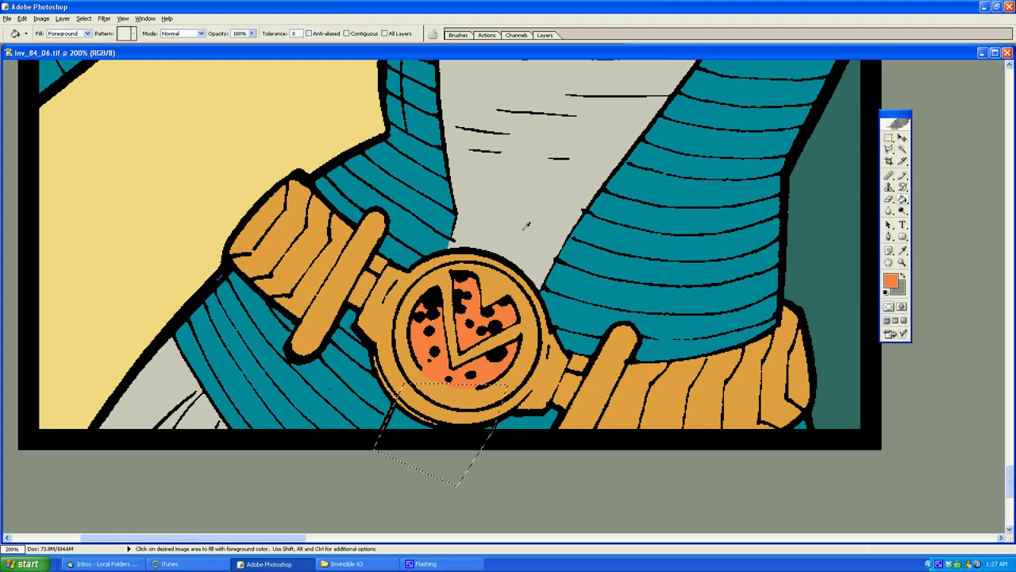
{"action": "left_click", "coordinate": [525, 226], "text": "alt"}
{"action": "left_click", "coordinate": [616, 249]}
{"action": "key", "text": "l"}
{"action": "left_click", "coordinate": [644, 311]}
{"action": "scroll", "coordinate": [674, 73], "scroll_direction": "up", "scroll_amount": 12}
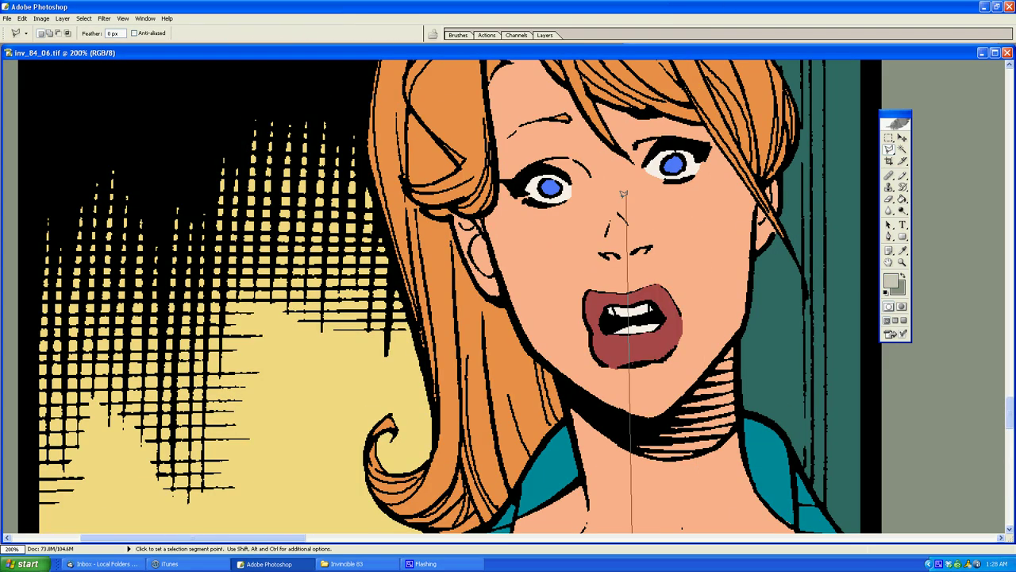
{"action": "left_click", "coordinate": [590, 251]}
{"action": "left_click", "coordinate": [666, 251]}
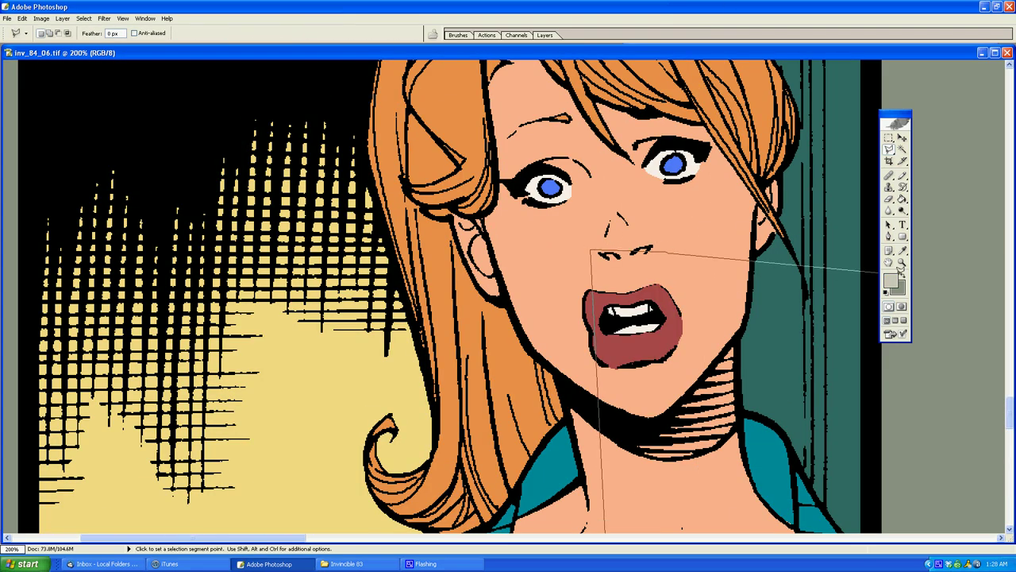
{"action": "double_click", "coordinate": [814, 333]}
Step: Sample the orange of the doorway woman's hair as the foreground color for the large bedroom panel above
{"action": "key", "text": "z"}
{"action": "left_click", "coordinate": [475, 267], "text": "alt"}
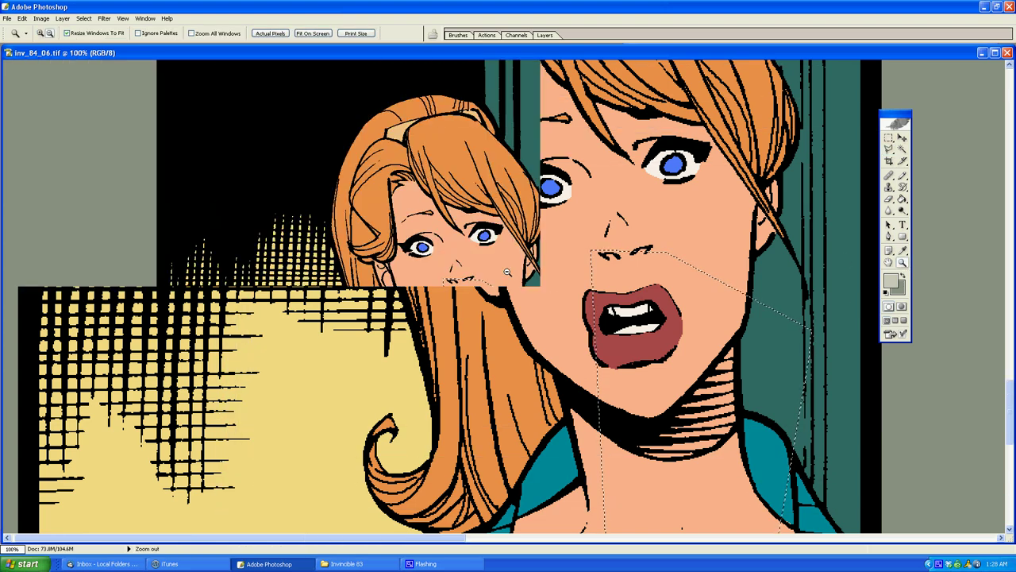
{"action": "left_click", "coordinate": [473, 266], "text": "alt"}
{"action": "left_click", "coordinate": [455, 271], "text": "alt"}
{"action": "left_click", "coordinate": [444, 262], "text": "alt"}
{"action": "left_click", "coordinate": [396, 237], "text": "alt"}
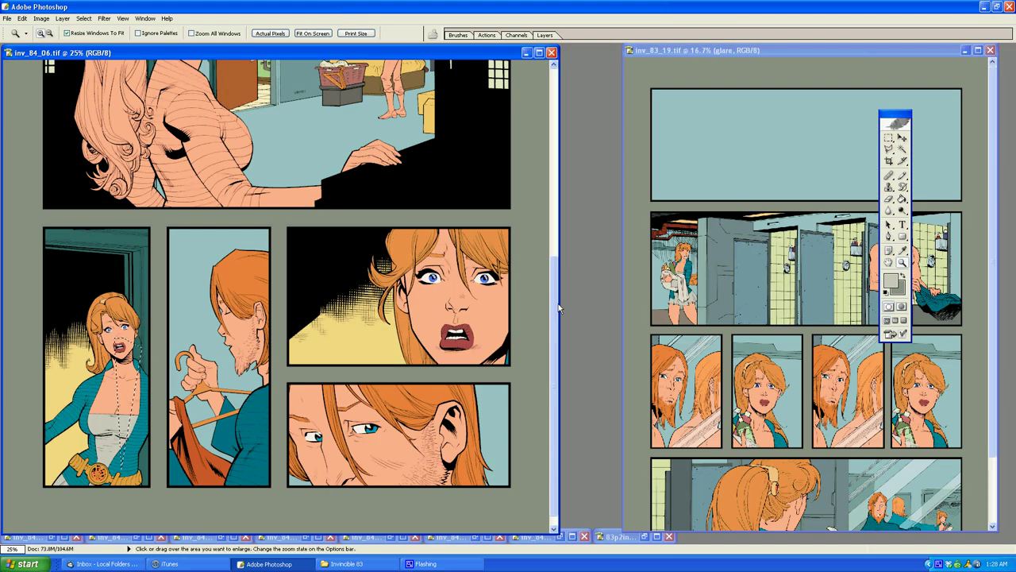
{"action": "left_click_drag", "start_coordinate": [554, 301], "coordinate": [554, 190]}
{"action": "key", "text": "g"}
{"action": "left_click", "coordinate": [91, 299], "text": "alt"}
{"action": "key", "text": "l"}
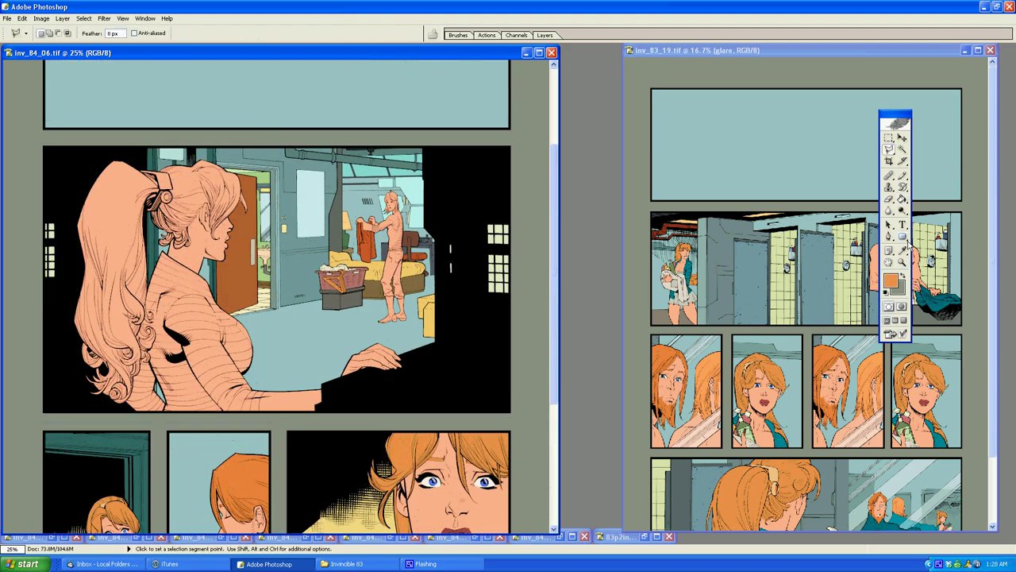
Step: Lasso the thin sliver beside the lock hanging from the woman's fringe in the bedroom panel and fill it with the door's brown
{"action": "left_click", "coordinate": [901, 263]}
{"action": "left_click", "coordinate": [268, 227]}
{"action": "left_click", "coordinate": [344, 293]}
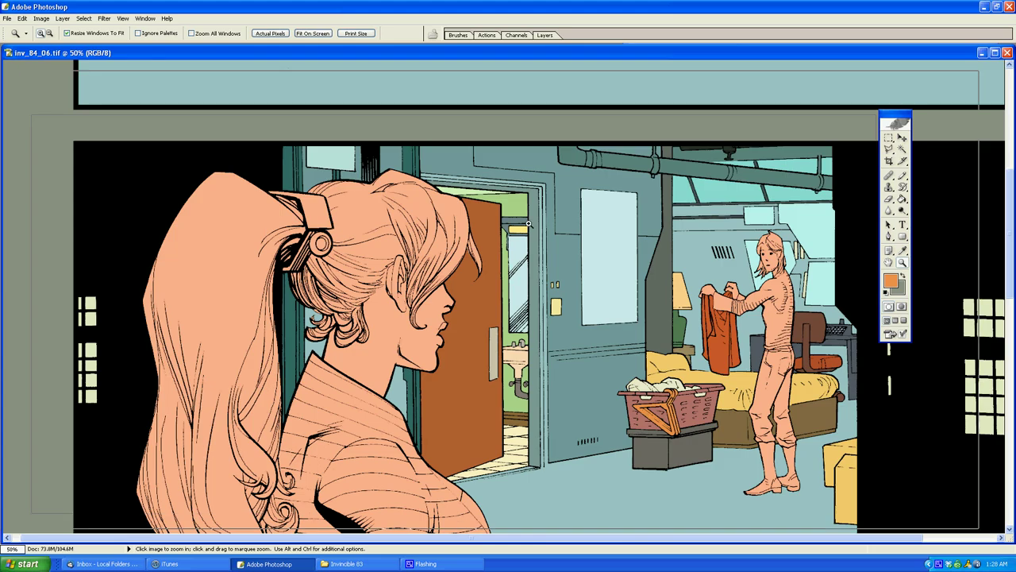
{"action": "left_click", "coordinate": [426, 326]}
{"action": "left_click", "coordinate": [575, 218]}
{"action": "left_click", "coordinate": [450, 302]}
{"action": "key", "text": "l"}
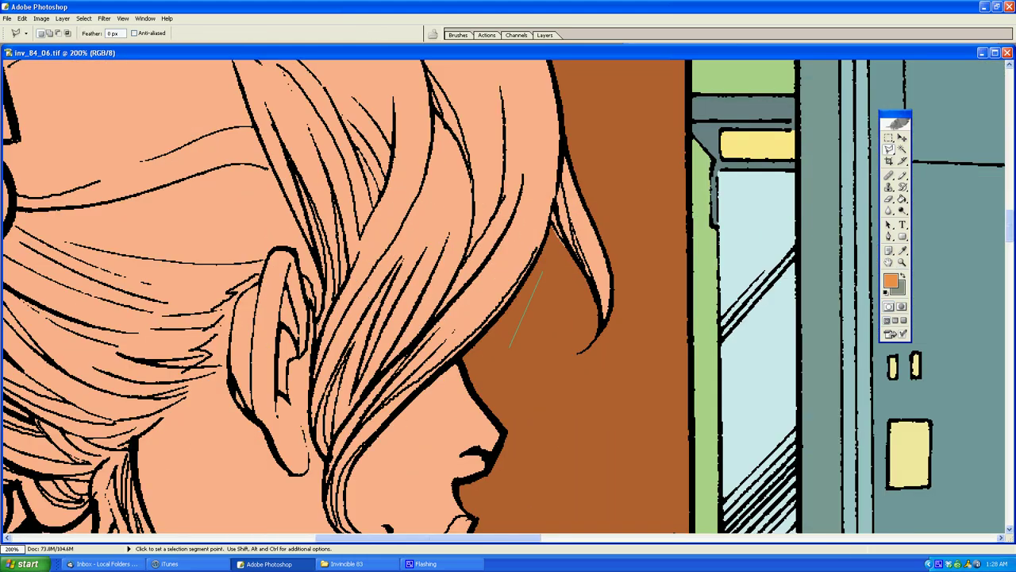
{"action": "double_click", "coordinate": [554, 259]}
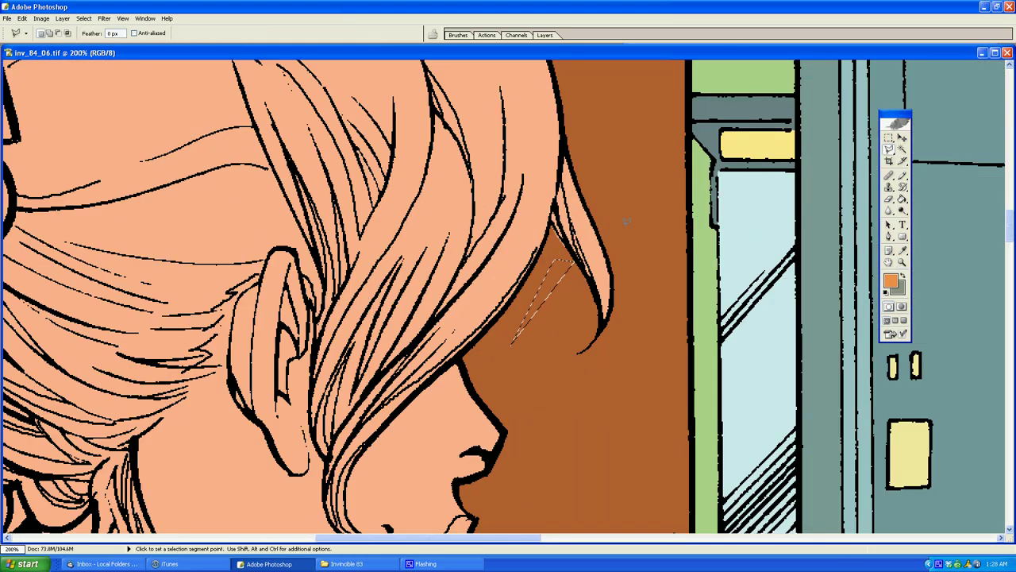
{"action": "left_click", "coordinate": [902, 263]}
{"action": "left_click", "coordinate": [570, 268]}
{"action": "left_click", "coordinate": [513, 285]}
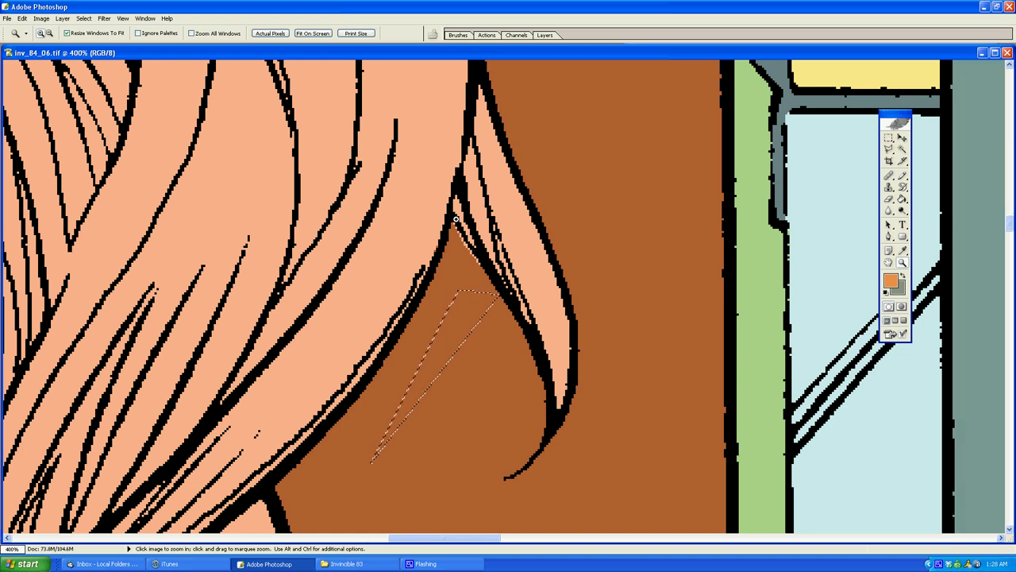
{"action": "key", "text": "l"}
{"action": "key", "text": "Escape"}
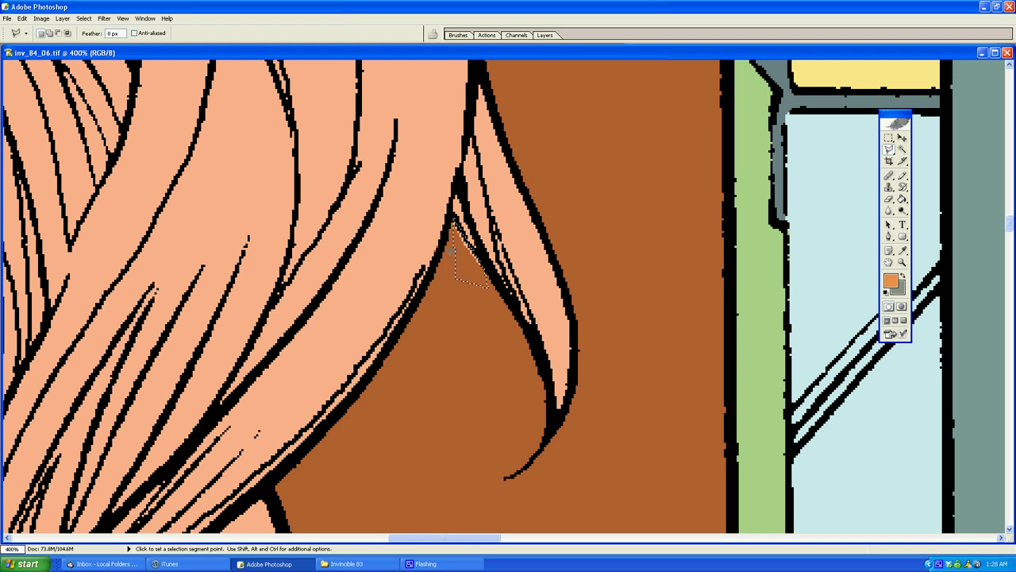
{"action": "key", "text": "g"}
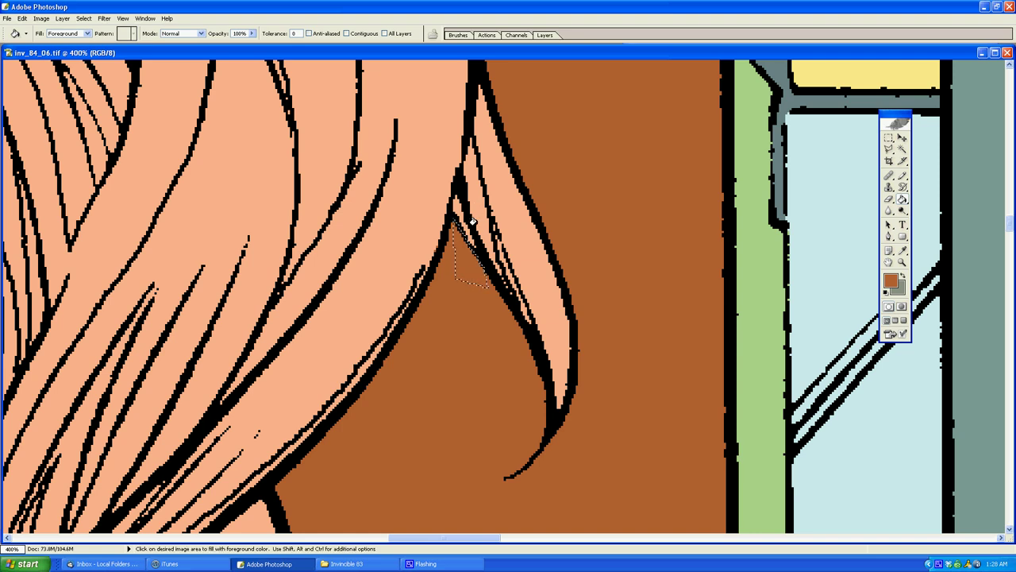
{"action": "key", "text": "l"}
{"action": "left_click", "coordinate": [636, 323]}
{"action": "left_click", "coordinate": [656, 283]}
{"action": "left_click", "coordinate": [631, 261]}
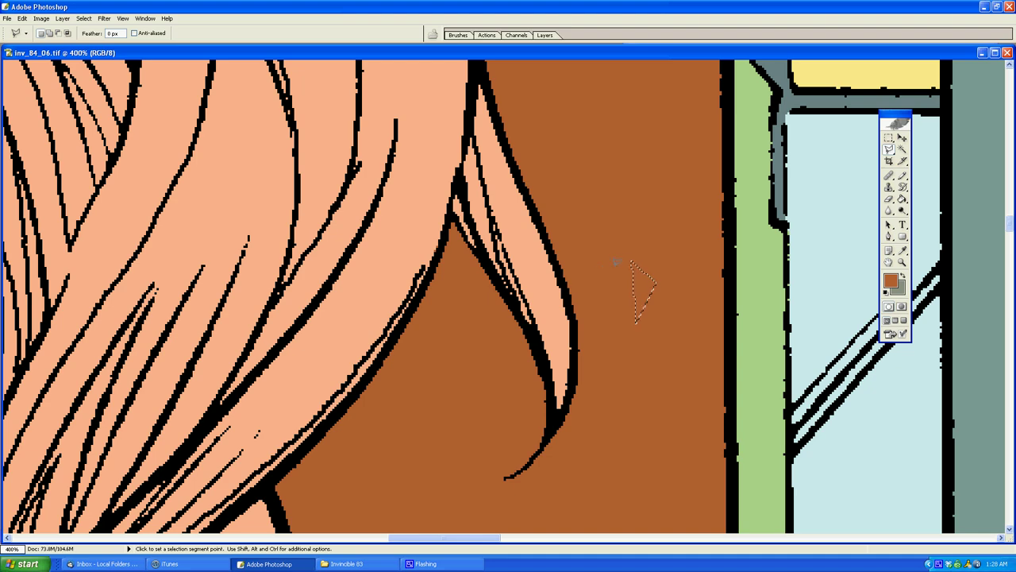
{"action": "left_click", "coordinate": [636, 323]}
Step: Start lassoing the ponytailed woman's hair, tracing from the forehead along the lower edge of the fringe and around the ear
{"action": "left_click", "coordinate": [901, 264]}
{"action": "left_click", "coordinate": [548, 310], "text": "alt"}
{"action": "left_click", "coordinate": [430, 321], "text": "alt"}
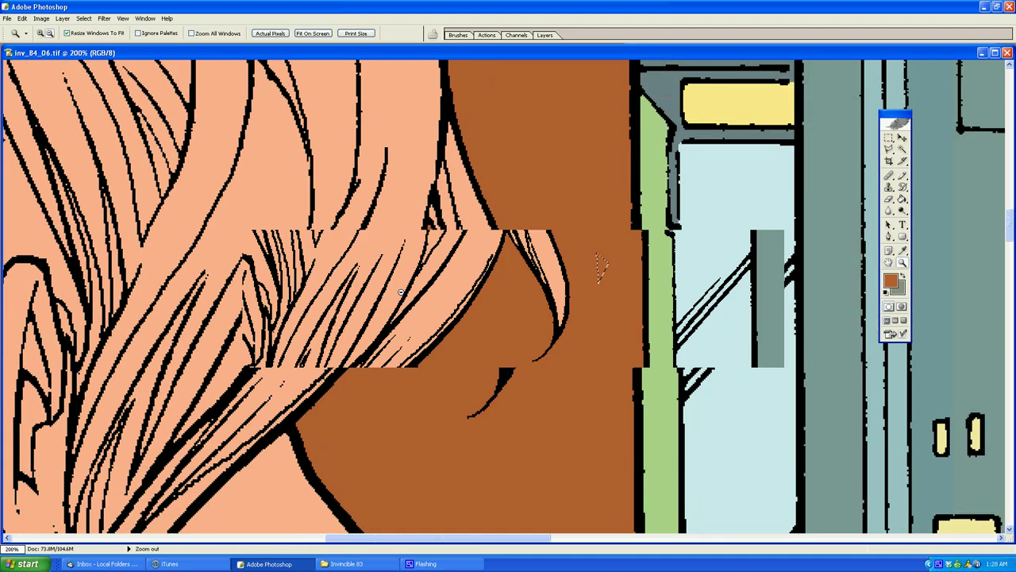
{"action": "key", "text": "l"}
{"action": "left_click", "coordinate": [516, 395]}
{"action": "scroll", "coordinate": [395, 374], "scroll_direction": "down", "scroll_amount": 5}
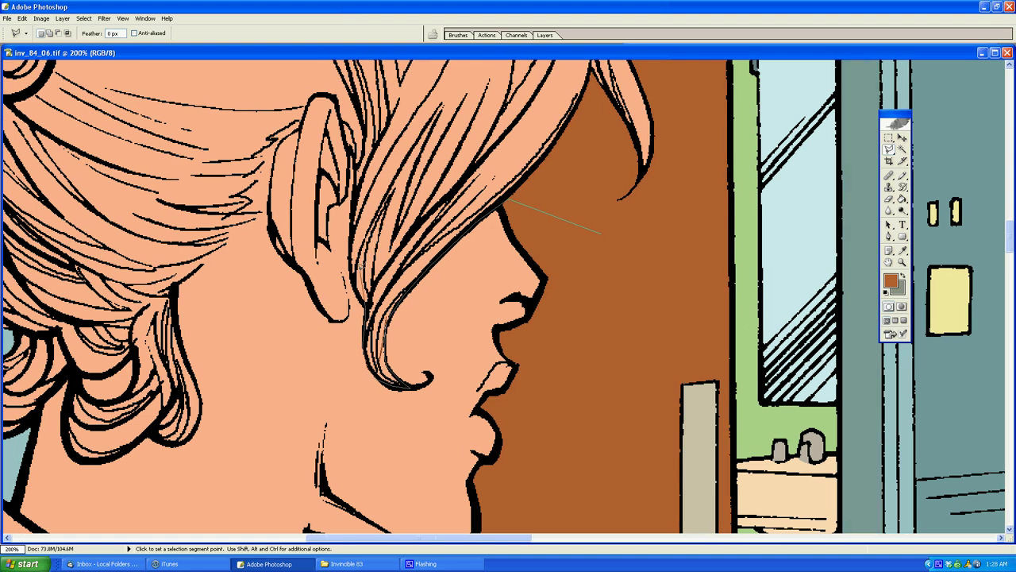
{"action": "left_click", "coordinate": [353, 284]}
{"action": "left_click", "coordinate": [348, 259]}
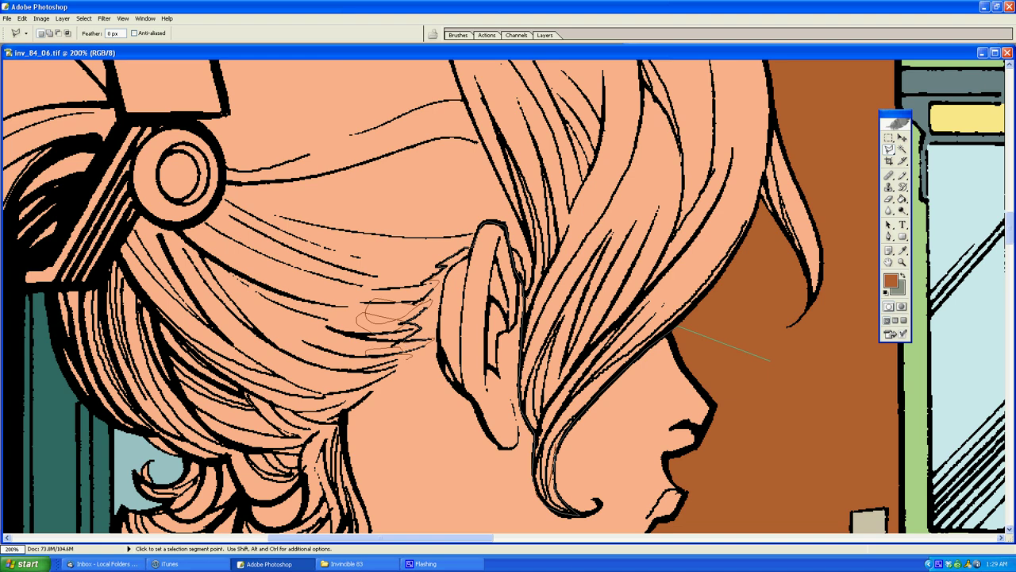
Step: Extend the hair lasso along the hairline behind the ear and around the loose curls at the nape
{"action": "mouse_move", "coordinate": [411, 358]}
{"action": "left_mouse_down"}
{"action": "mouse_move", "coordinate": [307, 396]}
{"action": "mouse_move", "coordinate": [381, 371]}
{"action": "left_mouse_up"}
{"action": "scroll", "coordinate": [357, 333], "scroll_direction": "down", "scroll_amount": 5}
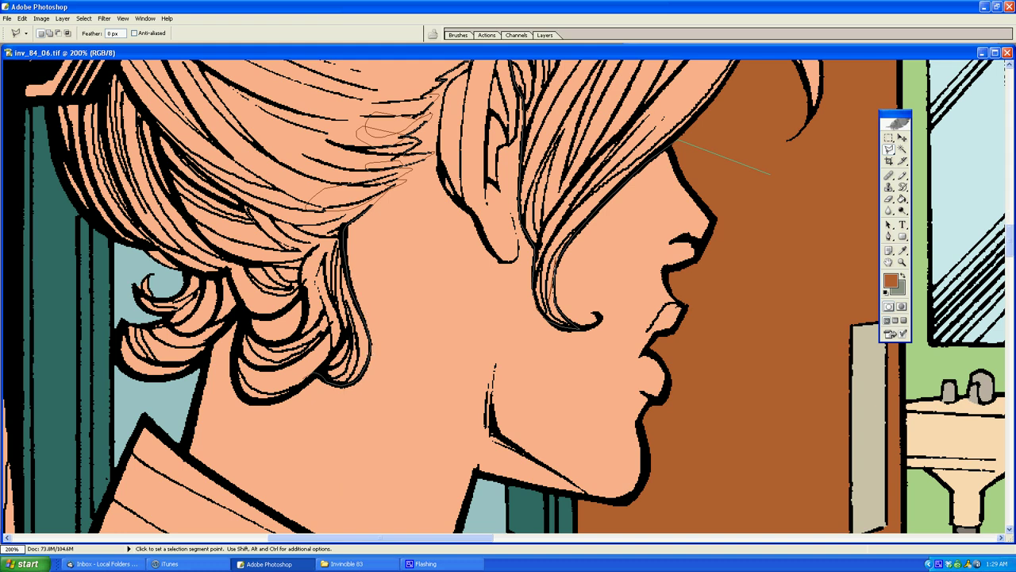
{"action": "mouse_move", "coordinate": [316, 373]}
{"action": "left_mouse_down"}
{"action": "mouse_move", "coordinate": [328, 352]}
{"action": "mouse_move", "coordinate": [304, 381]}
{"action": "left_mouse_up"}
{"action": "left_click_drag", "start_coordinate": [246, 396], "coordinate": [234, 356]}
{"action": "mouse_move", "coordinate": [212, 344]}
{"action": "left_mouse_down"}
{"action": "mouse_move", "coordinate": [135, 405]}
{"action": "mouse_move", "coordinate": [3, 364]}
{"action": "left_mouse_up"}
Step: Carry the hair lasso across the doorway gap to the ponytail and down its inner edge beside the shoulder
{"action": "scroll", "coordinate": [3, 364], "scroll_direction": "left", "scroll_amount": 5}
{"action": "scroll", "coordinate": [209, 79], "scroll_direction": "up", "scroll_amount": 2}
{"action": "scroll", "coordinate": [296, 385], "scroll_direction": "down", "scroll_amount": 1}
{"action": "left_click", "coordinate": [442, 333]}
{"action": "scroll", "coordinate": [421, 389], "scroll_direction": "down", "scroll_amount": 3}
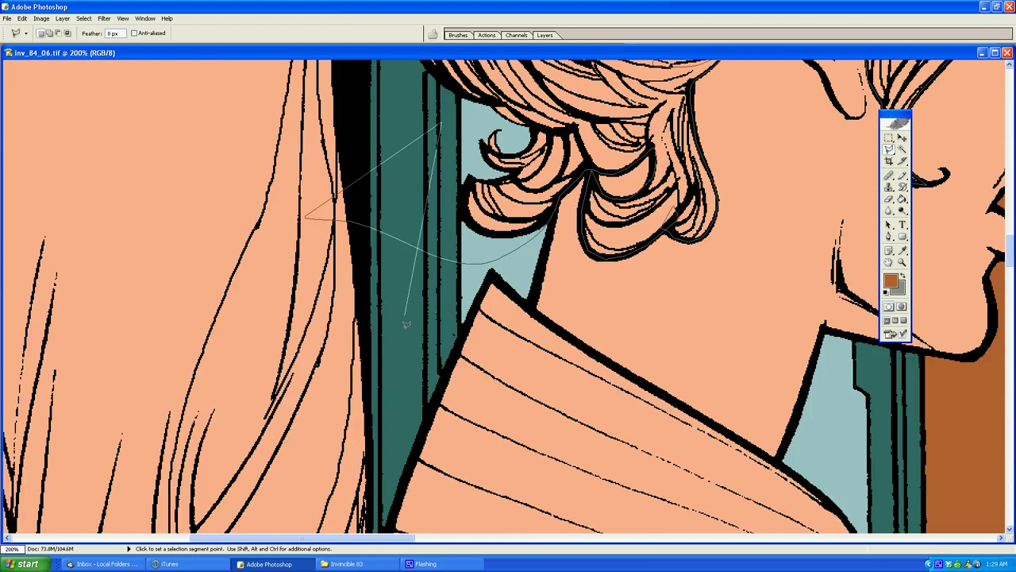
{"action": "scroll", "coordinate": [406, 324], "scroll_direction": "down", "scroll_amount": 15}
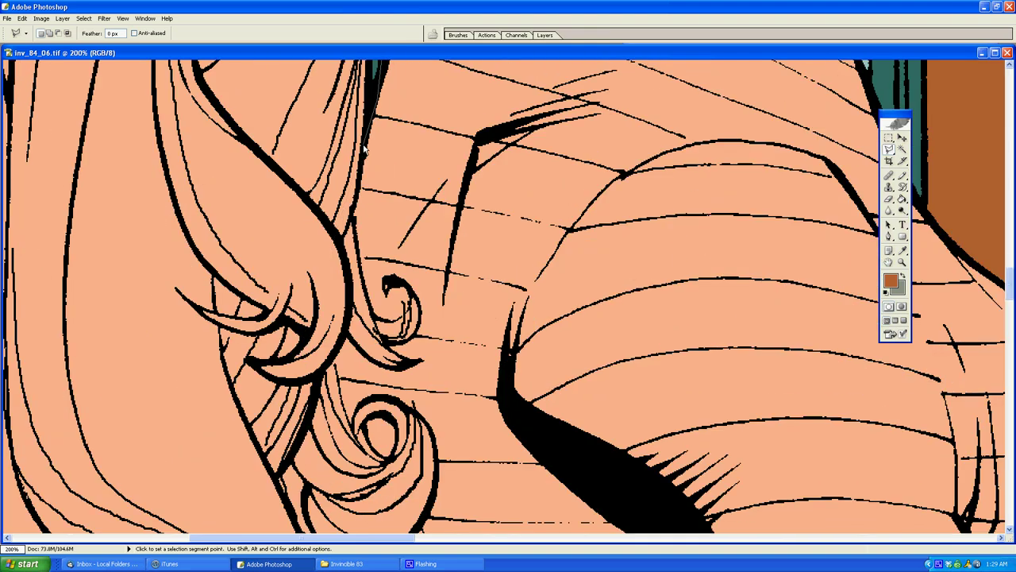
{"action": "mouse_move", "coordinate": [364, 149]}
{"action": "left_mouse_down"}
{"action": "mouse_move", "coordinate": [352, 208]}
{"action": "mouse_move", "coordinate": [378, 312]}
{"action": "left_mouse_up"}
Step: Extend the hair lasso down the ponytail's inner edge, around the curls over the shoulder to the tips beside the sleeve
{"action": "scroll", "coordinate": [346, 327], "scroll_direction": "down", "scroll_amount": 5}
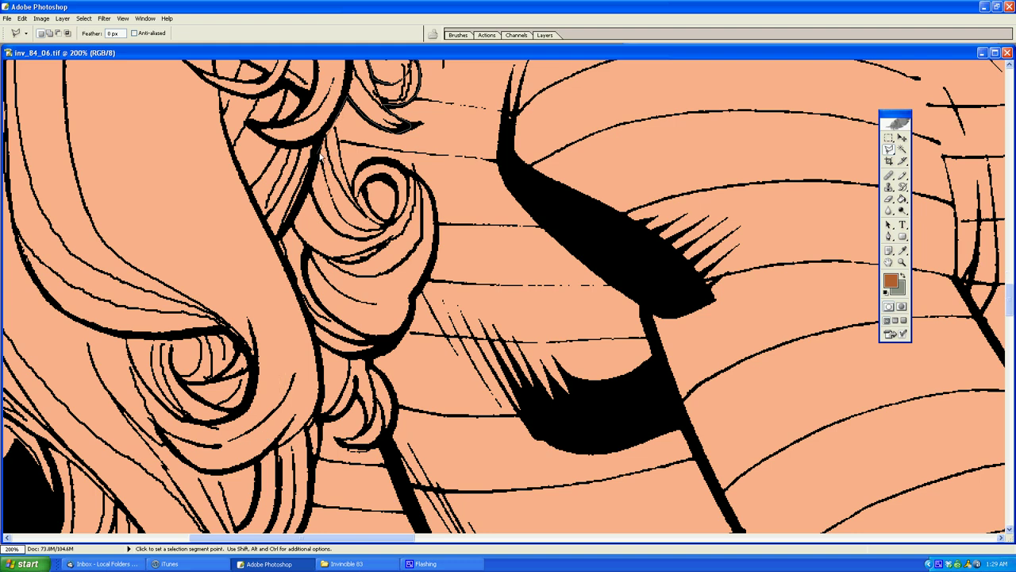
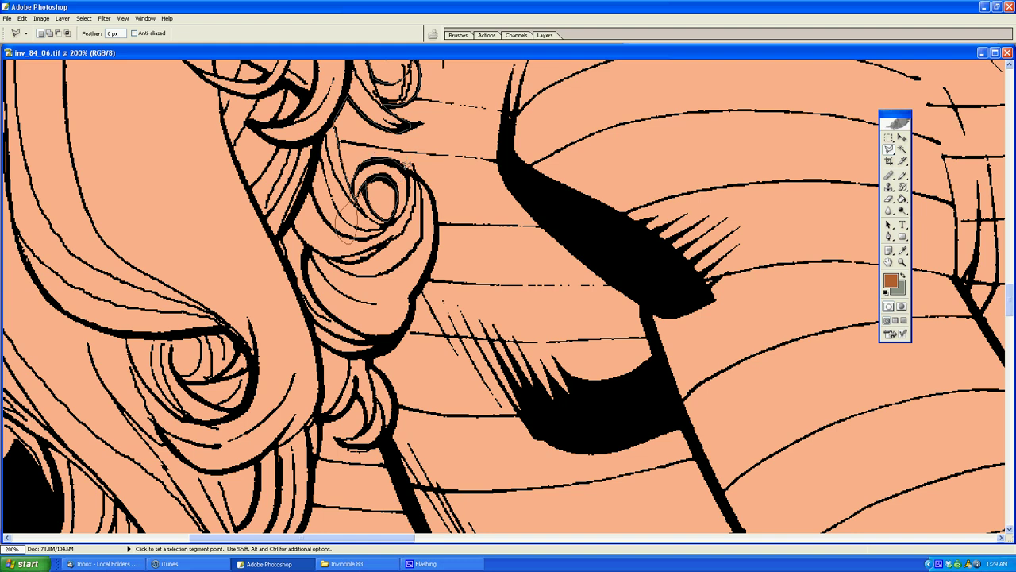
{"action": "left_click", "coordinate": [417, 172]}
{"action": "left_click", "coordinate": [431, 189]}
{"action": "left_click", "coordinate": [437, 223]}
{"action": "scroll", "coordinate": [413, 278], "scroll_direction": "down", "scroll_amount": 2}
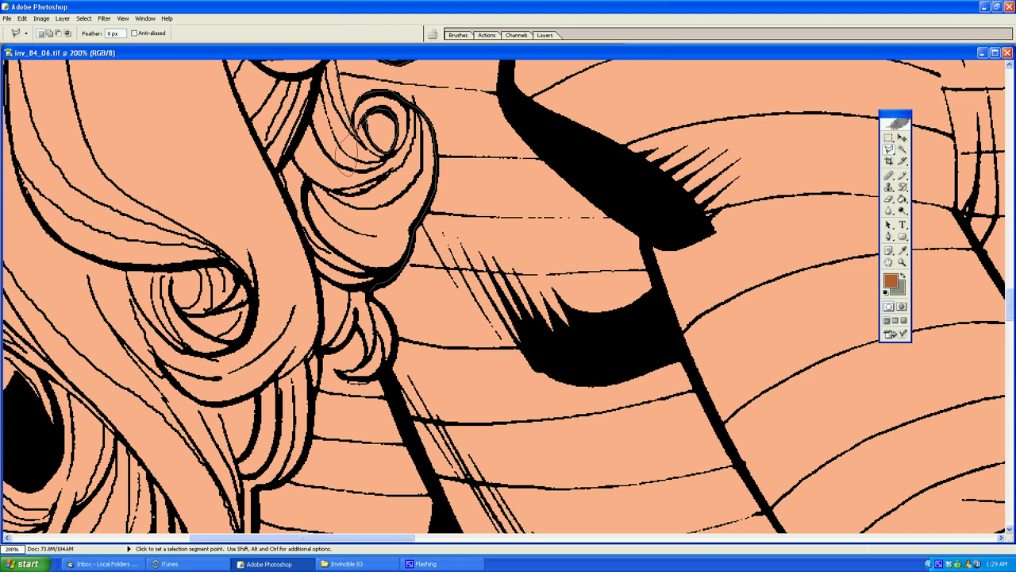
{"action": "scroll", "coordinate": [381, 301], "scroll_direction": "down", "scroll_amount": 2}
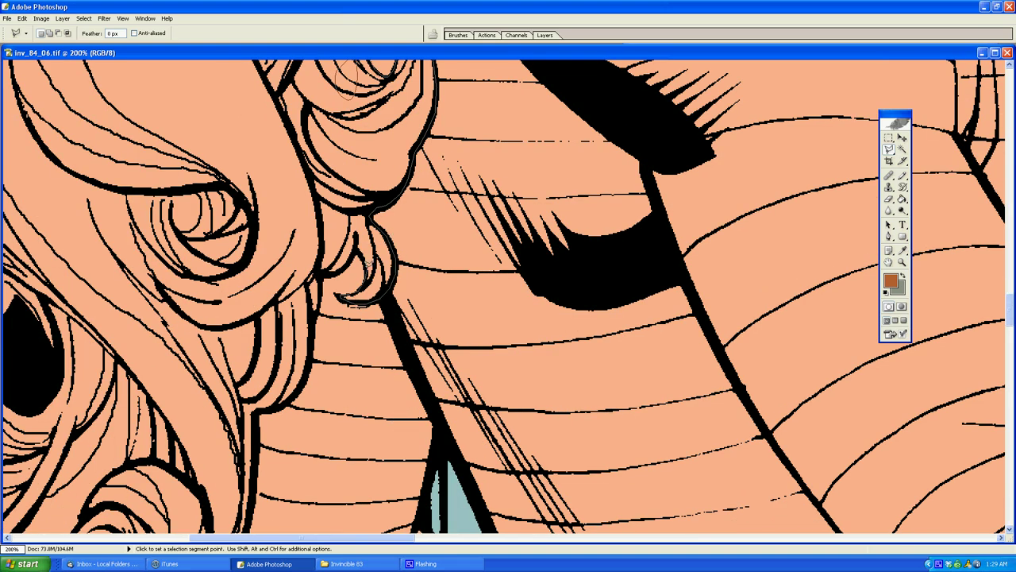
{"action": "scroll", "coordinate": [321, 300], "scroll_direction": "down", "scroll_amount": 2}
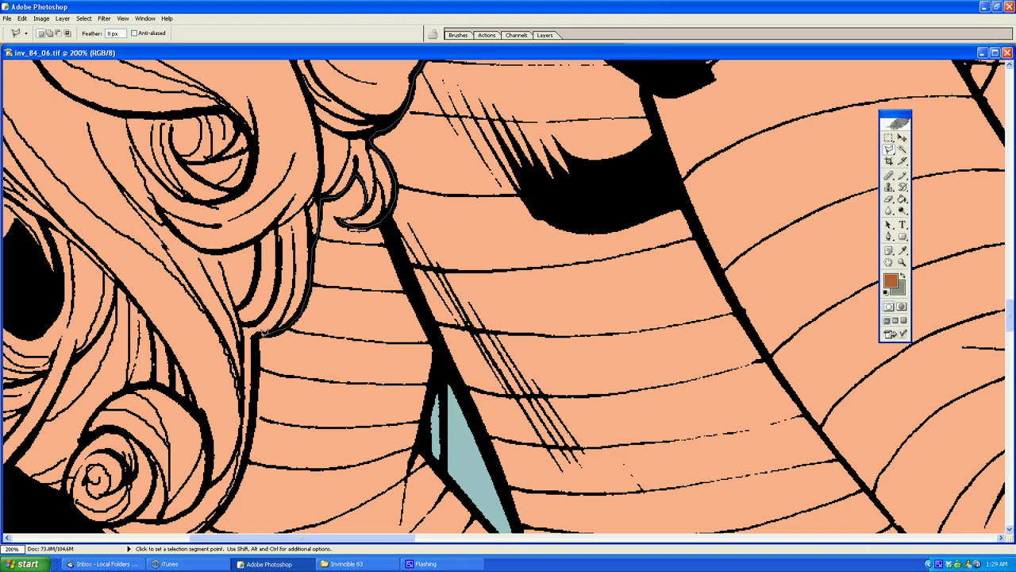
{"action": "scroll", "coordinate": [259, 333], "scroll_direction": "down", "scroll_amount": 5}
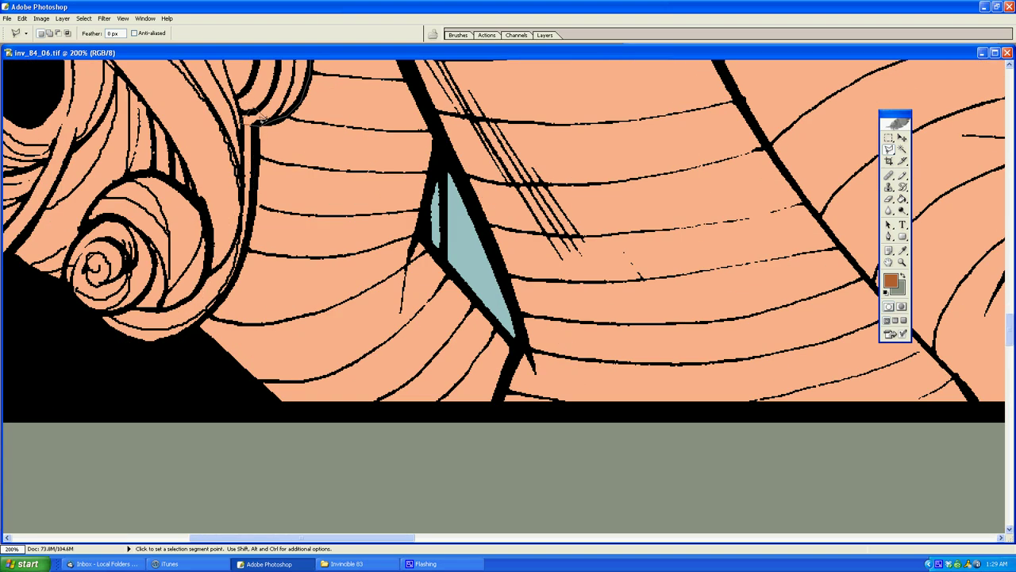
Step: Close the hair lasso around the bottom curl, through the black area outside the ponytail, over the head and back to the forehead
{"action": "mouse_move", "coordinate": [240, 269]}
{"action": "left_mouse_down"}
{"action": "mouse_move", "coordinate": [208, 316]}
{"action": "mouse_move", "coordinate": [68, 397]}
{"action": "mouse_move", "coordinate": [5, 387]}
{"action": "left_mouse_up"}
{"action": "mouse_move", "coordinate": [8, 199]}
{"action": "left_mouse_down"}
{"action": "mouse_move", "coordinate": [155, 427]}
{"action": "mouse_move", "coordinate": [378, 292]}
{"action": "left_mouse_up"}
{"action": "left_click", "coordinate": [595, 323]}
{"action": "left_click", "coordinate": [595, 329]}
{"action": "left_click", "coordinate": [208, 413]}
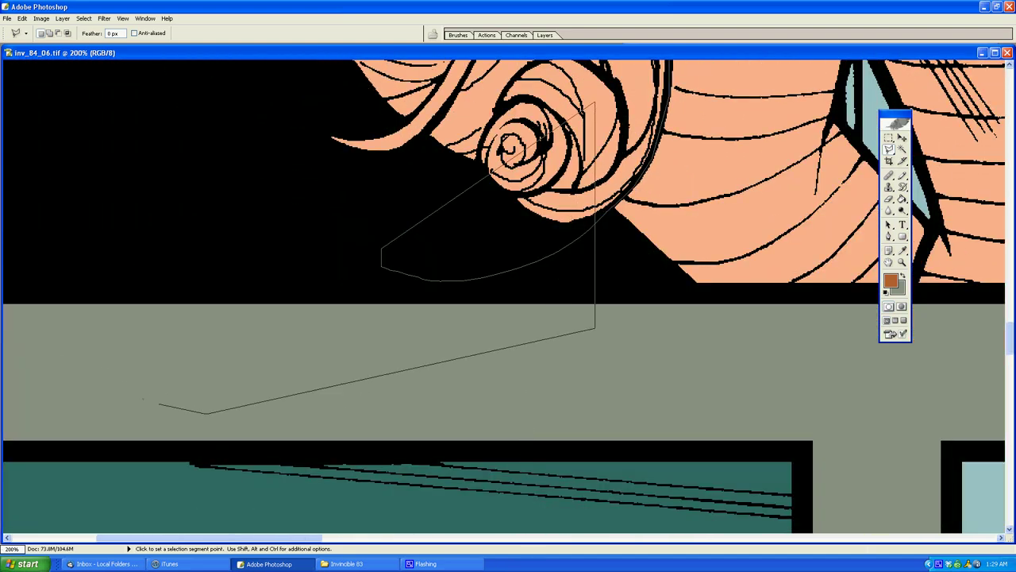
{"action": "left_click", "coordinate": [86, 395]}
{"action": "left_click", "coordinate": [200, 421]}
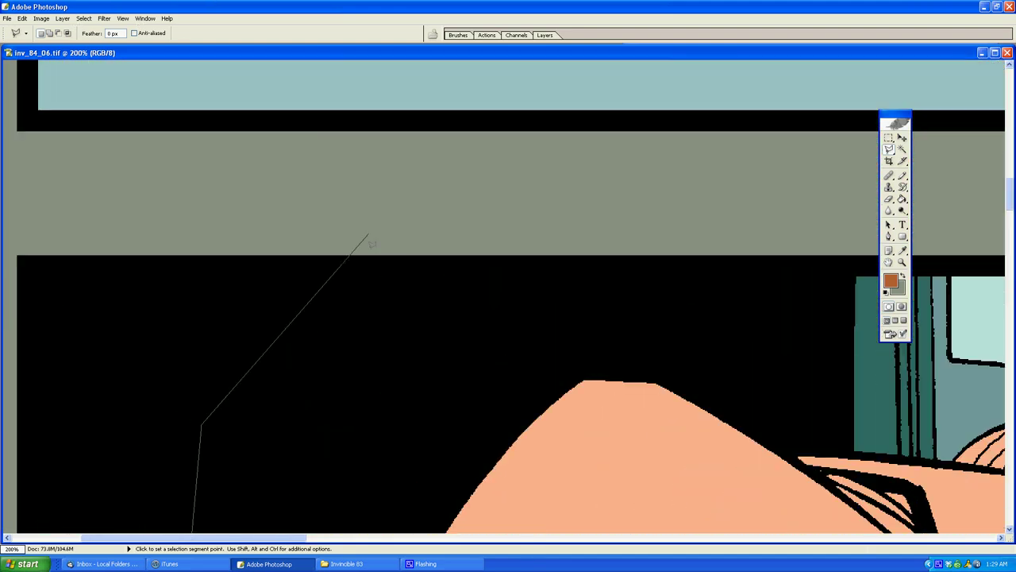
{"action": "left_click", "coordinate": [431, 270]}
{"action": "left_click", "coordinate": [893, 310]}
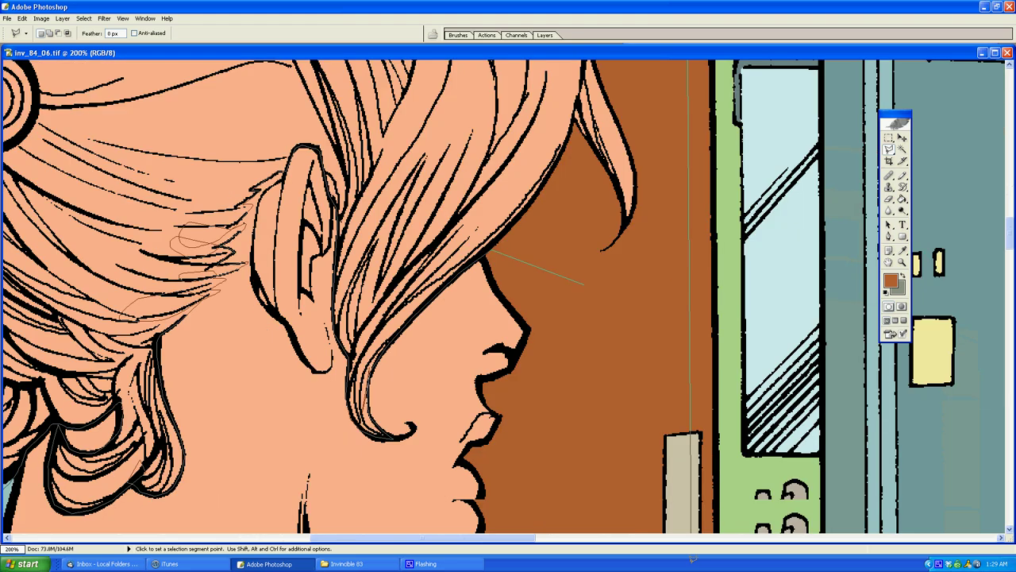
{"action": "left_click", "coordinate": [741, 240]}
{"action": "double_click", "coordinate": [664, 325]}
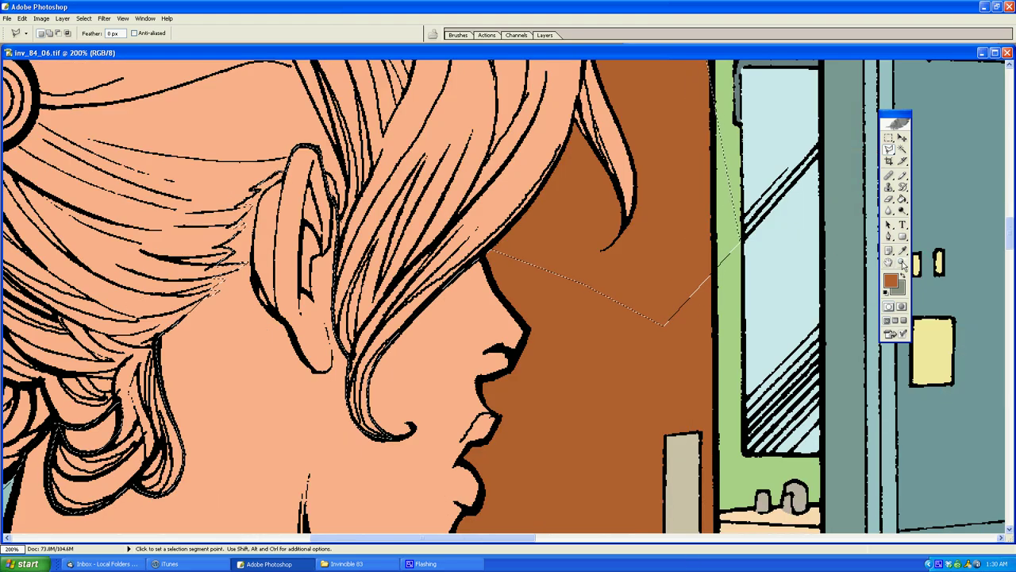
Step: Fill the lassoed ponytail and hair with the orange sampled from the woman's hair in the close-up panel, and drop the selection
{"action": "key", "text": "z"}
{"action": "left_click", "coordinate": [515, 335], "text": "alt"}
{"action": "left_click", "coordinate": [502, 334], "text": "alt"}
{"action": "left_click", "coordinate": [502, 334], "text": "alt"}
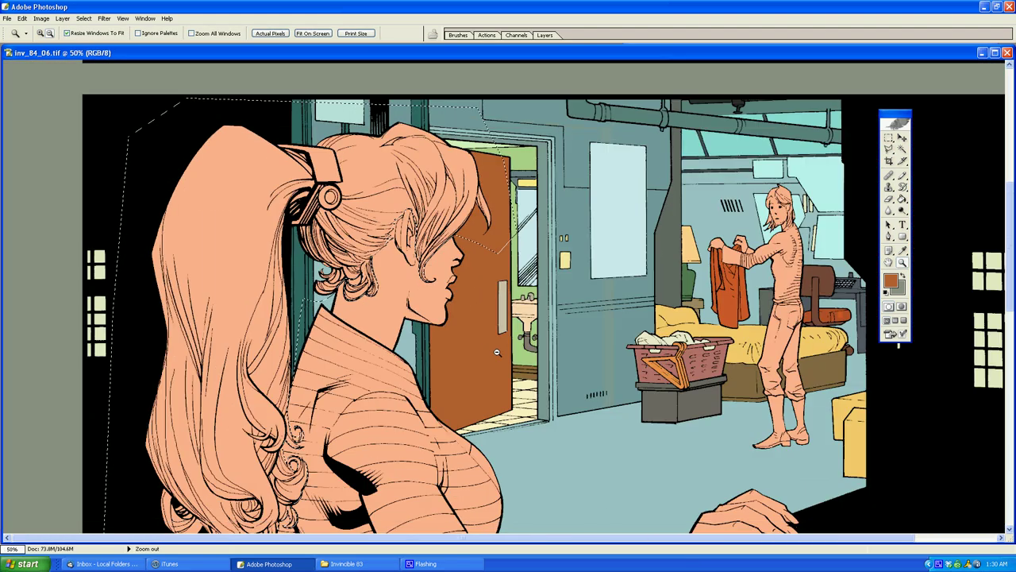
{"action": "left_click", "coordinate": [496, 353], "text": "alt"}
{"action": "left_click", "coordinate": [487, 376], "text": "alt"}
{"action": "key", "text": "g"}
{"action": "left_click", "coordinate": [412, 443], "text": "alt"}
{"action": "left_click", "coordinate": [134, 298]}
{"action": "key", "text": "ctrl+d"}
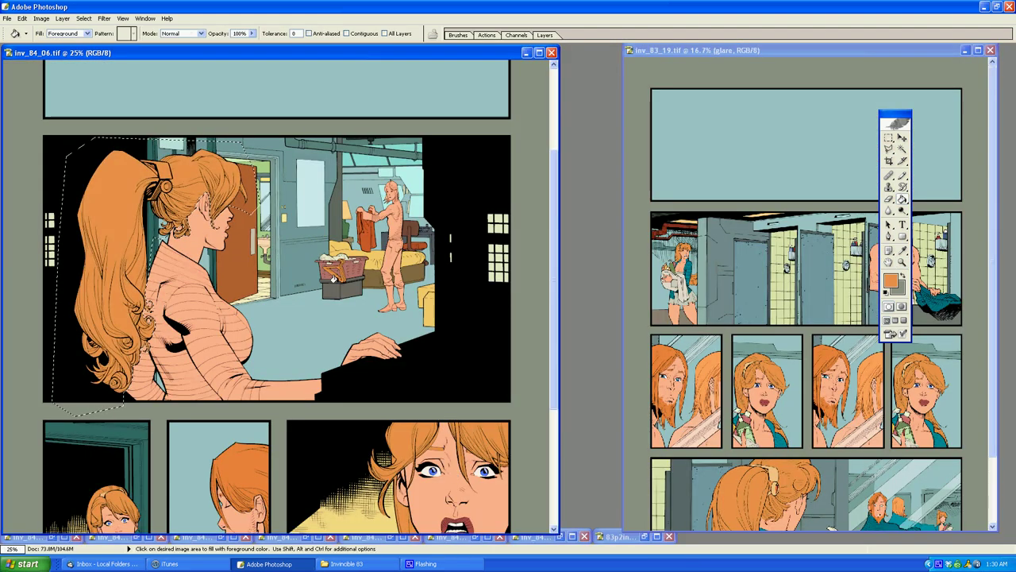
{"action": "key", "text": "l"}
{"action": "left_click", "coordinate": [344, 303]}
{"action": "left_click", "coordinate": [338, 260]}
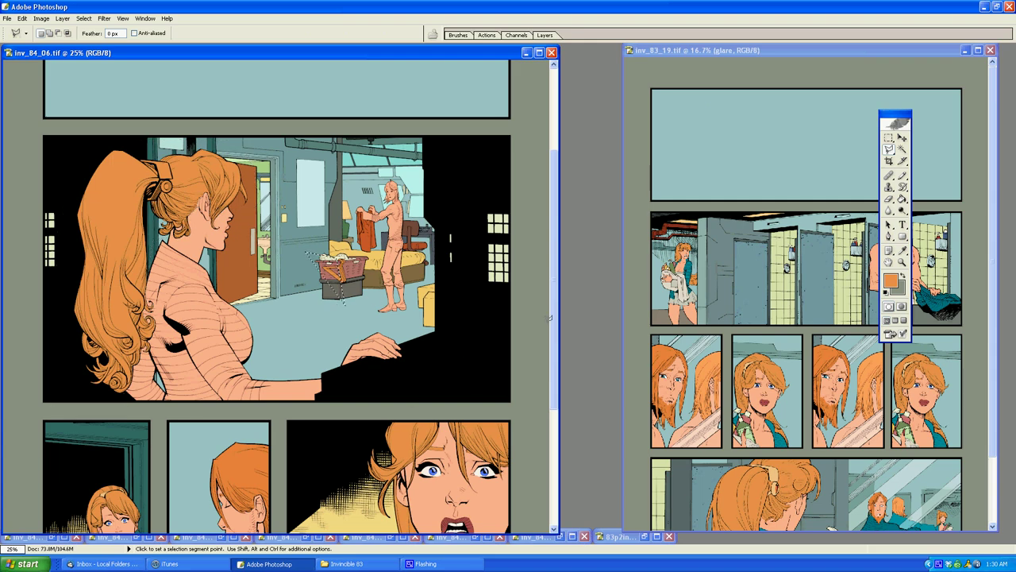
Step: Sample the teal of the man's shirt in the lower panel as the fill color for the ponytailed woman's top
{"action": "mouse_move", "coordinate": [554, 320]}
{"action": "left_mouse_down"}
{"action": "mouse_move", "coordinate": [554, 425]}
{"action": "mouse_move", "coordinate": [554, 395]}
{"action": "left_mouse_up"}
{"action": "key", "text": "g"}
{"action": "left_click", "coordinate": [252, 465], "text": "alt"}
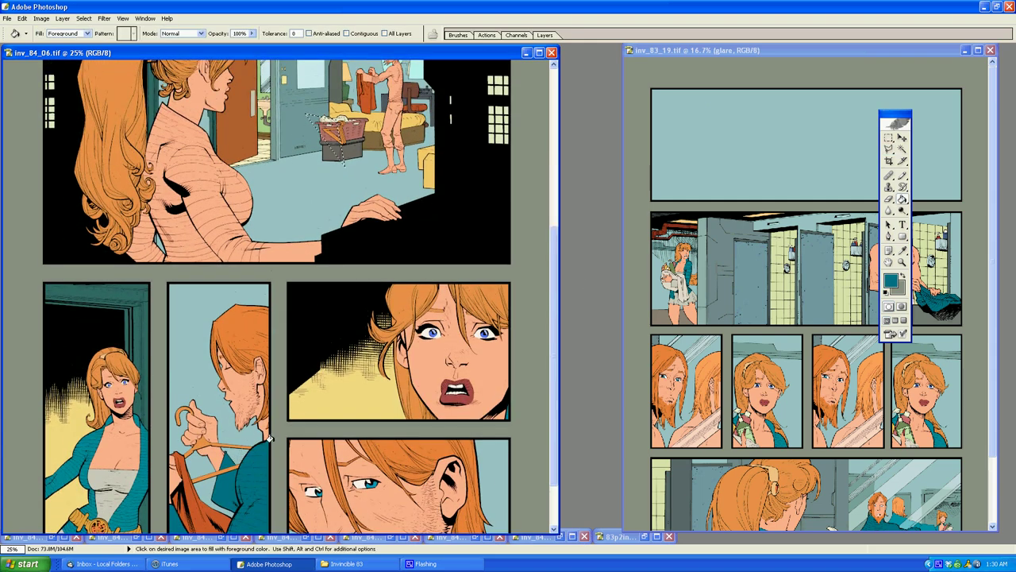
{"action": "left_click", "coordinate": [903, 262]}
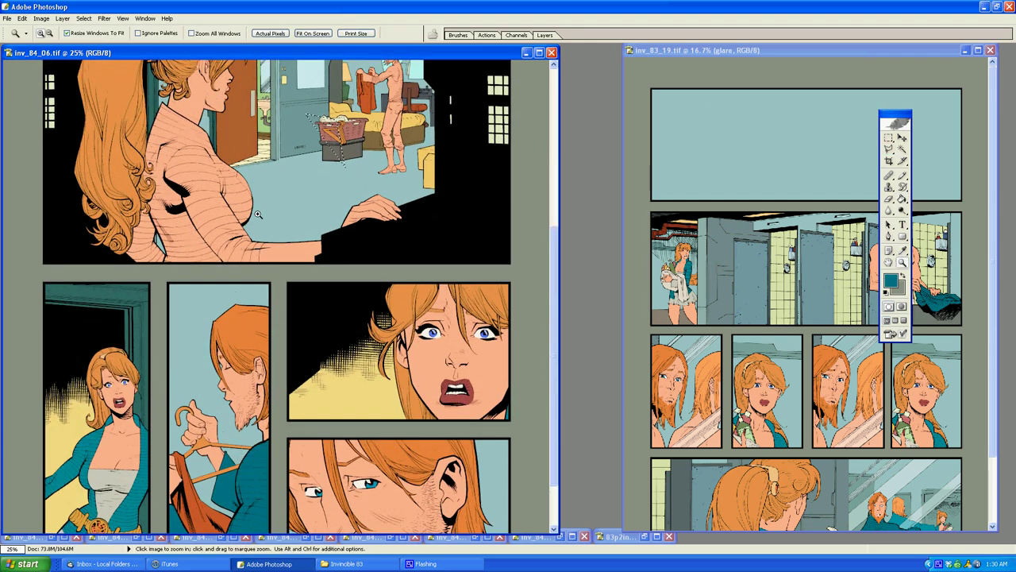
{"action": "key", "text": "g"}
{"action": "left_click", "coordinate": [902, 261]}
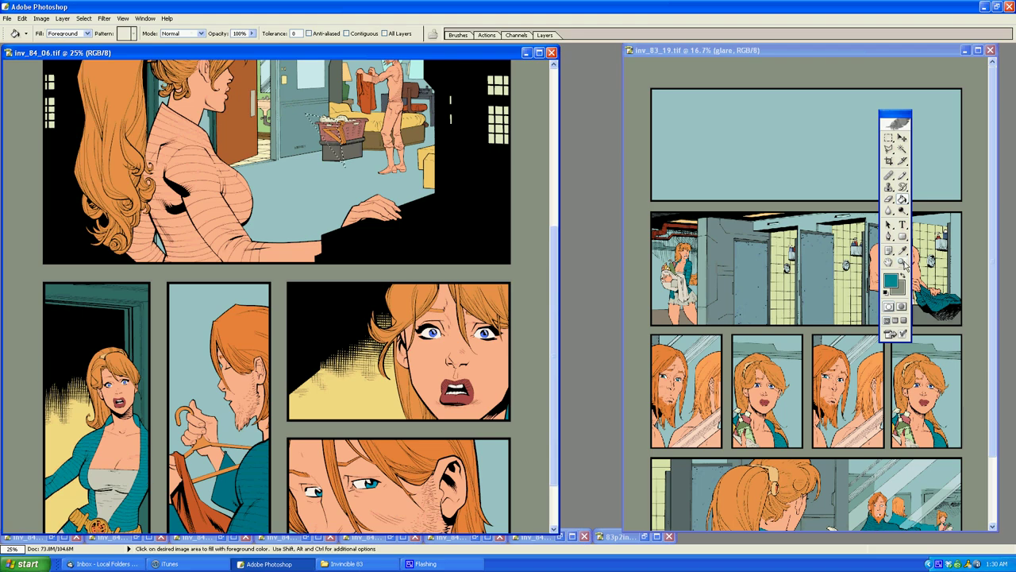
{"action": "left_click", "coordinate": [330, 213]}
{"action": "left_click", "coordinate": [323, 232]}
{"action": "left_click", "coordinate": [324, 232]}
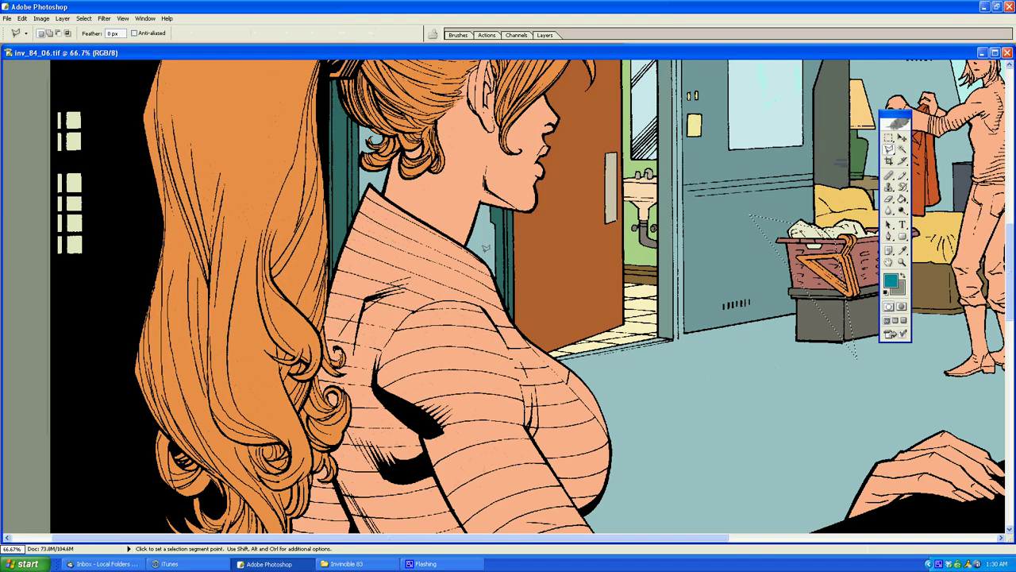
Step: Lasso the ponytailed woman's striped top, enclosing the torso and sleeve down past the panel border and excluding her neck and hand
{"action": "key", "text": "l"}
{"action": "left_click", "coordinate": [319, 162]}
{"action": "scroll", "coordinate": [170, 310], "scroll_direction": "down", "scroll_amount": 3}
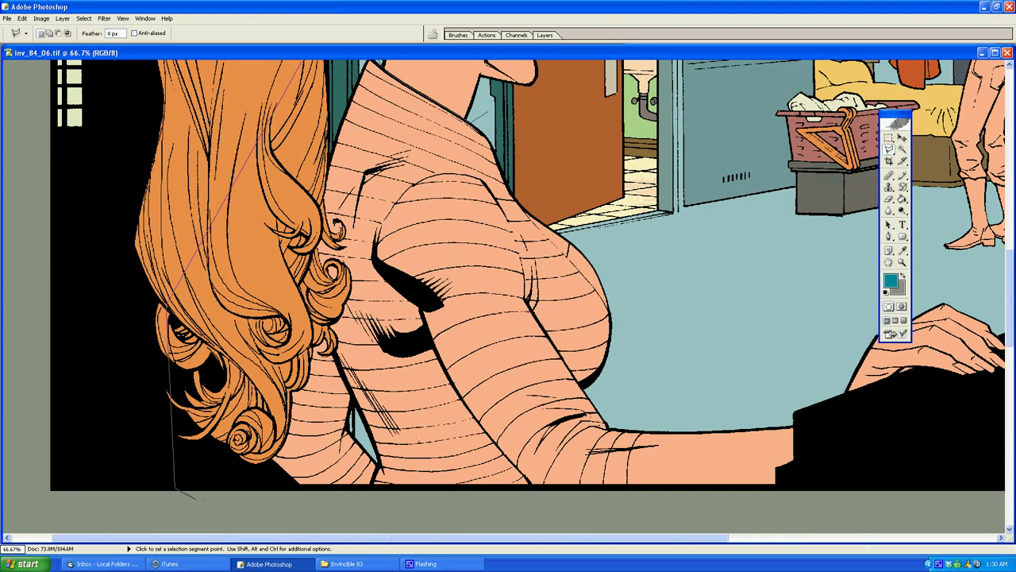
{"action": "left_click", "coordinate": [291, 501]}
{"action": "left_click", "coordinate": [834, 510]}
{"action": "left_click", "coordinate": [839, 369]}
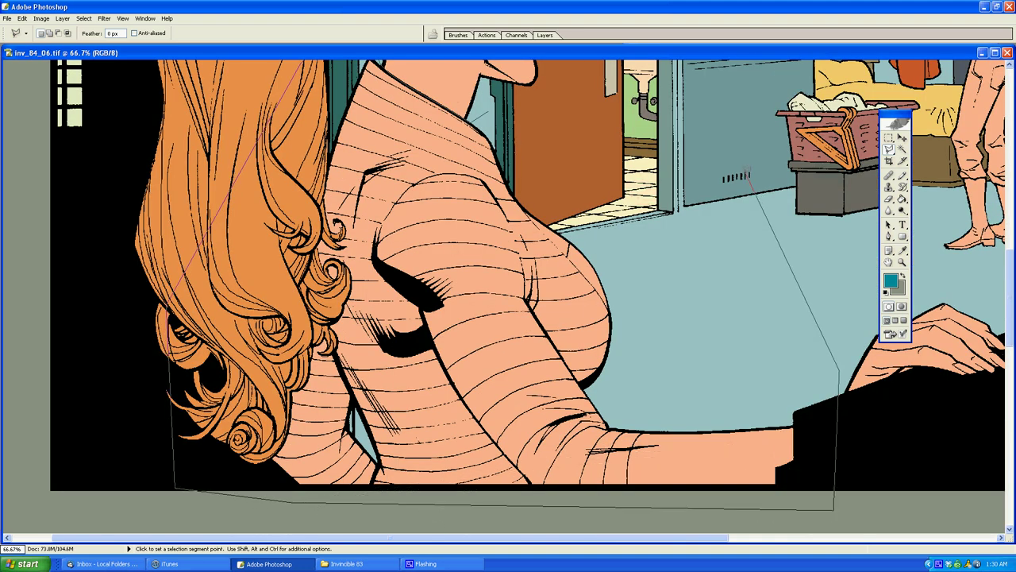
{"action": "double_click", "coordinate": [748, 175]}
{"action": "key", "text": "g"}
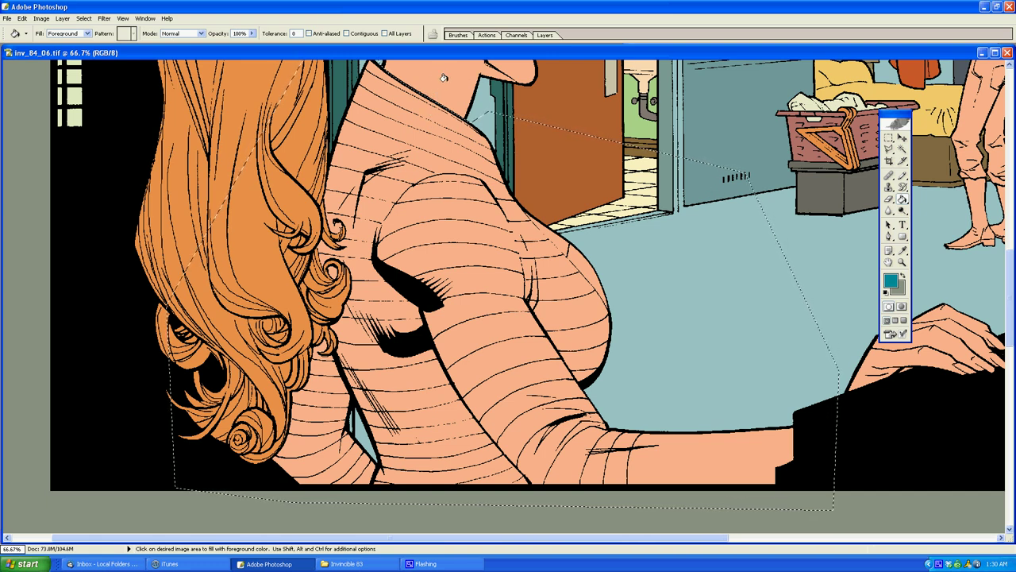
{"action": "left_click", "coordinate": [440, 155]}
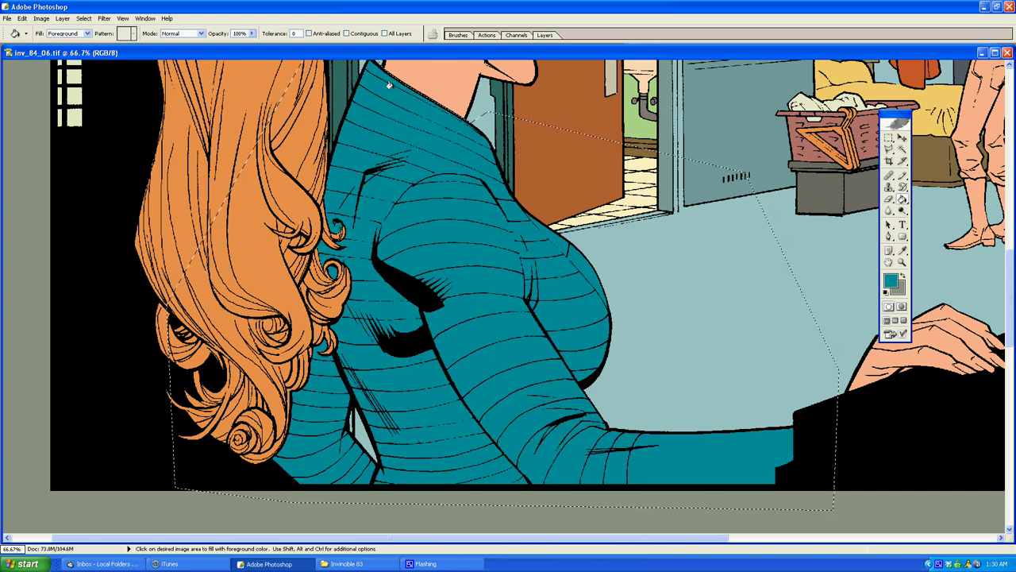
{"action": "left_click", "coordinate": [22, 19]}
{"action": "left_click", "coordinate": [35, 49]}
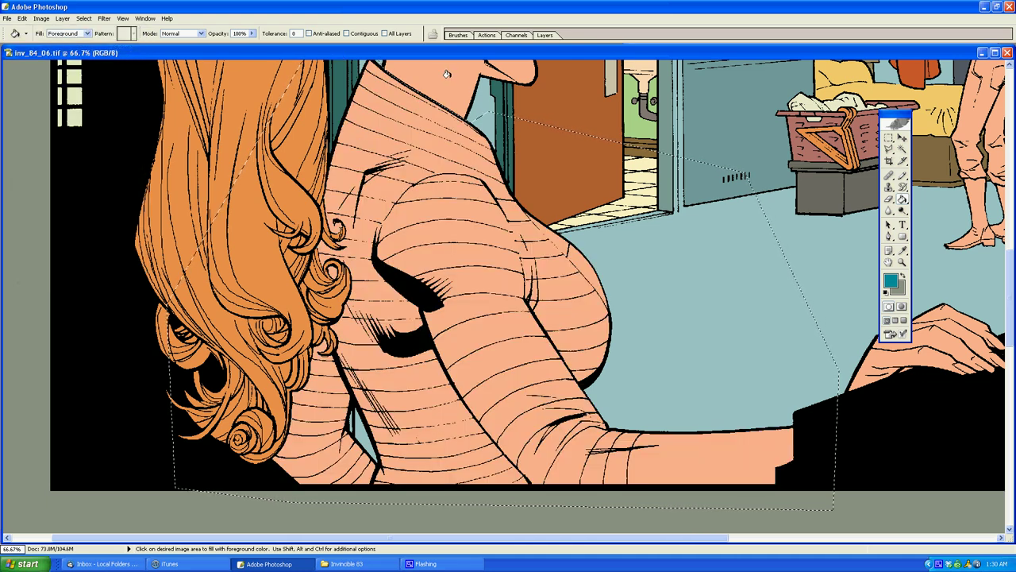
Step: Fill the woman's striped top with teal and replace its selection with a small one on the wall
{"action": "left_click", "coordinate": [446, 145]}
{"action": "key", "text": "l"}
{"action": "left_click", "coordinate": [724, 116]}
{"action": "left_click", "coordinate": [714, 181]}
{"action": "double_click", "coordinate": [688, 164]}
Step: Lasso the exposed chest sliver beside the doorway threshold and fill it with the skin tone sampled from the woman's hand
{"action": "key", "text": "g"}
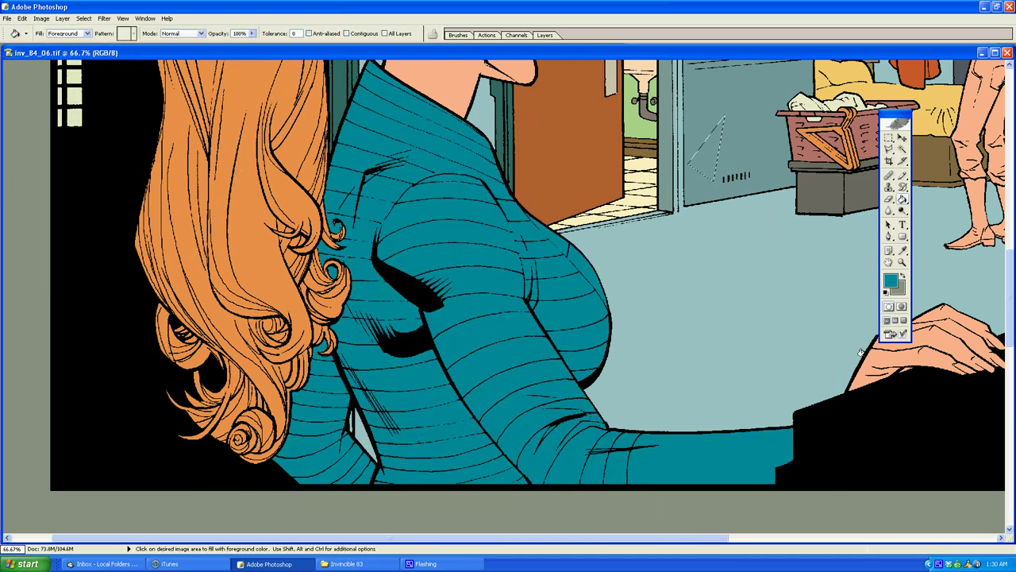
{"action": "left_click", "coordinate": [877, 354], "text": "alt"}
{"action": "left_click", "coordinate": [902, 262]}
{"action": "left_click", "coordinate": [563, 270]}
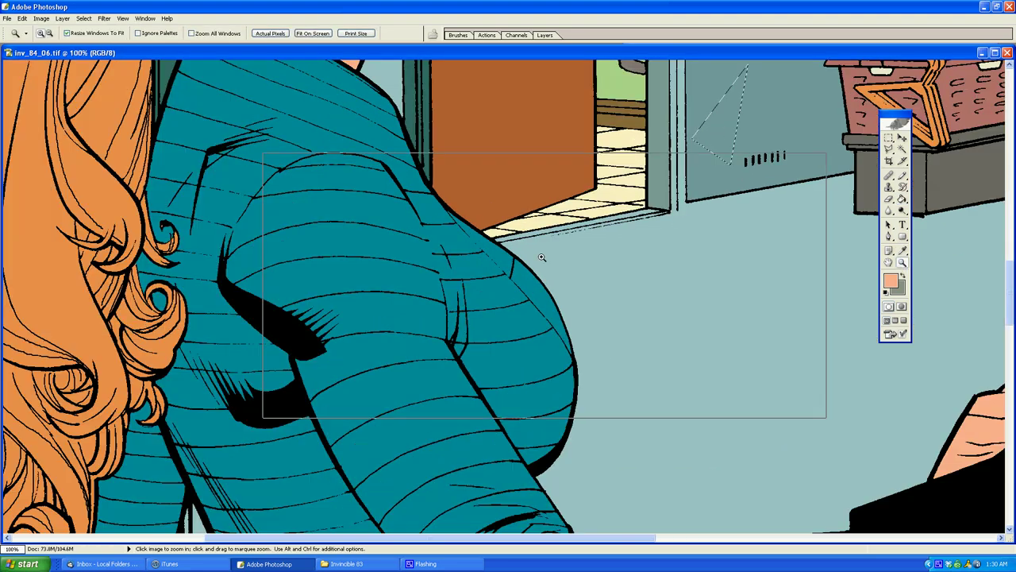
{"action": "left_click", "coordinate": [542, 257]}
{"action": "key", "text": "l"}
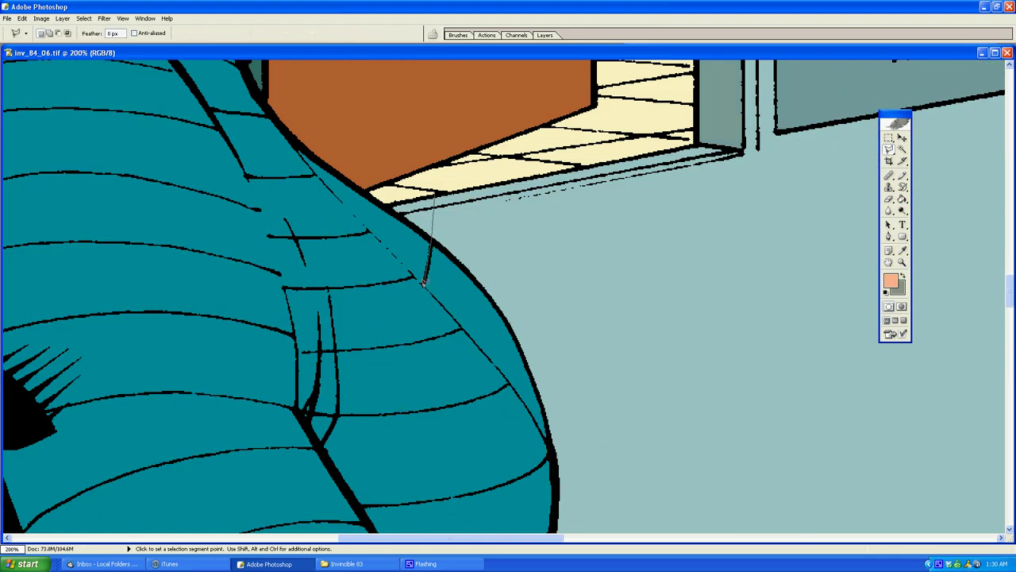
{"action": "left_click", "coordinate": [423, 284]}
{"action": "left_click", "coordinate": [291, 119]}
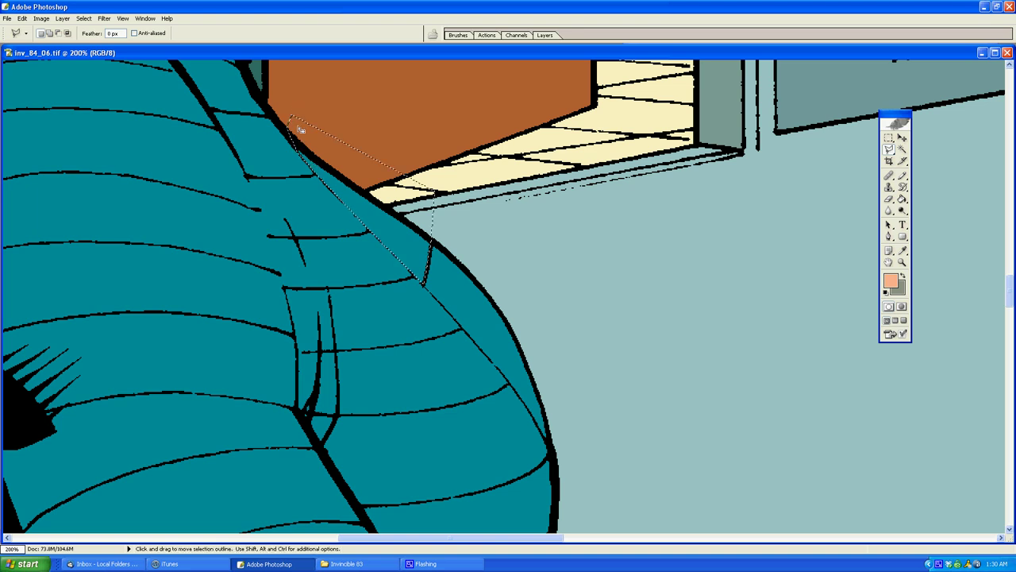
{"action": "key", "text": "g"}
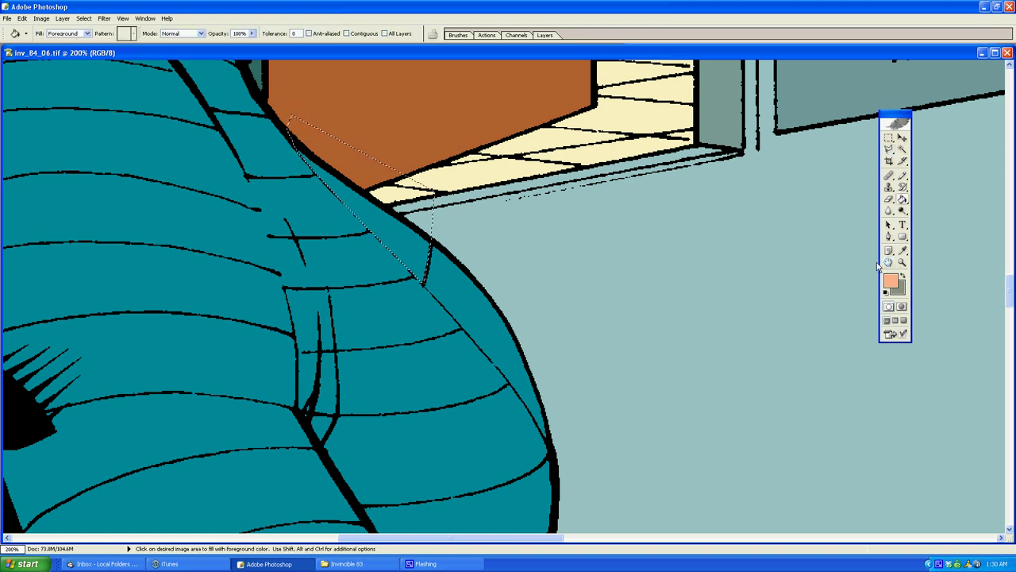
{"action": "left_click", "coordinate": [409, 248]}
{"action": "key", "text": "ctrl+d"}
Step: Lasso the narrow strip of undershirt along the front curve of the woman's bust, below the skin sliver
{"action": "key", "text": "l"}
{"action": "left_click", "coordinate": [495, 210]}
{"action": "left_click", "coordinate": [431, 215]}
{"action": "left_click", "coordinate": [411, 233]}
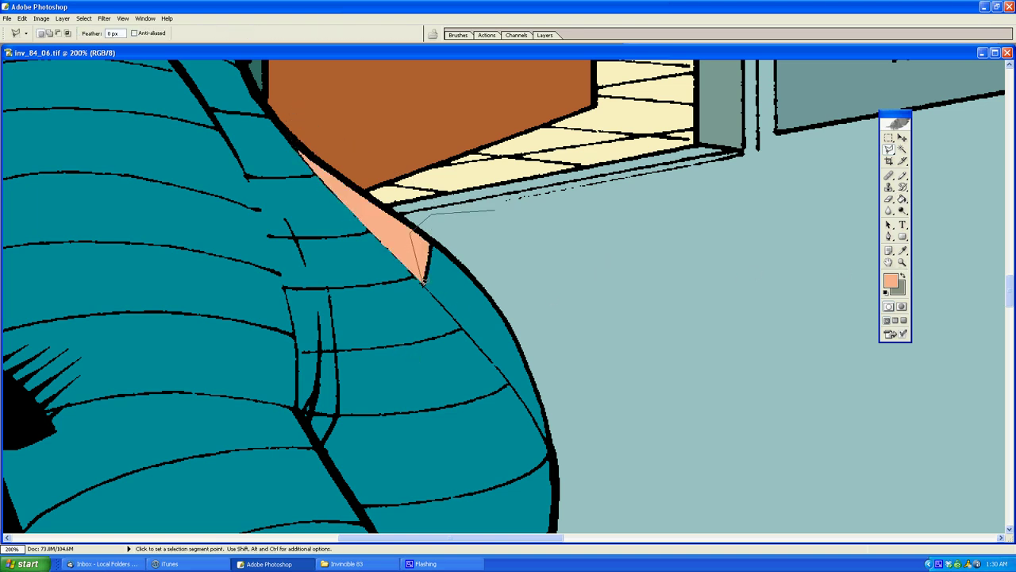
{"action": "left_click", "coordinate": [423, 282]}
{"action": "left_click", "coordinate": [507, 373]}
{"action": "left_click", "coordinate": [551, 446]}
{"action": "double_click", "coordinate": [597, 262]}
Step: Fill the undershirt strip with the pale gray sampled from the woman's tank top in the lower panel, and drop the selection
{"action": "left_click", "coordinate": [901, 262]}
{"action": "left_click", "coordinate": [491, 320], "text": "alt"}
{"action": "left_click", "coordinate": [510, 349], "text": "alt"}
{"action": "left_click", "coordinate": [510, 357], "text": "alt"}
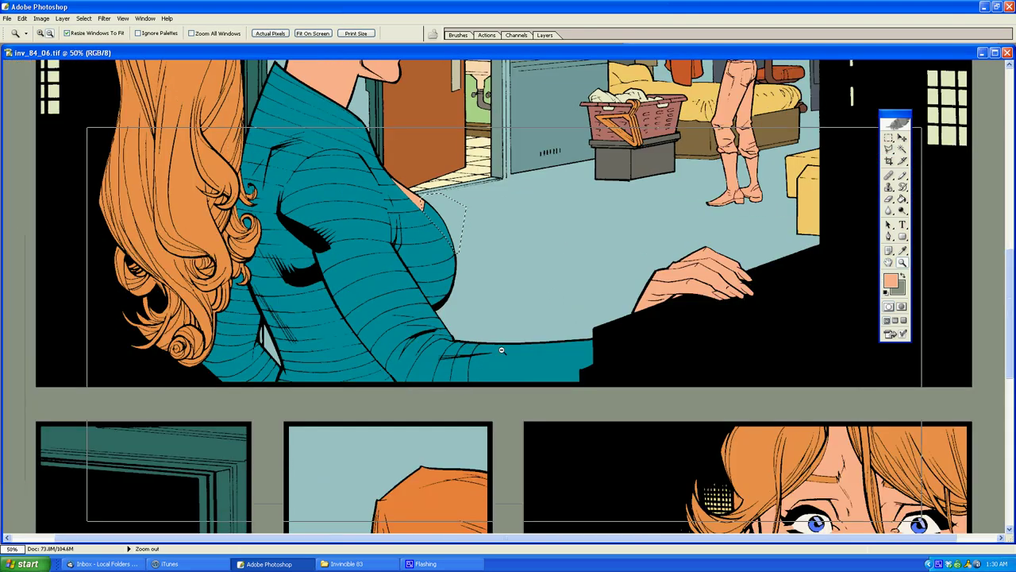
{"action": "left_click", "coordinate": [500, 350], "text": "alt"}
{"action": "left_click", "coordinate": [488, 347], "text": "alt"}
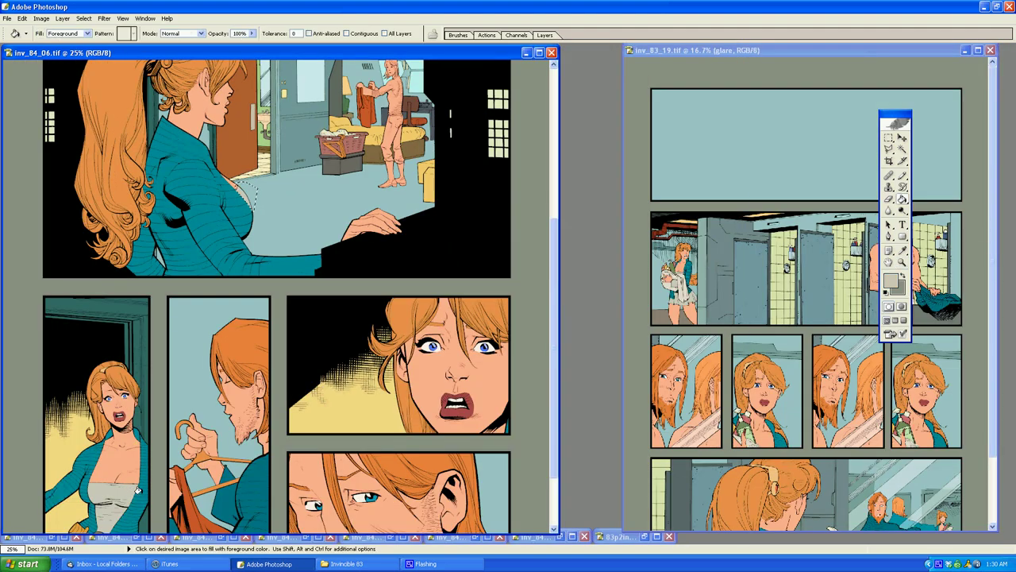
{"action": "key", "text": "l"}
{"action": "left_click", "coordinate": [355, 266]}
Step: Sample a dark red from the page, lasso the farthest fingernail on the woman's resting hand, fill it and deselect
{"action": "key", "text": "g"}
{"action": "left_click", "coordinate": [343, 144], "text": "alt"}
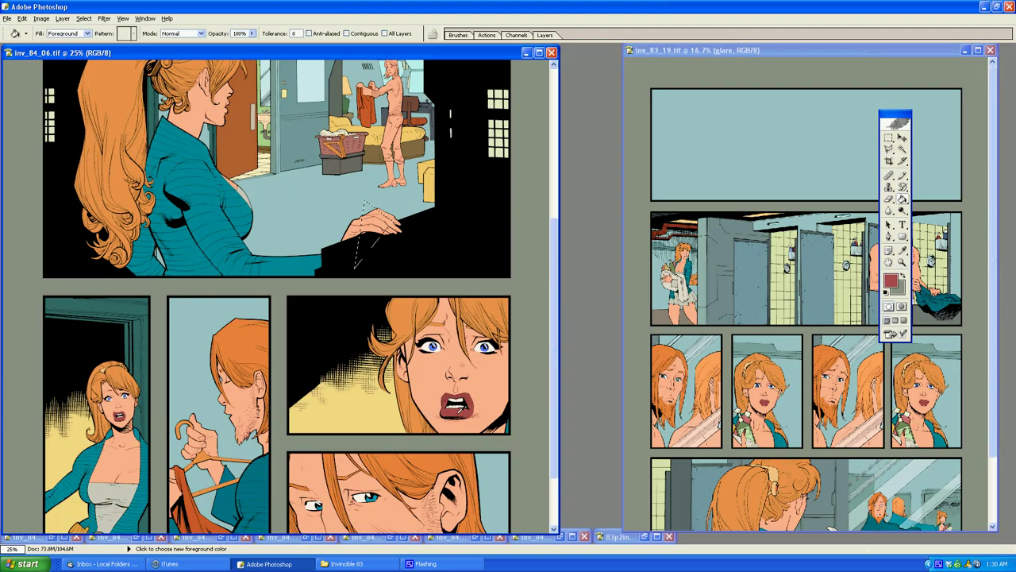
{"action": "left_click", "coordinate": [901, 261]}
{"action": "left_click", "coordinate": [377, 254]}
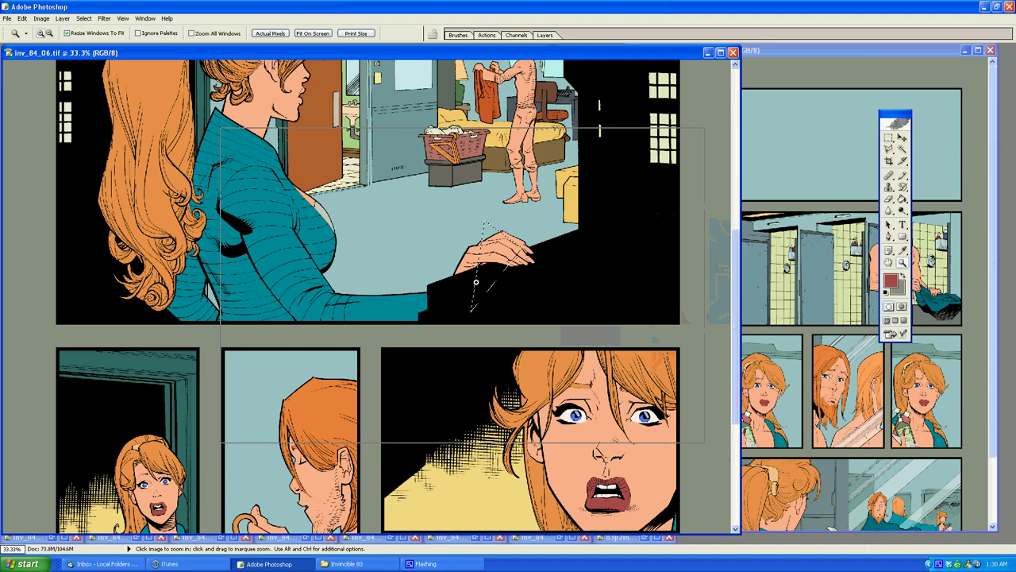
{"action": "left_click", "coordinate": [508, 286]}
{"action": "left_click", "coordinate": [554, 283]}
{"action": "left_click", "coordinate": [633, 274]}
{"action": "left_click", "coordinate": [513, 287]}
{"action": "key", "text": "l"}
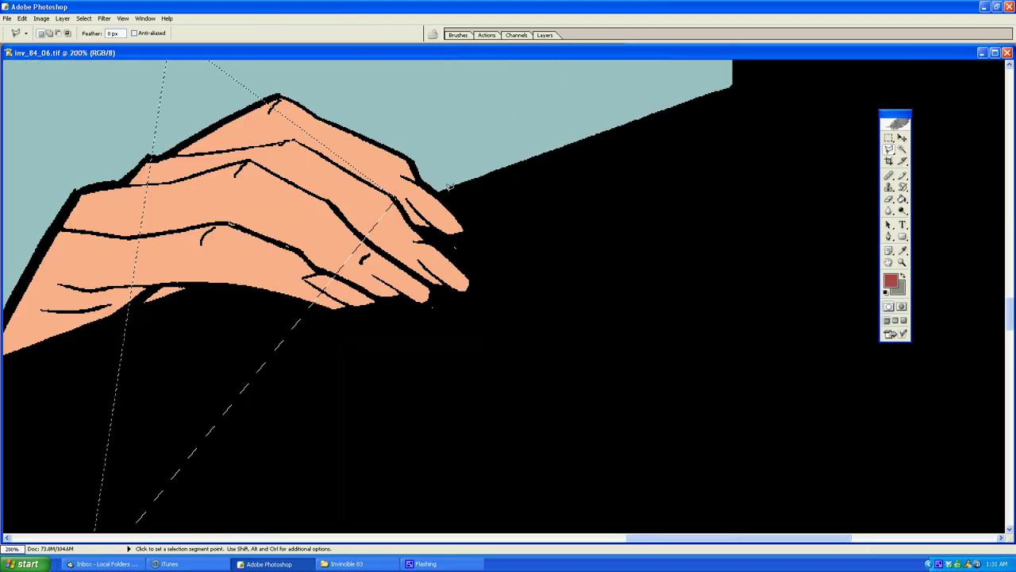
{"action": "left_click", "coordinate": [419, 183]}
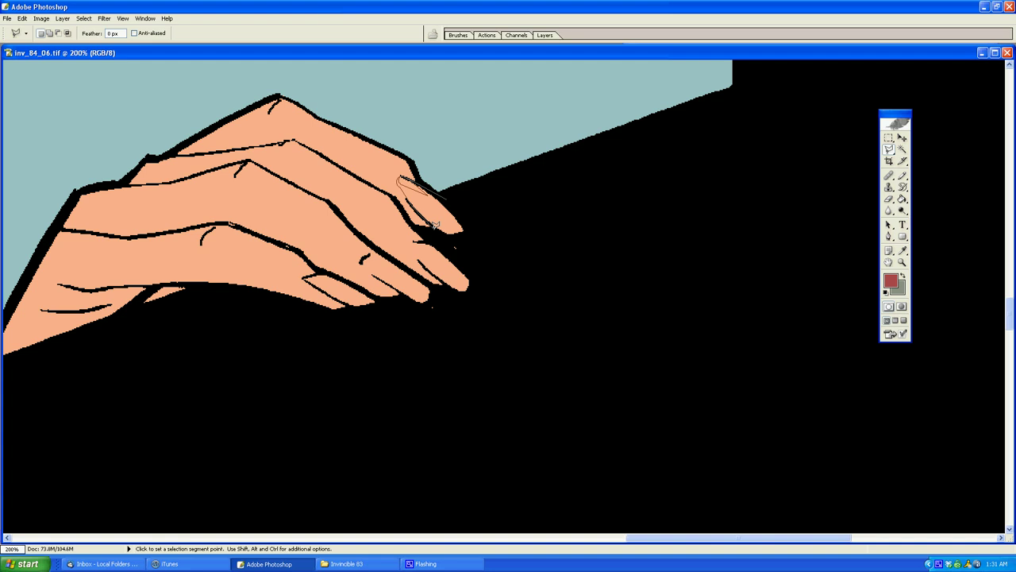
{"action": "key", "text": "Return"}
{"action": "key", "text": "alt+BackSpace"}
{"action": "key", "text": "ctrl+d"}
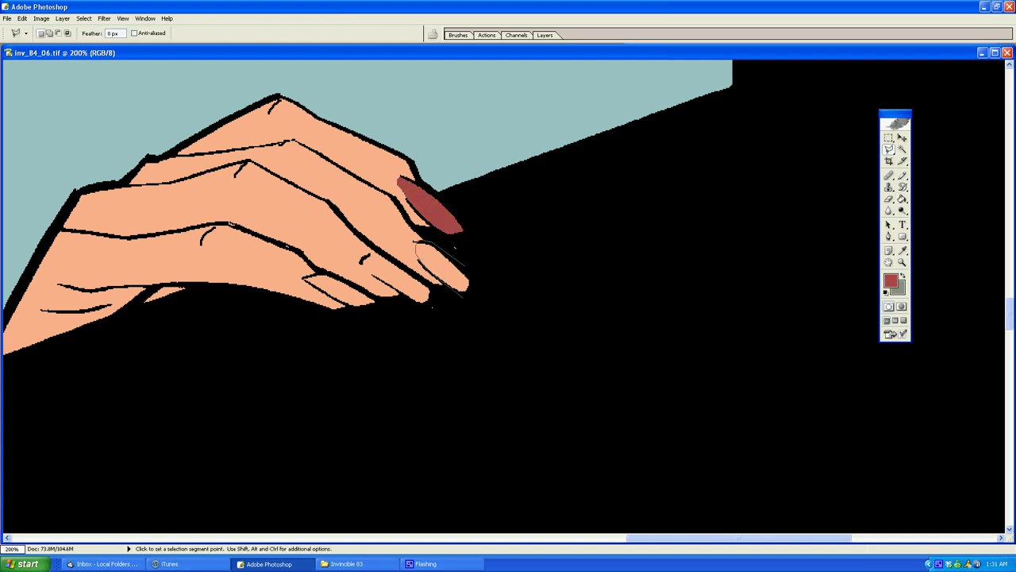
Step: Fill the second-farthest fingernail on the resting hand with the dark red, and lasso and fill the third one the same way
{"action": "key", "text": "Return"}
{"action": "key", "text": "alt+BackSpace"}
{"action": "key", "text": "ctrl+d"}
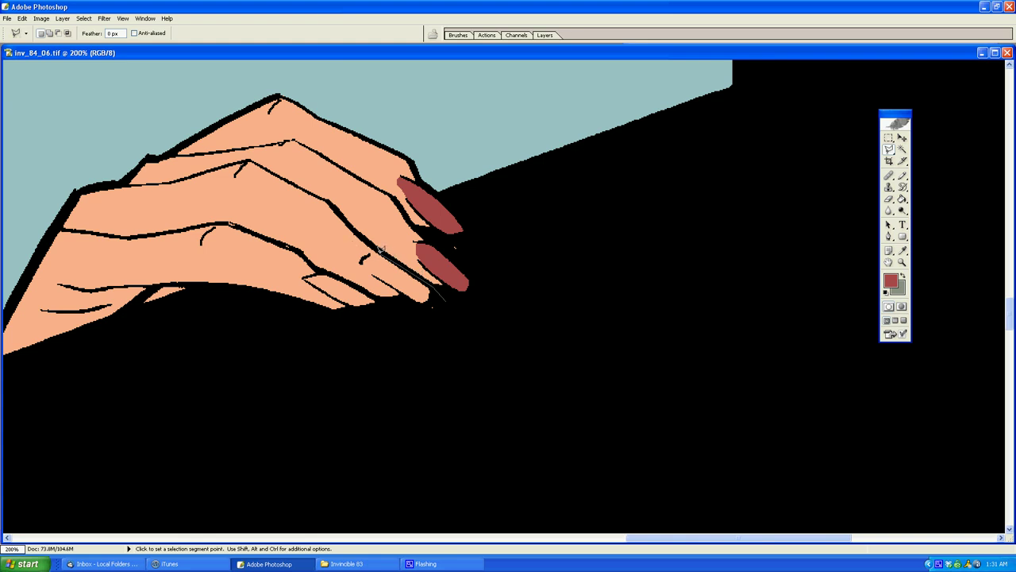
{"action": "left_click", "coordinate": [429, 298]}
{"action": "left_click", "coordinate": [528, 389]}
{"action": "left_click", "coordinate": [363, 259]}
{"action": "key", "text": "alt+BackSpace"}
{"action": "key", "text": "ctrl+d"}
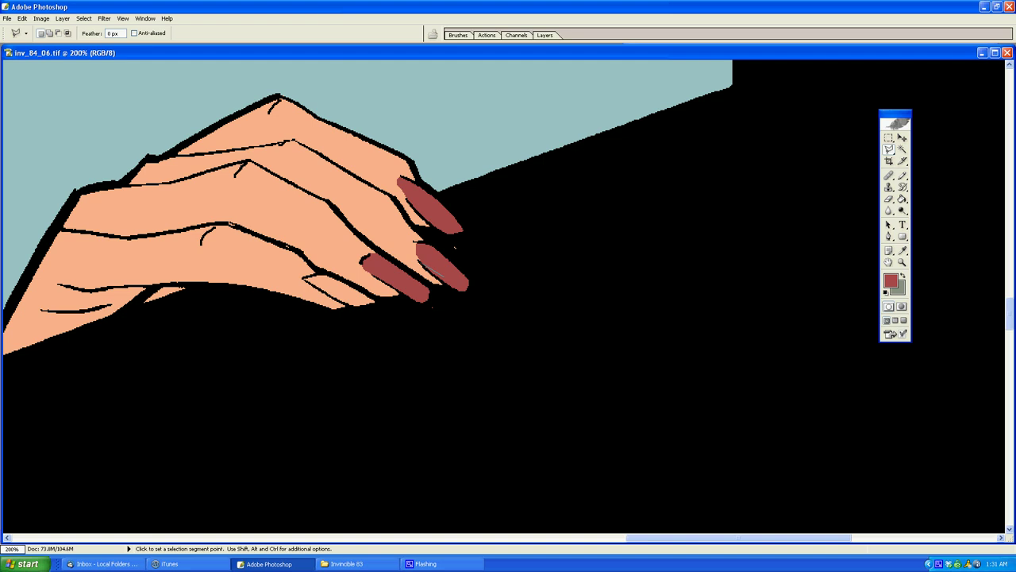
Step: Lasso the uncolored base of the second-farthest fingernail and fill it with the dark red
{"action": "double_click", "coordinate": [467, 264]}
{"action": "key", "text": "g"}
{"action": "left_click", "coordinate": [418, 251]}
{"action": "key", "text": "l"}
Step: Lasso the nearest fingernail on the resting hand, fill it with the dark red and drop the selection
{"action": "left_click", "coordinate": [387, 305]}
{"action": "left_click", "coordinate": [304, 275]}
{"action": "left_click", "coordinate": [376, 319]}
{"action": "double_click", "coordinate": [402, 340]}
{"action": "key", "text": "g"}
{"action": "left_click", "coordinate": [374, 214]}
{"action": "key", "text": "l"}
{"action": "left_click", "coordinate": [583, 334]}
{"action": "left_click", "coordinate": [583, 274]}
{"action": "left_click", "coordinate": [534, 264]}
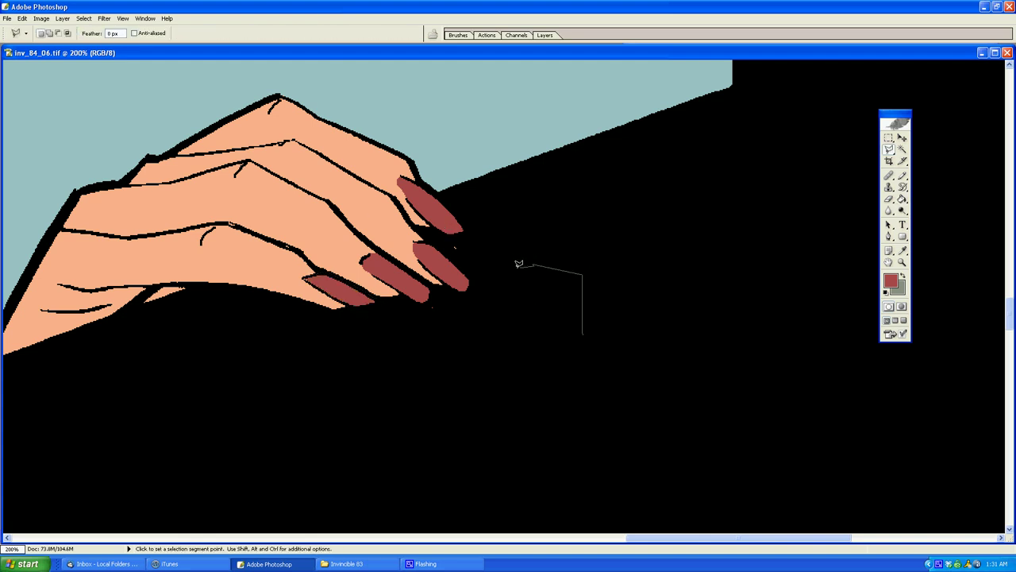
{"action": "double_click", "coordinate": [363, 261]}
{"action": "left_click", "coordinate": [303, 276]}
{"action": "left_click", "coordinate": [598, 249]}
{"action": "left_click", "coordinate": [637, 251]}
{"action": "double_click", "coordinate": [652, 302]}
Step: Lasso the ponytailed woman's lips in profile and fill them with the same dark red
{"action": "key", "text": "z"}
{"action": "left_click", "coordinate": [583, 247], "text": "alt"}
{"action": "left_click", "coordinate": [429, 217], "text": "alt"}
{"action": "left_click", "coordinate": [434, 244], "text": "alt"}
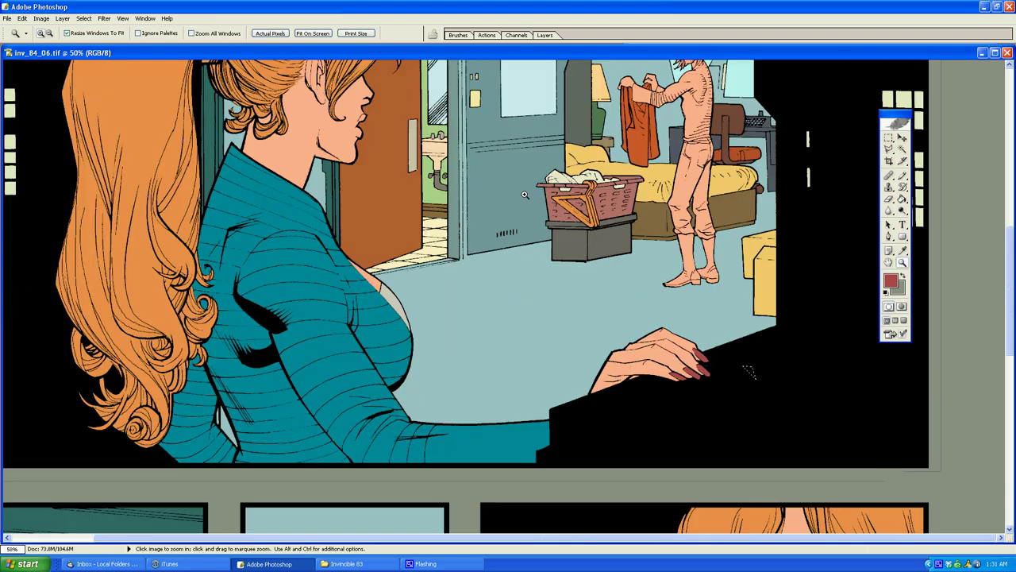
{"action": "left_click", "coordinate": [427, 194]}
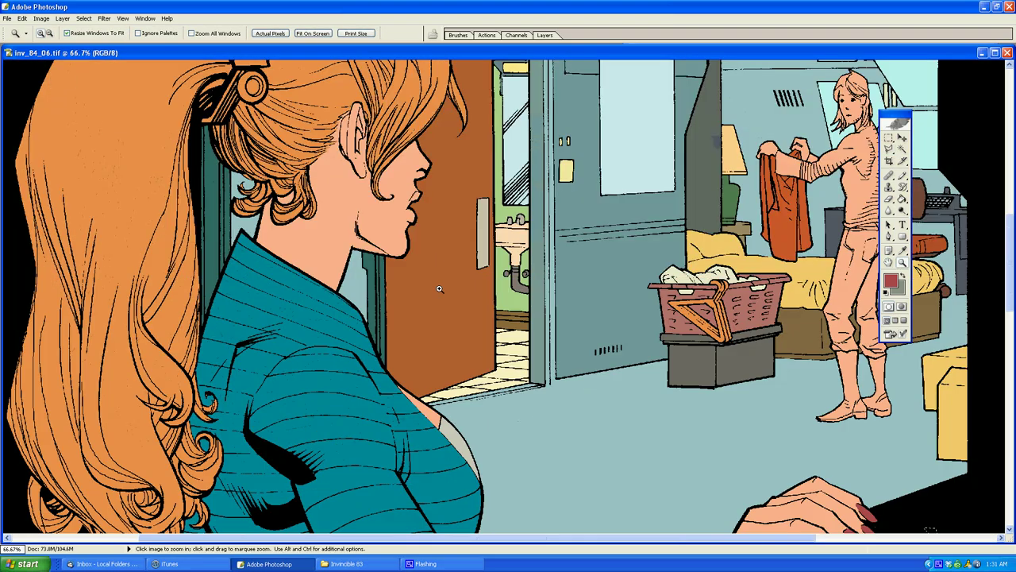
{"action": "left_click", "coordinate": [433, 189]}
{"action": "left_click", "coordinate": [442, 179]}
{"action": "key", "text": "l"}
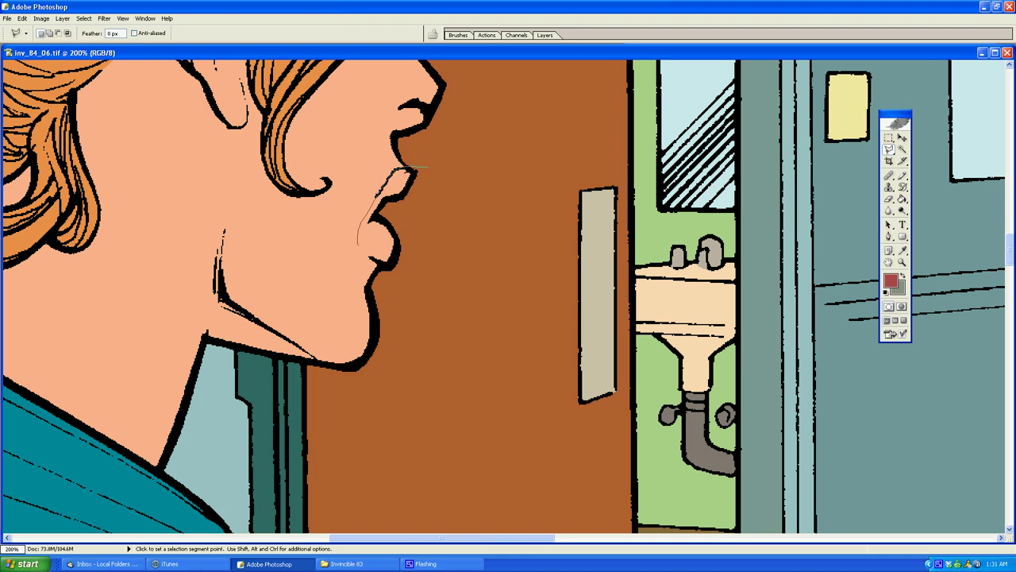
{"action": "left_click_drag", "start_coordinate": [439, 225], "coordinate": [442, 217]}
{"action": "key", "text": "g"}
{"action": "left_click", "coordinate": [384, 238]}
{"action": "key", "text": "l"}
{"action": "left_click", "coordinate": [586, 291]}
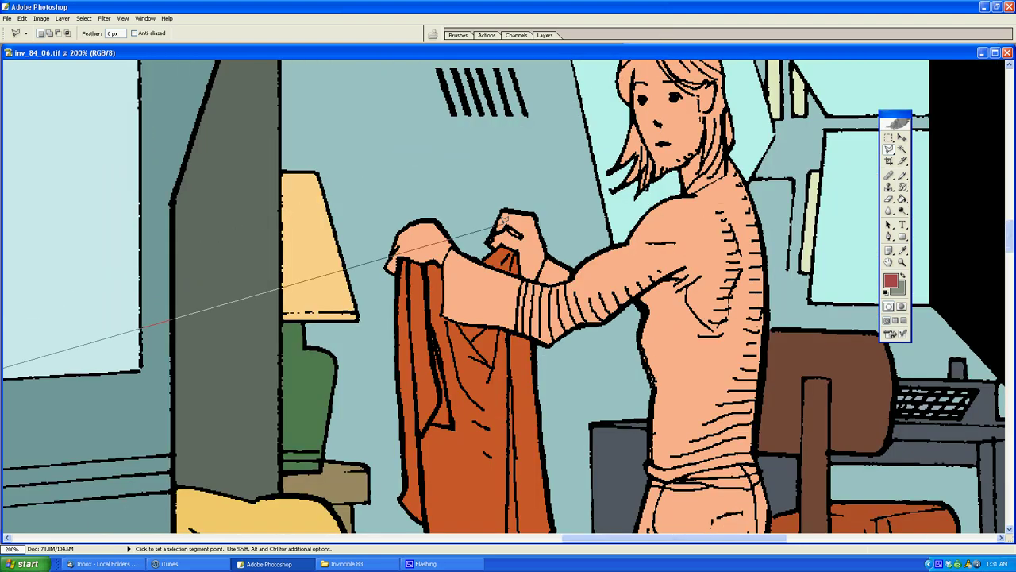
{"action": "left_click", "coordinate": [482, 230]}
{"action": "key", "text": "Escape"}
Step: Lasso the background figure's clothed body from the neck down to the boots, leaving out the head and hands
{"action": "left_click", "coordinate": [544, 261]}
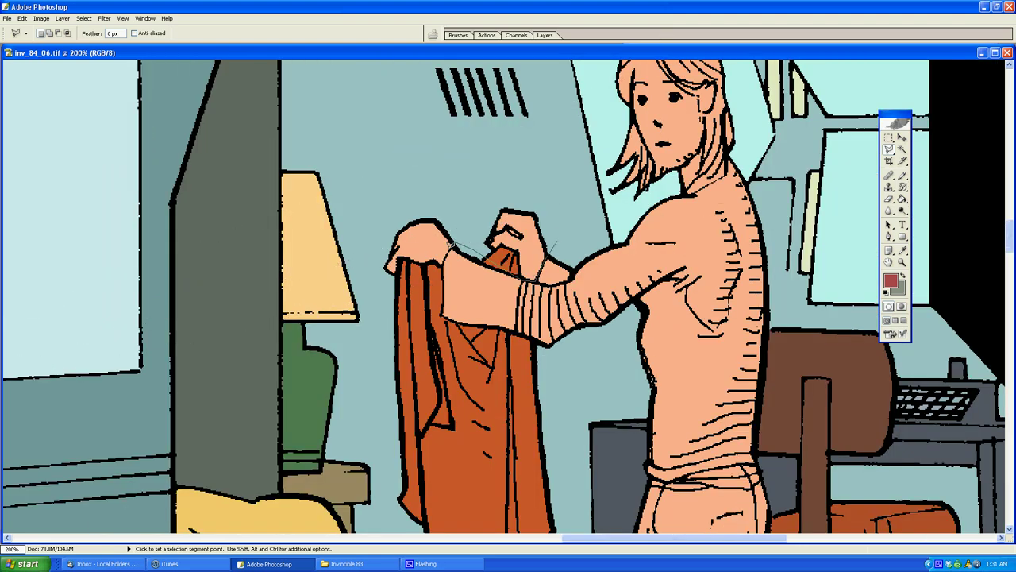
{"action": "left_click", "coordinate": [527, 508]}
{"action": "left_click", "coordinate": [494, 362]}
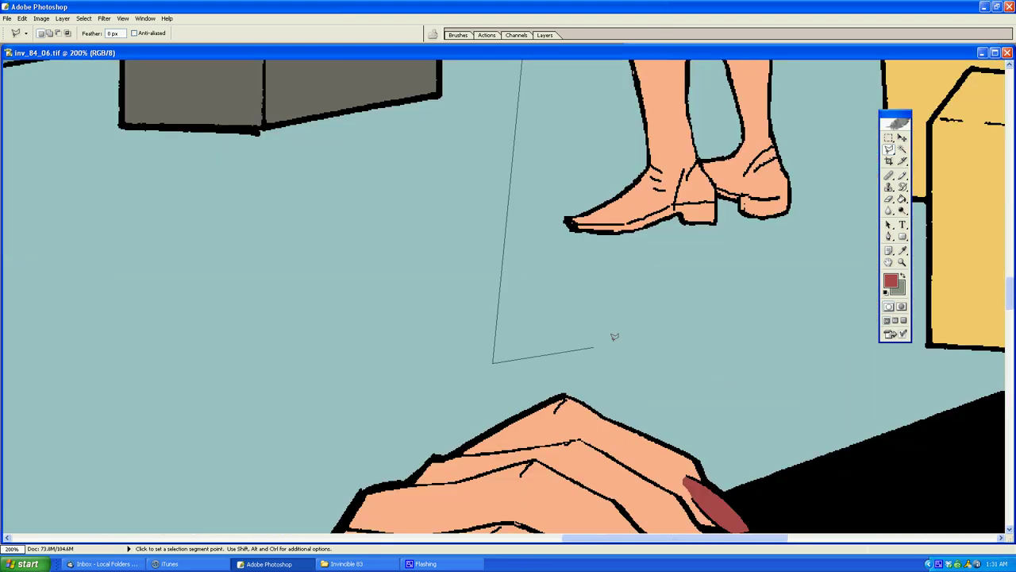
{"action": "left_click", "coordinate": [874, 260]}
{"action": "scroll", "coordinate": [826, 100], "scroll_direction": "up", "scroll_amount": 5}
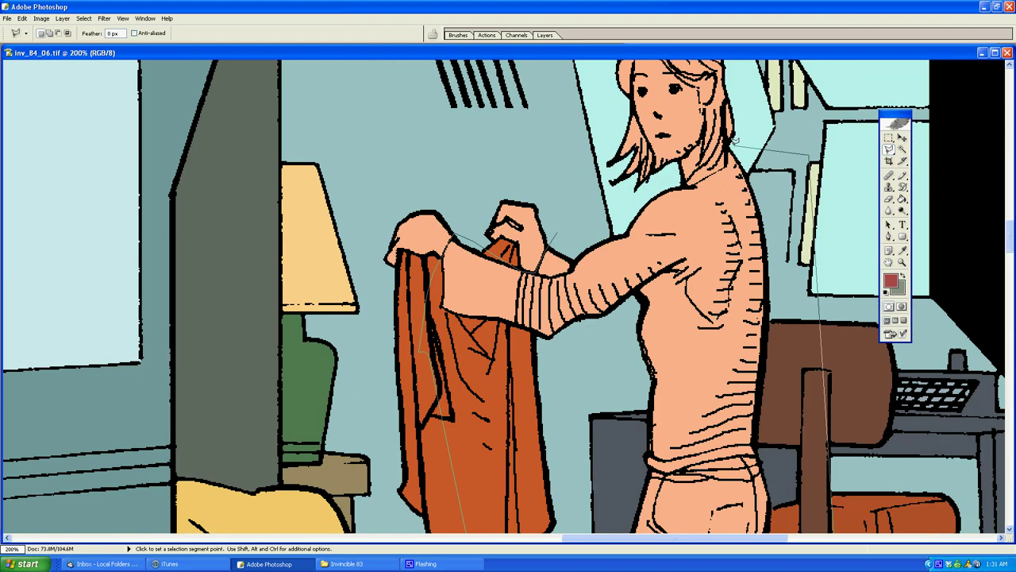
{"action": "double_click", "coordinate": [656, 186]}
Step: Fill the background figure's selected clothing with dark teal and drop the selection
{"action": "left_click", "coordinate": [902, 263]}
{"action": "left_click", "coordinate": [703, 308], "text": "alt"}
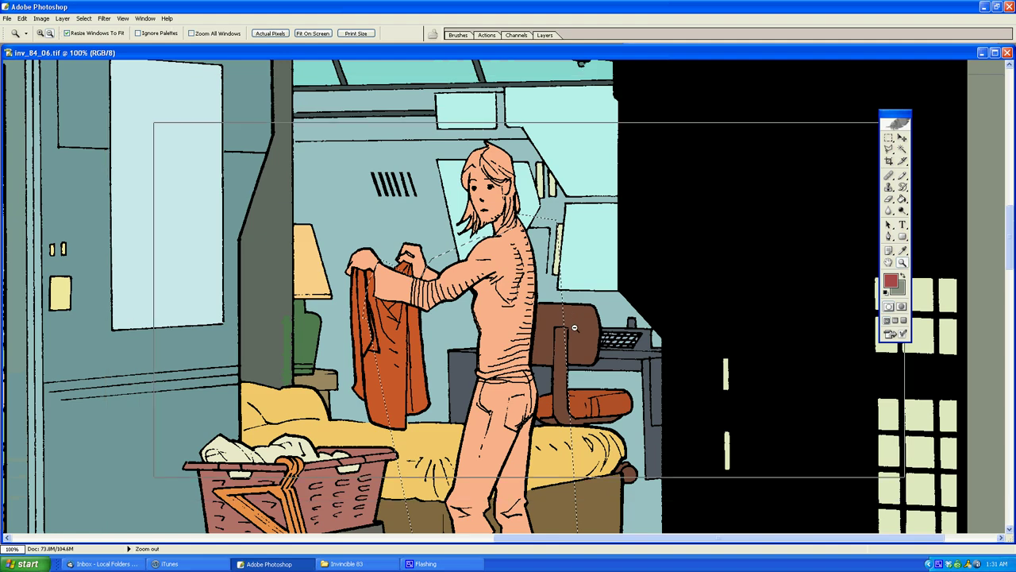
{"action": "left_click", "coordinate": [574, 327], "text": "alt"}
{"action": "left_click", "coordinate": [560, 327], "text": "alt"}
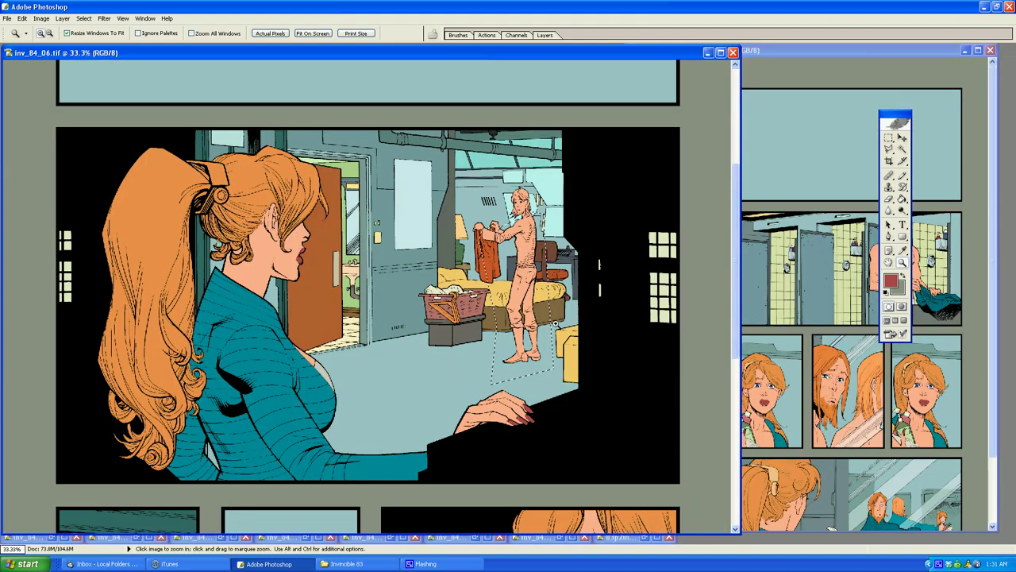
{"action": "key", "text": "g"}
{"action": "left_click", "coordinate": [543, 258]}
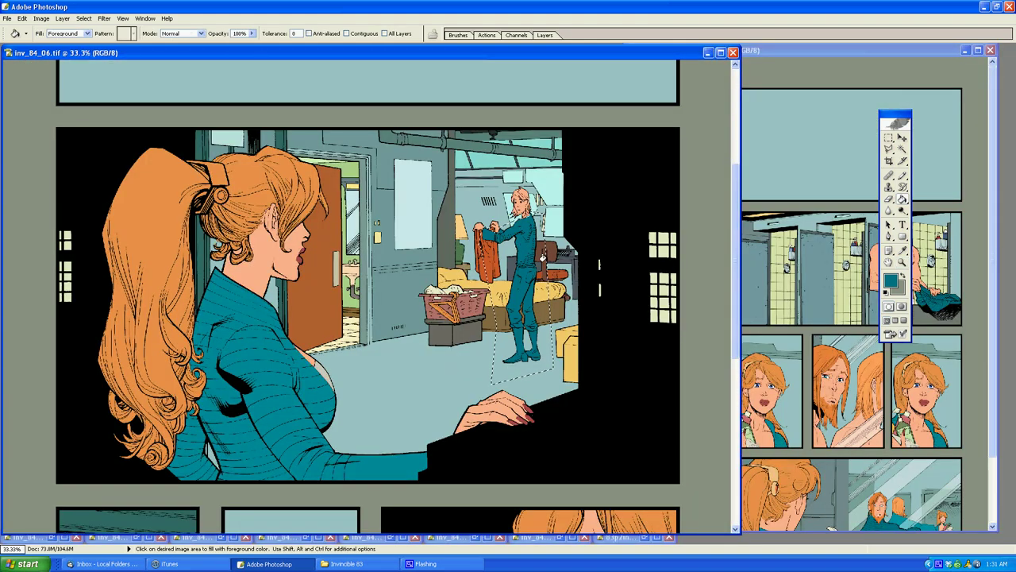
{"action": "key", "text": "l"}
{"action": "left_click", "coordinate": [555, 236]}
Step: Lasso the background figure's trousers and boots, following the hem of the sweater at the waist
{"action": "left_click", "coordinate": [902, 261]}
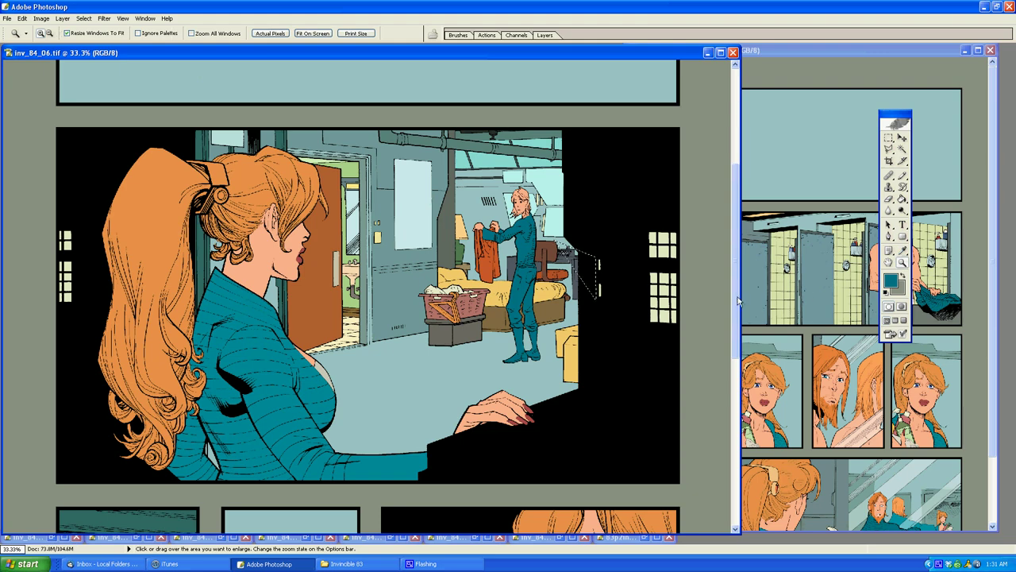
{"action": "left_click", "coordinate": [550, 295]}
{"action": "left_click", "coordinate": [548, 282]}
{"action": "left_click", "coordinate": [677, 263]}
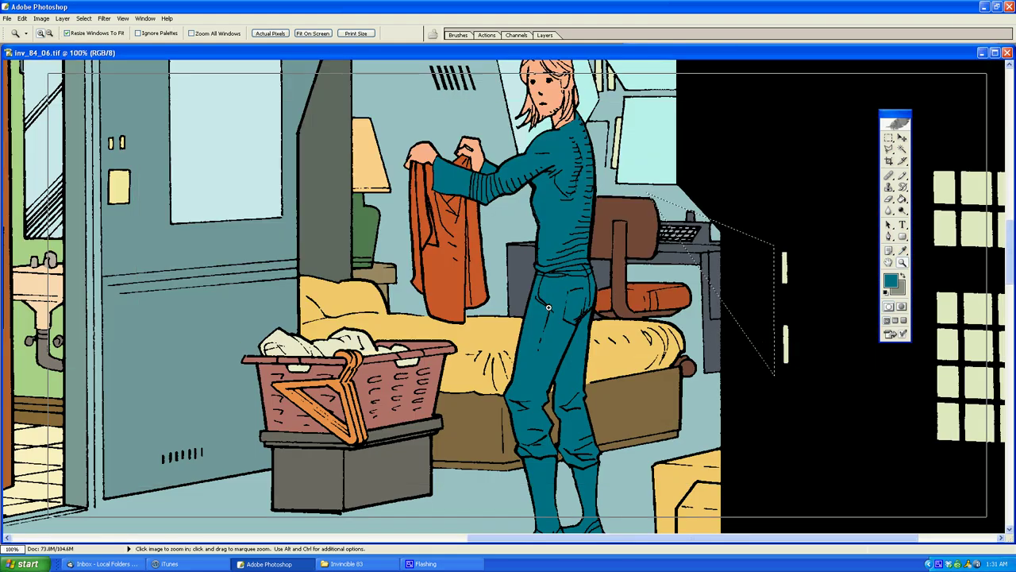
{"action": "left_click", "coordinate": [611, 288]}
{"action": "key", "text": "l"}
{"action": "left_click", "coordinate": [481, 254]}
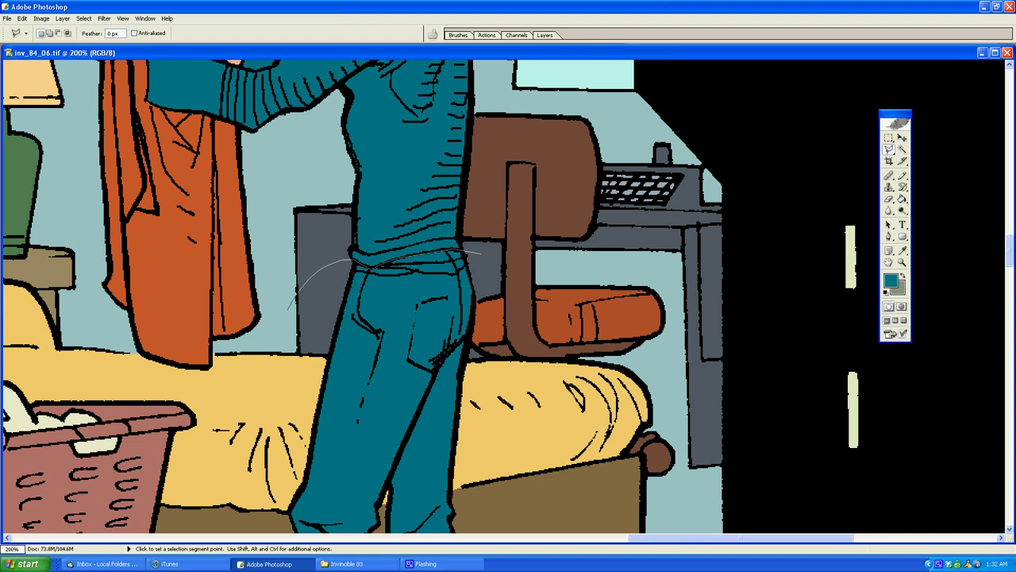
{"action": "left_click", "coordinate": [287, 310]}
{"action": "scroll", "coordinate": [278, 317], "scroll_direction": "down", "scroll_amount": 4}
{"action": "left_click", "coordinate": [165, 373]}
{"action": "scroll", "coordinate": [165, 373], "scroll_direction": "down", "scroll_amount": 3}
{"action": "left_click", "coordinate": [170, 429]}
{"action": "left_click", "coordinate": [578, 389]}
{"action": "scroll", "coordinate": [576, 381], "scroll_direction": "up", "scroll_amount": 5}
{"action": "left_click", "coordinate": [555, 195]}
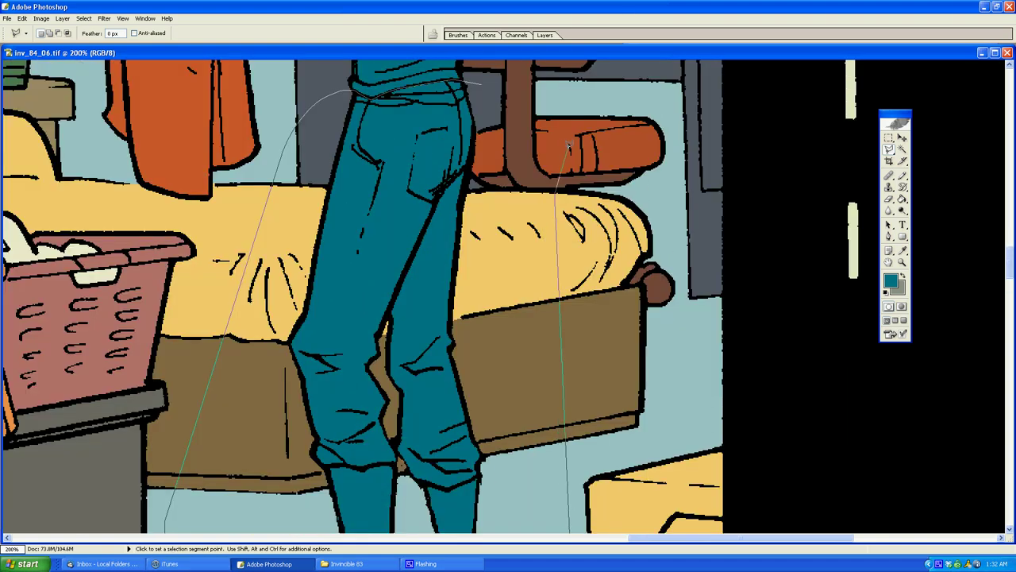
{"action": "double_click", "coordinate": [568, 145]}
Step: Set the foreground color to the gray 6D7B7E and fill the selected trousers and boots with it
{"action": "left_click", "coordinate": [890, 280]}
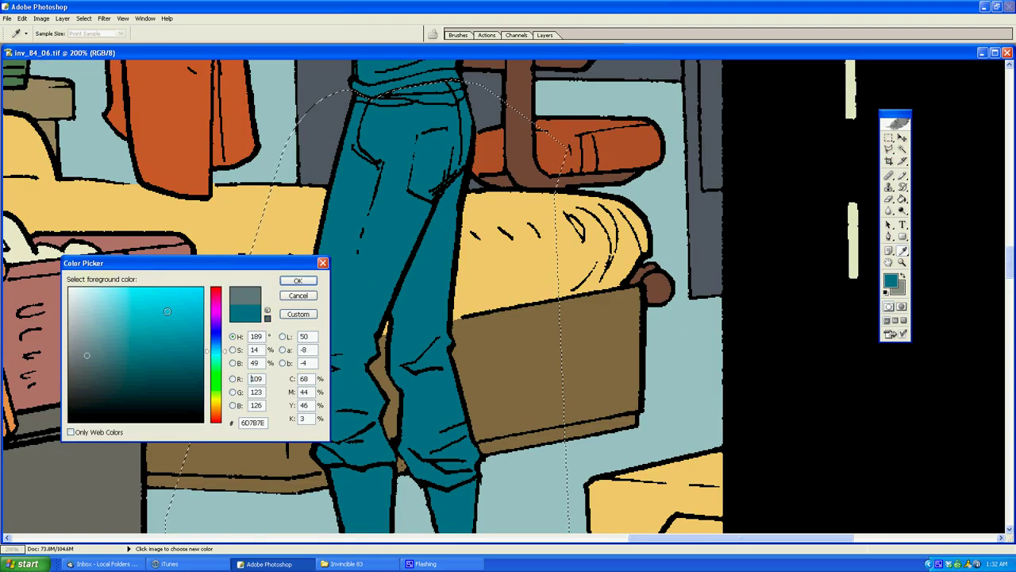
{"action": "left_click", "coordinate": [299, 280]}
{"action": "key", "text": "alt+BackSpace"}
Step: Lasso the background figure's boots below the trouser cuffs and fill them with the dark gray 363939
{"action": "scroll", "coordinate": [645, 111], "scroll_direction": "down", "scroll_amount": 4}
{"action": "left_click", "coordinate": [644, 111]}
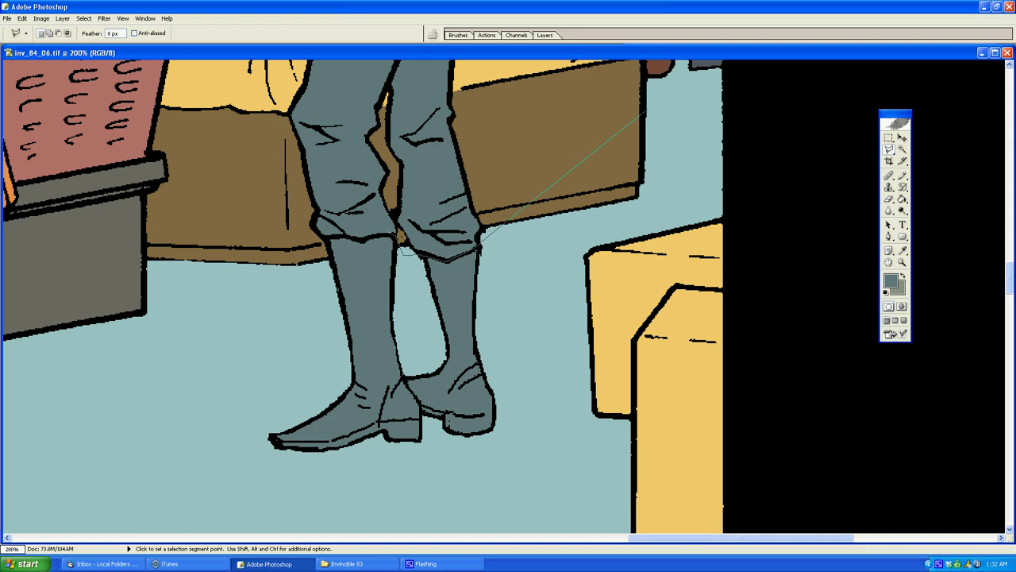
{"action": "mouse_move", "coordinate": [257, 289]}
{"action": "left_mouse_down"}
{"action": "mouse_move", "coordinate": [254, 499]}
{"action": "mouse_move", "coordinate": [582, 431]}
{"action": "mouse_move", "coordinate": [571, 332]}
{"action": "left_mouse_up"}
{"action": "left_click", "coordinate": [890, 280]}
{"action": "left_click", "coordinate": [76, 390]}
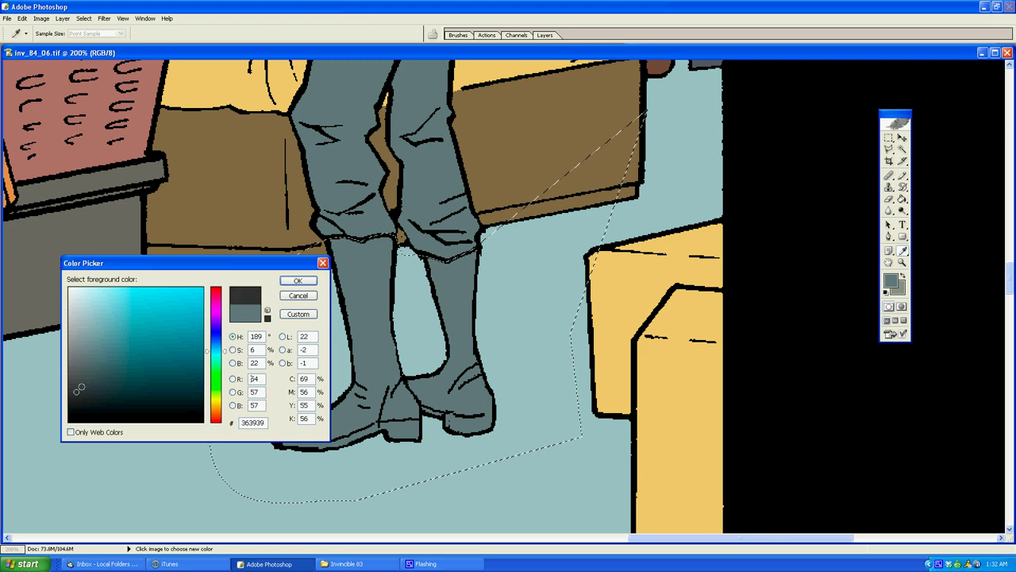
{"action": "left_click", "coordinate": [305, 282]}
{"action": "key", "text": "g"}
{"action": "left_click", "coordinate": [357, 274]}
Step: Replace the boot selection with a lasso along the back of the figure's sweater and sample the sweater's teal
{"action": "key", "text": "l"}
{"action": "left_click", "coordinate": [506, 116]}
{"action": "scroll", "coordinate": [524, 95], "scroll_direction": "up", "scroll_amount": 5}
{"action": "left_click", "coordinate": [458, 278]}
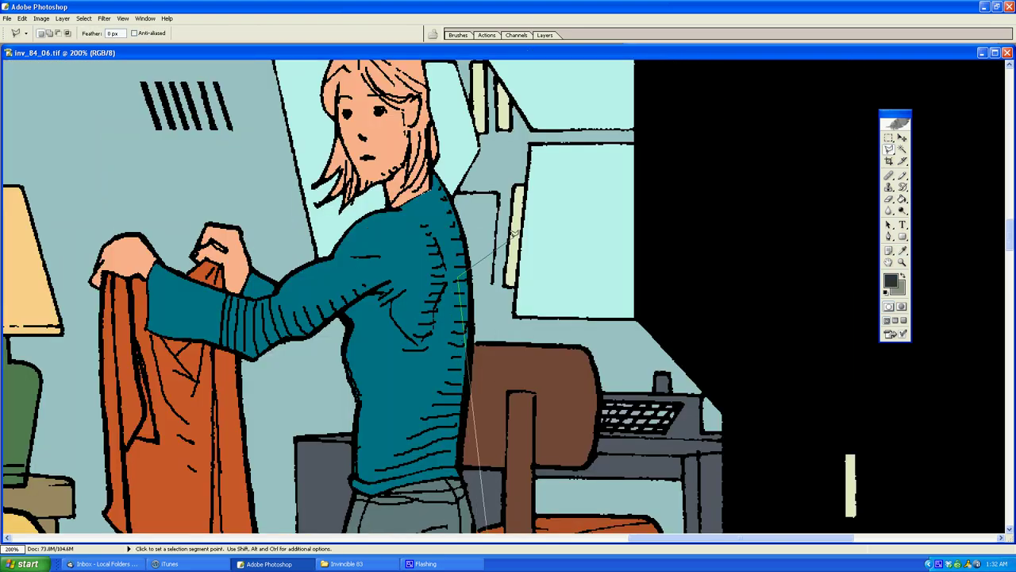
{"action": "left_click", "coordinate": [509, 237]}
{"action": "double_click", "coordinate": [446, 216]}
{"action": "key", "text": "g"}
{"action": "left_click", "coordinate": [446, 219], "text": "alt"}
Step: Lasso the background figure's hair, following the sweater's neckline and closing the outline around the head
{"action": "key", "text": "l"}
{"action": "left_click", "coordinate": [497, 164]}
{"action": "left_click", "coordinate": [491, 209]}
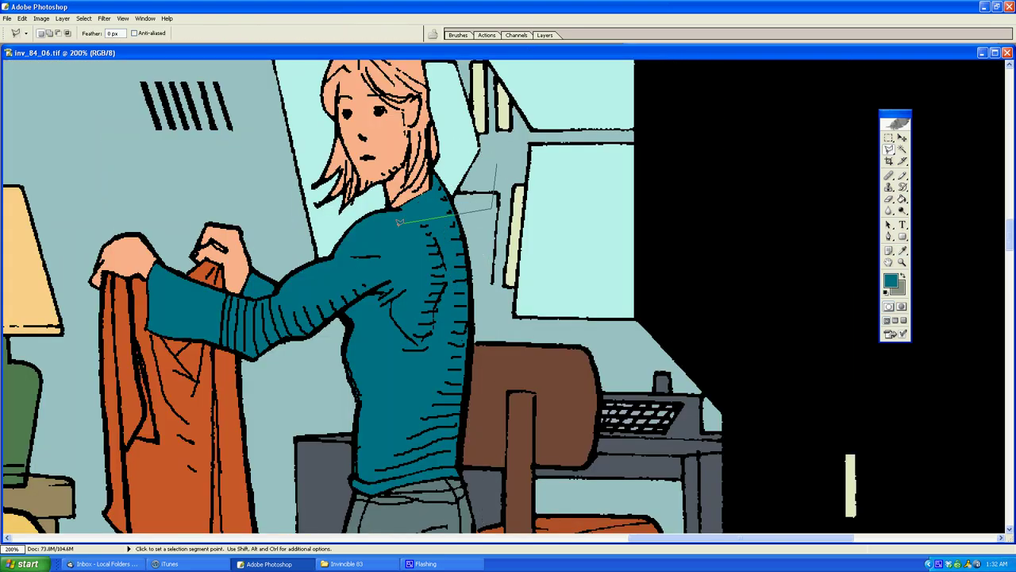
{"action": "left_click", "coordinate": [359, 252]}
{"action": "scroll", "coordinate": [420, 190], "scroll_direction": "up", "scroll_amount": 5}
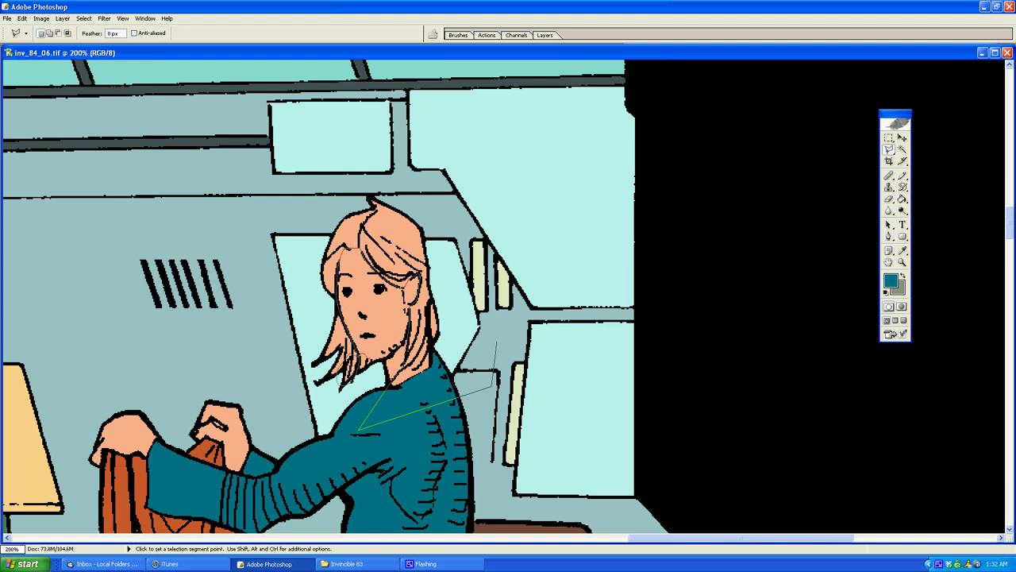
{"action": "mouse_move", "coordinate": [278, 338]}
{"action": "left_mouse_down"}
{"action": "mouse_move", "coordinate": [409, 167]}
{"action": "mouse_move", "coordinate": [477, 169]}
{"action": "left_mouse_up"}
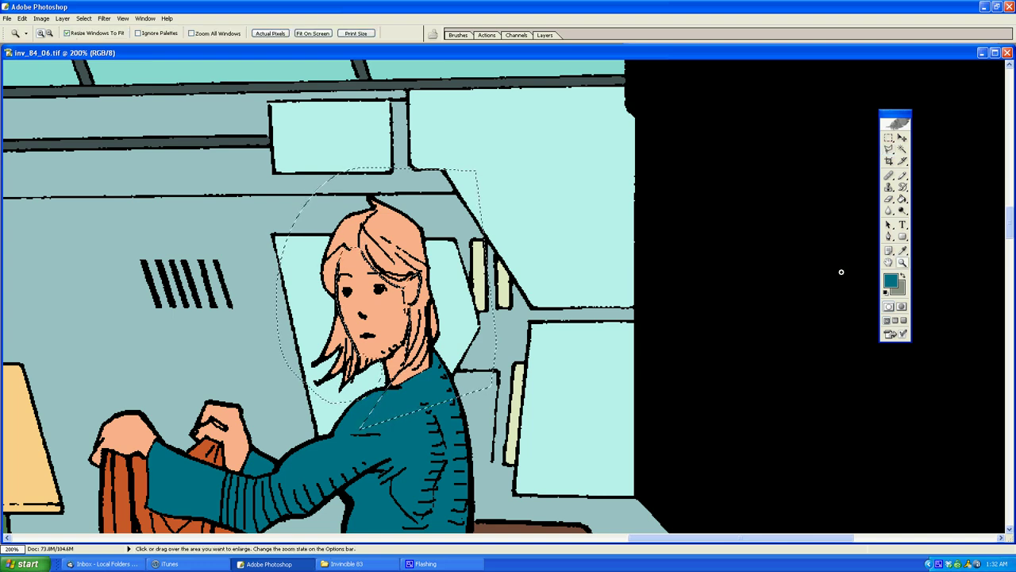
Step: Fill the background figure's hair with the orange sampled from the man's hair in the lower panel, and drop the selection
{"action": "left_click", "coordinate": [667, 342], "text": "ctrl+alt"}
{"action": "left_click", "coordinate": [498, 329], "text": "alt"}
{"action": "left_click", "coordinate": [502, 327], "text": "alt"}
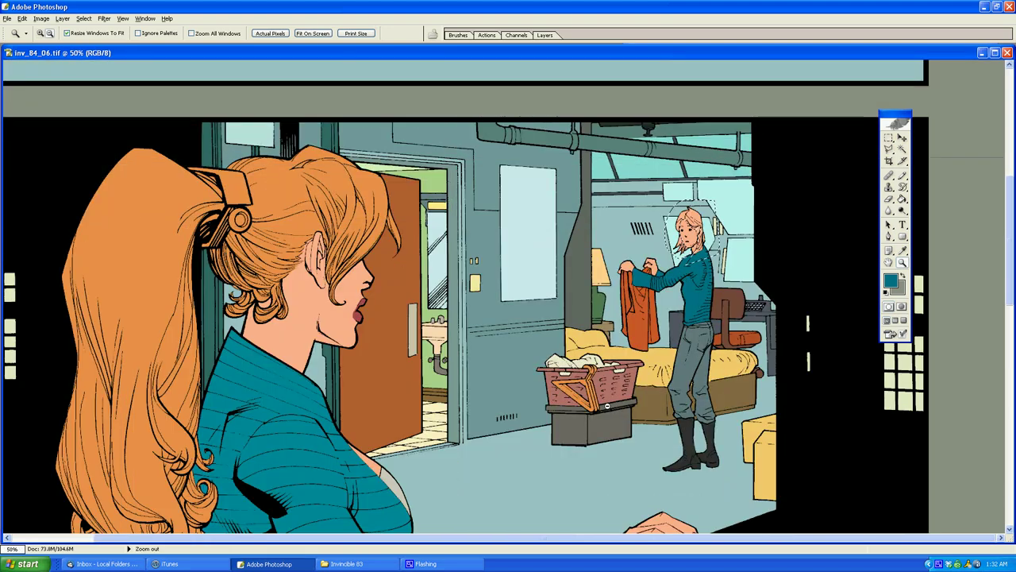
{"action": "left_click", "coordinate": [555, 304], "text": "alt"}
{"action": "left_click", "coordinate": [556, 303], "text": "alt"}
{"action": "key", "text": "g"}
{"action": "left_click", "coordinate": [236, 418], "text": "alt"}
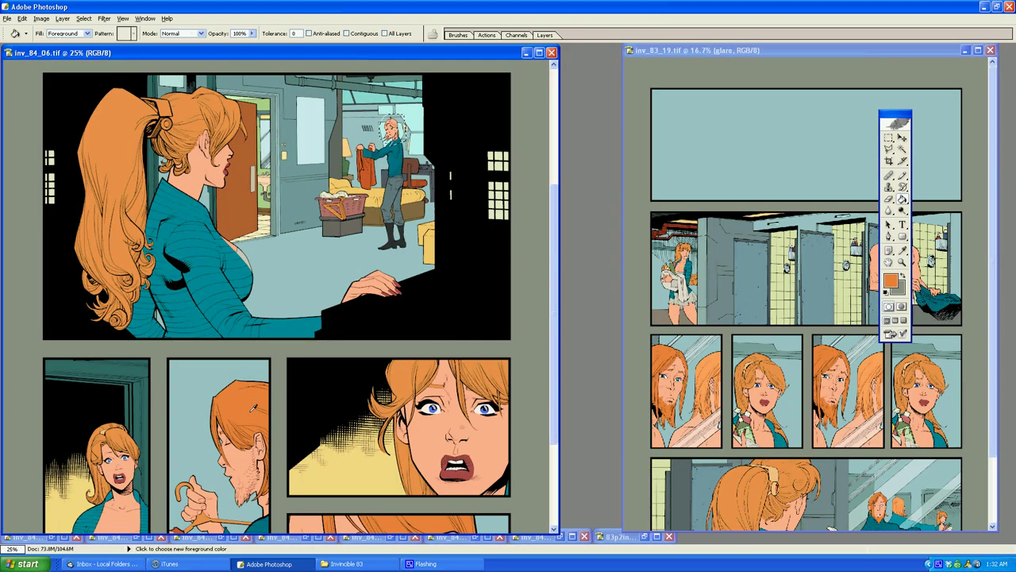
{"action": "left_click", "coordinate": [392, 133]}
{"action": "key", "text": "l"}
{"action": "mouse_move", "coordinate": [403, 248]}
{"action": "left_mouse_down"}
{"action": "mouse_move", "coordinate": [379, 292]}
{"action": "mouse_move", "coordinate": [402, 250]}
{"action": "left_mouse_up"}
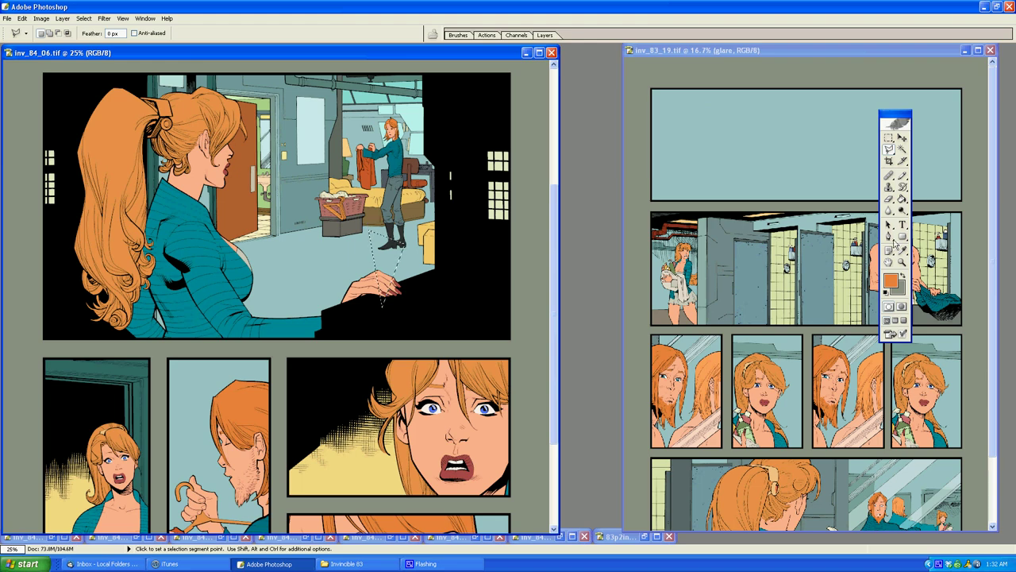
Step: Sample the pale orange from the woman's headband in the lower-row doorway panel as the foreground color
{"action": "left_click", "coordinate": [903, 263]}
{"action": "left_click", "coordinate": [356, 248]}
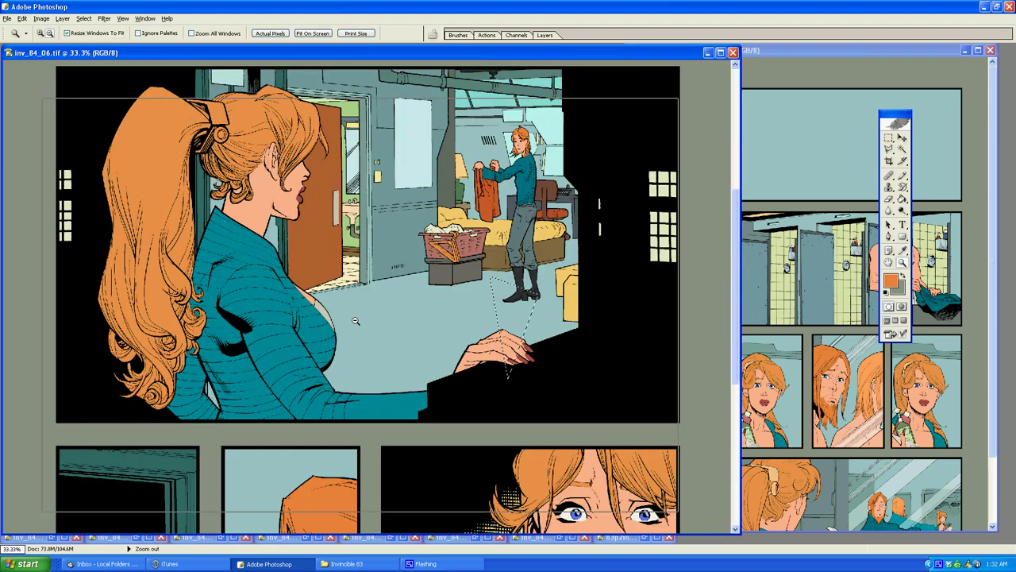
{"action": "left_click", "coordinate": [351, 317], "text": "alt"}
{"action": "left_click", "coordinate": [324, 344], "text": "alt"}
{"action": "key", "text": "g"}
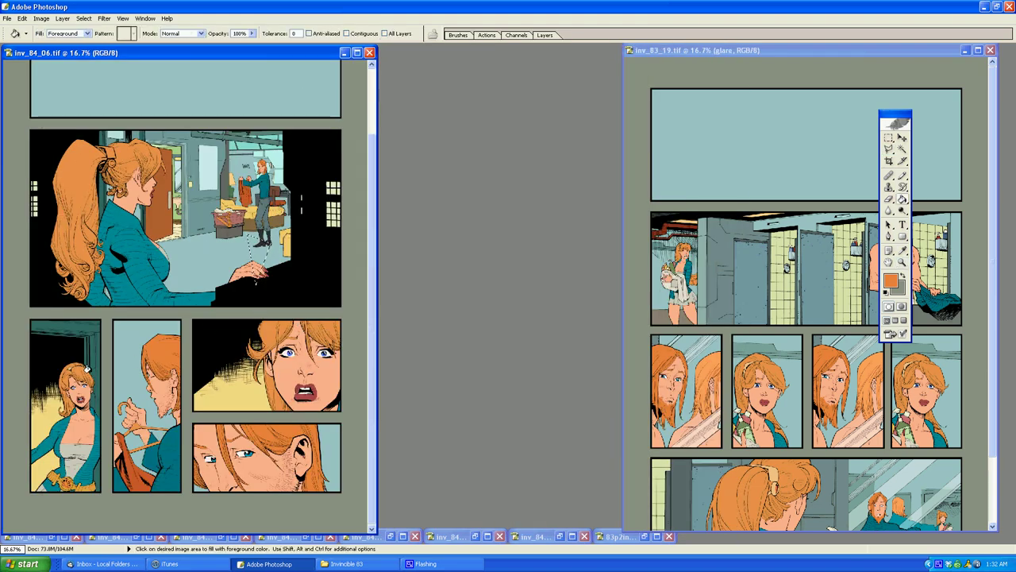
{"action": "left_click", "coordinate": [87, 368], "text": "alt"}
Step: Lasso the clip at the base of the woman's ponytail, including its upper plate, round disc and ridged lower arm
{"action": "left_click", "coordinate": [902, 263]}
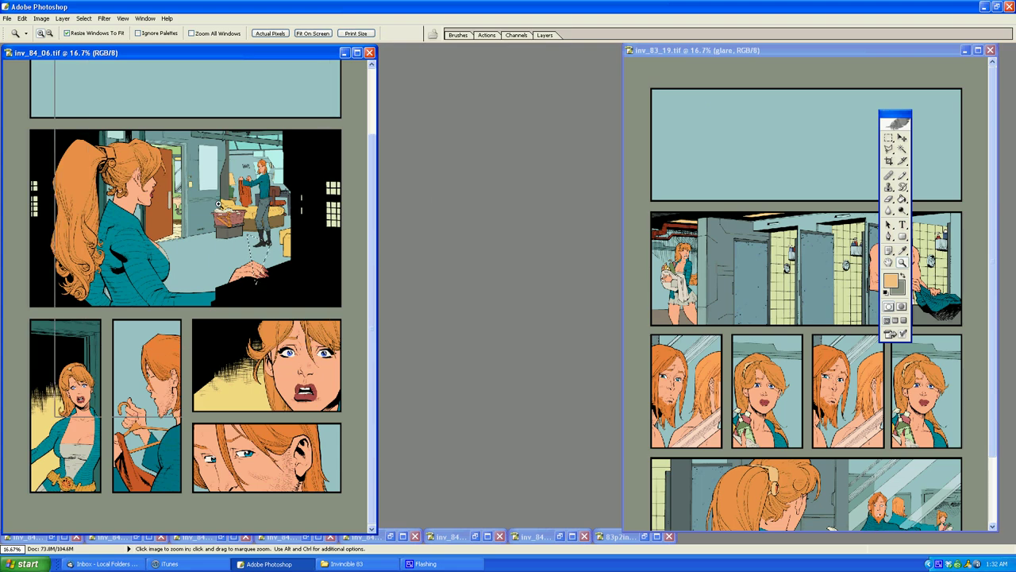
{"action": "left_click", "coordinate": [219, 205]}
{"action": "left_click", "coordinate": [305, 246]}
{"action": "left_click", "coordinate": [391, 318]}
{"action": "left_click", "coordinate": [381, 266]}
{"action": "left_click", "coordinate": [373, 211]}
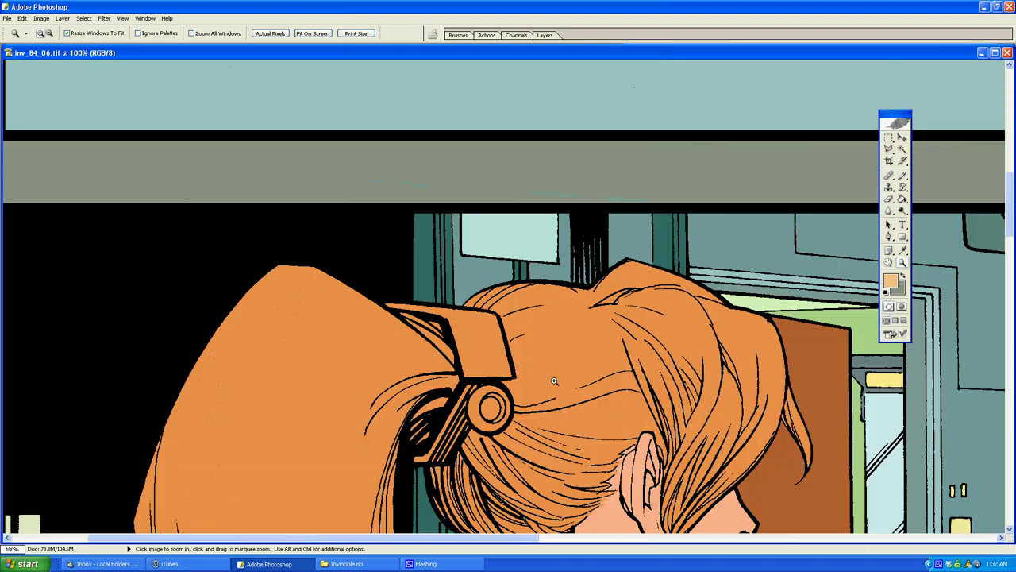
{"action": "left_click", "coordinate": [613, 395]}
{"action": "key", "text": "l"}
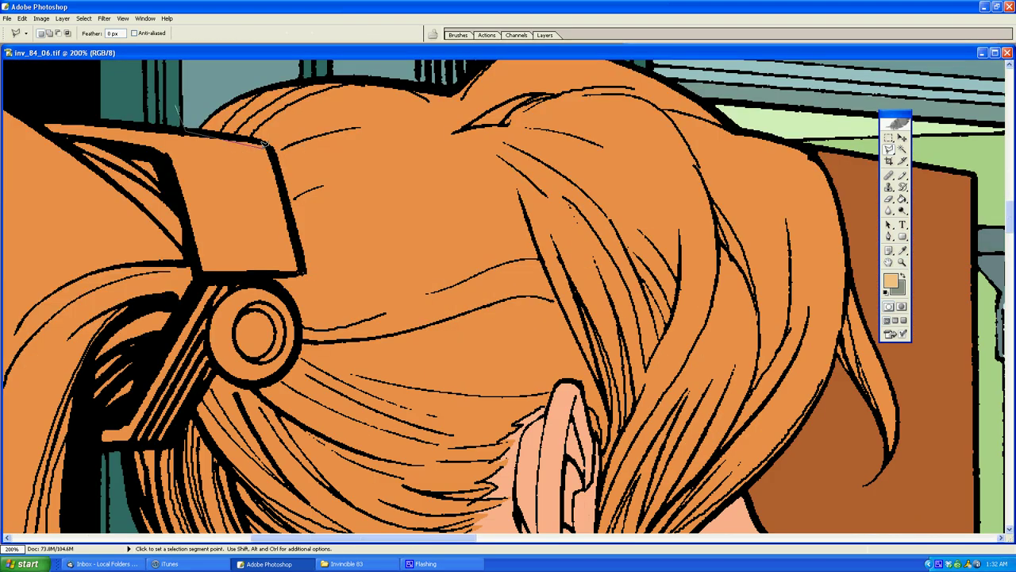
{"action": "left_click", "coordinate": [264, 142]}
{"action": "left_click", "coordinate": [306, 269]}
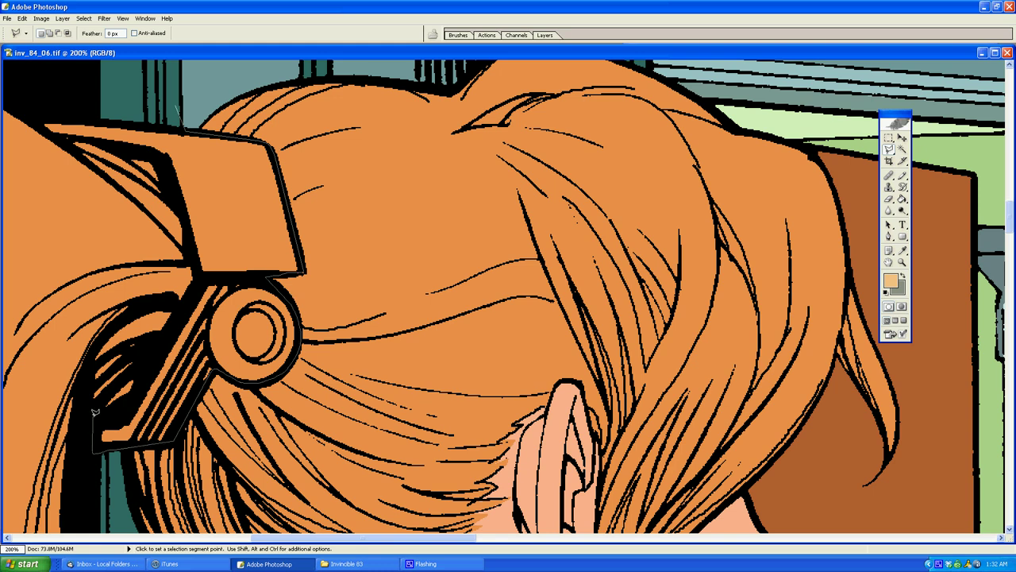
{"action": "left_click", "coordinate": [120, 415]}
{"action": "left_click", "coordinate": [202, 279]}
{"action": "left_click", "coordinate": [162, 160]}
{"action": "left_click", "coordinate": [130, 150]}
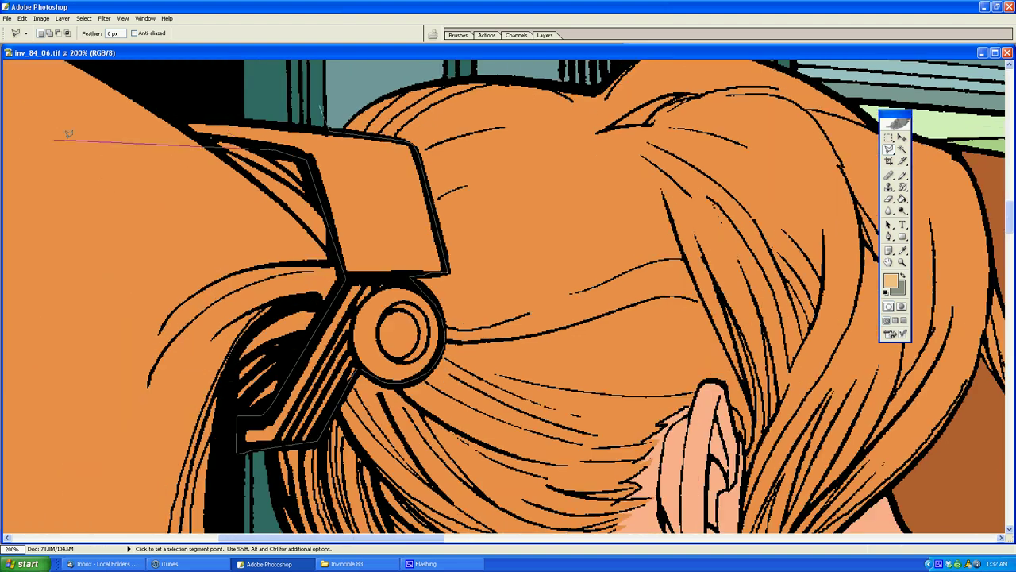
{"action": "double_click", "coordinate": [182, 86]}
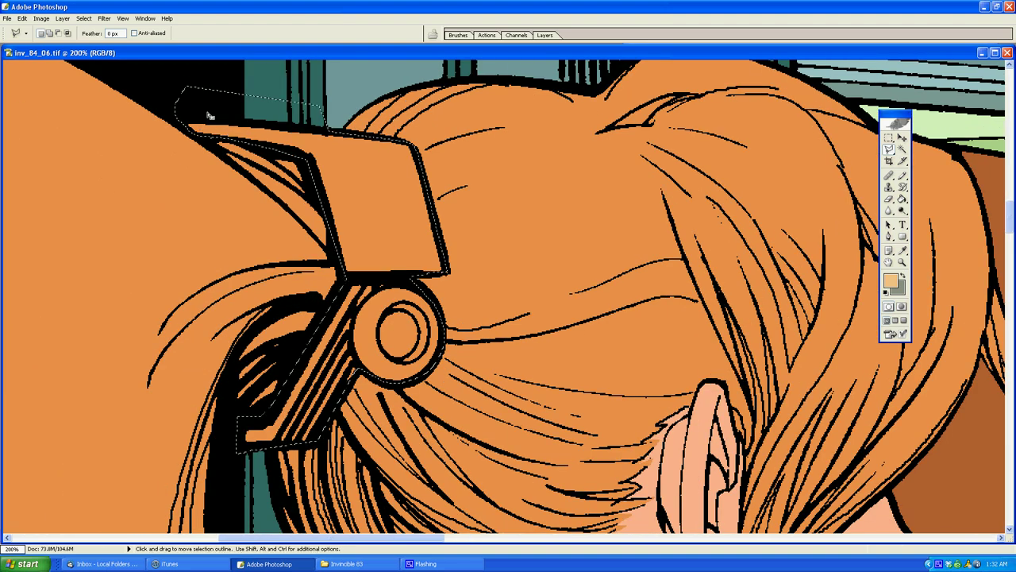
Step: Fill the lassoed ponytail clip with the sampled pale orange and lasso the inner circle of its round disc
{"action": "key", "text": "g"}
{"action": "left_click", "coordinate": [350, 171]}
{"action": "key", "text": "l"}
{"action": "left_click", "coordinate": [512, 365]}
{"action": "left_click", "coordinate": [495, 313]}
{"action": "double_click", "coordinate": [456, 308]}
{"action": "key", "text": "Escape"}
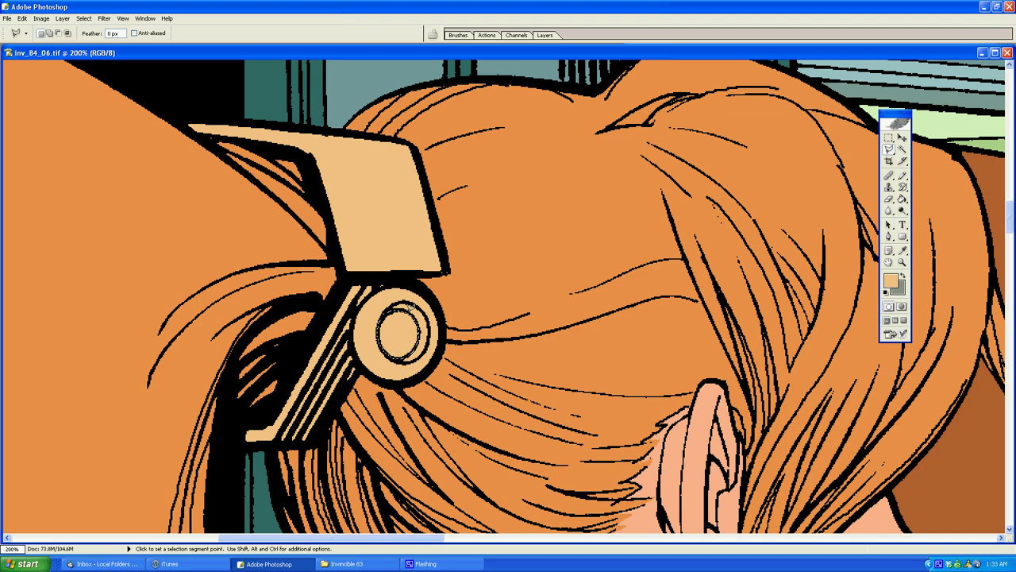
Step: Fill the clip disc's inner circle with the deeper orange sampled from the woman's belt buckle in the doorway panel
{"action": "key", "text": "z"}
{"action": "left_click", "coordinate": [353, 347], "text": "alt"}
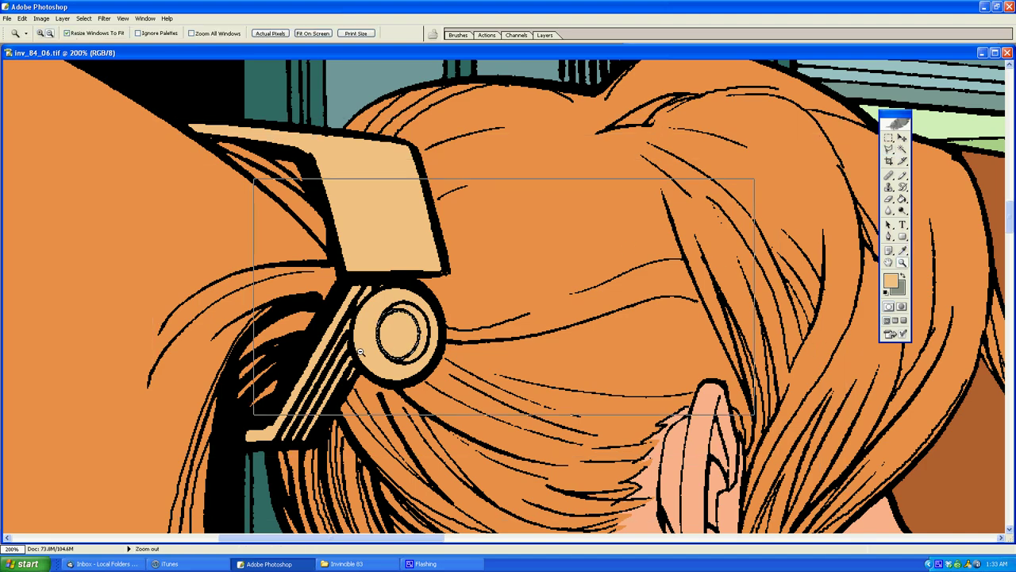
{"action": "left_click", "coordinate": [349, 344], "text": "alt"}
{"action": "left_click", "coordinate": [342, 342], "text": "alt"}
{"action": "left_click", "coordinate": [334, 337], "text": "alt"}
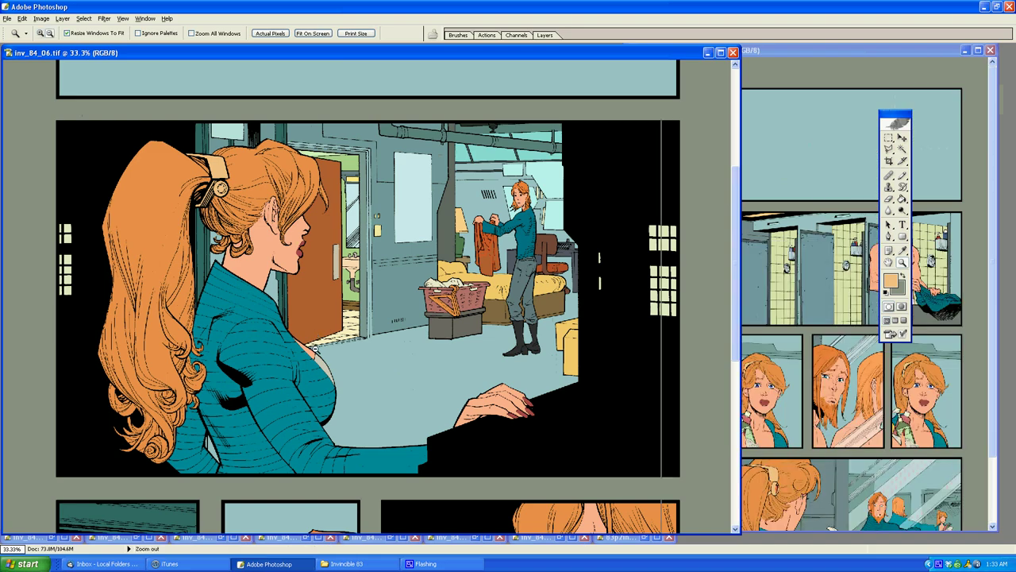
{"action": "left_click", "coordinate": [315, 346], "text": "alt"}
{"action": "left_click", "coordinate": [254, 398], "text": "alt"}
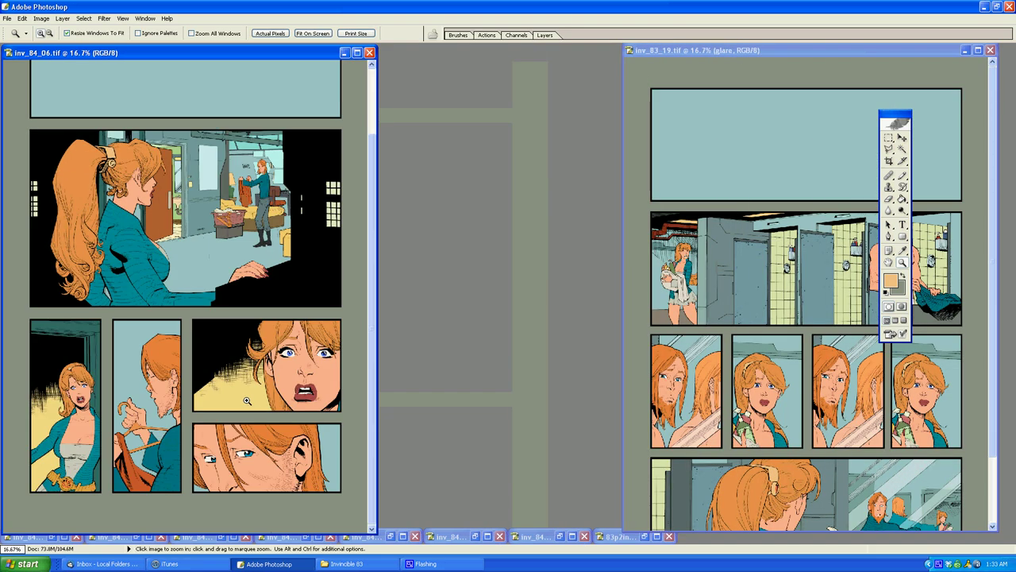
{"action": "left_click", "coordinate": [193, 392]}
{"action": "key", "text": "g"}
{"action": "left_click", "coordinate": [103, 460], "text": "alt"}
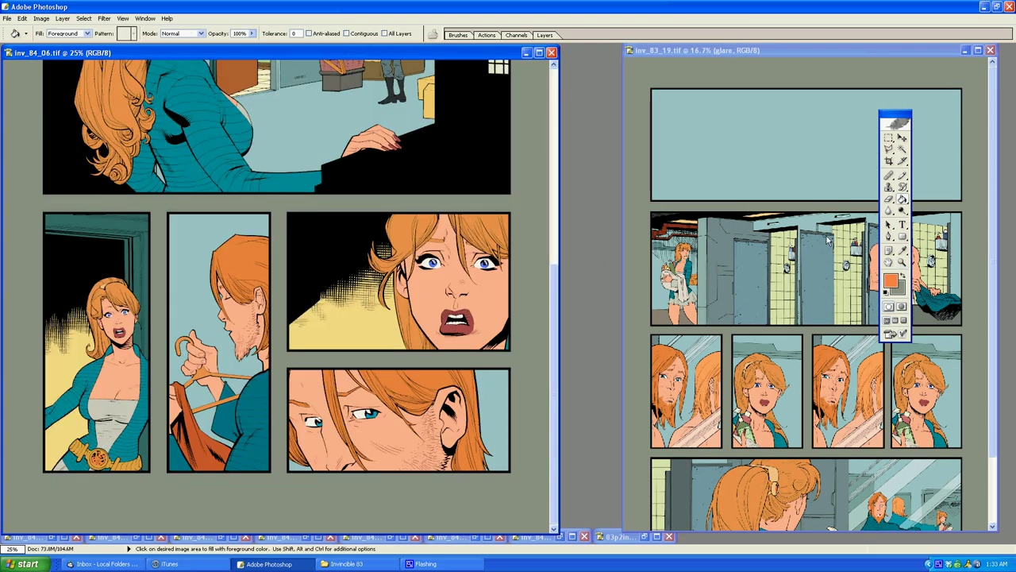
{"action": "left_click", "coordinate": [902, 261]}
{"action": "left_click", "coordinate": [254, 210], "text": "alt"}
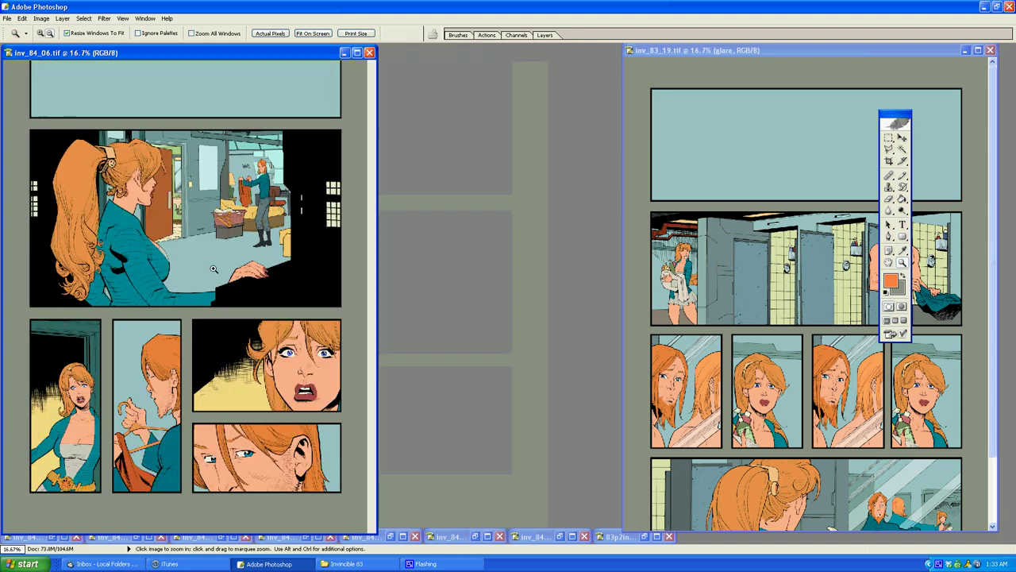
{"action": "left_click", "coordinate": [208, 178]}
{"action": "key", "text": "g"}
{"action": "key", "text": "l"}
{"action": "left_click", "coordinate": [245, 246]}
{"action": "left_click", "coordinate": [277, 249]}
{"action": "double_click", "coordinate": [277, 305]}
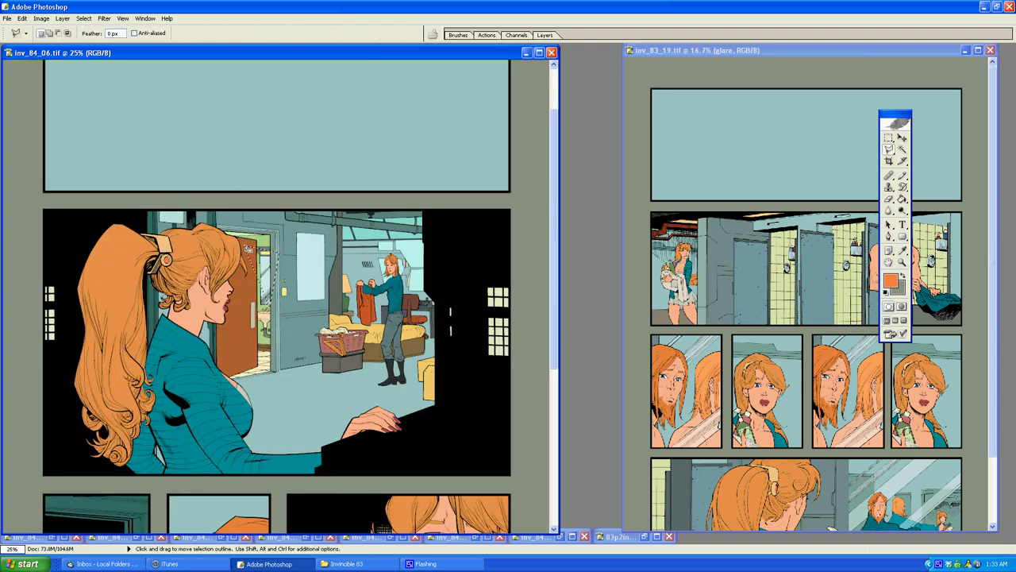
Step: Lasso the inner edge of the background figure's near boot and touch it up with the boot's sampled dark grey
{"action": "key", "text": "z"}
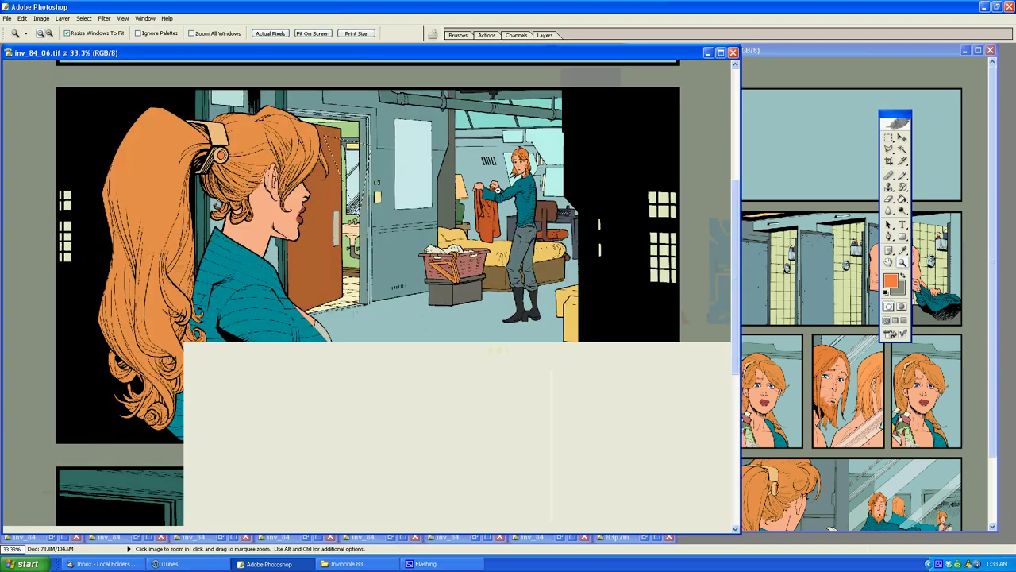
{"action": "left_click", "coordinate": [276, 361]}
{"action": "left_click", "coordinate": [560, 239]}
{"action": "left_click", "coordinate": [537, 250]}
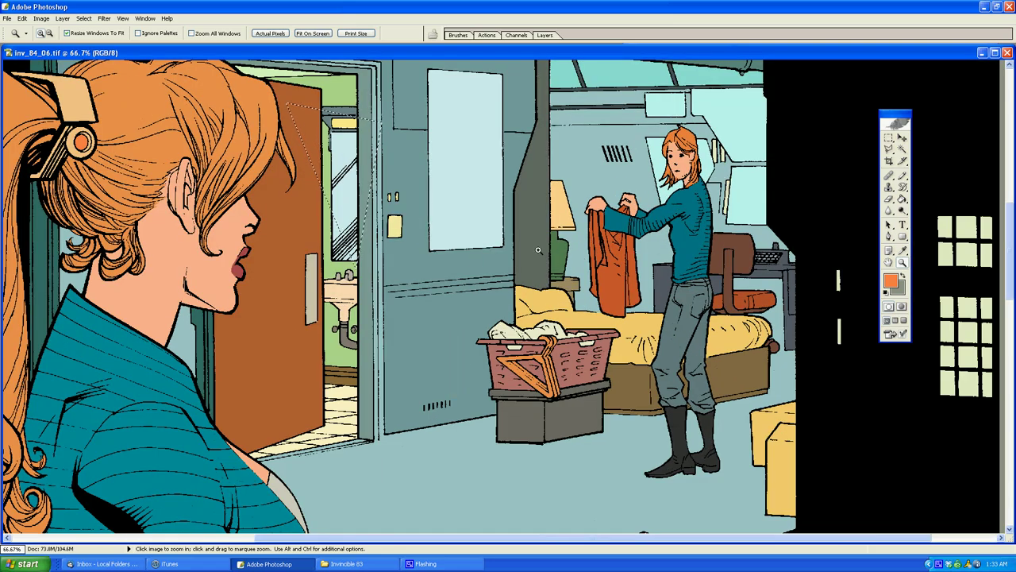
{"action": "left_click", "coordinate": [604, 347]}
{"action": "left_click", "coordinate": [593, 339]}
{"action": "left_click", "coordinate": [610, 372]}
{"action": "key", "text": "l"}
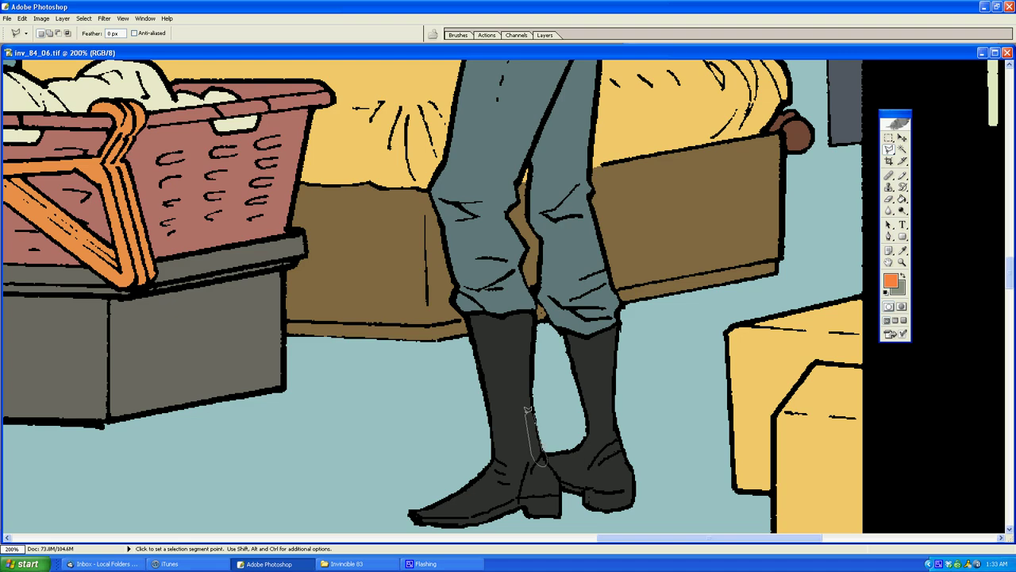
{"action": "left_click_drag", "start_coordinate": [528, 409], "coordinate": [529, 408]}
{"action": "key", "text": "g"}
{"action": "left_click", "coordinate": [528, 416], "text": "alt"}
{"action": "key", "text": "ctrl+d"}
{"action": "key", "text": "l"}
{"action": "left_click_drag", "start_coordinate": [593, 415], "coordinate": [559, 373]}
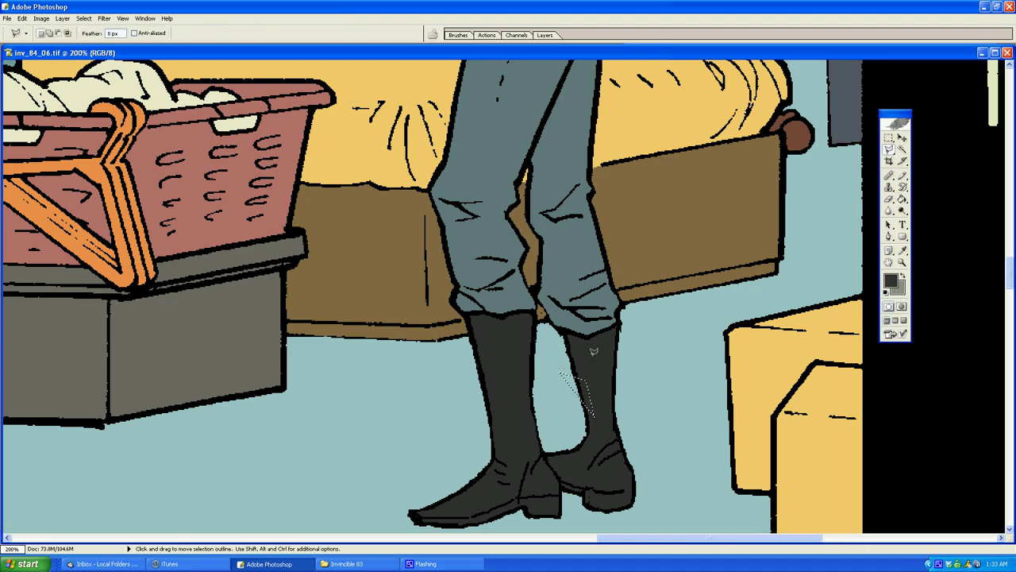
Step: Drop the leftover selection around the background figure's boots
{"action": "left_click", "coordinate": [902, 265]}
{"action": "left_click", "coordinate": [612, 352], "text": "alt"}
{"action": "left_click", "coordinate": [336, 349], "text": "alt"}
{"action": "left_click", "coordinate": [342, 276], "text": "alt"}
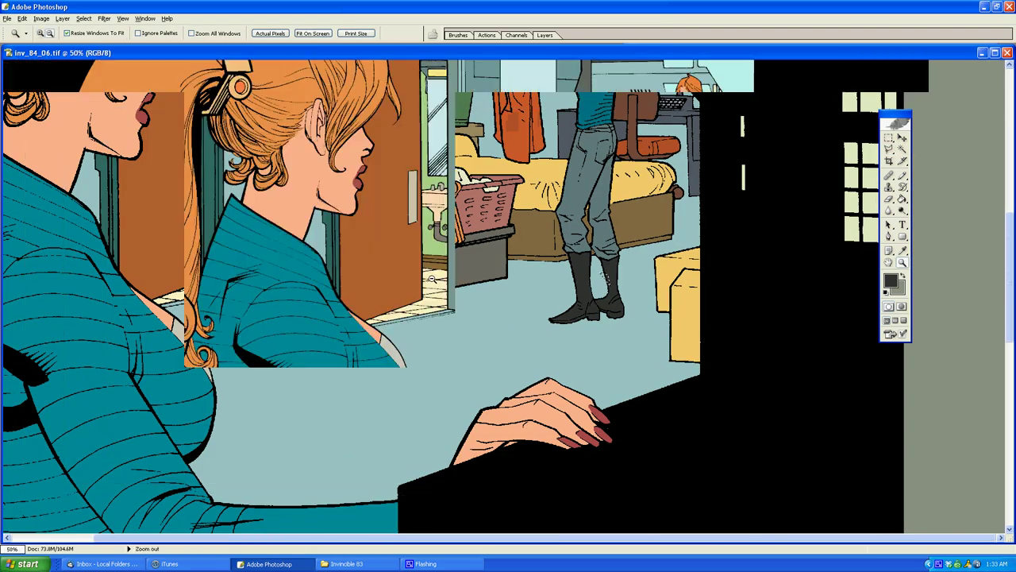
{"action": "left_click", "coordinate": [431, 278], "text": "alt"}
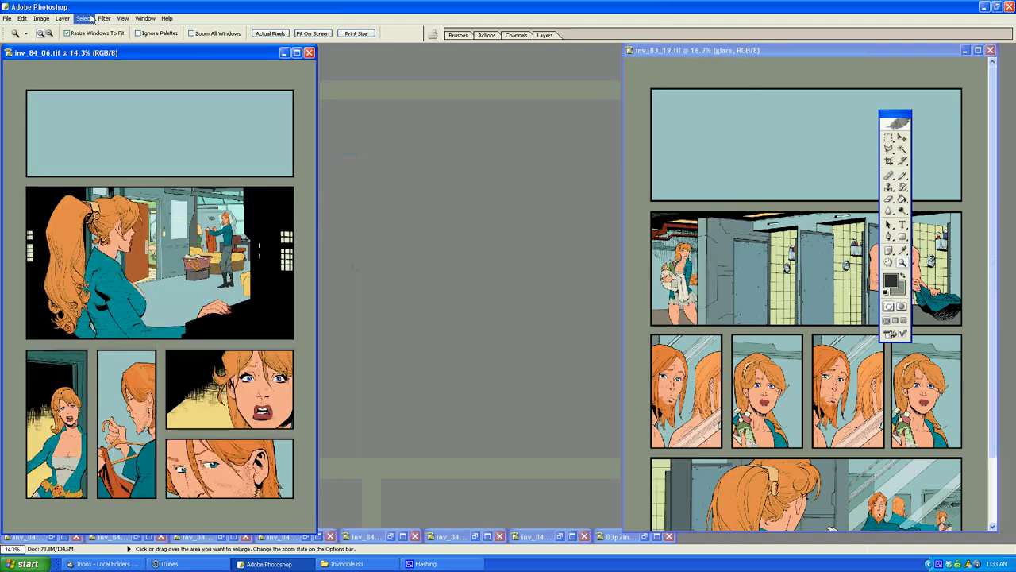
{"action": "left_click", "coordinate": [92, 19]}
{"action": "left_click", "coordinate": [93, 38]}
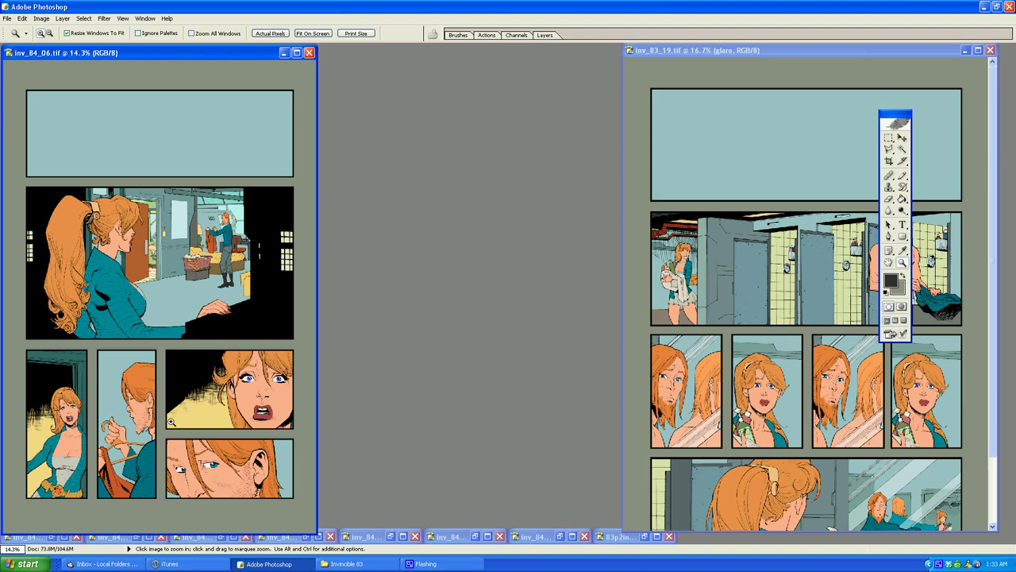
Step: Lasso the man's beard in the clothes-hanger panel, from the sideburn beside the ear down around the chin
{"action": "left_click", "coordinate": [181, 404]}
{"action": "left_click", "coordinate": [295, 355]}
{"action": "left_click", "coordinate": [447, 277]}
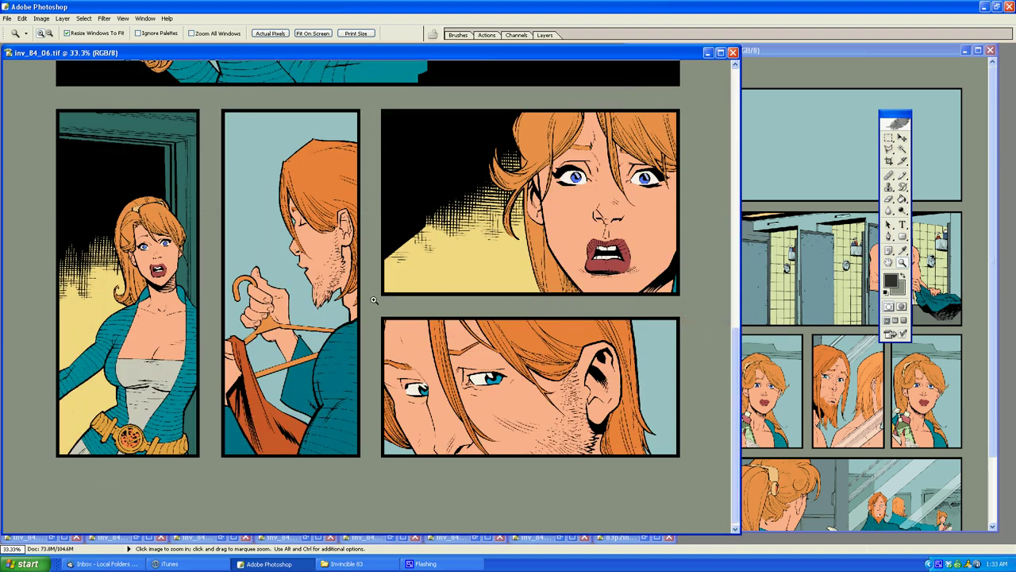
{"action": "left_click", "coordinate": [374, 300]}
{"action": "left_click", "coordinate": [377, 299]}
{"action": "left_click", "coordinate": [565, 262]}
{"action": "key", "text": "l"}
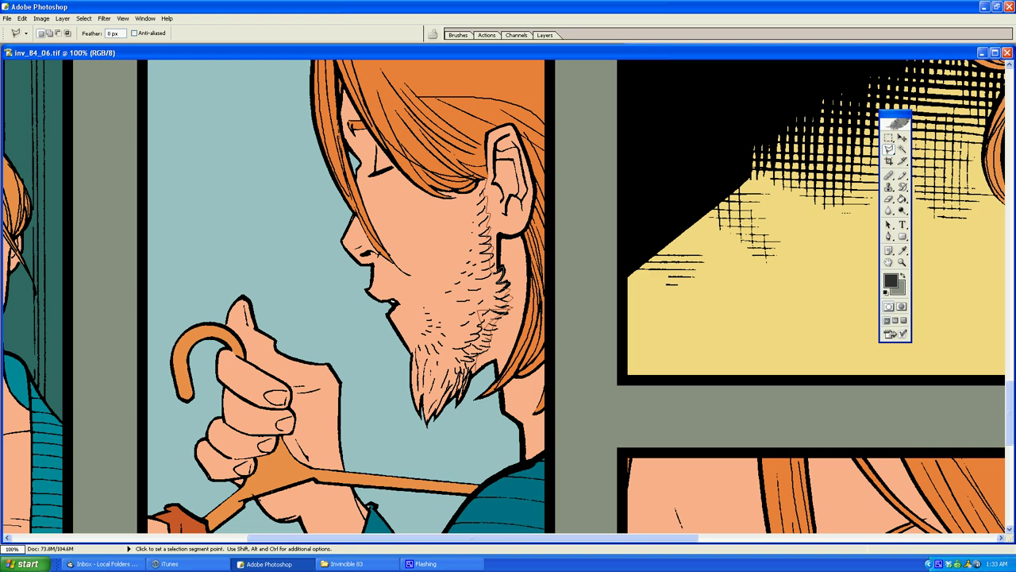
{"action": "left_click", "coordinate": [412, 428]}
Step: Fill the lassoed beard with the dark grey foreground color and drop the selection
{"action": "key", "text": "g"}
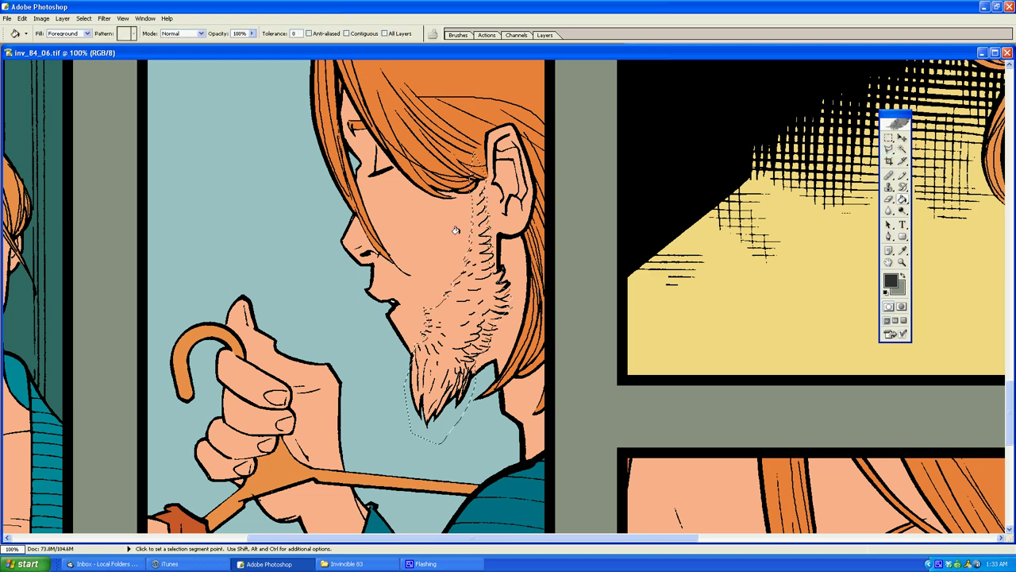
{"action": "left_click", "coordinate": [475, 306]}
{"action": "key", "text": "ctrl+d"}
{"action": "key", "text": "l"}
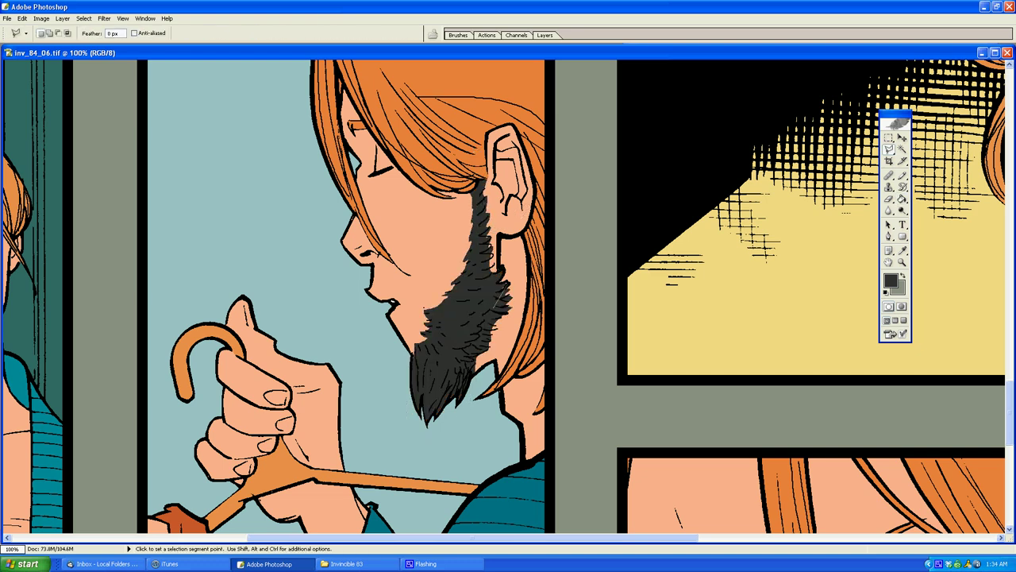
Step: Lasso loosely around the beard and replace its dark grey with the orange sampled from the hair behind the ear
{"action": "key", "text": "g"}
{"action": "key", "text": "l"}
{"action": "mouse_move", "coordinate": [457, 133]}
{"action": "left_mouse_down"}
{"action": "mouse_move", "coordinate": [436, 195]}
{"action": "mouse_move", "coordinate": [527, 373]}
{"action": "mouse_move", "coordinate": [522, 161]}
{"action": "mouse_move", "coordinate": [460, 135]}
{"action": "left_mouse_up"}
{"action": "key", "text": "g"}
{"action": "left_click", "coordinate": [537, 250], "text": "alt"}
{"action": "left_click", "coordinate": [492, 280]}
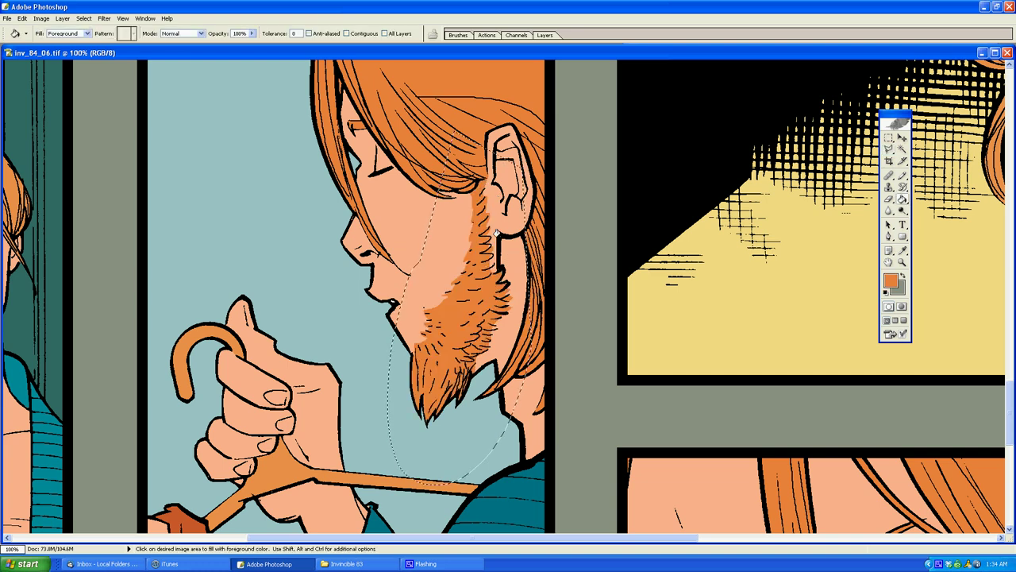
{"action": "key", "text": "l"}
{"action": "left_click_drag", "start_coordinate": [524, 254], "coordinate": [558, 205]}
Step: Lasso the back edge of the man's sideburn down to the jaw and fill it with the beard's orange
{"action": "key", "text": "z"}
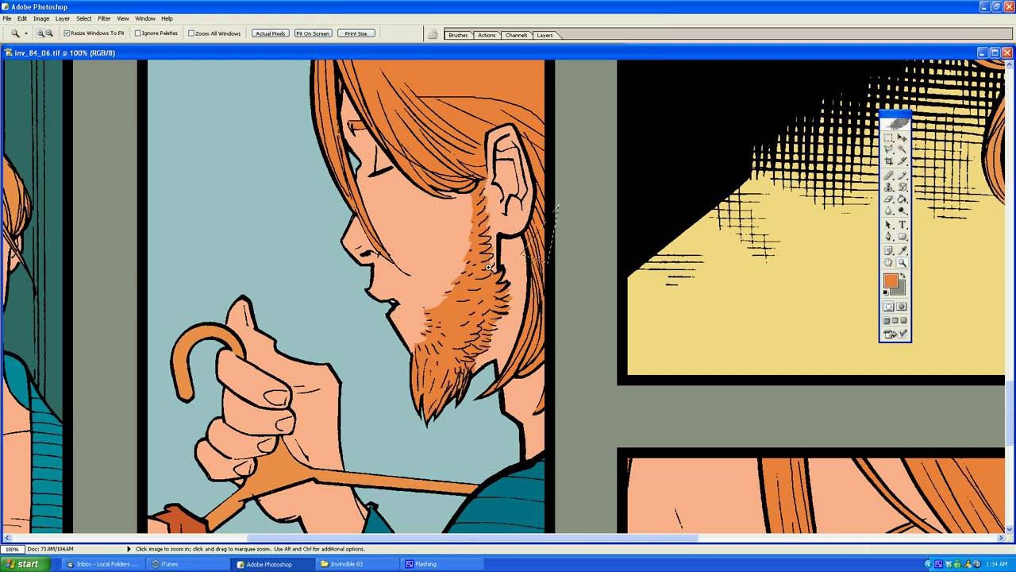
{"action": "left_click", "coordinate": [489, 268]}
{"action": "key", "text": "l"}
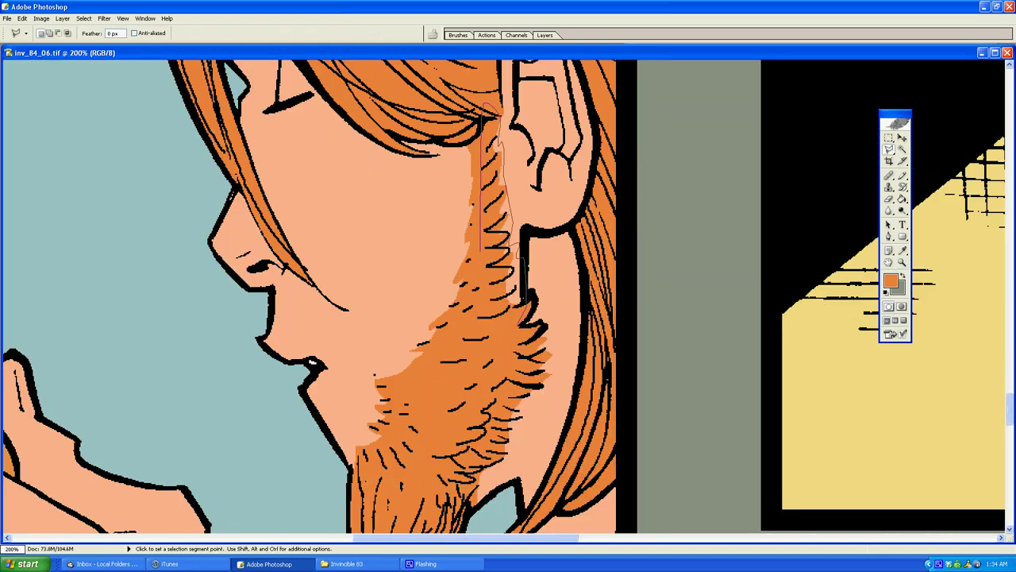
{"action": "left_click_drag", "start_coordinate": [481, 250], "coordinate": [499, 370]}
{"action": "key", "text": "g"}
{"action": "left_click", "coordinate": [515, 252]}
{"action": "key", "text": "l"}
Step: Lasso the remaining sliver between the upper sideburn and the ear and fill it with orange
{"action": "left_click_drag", "start_coordinate": [518, 414], "coordinate": [524, 398]}
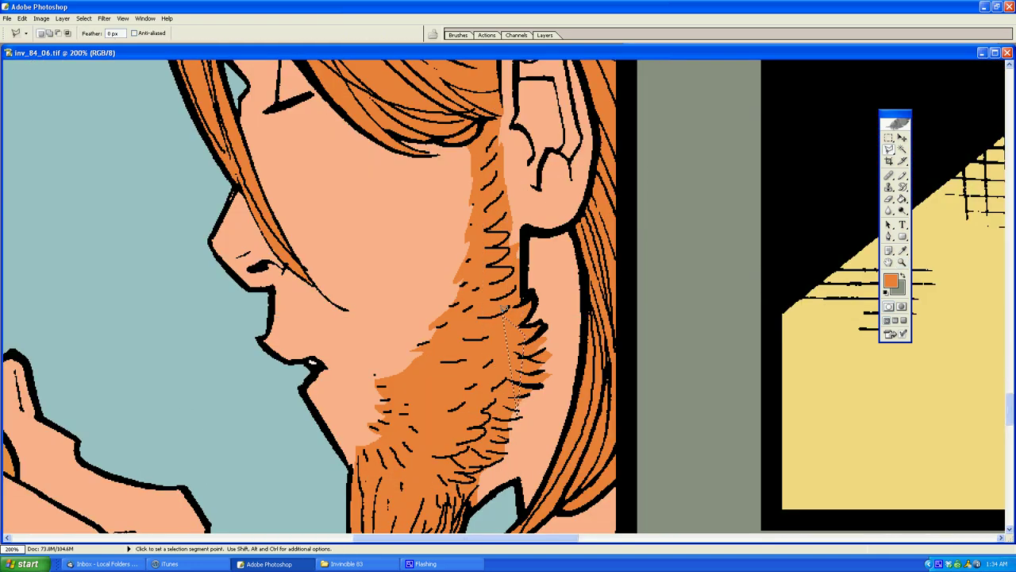
{"action": "left_click", "coordinate": [501, 103]}
{"action": "double_click", "coordinate": [497, 184]}
{"action": "key", "text": "g"}
{"action": "left_click", "coordinate": [508, 188]}
Step: Lasso along the beard's jagged cheek edge and fill the outlined area with orange
{"action": "key", "text": "l"}
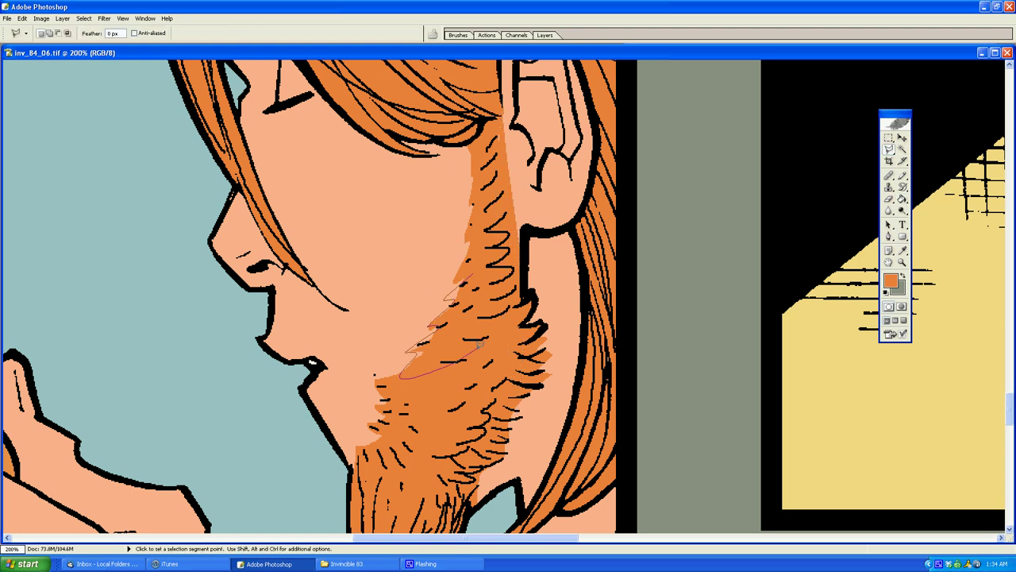
{"action": "key", "text": "Return"}
{"action": "key", "text": "g"}
{"action": "key", "text": "shift+alt+BackSpace"}
Step: Refine the sideburn strip beside the ear with further lassoed orange fills and drop the selection
{"action": "key", "text": "l"}
{"action": "double_click", "coordinate": [492, 105]}
{"action": "key", "text": "g"}
{"action": "left_click", "coordinate": [497, 137]}
{"action": "key", "text": "l"}
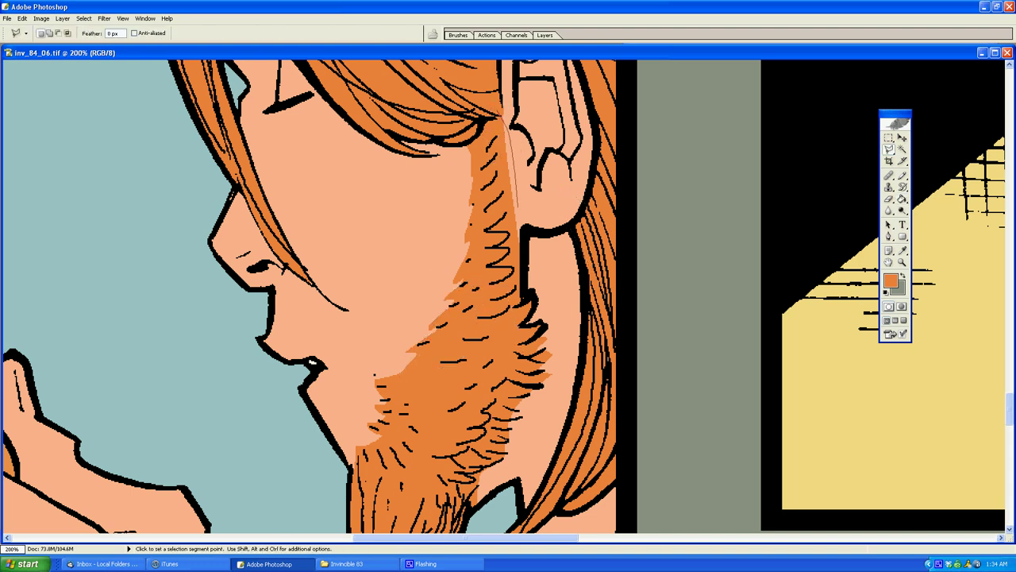
{"action": "key", "text": "Return"}
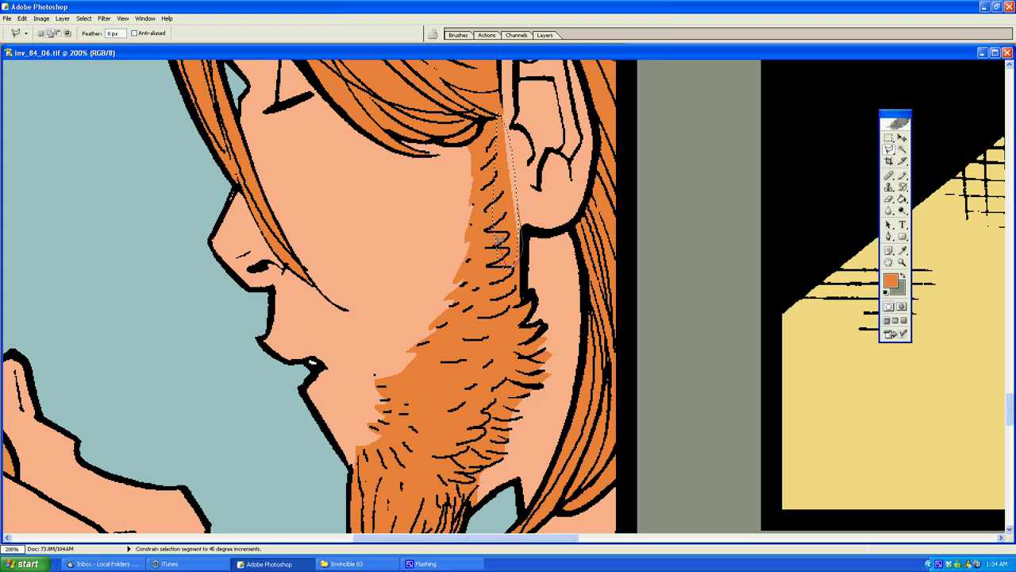
{"action": "key", "text": "g"}
{"action": "key", "text": "shift+alt+BackSpace"}
{"action": "key", "text": "l"}
{"action": "key", "text": "ctrl+d"}
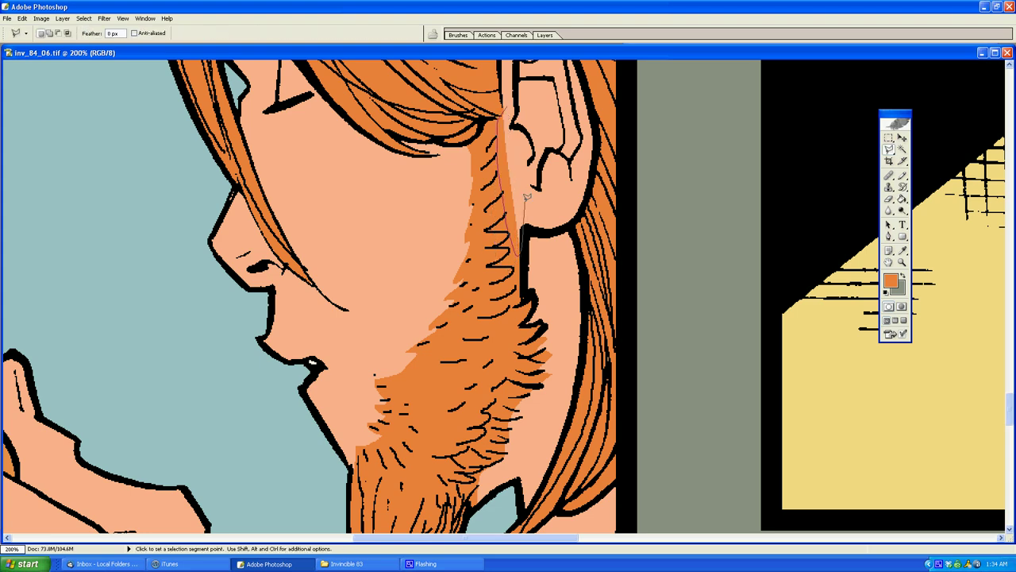
{"action": "mouse_move", "coordinate": [525, 199]}
{"action": "left_mouse_down"}
{"action": "mouse_move", "coordinate": [508, 113]}
{"action": "mouse_move", "coordinate": [539, 268]}
{"action": "left_mouse_up"}
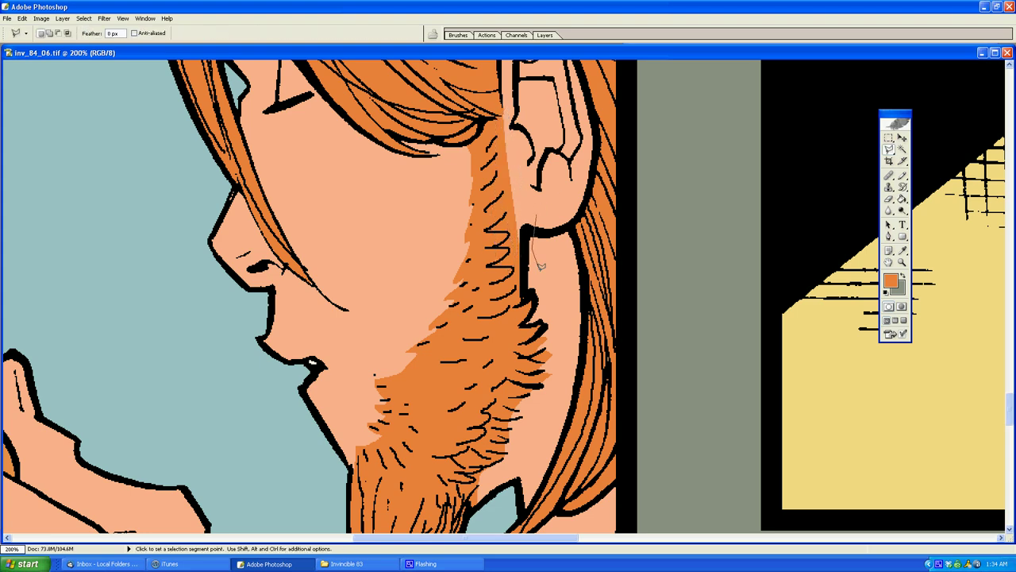
Step: Clear any remaining selection and hide the Line Art channel of inv_84_06.tif
{"action": "left_click", "coordinate": [901, 263]}
{"action": "left_click", "coordinate": [578, 321], "text": "alt"}
{"action": "left_click", "coordinate": [455, 287], "text": "alt"}
{"action": "left_click", "coordinate": [451, 285], "text": "alt"}
{"action": "left_click", "coordinate": [450, 284], "text": "alt"}
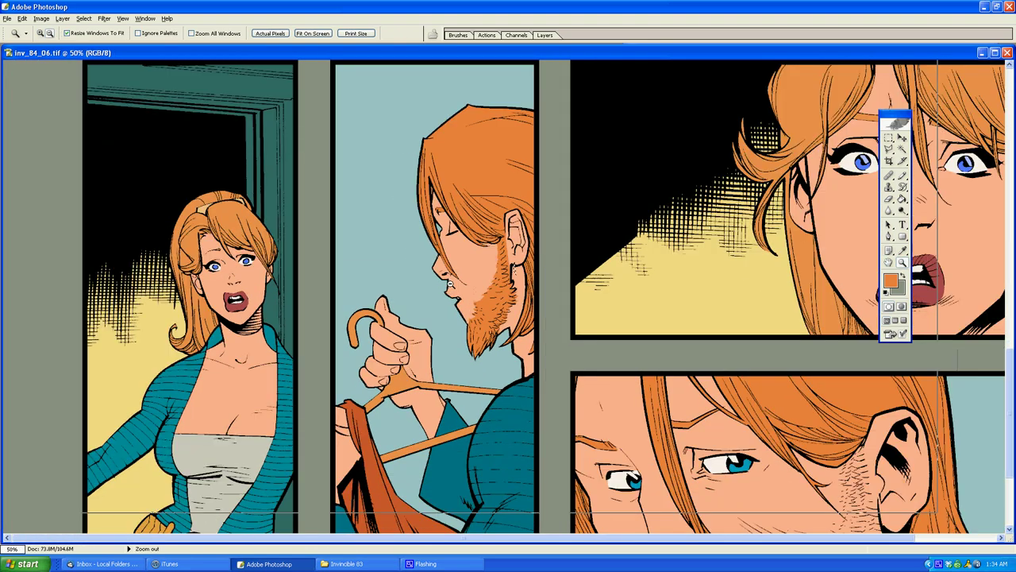
{"action": "left_click", "coordinate": [449, 284], "text": "alt"}
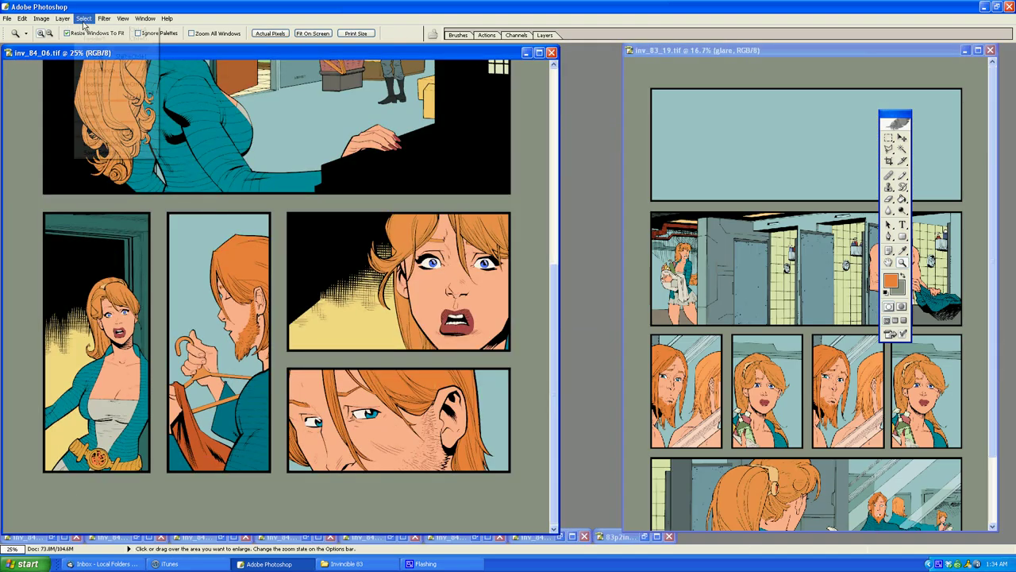
{"action": "left_click", "coordinate": [235, 229], "text": "alt"}
{"action": "left_click", "coordinate": [235, 230], "text": "alt"}
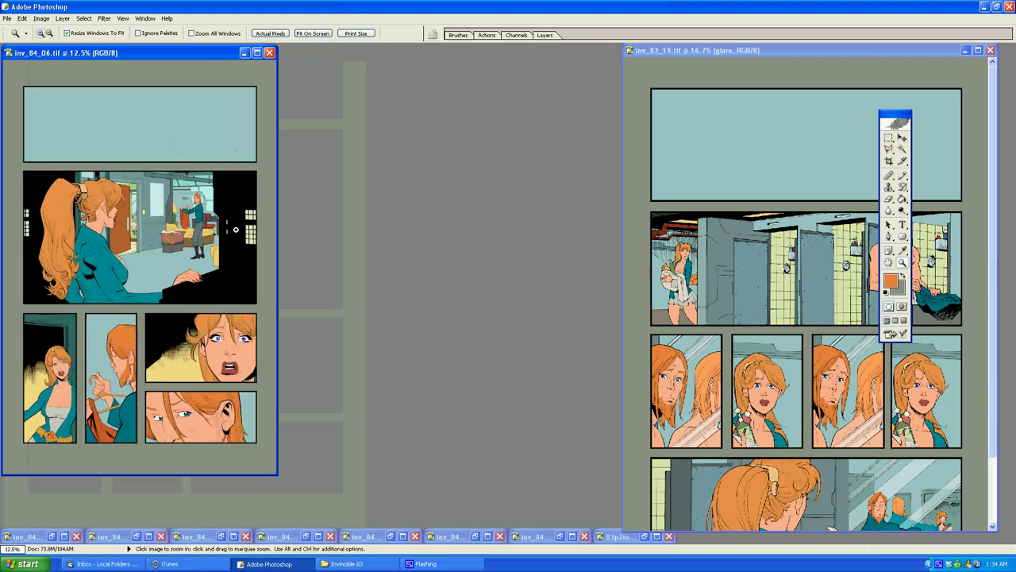
{"action": "left_click", "coordinate": [235, 229]}
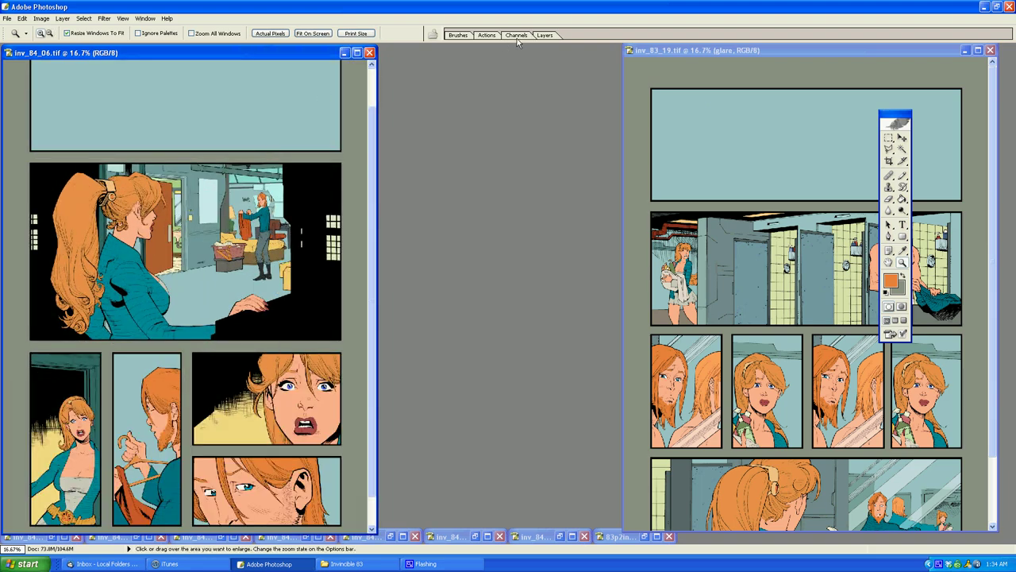
{"action": "left_click", "coordinate": [516, 36]}
{"action": "left_click", "coordinate": [505, 129]}
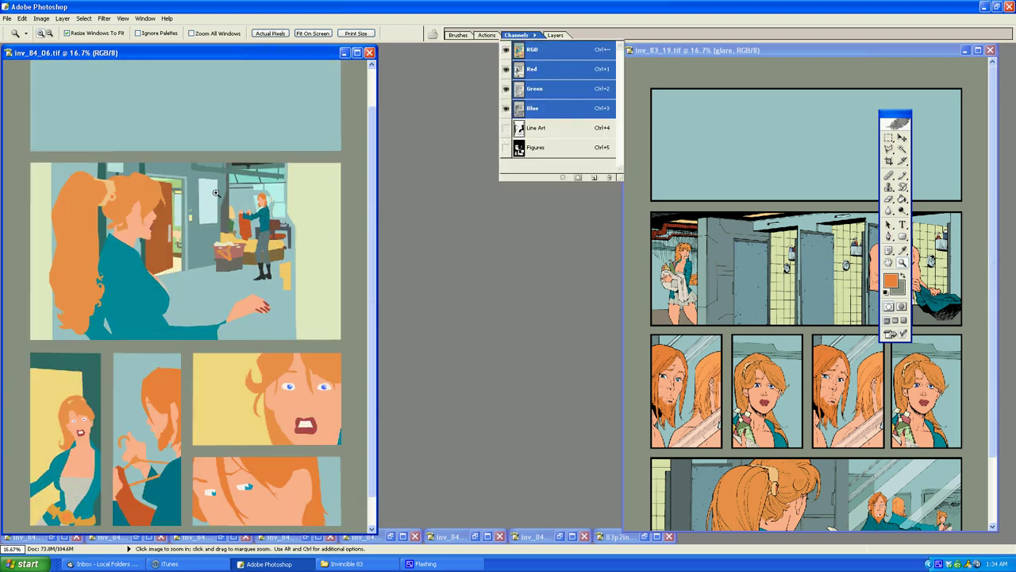
Step: Examine the flat colors of the ponytailed woman's hair and face and the door behind her without line art
{"action": "left_click", "coordinate": [201, 302]}
{"action": "left_click", "coordinate": [201, 302]}
{"action": "left_click", "coordinate": [396, 287]}
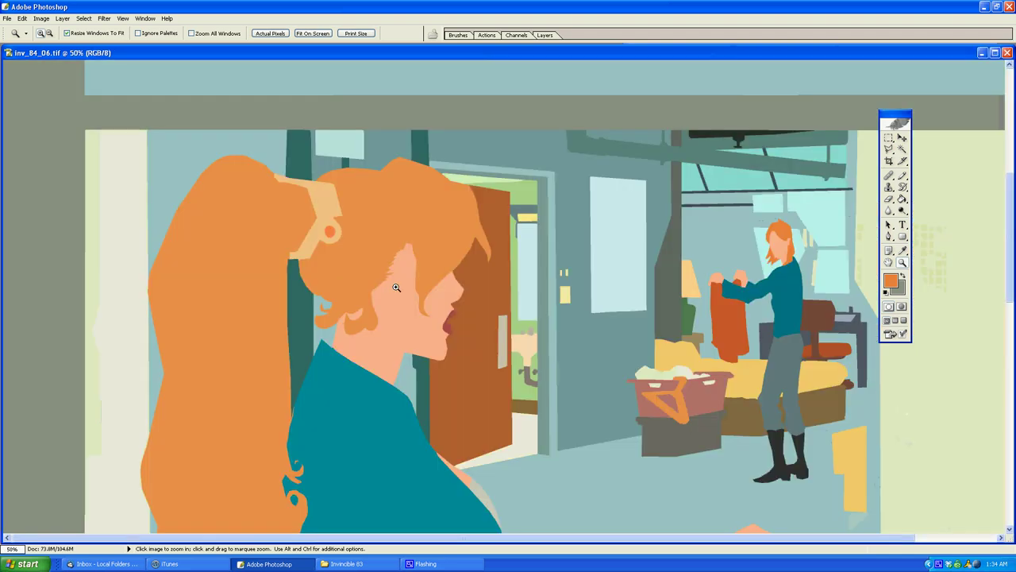
{"action": "left_click", "coordinate": [518, 285]}
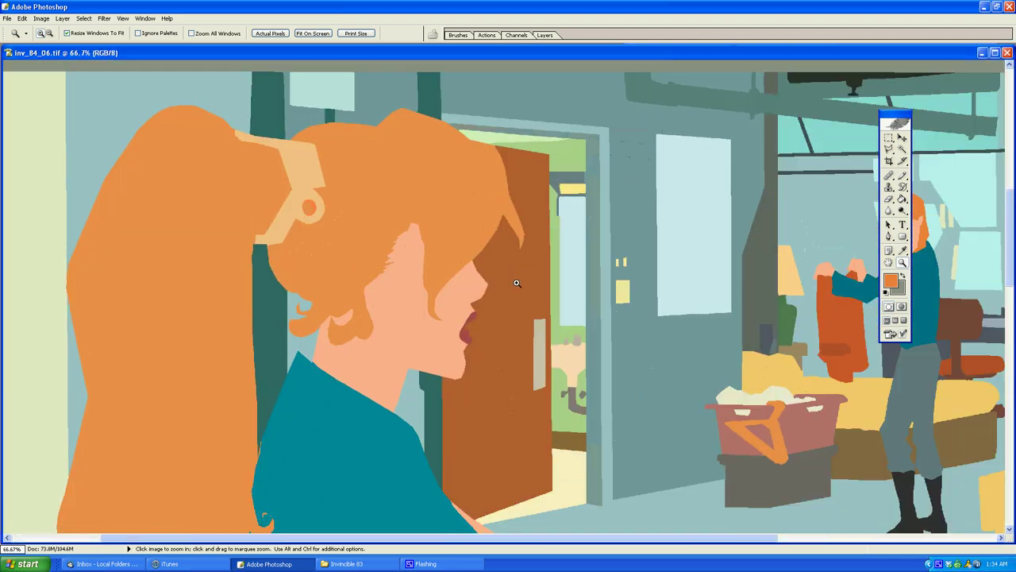
{"action": "left_click", "coordinate": [514, 267]}
{"action": "left_click", "coordinate": [513, 266]}
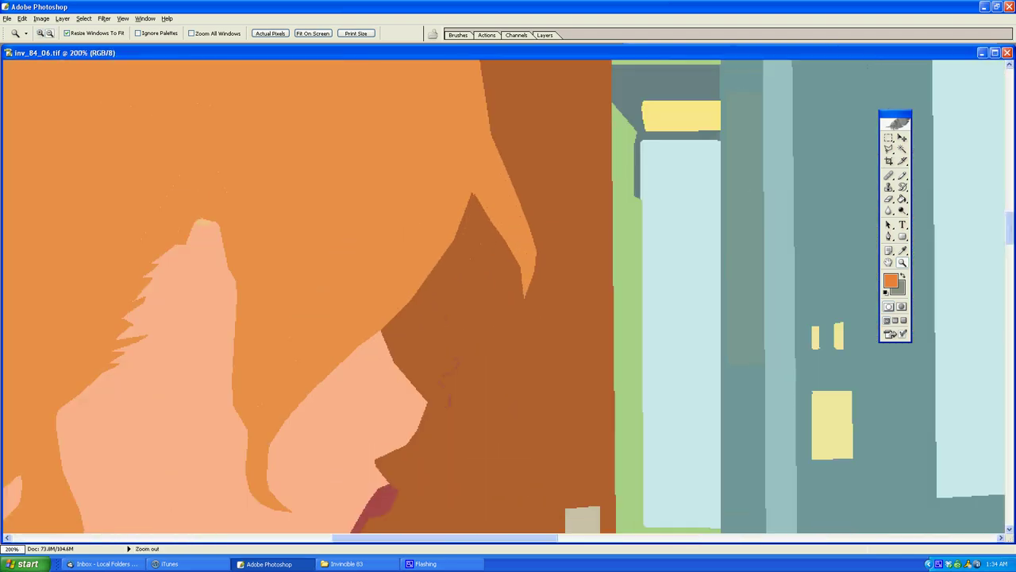
Step: Examine the flat colors across all panels of the whole inv_84_06.tif page without line art
{"action": "left_click", "coordinate": [510, 300], "text": "alt"}
{"action": "left_click", "coordinate": [508, 327], "text": "alt"}
{"action": "left_click", "coordinate": [508, 327], "text": "alt"}
{"action": "left_click", "coordinate": [508, 327], "text": "alt"}
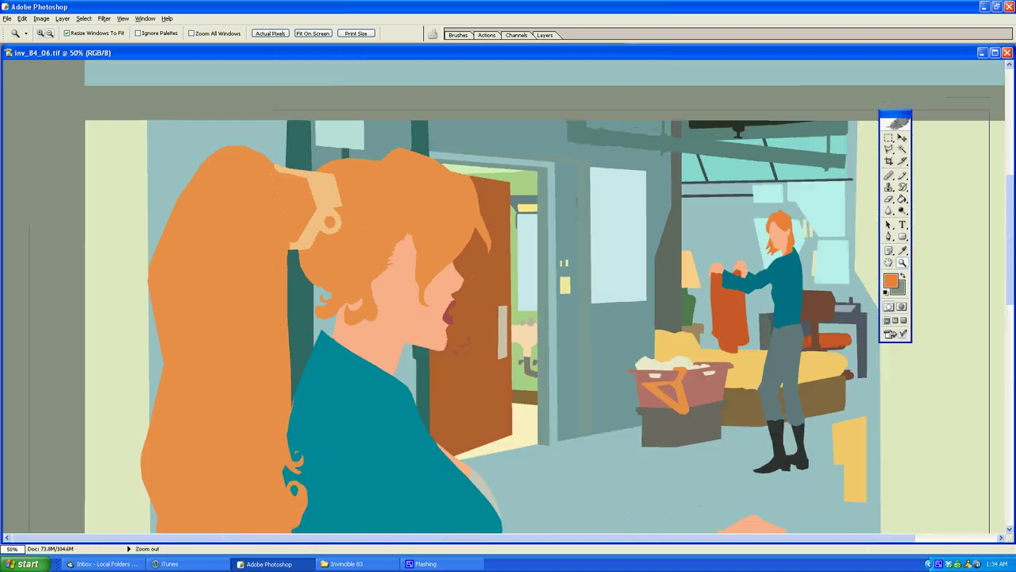
{"action": "left_click", "coordinate": [508, 327], "text": "alt"}
{"action": "left_click", "coordinate": [508, 333], "text": "alt"}
{"action": "left_click", "coordinate": [504, 294], "text": "alt"}
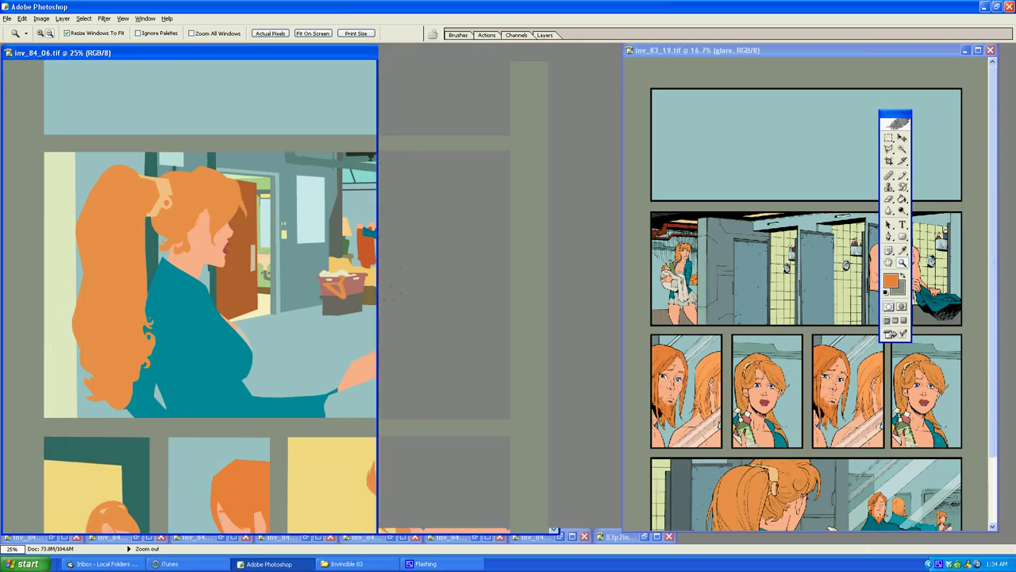
{"action": "scroll", "coordinate": [186, 293], "scroll_direction": "down", "scroll_amount": 3}
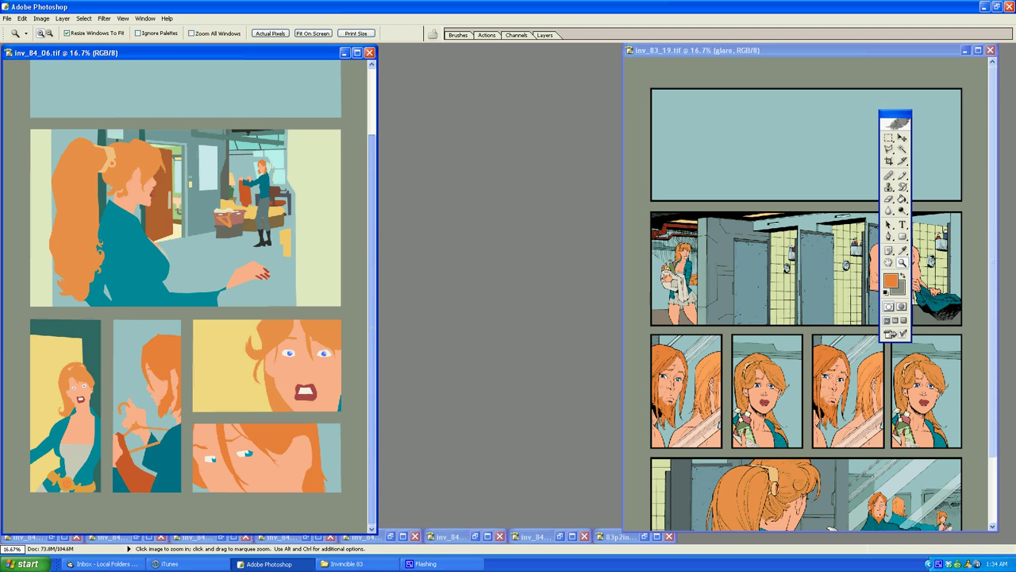
{"action": "scroll", "coordinate": [186, 294], "scroll_direction": "up", "scroll_amount": 3}
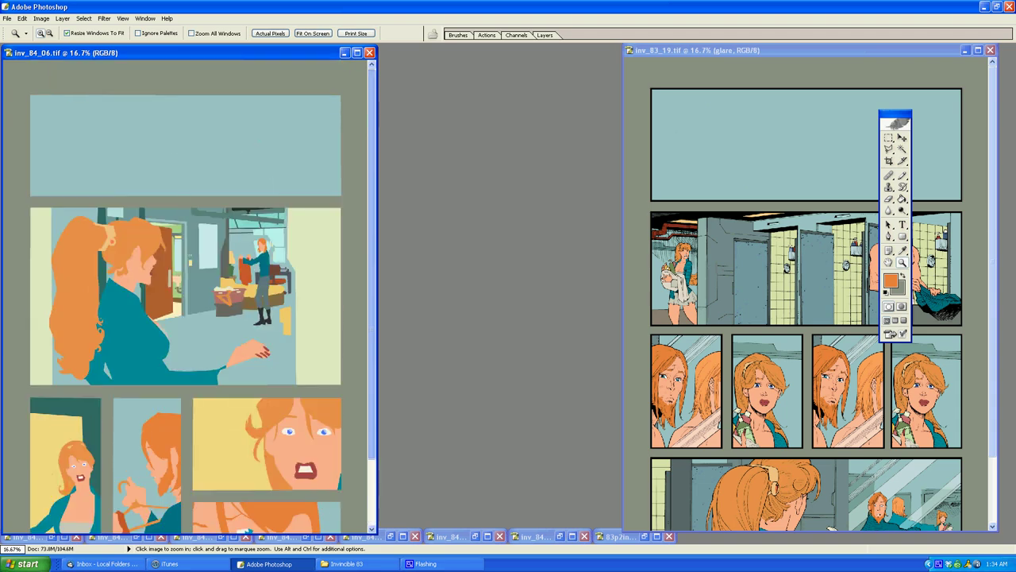
{"action": "scroll", "coordinate": [186, 294], "scroll_direction": "down", "scroll_amount": 3}
{"action": "scroll", "coordinate": [186, 293], "scroll_direction": "up", "scroll_amount": 3}
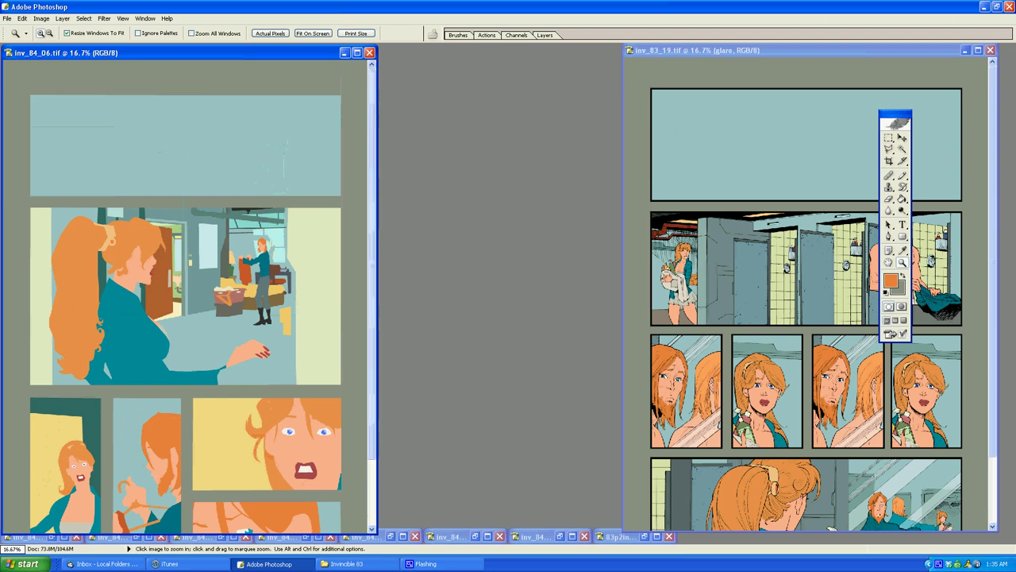
{"action": "scroll", "coordinate": [186, 294], "scroll_direction": "down", "scroll_amount": 3}
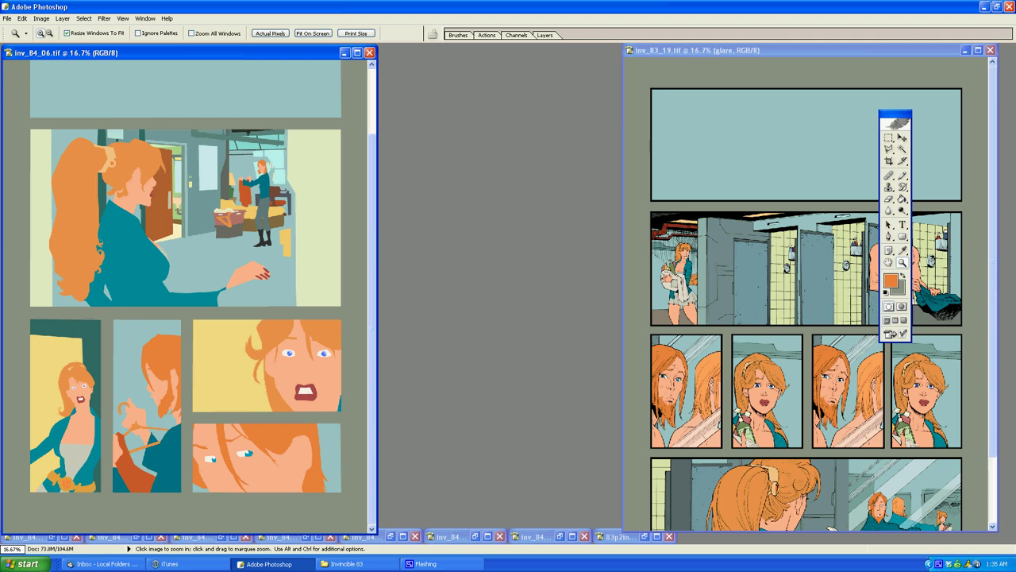
Step: Show the Line Art channel over the flat colors of inv_84_06.tif
{"action": "left_click", "coordinate": [516, 35]}
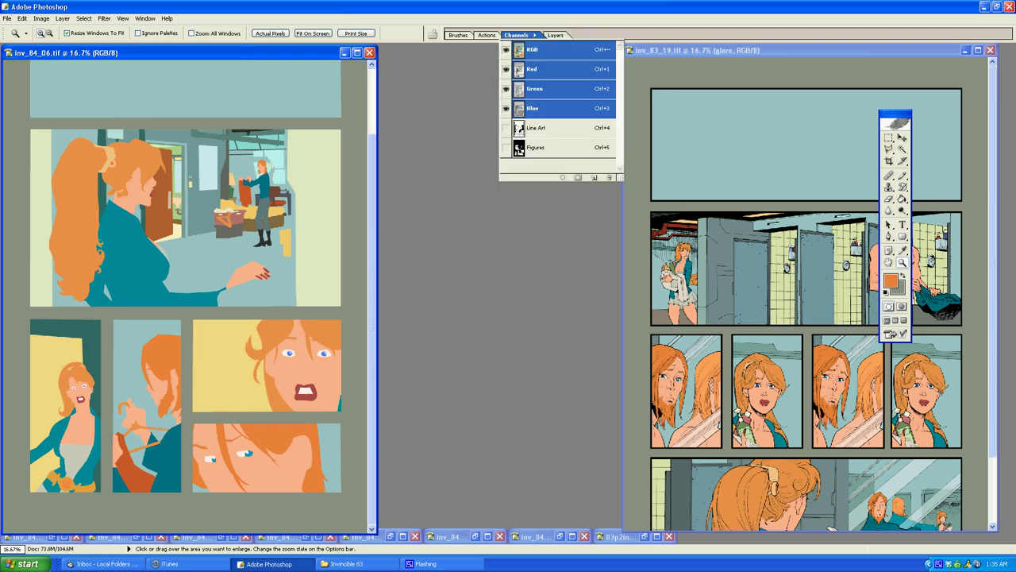
{"action": "left_click", "coordinate": [506, 128]}
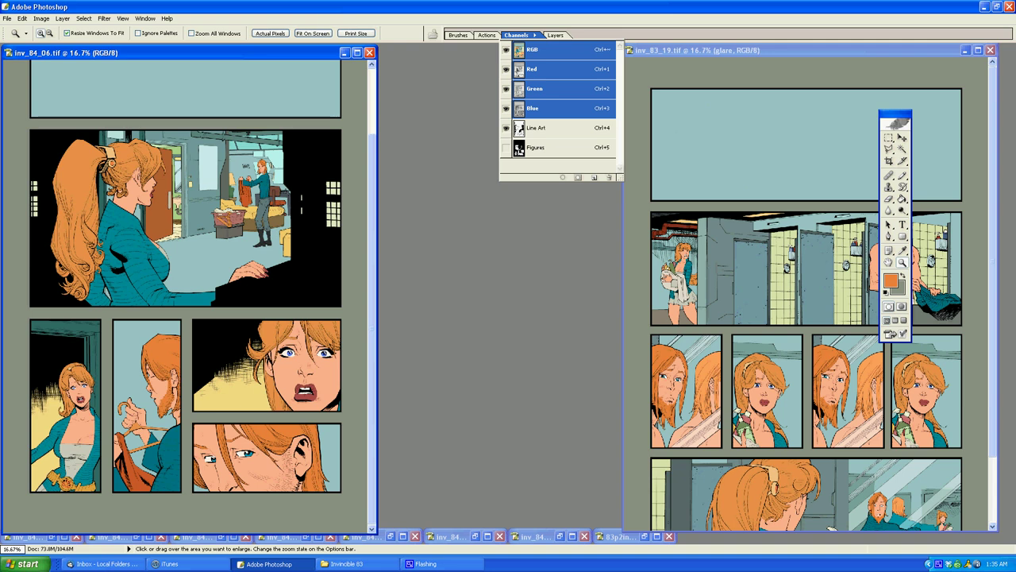
Step: Change the Line Art channel's display color to a bright red
{"action": "double_click", "coordinate": [537, 128]}
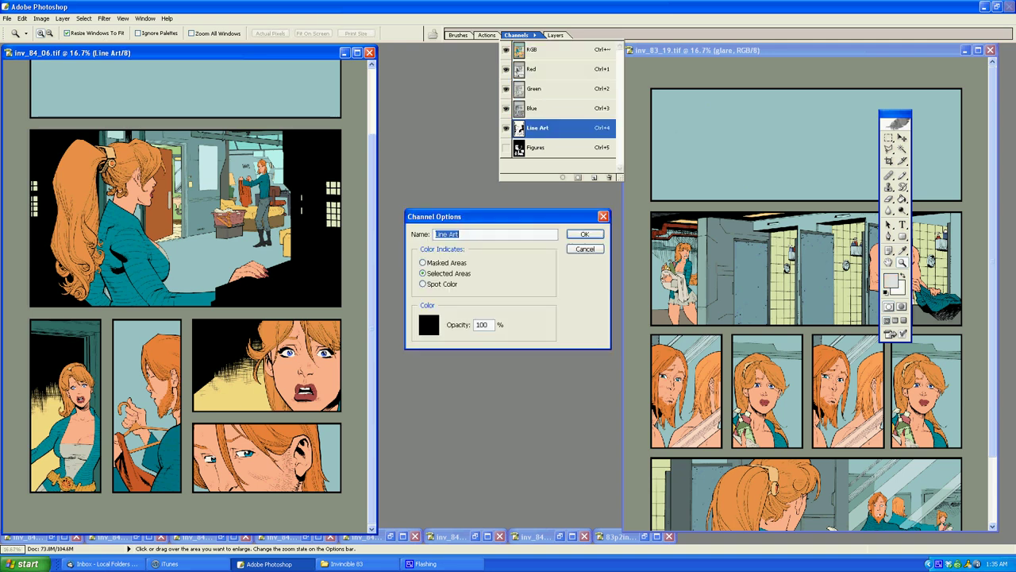
{"action": "left_click", "coordinate": [429, 324]}
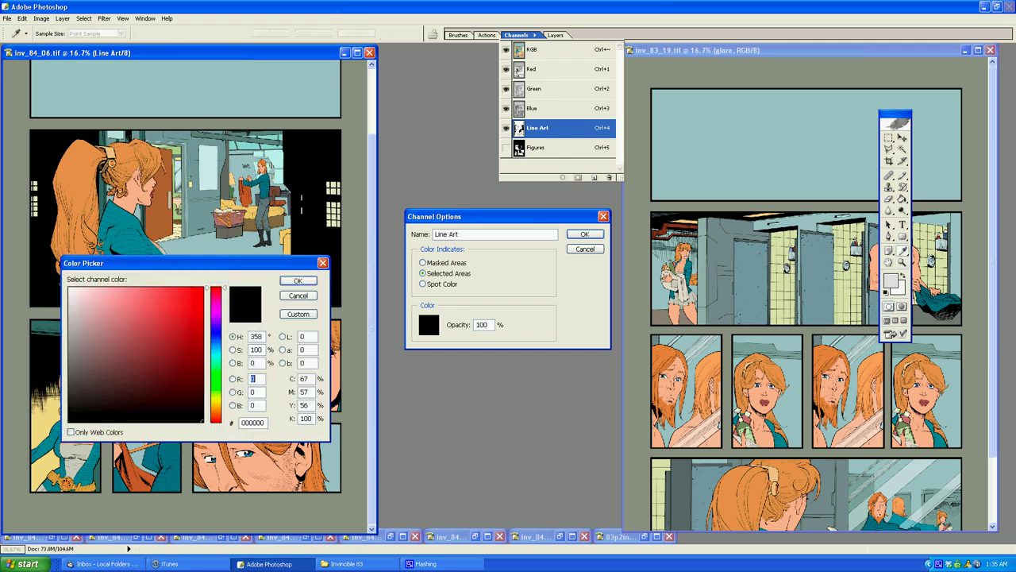
{"action": "left_click", "coordinate": [185, 319]}
{"action": "key", "text": "Return"}
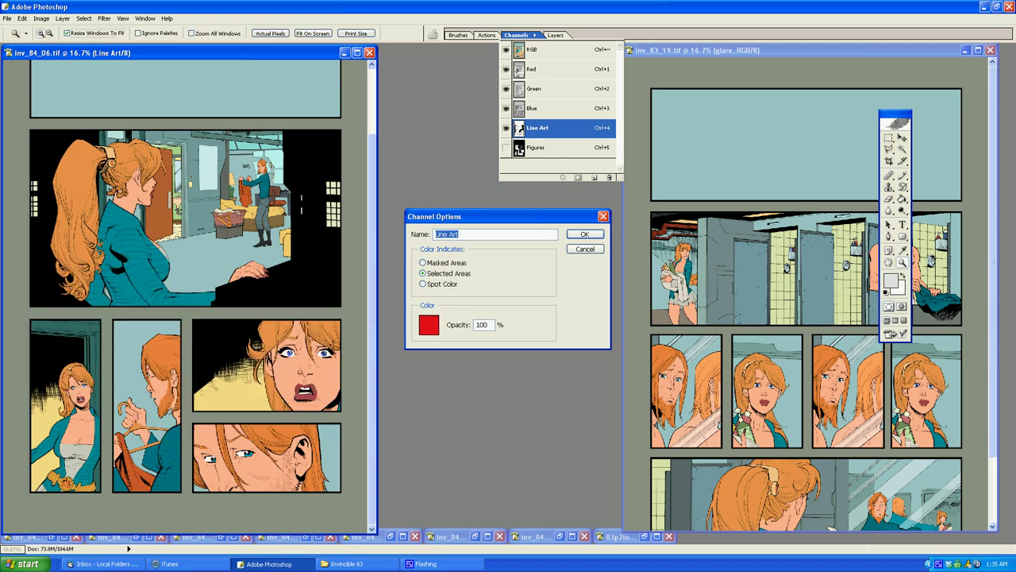
{"action": "key", "text": "Return"}
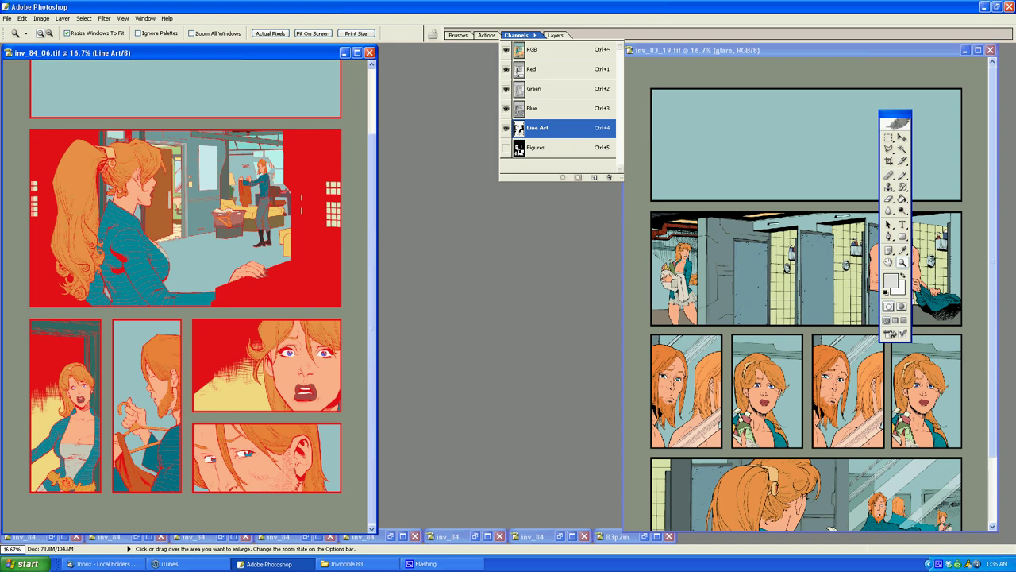
Step: Set the Line Art channel's display color back to black, with a red value of 0
{"action": "double_click", "coordinate": [519, 128]}
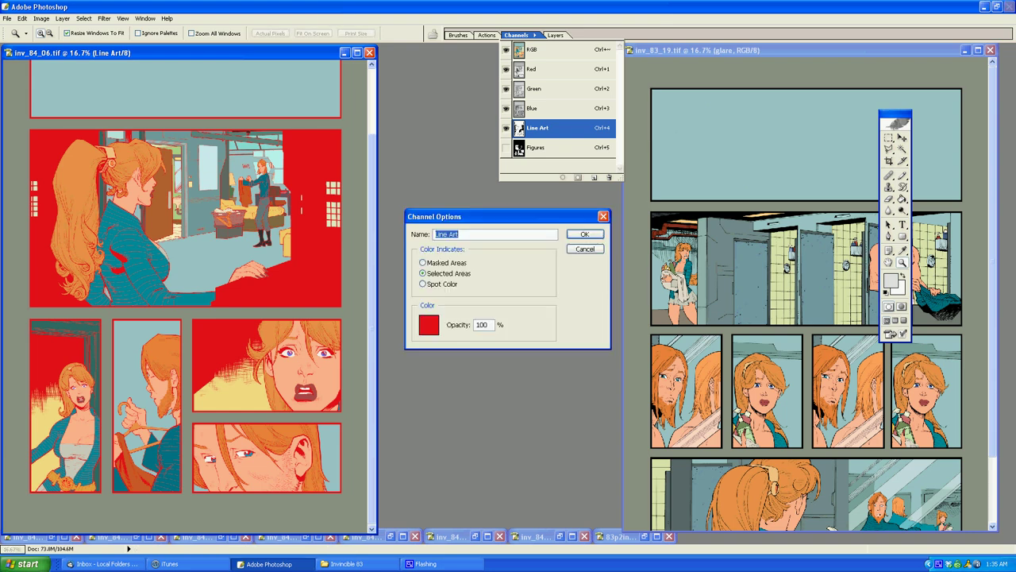
{"action": "left_click", "coordinate": [429, 325]}
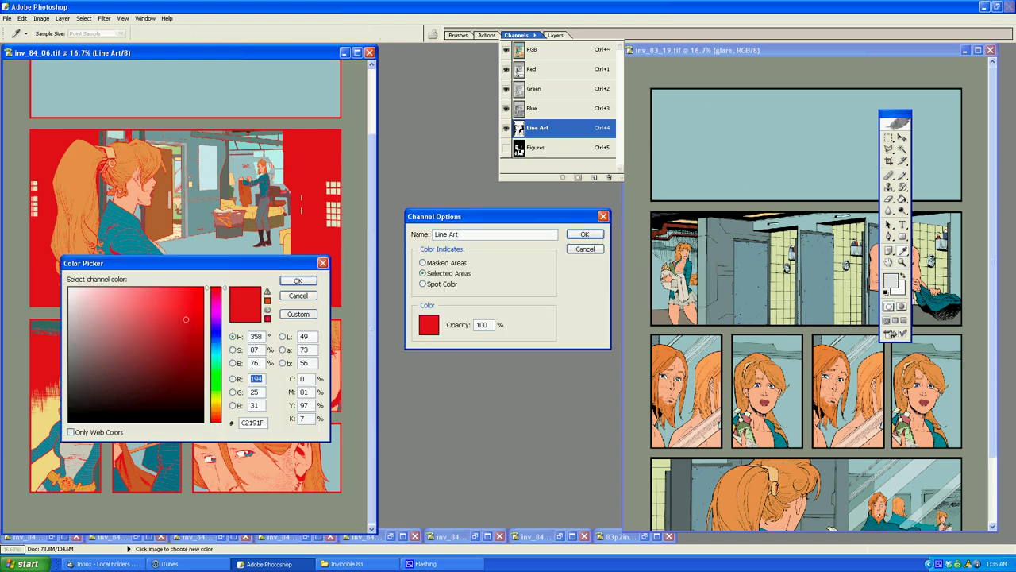
{"action": "type", "text": "0"}
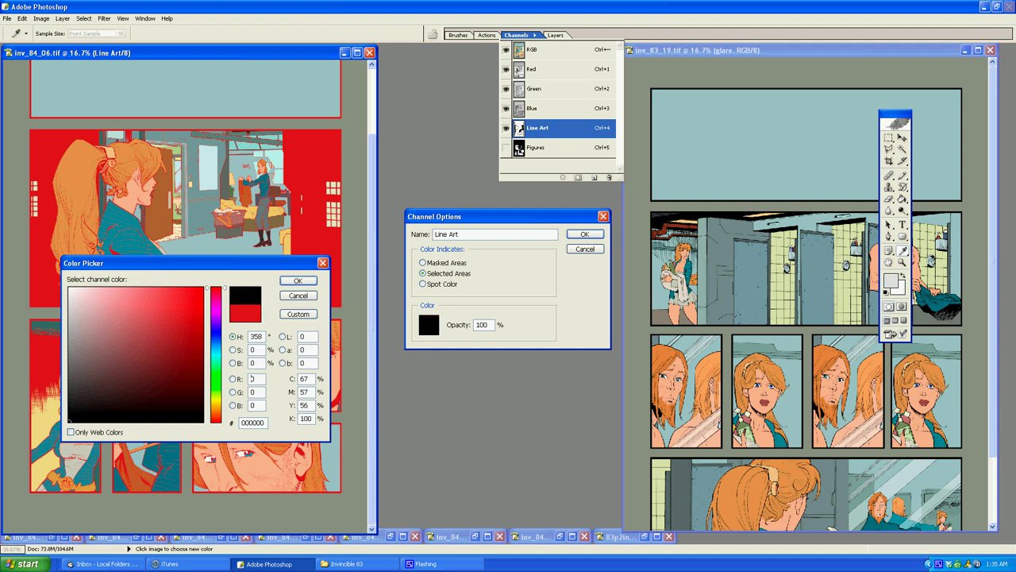
{"action": "key", "text": "Return"}
{"action": "key", "text": "Return"}
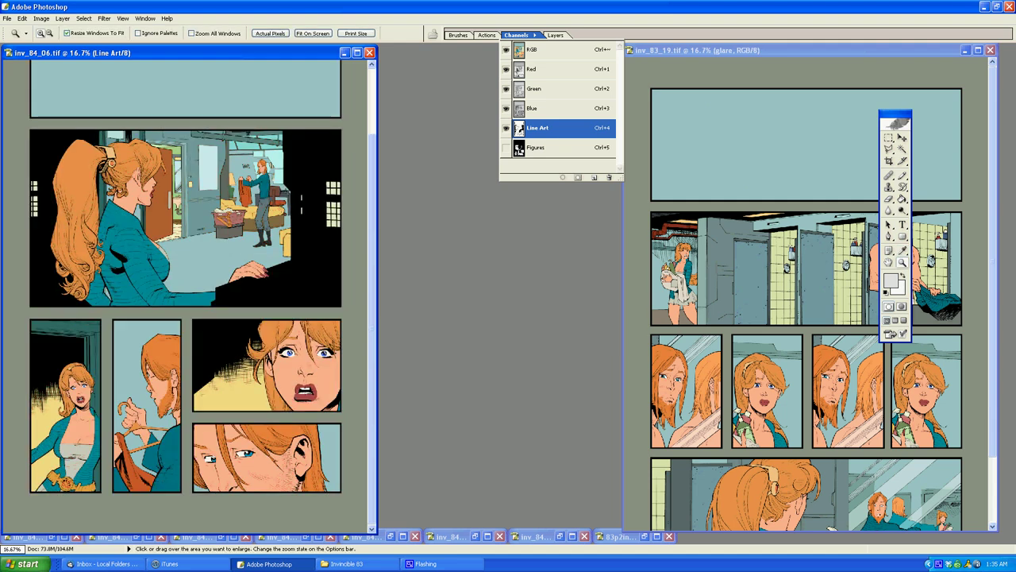
Step: Fit the whole inv_84_06.tif page on screen to view the flats together with the line art
{"action": "left_click", "coordinate": [516, 35]}
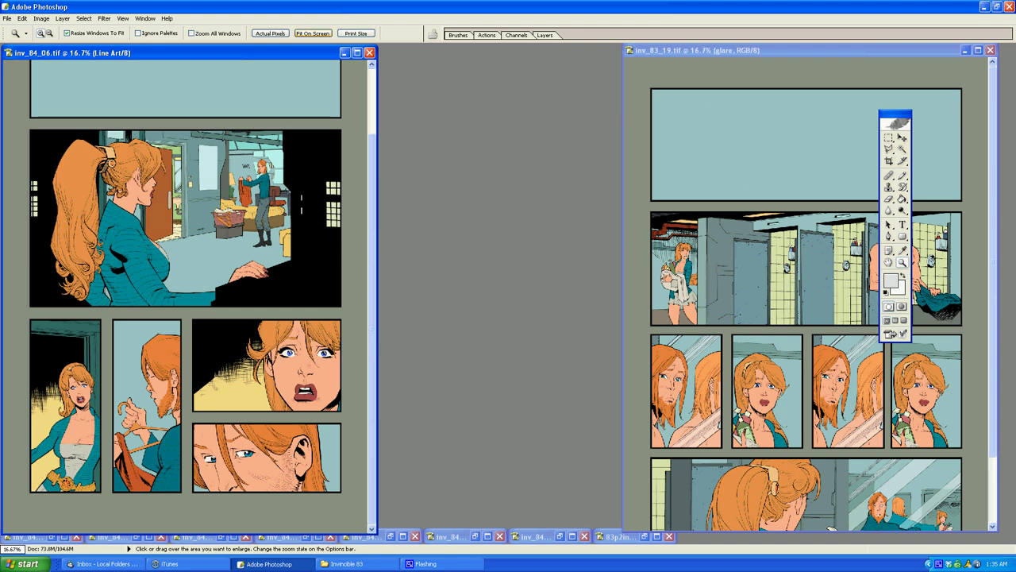
{"action": "left_click", "coordinate": [313, 33]}
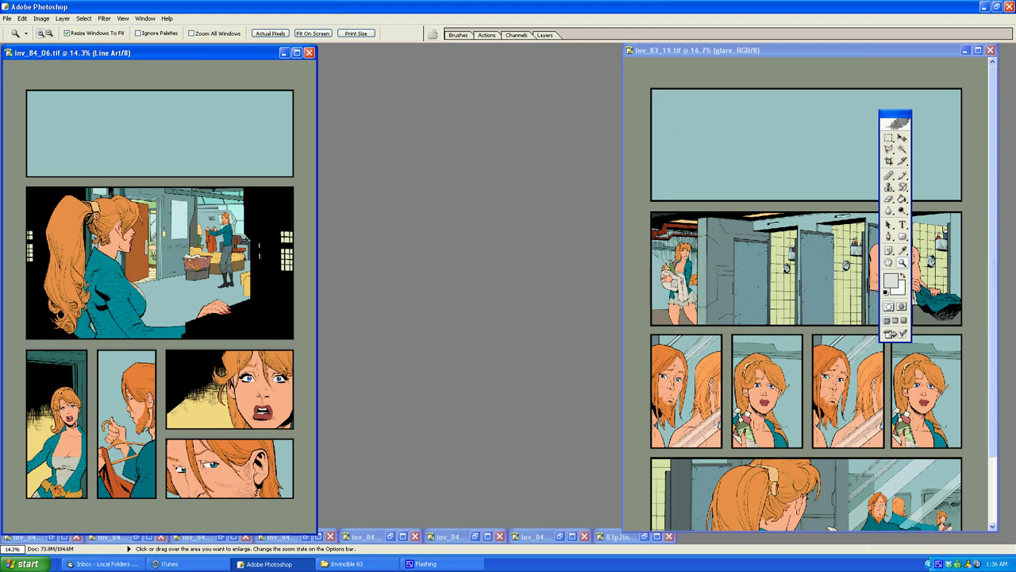
{"action": "left_click", "coordinate": [454, 564]}
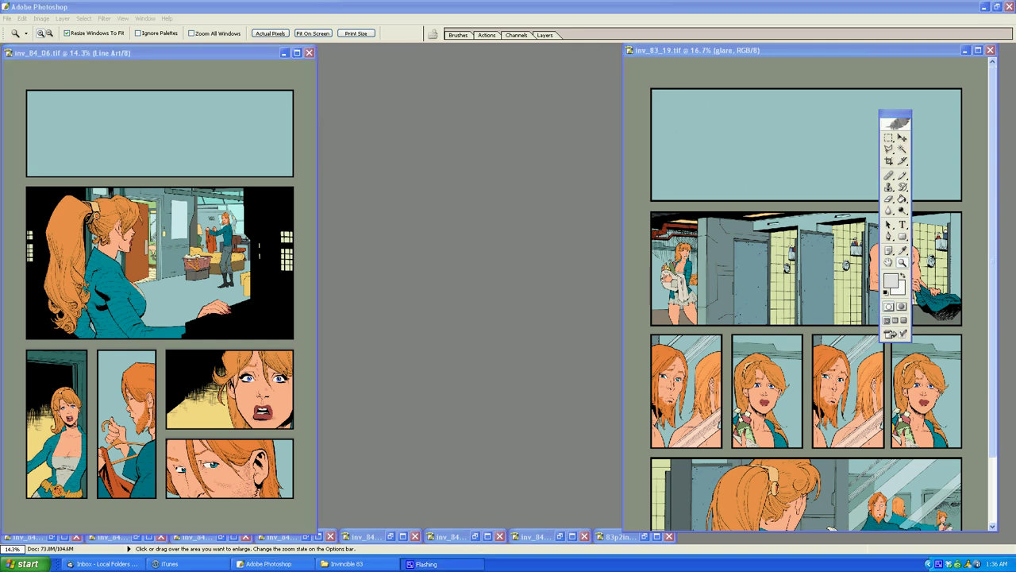